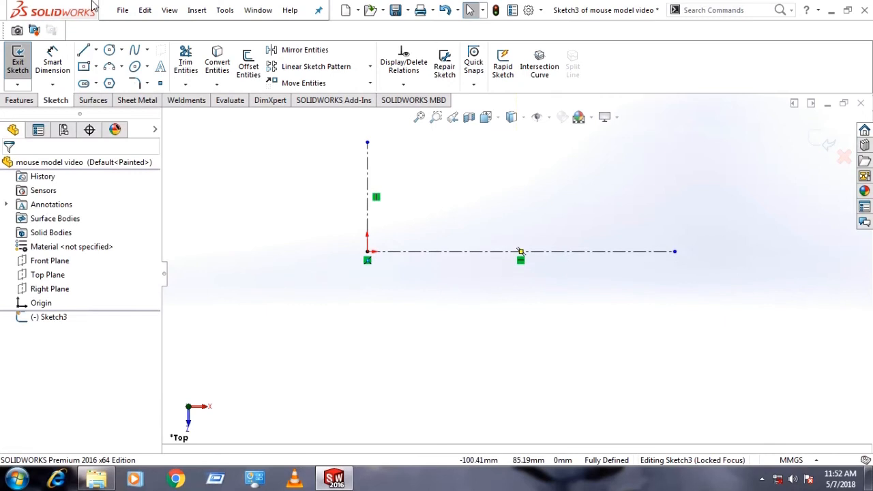
- Draw a two-point spline from the origin to a point about 8 mm across and 56 mm up, beside the vertical centerline
click(122, 51)
click(147, 50)
click(140, 64)
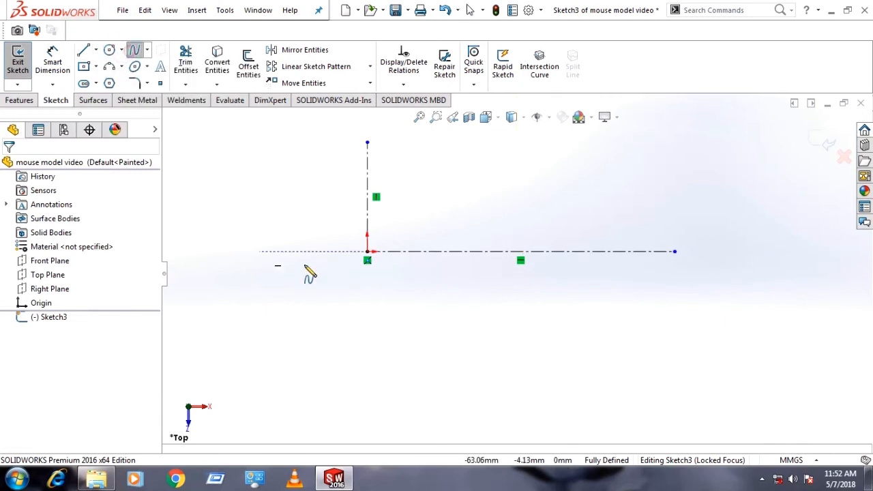
click(367, 251)
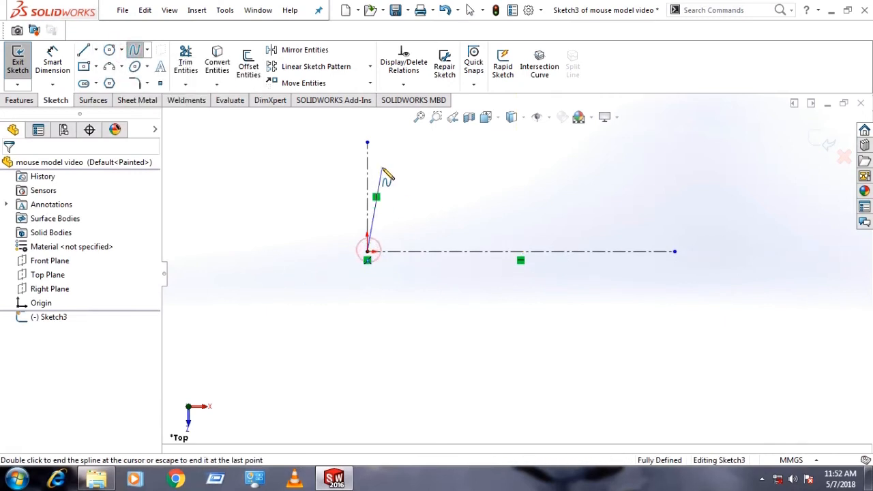
double_click(382, 169)
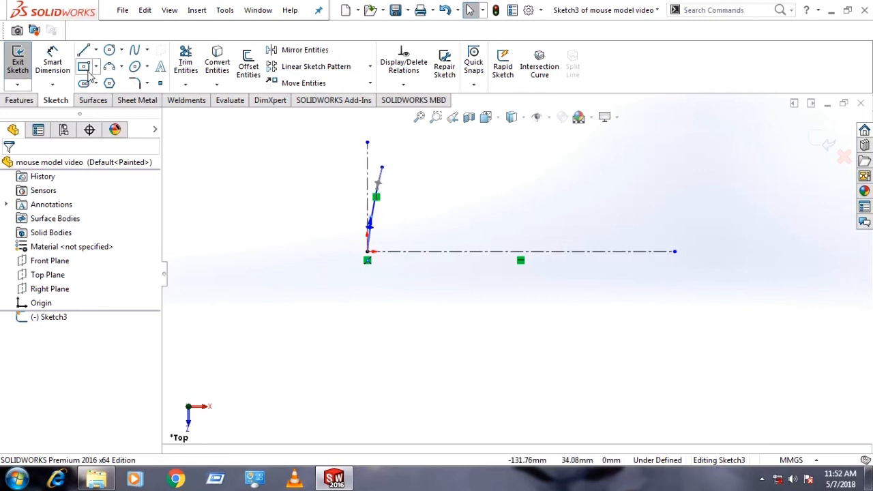
- Draw a spline from the first spline's upper end through two arched points, ending on the horizontal centerline about 169 mm from the origin
click(137, 52)
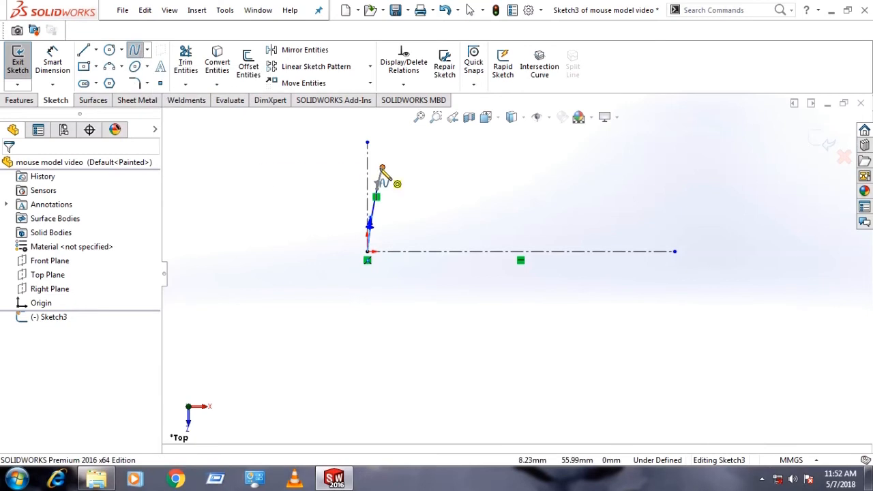
click(382, 167)
click(510, 162)
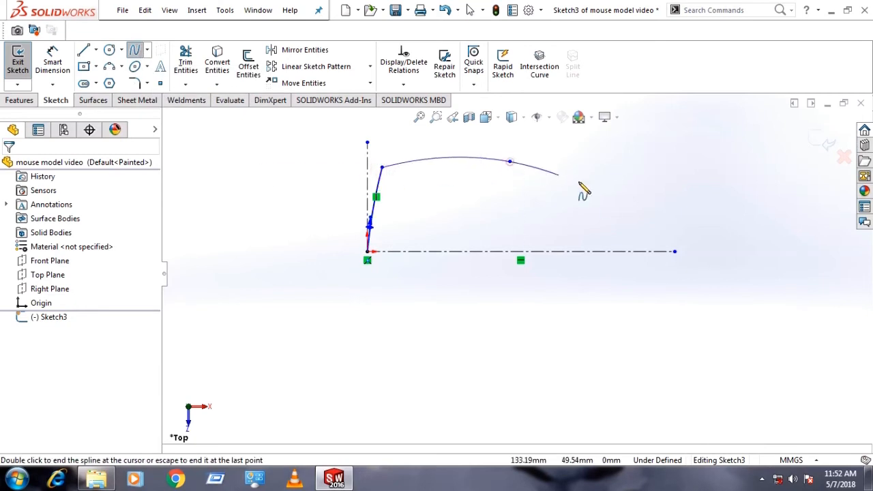
click(600, 198)
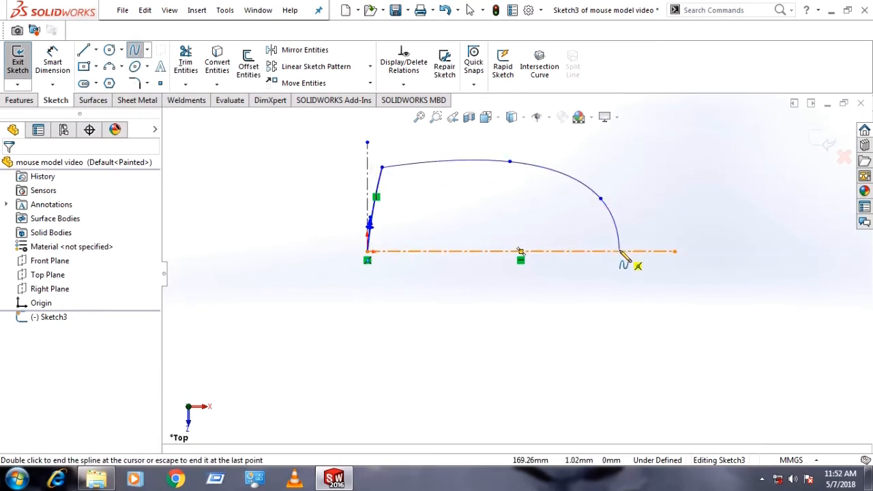
double_click(620, 251)
key(Escape)
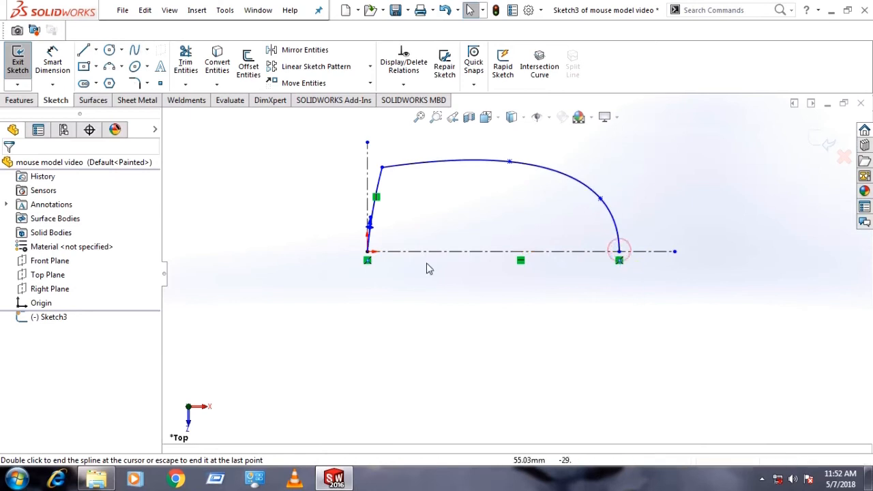
- Add a Vertical relation to the short spline's tangent handle at the origin
scroll(374, 232, down, 2)
scroll(385, 232, down, 1)
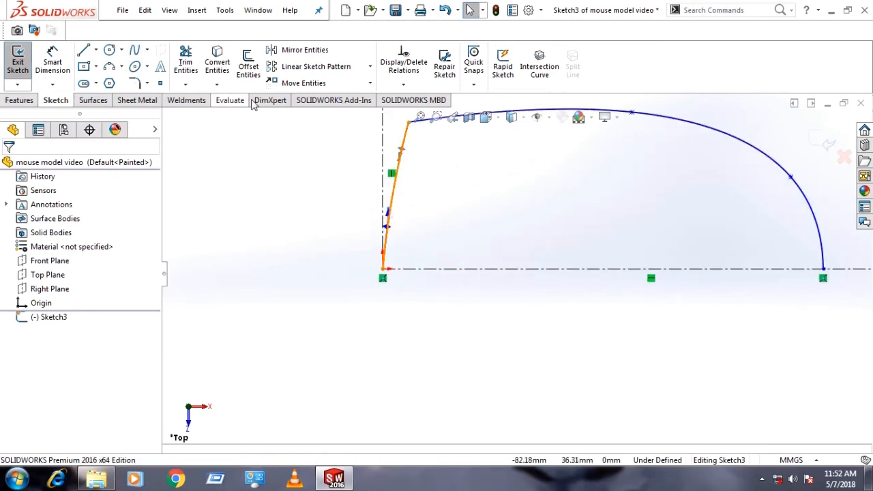
click(37, 130)
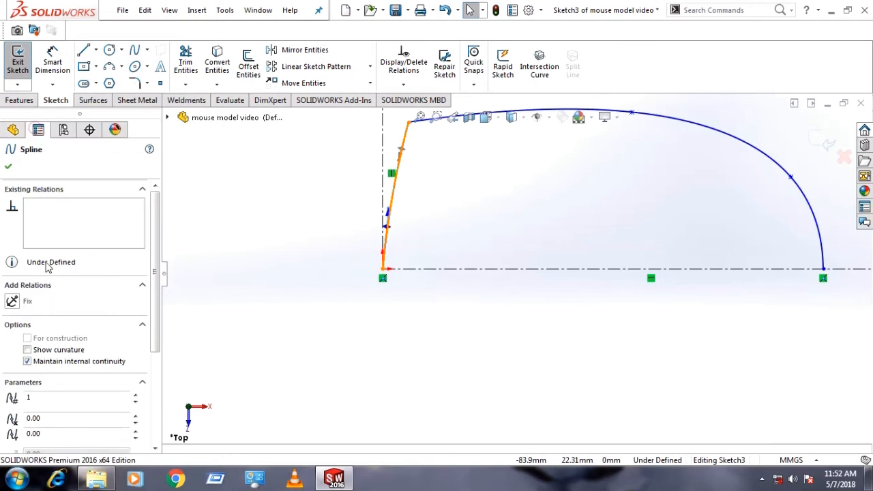
scroll(388, 228, down, 3)
click(413, 215)
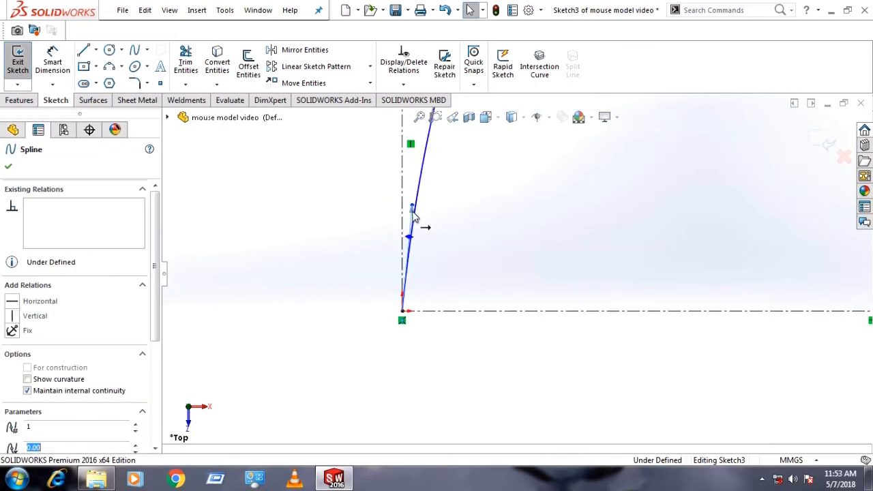
click(12, 318)
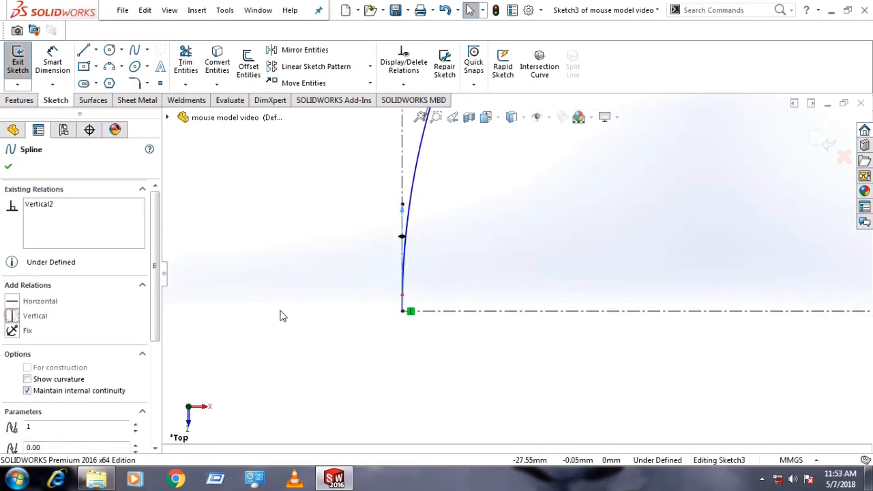
click(280, 311)
- Add a Vertical relation to the long spline's tangent handle at its end on the horizontal centerline
scroll(283, 325, up, 3)
scroll(550, 239, up, 3)
scroll(713, 246, down, 2)
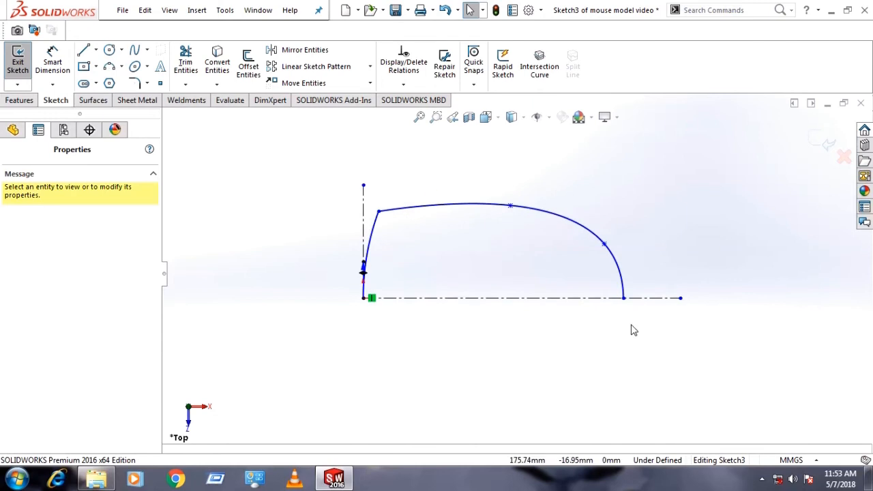
click(623, 300)
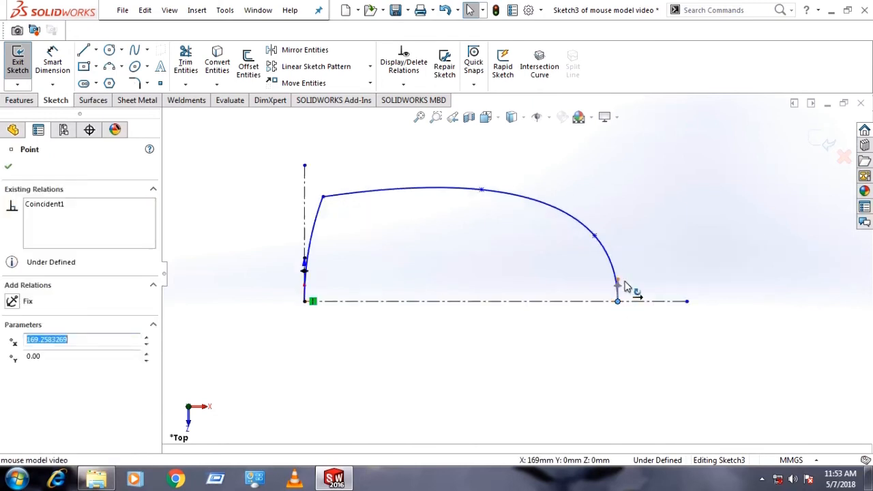
scroll(619, 291, down, 2)
click(600, 274)
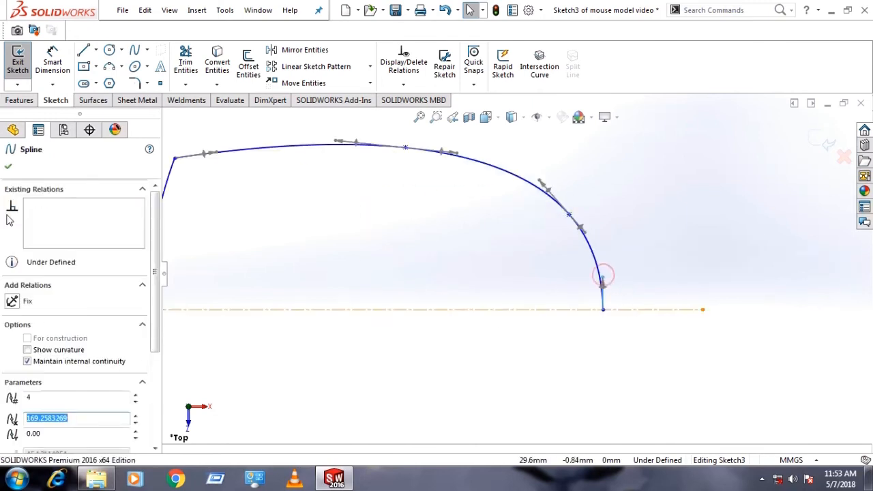
scroll(597, 286, down, 2)
click(599, 244)
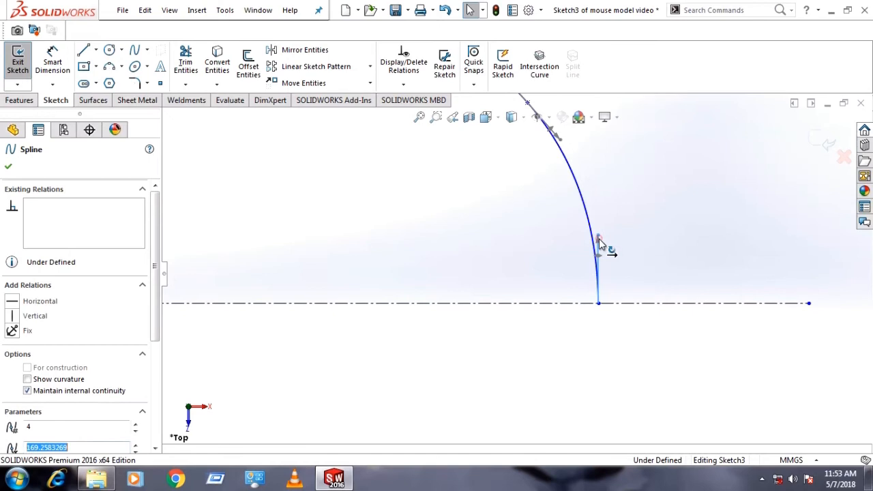
click(14, 313)
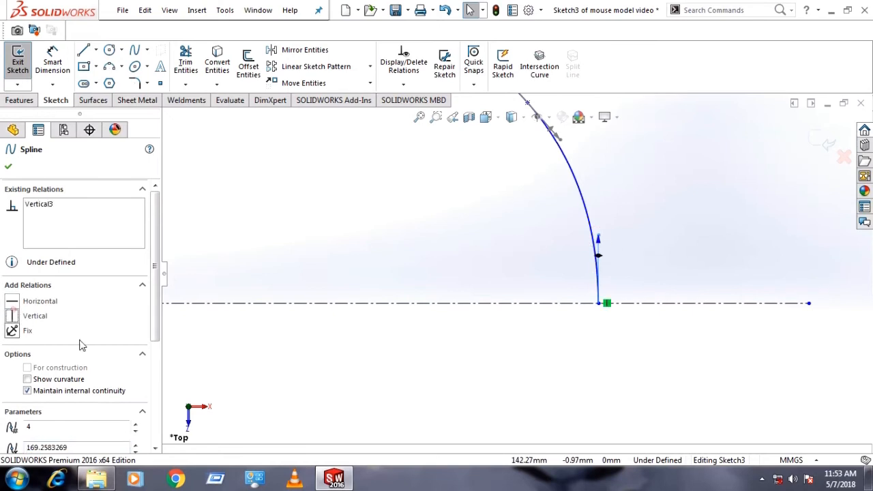
click(522, 416)
- Dimension the horizontal distance between the origin and the long spline's end on the centerline as 110 mm
scroll(537, 409, up, 4)
scroll(411, 213, down, 2)
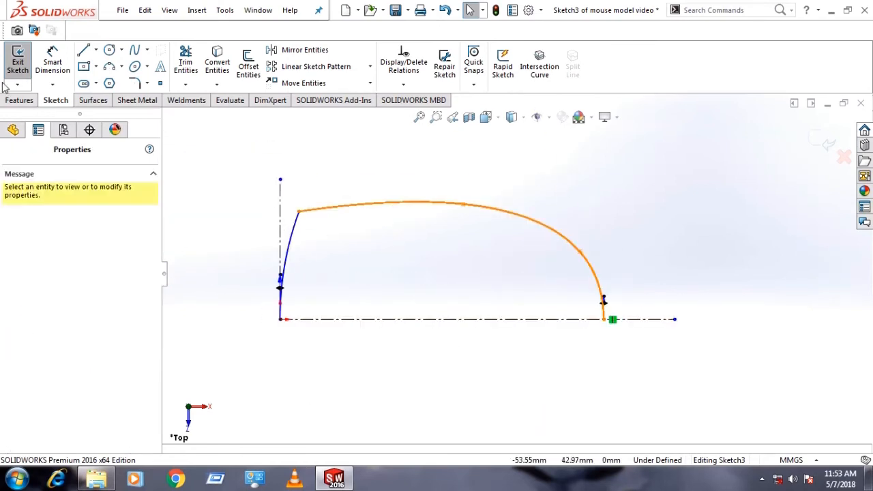
click(52, 63)
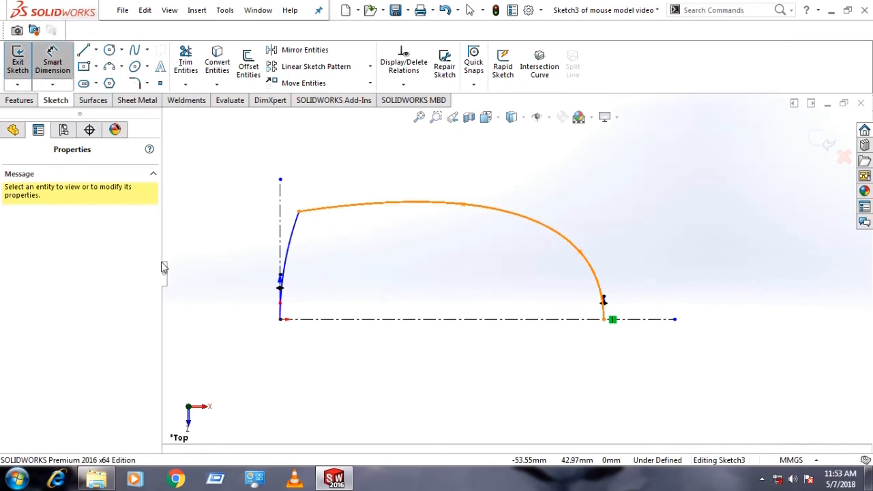
click(280, 325)
click(604, 318)
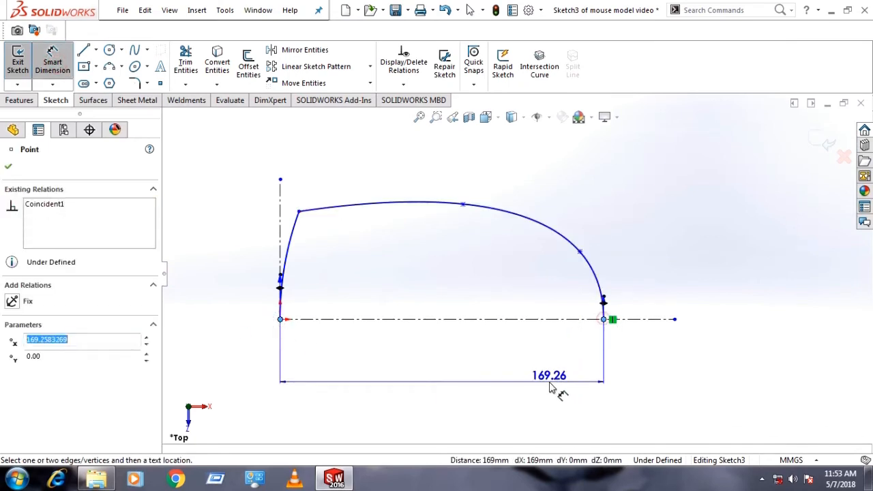
click(551, 382)
text(110)
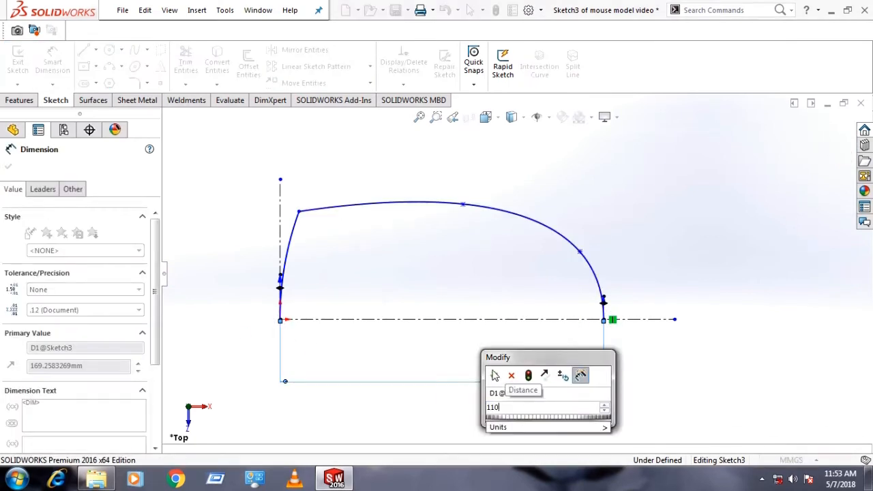
click(494, 375)
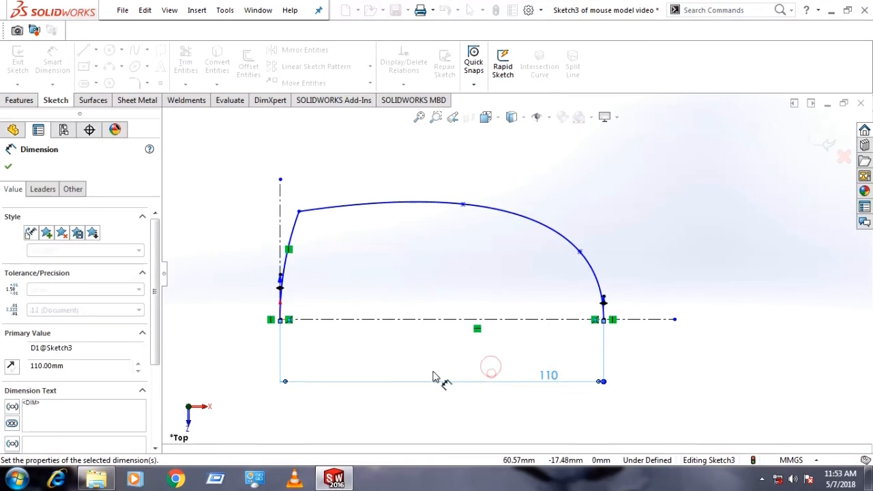
- Dimension the corner where the splines meet as a doubled distance of 50 mm about the horizontal centerline
click(298, 212)
click(344, 320)
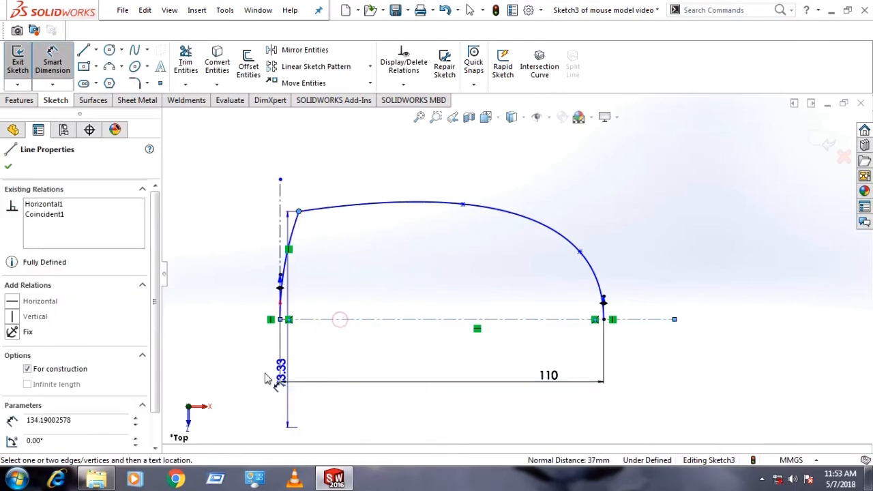
click(232, 368)
text(50)
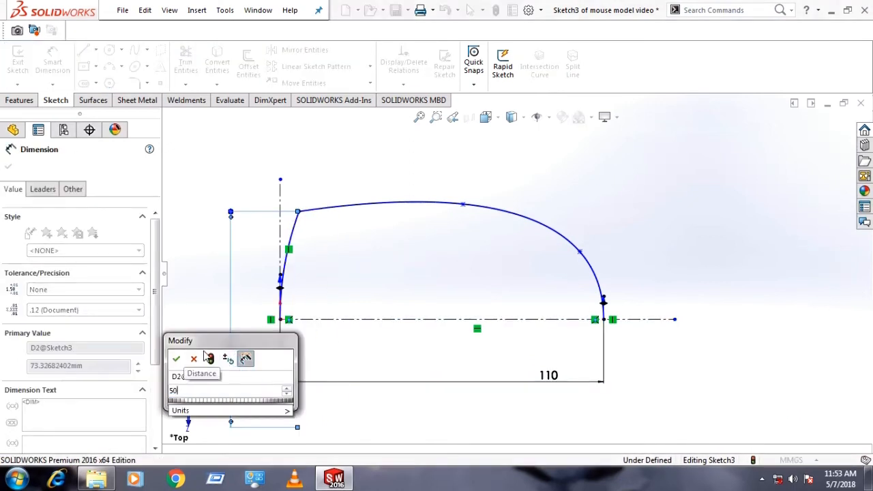
click(177, 359)
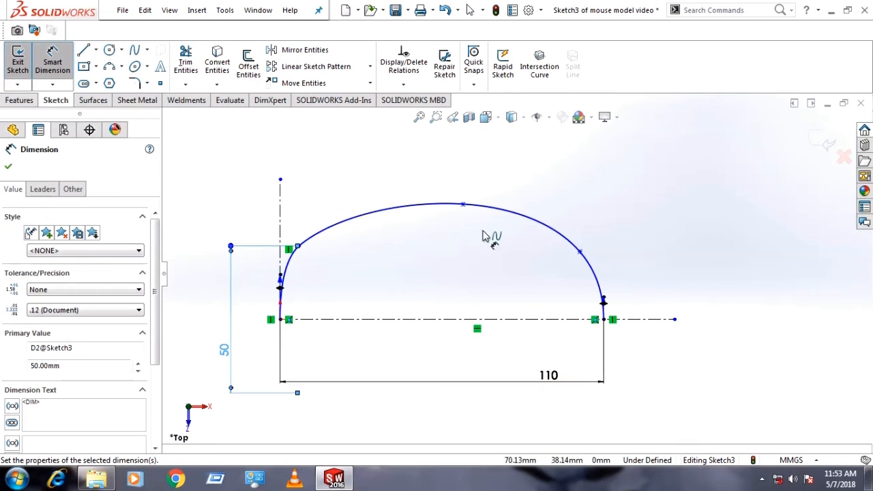
key(Escape)
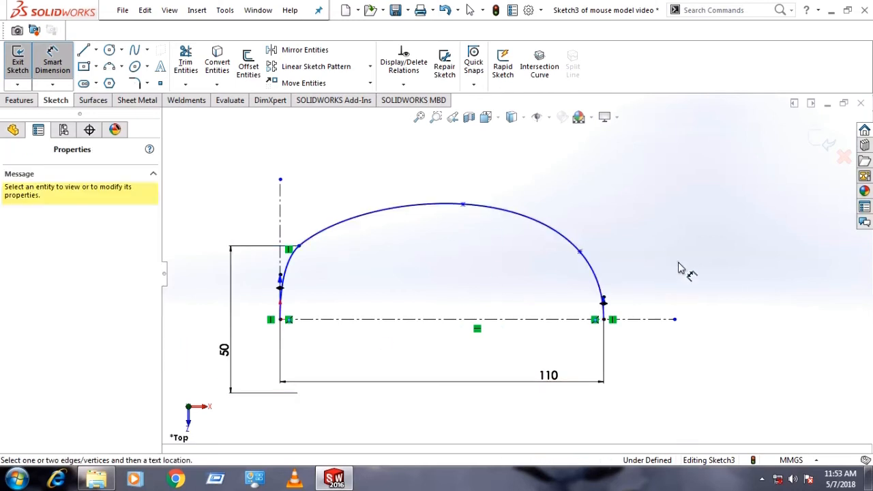
- Display the long spline's control polygon and adjust its control points and middle tangent handle to flatten the upper curve
right_click(463, 214)
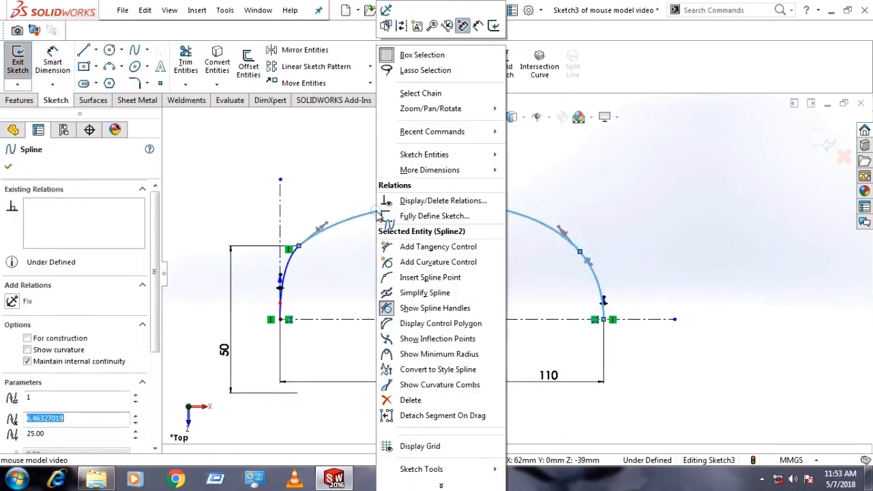
click(406, 326)
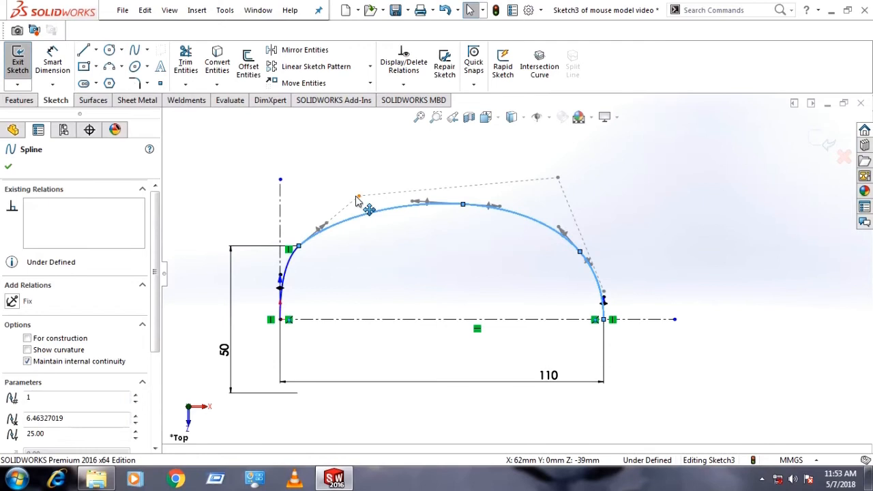
drag(356, 200, 362, 235)
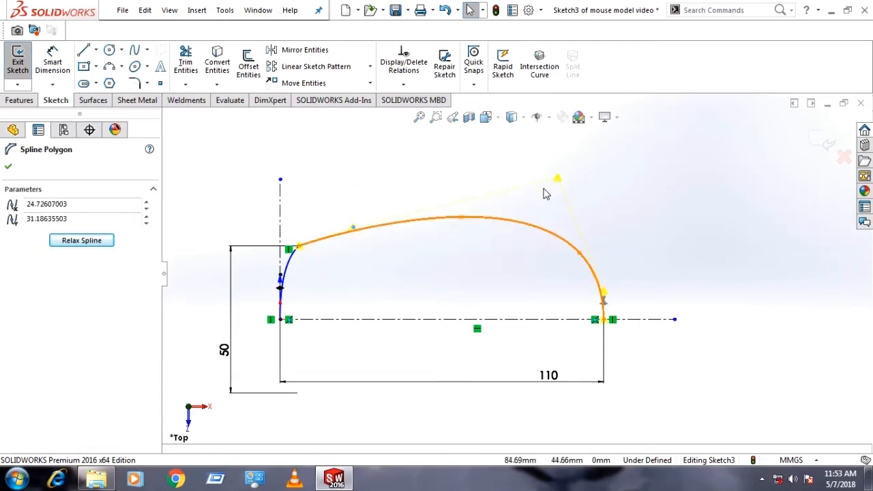
drag(559, 180, 571, 197)
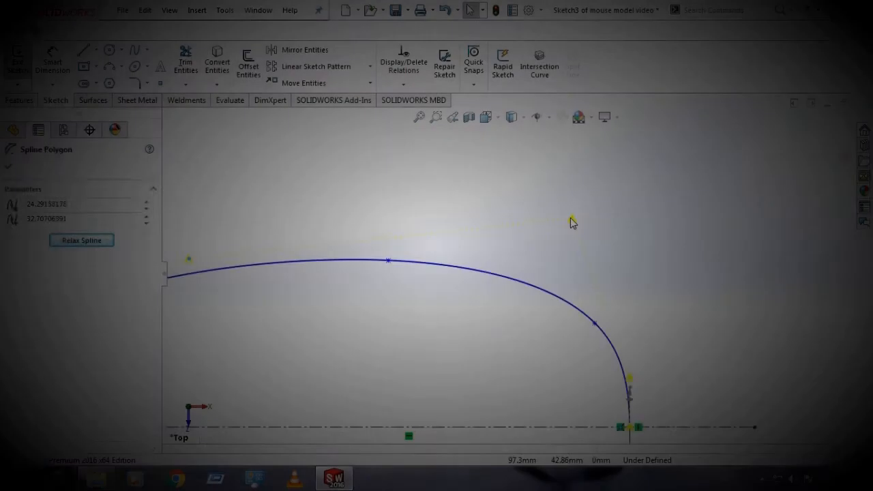
drag(545, 253, 535, 253)
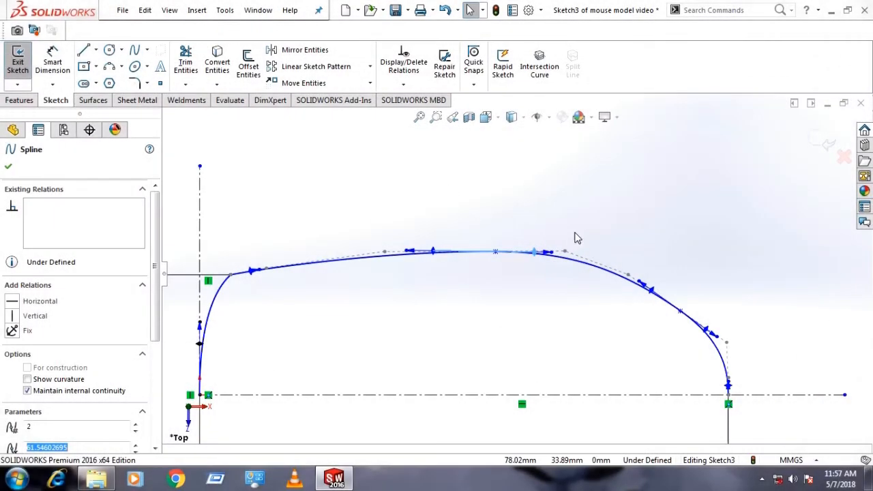
click(818, 153)
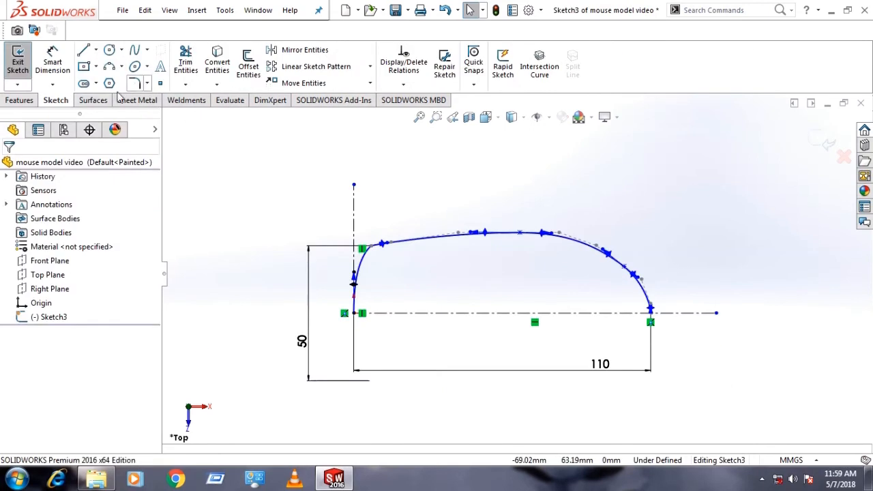
- Fillet the corner between the two outline splines with a 5 mm radius, accepting removal of its relations, and exit the sketch
click(140, 86)
scroll(368, 249, down, 1)
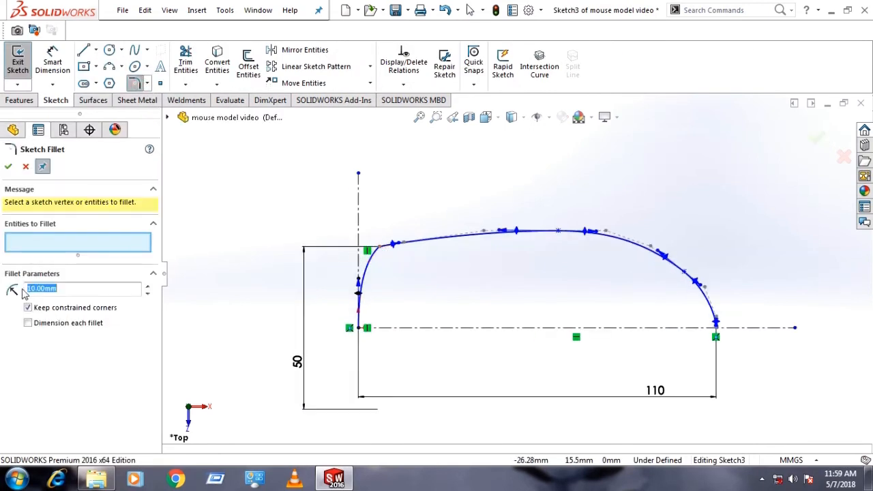
click(380, 250)
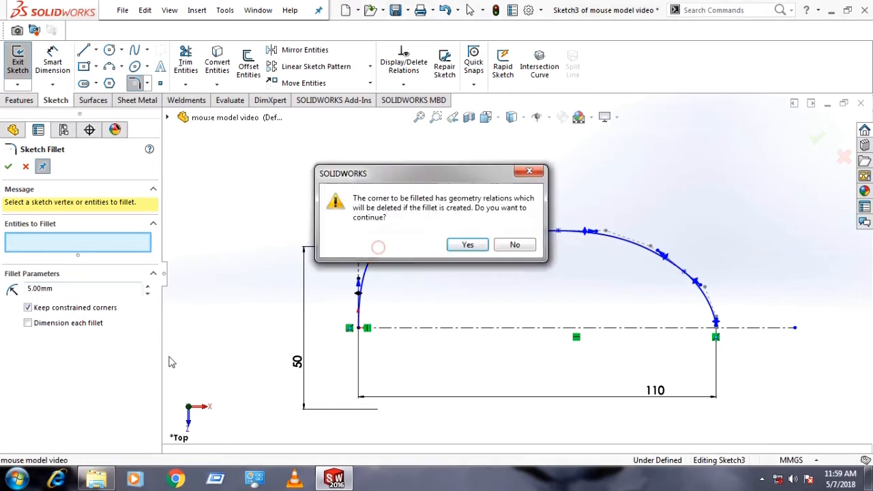
click(468, 244)
scroll(402, 269, down, 3)
scroll(392, 252, down, 2)
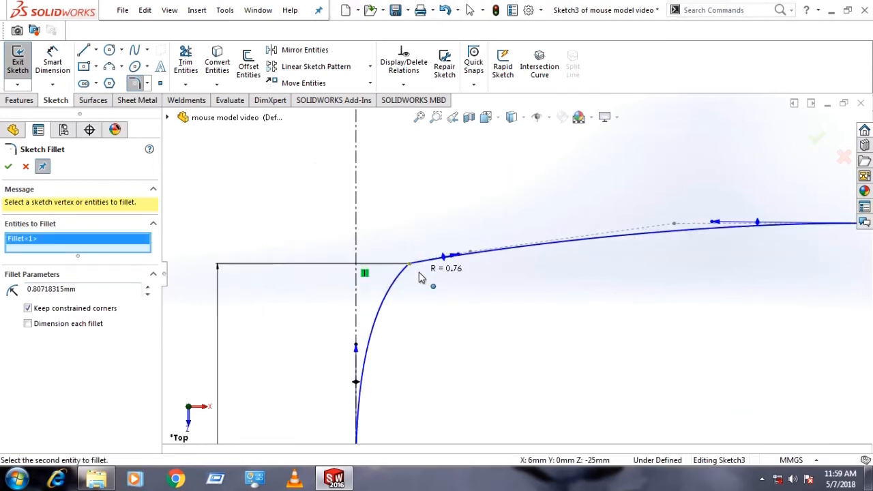
drag(233, 304, 217, 274)
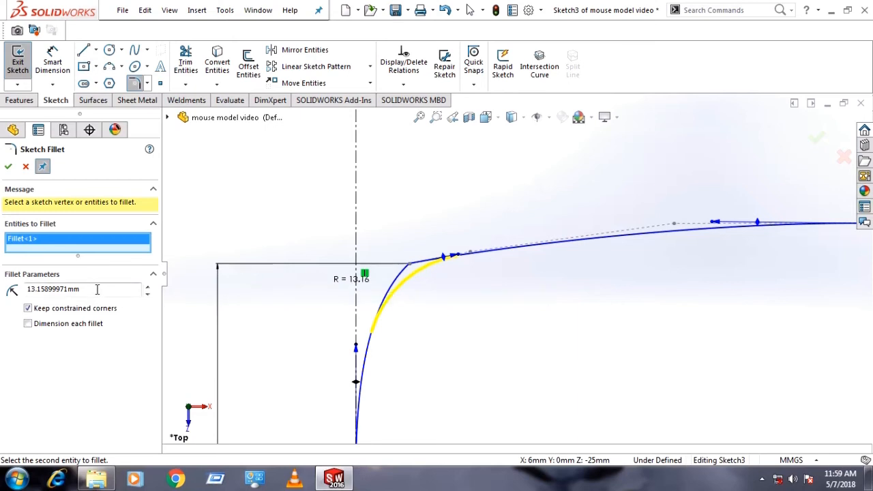
drag(88, 287, 0, 299)
text(5)
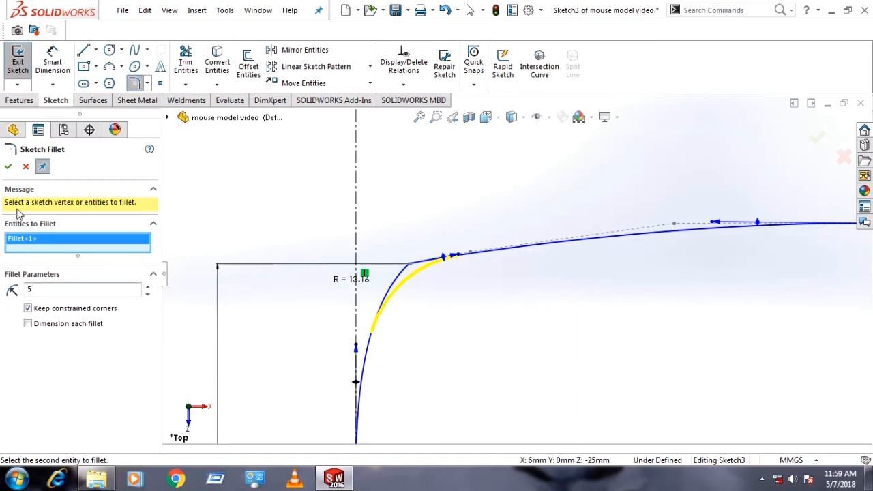
click(9, 166)
scroll(584, 289, up, 3)
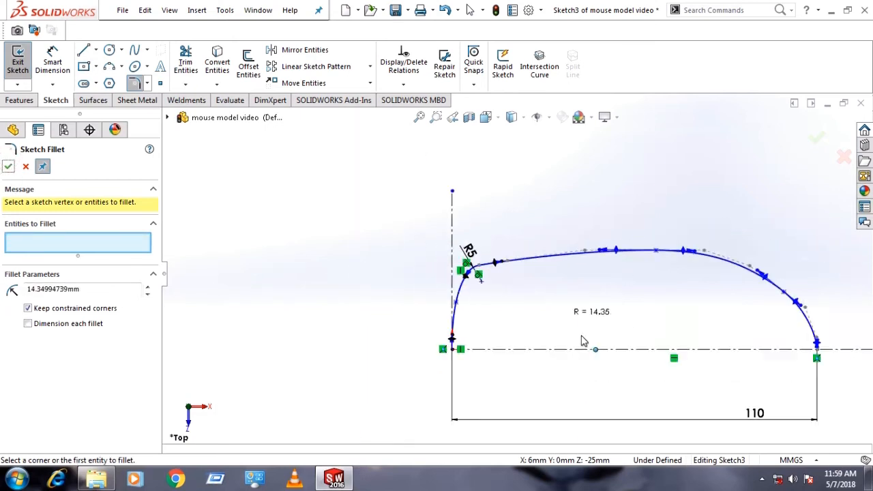
click(817, 140)
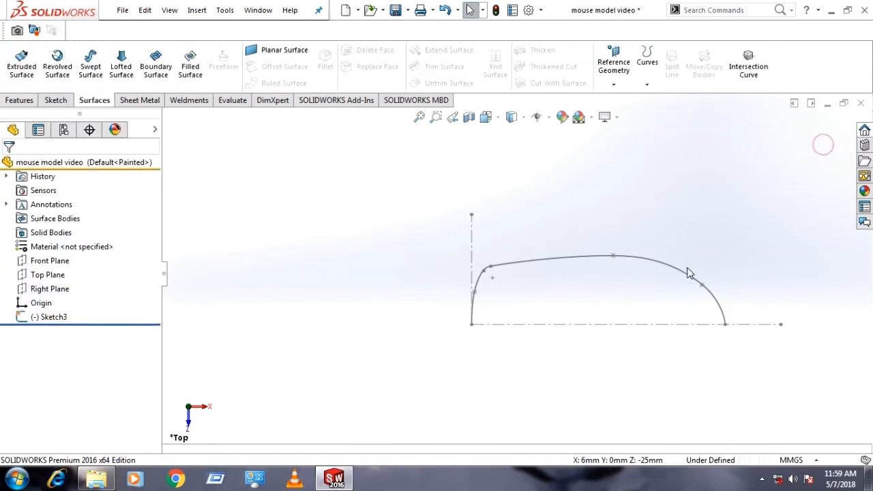
- Start a new sketch on the Top Plane
mouse_move(437, 293)
middle_down()
mouse_move(496, 325)
mouse_move(403, 300)
mouse_move(413, 305)
middle_up()
click(608, 305)
click(47, 271)
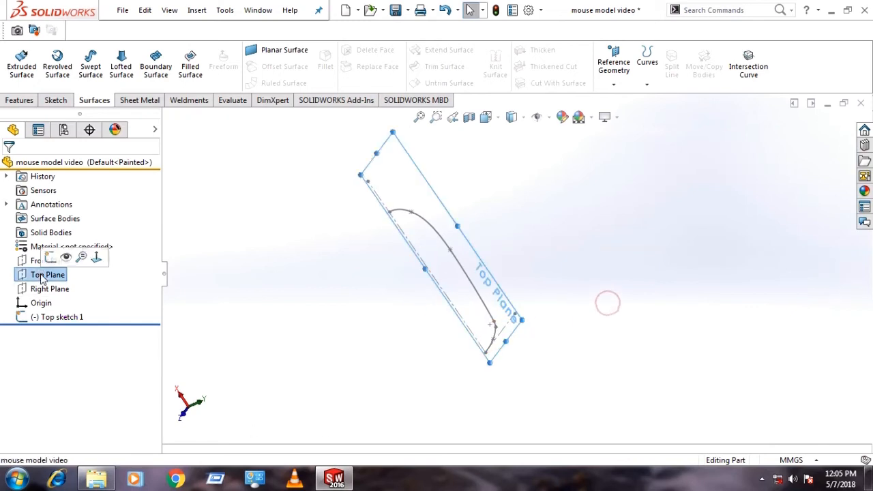
click(50, 257)
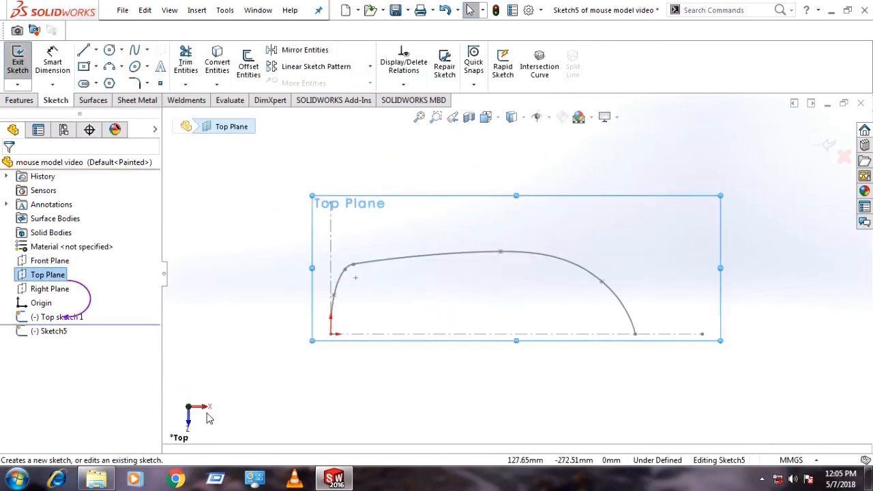
click(327, 161)
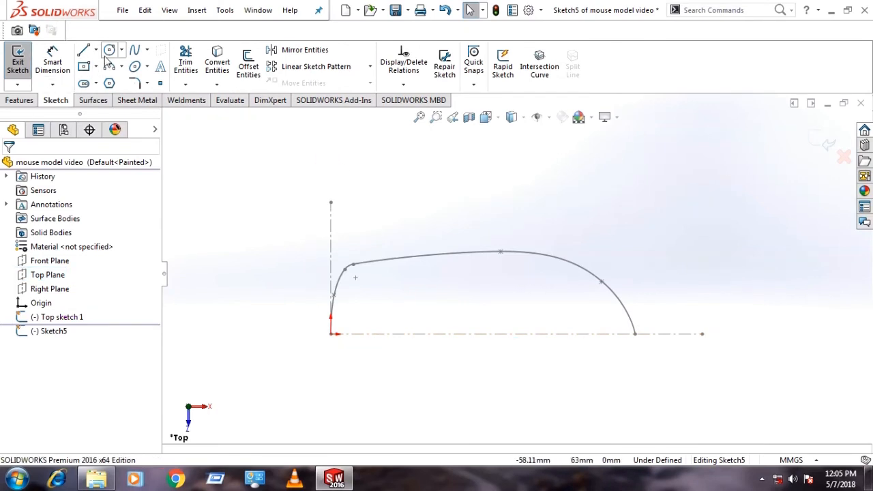
- Sketch a short two-point spline inside the outline, from the horizontal centerline near the origin to about 18 mm above it
click(134, 55)
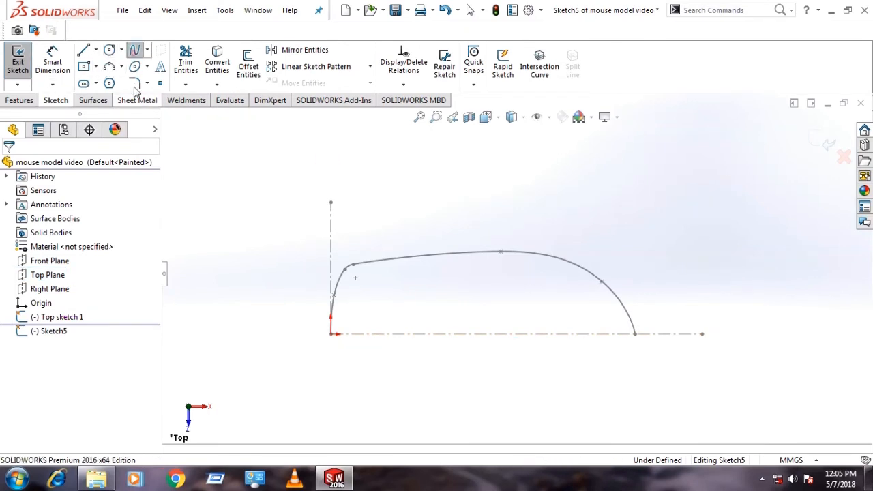
click(343, 334)
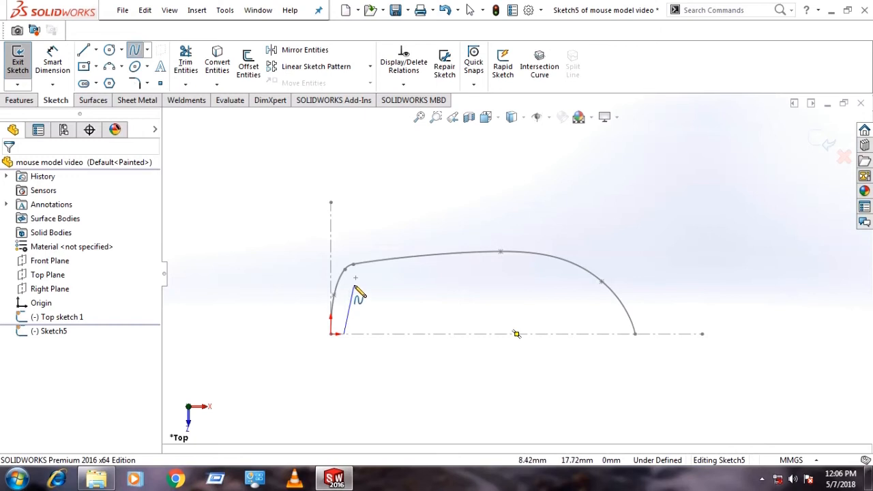
click(355, 281)
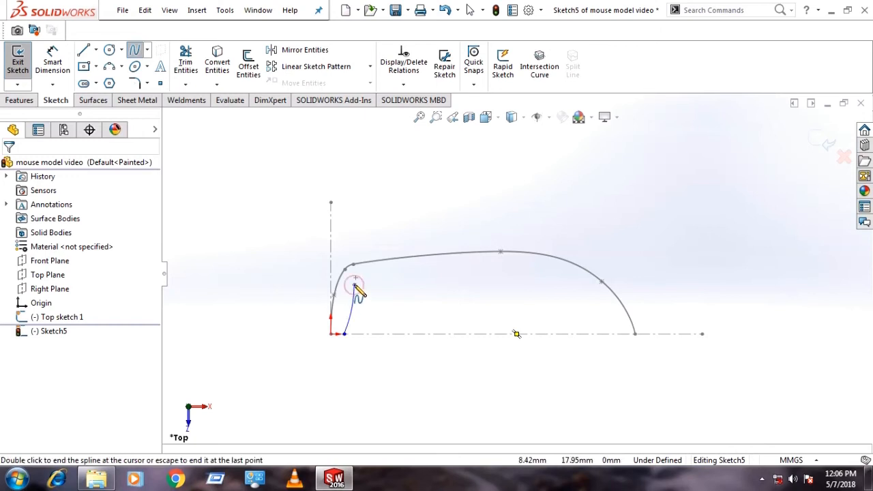
key(Escape)
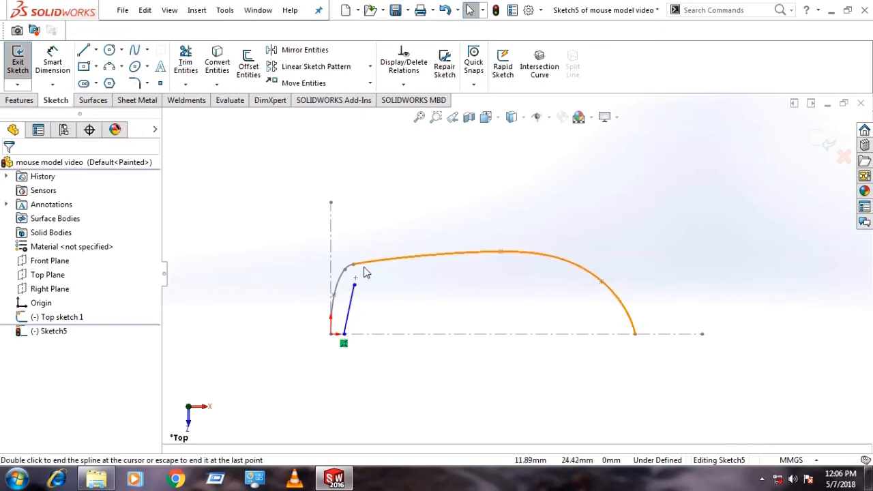
- Sketch a long spline from the short spline's upper end through two intermediate points to the centerline, about 89 mm from the origin
click(134, 54)
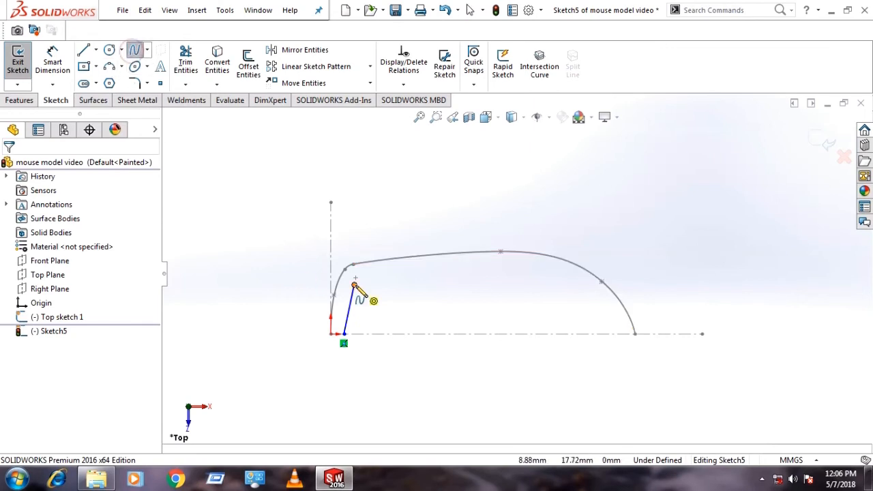
click(354, 283)
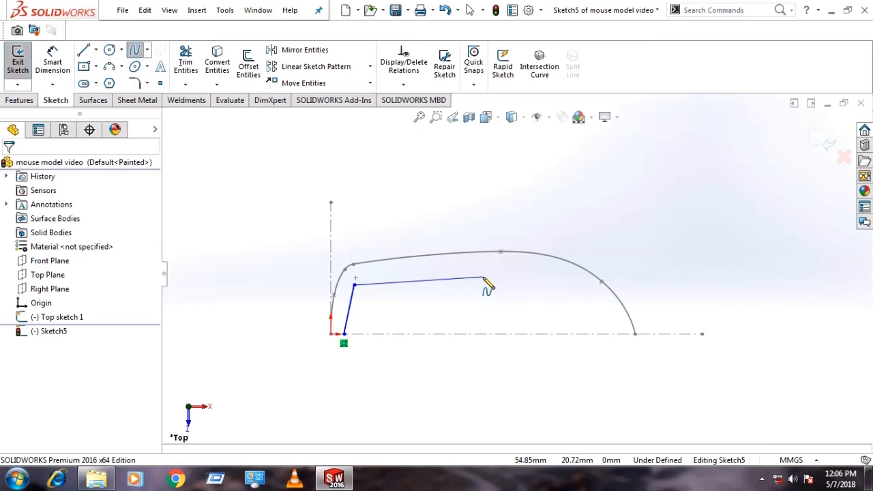
click(516, 278)
click(556, 288)
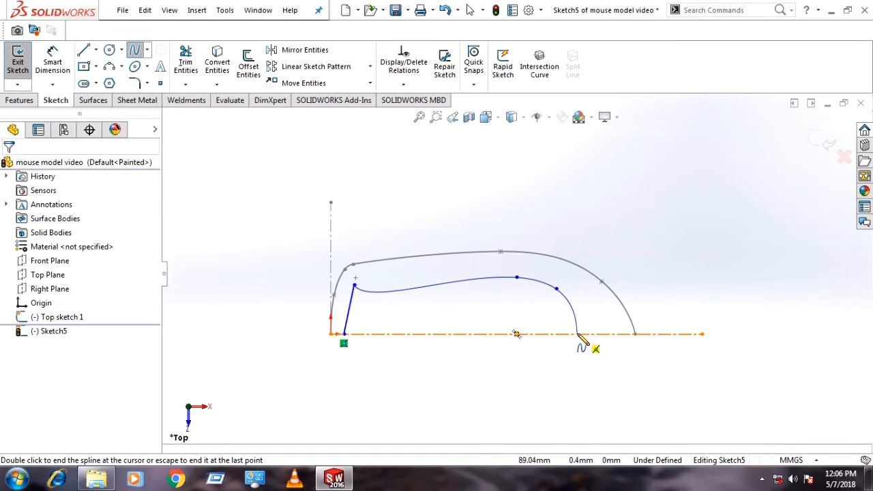
double_click(579, 335)
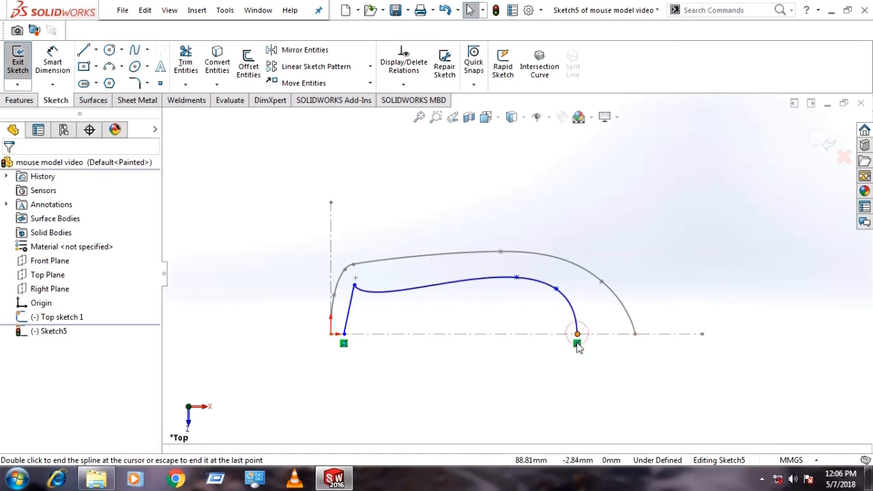
- Adjust the long inner spline's starting tangent handle to remove the dip beside the corner
click(370, 295)
drag(362, 296, 376, 286)
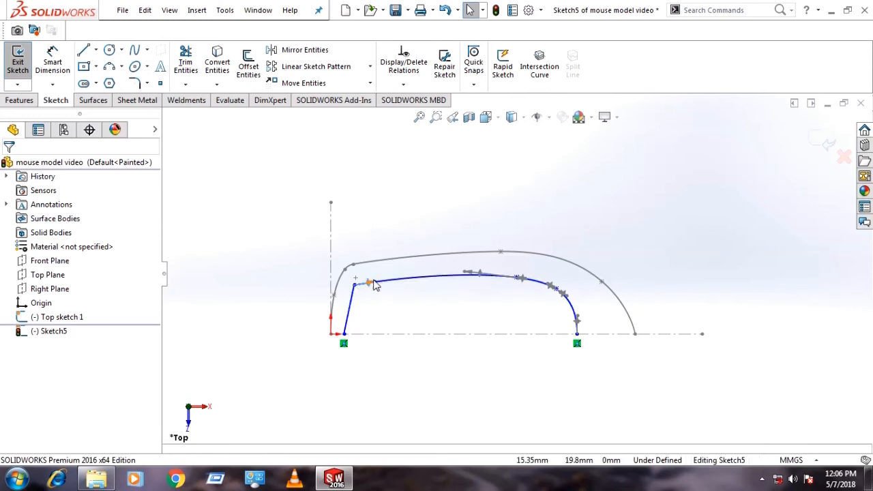
click(343, 401)
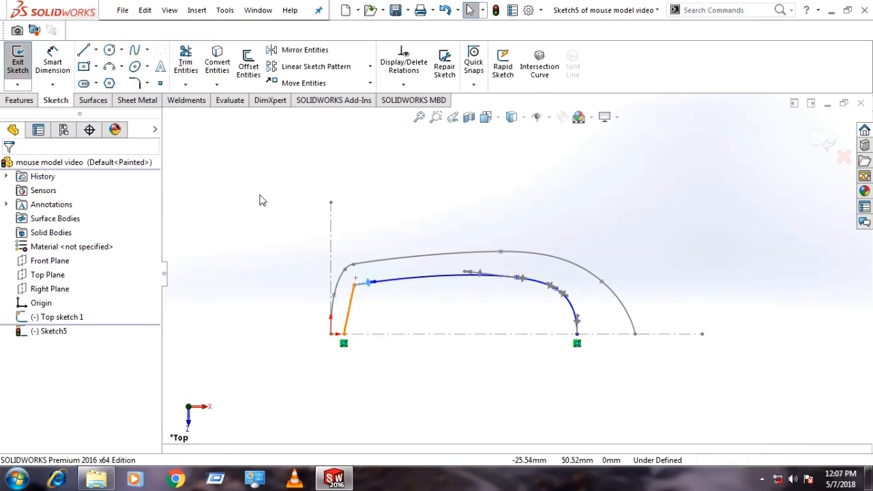
- Display the control polygons of both inner splines and reshape the inner outline by moving its corner and the long spline's control points
right_click(466, 276)
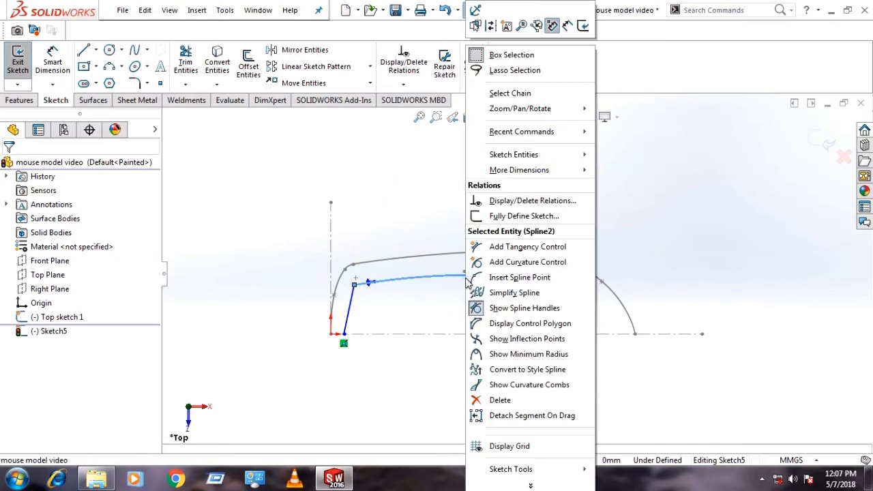
click(505, 323)
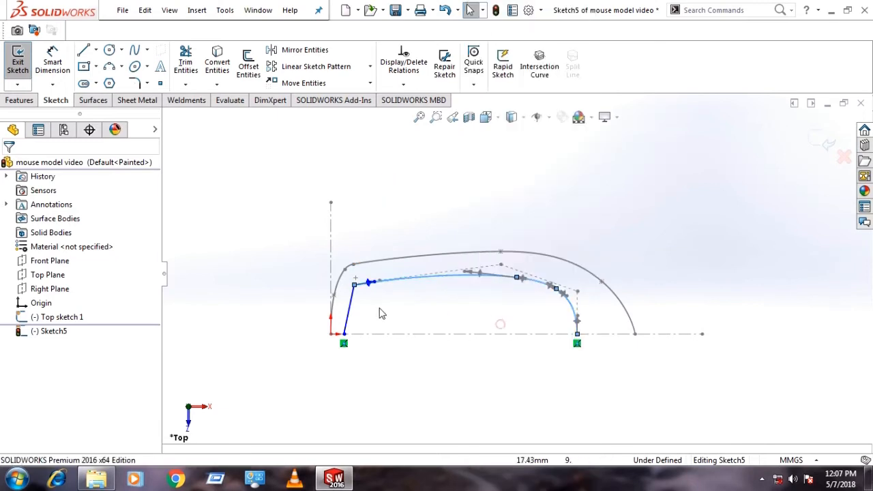
right_click(351, 311)
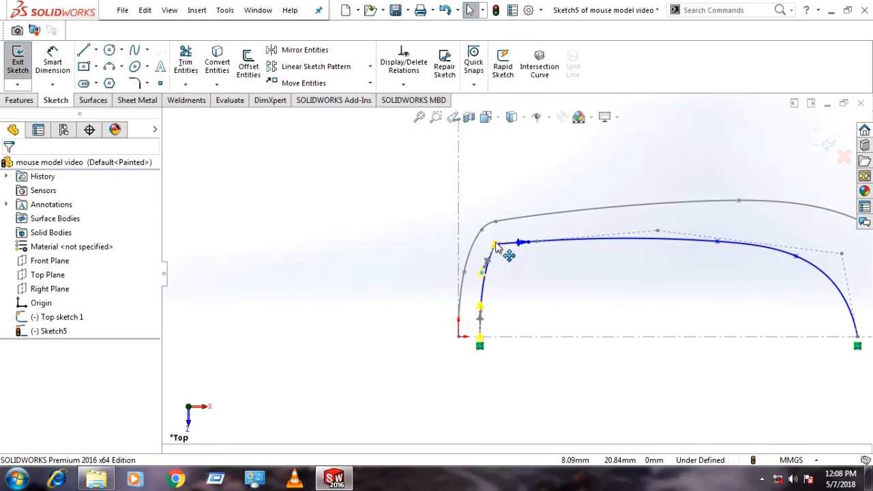
drag(496, 244, 496, 241)
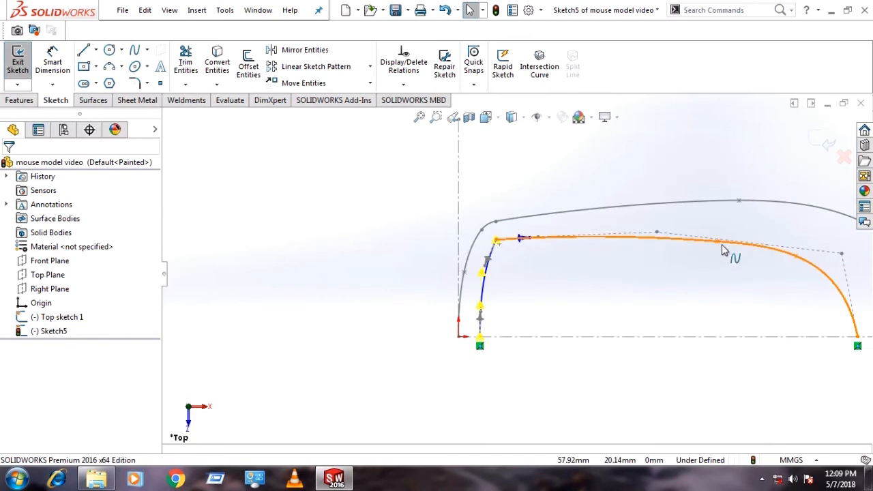
click(654, 232)
scroll(711, 294, up, 2)
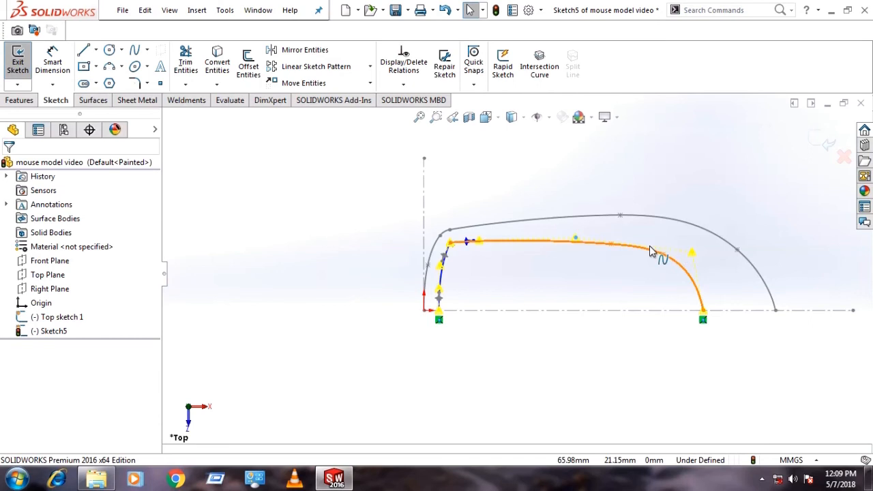
drag(691, 255, 692, 257)
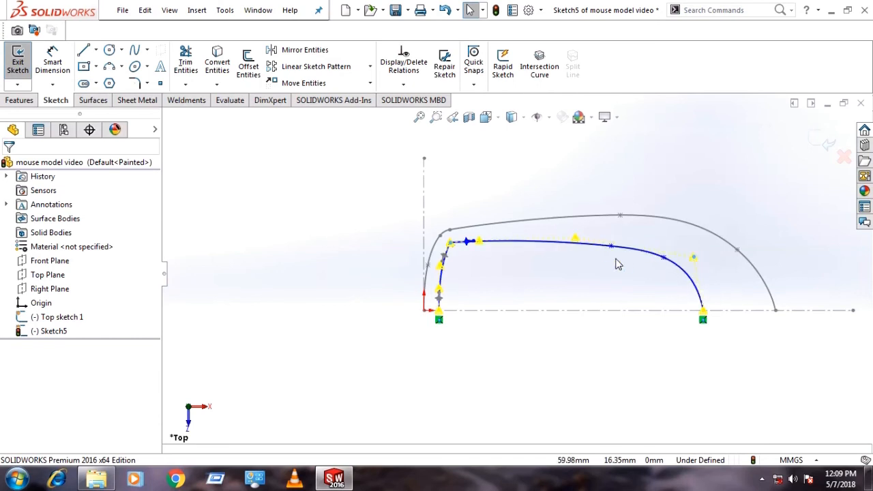
drag(577, 241, 577, 237)
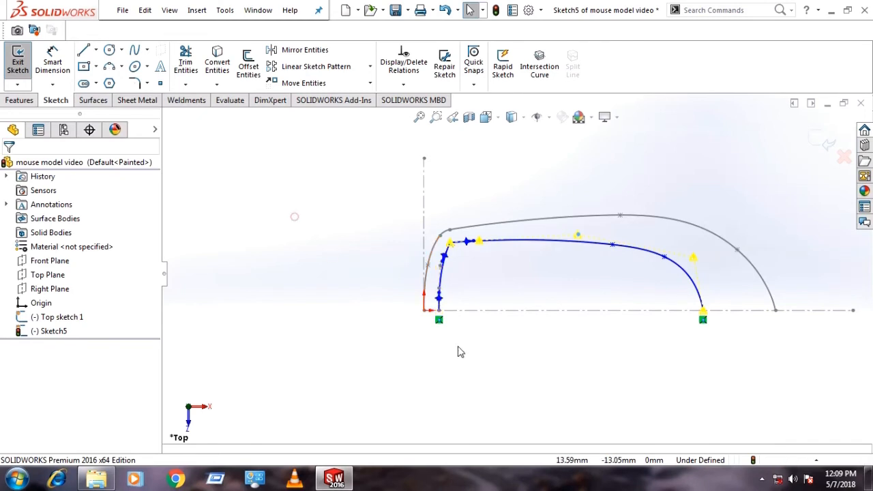
- Dimension the horizontal distance between the origin and the short inner spline's end on the centerline as 4 mm
scroll(436, 303, down, 2)
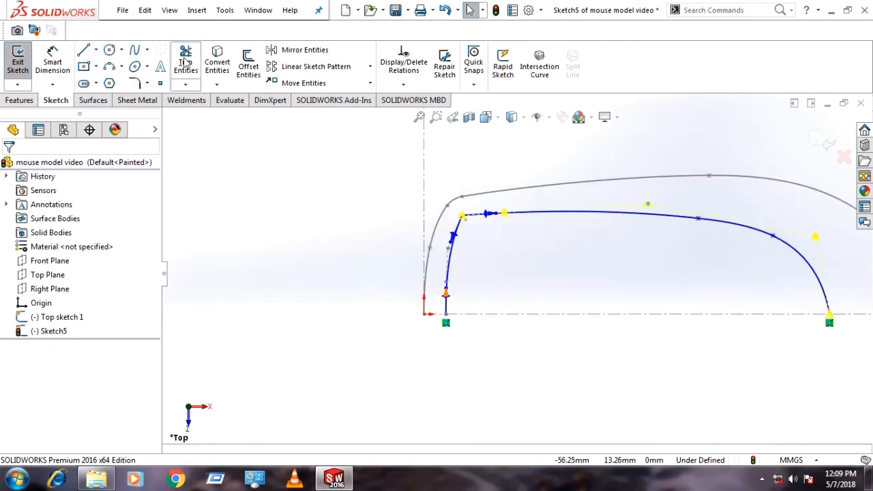
click(53, 62)
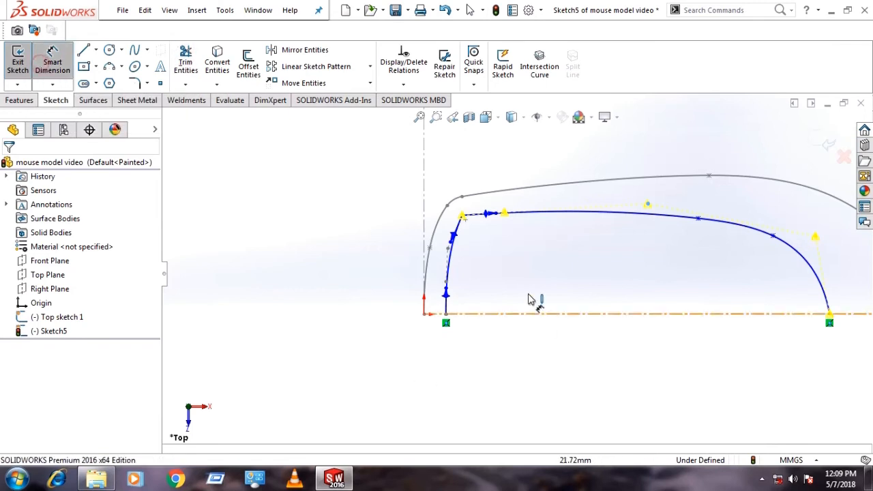
click(449, 271)
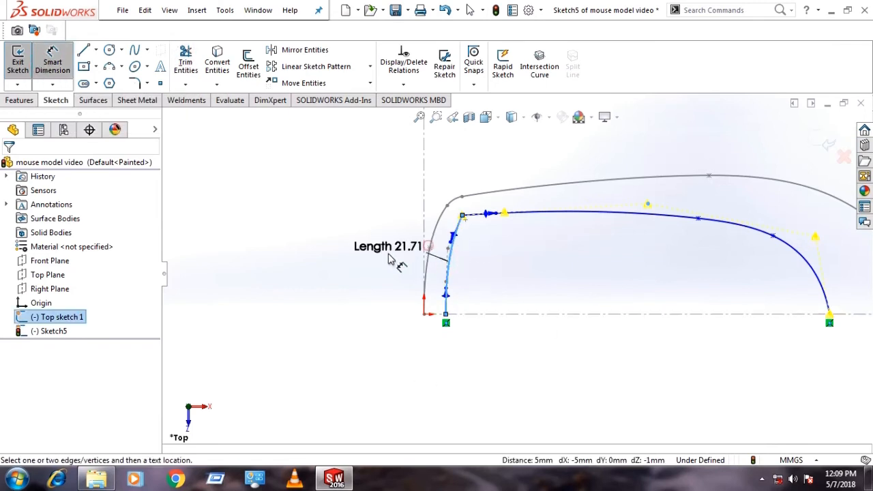
click(446, 291)
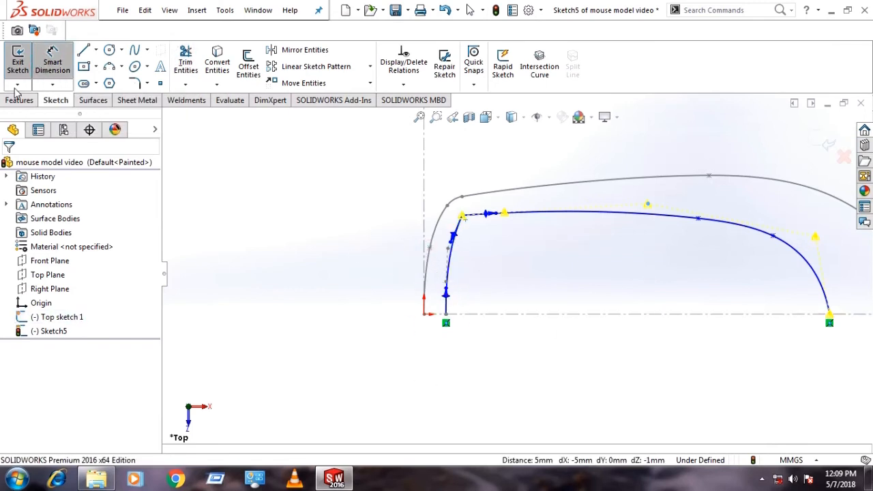
click(446, 318)
click(423, 313)
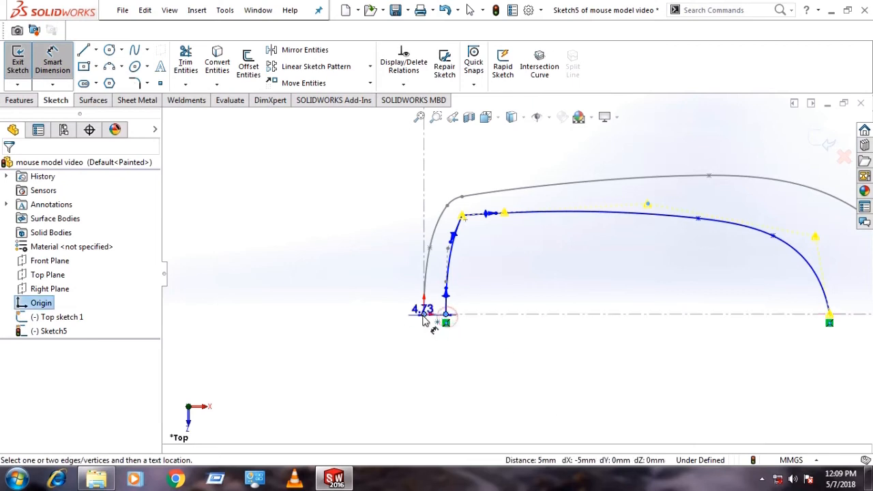
click(431, 360)
text(4)
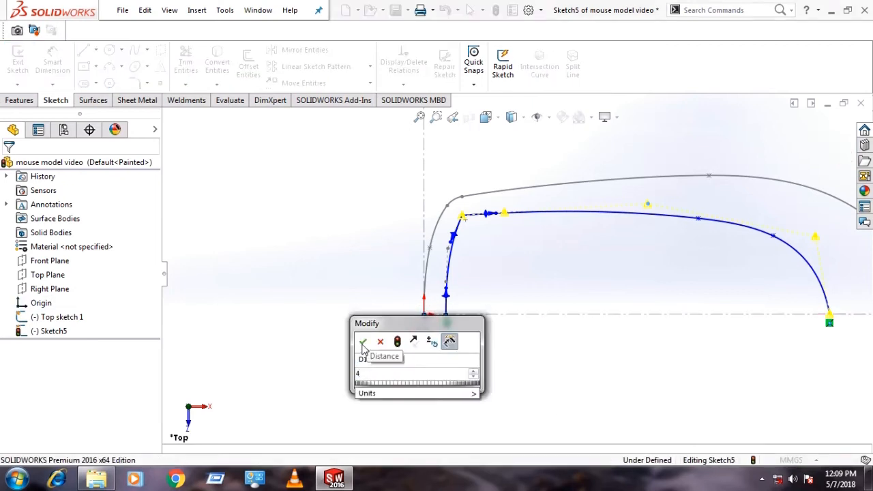
click(362, 343)
- Dimension the distance between the outer and inner outlines' far ends on the centerline as 10 mm
scroll(717, 311, up, 3)
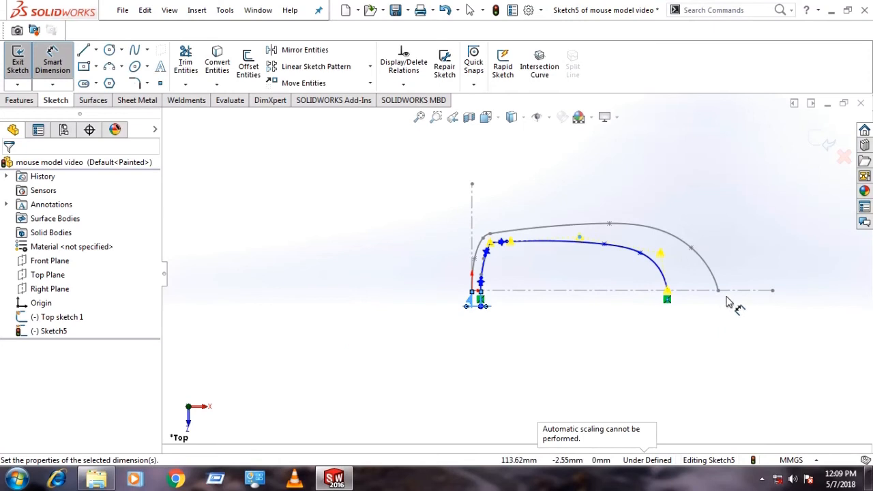
scroll(715, 297, down, 2)
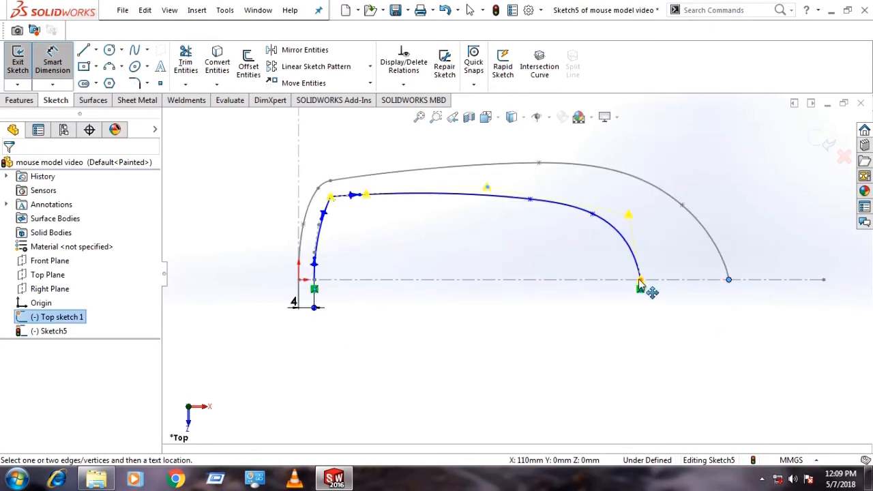
click(641, 280)
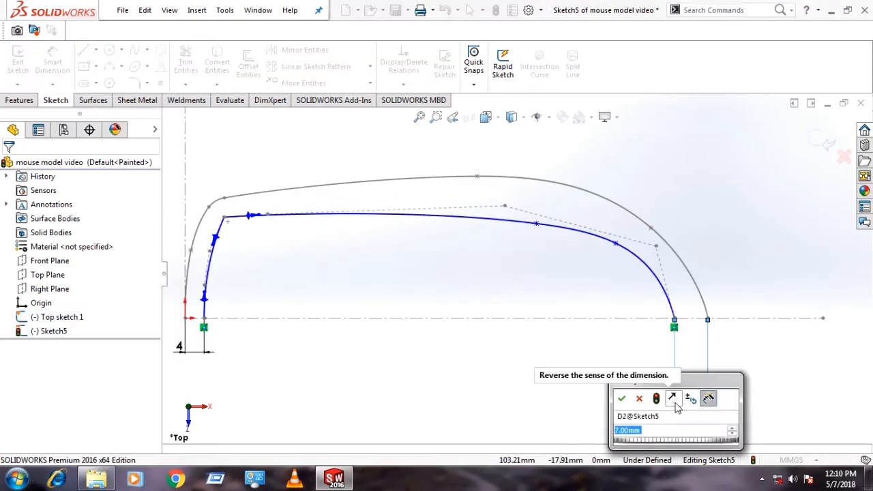
text(10)
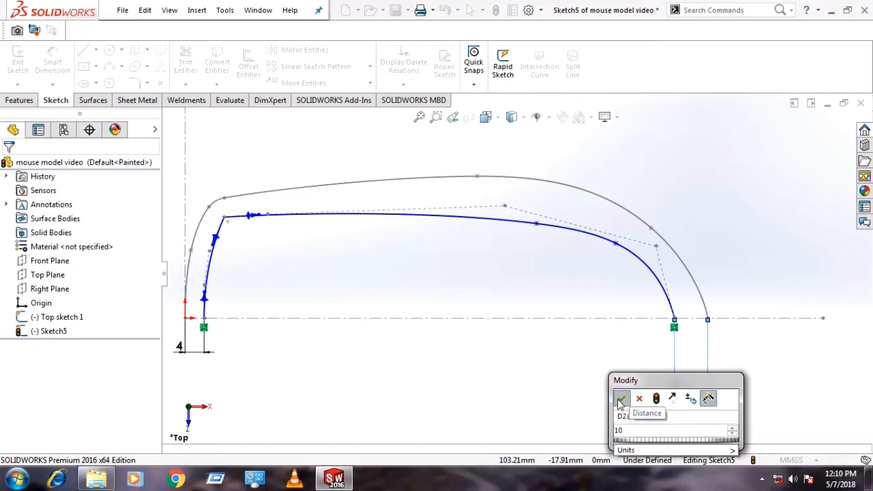
click(621, 398)
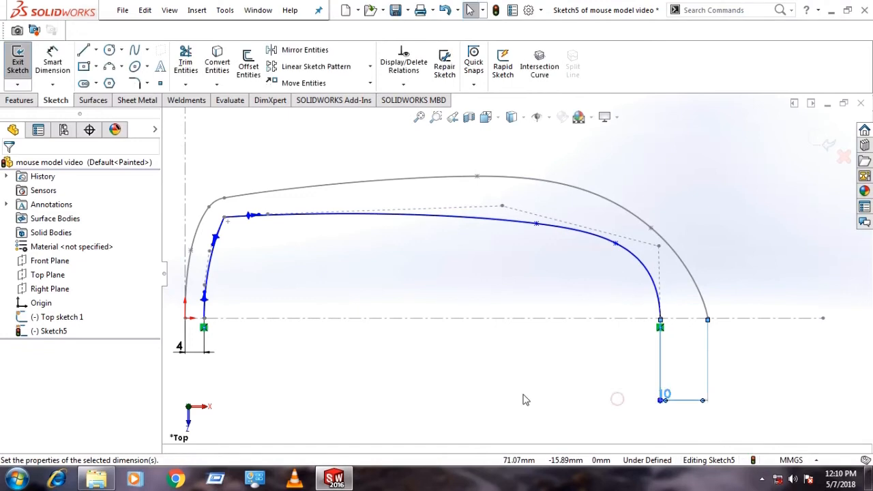
- Reshape the long inner spline's rounded far end by moving its two upper control polygon points inward
click(653, 249)
drag(619, 241, 621, 240)
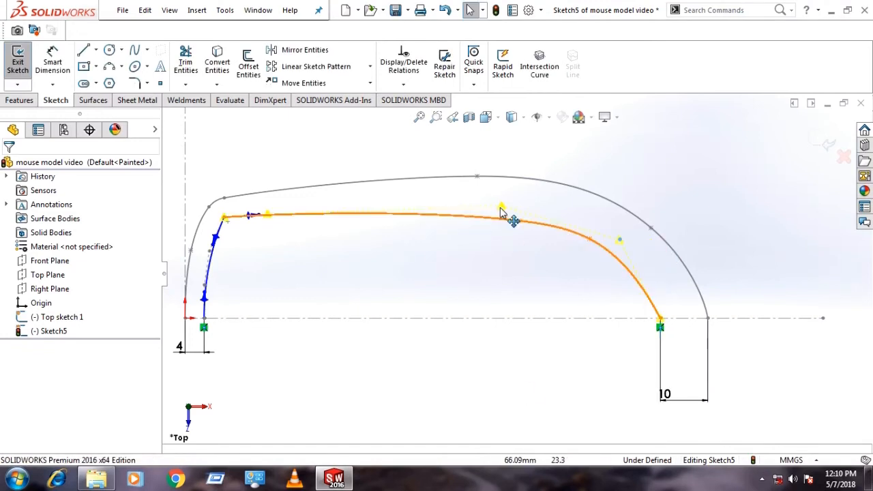
drag(501, 206, 484, 202)
- Turn the long inner spline's end tangent handle vertical so the curve meets the centerline squarely
right_click(651, 299)
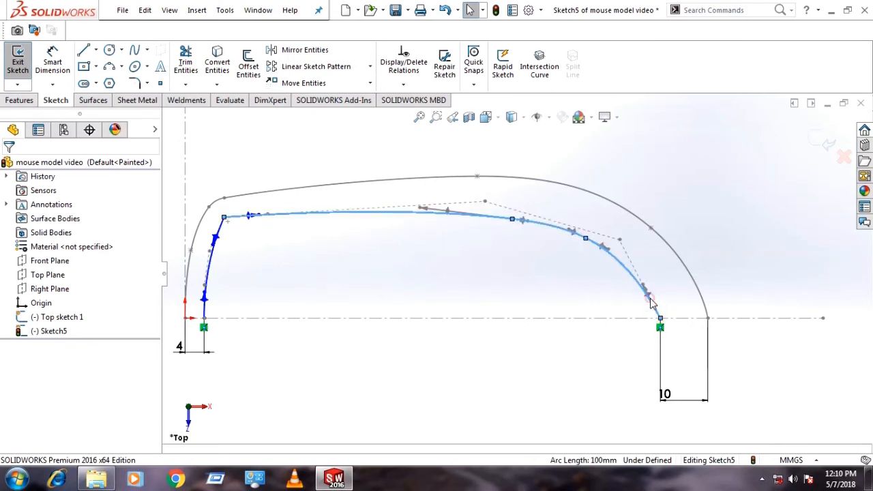
click(578, 283)
click(641, 296)
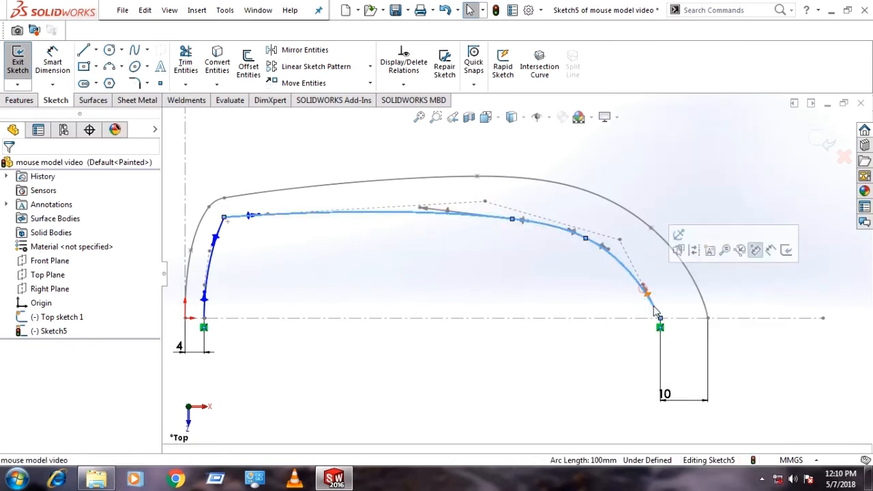
scroll(635, 293, down, 2)
drag(619, 274, 649, 287)
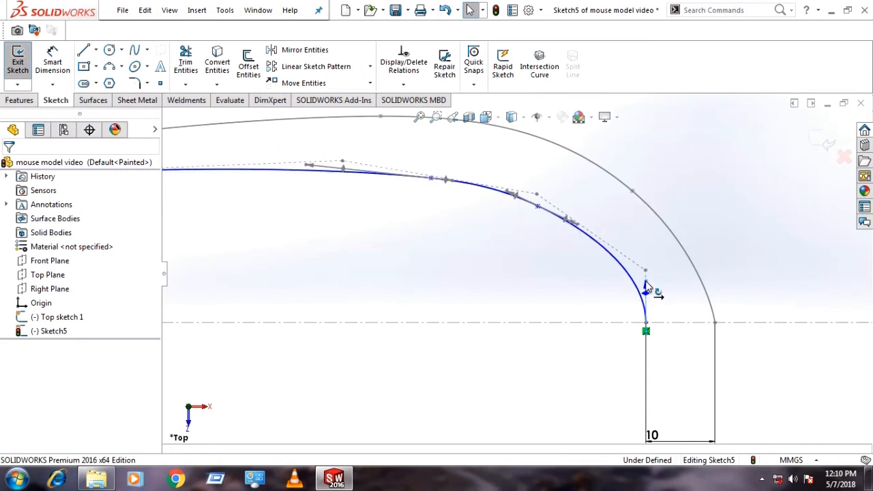
- Delete the long inner spline's intermediate point nearest its far end on the centerline
scroll(464, 253, up, 3)
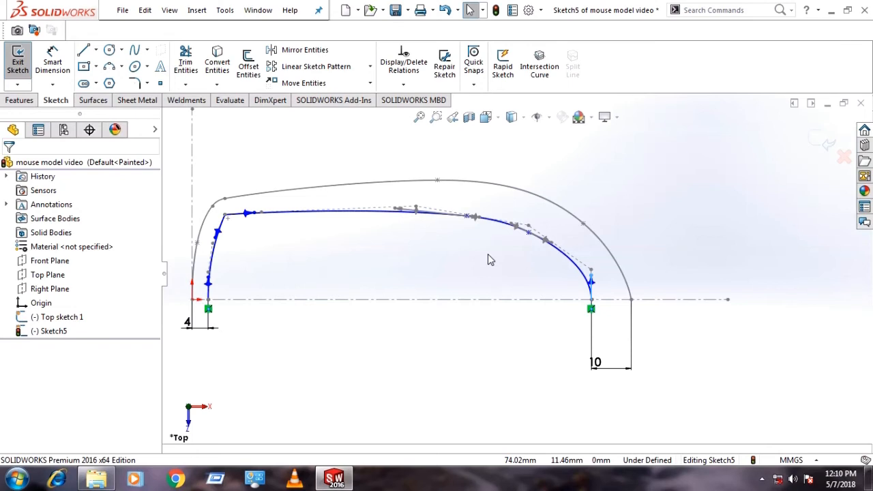
scroll(525, 256, down, 2)
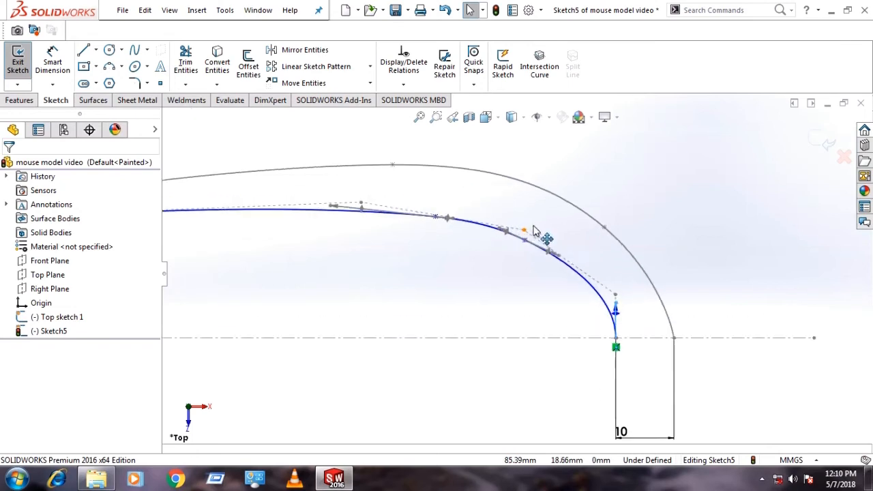
right_click(524, 251)
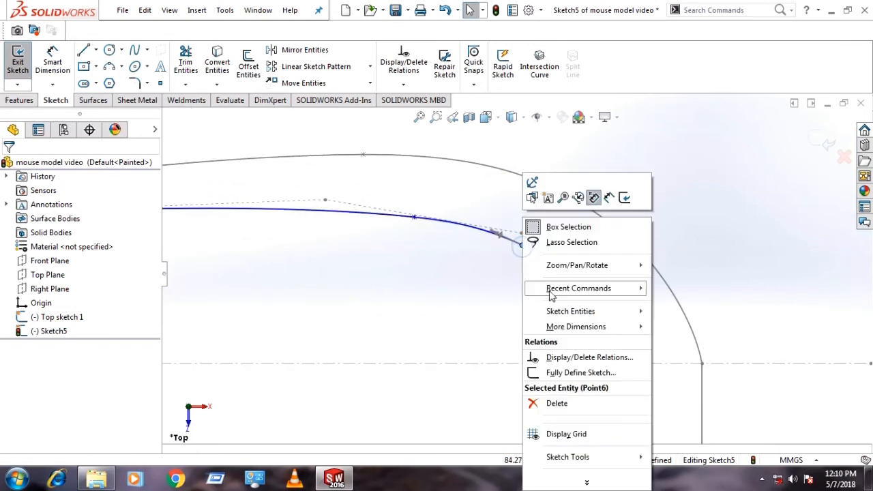
click(549, 404)
scroll(456, 315, up, 2)
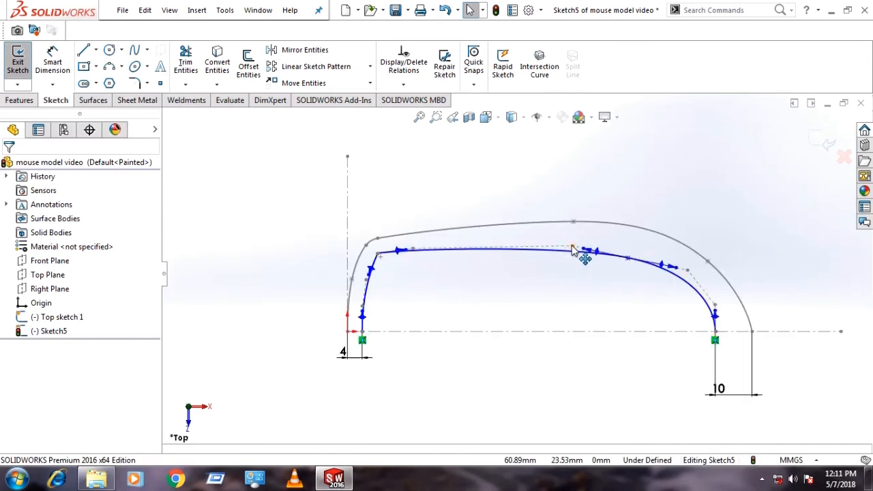
- Raise the long inner spline's two upper control polygon points slightly to follow the outer outline more evenly
drag(571, 246, 569, 244)
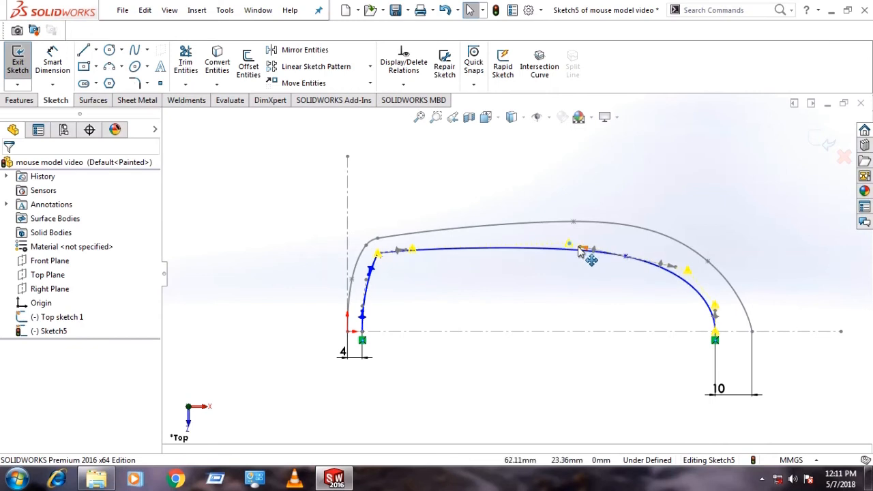
click(738, 180)
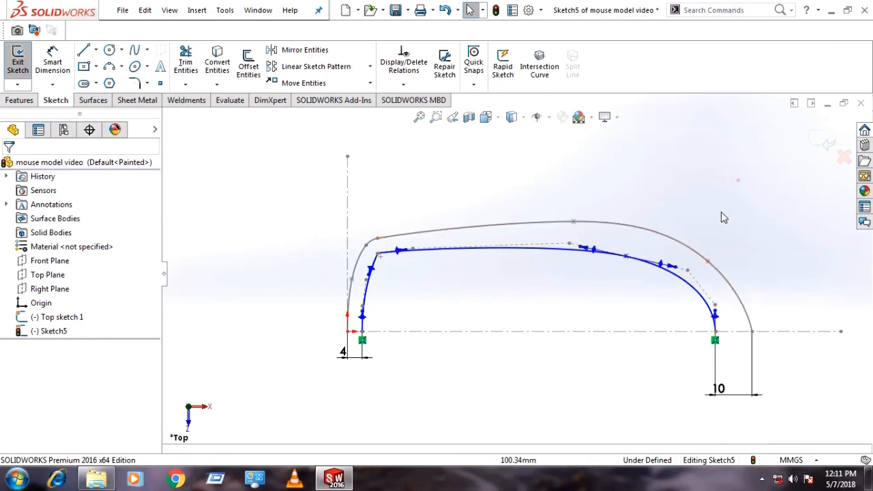
click(687, 271)
drag(687, 271, 686, 266)
click(508, 178)
- Round the corner between the two inner splines with a 2.50 mm sketch fillet
scroll(396, 266, down, 5)
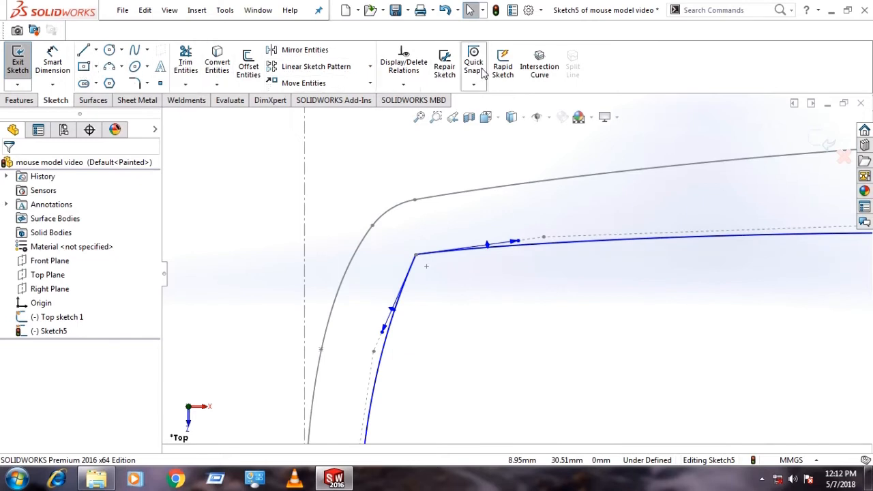
click(135, 85)
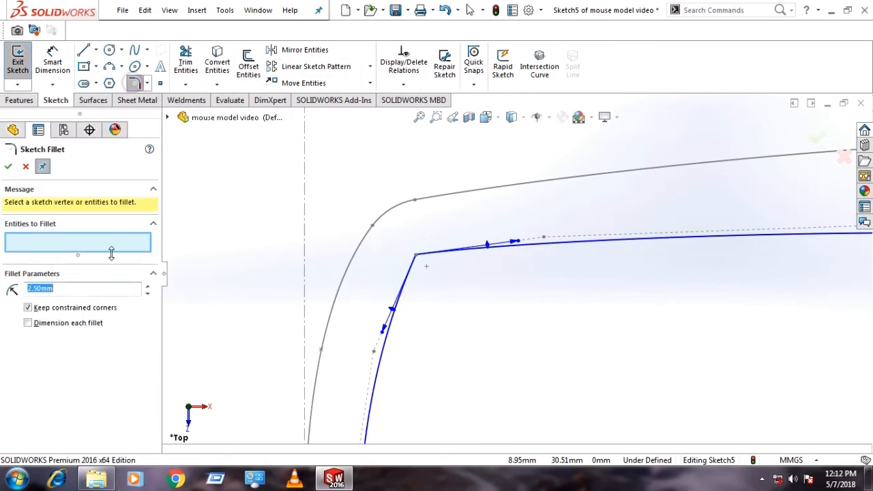
click(415, 255)
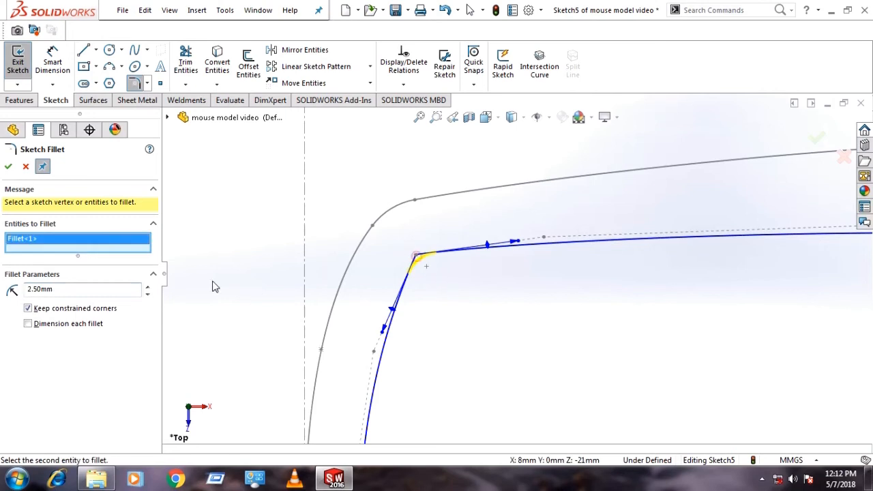
click(7, 167)
scroll(360, 309, up, 4)
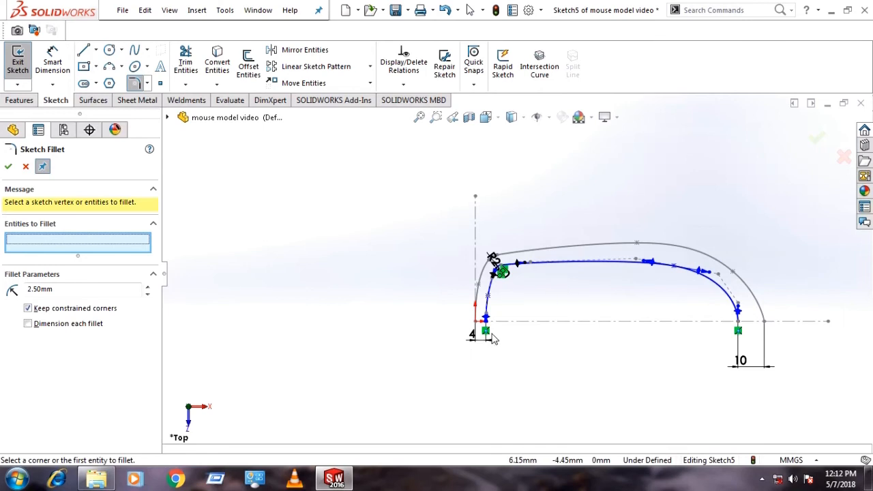
- Close the Sketch Fillet command and lengthen the short inner spline's tangent handle at the centerline
scroll(498, 328, down, 3)
scroll(503, 317, down, 2)
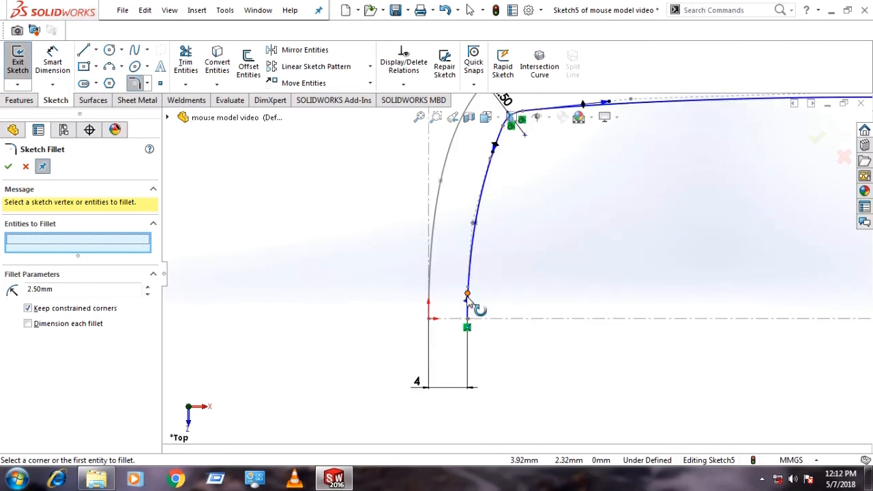
scroll(470, 303, down, 2)
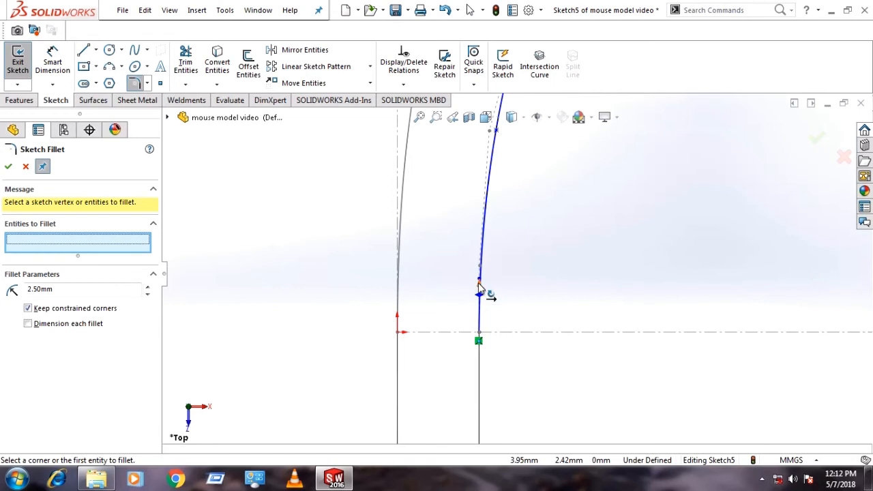
click(8, 167)
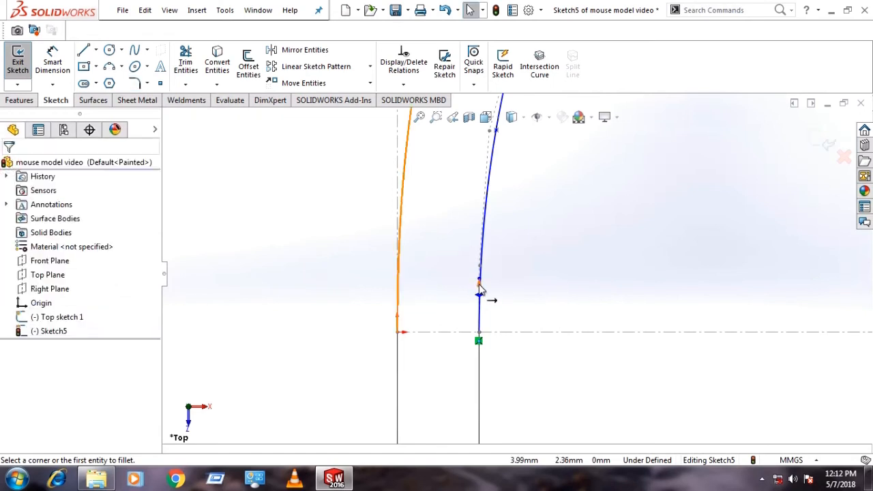
drag(479, 284, 484, 230)
- Delete the intermediate point of the short inner spline
scroll(513, 271, up, 3)
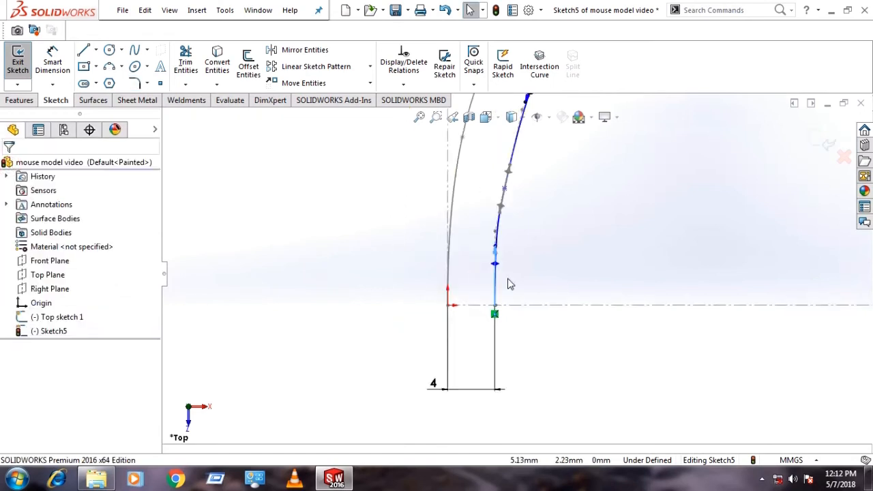
scroll(511, 280, up, 2)
scroll(530, 200, down, 2)
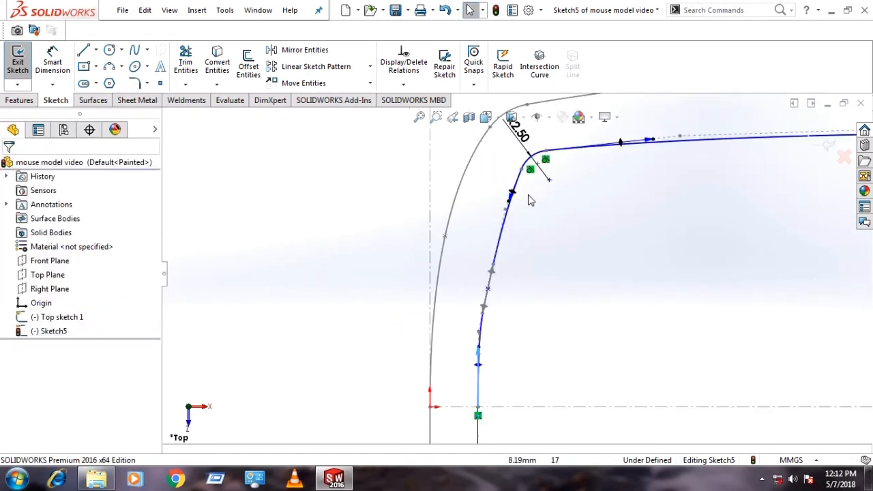
right_click(486, 288)
click(528, 403)
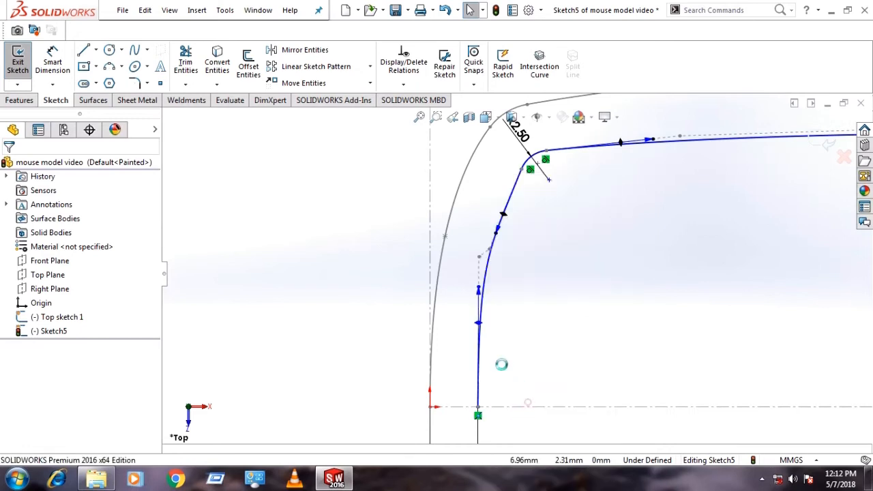
- Shorten the short inner spline's tangent handle at the centerline to give the curve a smooth, even bow
click(381, 246)
scroll(520, 346, up, 3)
scroll(520, 240, down, 2)
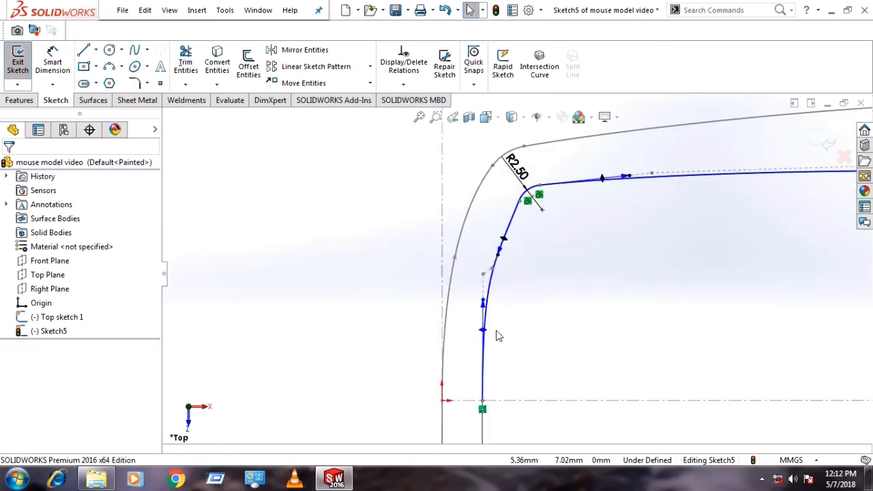
drag(484, 331, 484, 354)
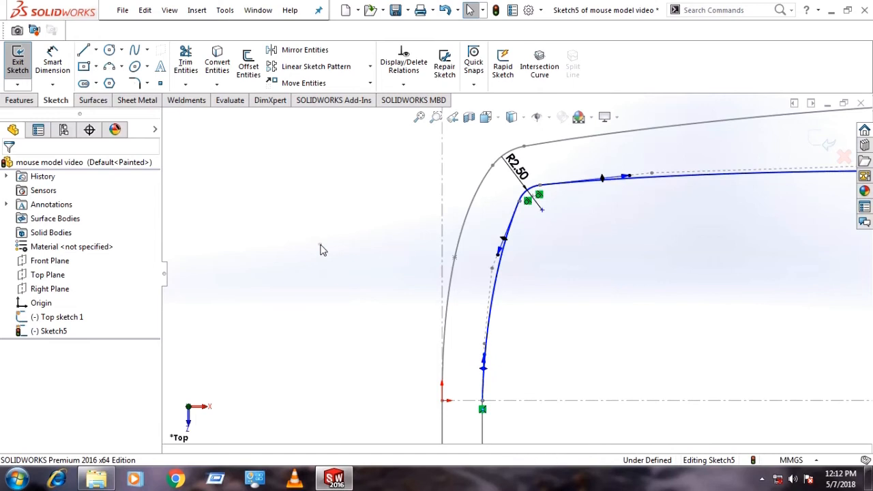
click(320, 245)
- Finish the inner outline sketch and clear the selection
scroll(329, 347, up, 7)
scroll(522, 276, down, 2)
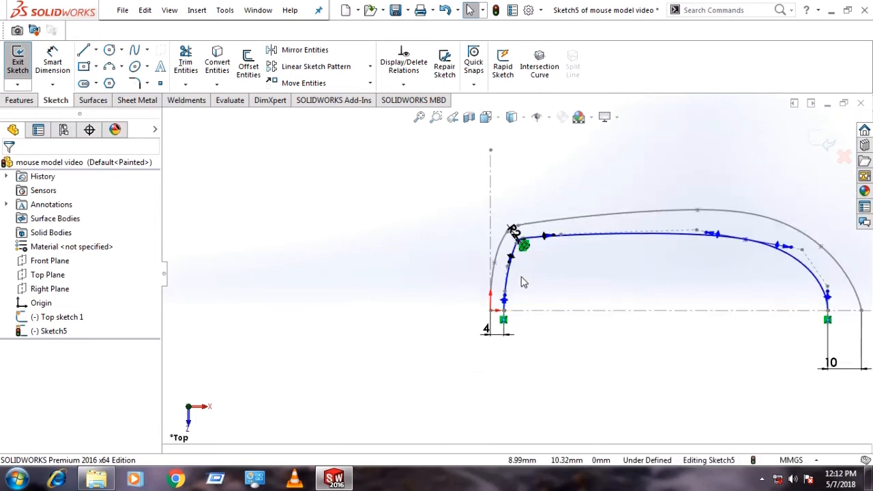
click(825, 143)
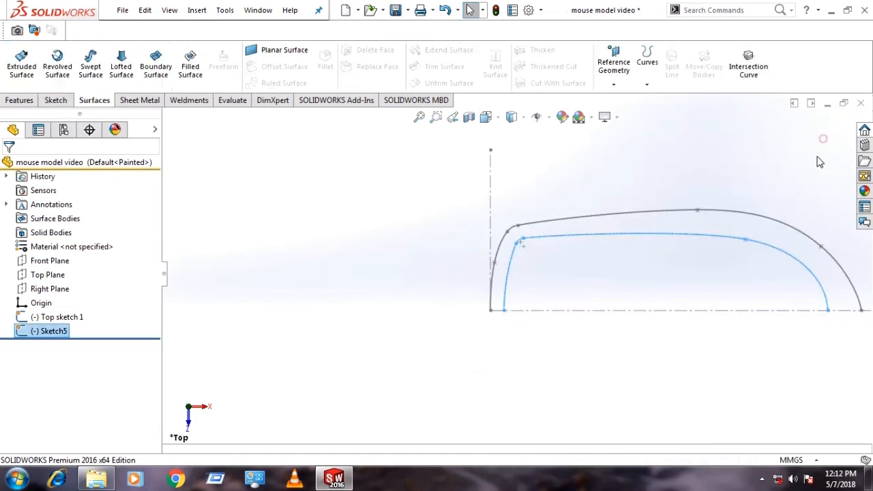
click(535, 368)
scroll(502, 409, up, 3)
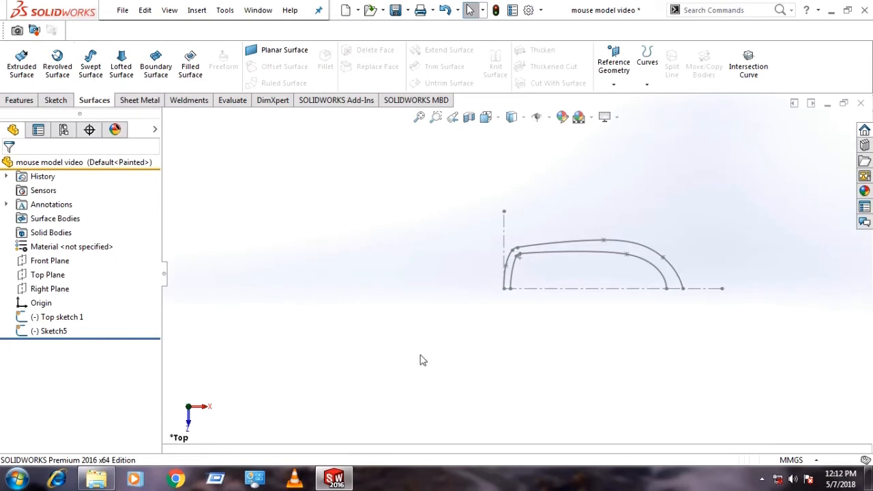
- Rename the inner outline sketch as Bottom Skectch
click(49, 332)
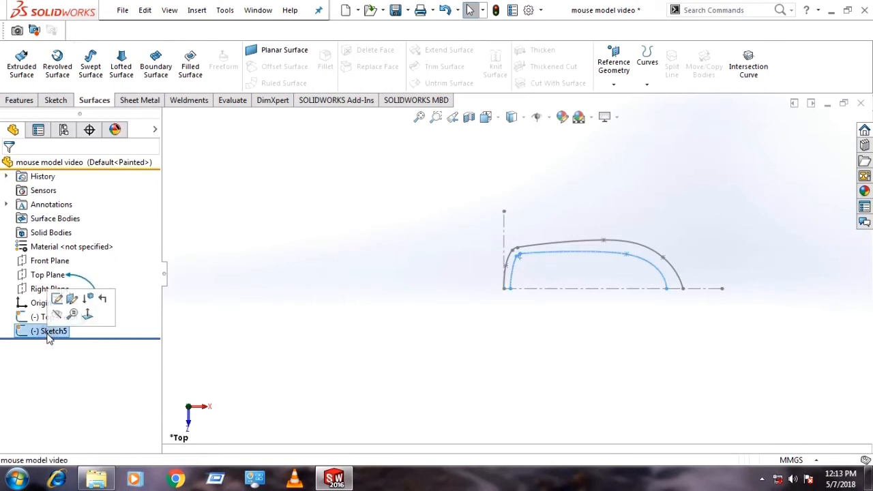
click(48, 333)
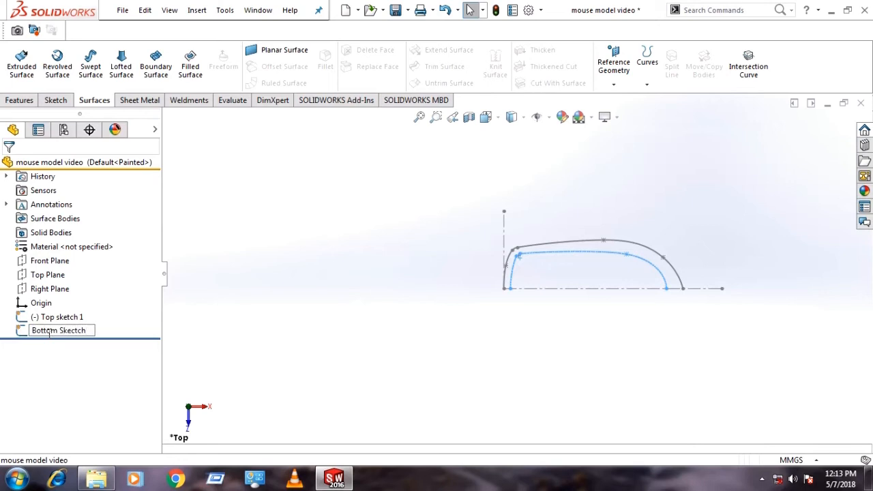
click(312, 315)
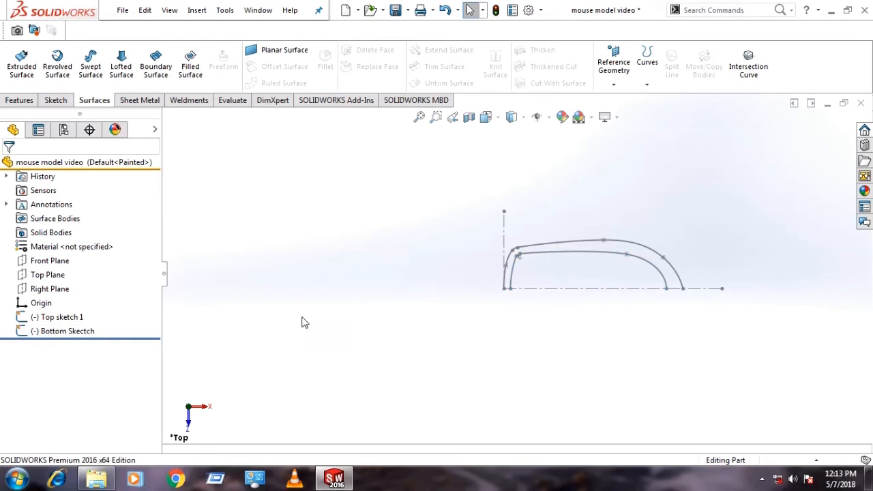
- Start a new sketch on the Front plane
click(45, 260)
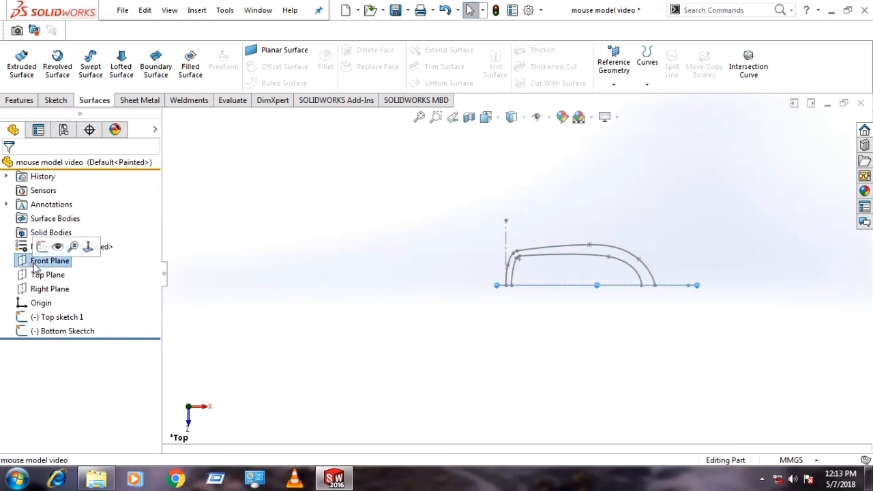
click(38, 248)
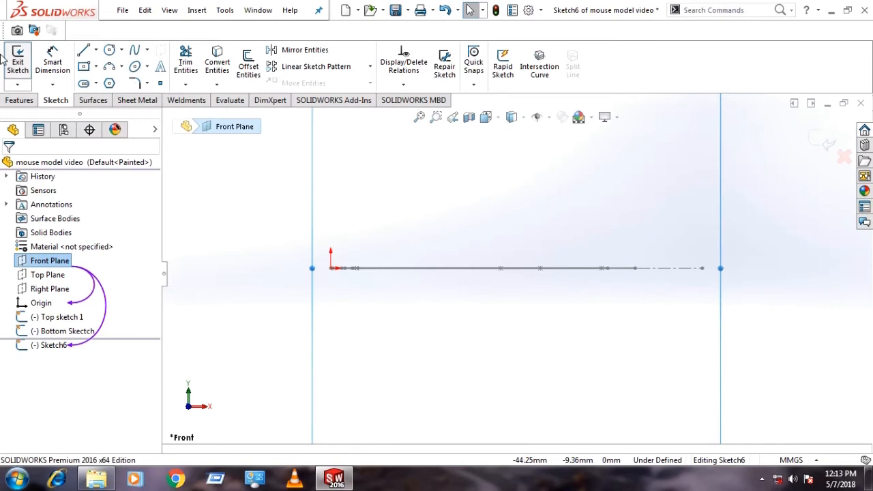
- Sketch a seven-point spline profile from about 7.5 mm above the origin, over a rear hump, to about 111 mm along and 9 mm high
click(134, 50)
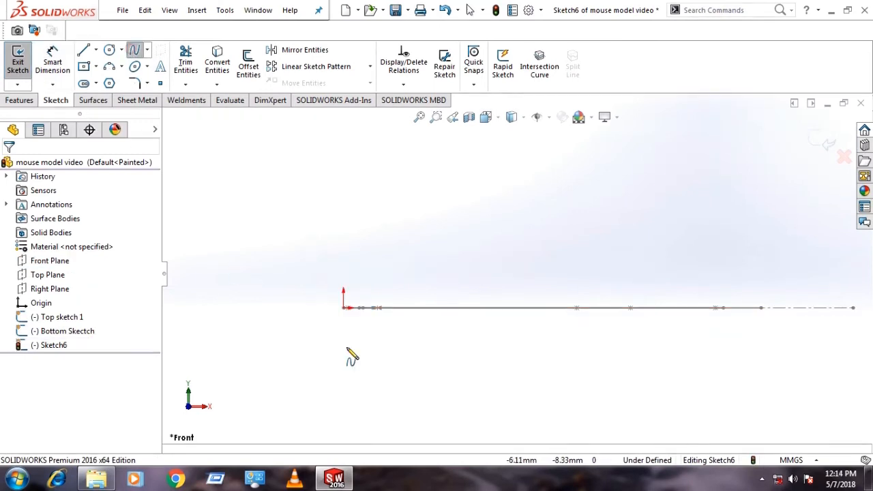
click(343, 279)
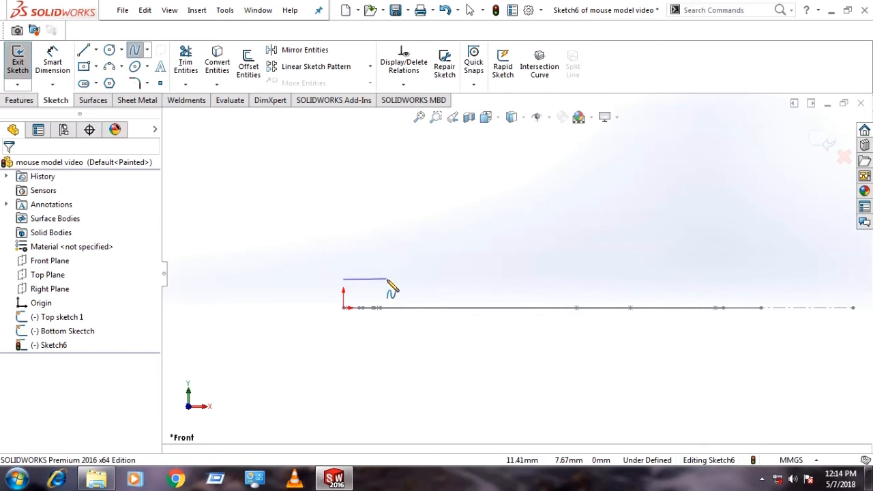
click(386, 279)
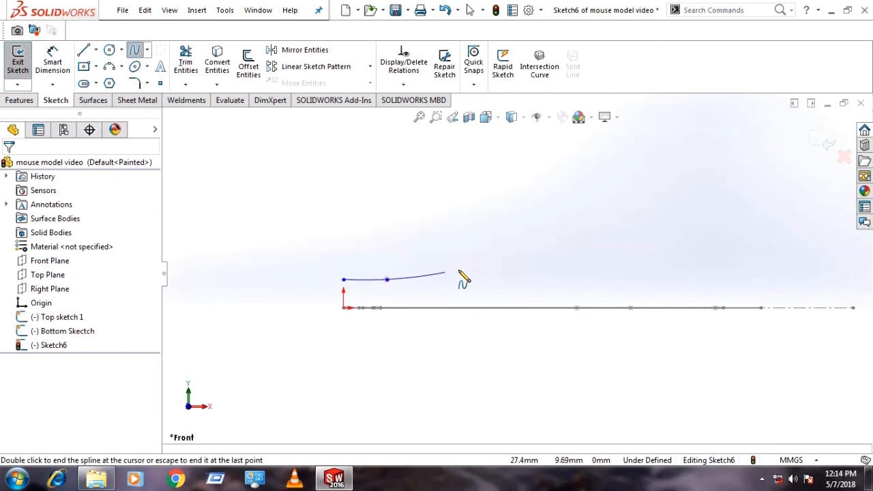
click(561, 241)
click(615, 214)
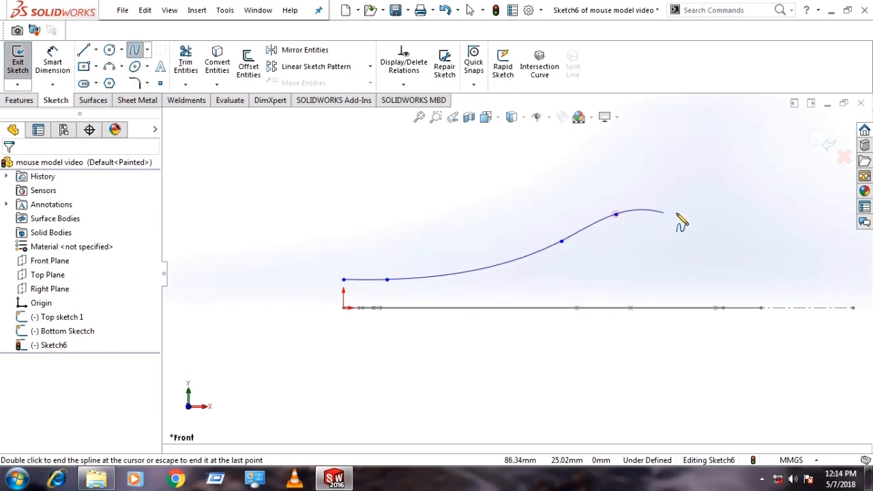
click(701, 224)
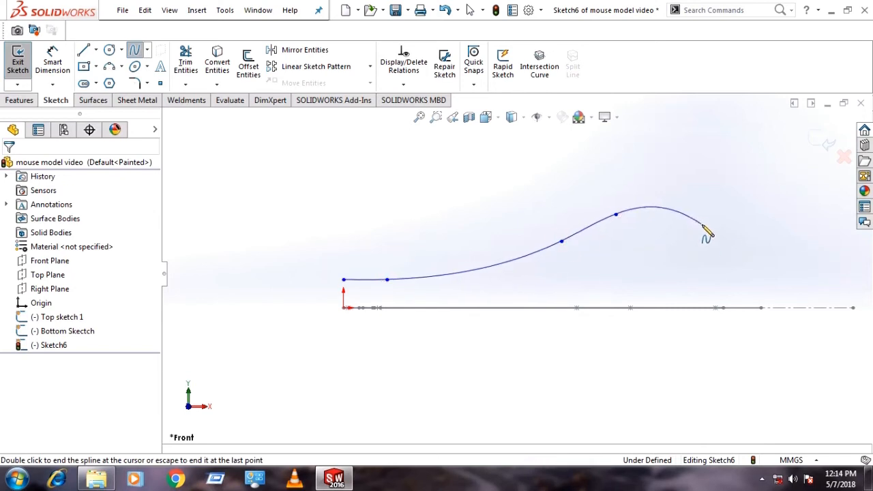
click(741, 271)
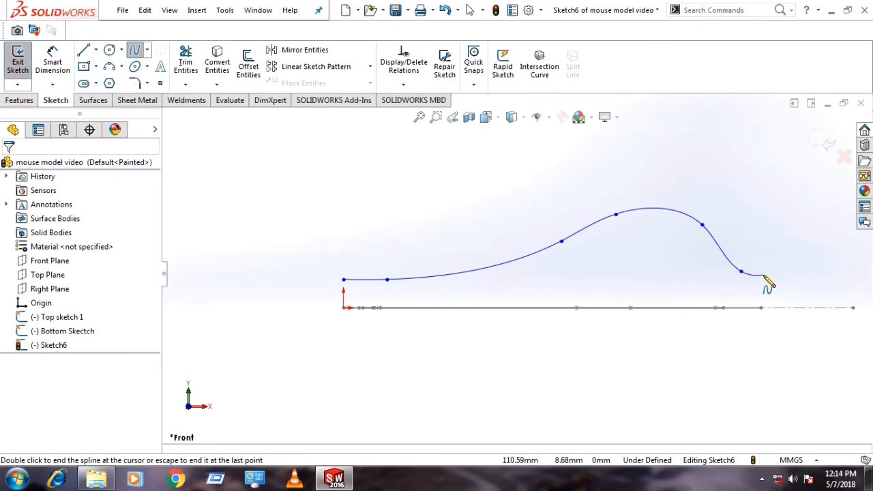
click(763, 274)
key(Escape)
click(650, 380)
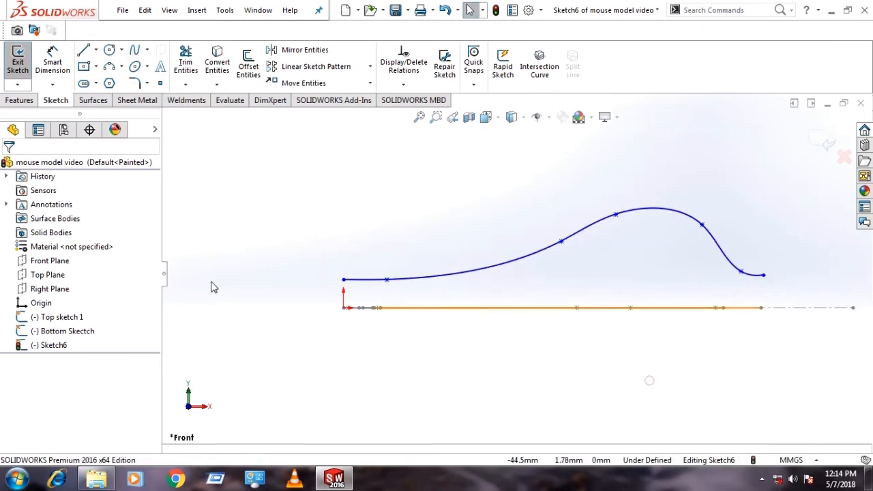
- Dimension the height of the profile spline's front endpoint above the origin as 6 mm
click(345, 280)
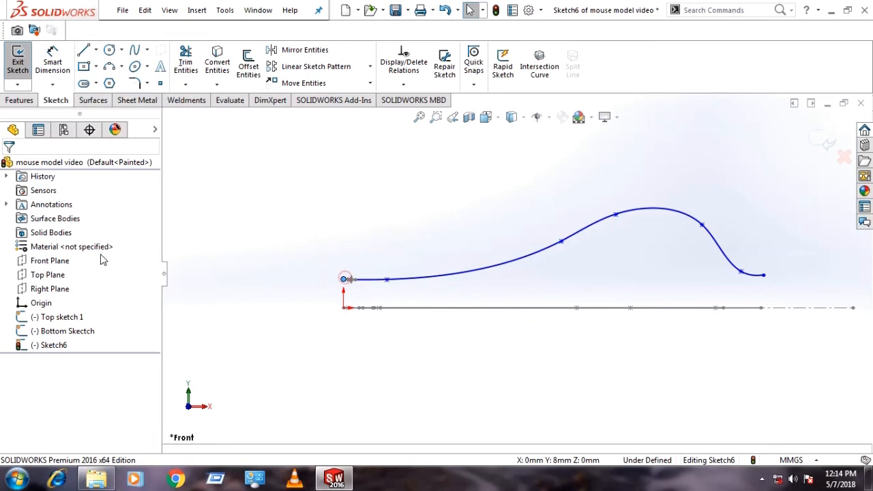
click(48, 69)
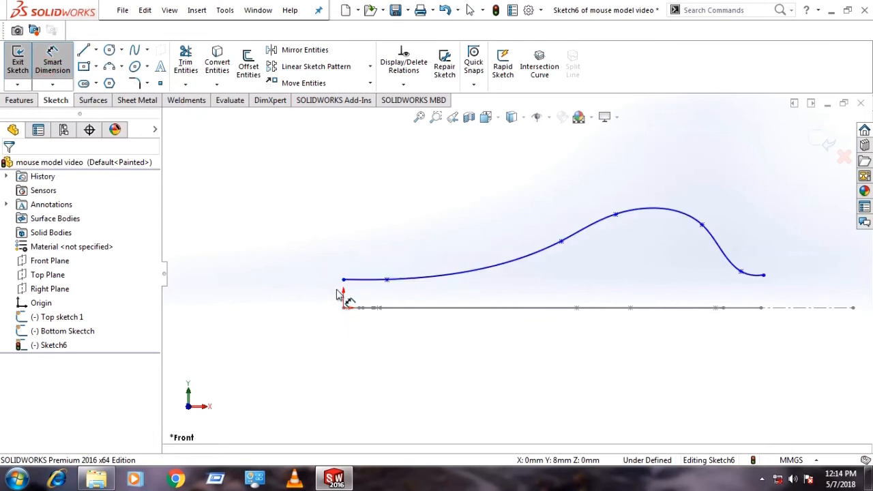
click(345, 280)
click(346, 307)
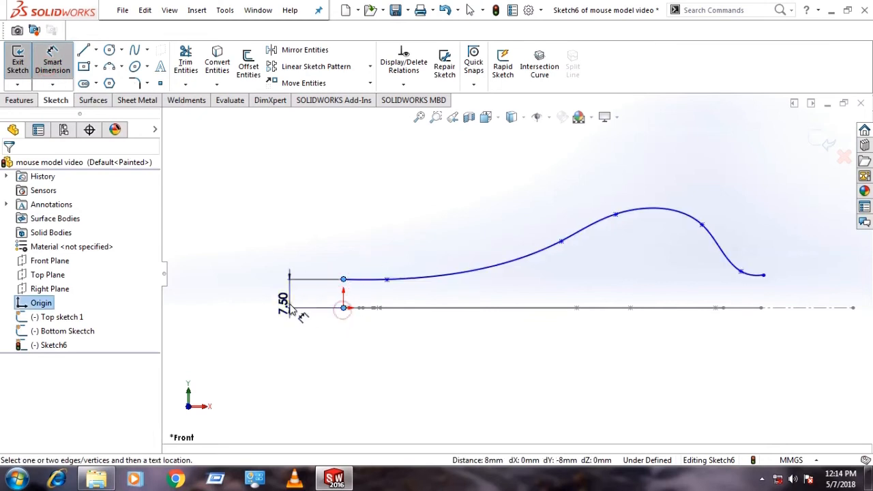
click(290, 308)
text(6)
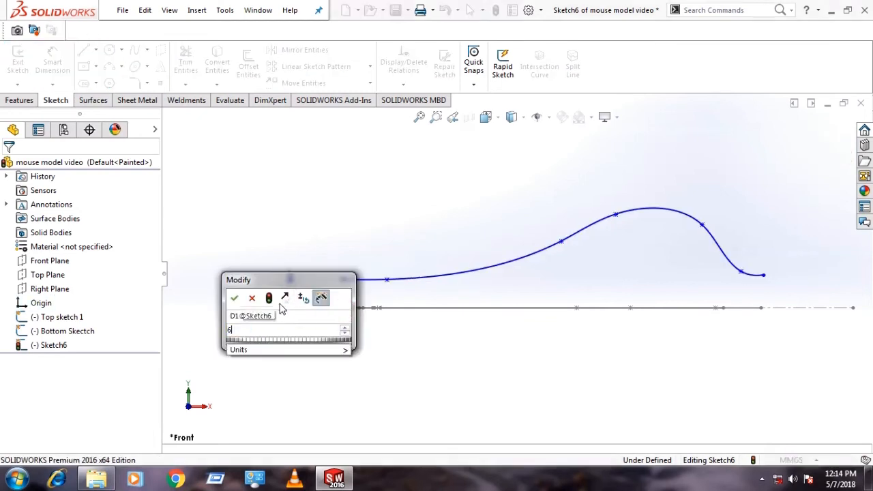
click(234, 300)
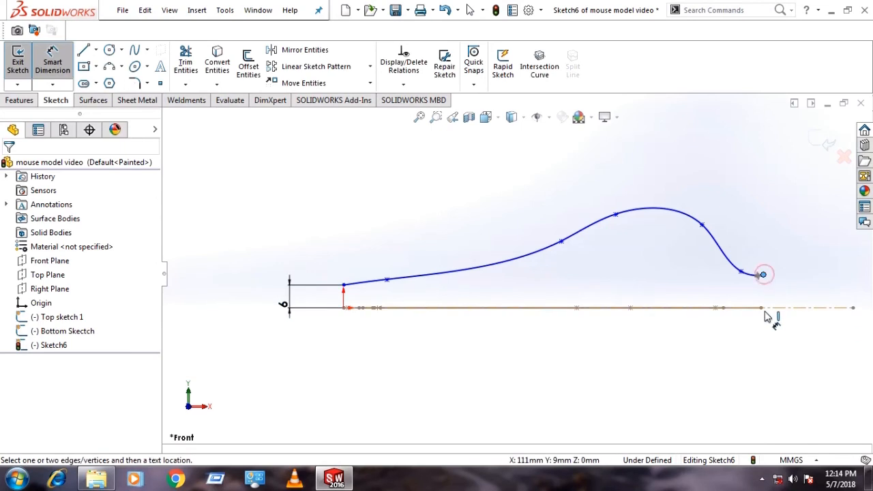
- Dimension the spline's rear endpoint 8 mm above the rear end of the outer outline
mouse_move(763, 314)
middle_down()
mouse_move(763, 334)
mouse_move(789, 347)
middle_up()
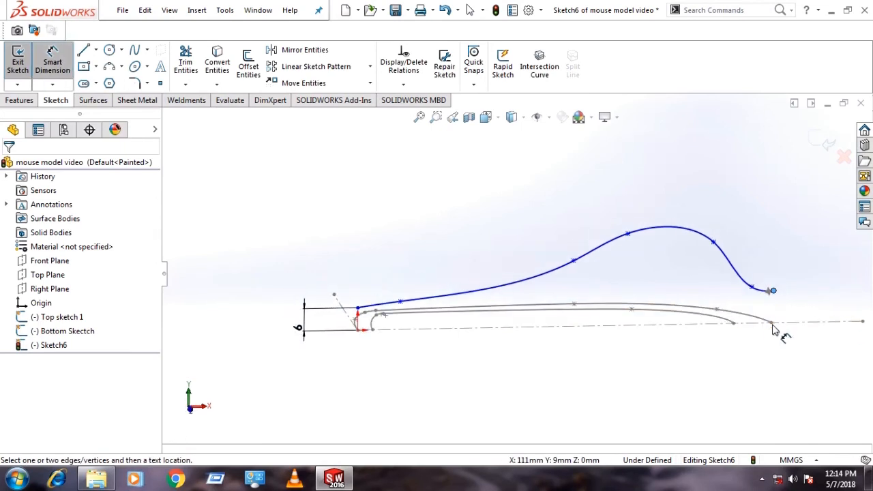
click(772, 321)
click(793, 314)
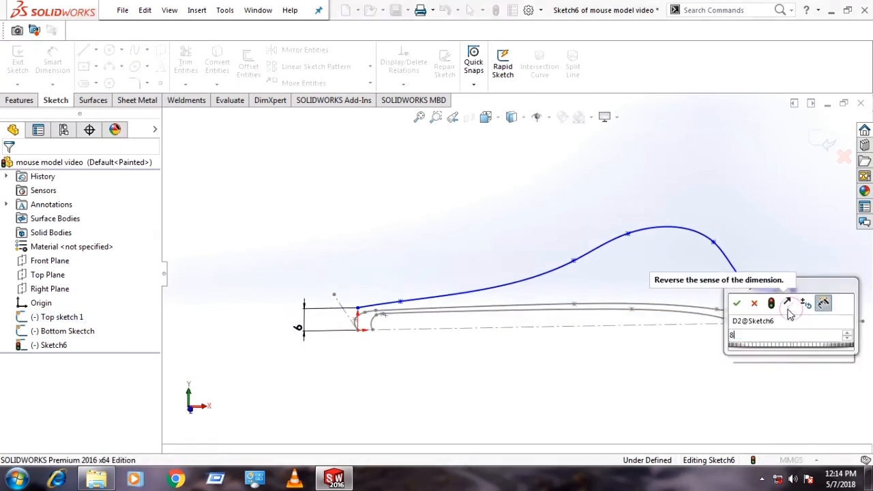
text(8)
click(736, 304)
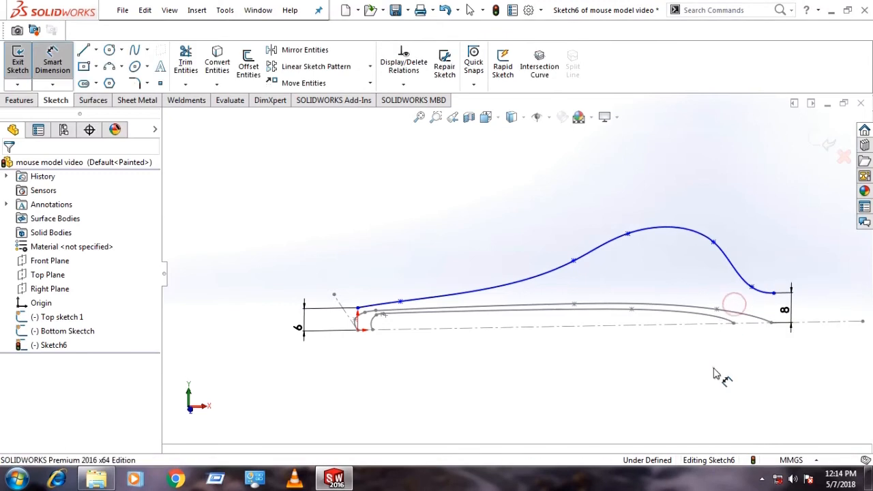
- Display the profile spline's control polygon in the front view and pull its two lower front control points toward the origin
key(ctrl+1)
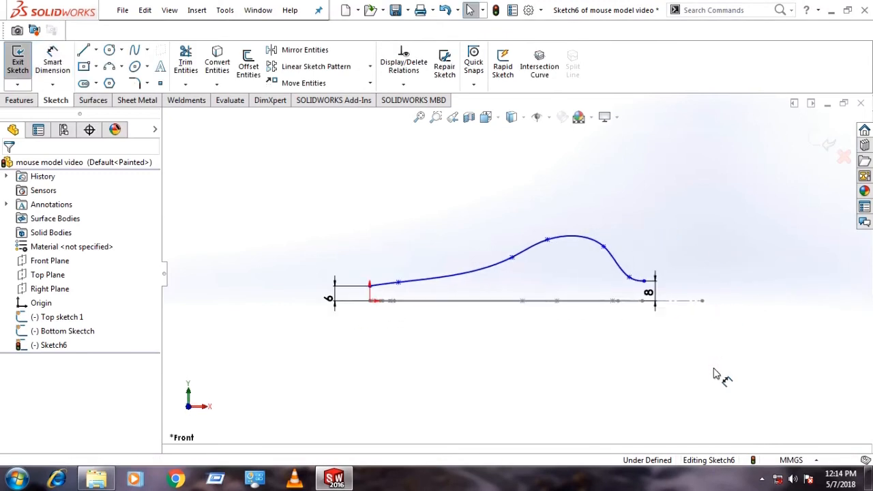
right_click(551, 249)
click(575, 311)
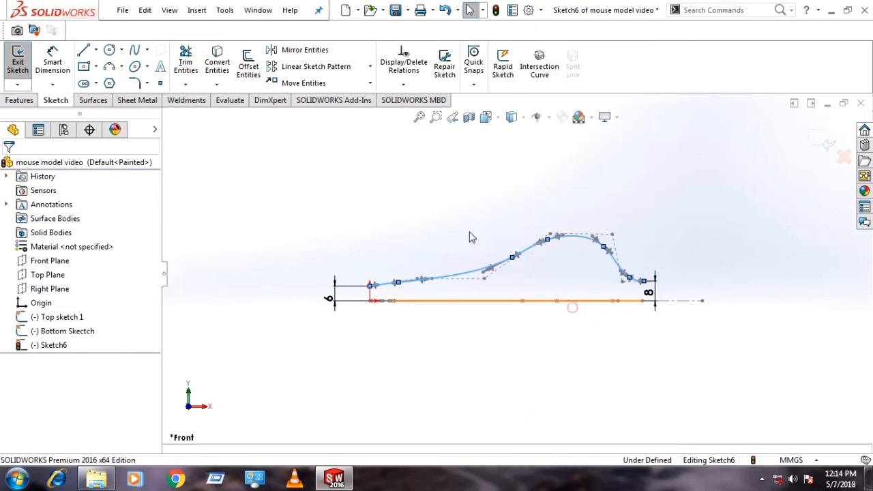
scroll(440, 290, down, 3)
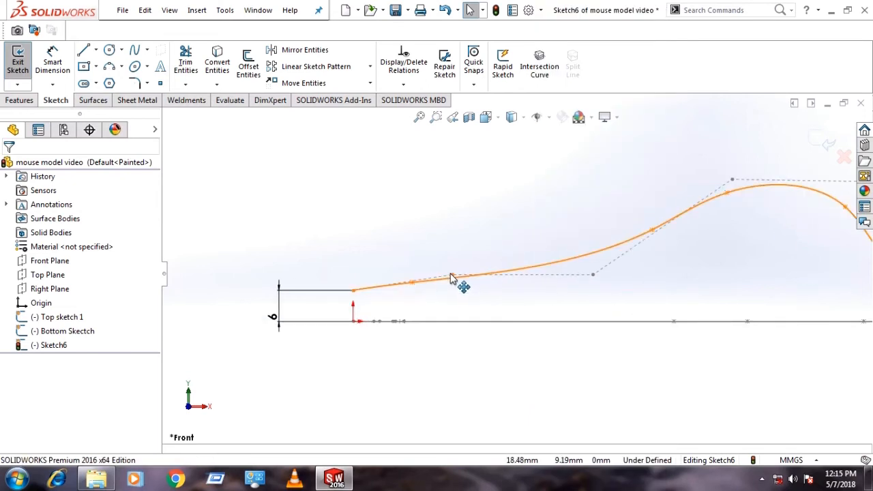
drag(453, 276, 377, 294)
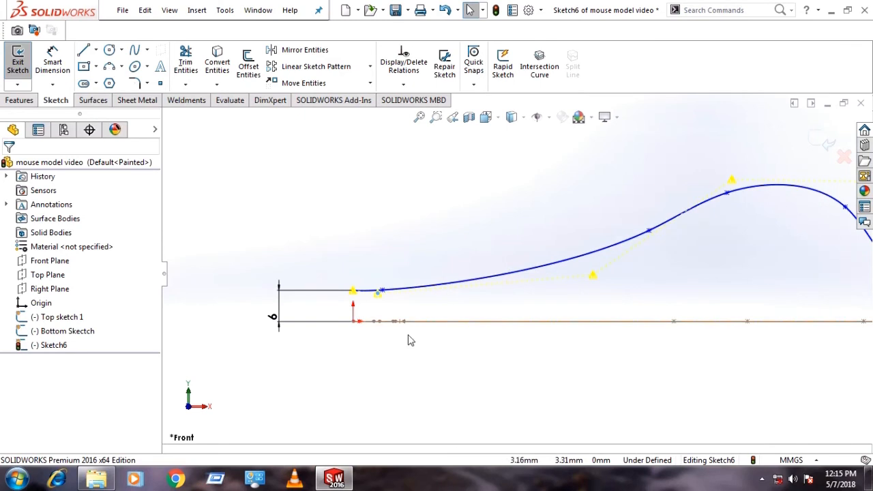
mouse_move(595, 284)
mouse_down()
mouse_move(544, 278)
mouse_move(479, 285)
mouse_up()
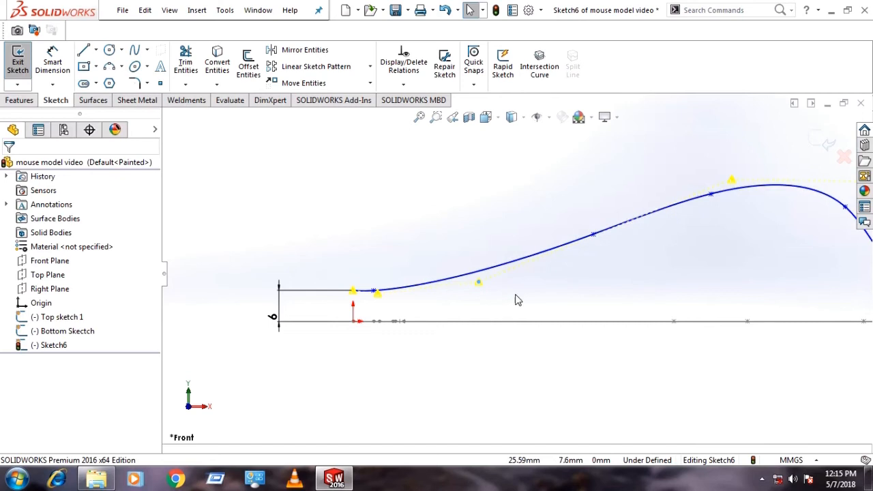
- Shift the two control points above the hump forward and slightly down to give the profile a broader, lower crest
key(f)
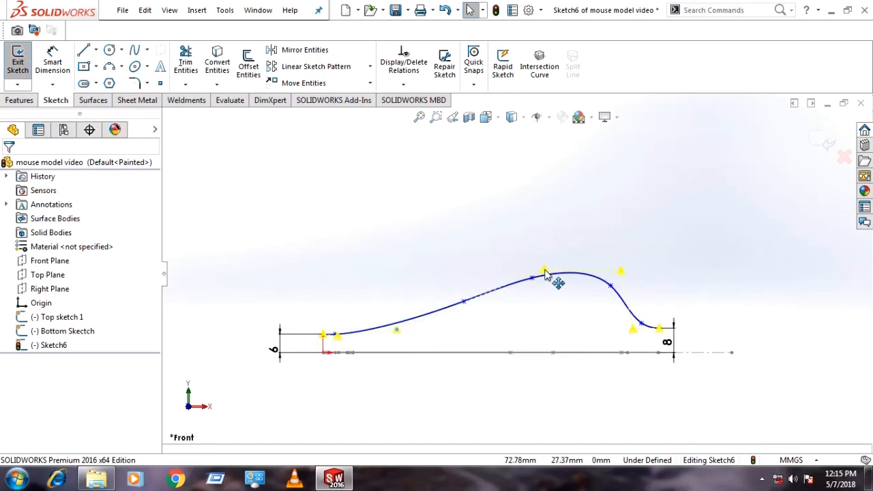
drag(544, 273, 497, 276)
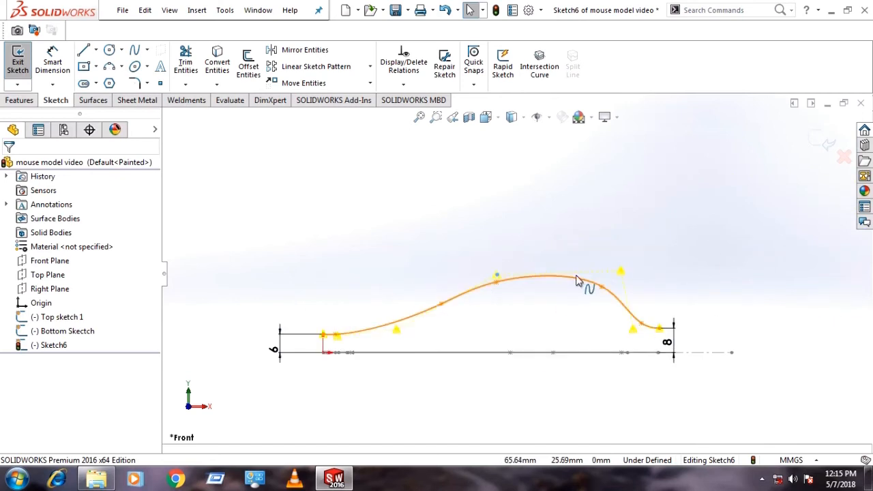
drag(619, 274, 601, 284)
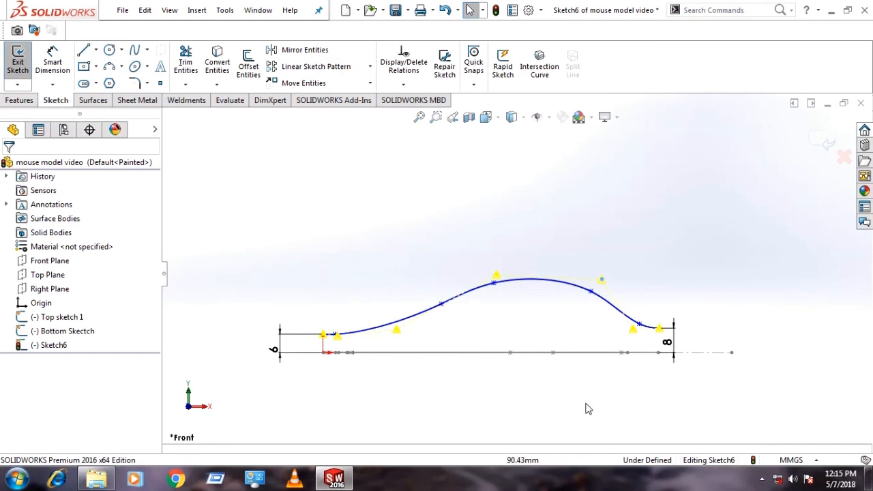
scroll(583, 255, down, 1)
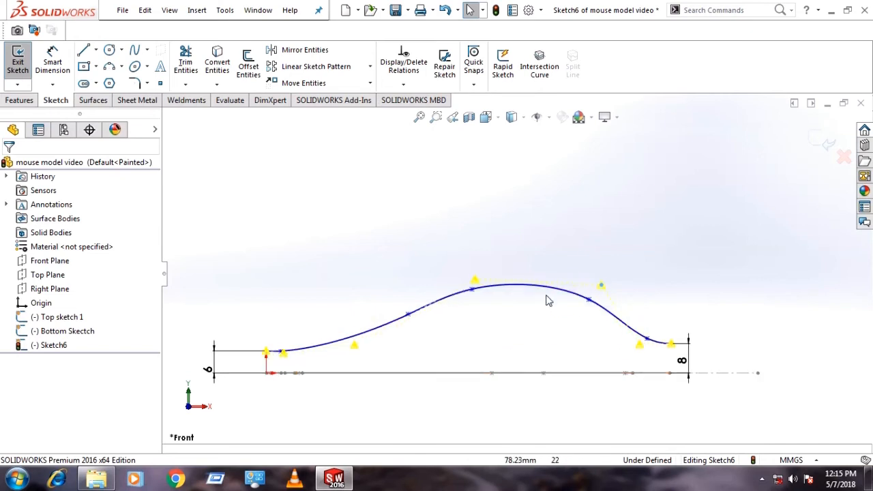
drag(470, 283, 477, 291)
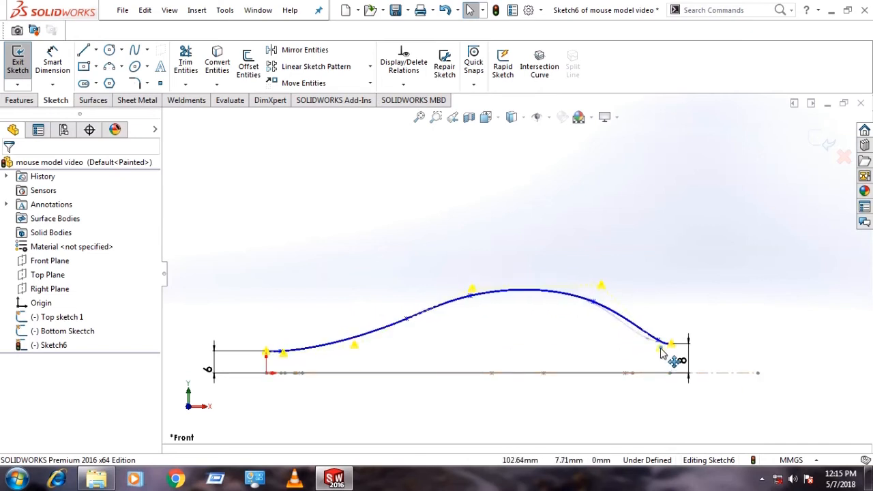
- Adjust the lower control point beside the spline's rear endpoint so the tail blends smoothly into its end
scroll(668, 355, down, 3)
mouse_move(628, 336)
mouse_down()
mouse_move(630, 349)
mouse_move(643, 345)
mouse_move(641, 334)
mouse_up()
scroll(651, 341, down, 5)
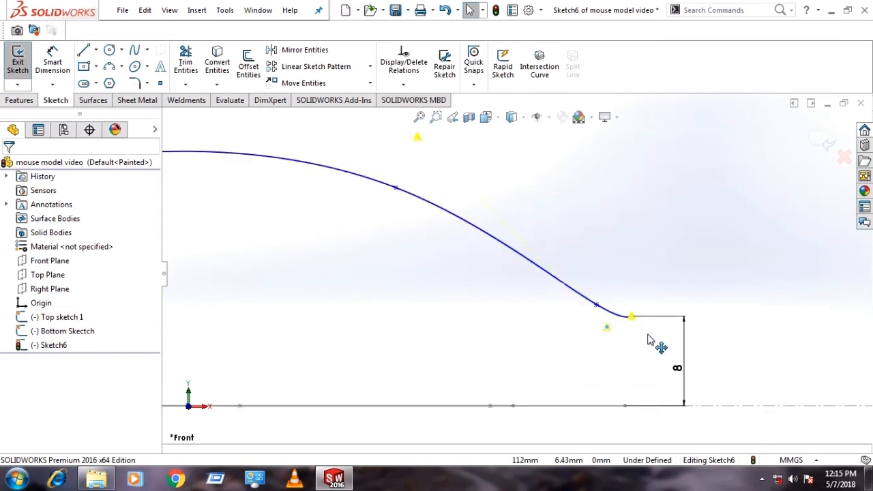
mouse_move(539, 324)
mouse_down()
mouse_move(513, 313)
mouse_move(502, 319)
mouse_move(510, 321)
mouse_up()
scroll(495, 345, up, 8)
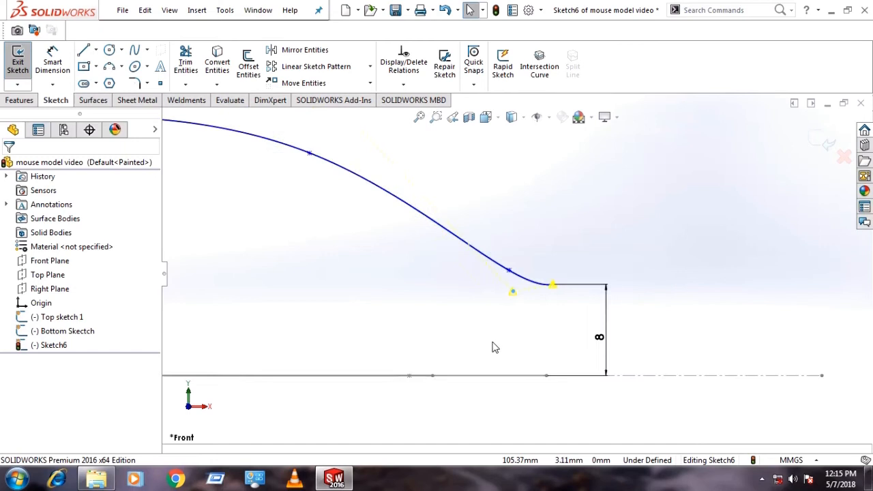
click(740, 257)
- Fine-tune the control point beside the spline's front endpoint so the curve starts nearly level
scroll(430, 314, up, 2)
scroll(431, 232, down, 3)
scroll(419, 273, up, 5)
scroll(436, 287, down, 5)
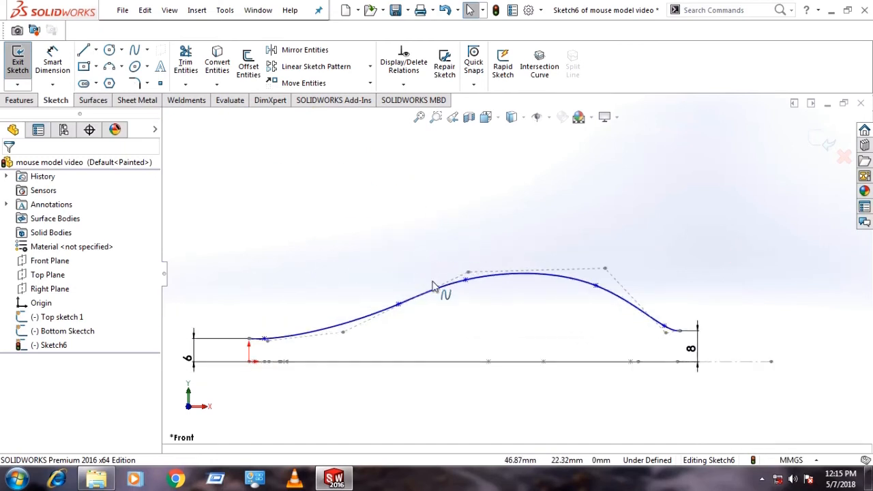
scroll(171, 337, down, 3)
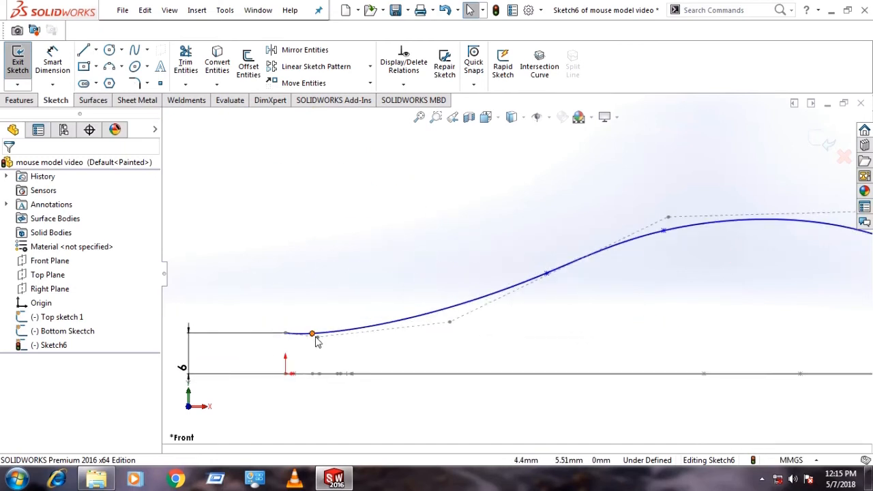
scroll(321, 341, down, 3)
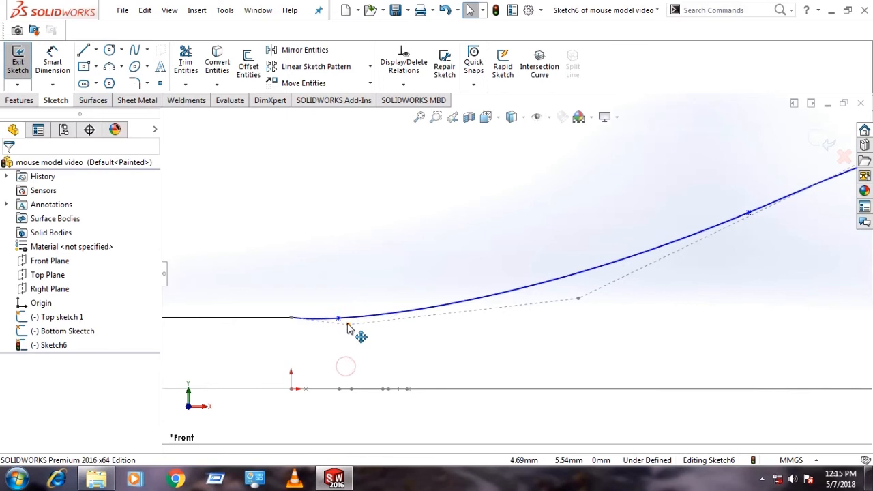
scroll(387, 366, up, 2)
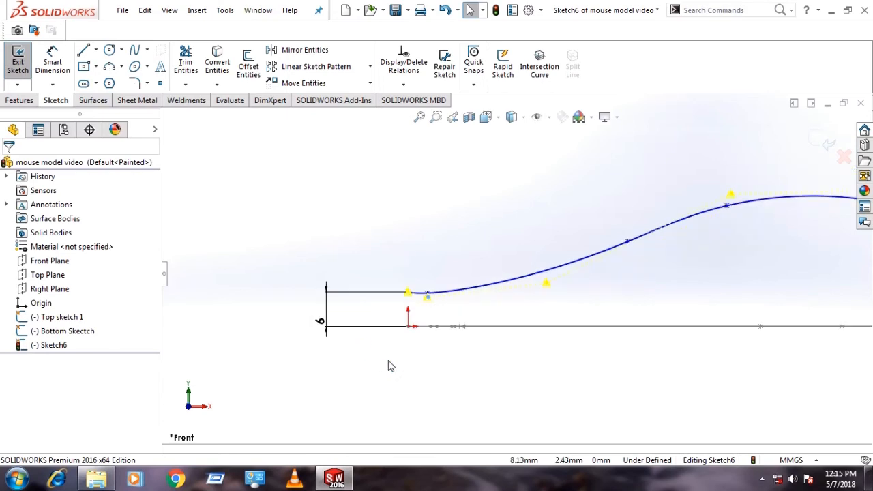
scroll(473, 366, up, 2)
scroll(470, 298, down, 5)
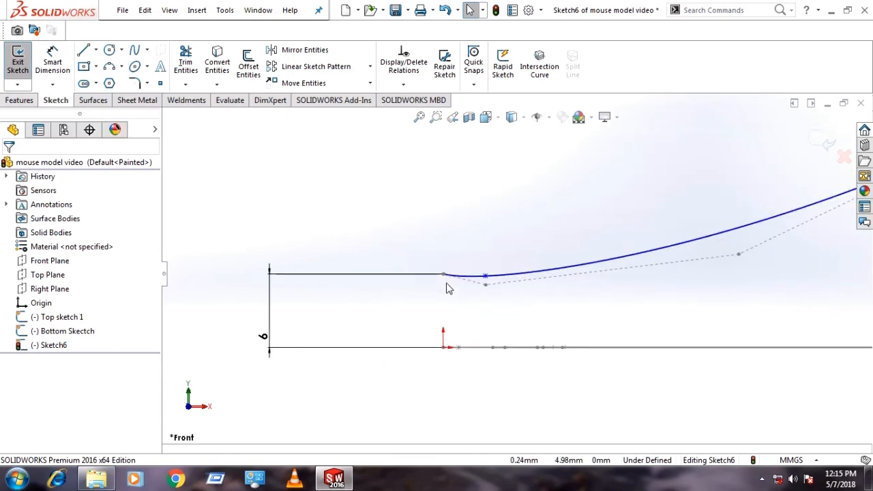
click(447, 277)
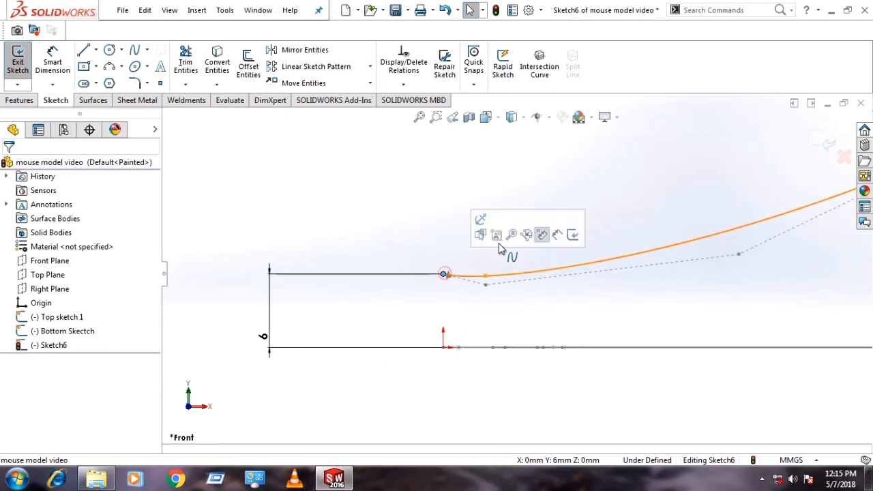
click(487, 285)
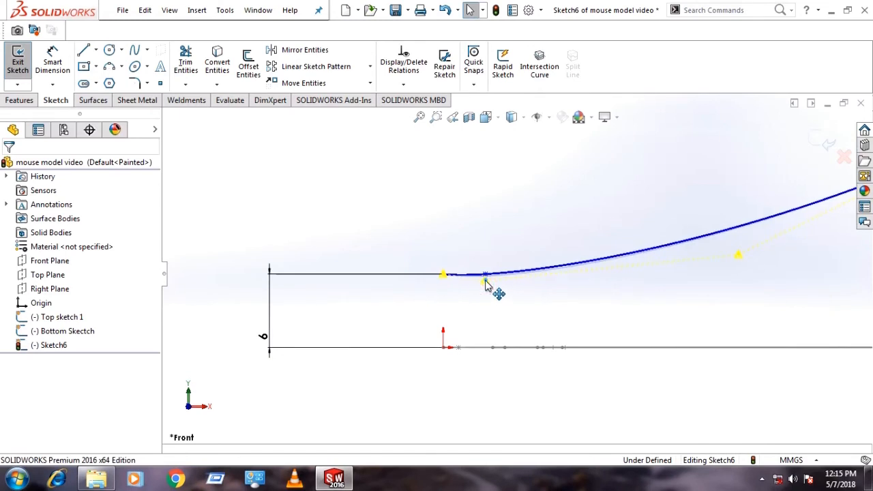
scroll(512, 388, up, 3)
scroll(682, 232, down, 1)
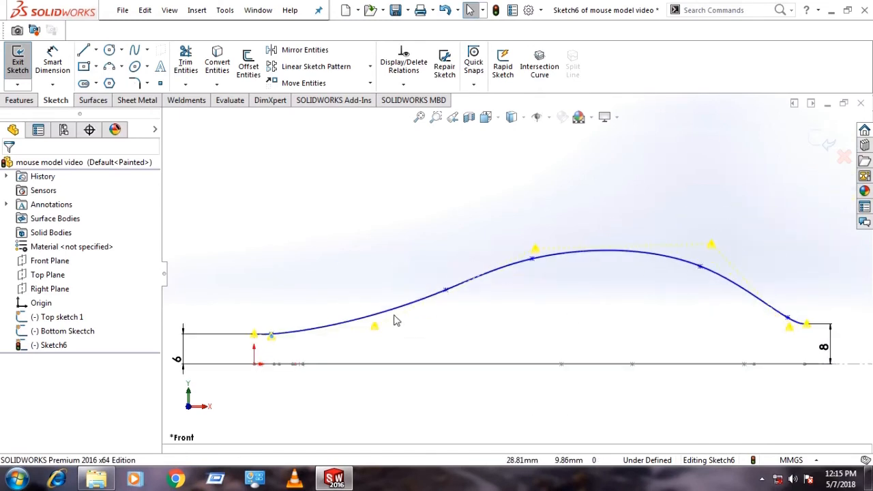
- Nudge the hump's two upper control points rearward, raising the front one, and pull the tail's lower control point slightly forward and up
scroll(565, 341, up, 3)
scroll(635, 248, down, 1)
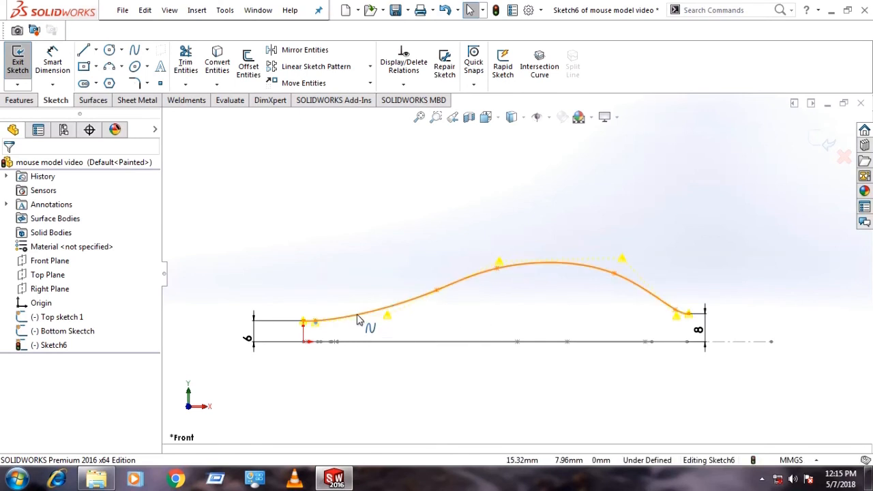
click(499, 266)
drag(499, 266, 504, 258)
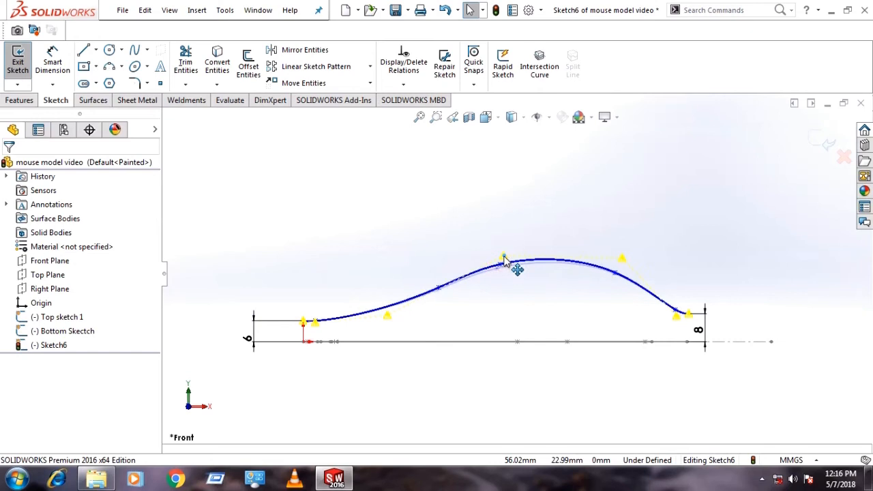
drag(624, 260, 633, 260)
mouse_move(677, 320)
mouse_down()
mouse_move(655, 308)
mouse_move(669, 314)
mouse_up()
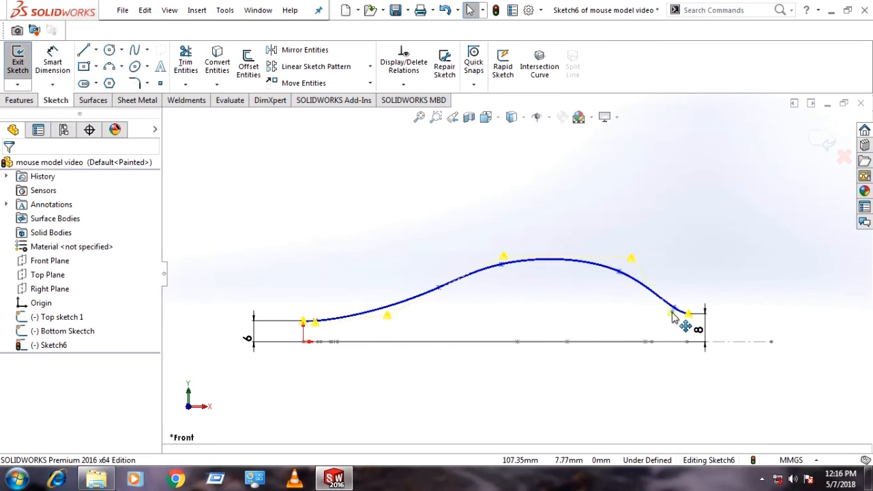
- Make the profile spline's front endpoint vertical with the origin
scroll(711, 326, down, 5)
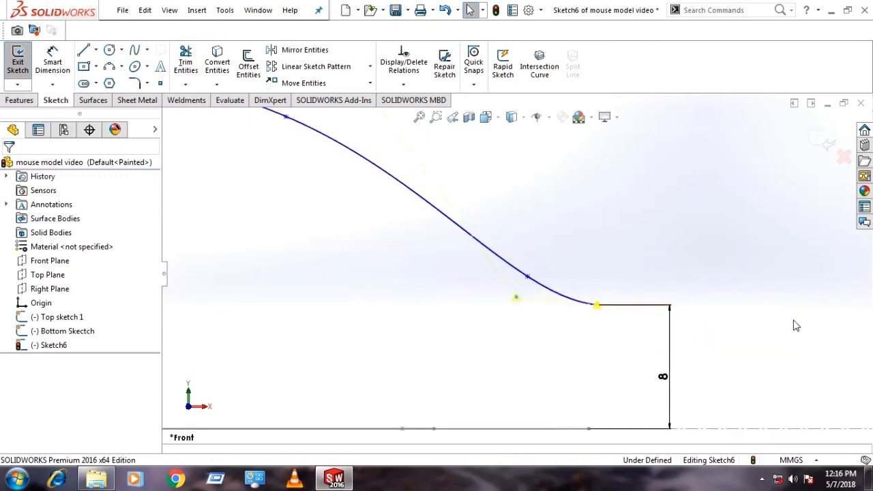
scroll(795, 326, up, 5)
scroll(380, 292, down, 4)
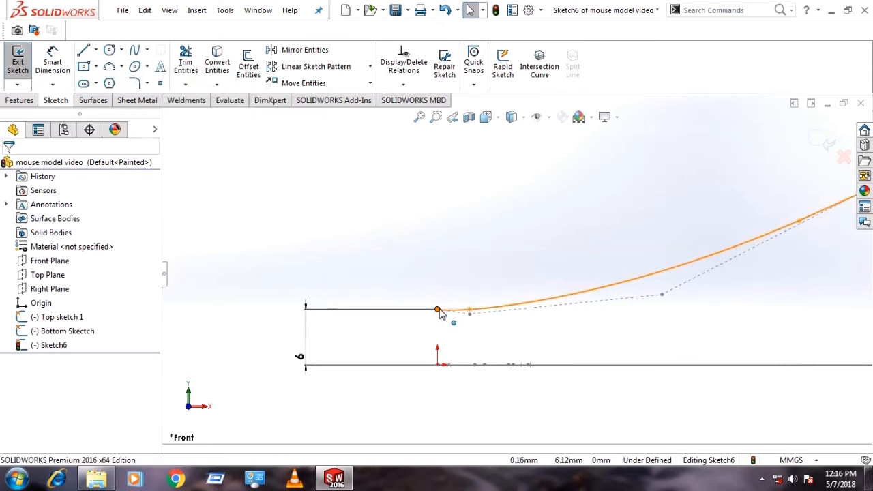
ctrl+click(440, 364)
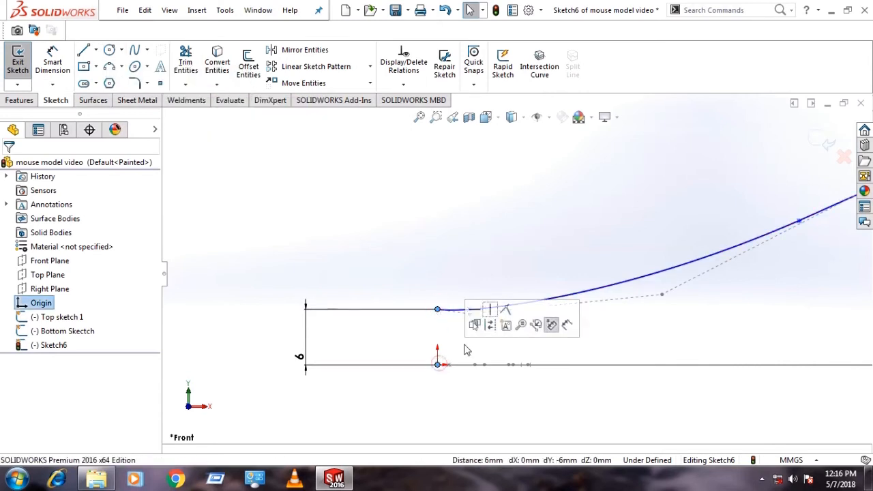
click(552, 323)
- Add a vertical relation between the profile spline's rear endpoint and the rear endpoint of Top sketch 1
scroll(473, 247, up, 7)
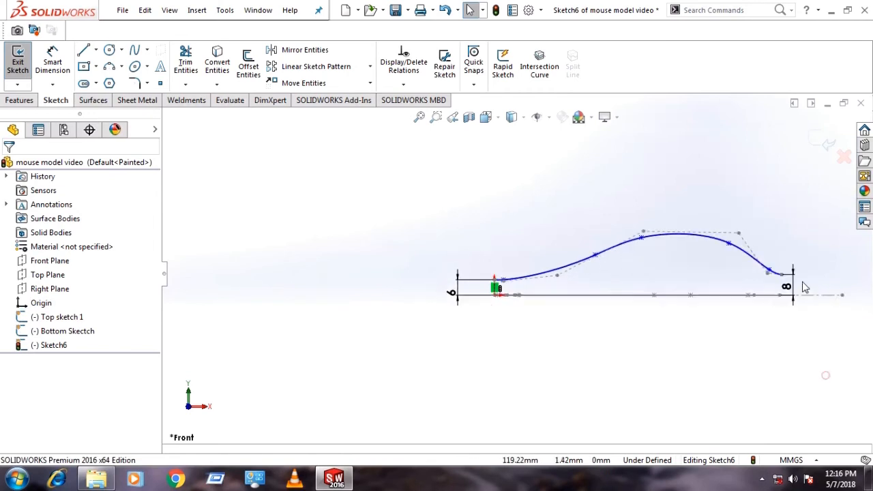
scroll(800, 287, down, 3)
middle_drag(741, 317, 747, 374)
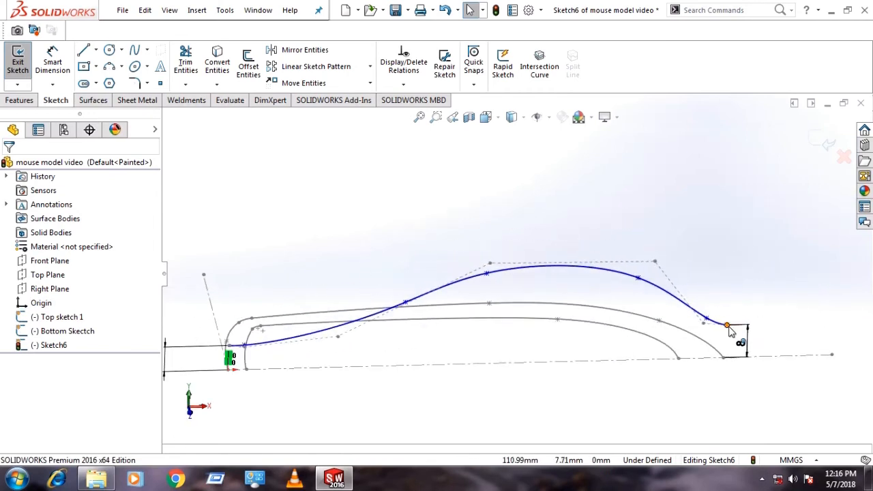
ctrl+click(723, 358)
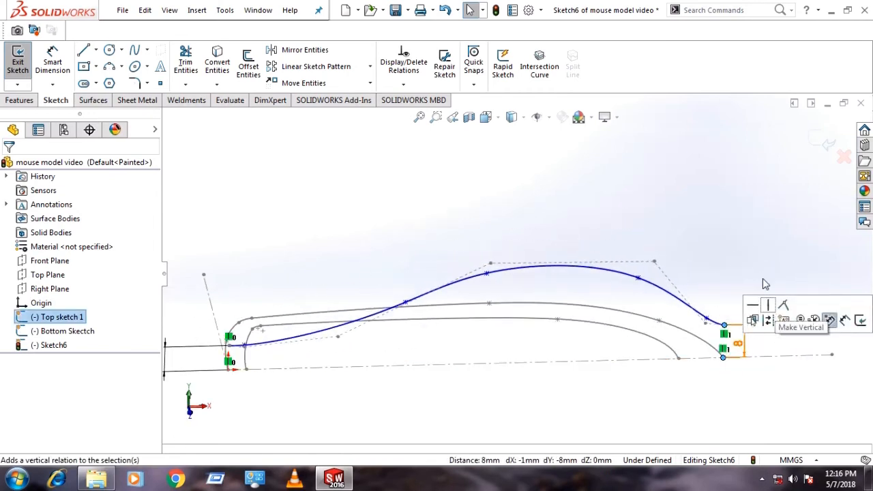
click(750, 250)
click(654, 424)
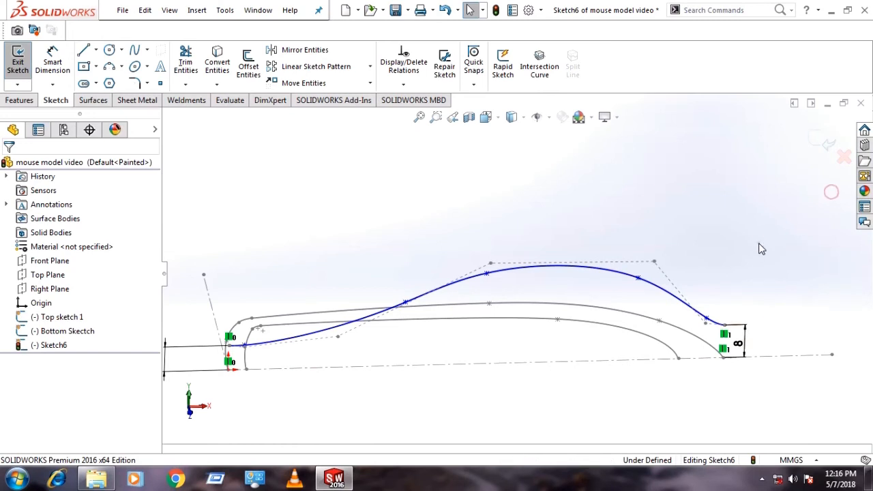
- In the front view, move the spline point beside the rear endpoint slightly forward and down to flatten the tail
key(ctrl+1)
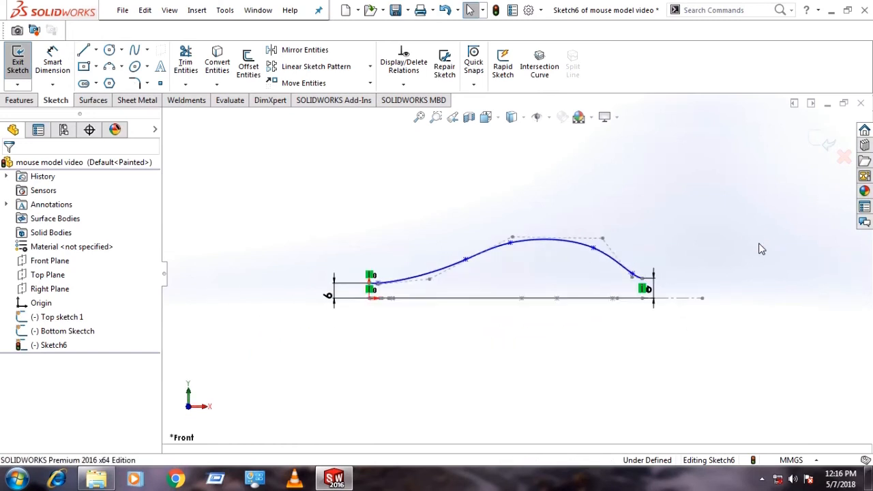
scroll(548, 310, down, 5)
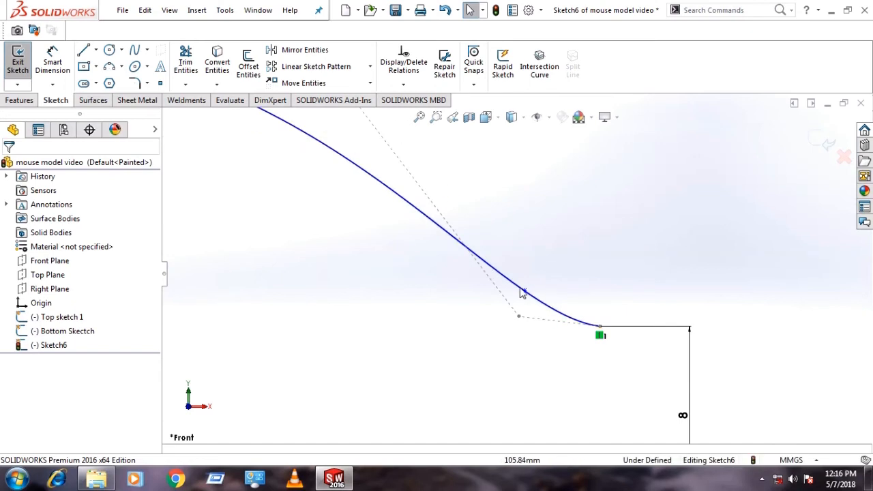
mouse_move(524, 295)
mouse_down()
mouse_move(526, 317)
mouse_move(518, 299)
mouse_up()
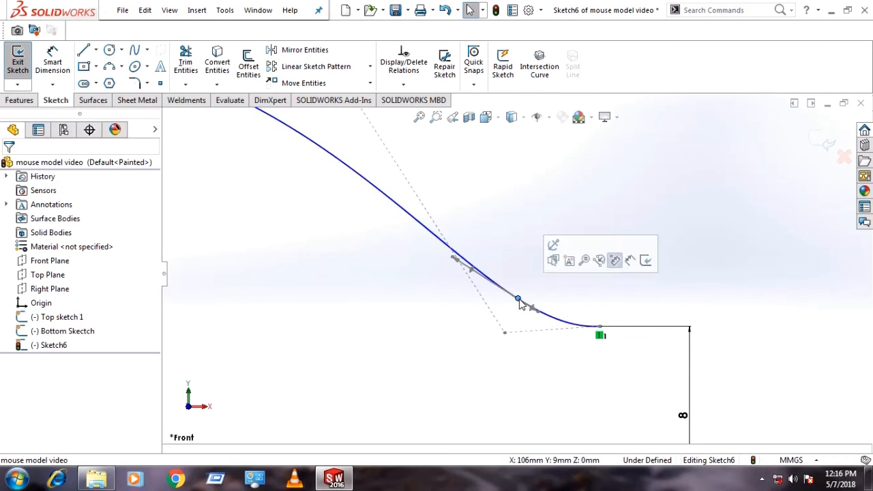
scroll(700, 267, up, 5)
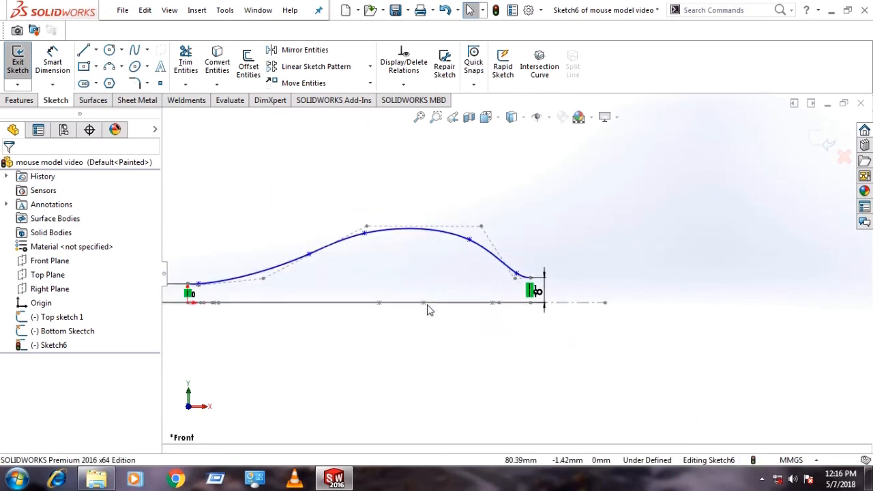
- Shift the hump's rear upper control point slightly forward and adjust the tail's lower control point for a smooth finish
drag(482, 225, 476, 226)
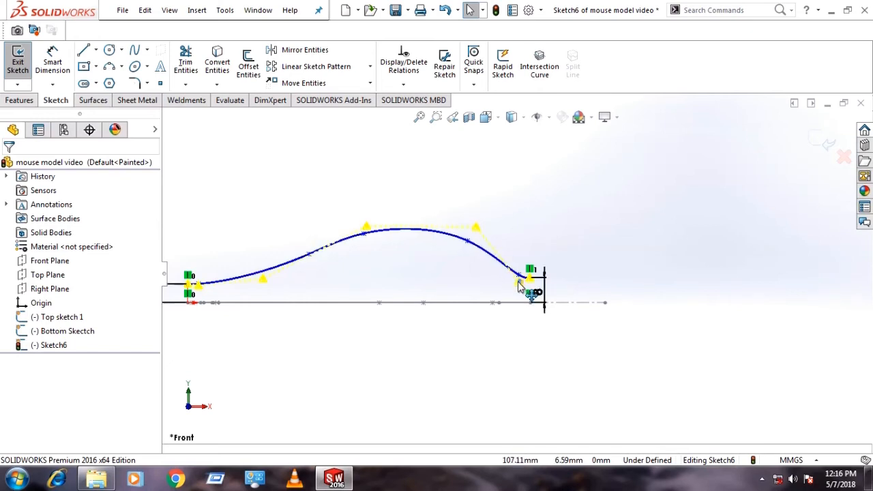
scroll(519, 288, down, 3)
scroll(520, 287, down, 2)
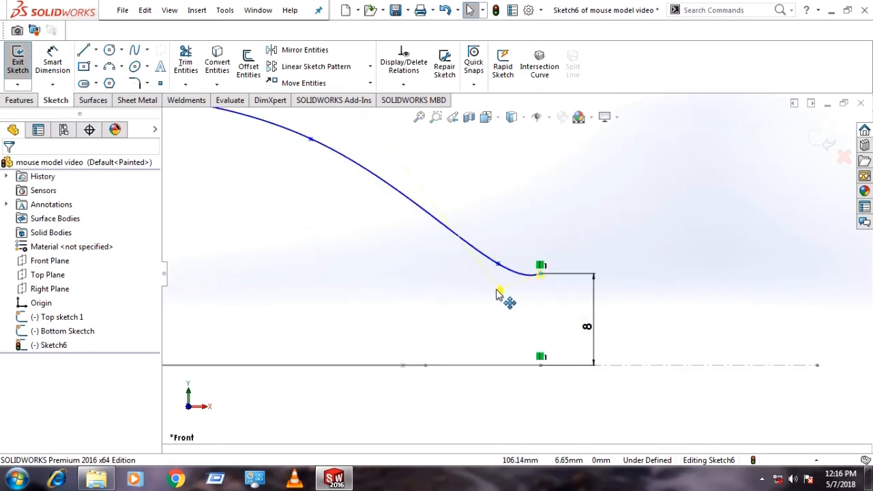
drag(498, 293, 493, 281)
scroll(505, 340, up, 3)
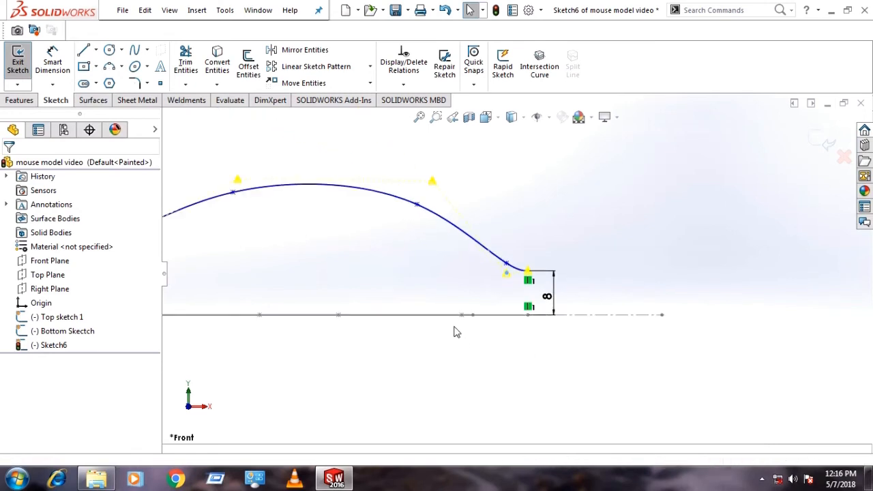
- Move the two upper control points above the hump rearward to refine the crest of the profile
scroll(477, 316, up, 3)
drag(470, 221, 475, 223)
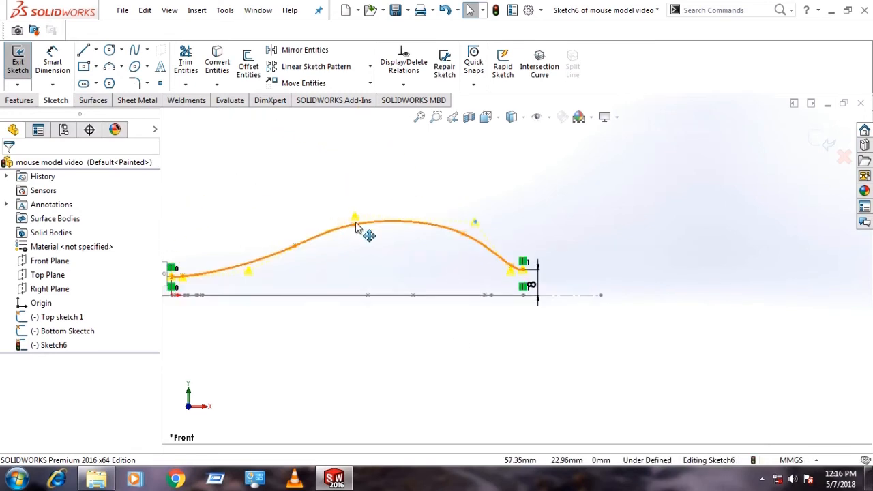
drag(355, 220, 370, 217)
click(394, 350)
scroll(317, 258, up, 5)
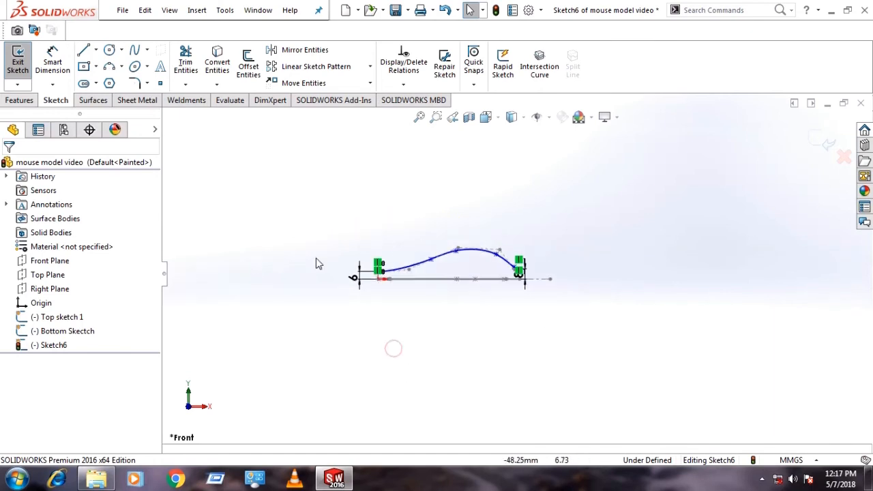
click(624, 243)
scroll(484, 253, down, 3)
scroll(413, 247, down, 4)
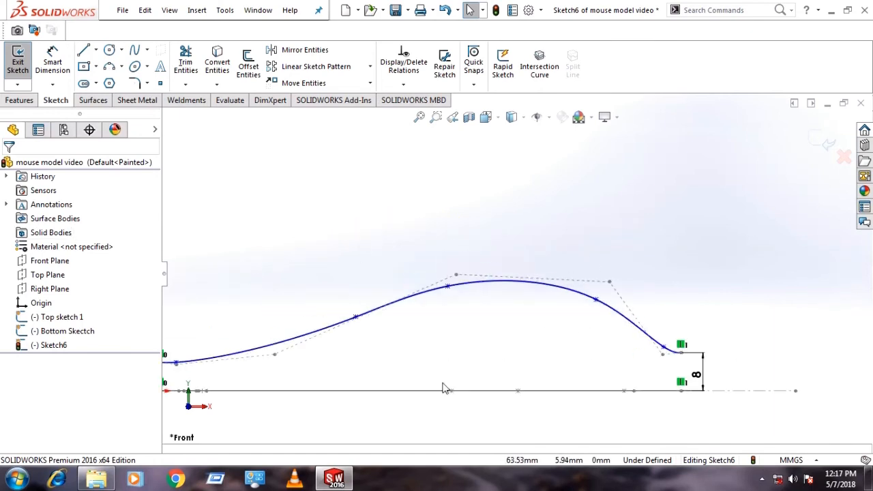
scroll(572, 312, up, 3)
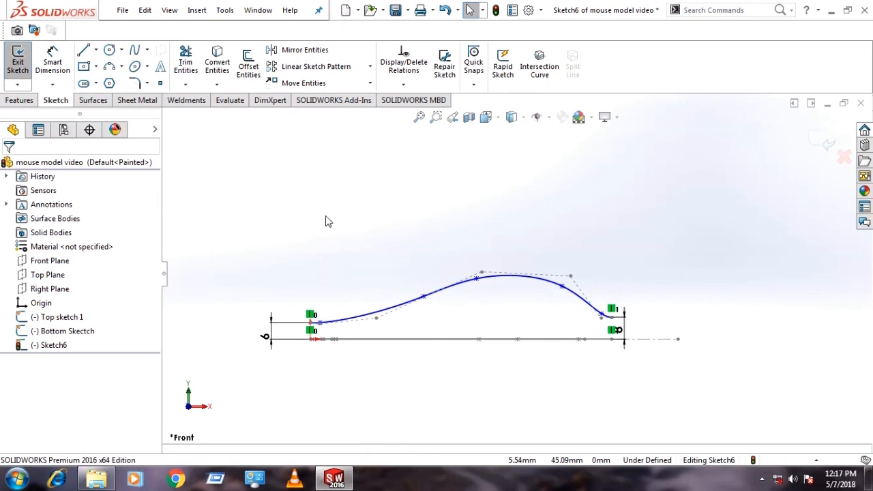
- Dimension the height of the spline point at the front of the hump above Top sketch 1 as 18 mm
click(437, 339)
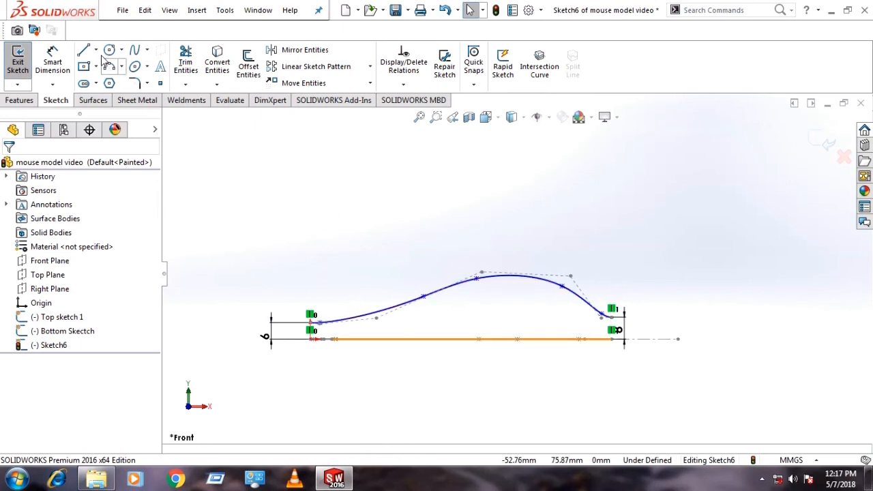
click(61, 63)
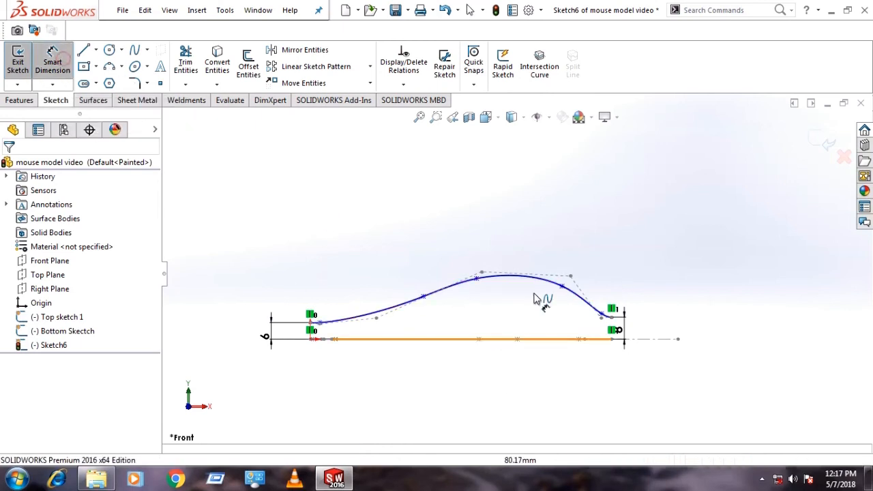
click(476, 279)
click(475, 339)
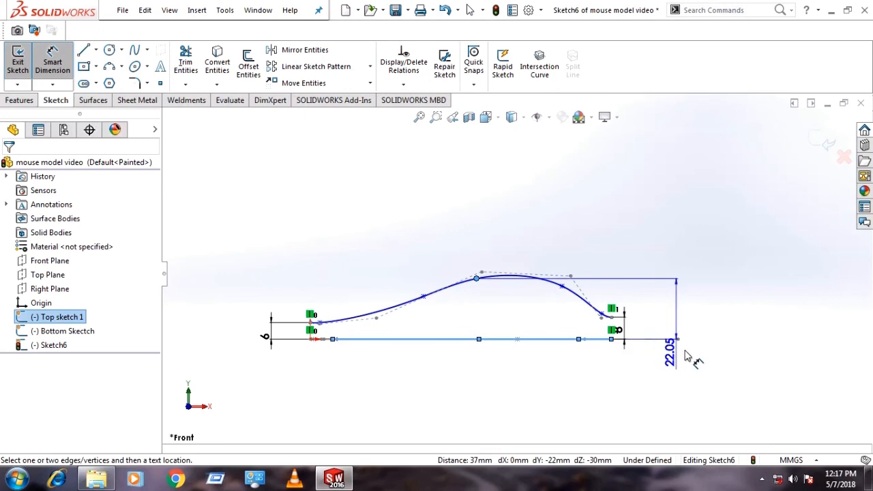
click(687, 355)
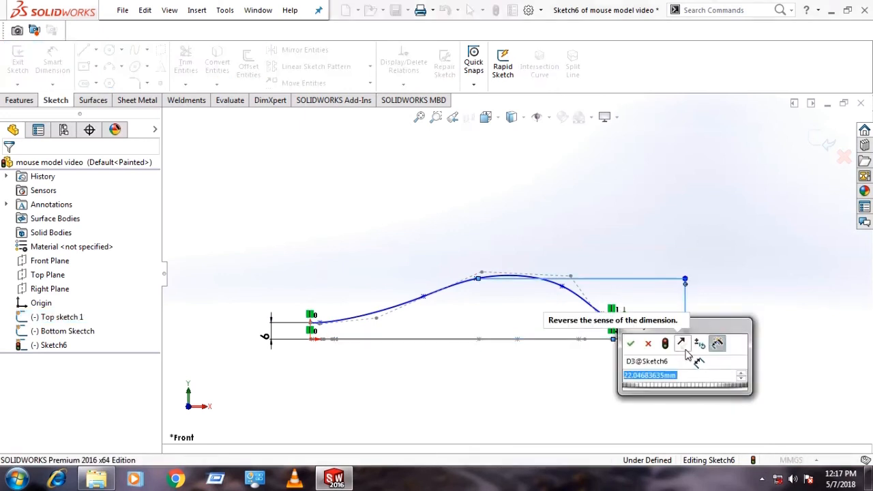
text(18)
key(Return)
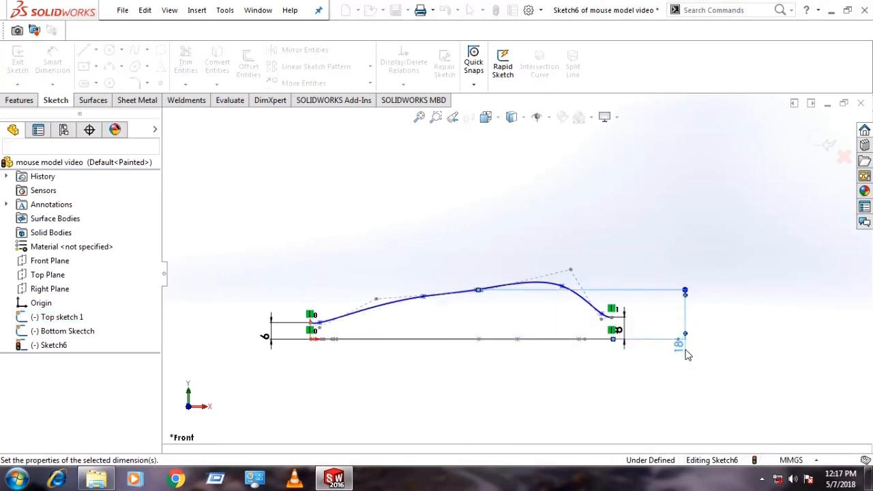
- Reposition the front slope's lower control point so the profile rises smoothly into the hump, and exit the sketch
scroll(470, 300, down, 3)
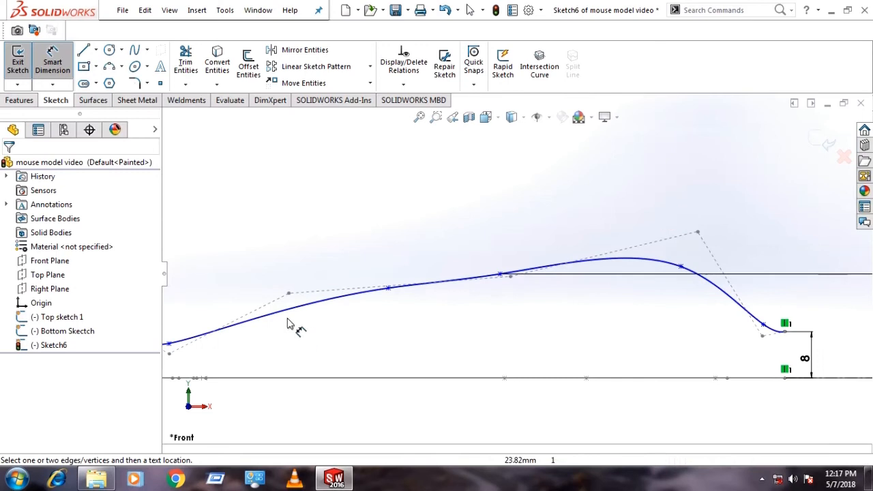
key(Escape)
drag(346, 304, 349, 304)
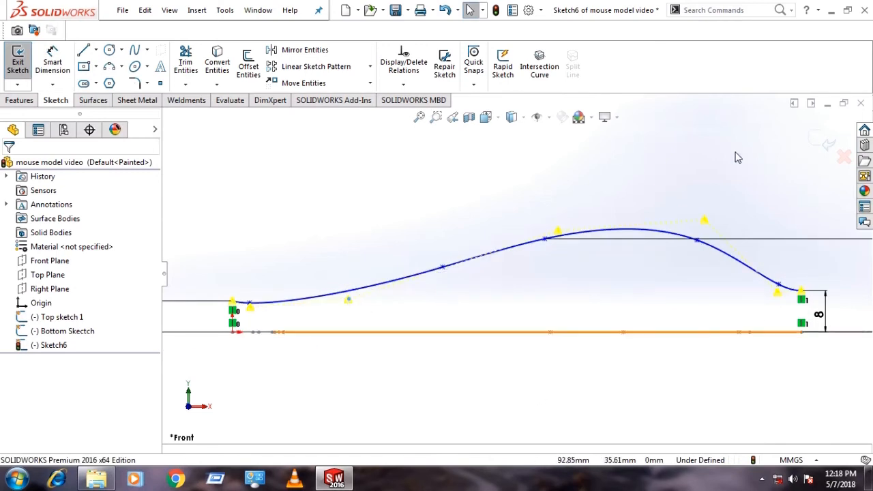
click(825, 142)
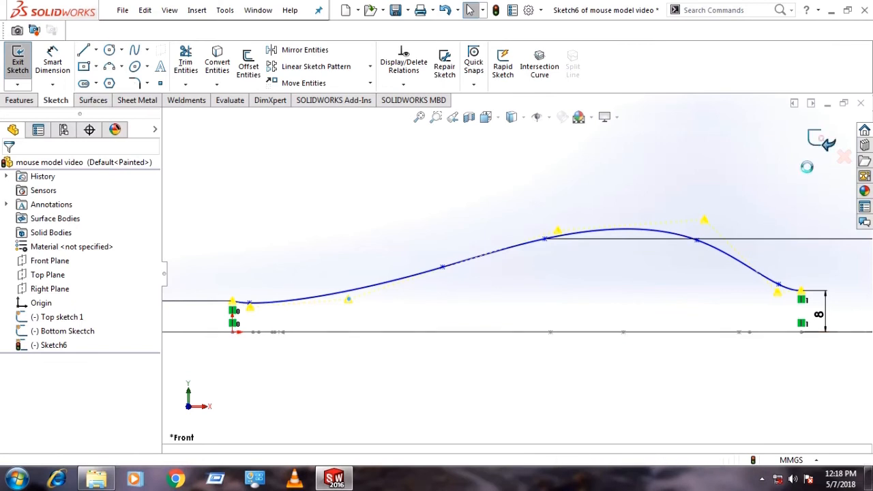
- Create a projected curve using sketch-on-sketch projection of the Sketch6 side profile and Top sketch 1
middle_drag(468, 331, 597, 384)
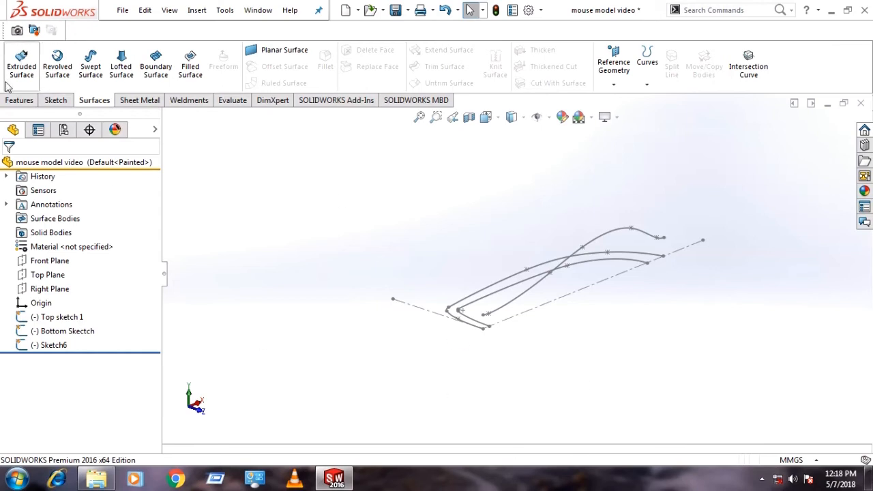
click(18, 100)
click(548, 84)
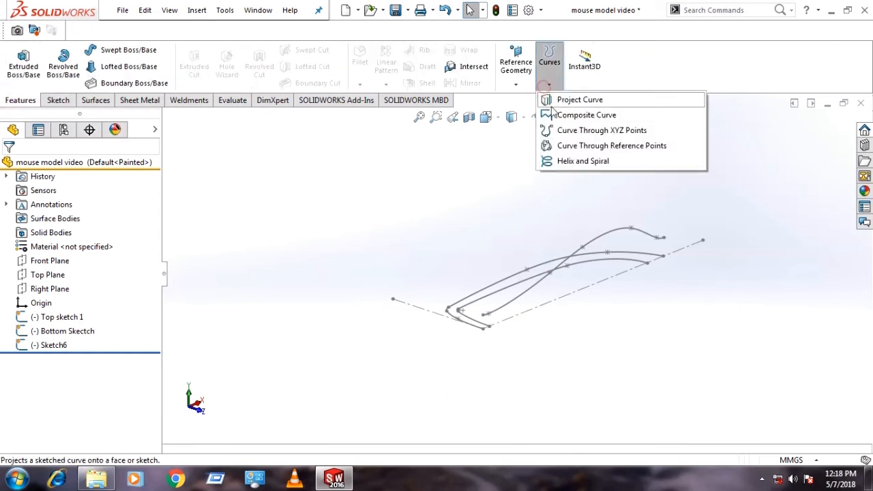
click(553, 101)
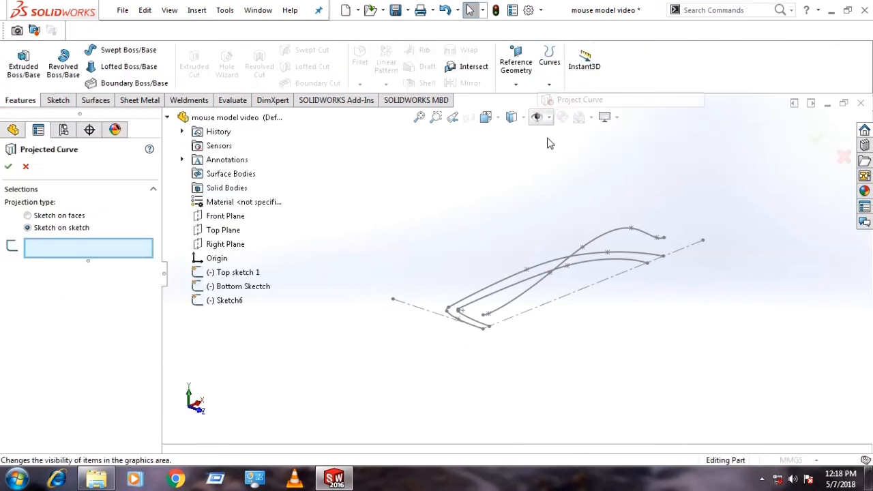
click(522, 292)
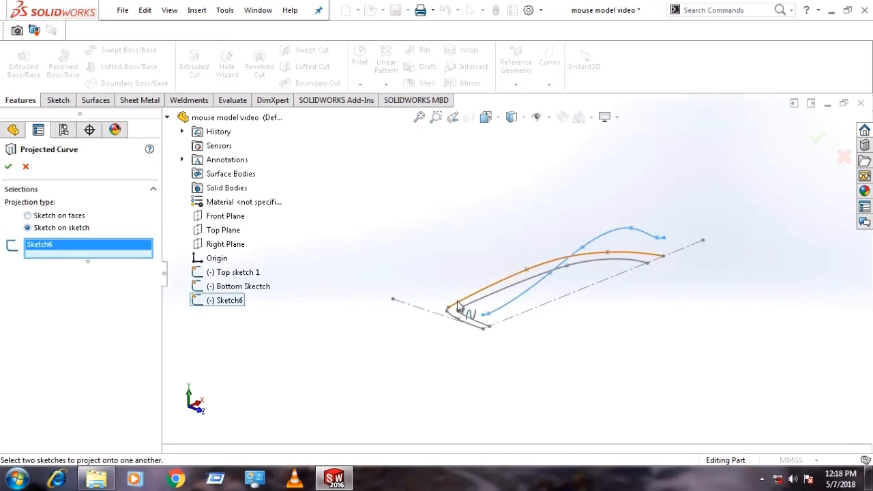
scroll(460, 307, down, 3)
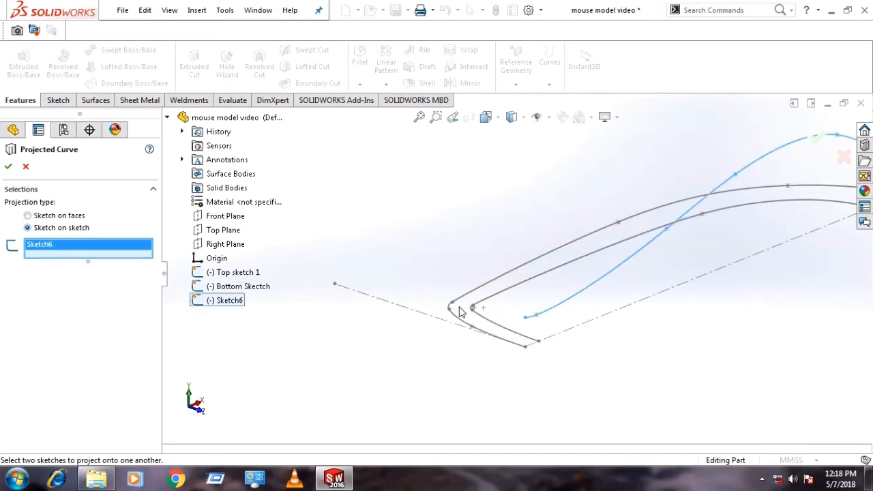
click(465, 297)
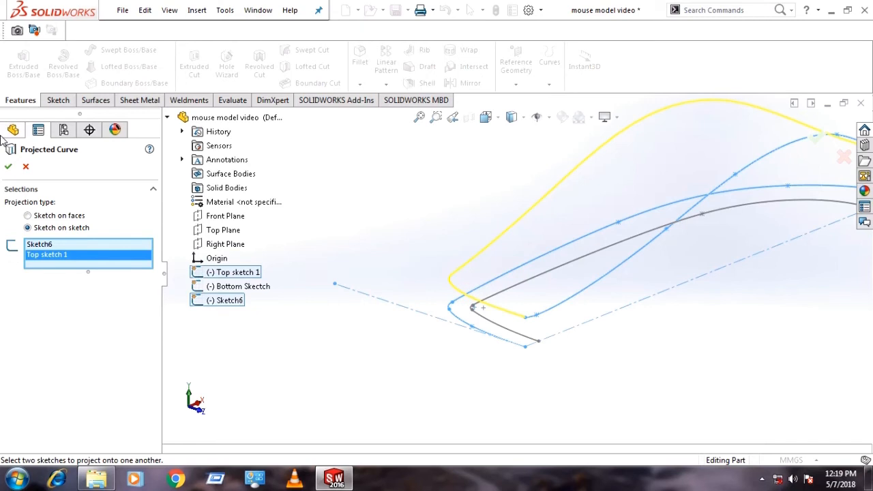
click(9, 167)
middle_drag(325, 292, 483, 297)
scroll(475, 276, down, 2)
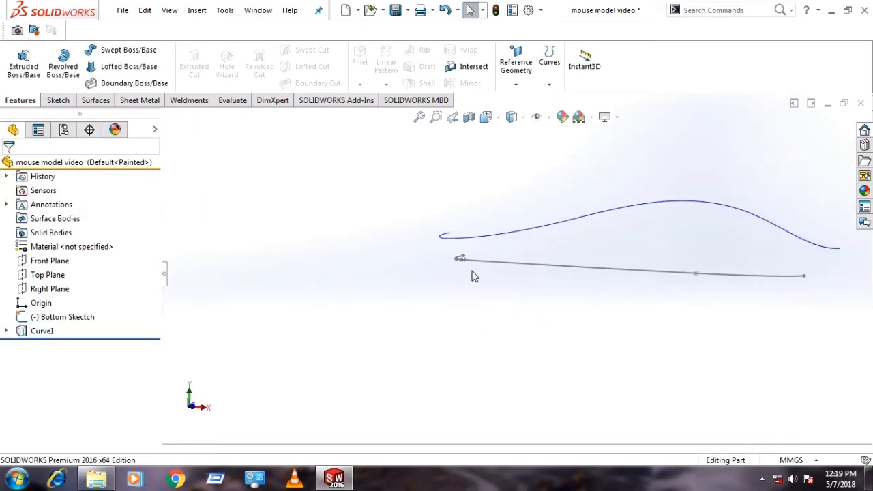
middle_drag(241, 323, 522, 372)
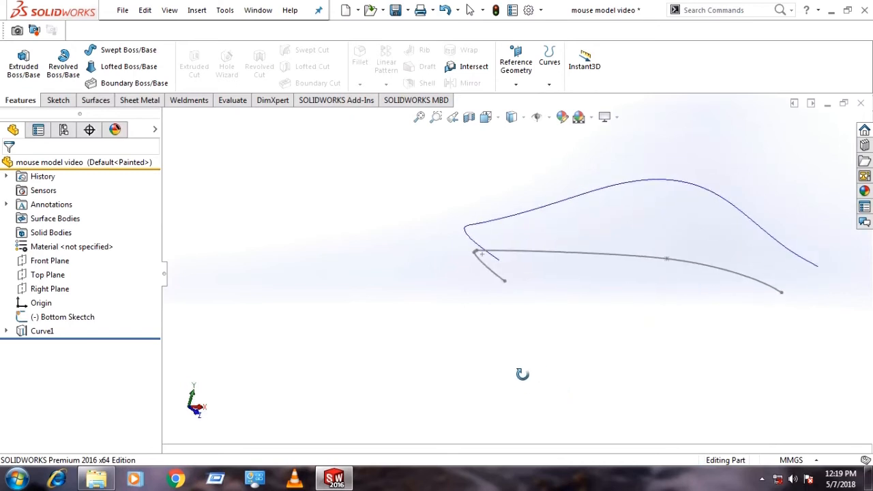
middle_drag(607, 333, 570, 327)
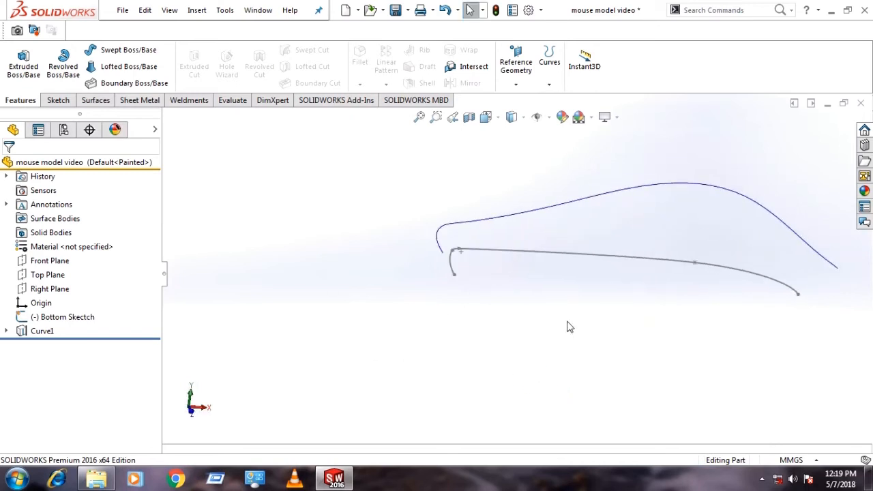
- On the Front Plane, sketch a two-point spline from the bottom outline's front endpoint up to the projected curve's front end
click(45, 261)
click(50, 248)
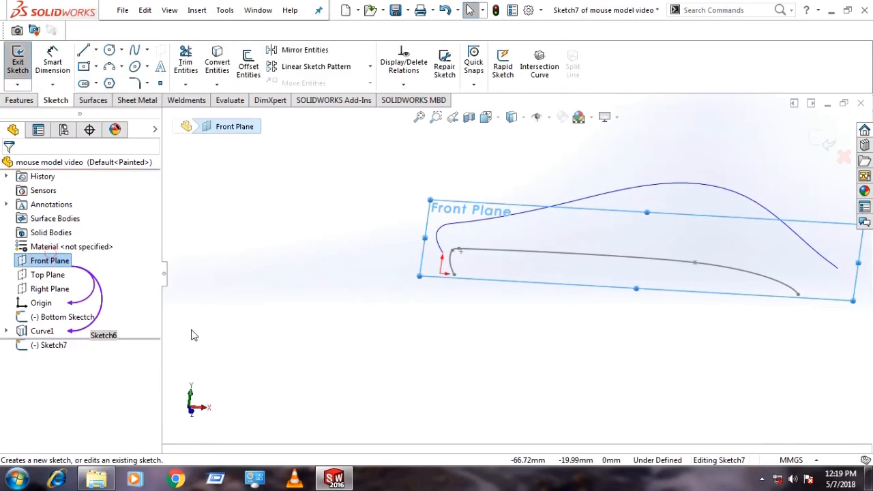
key(ctrl+8)
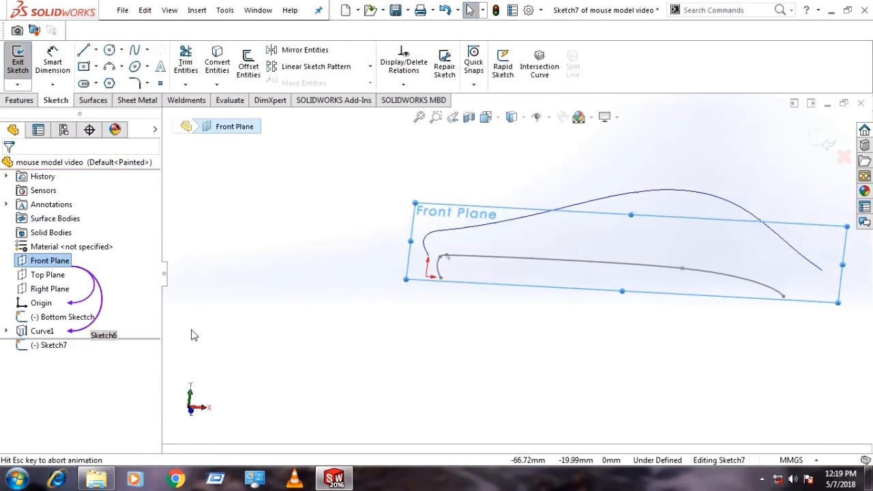
click(458, 349)
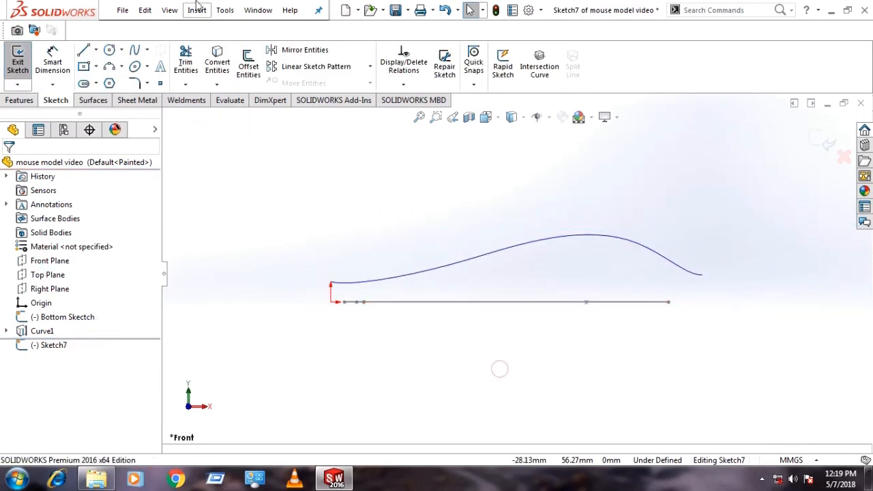
click(134, 52)
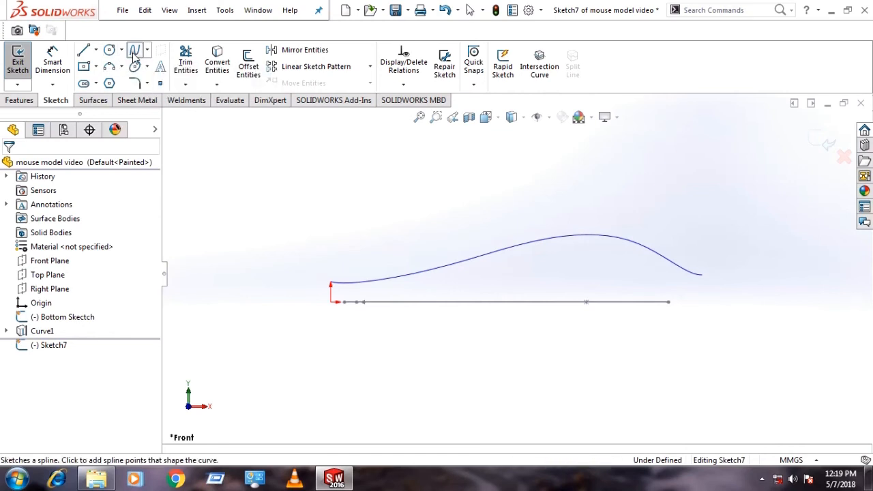
scroll(361, 307, down, 2)
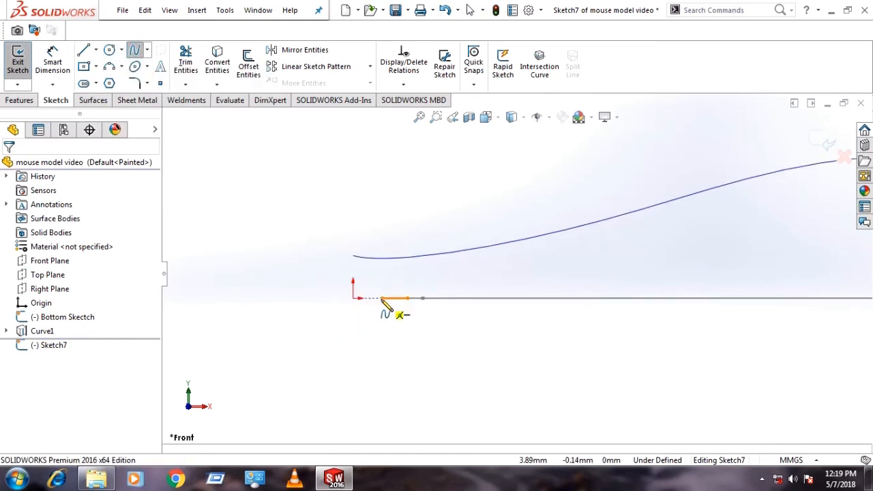
click(380, 298)
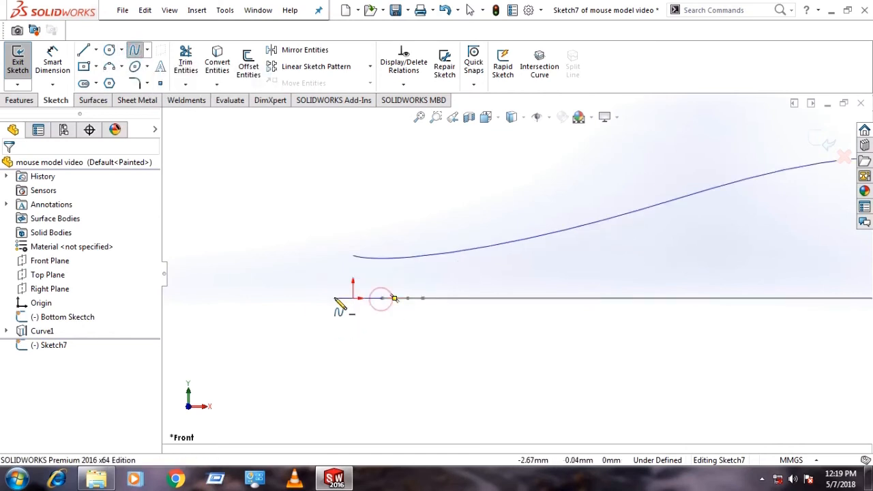
double_click(355, 257)
key(Escape)
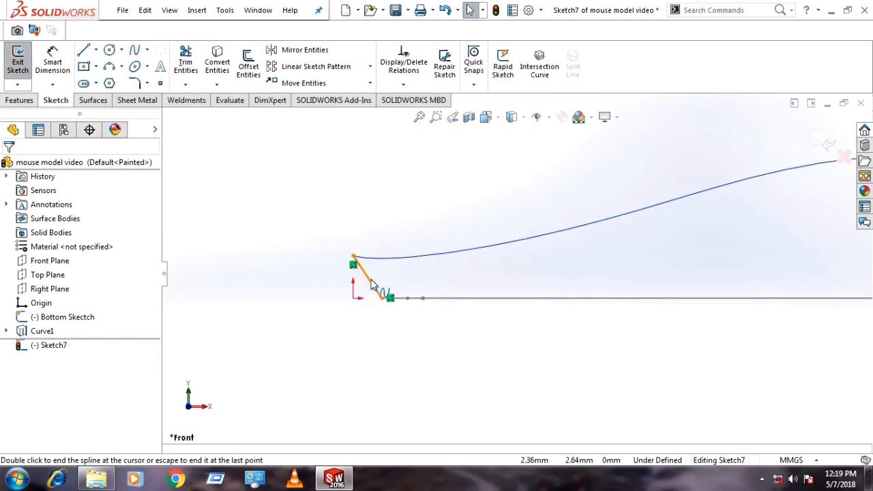
key(Escape)
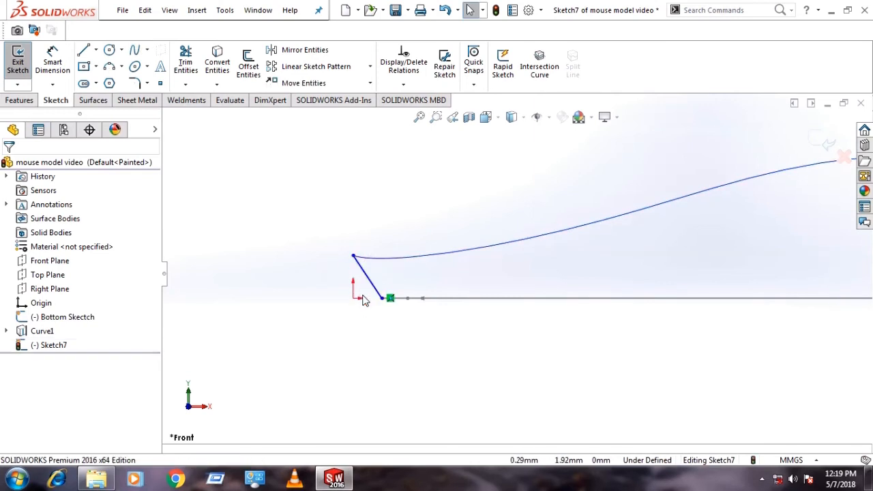
- Add pierce relations tying the spline's lower endpoint to the bottom outline and its upper endpoint to the projected curve
middle_drag(389, 297, 402, 335)
click(394, 334)
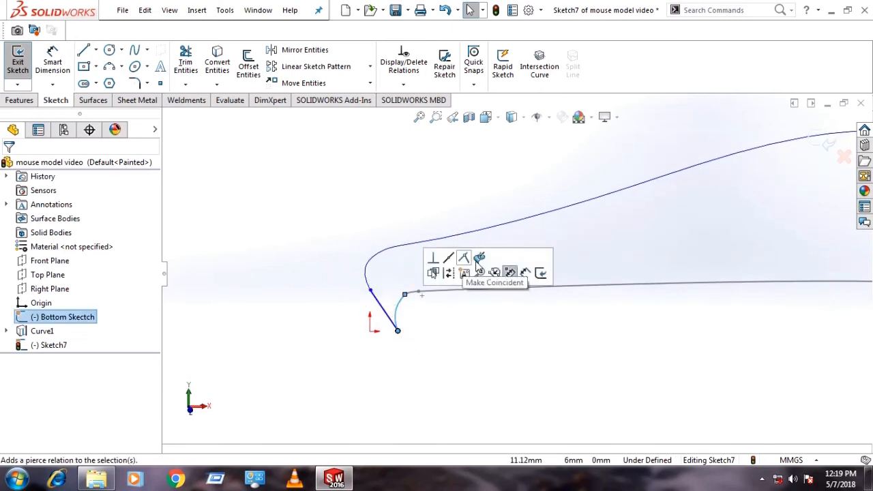
click(475, 260)
click(471, 337)
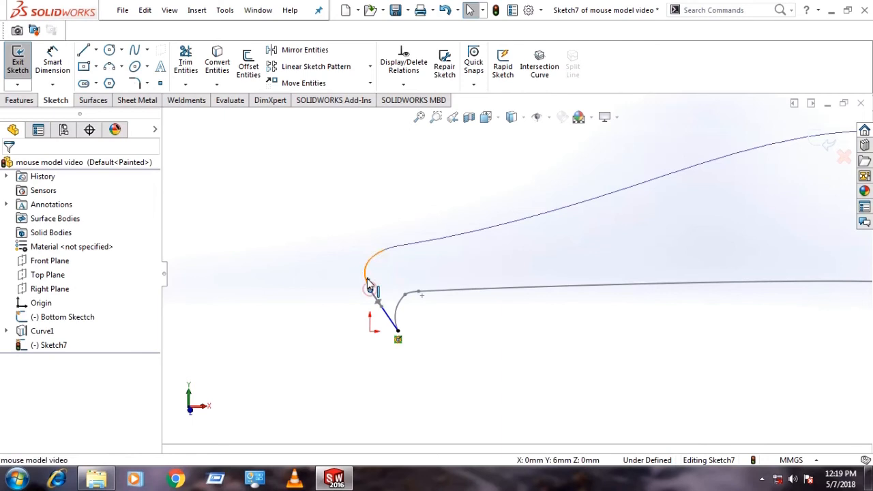
click(367, 276)
click(418, 225)
click(275, 292)
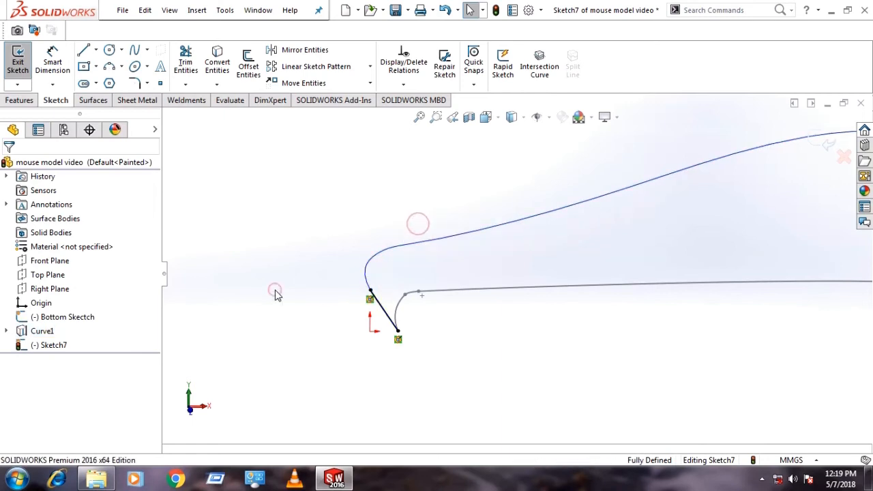
- Bow the front spline toward the origin by pulling out the tangent handles at its lower and upper ends
key(ctrl+8)
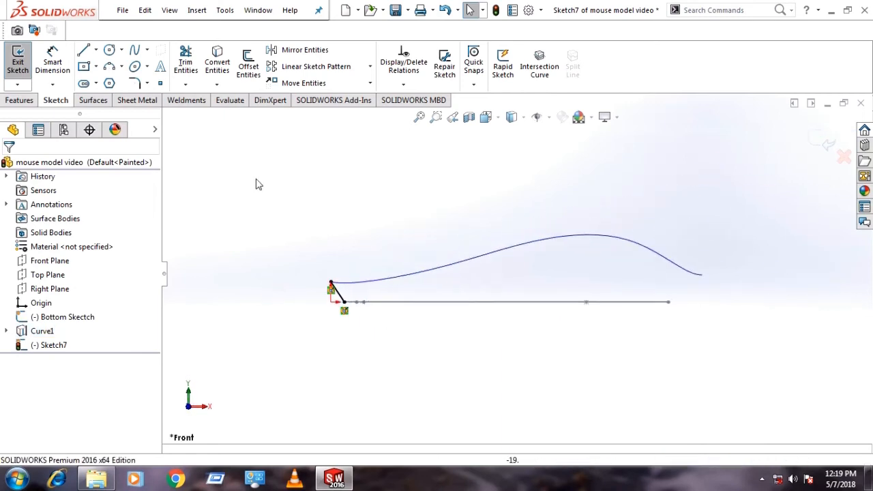
scroll(288, 320, down, 3)
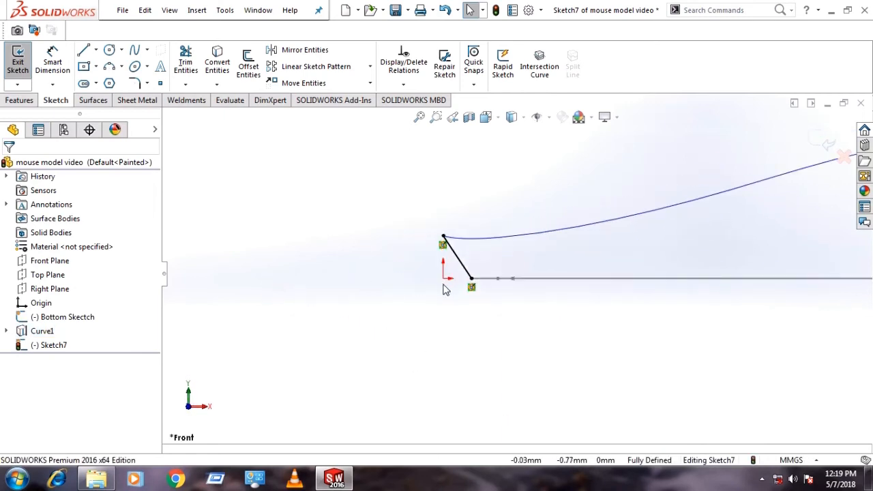
click(463, 268)
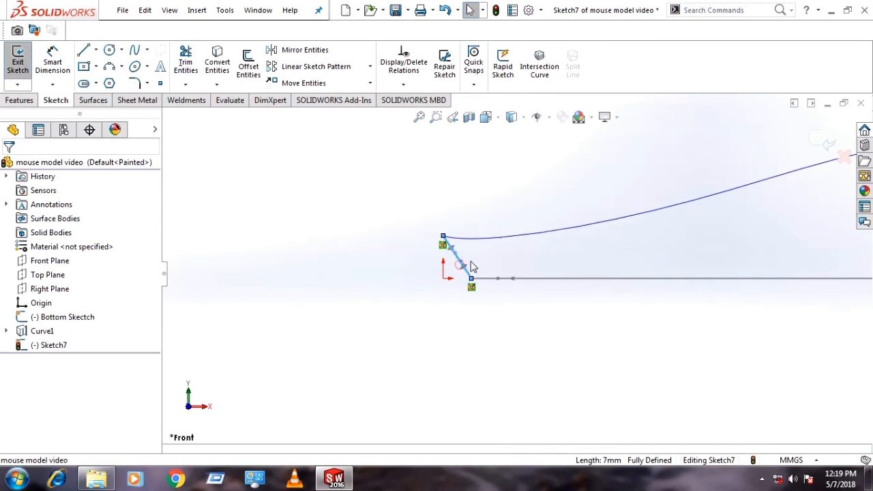
scroll(461, 266, down, 2)
drag(464, 266, 451, 289)
drag(437, 251, 427, 230)
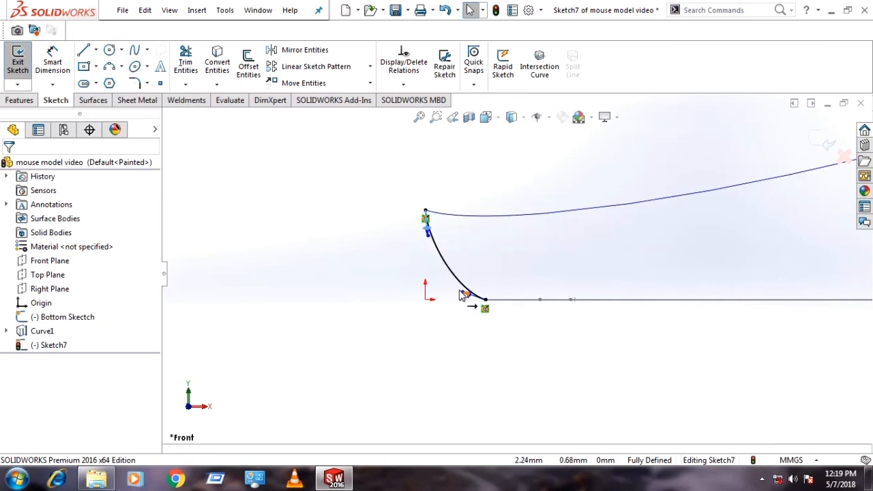
- Align the spline's upper tangent handle vertically and nudge the lower handle to smooth the front curve
scroll(451, 208, down, 3)
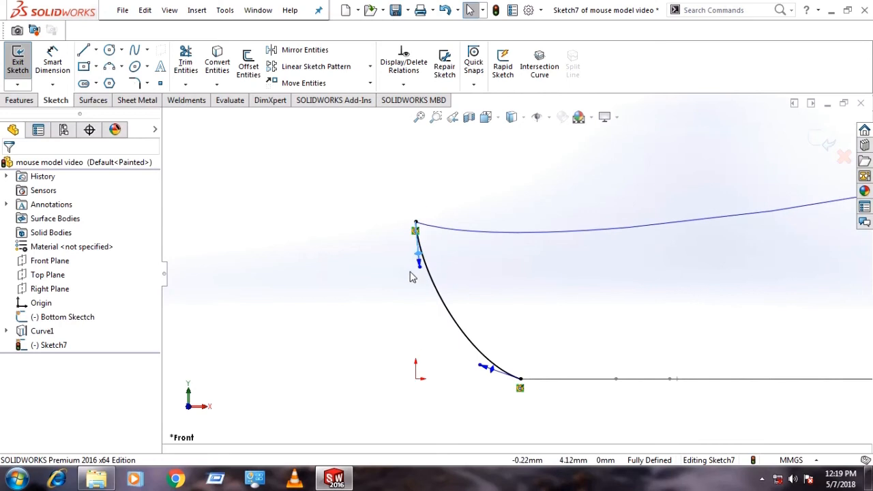
mouse_move(420, 275)
mouse_down()
mouse_move(413, 248)
mouse_move(415, 265)
mouse_up()
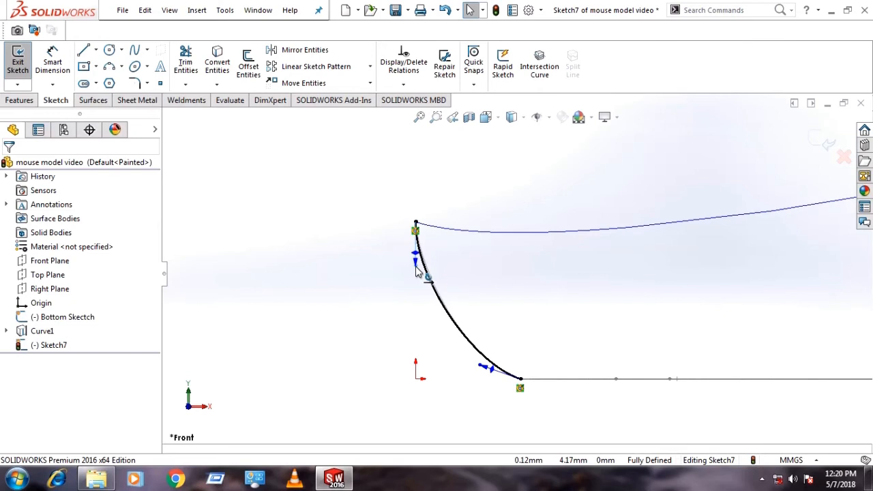
drag(492, 377, 495, 373)
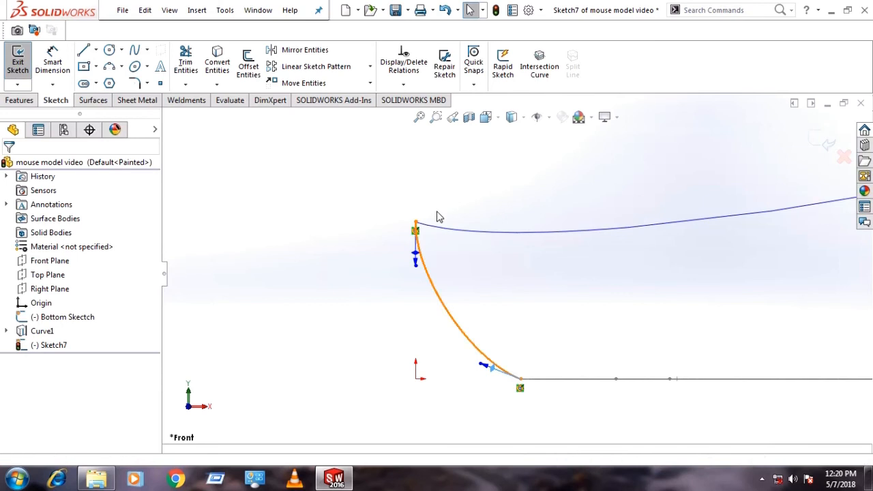
scroll(430, 245, down, 2)
drag(415, 284, 418, 278)
scroll(362, 321, up, 4)
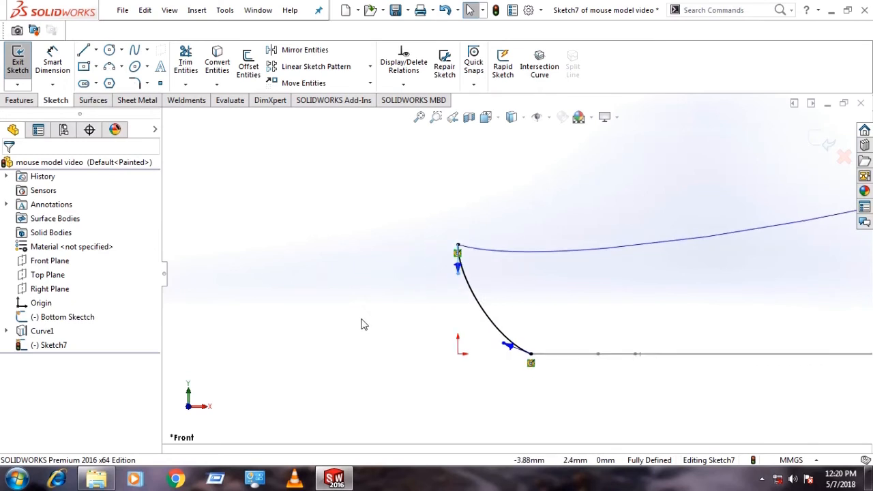
- Fine-tune the lower tangent handle of the front spline and exit the sketch
scroll(501, 346, down, 2)
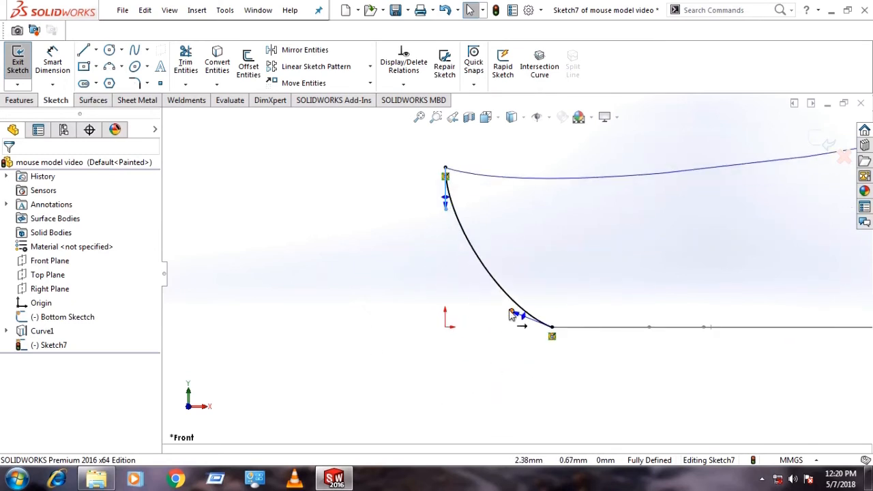
drag(525, 321, 523, 322)
scroll(521, 300, up, 2)
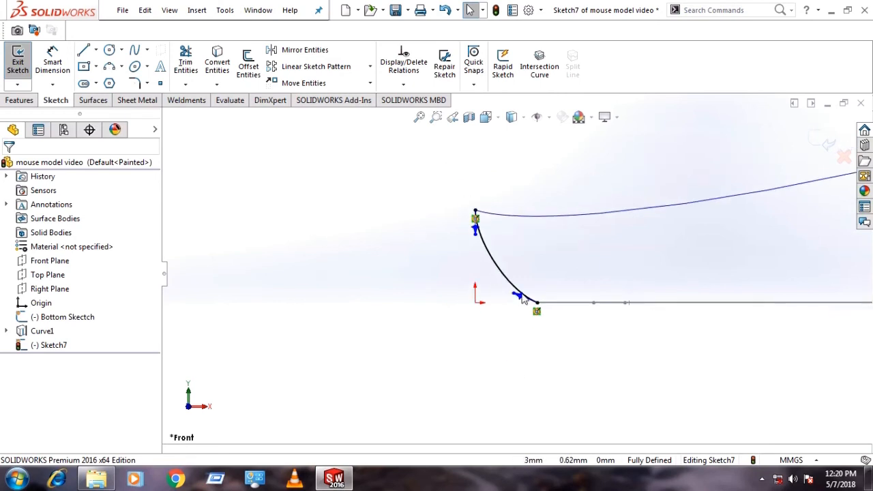
scroll(522, 300, down, 3)
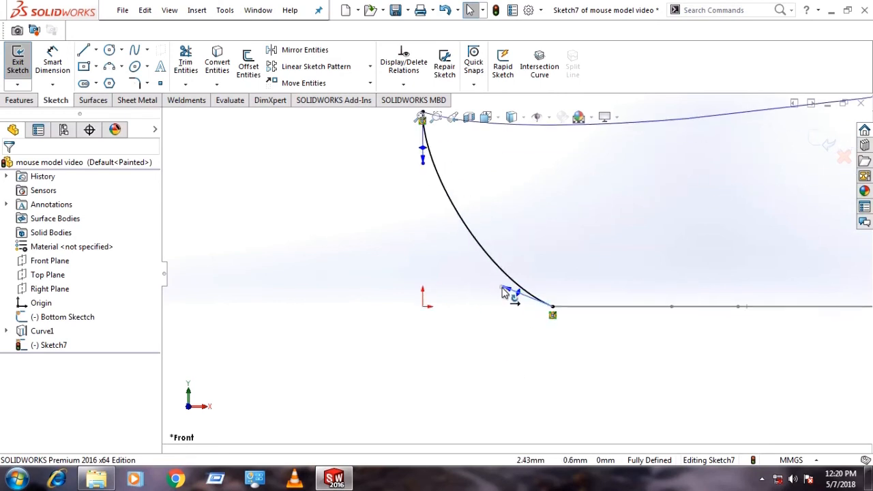
click(503, 290)
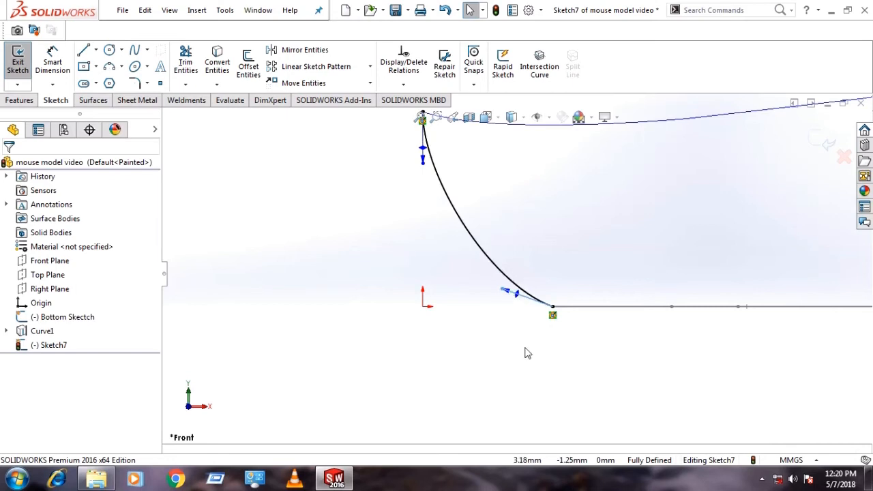
scroll(529, 361, up, 3)
scroll(571, 320, up, 3)
scroll(602, 355, up, 4)
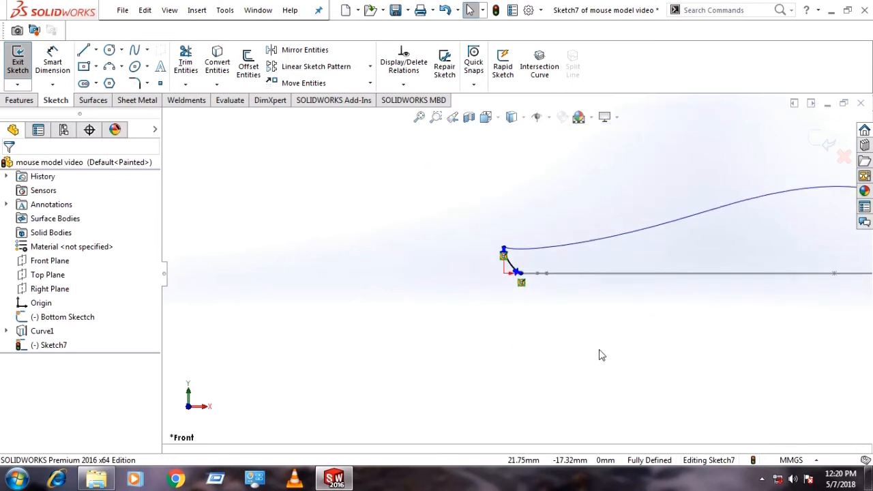
click(828, 142)
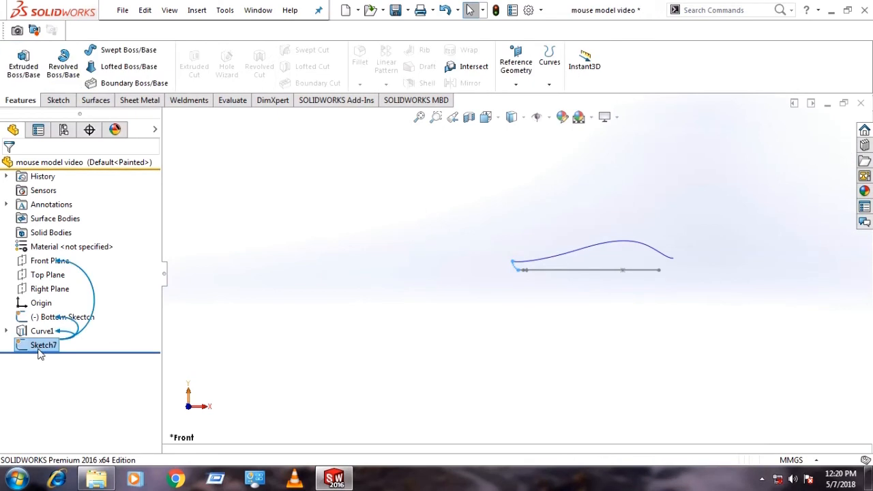
scroll(579, 296, down, 4)
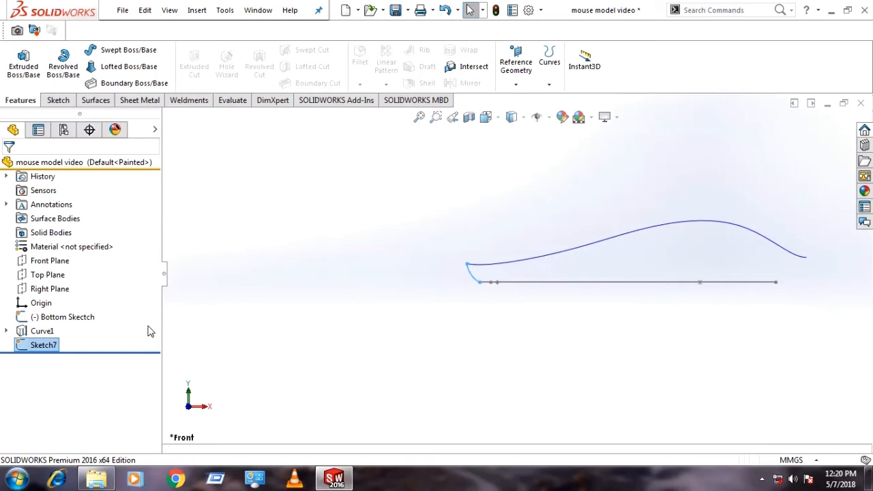
- Rename the front spline sketch in the feature tree as "L profile 1"
click(48, 345)
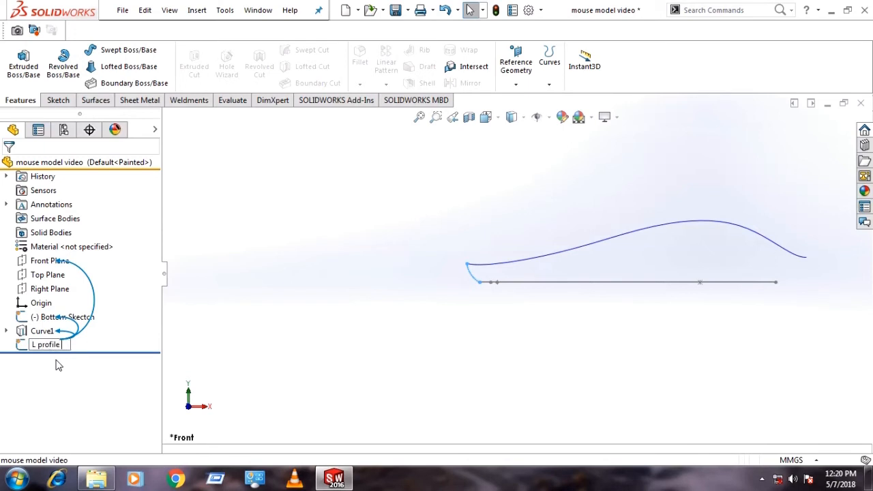
click(524, 409)
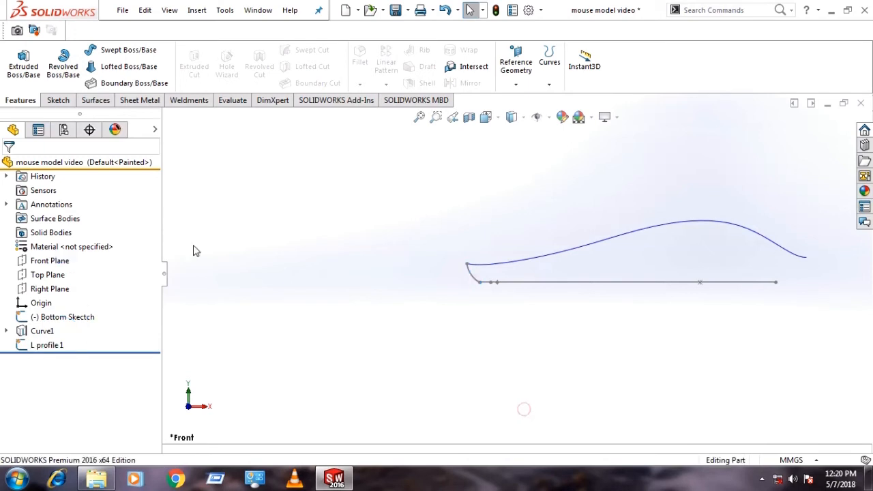
- Sketch a two-point spline about 13 mm long on the Front Plane, from the projected curve's rear end to the bottom outline's rear end
click(53, 99)
click(15, 67)
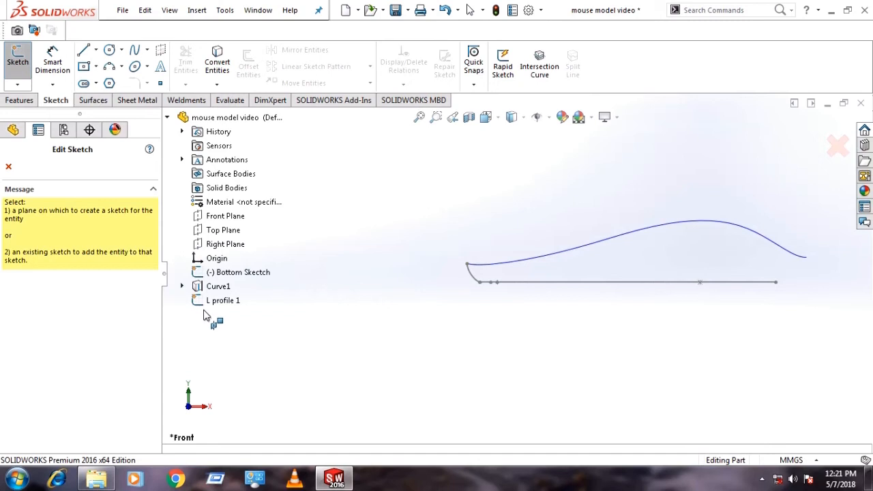
click(229, 214)
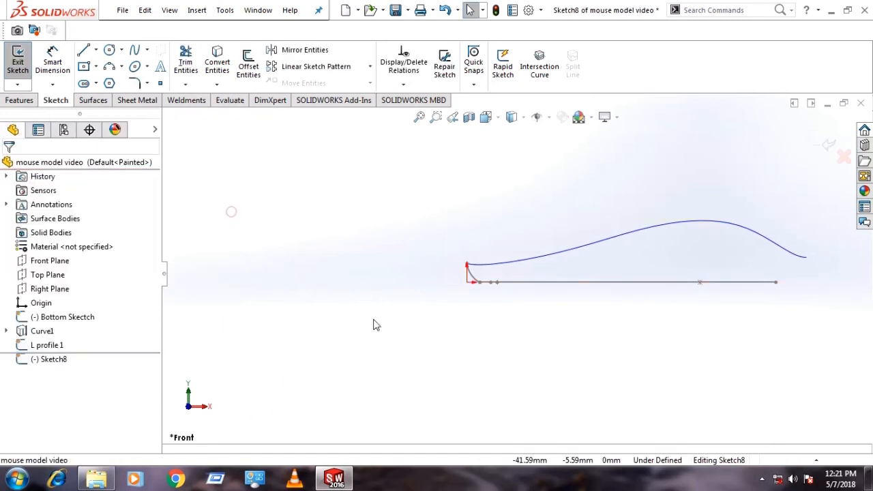
key(ctrl+8)
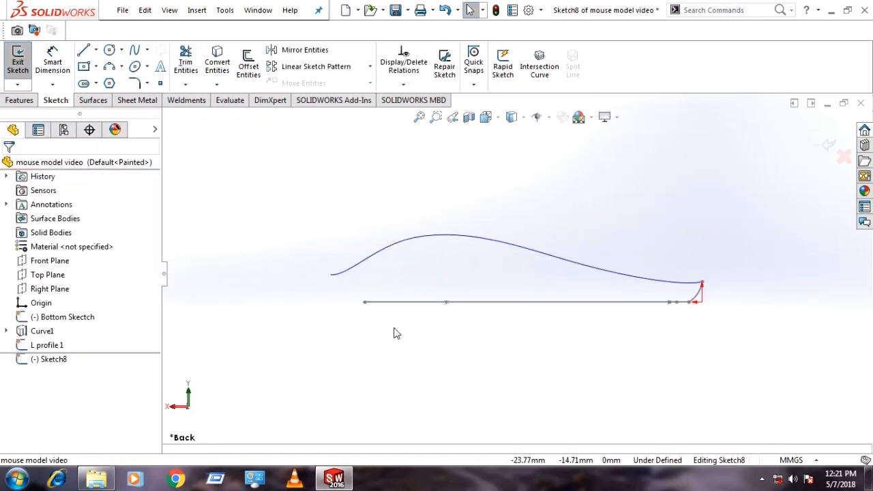
click(443, 301)
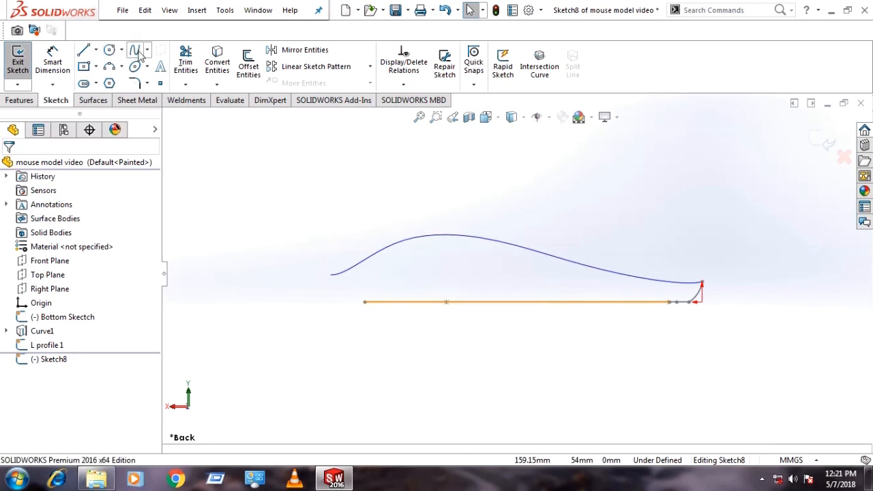
key(ctrl+8)
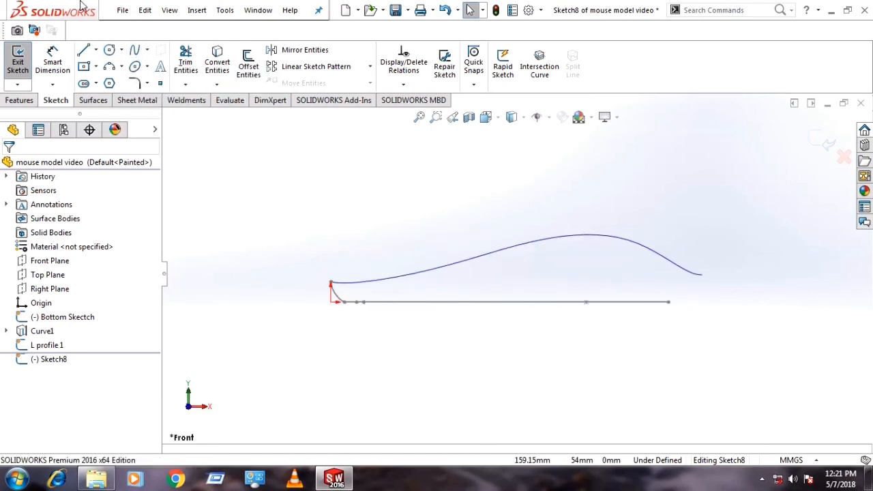
click(135, 50)
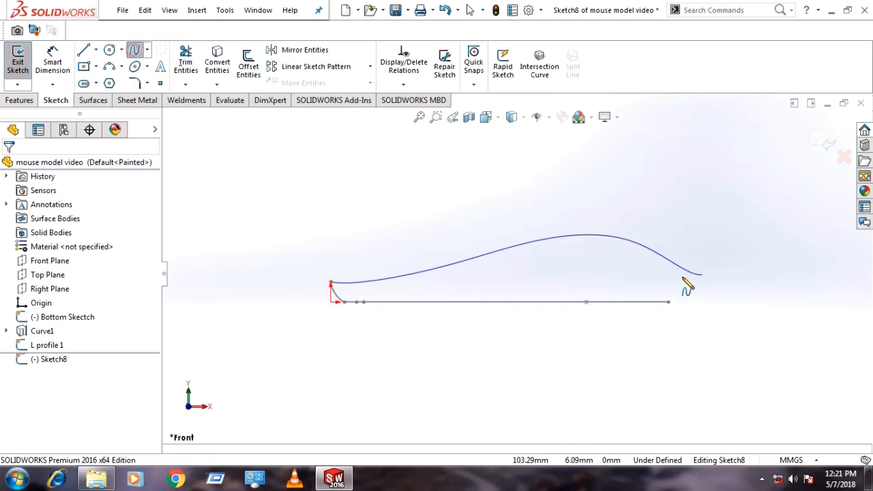
scroll(682, 283, down, 2)
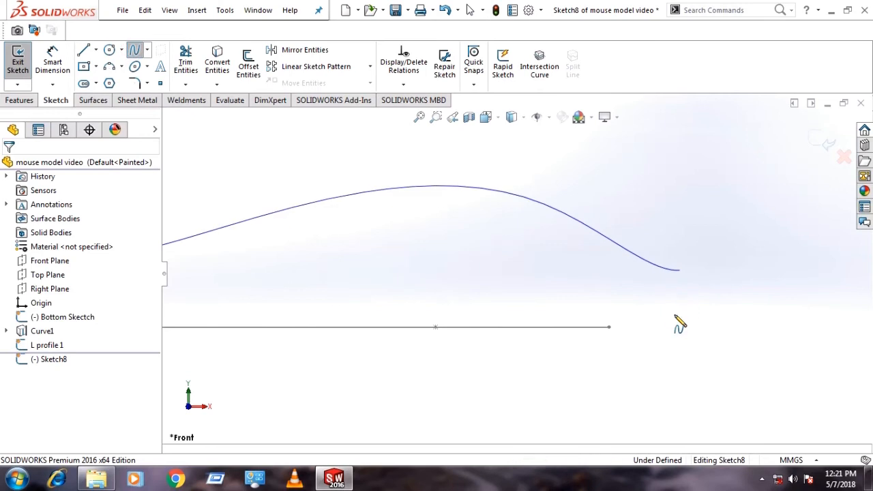
click(678, 274)
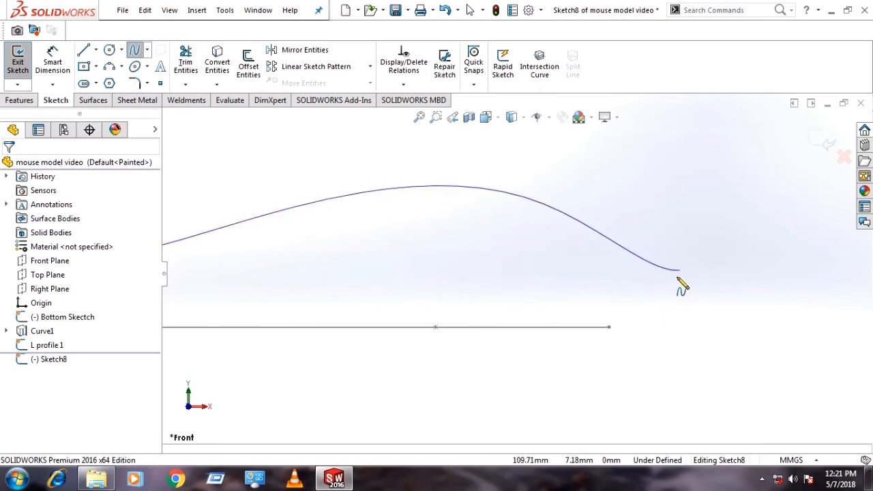
click(609, 325)
key(Escape)
- Add pierce relations tying the rear spline's lower endpoint to the bottom outline and its upper endpoint to the projected curve
middle_drag(625, 353, 633, 389)
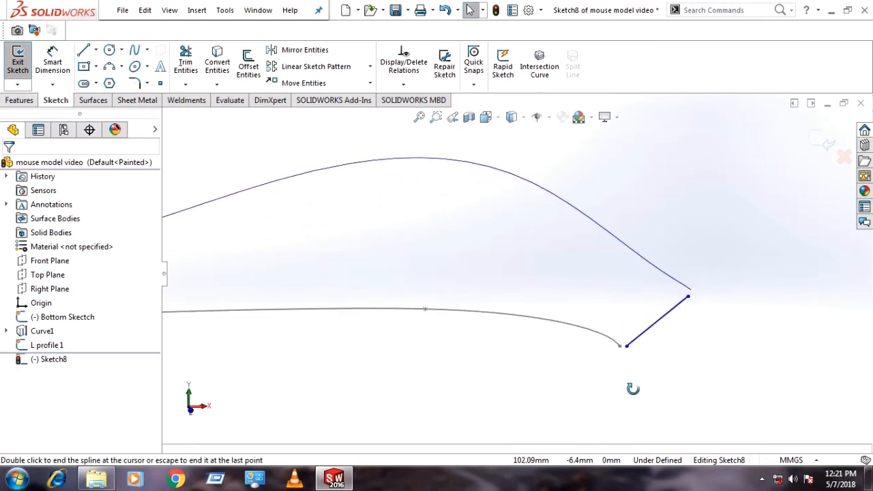
click(627, 347)
ctrl+click(618, 344)
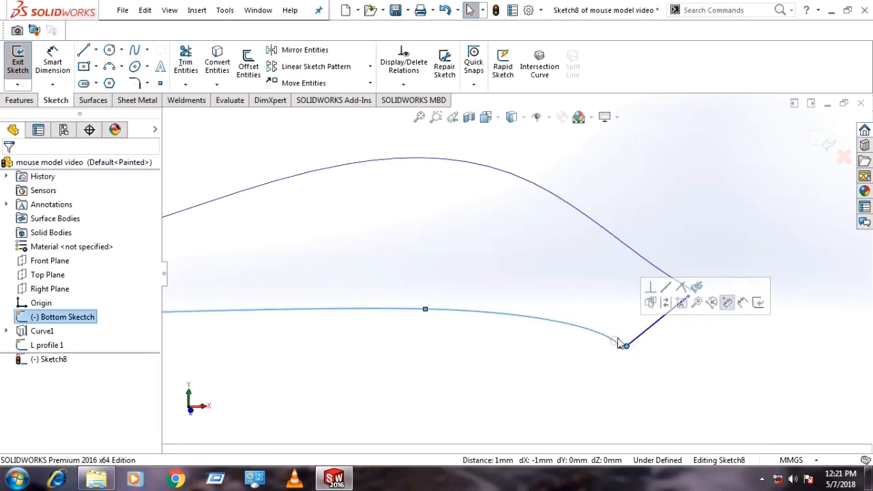
click(696, 289)
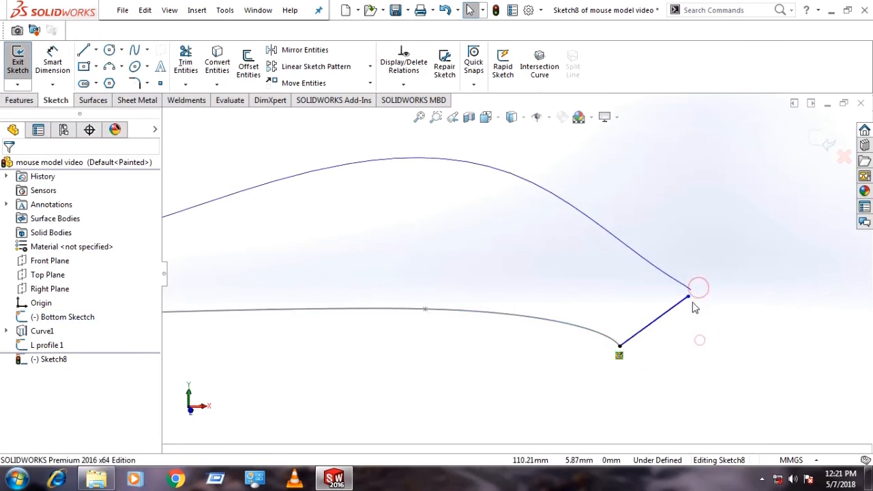
click(690, 291)
ctrl+click(685, 287)
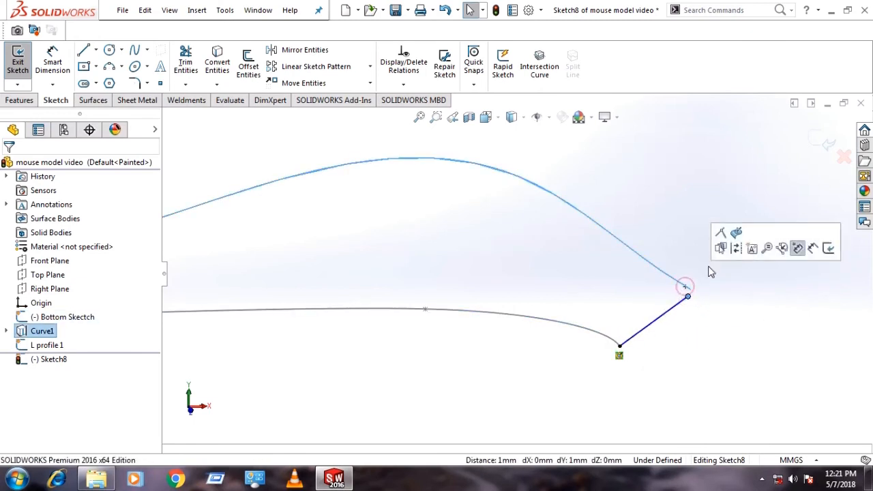
click(736, 234)
click(737, 317)
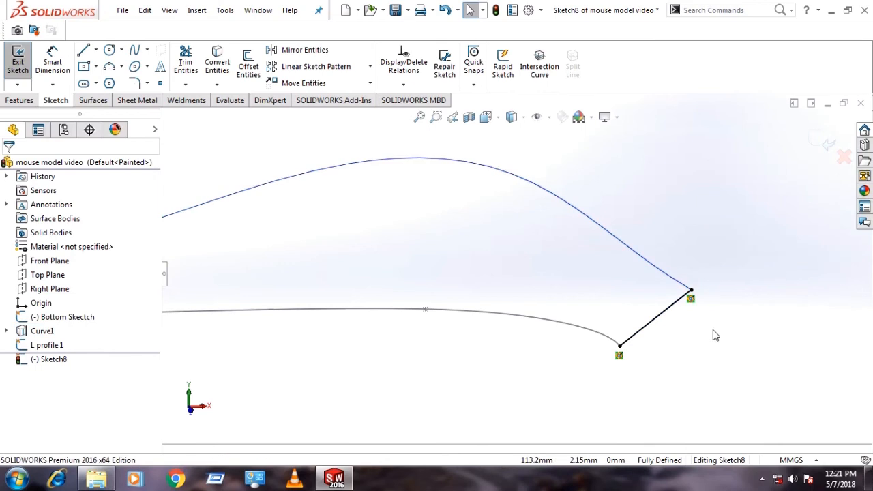
- Bow the rear spline outward and downward by pulling out the tangent handles at its upper and lower ends
key(ctrl+1)
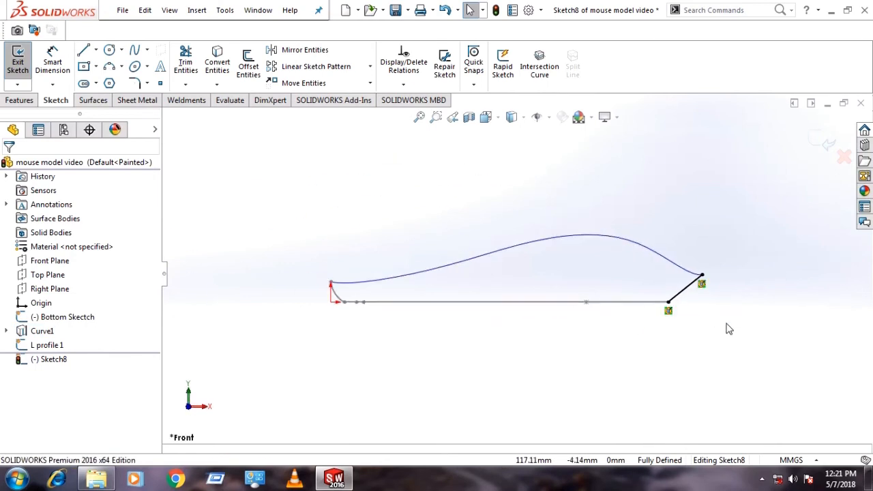
scroll(687, 343, down, 2)
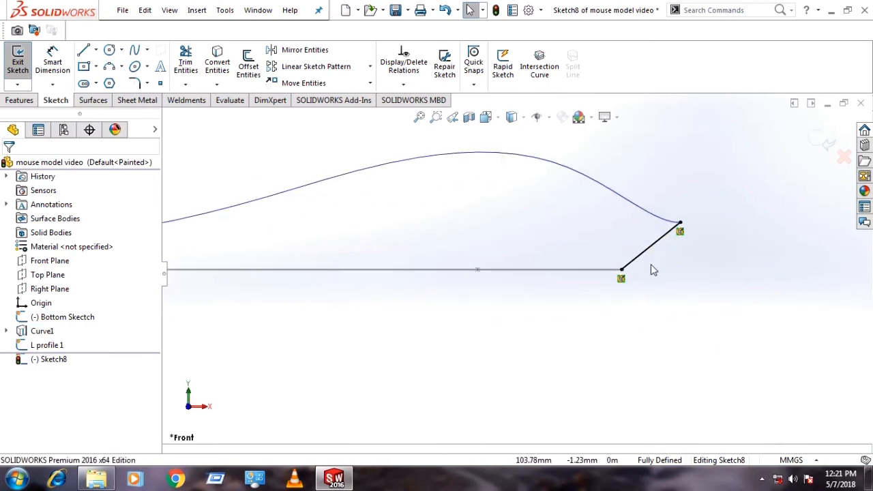
click(657, 242)
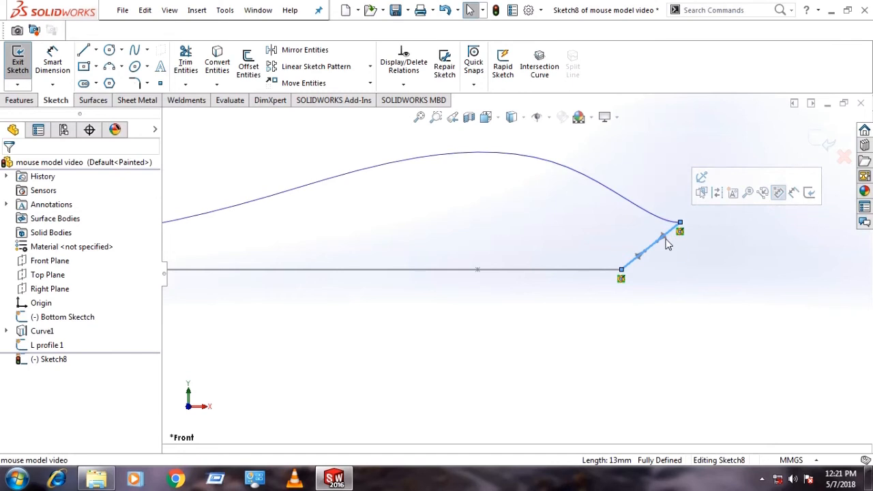
mouse_move(667, 244)
mouse_down()
mouse_move(673, 235)
mouse_move(673, 253)
mouse_move(653, 270)
mouse_up()
scroll(673, 240, down, 3)
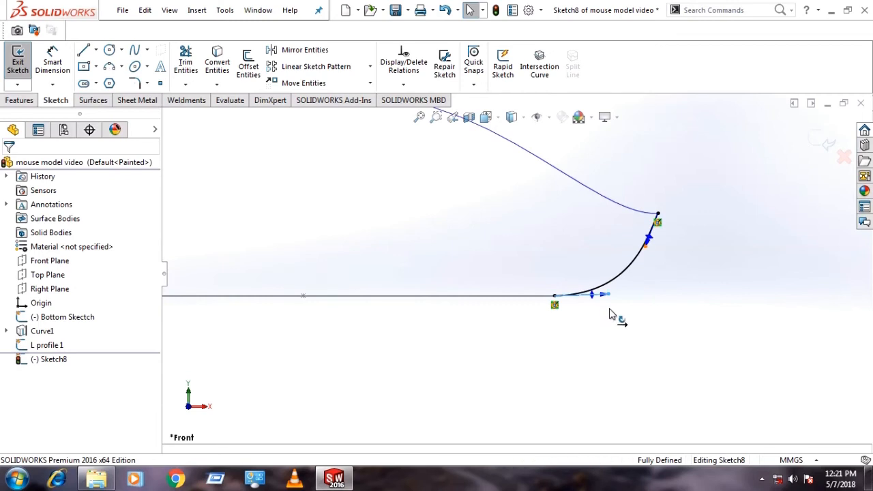
- Nudge the rear spline's lower tangent handle and turn its upper handle close to vertical to round the curve
drag(592, 298, 592, 295)
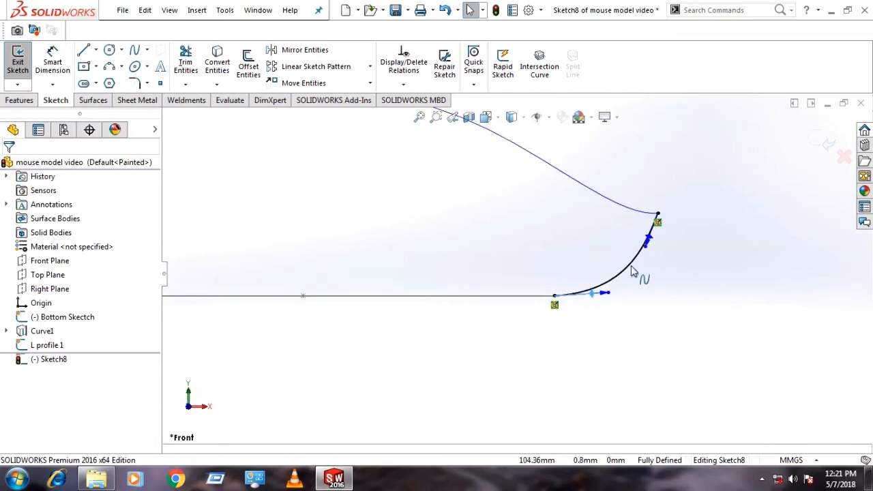
drag(647, 248, 652, 244)
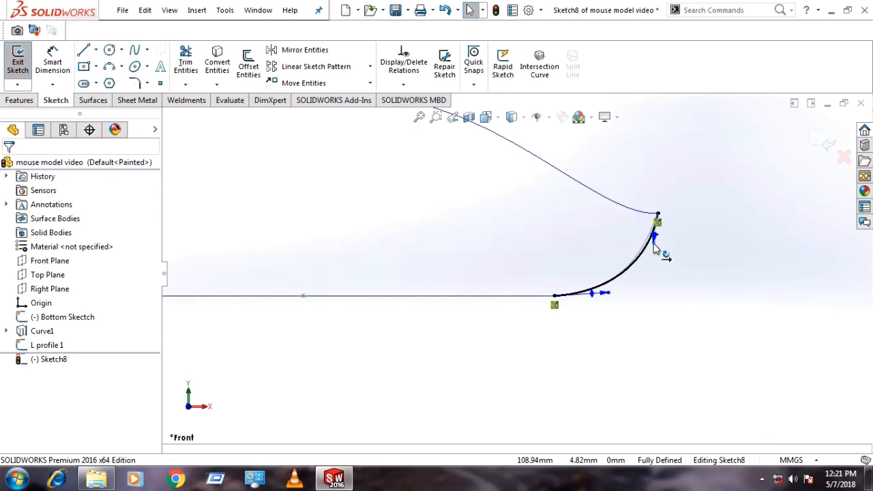
mouse_move(653, 248)
mouse_down()
mouse_move(662, 242)
mouse_move(655, 254)
mouse_up()
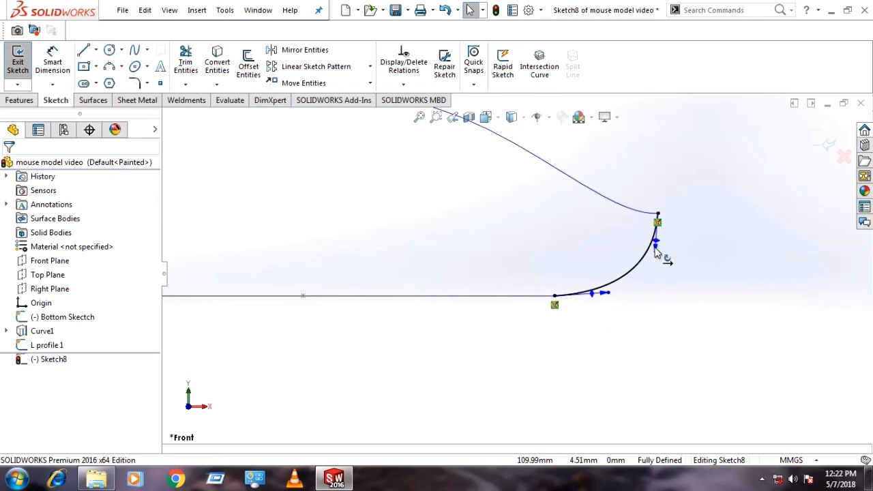
drag(655, 248, 655, 244)
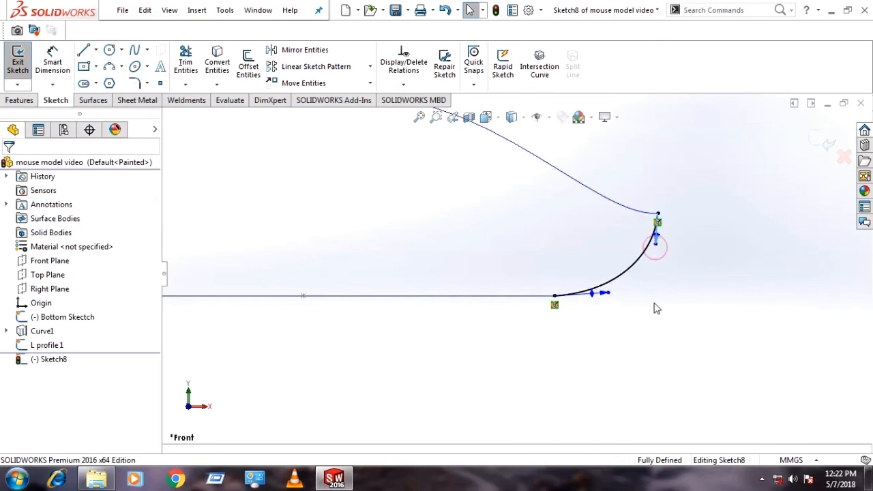
click(653, 309)
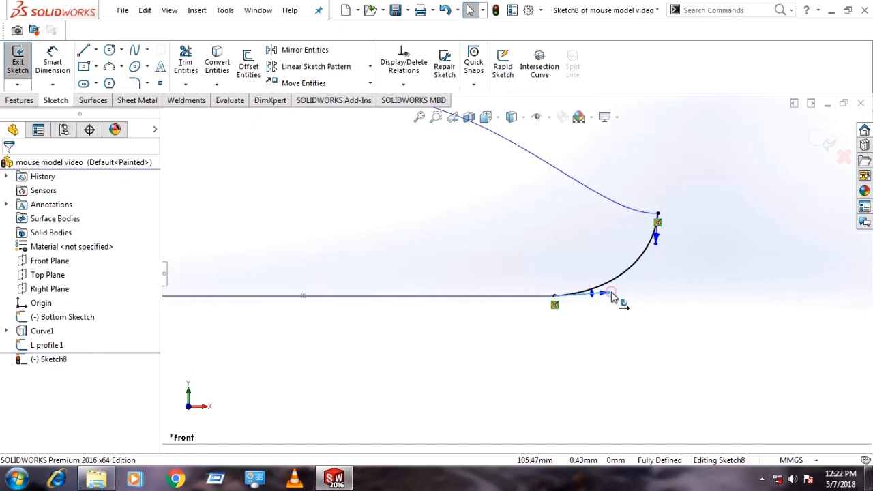
- Flatten the rear spline's lower tangent handle slightly toward the bottom outline and exit the sketch
drag(611, 297, 608, 300)
click(734, 304)
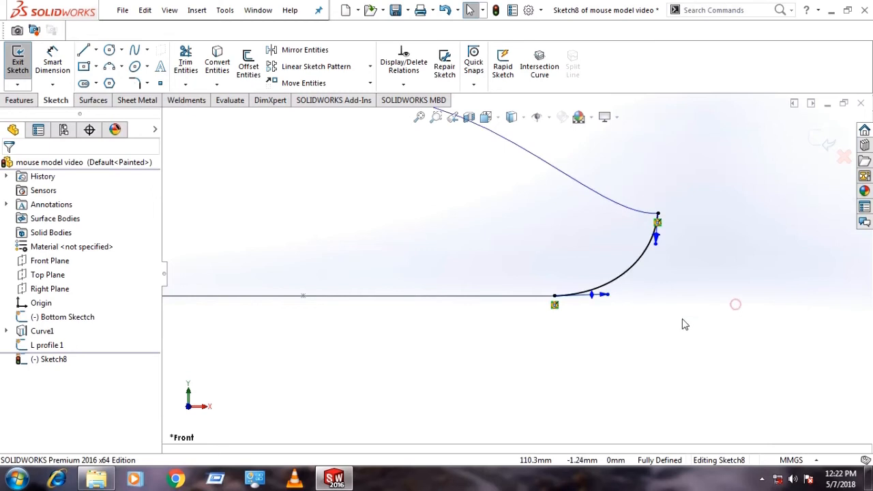
scroll(597, 275, up, 4)
click(827, 142)
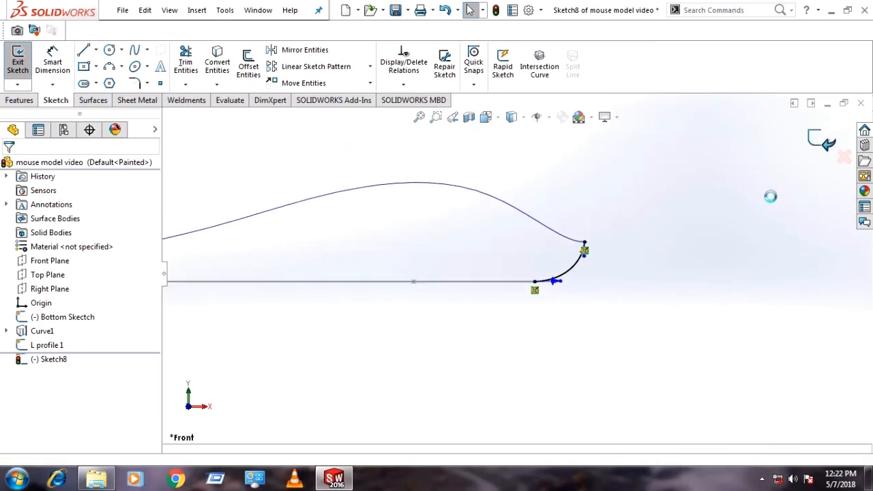
- Create a reference plane parallel to the Right Plane, offset about 51.42 mm so that it crosses the mouse body
scroll(549, 302, up, 5)
mouse_move(515, 275)
middle_down()
mouse_move(584, 312)
mouse_move(627, 288)
mouse_move(498, 357)
mouse_move(473, 322)
mouse_move(487, 328)
middle_up()
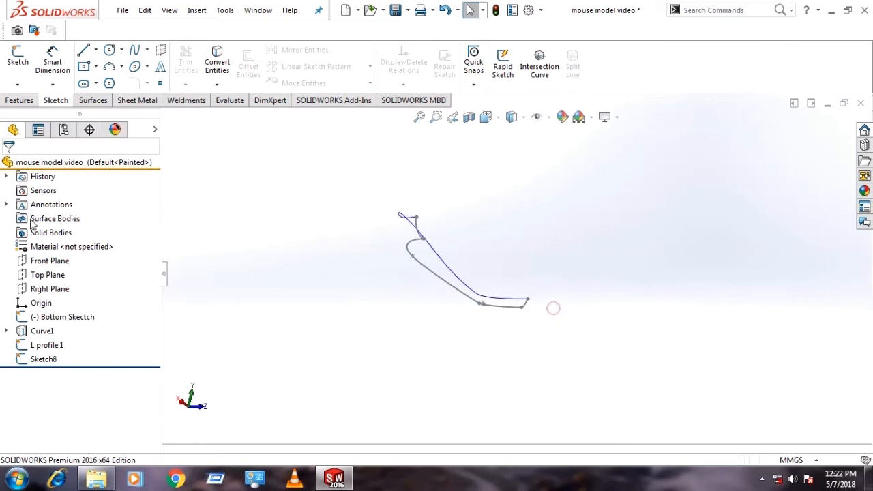
click(50, 260)
click(47, 274)
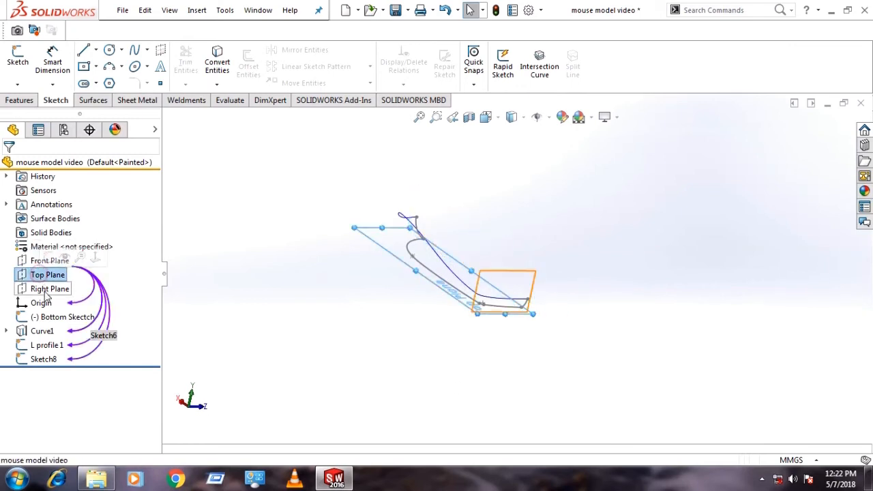
click(48, 289)
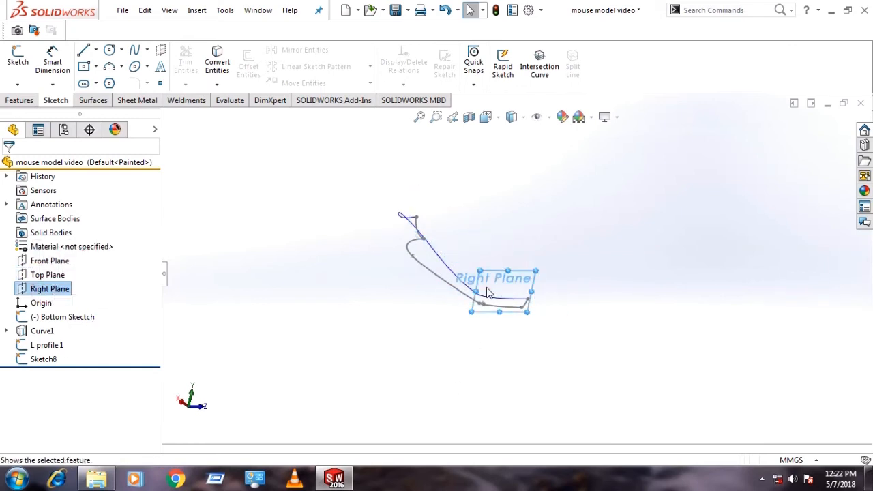
ctrl+drag(493, 273, 432, 245)
middle_drag(440, 297, 429, 294)
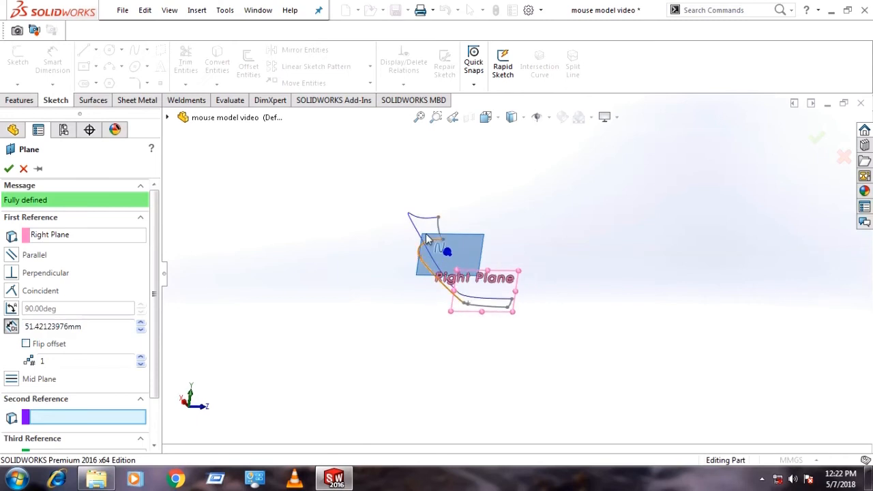
scroll(428, 240, down, 6)
scroll(509, 311, down, 1)
mouse_move(510, 311)
middle_down()
mouse_move(519, 309)
mouse_move(506, 310)
middle_up()
scroll(400, 314, up, 3)
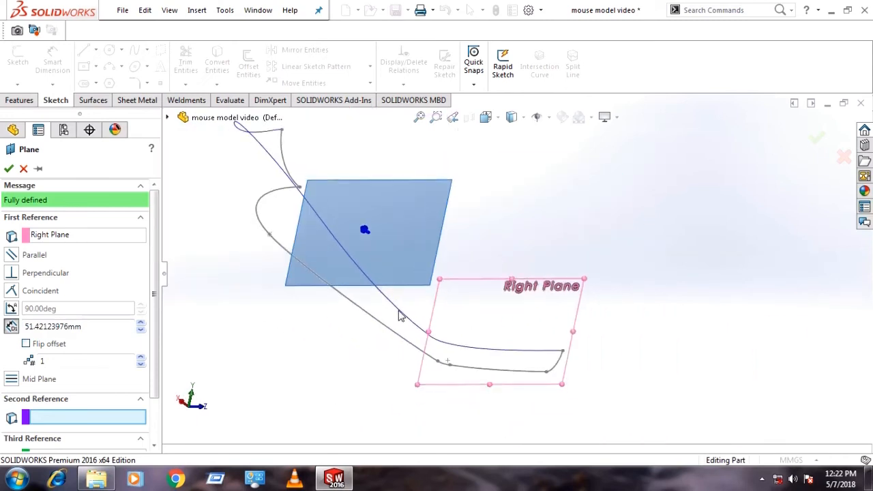
middle_drag(382, 292, 388, 289)
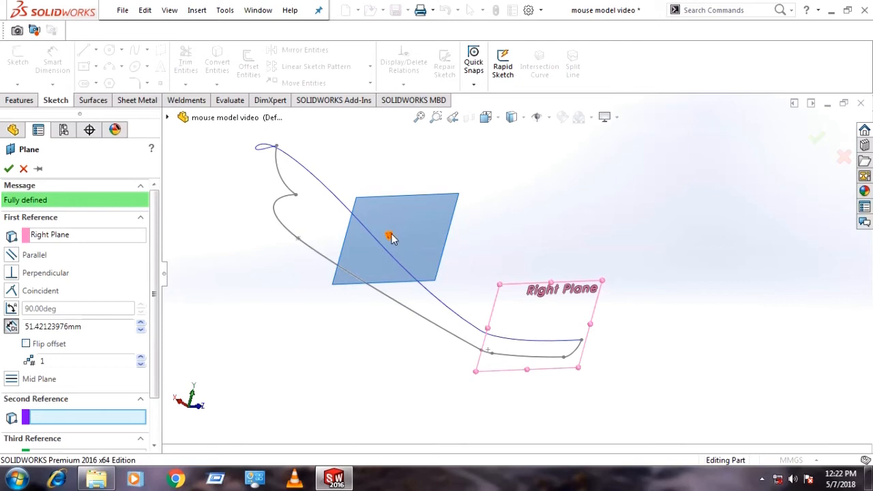
click(8, 169)
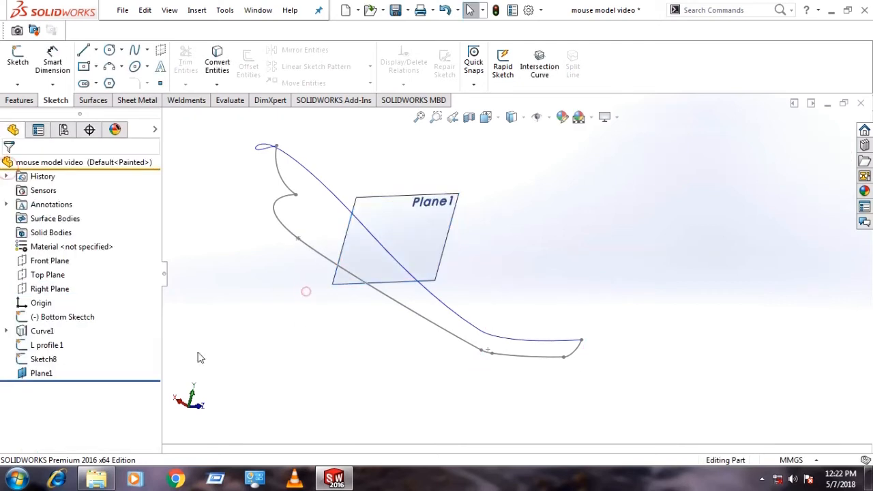
- Start a sketch on the offset plane and draw a short two-point spline between the upper curve and the bottom outline
click(372, 205)
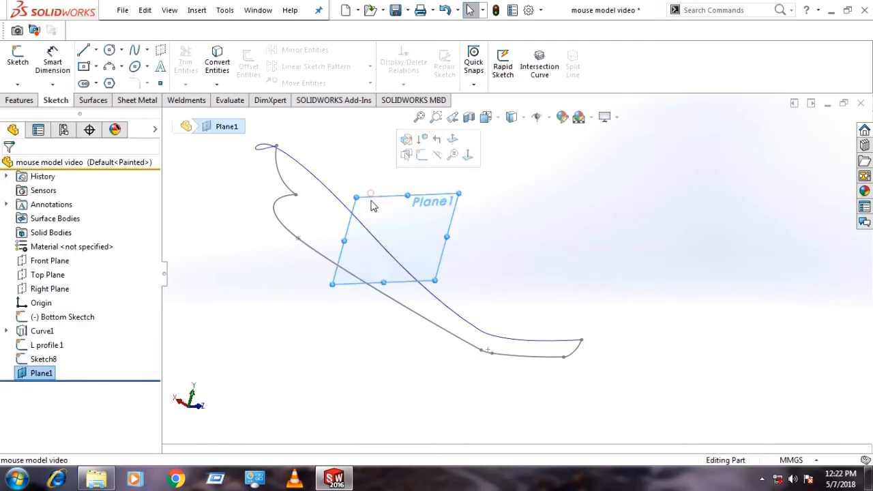
click(423, 154)
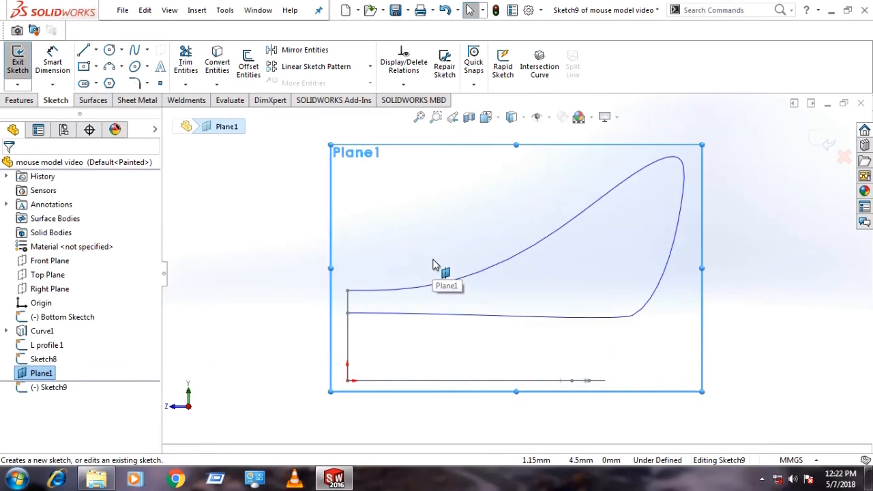
mouse_move(536, 283)
middle_down()
mouse_move(478, 287)
mouse_move(471, 316)
mouse_move(492, 351)
mouse_move(488, 327)
mouse_move(460, 315)
mouse_move(461, 343)
mouse_move(463, 334)
middle_up()
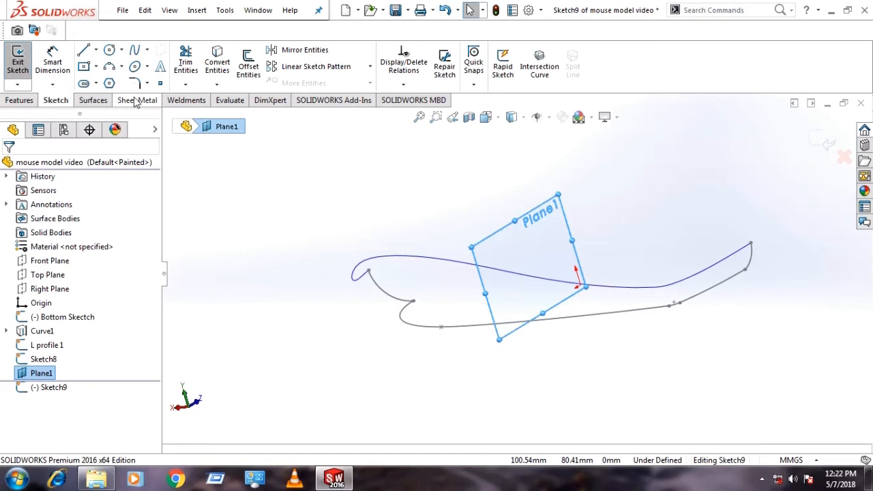
click(134, 50)
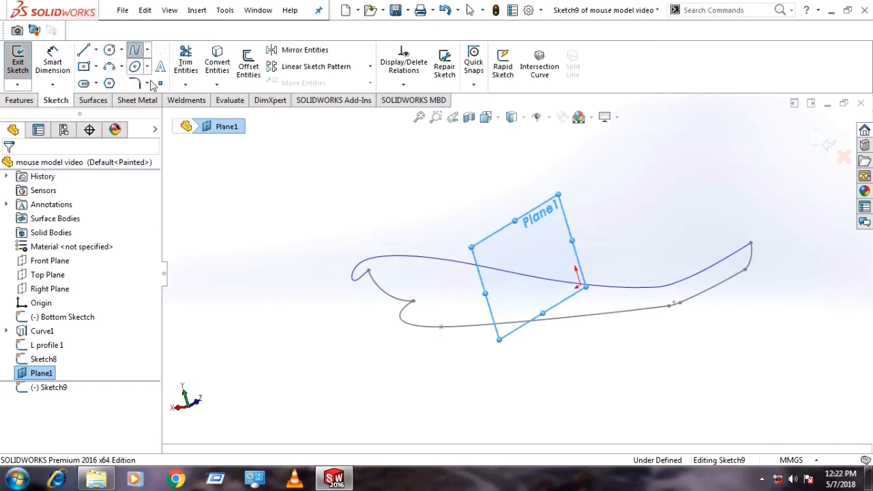
click(500, 313)
key(Escape)
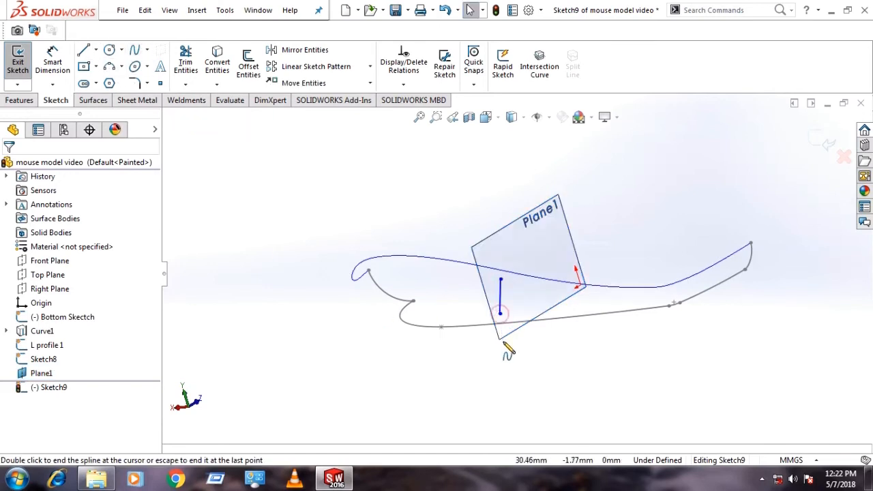
- Add Pierce relations tying the spline's upper endpoint to the projected curve and its lower endpoint to the bottom outline
ctrl+click(518, 279)
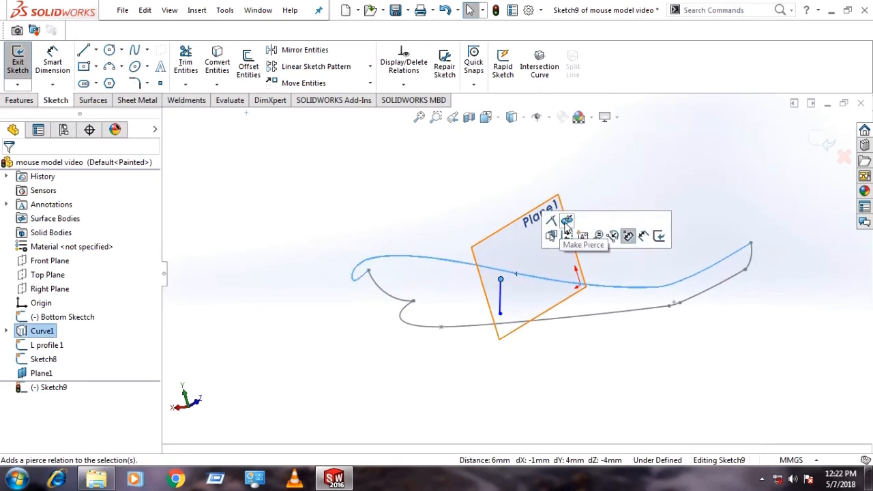
click(566, 232)
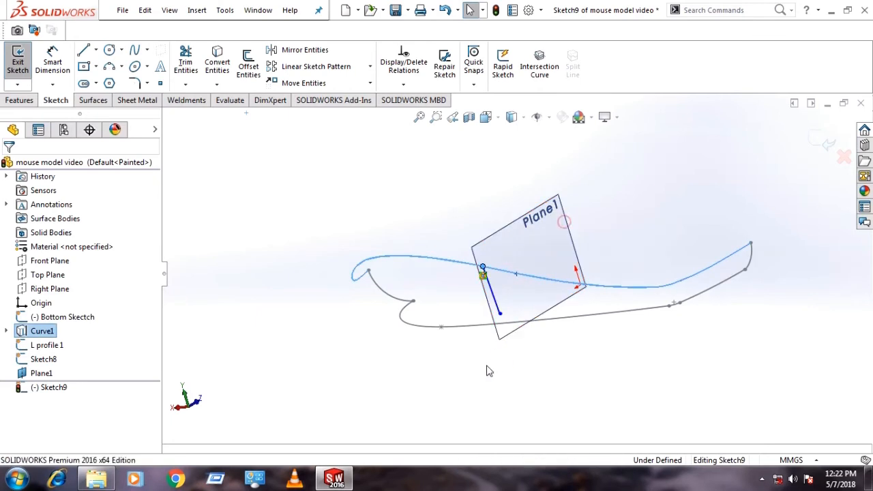
click(521, 323)
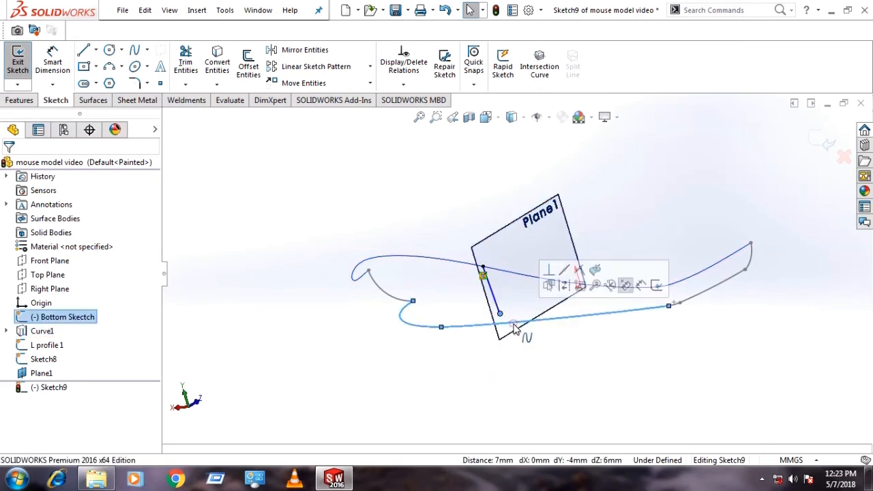
click(594, 273)
mouse_move(526, 357)
middle_down()
mouse_move(506, 351)
mouse_move(503, 370)
mouse_move(515, 367)
middle_up()
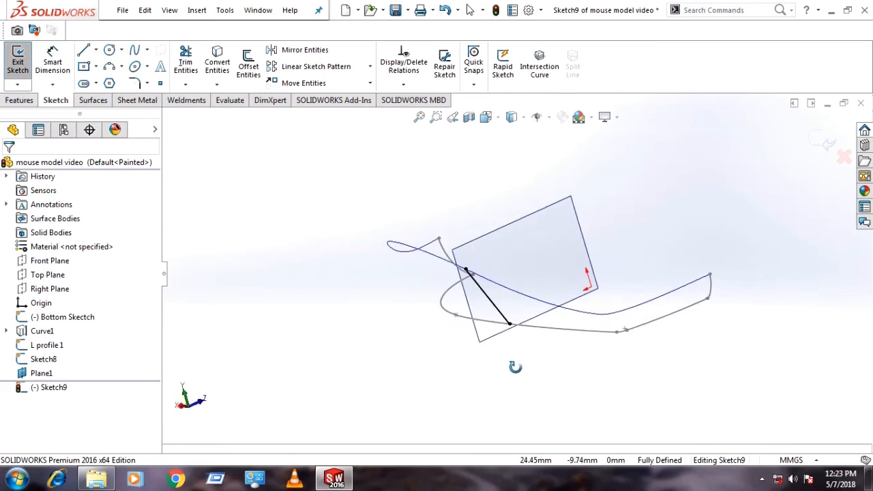
- Bow the middle profile spline slightly outward using its upper and lower tangent handles
scroll(494, 300, down, 3)
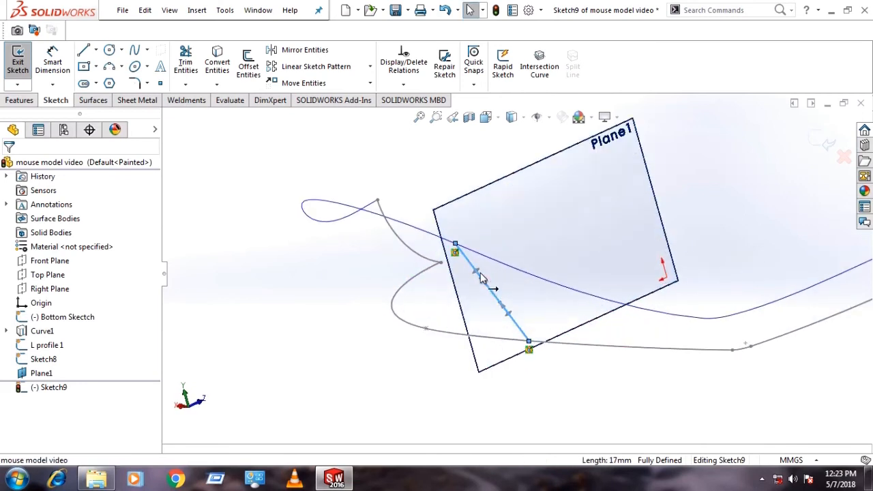
drag(478, 273, 477, 269)
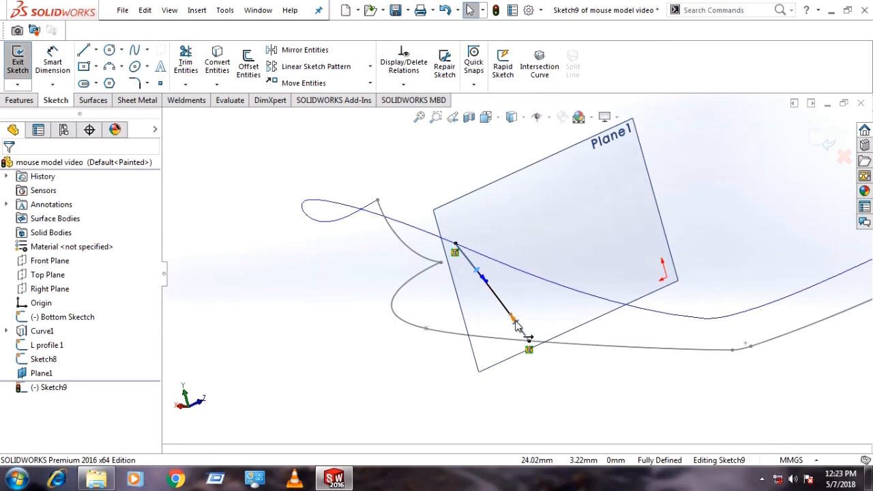
mouse_move(517, 326)
mouse_down()
mouse_move(516, 317)
mouse_move(522, 334)
mouse_move(513, 311)
mouse_up()
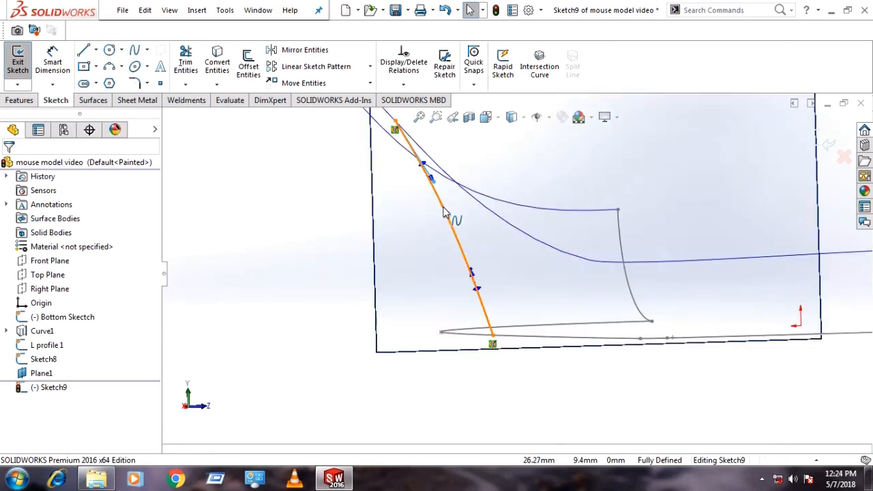
- Display the spline's control polygon and move its two inner control points outward to increase the bulge
right_click(443, 208)
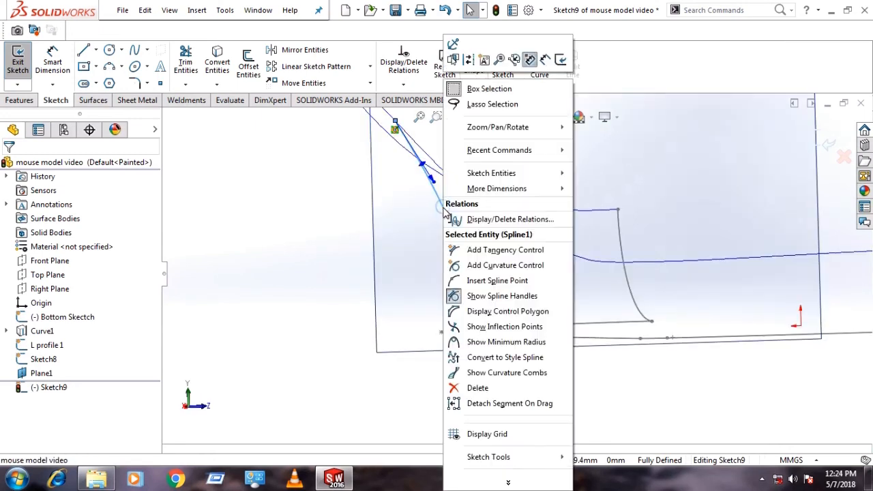
click(477, 311)
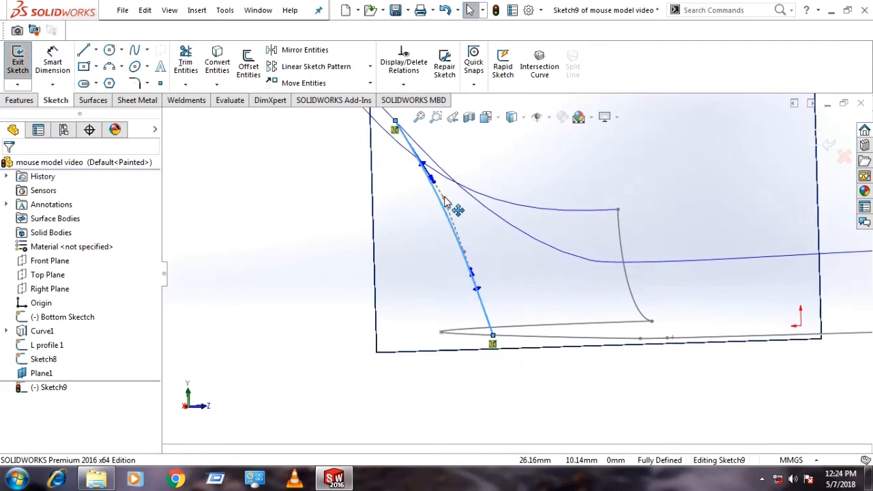
drag(444, 198, 445, 194)
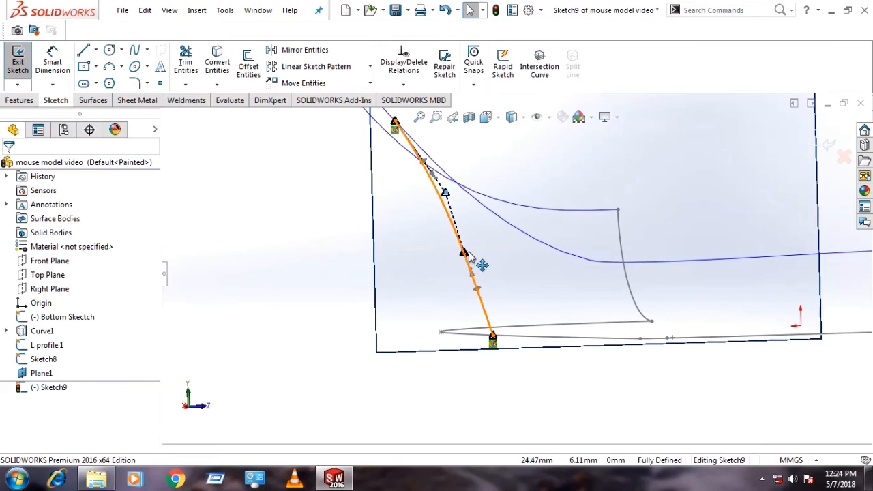
drag(464, 253, 472, 260)
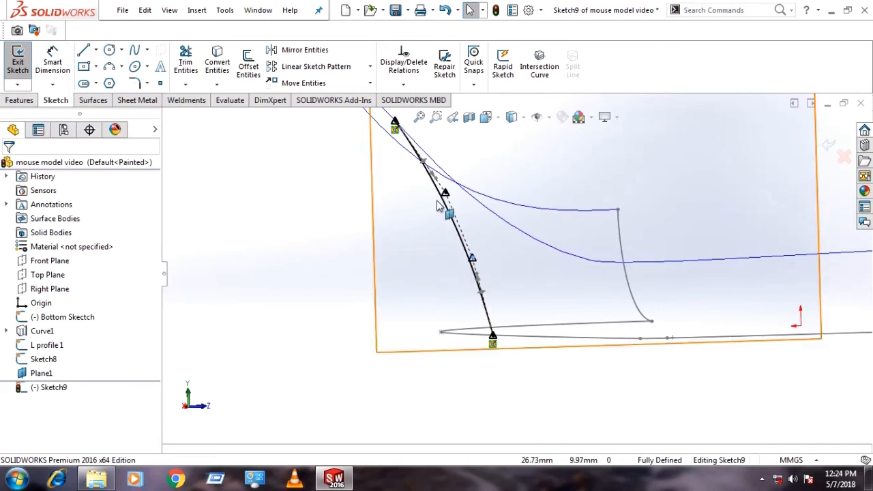
- Fine-tune the middle spline's upper and lower tangent handles into a smooth shallow arc and exit the sketch
drag(431, 174, 424, 158)
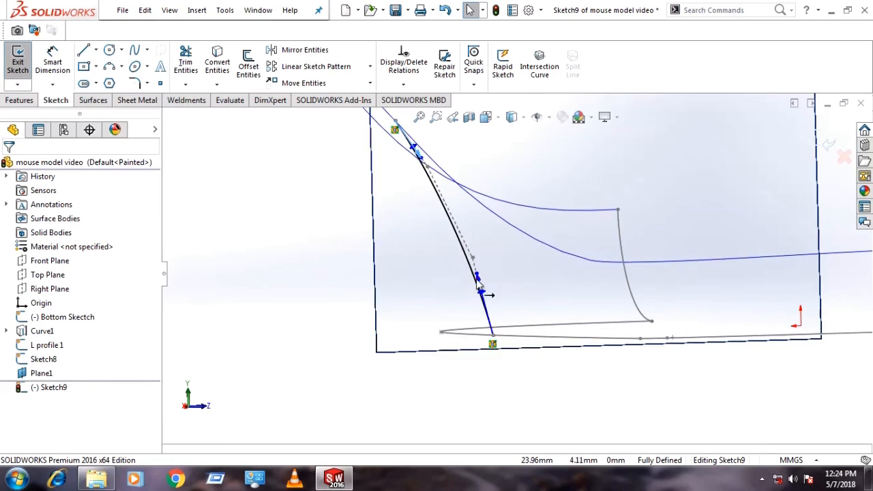
drag(477, 279, 480, 287)
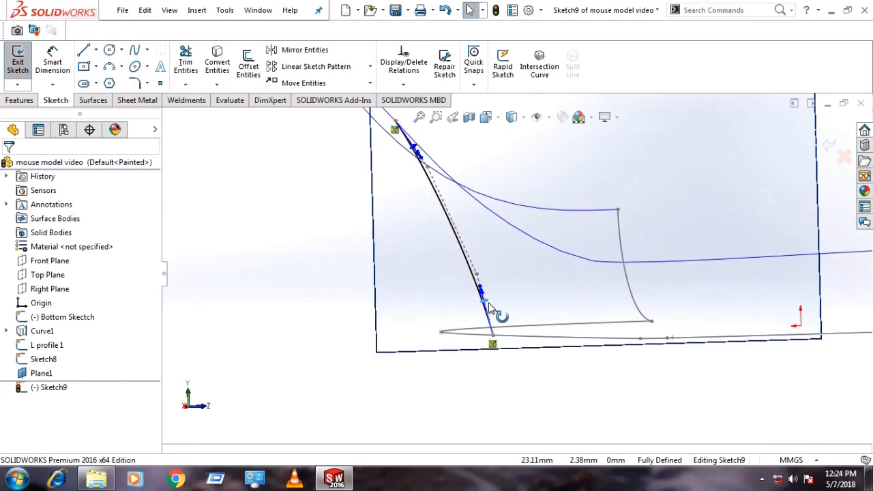
drag(489, 306, 483, 306)
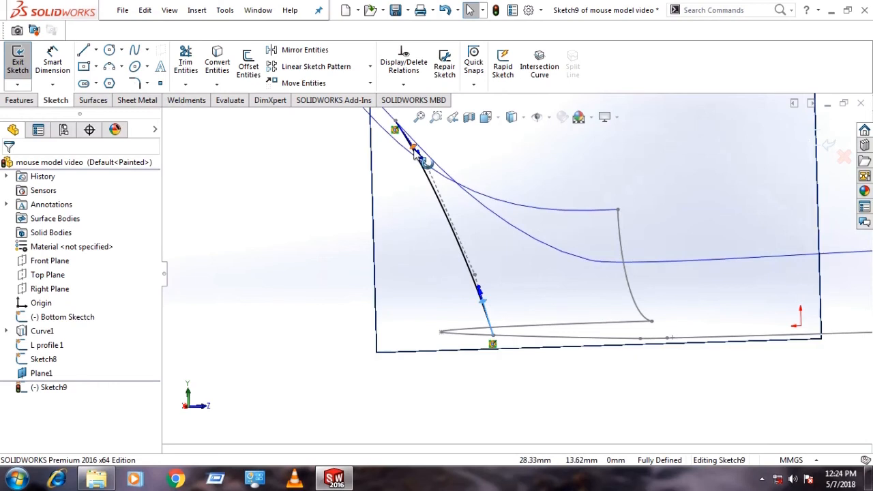
drag(415, 153, 417, 154)
drag(419, 154, 421, 157)
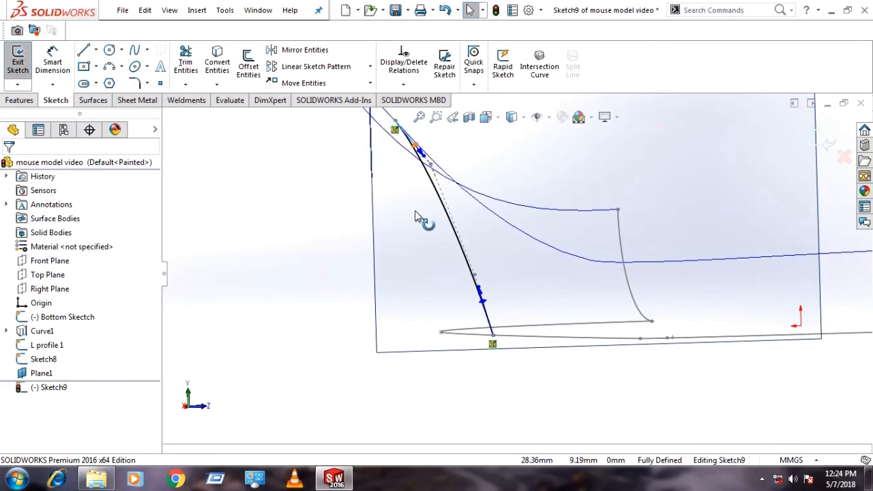
middle_drag(324, 289, 442, 230)
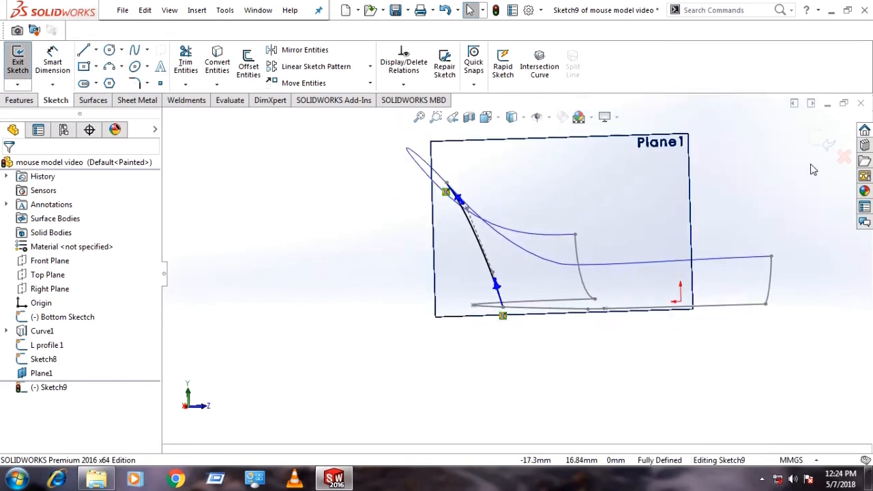
click(827, 145)
mouse_move(506, 327)
middle_down()
mouse_move(538, 351)
mouse_move(535, 427)
mouse_move(553, 404)
middle_up()
click(698, 395)
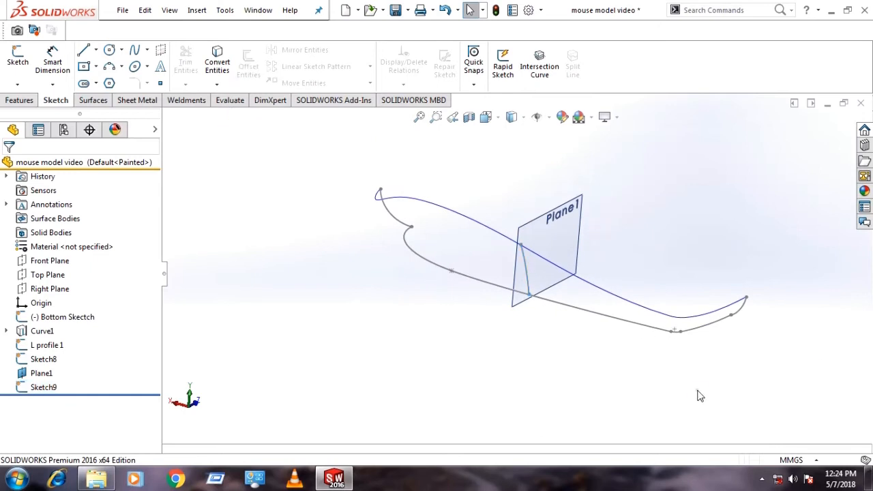
- Hide the offset reference plane that crosses the mouse body
click(540, 232)
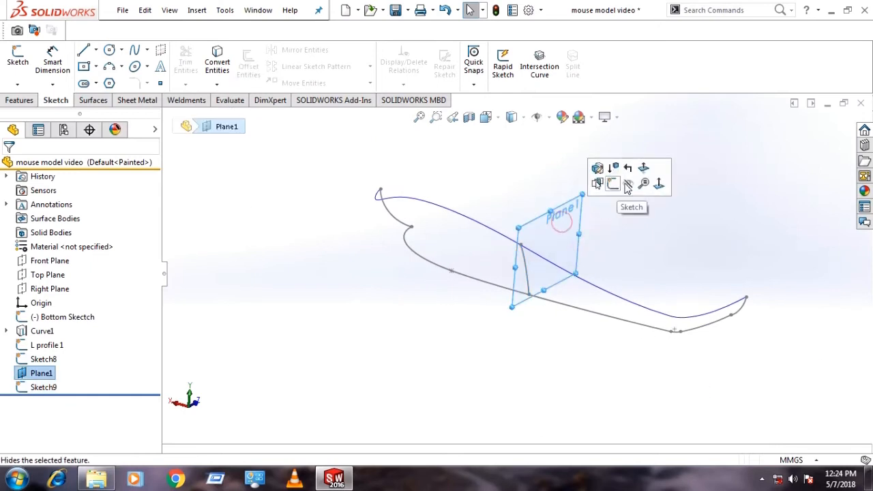
click(599, 186)
middle_drag(513, 330, 477, 335)
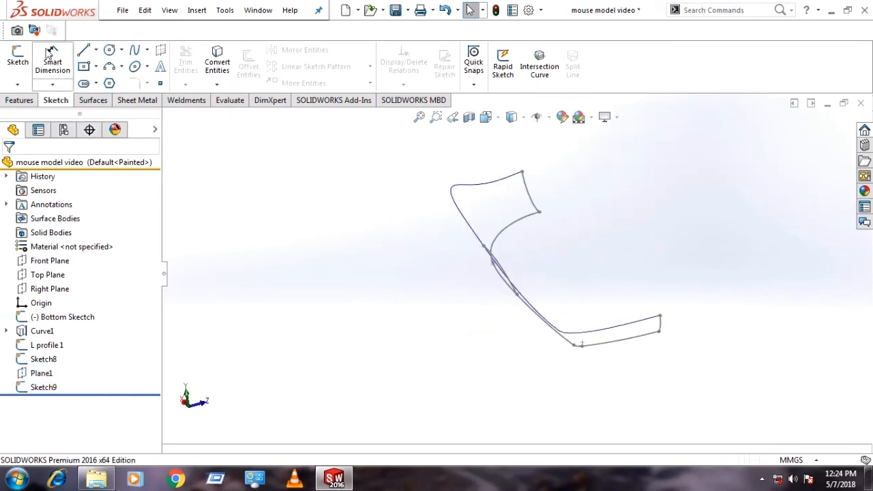
- Start a Lofted Surface with the front profile, the middle spline and the rear spline as its profiles, in that order
click(15, 101)
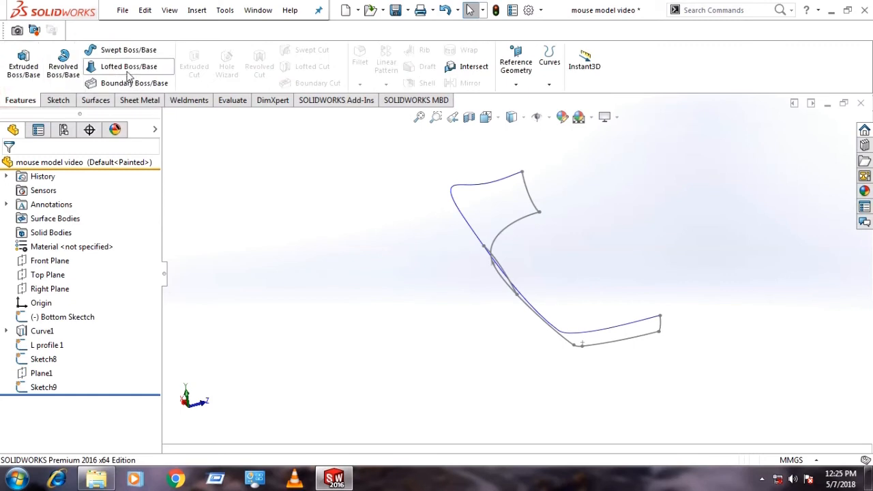
click(95, 100)
click(120, 80)
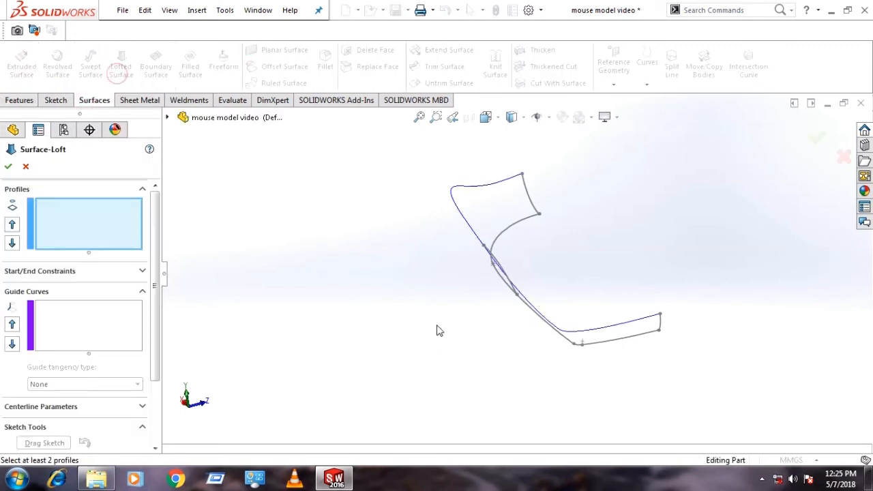
middle_drag(439, 331, 434, 291)
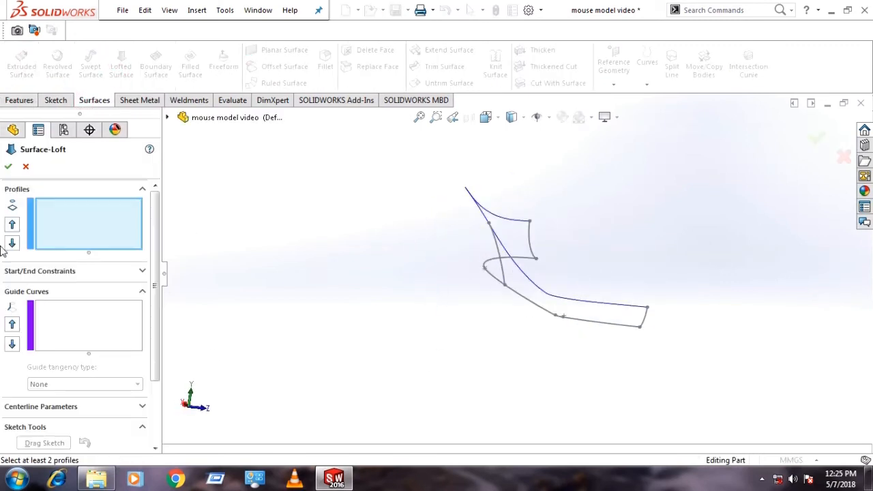
middle_drag(434, 373, 413, 356)
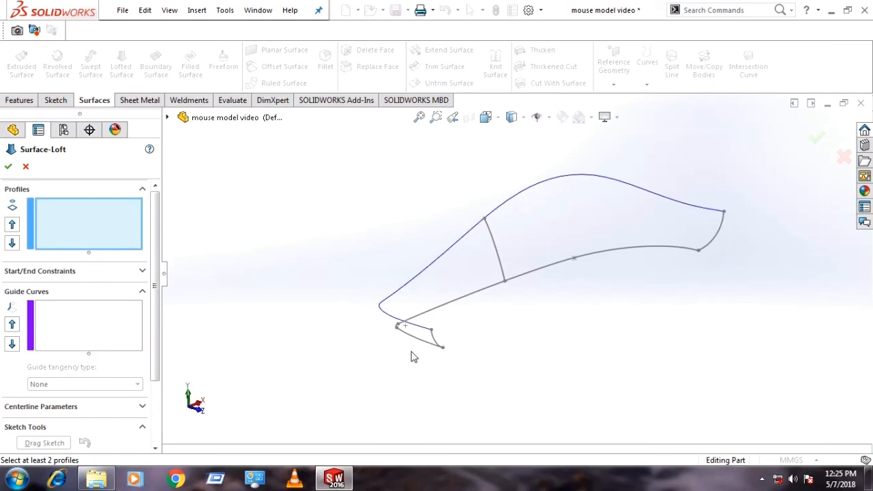
scroll(436, 338, up, 4)
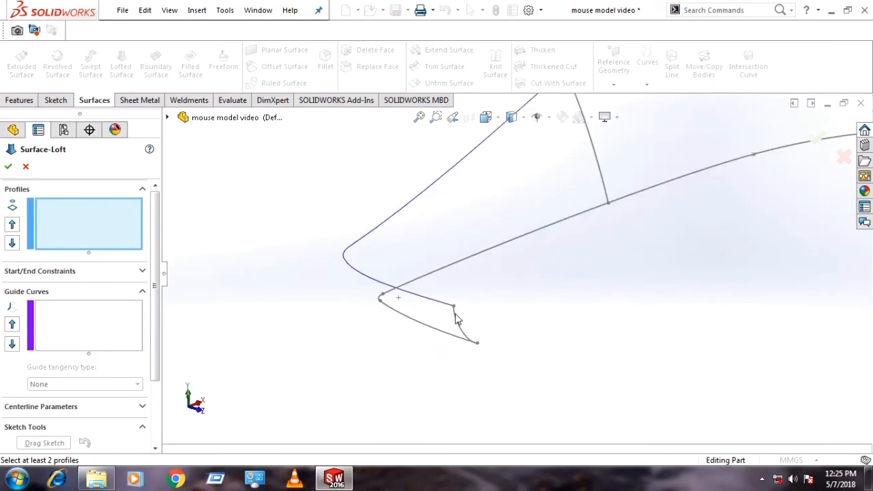
click(455, 318)
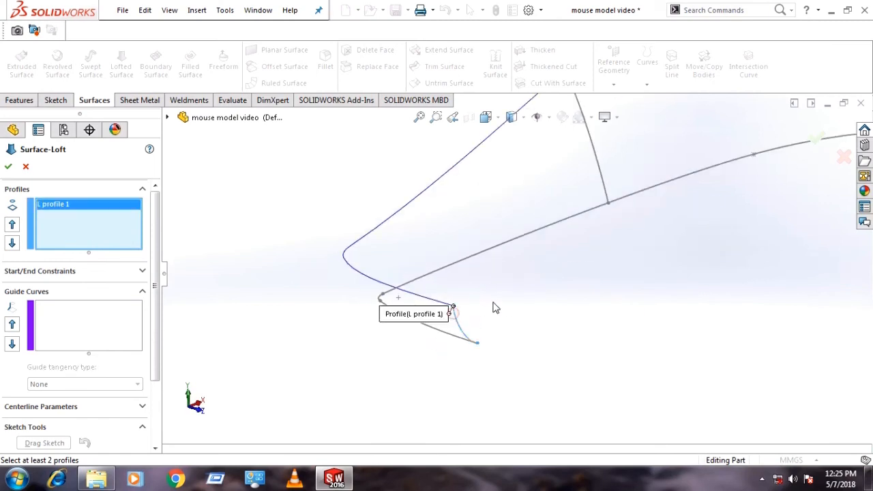
scroll(493, 304, down, 3)
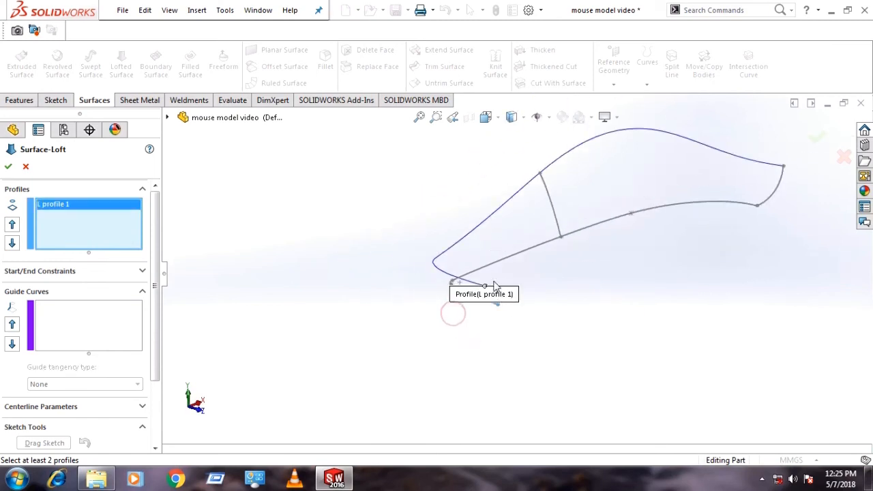
click(543, 180)
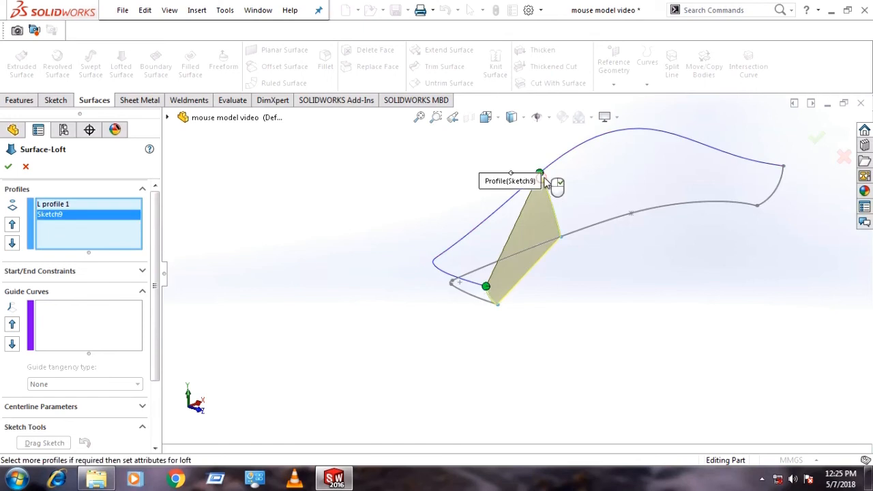
click(782, 175)
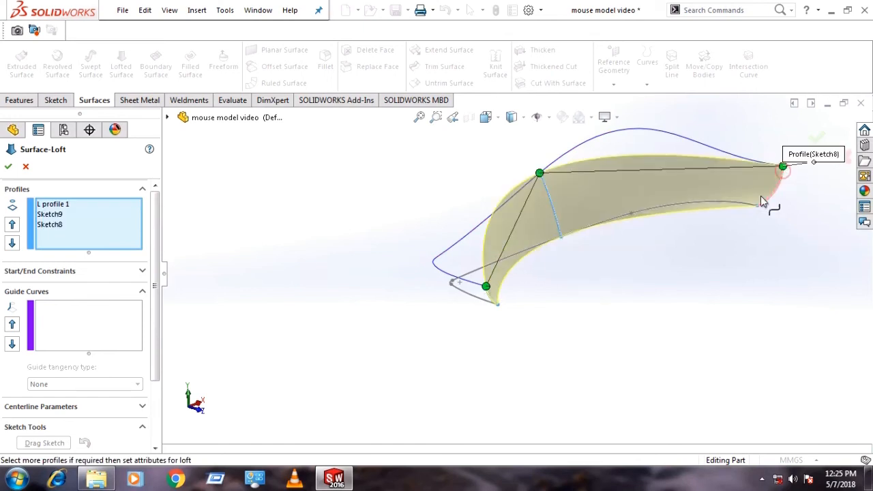
- Add the projected upper curve as a guide curve of the surface loft
mouse_move(769, 195)
middle_down()
mouse_move(591, 224)
mouse_move(653, 231)
middle_up()
click(79, 328)
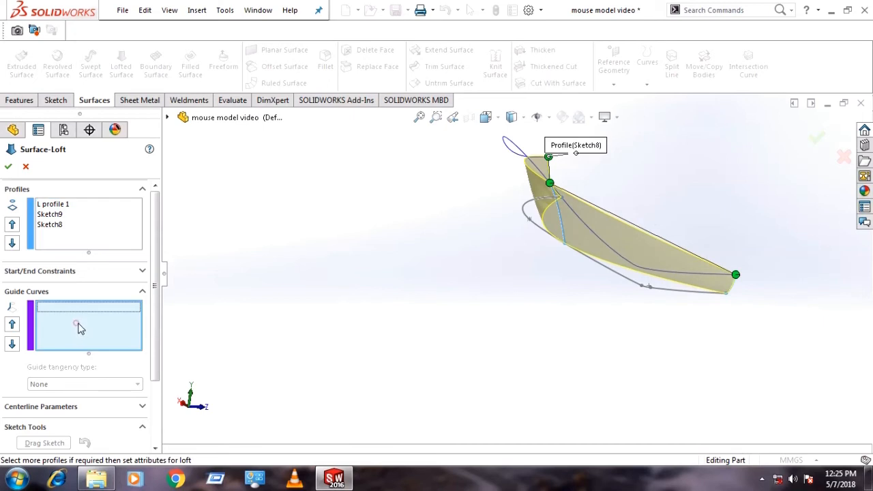
click(616, 253)
middle_drag(615, 253, 515, 269)
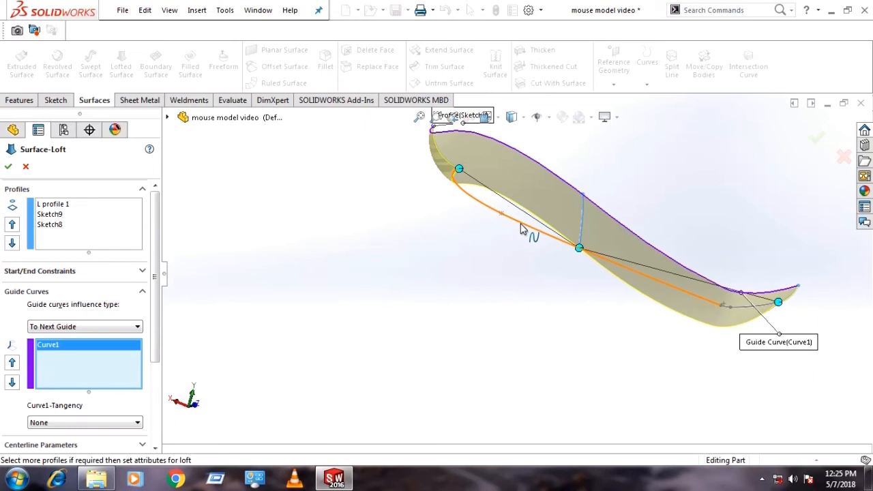
- Add the bottom outline sketch as the second guide curve and complete the surface loft
click(522, 229)
middle_drag(525, 243, 594, 267)
scroll(594, 266, down, 5)
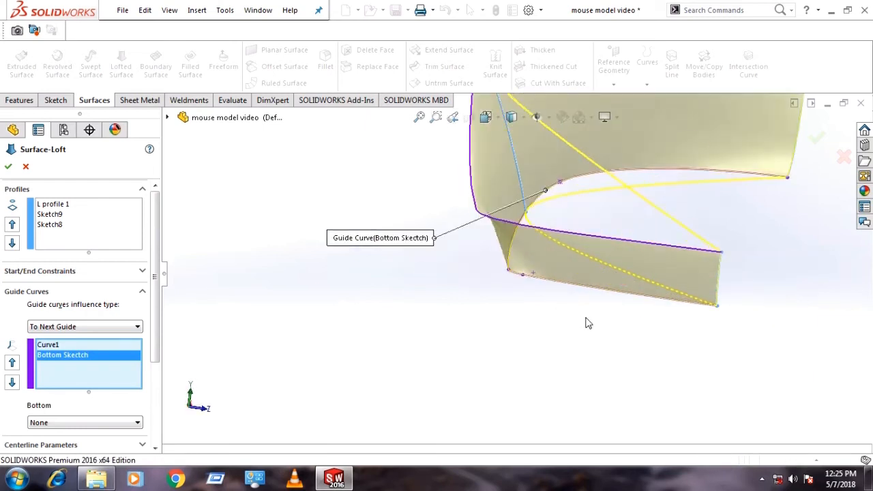
middle_drag(588, 323, 616, 319)
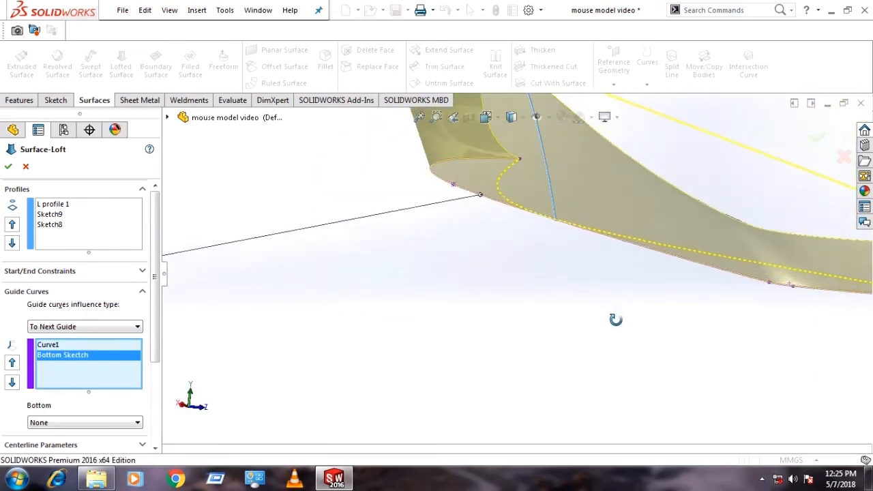
scroll(604, 336, up, 3)
middle_drag(516, 231, 306, 314)
click(7, 167)
middle_drag(555, 312, 514, 307)
middle_drag(626, 367, 574, 367)
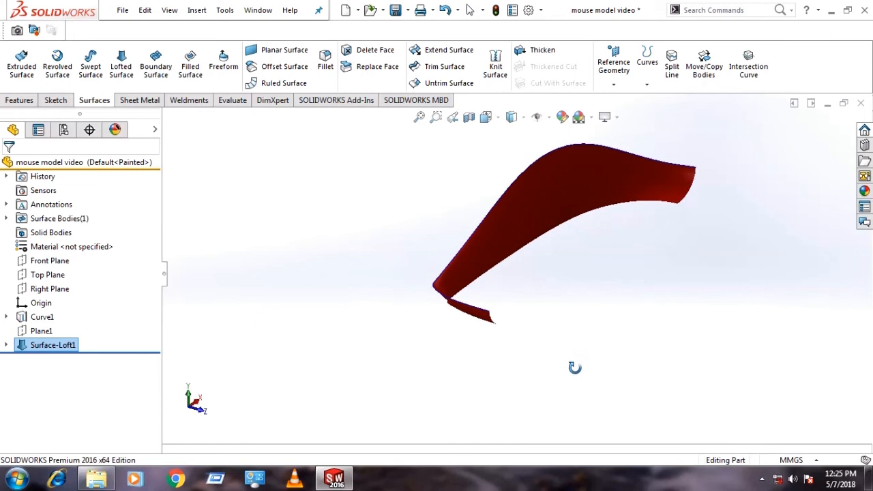
click(506, 378)
middle_drag(448, 268, 443, 251)
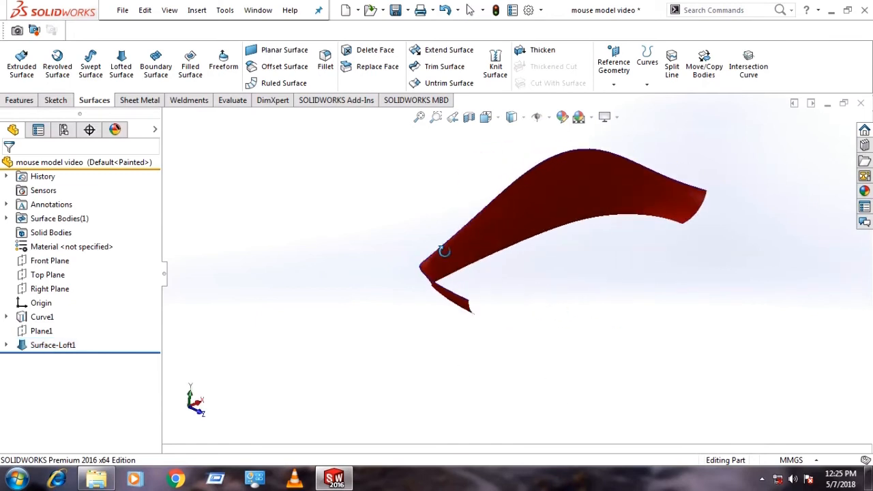
- Remove the red medium gloss plastic appearance from the part
click(116, 130)
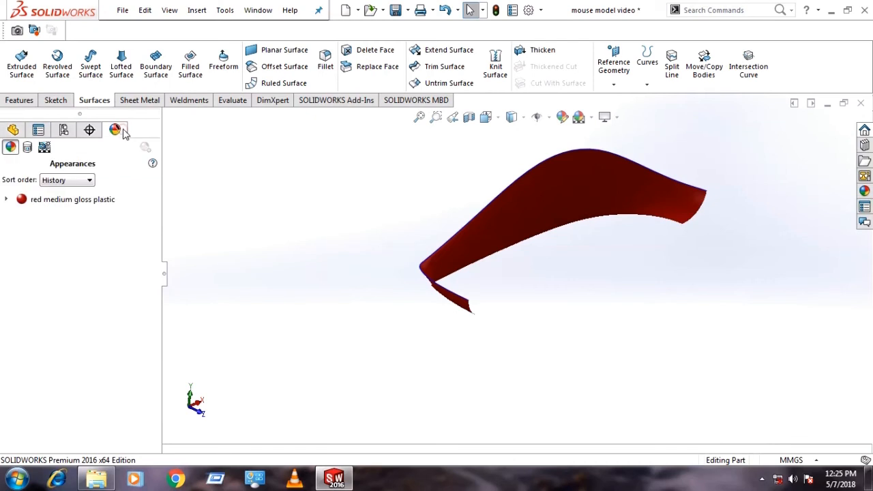
click(20, 204)
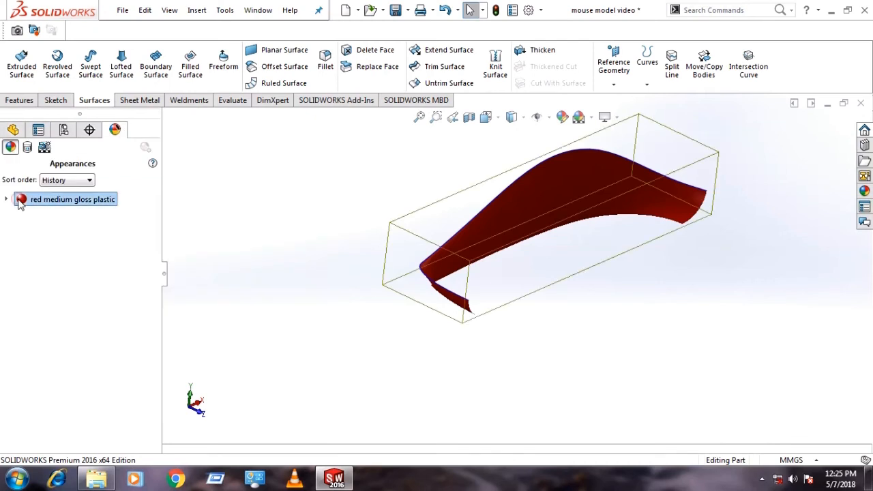
click(90, 182)
click(35, 201)
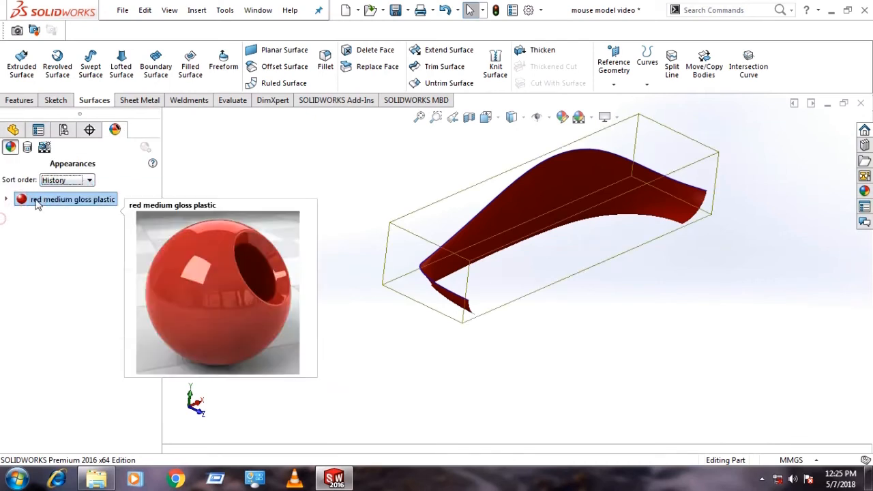
right_click(37, 201)
click(59, 255)
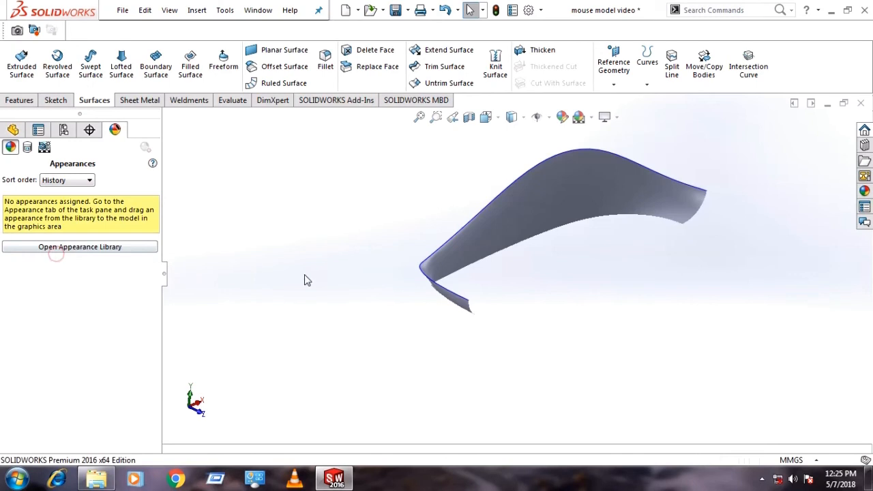
click(13, 130)
- Examine the shape of the lofted side surface from several angles, including its front end
middle_drag(334, 261, 413, 239)
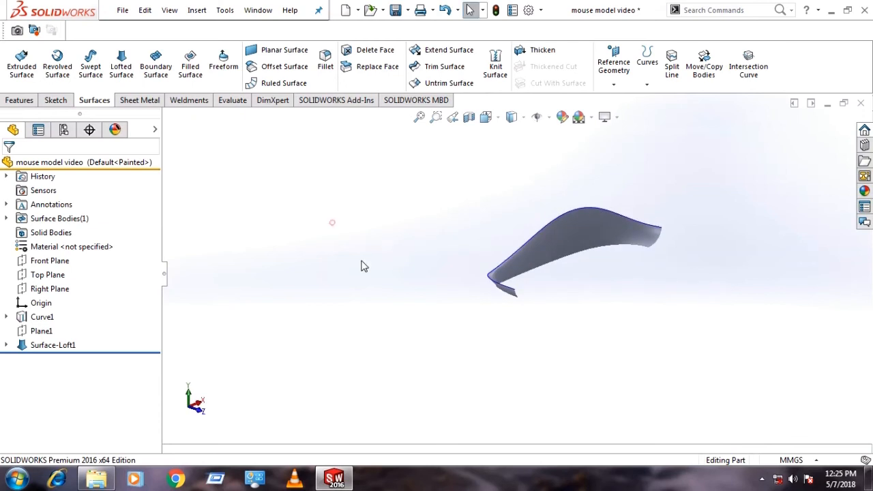
middle_drag(364, 266, 523, 339)
scroll(488, 270, down, 3)
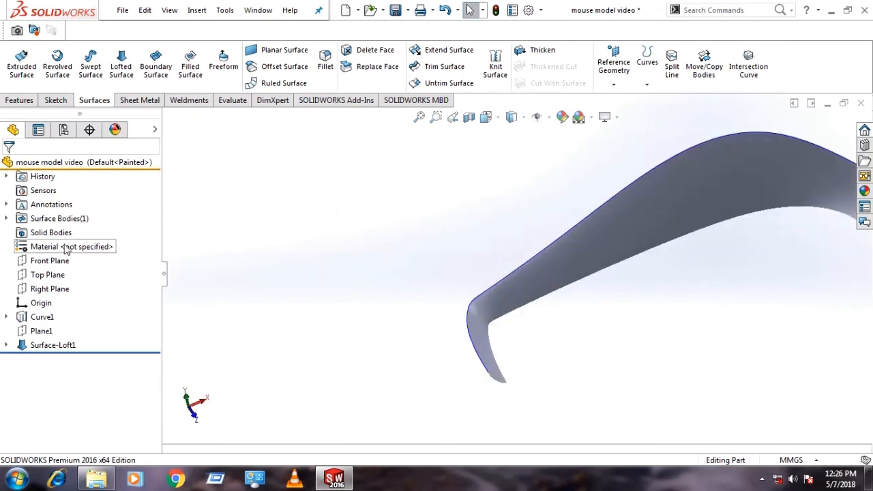
scroll(488, 257, up, 3)
middle_drag(493, 286, 514, 225)
middle_drag(553, 298, 477, 255)
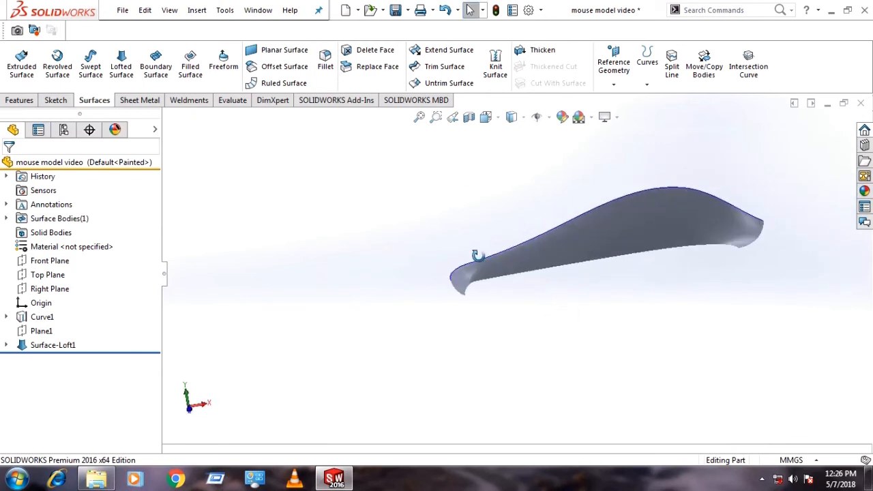
scroll(455, 276, down, 5)
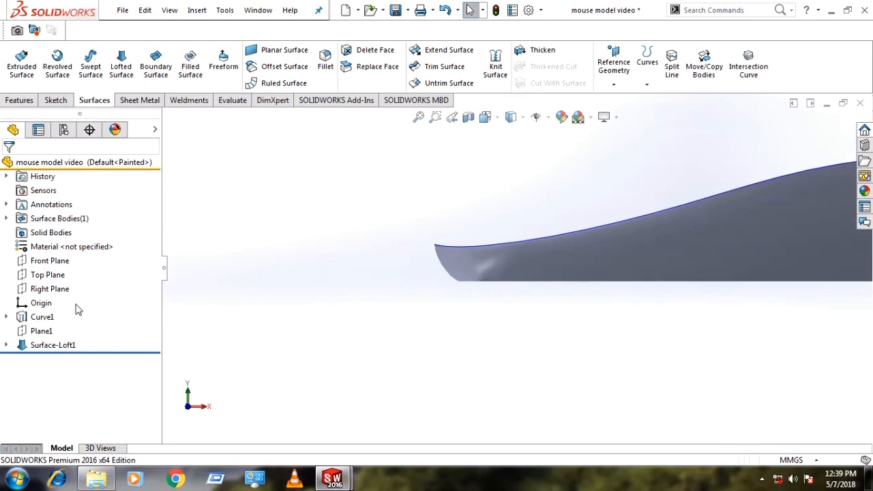
- On the Front Plane, sketch a seven-point spline above the lofted surface, following its upper edge and rising to about 26 mm
click(49, 260)
click(34, 240)
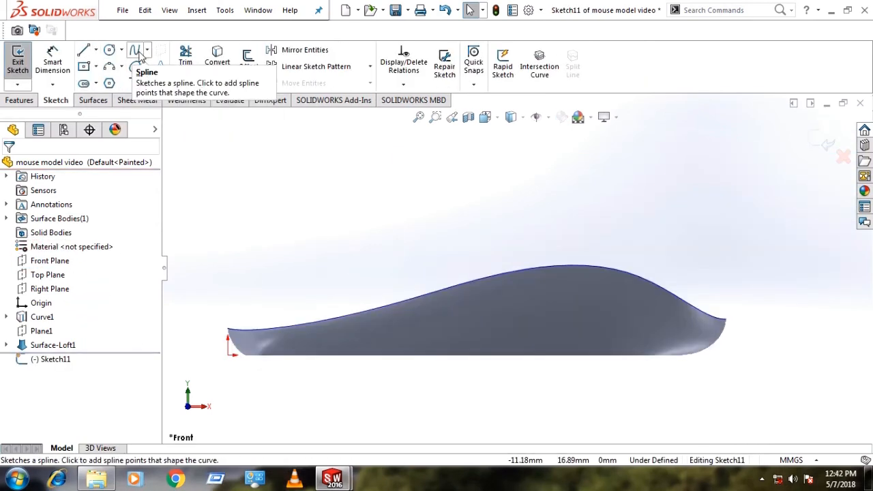
click(135, 52)
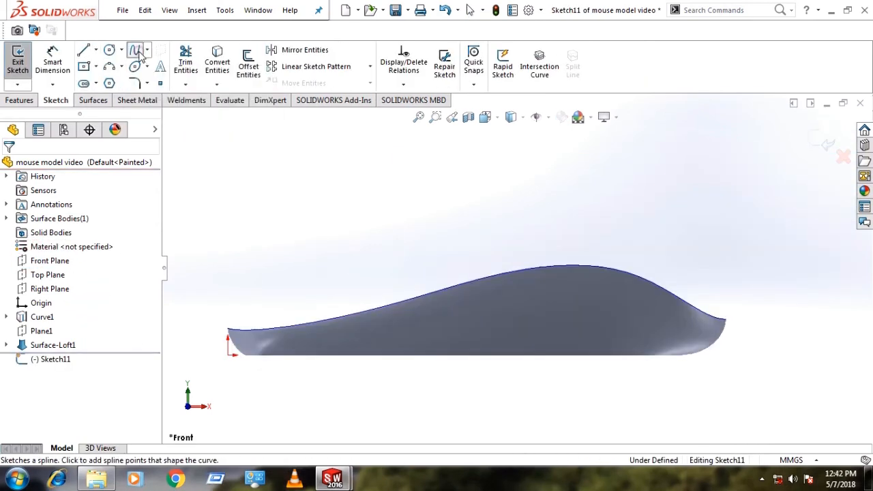
click(229, 319)
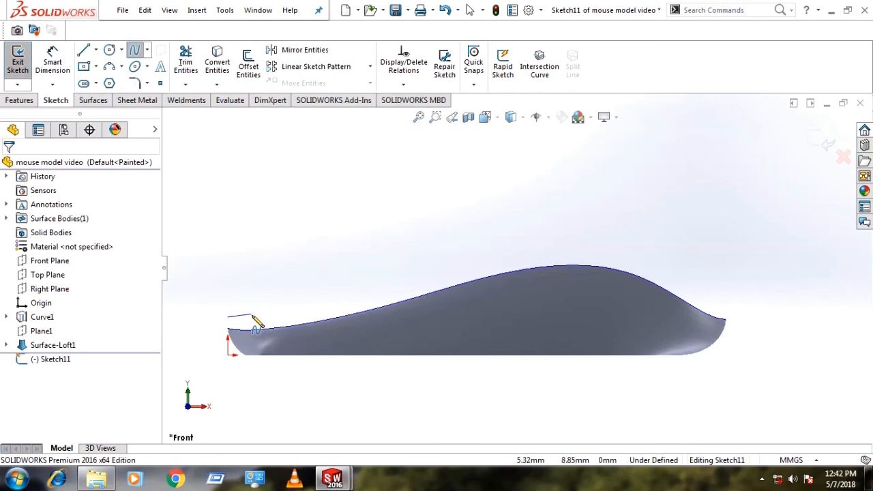
click(252, 317)
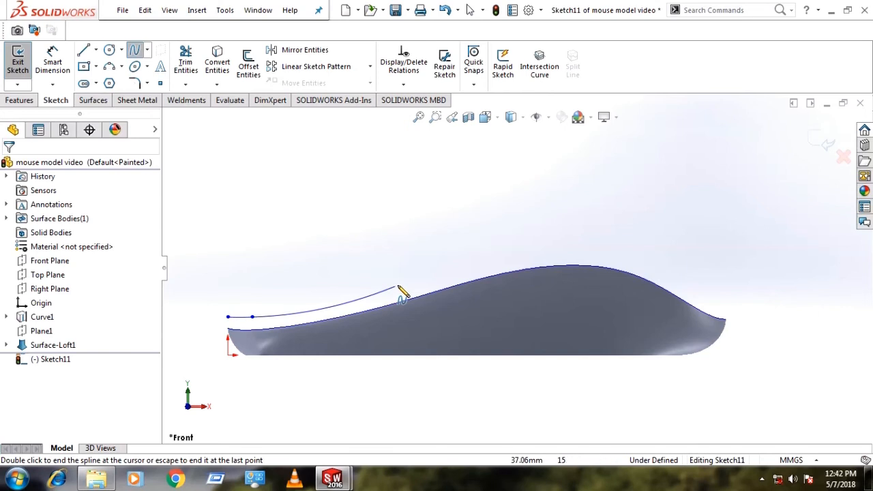
click(415, 277)
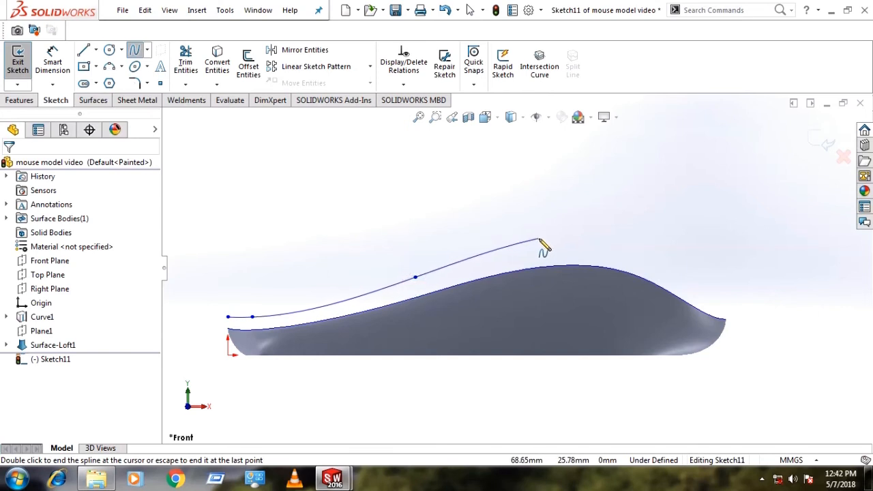
click(538, 238)
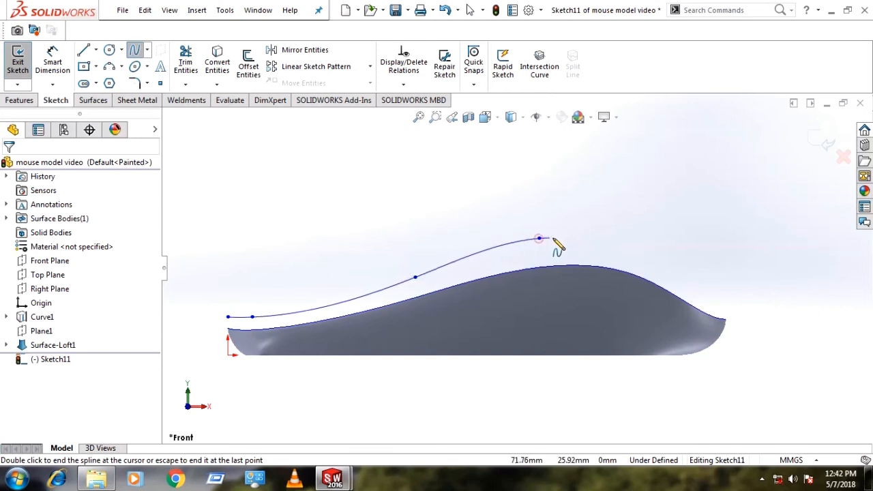
click(686, 275)
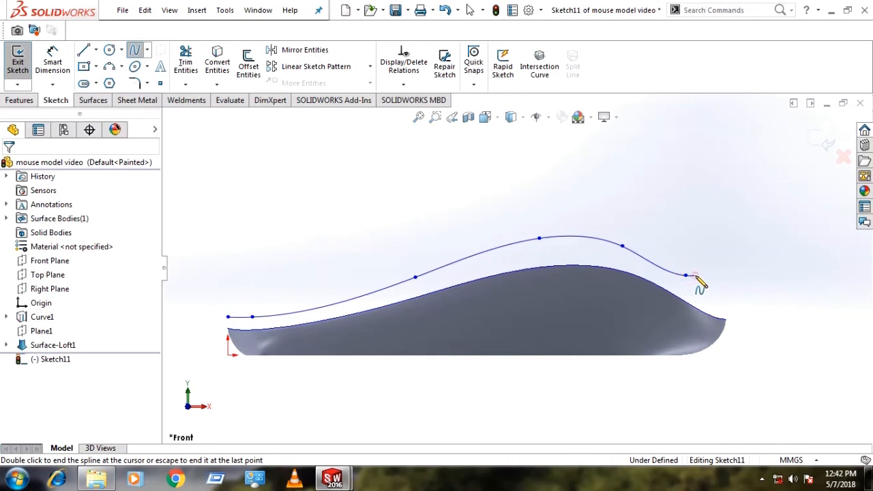
double_click(695, 276)
- Dimension the spline's front endpoint 2.5 mm above the front upper corner of the lofted surface
scroll(658, 271, down, 1)
scroll(297, 371, up, 4)
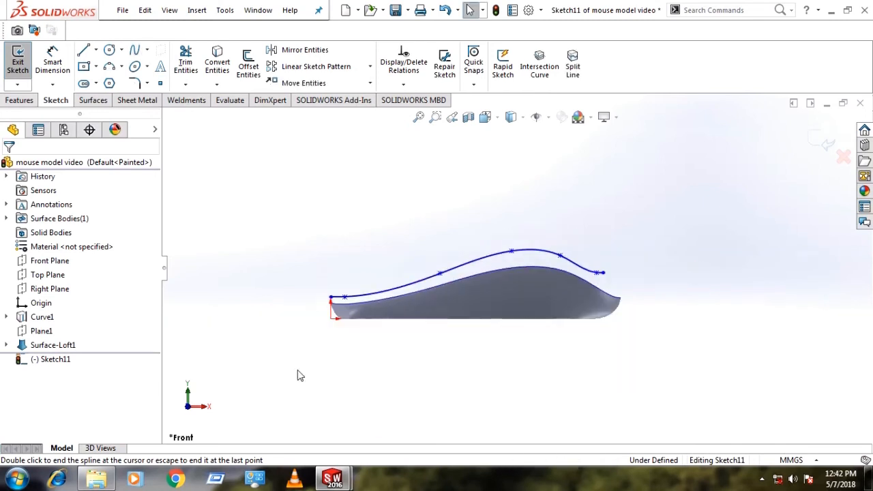
scroll(275, 281, down, 4)
click(53, 61)
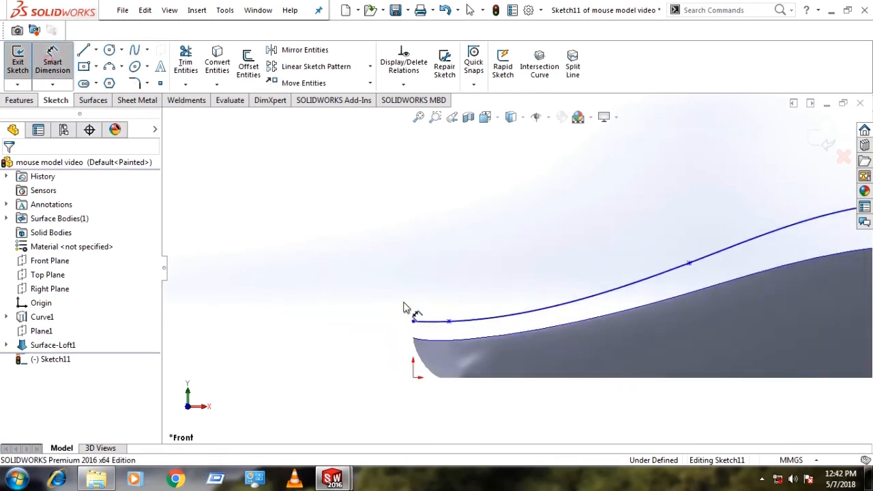
click(413, 339)
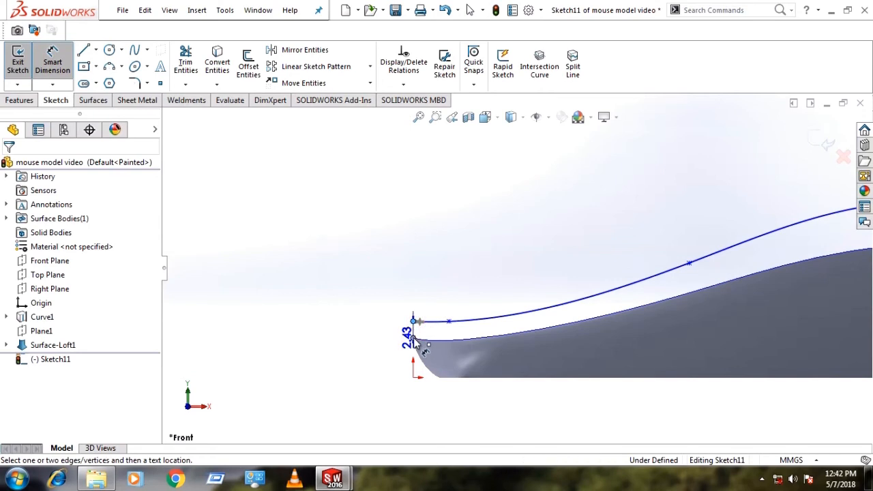
click(351, 331)
text(41.5)
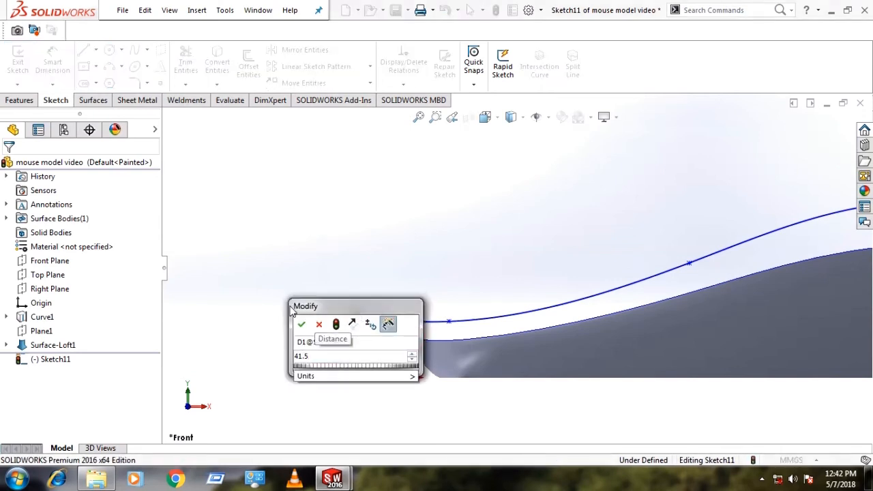
key(BackSpace)
key(BackSpace)
key(BackSpace)
key(BackSpace)
text(2)
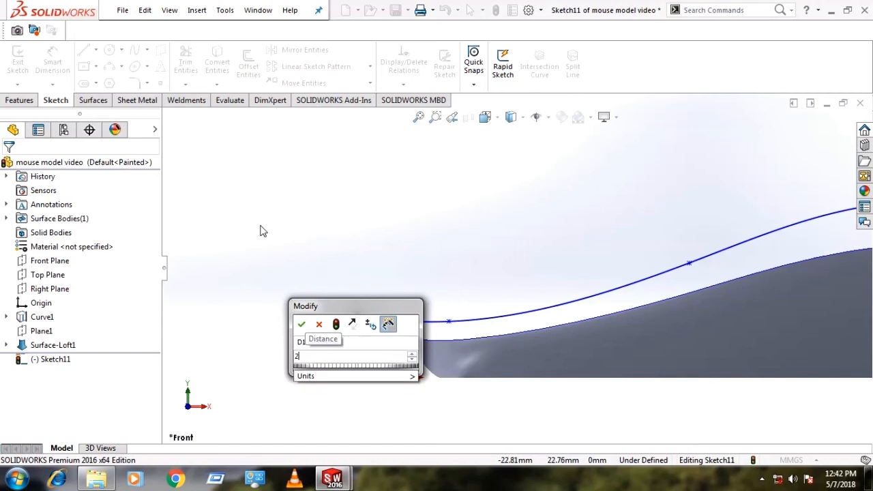
text(.5)
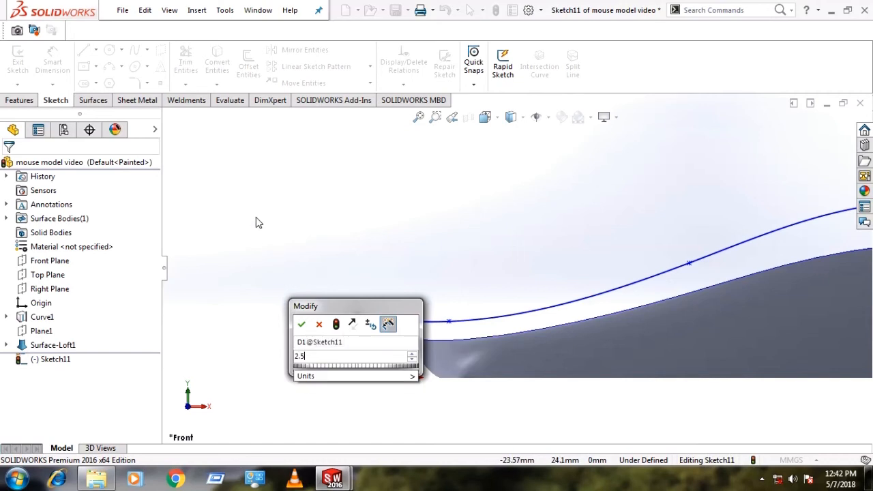
click(302, 322)
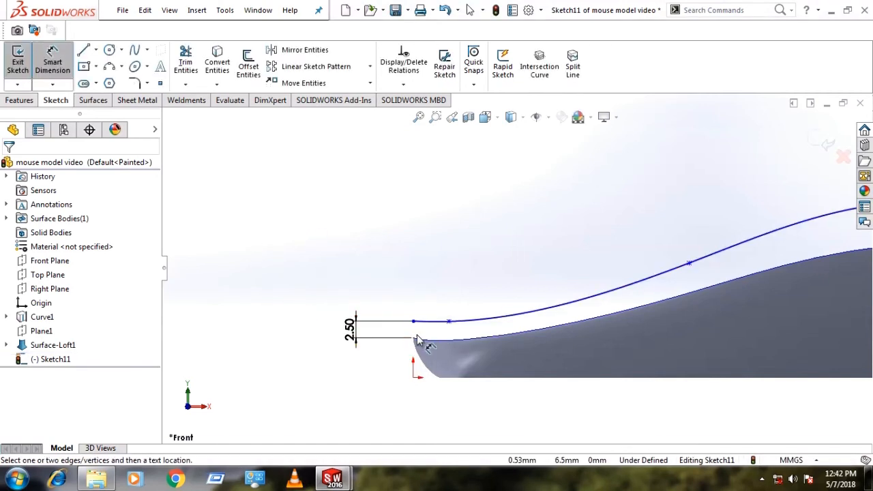
mouse_move(418, 341)
middle_down()
mouse_move(424, 385)
mouse_move(448, 407)
mouse_move(444, 396)
middle_up()
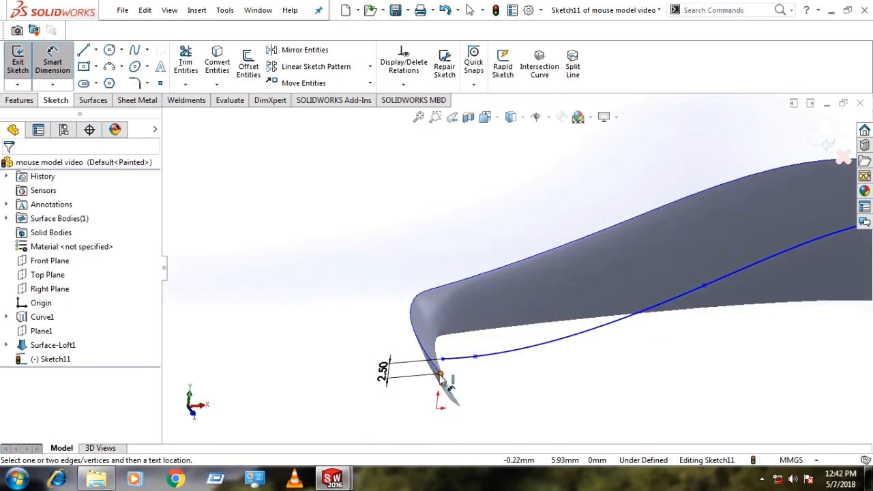
click(442, 374)
click(443, 358)
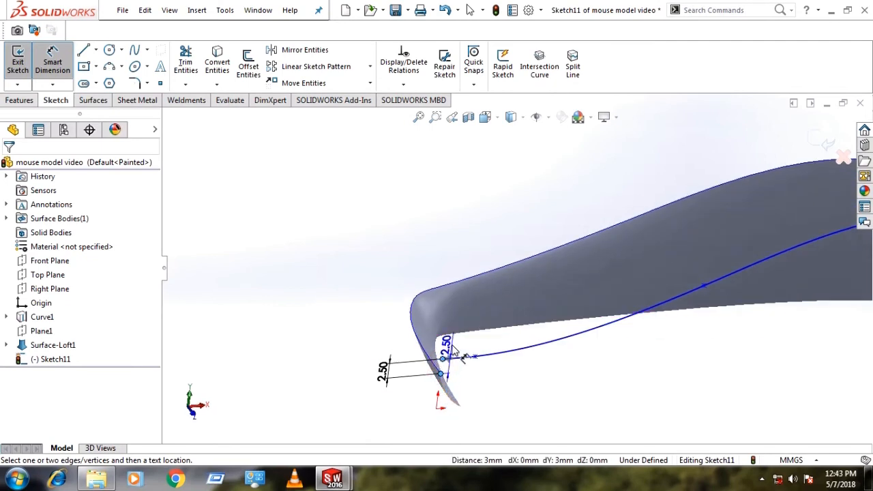
key(Escape)
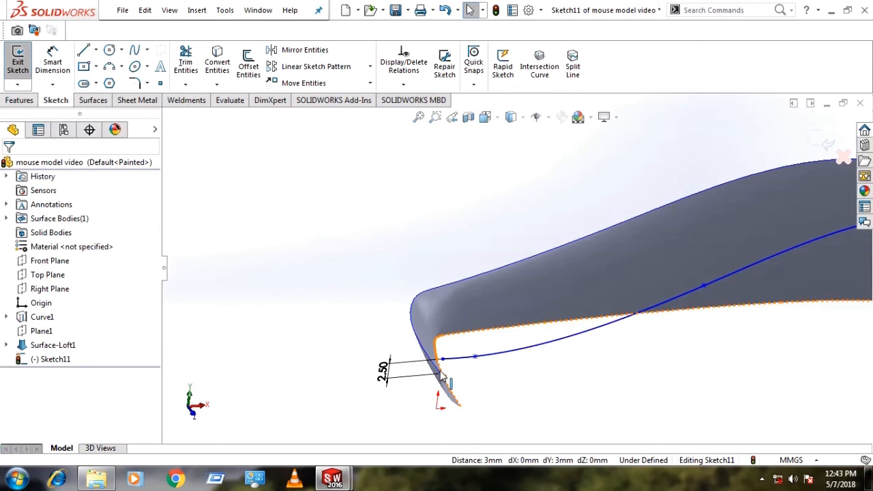
- Add a vertical relation between the spline's front endpoint and the front upper corner of the lofted surface
ctrl+click(441, 376)
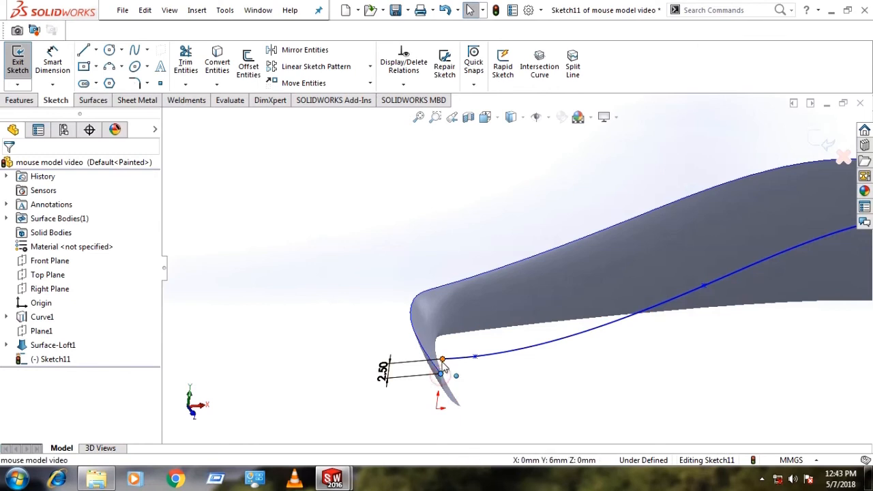
ctrl+click(443, 361)
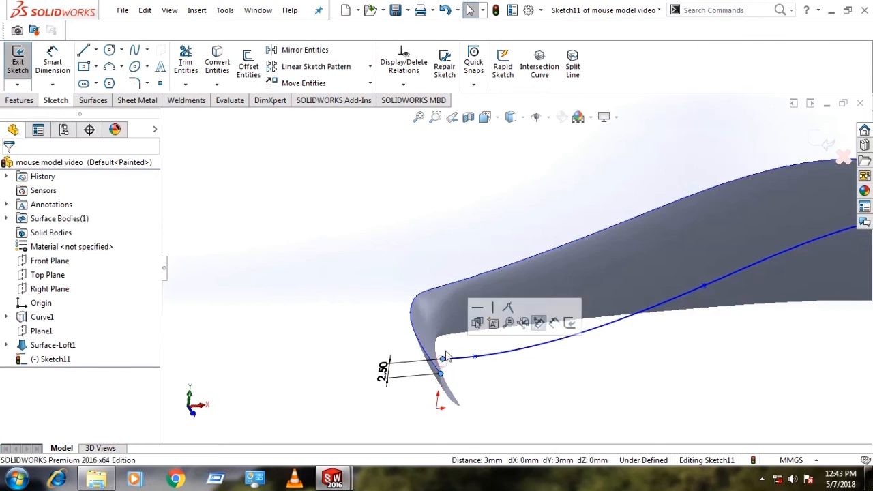
click(493, 308)
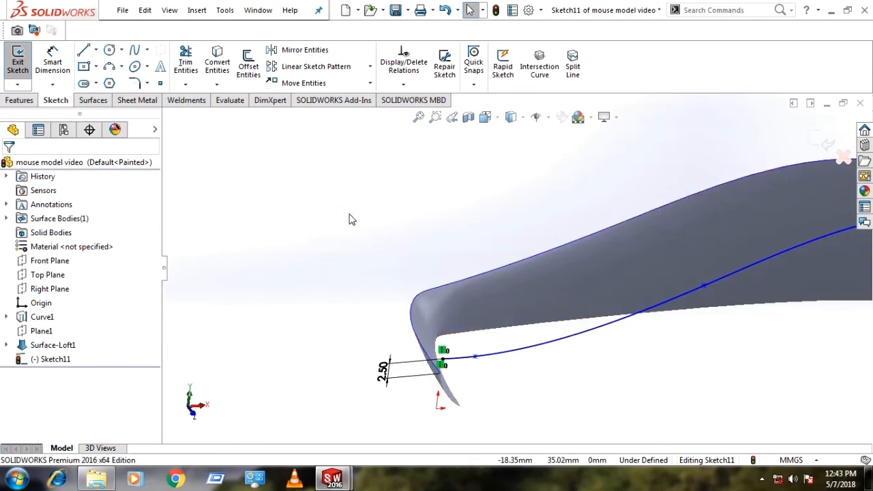
- Dimension the spline's rear endpoint 10 mm from the rear upper corner of the lofted surface
key(ctrl+1)
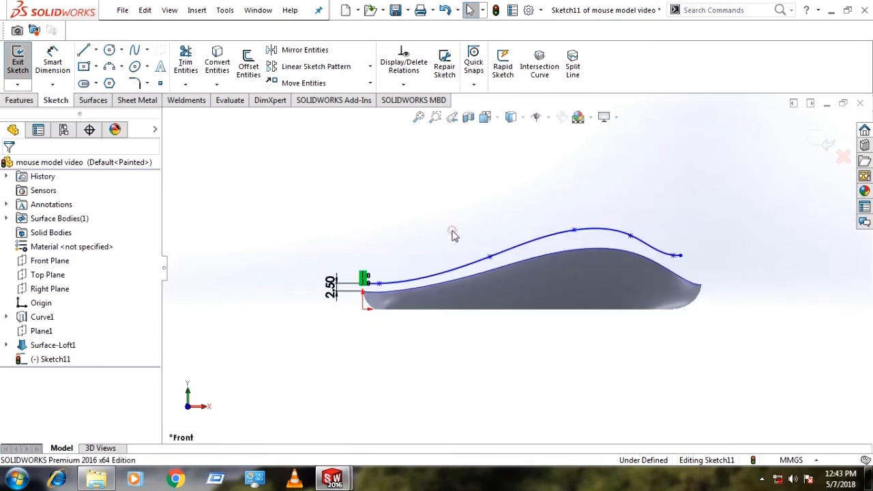
scroll(452, 235, up, 5)
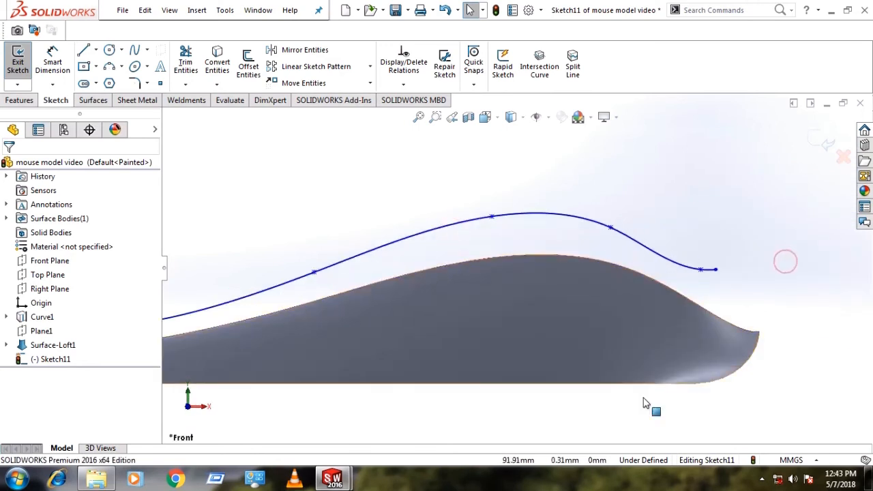
click(65, 67)
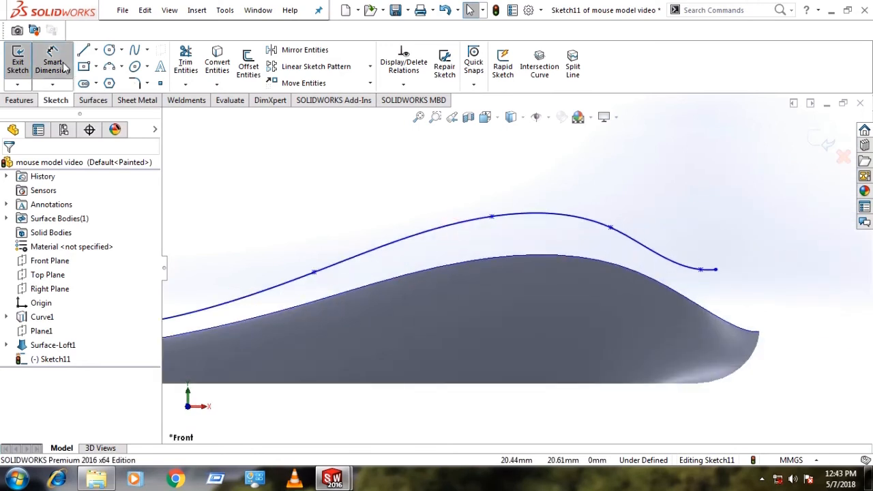
click(759, 333)
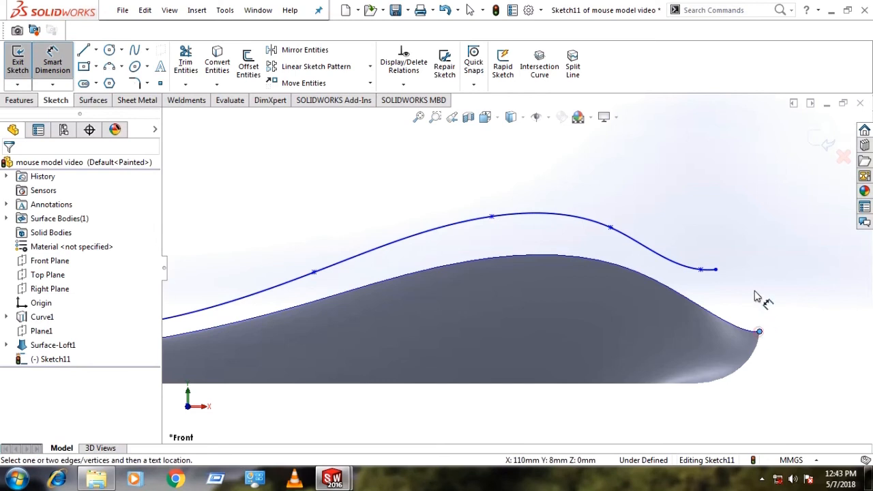
click(714, 270)
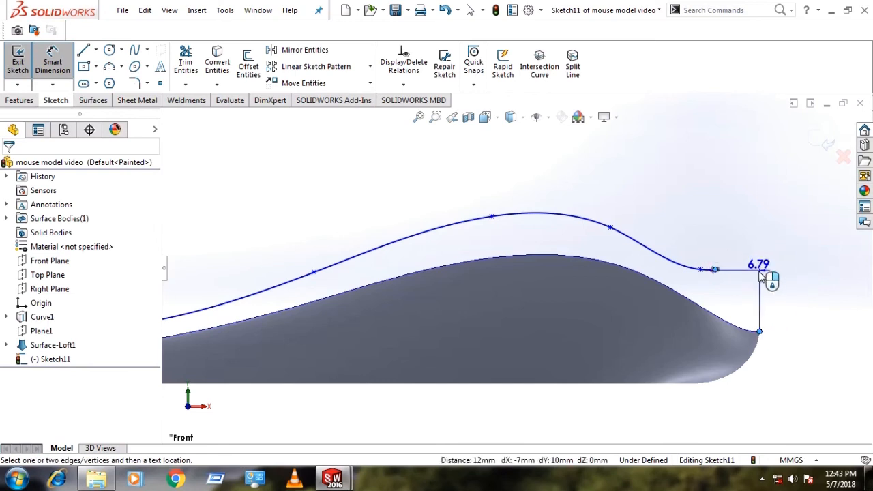
click(761, 277)
text(140)
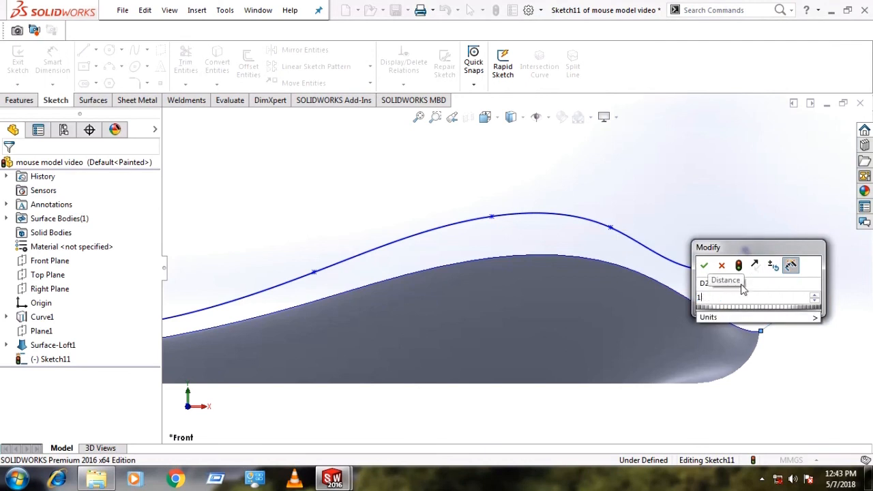
click(704, 265)
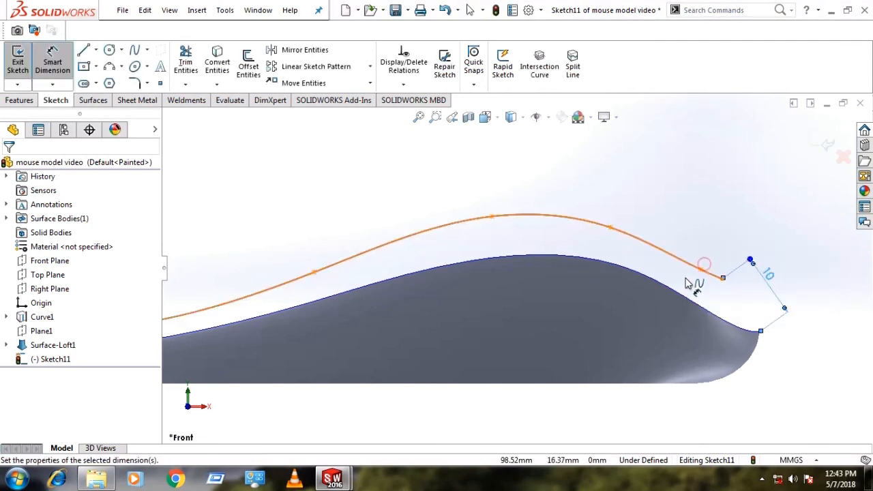
- Display the control polygon of the spline above the lofted surface
key(z)
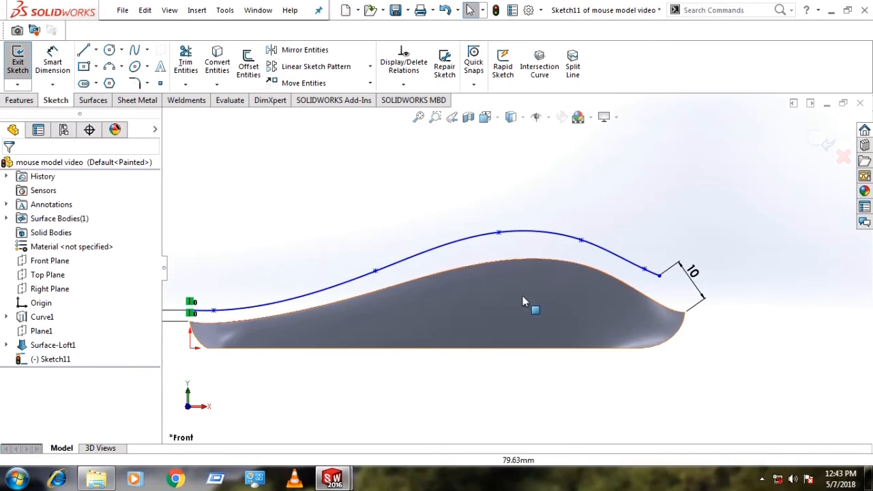
right_click(432, 254)
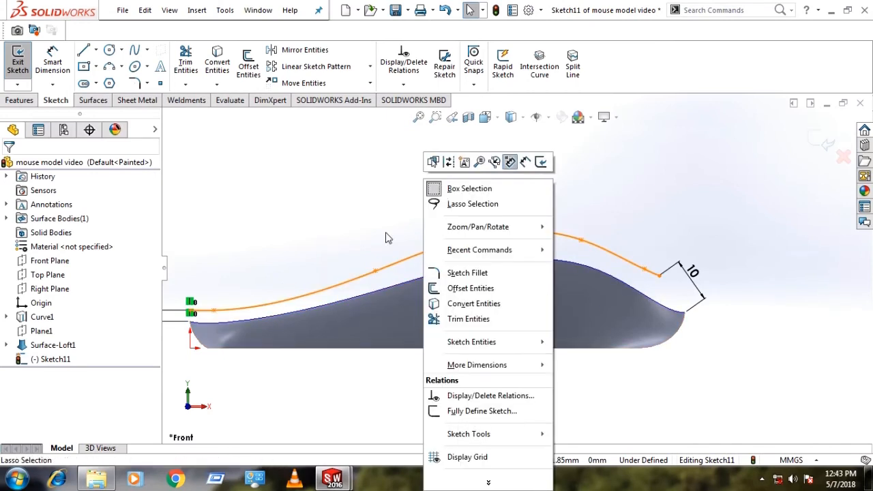
click(382, 276)
right_click(382, 276)
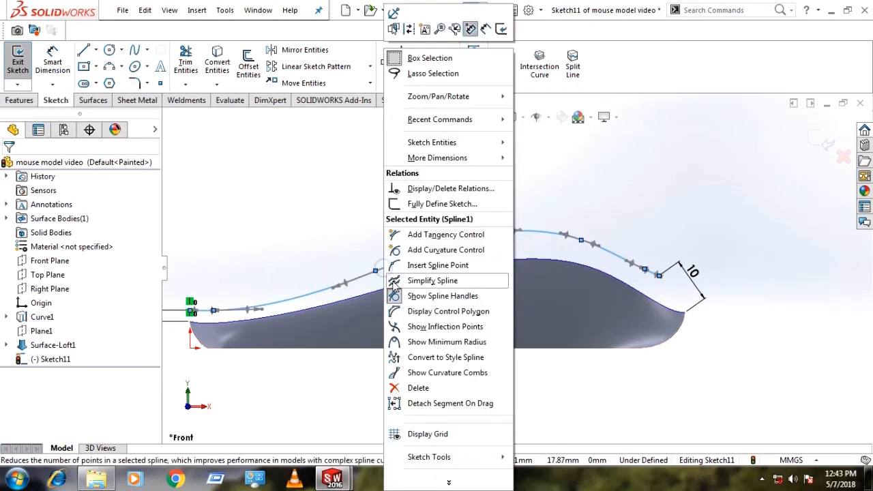
click(409, 311)
click(392, 442)
- Adjust the spline's rear end handle so the curve levels out smoothly into its rear endpoint
scroll(672, 216, down, 3)
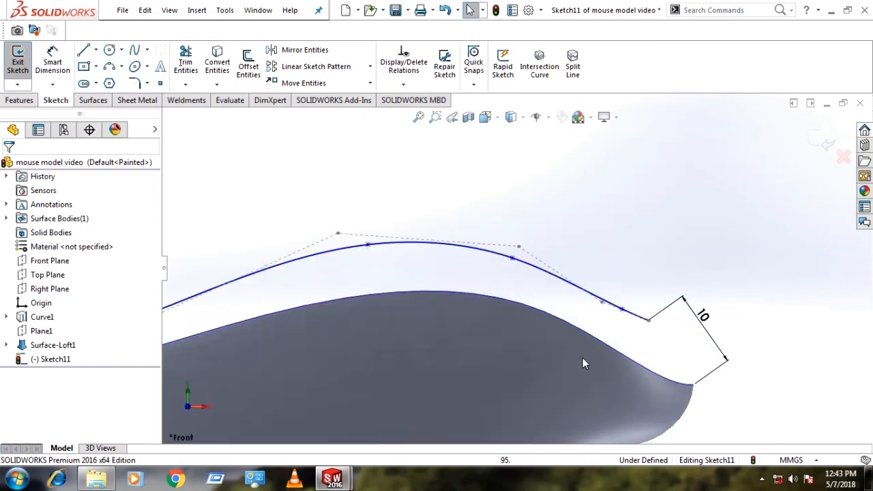
click(631, 322)
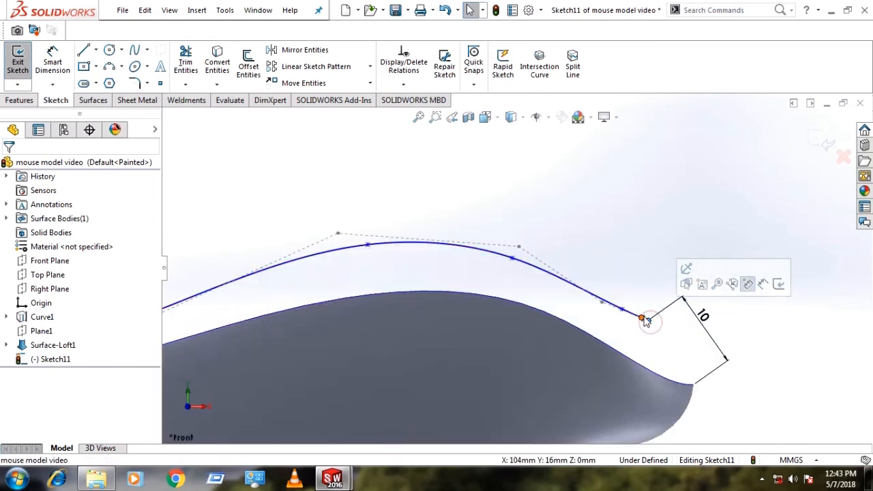
scroll(645, 319, down, 3)
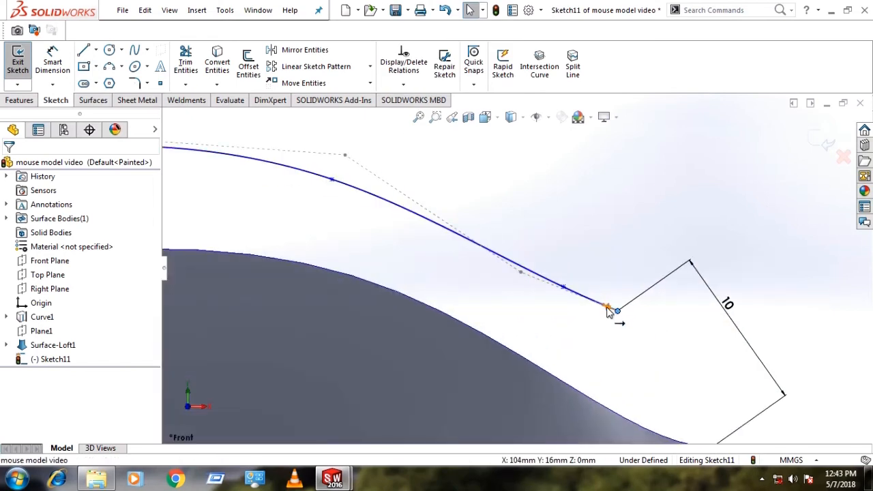
scroll(607, 311, down, 3)
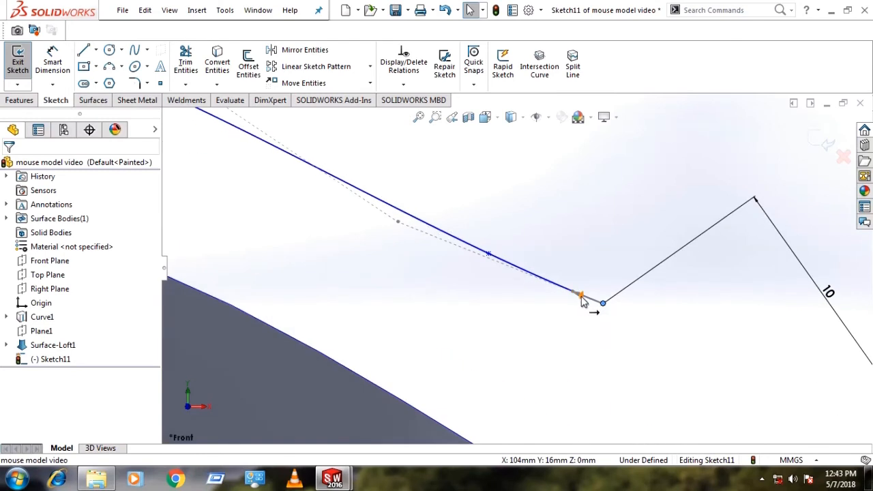
drag(582, 302, 582, 304)
scroll(571, 352, up, 5)
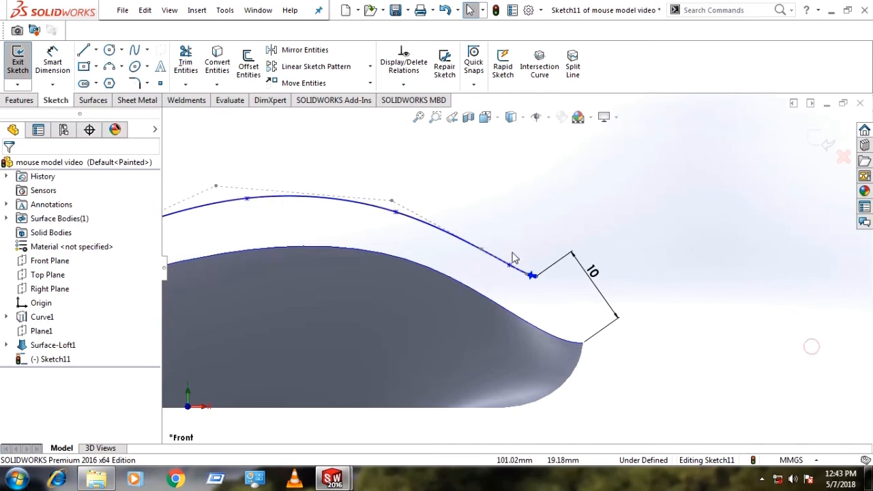
scroll(524, 272, down, 5)
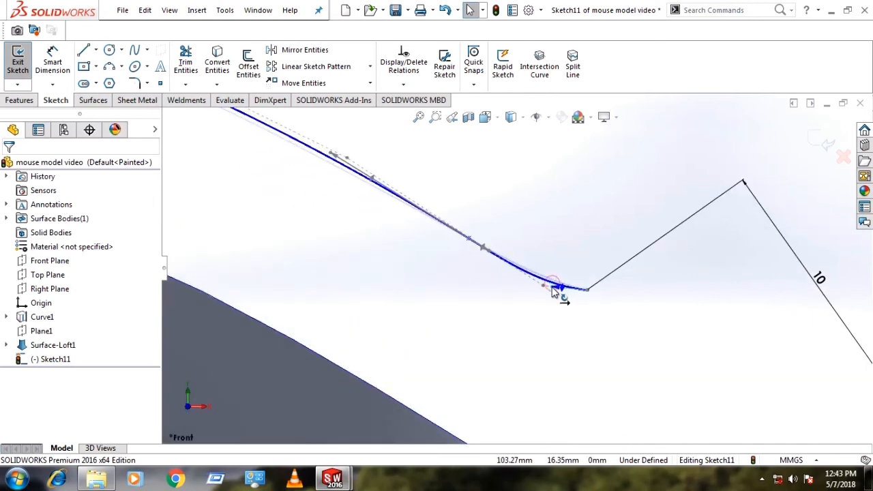
scroll(539, 331, up, 4)
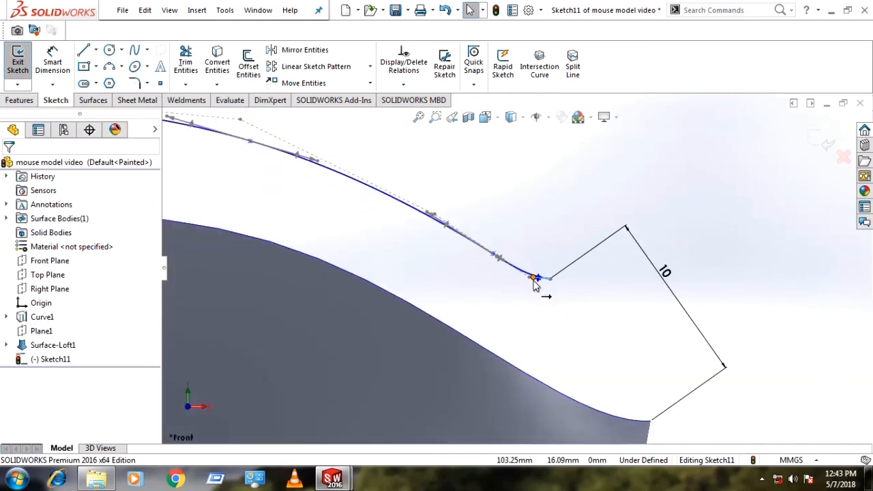
drag(534, 279, 534, 278)
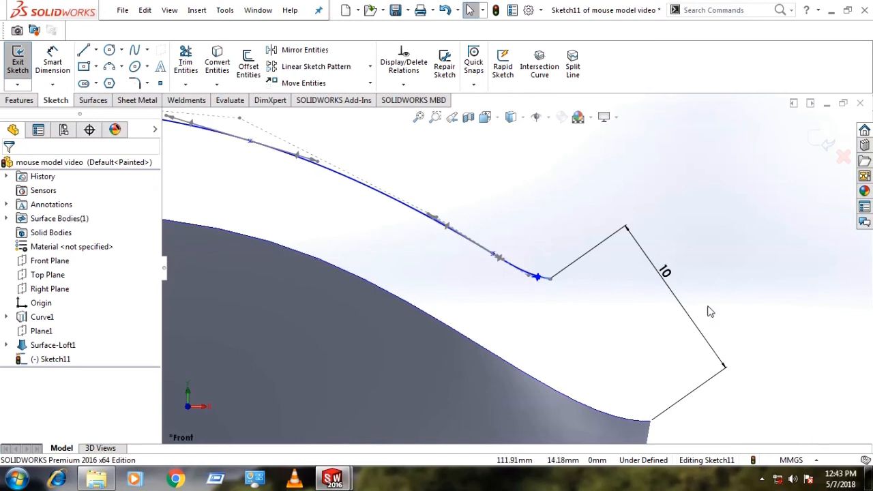
click(721, 266)
scroll(730, 303, up, 3)
scroll(375, 248, up, 4)
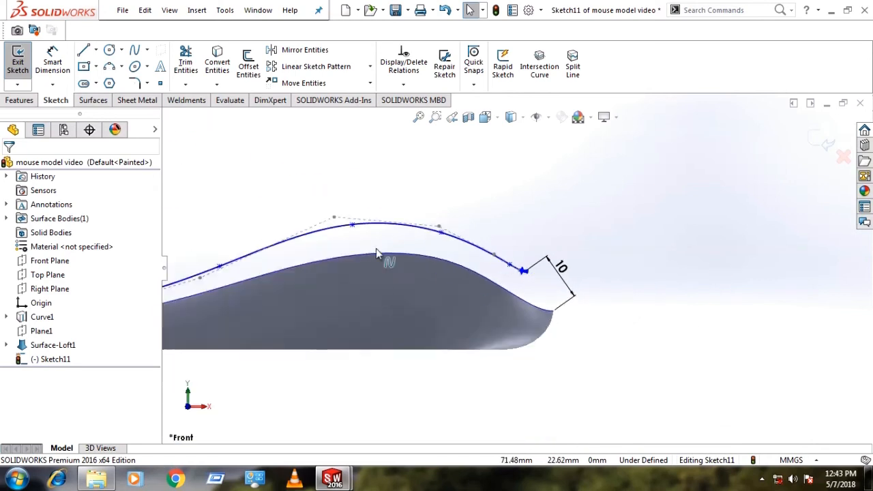
scroll(314, 266, down, 3)
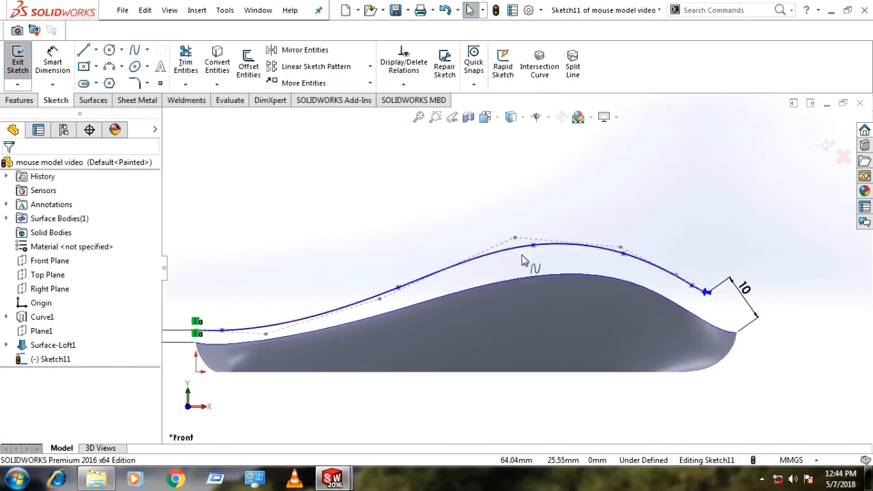
click(57, 62)
click(547, 275)
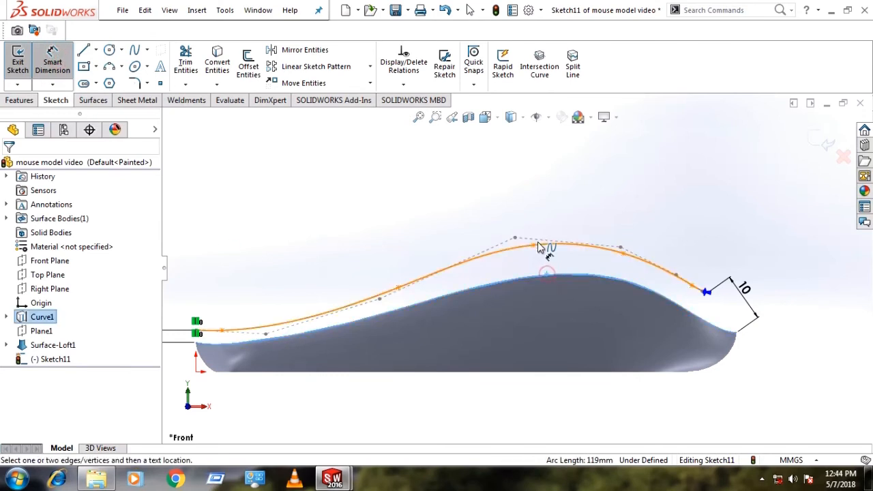
click(533, 245)
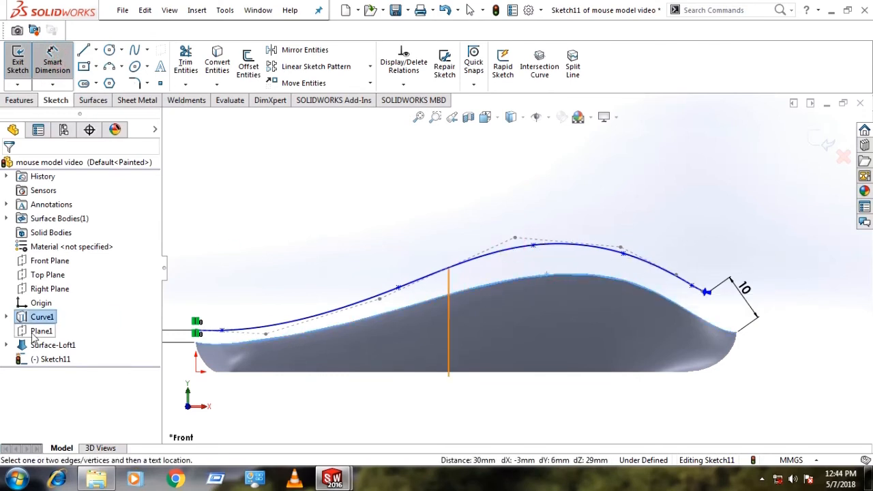
- Show Sketch6, the side-profile sketch contained in Curve1
click(6, 316)
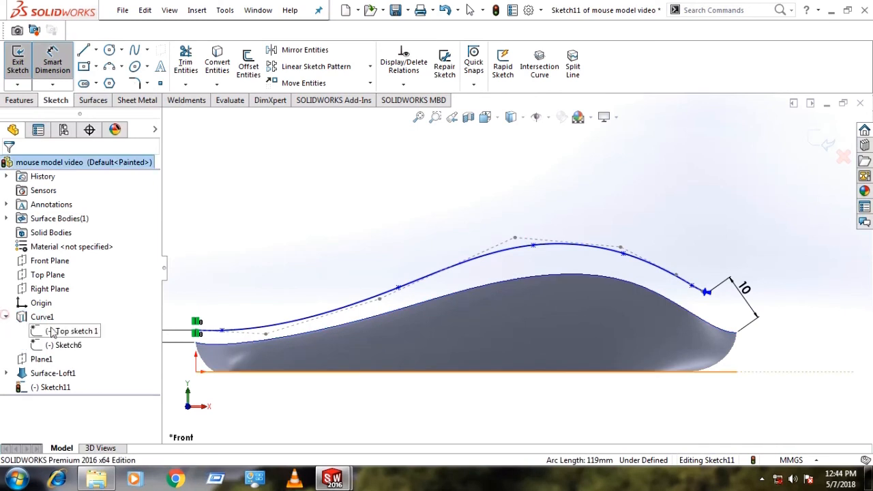
click(60, 346)
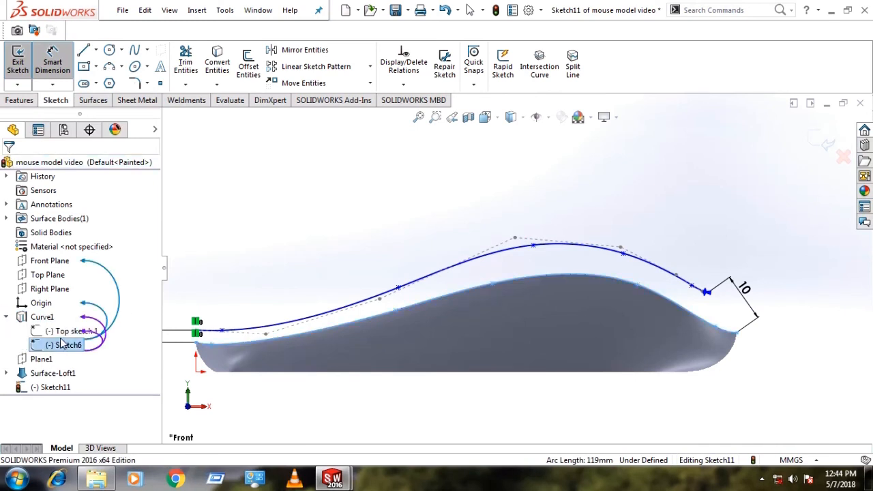
right_click(69, 348)
click(79, 299)
click(426, 149)
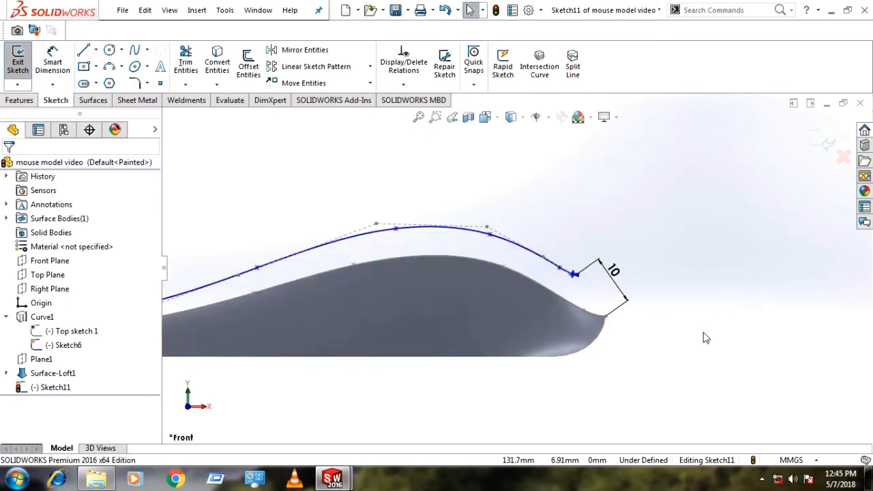
- Exit the spline sketch and examine both profile curves against the lofted surface from several angles
scroll(703, 332, up, 4)
click(609, 318)
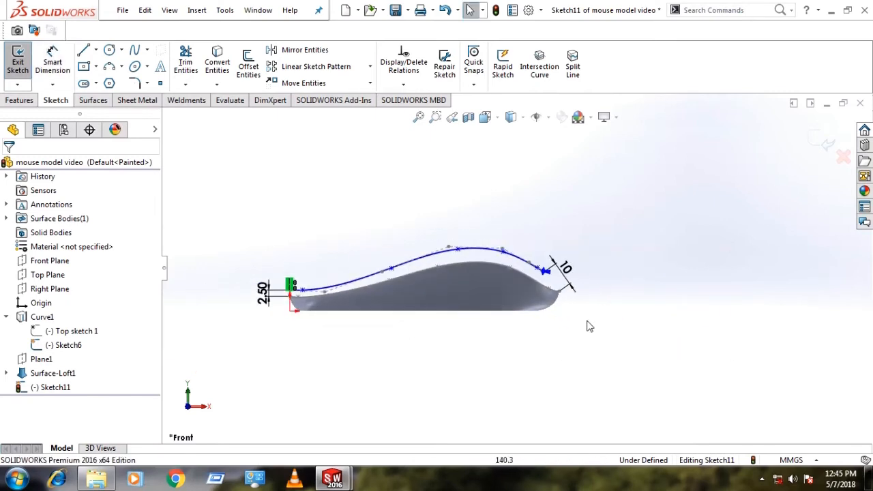
click(821, 142)
middle_drag(354, 225, 542, 379)
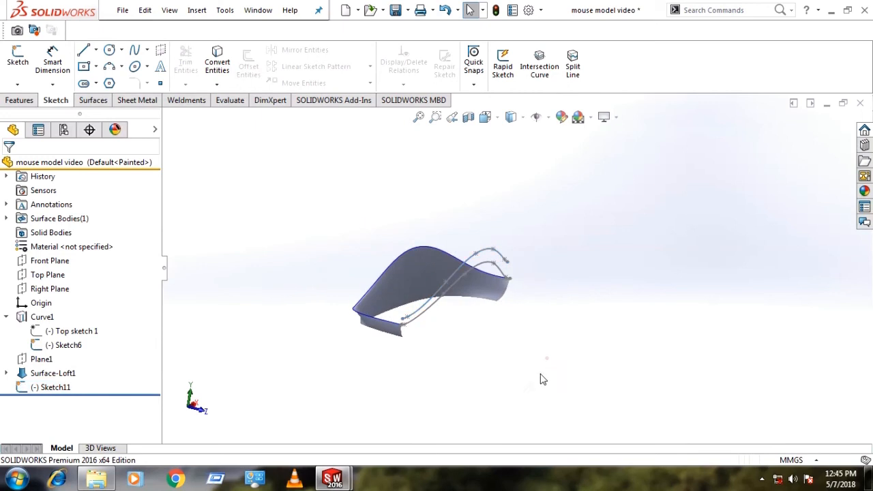
middle_drag(403, 357, 412, 348)
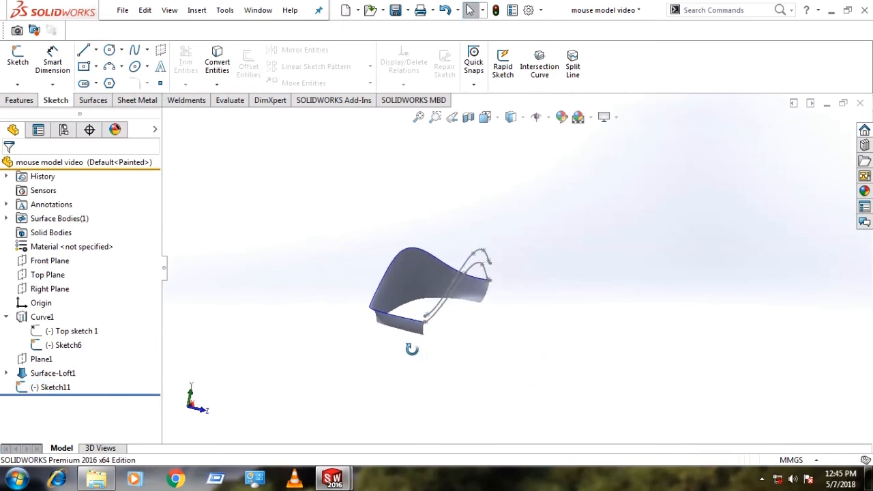
middle_drag(489, 388, 449, 371)
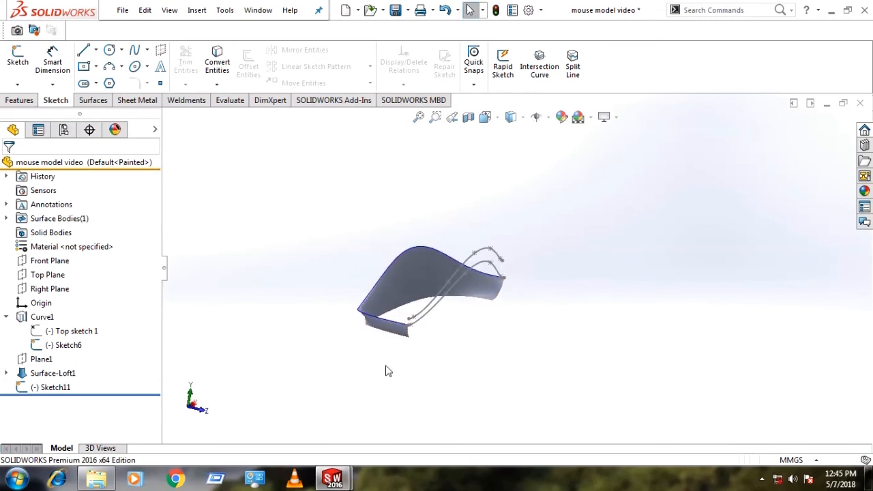
middle_drag(443, 273, 387, 386)
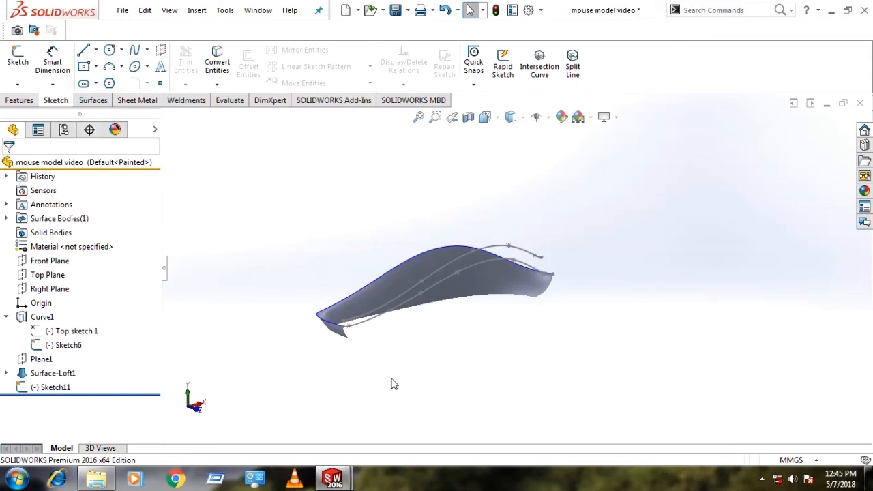
middle_drag(392, 382, 341, 284)
scroll(336, 275, down, 3)
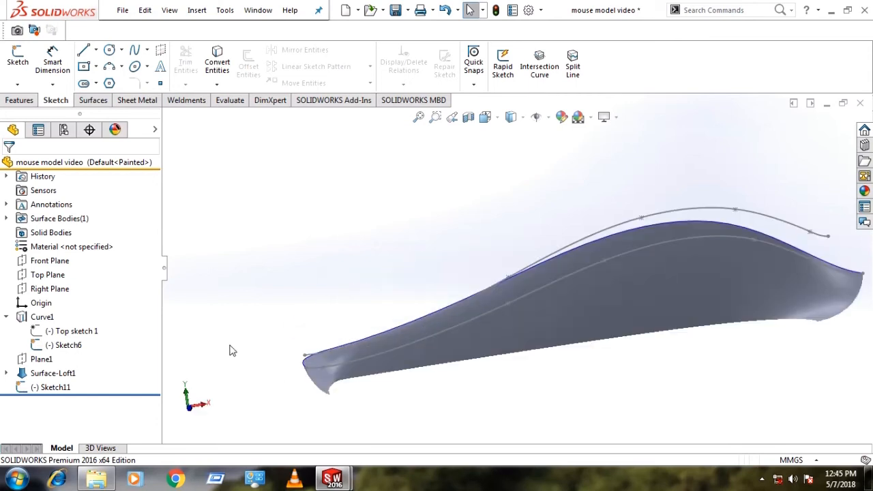
- Start a new sketch on the Front Plane and view it from the front
click(18, 58)
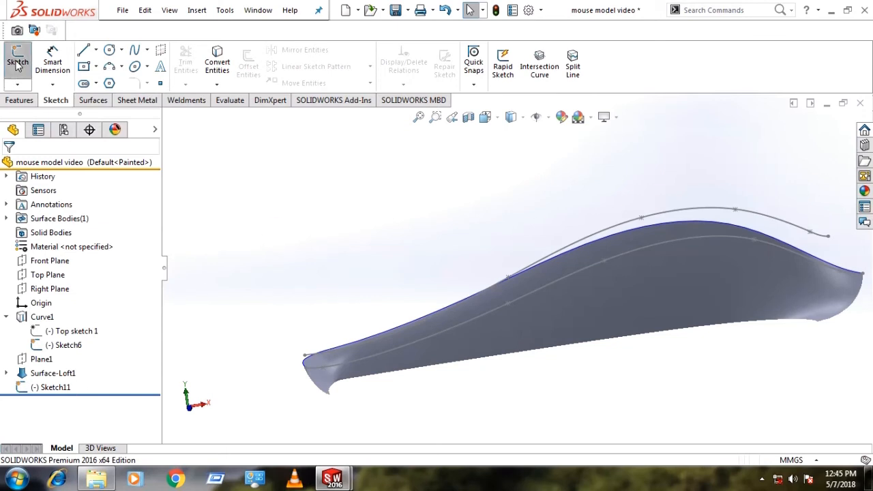
click(19, 100)
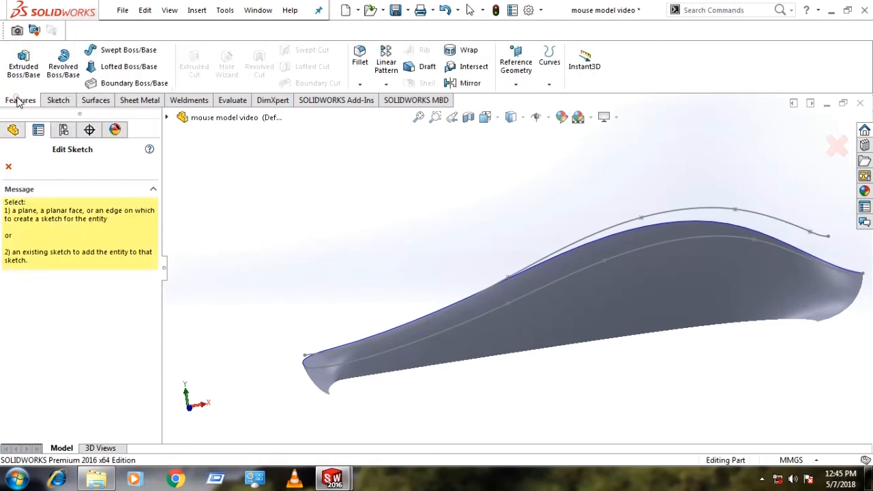
click(56, 100)
click(166, 117)
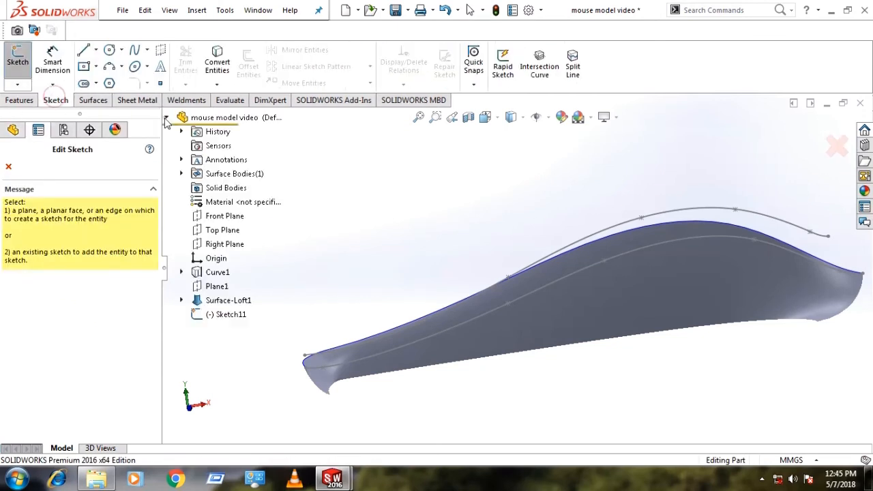
click(215, 214)
key(ctrl+7)
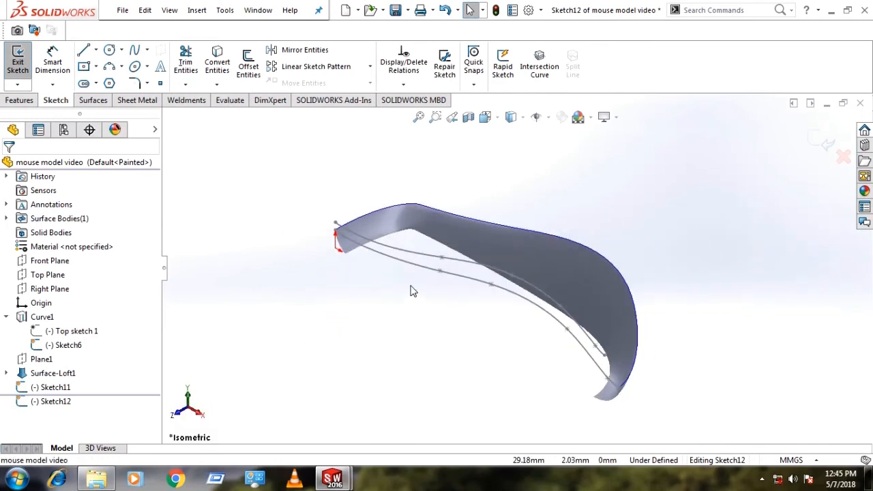
key(ctrl+1)
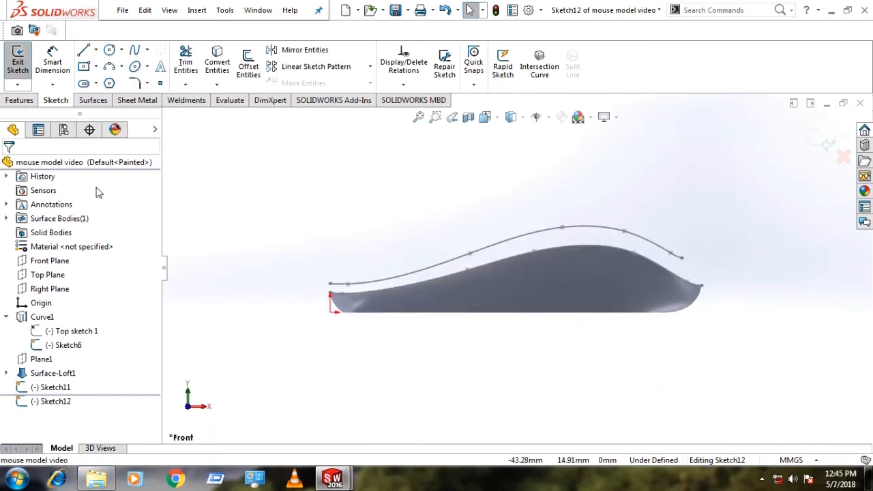
- Draw a four-point spline arching above the existing curves, from the upper curve's front endpoint to the lofted surface's rear tip
click(134, 54)
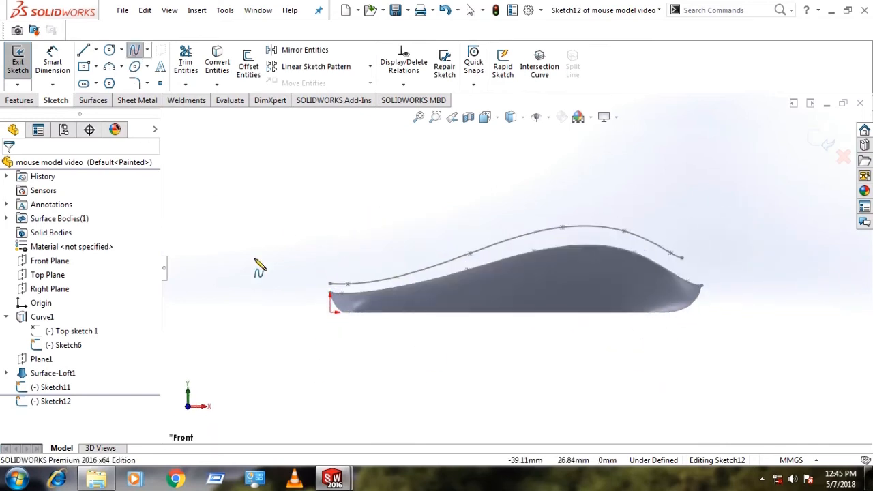
click(330, 283)
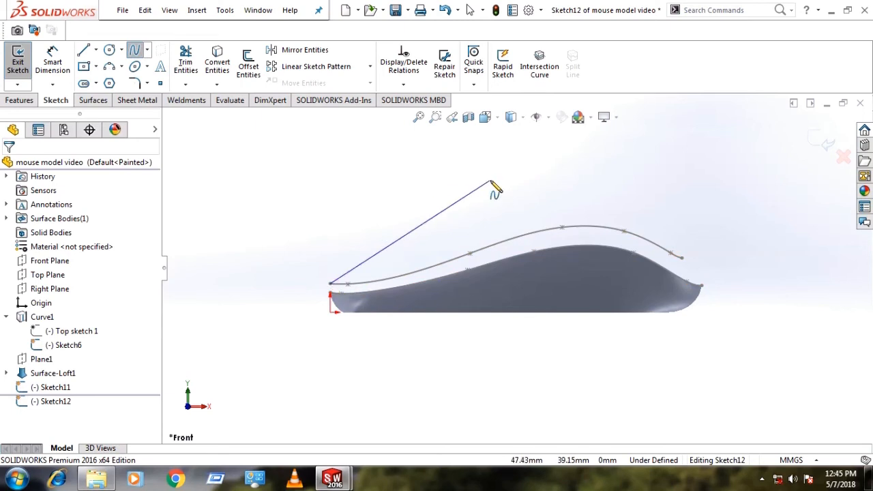
click(533, 195)
click(602, 182)
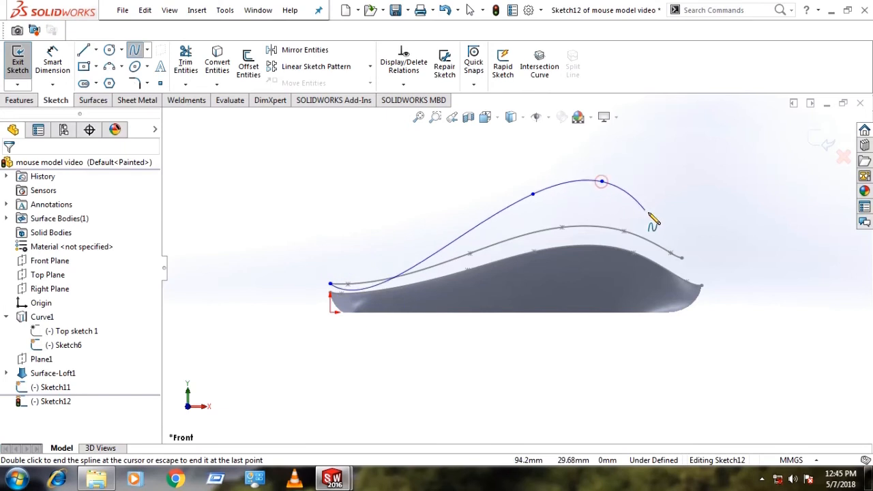
double_click(702, 287)
key(Escape)
- Steepen the new spline's front end handle, display its control polygon, and reshape the crest with a polygon point
click(387, 266)
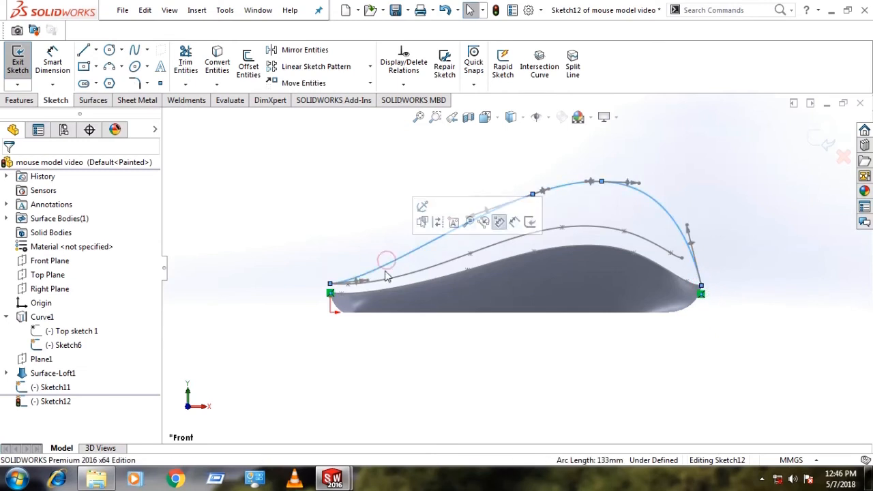
drag(356, 280, 353, 270)
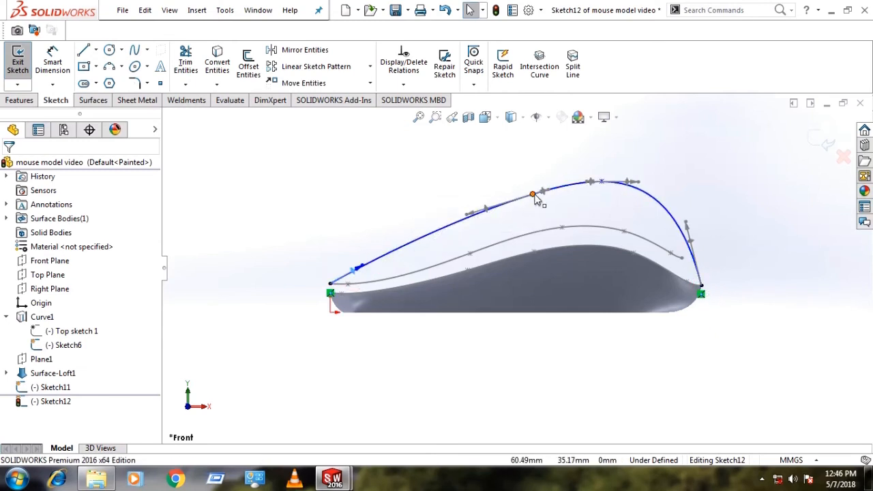
right_click(578, 191)
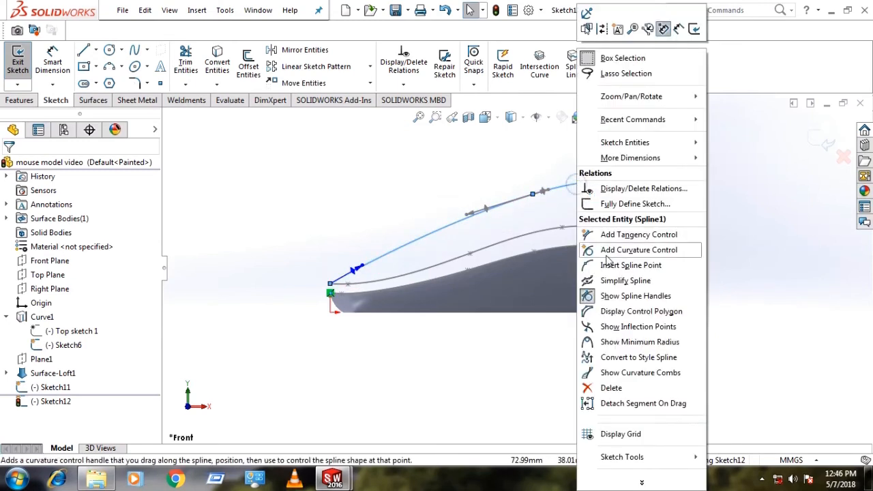
click(615, 311)
drag(540, 179, 634, 175)
click(795, 240)
- Make the new spline coincident with the rear endpoint of the Sketch11 curve
scroll(666, 258, down, 4)
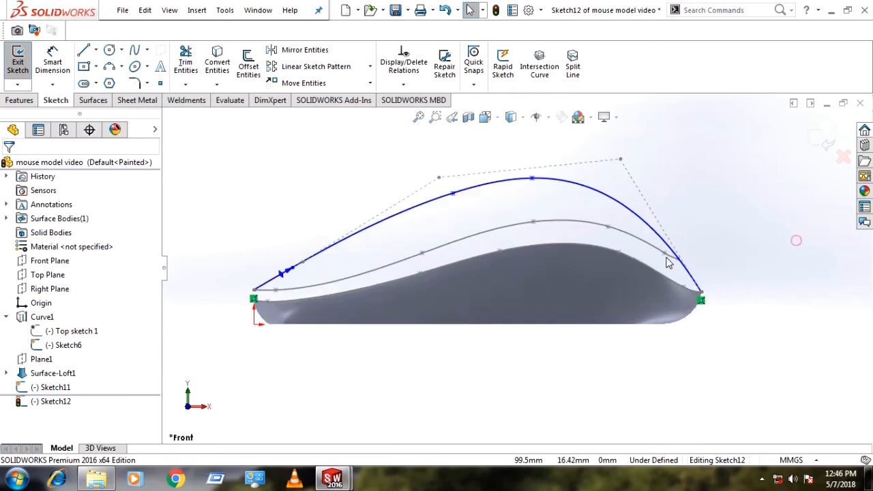
click(659, 263)
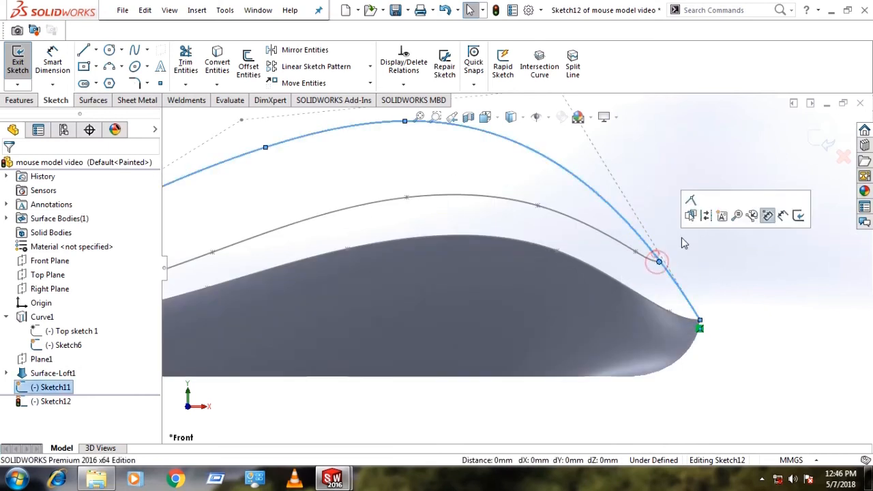
click(680, 203)
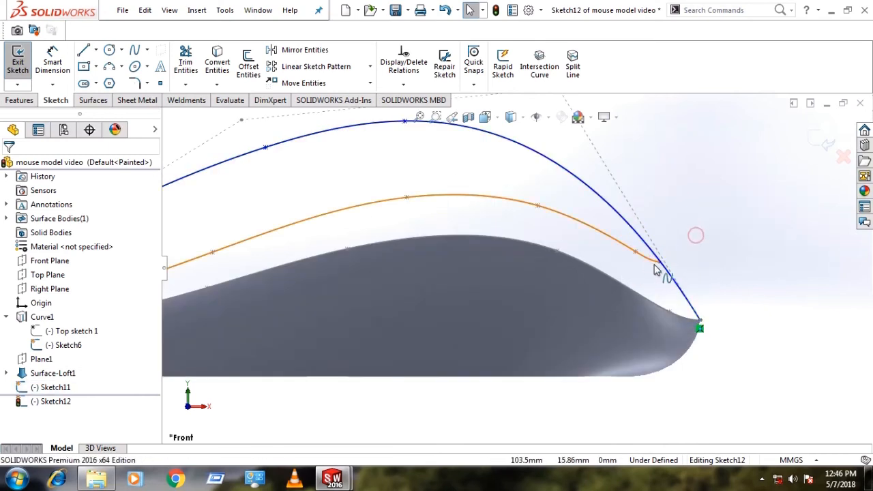
click(657, 262)
ctrl+click(653, 255)
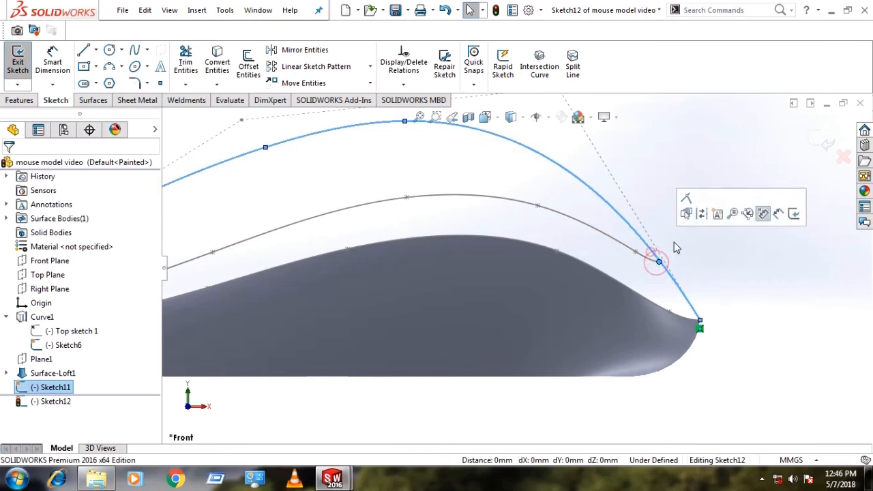
click(685, 200)
click(742, 286)
- Examine the new spline against the lower curve and lofted surface from front and back, including its rear end up close
scroll(740, 288, up, 4)
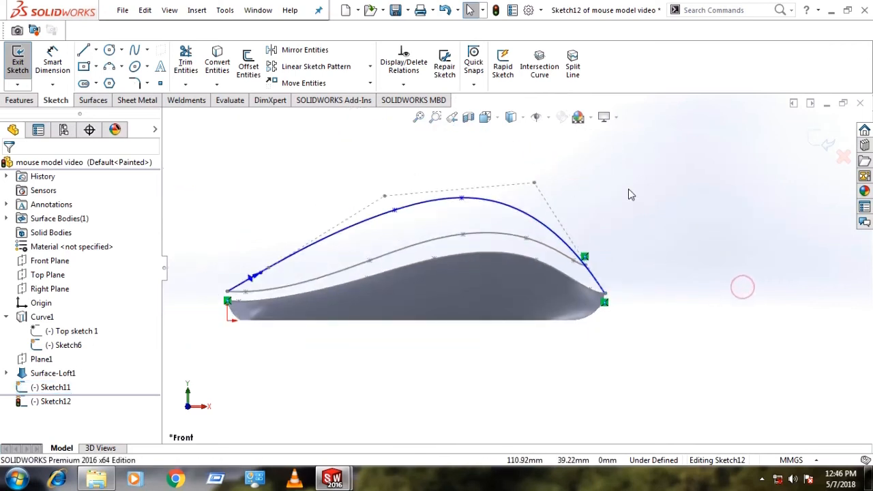
scroll(617, 208, up, 1)
key(ctrl+2)
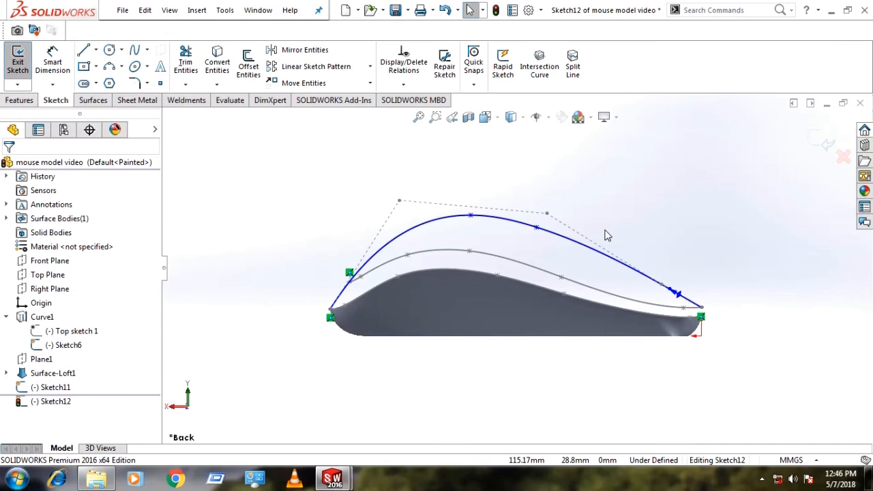
key(ctrl+1)
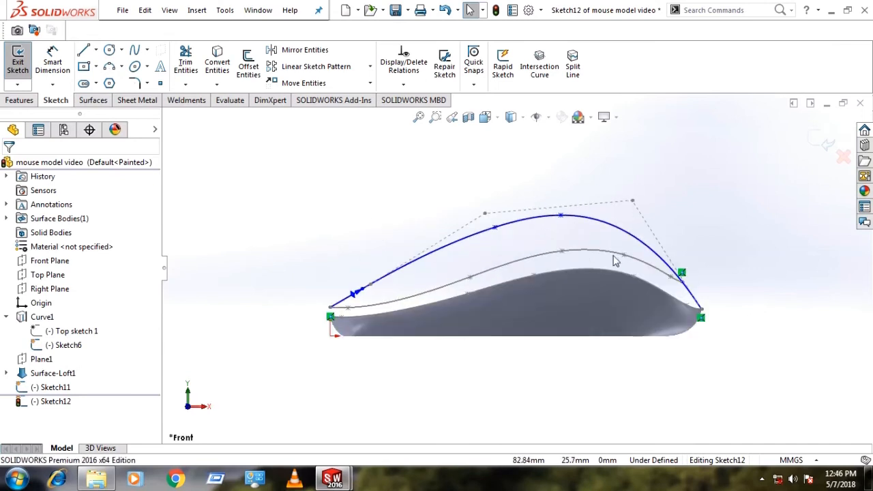
scroll(648, 265, down, 2)
scroll(637, 284, up, 2)
scroll(610, 311, down, 5)
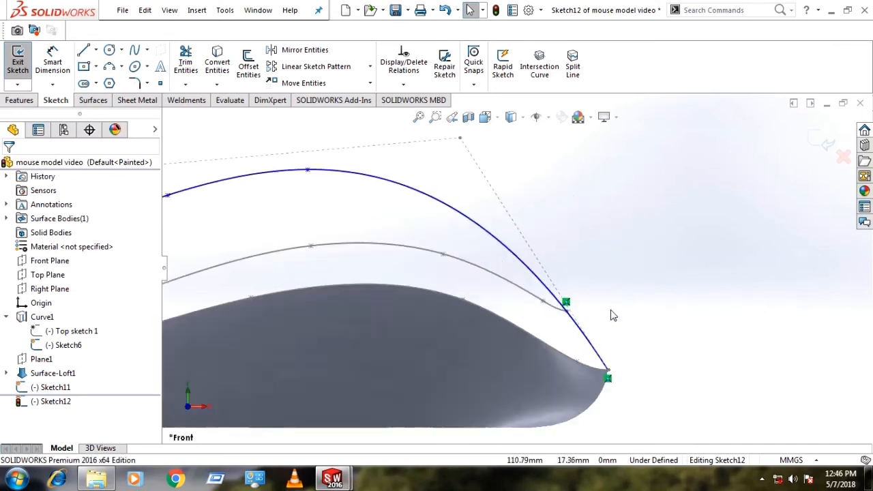
scroll(609, 366, up, 5)
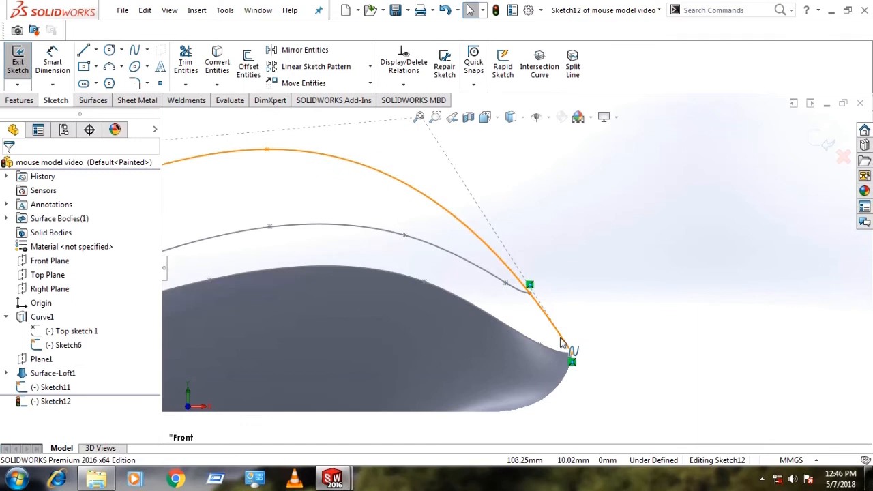
- Fix the spline's tangency at the surface's rear tip with a slight adjustment of its end handle
click(566, 346)
scroll(503, 285, down, 4)
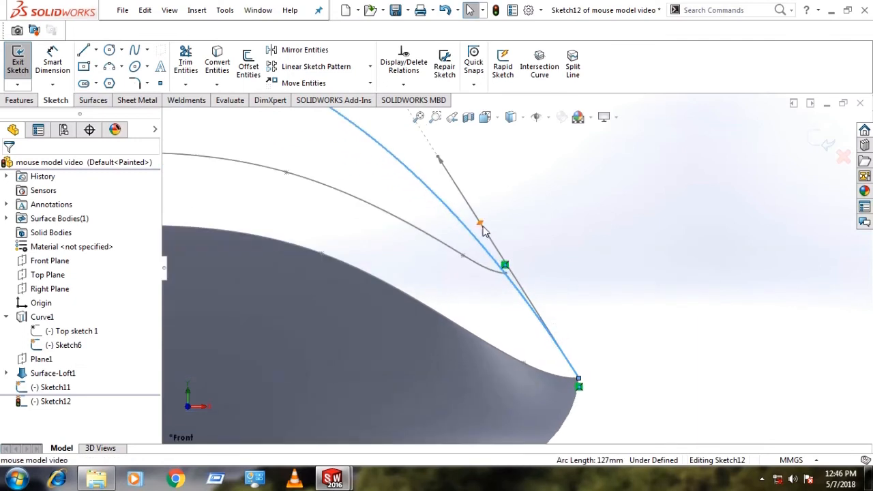
mouse_move(480, 223)
mouse_down()
mouse_move(485, 232)
mouse_move(479, 223)
mouse_up()
scroll(442, 314, up, 6)
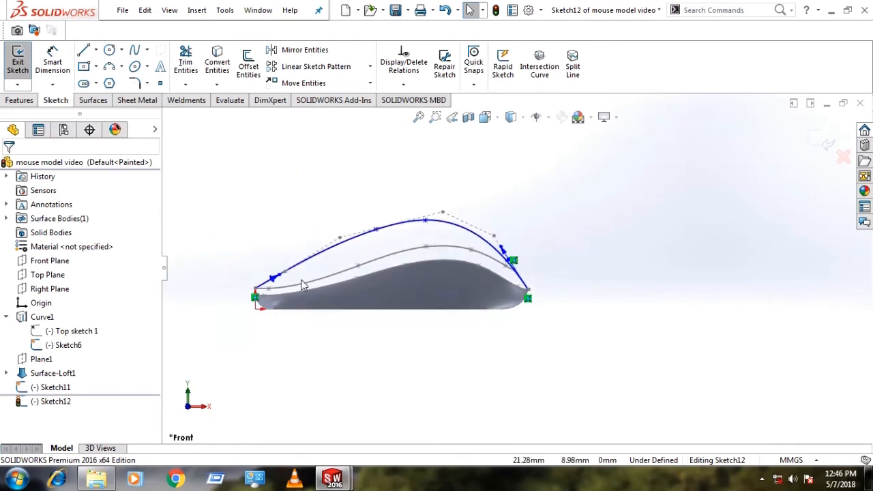
scroll(238, 282, down, 5)
scroll(496, 279, up, 4)
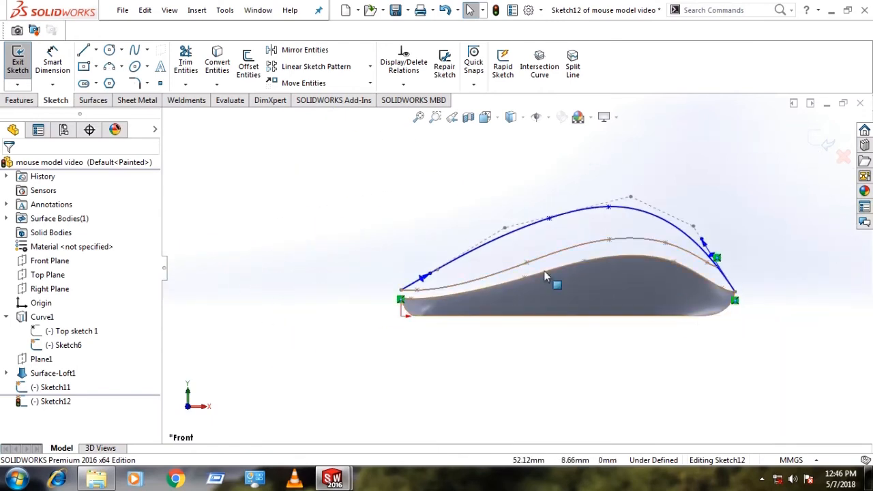
- Dimension the spline's crest point to 35 mm above the lofted surface's bottom edge
click(53, 61)
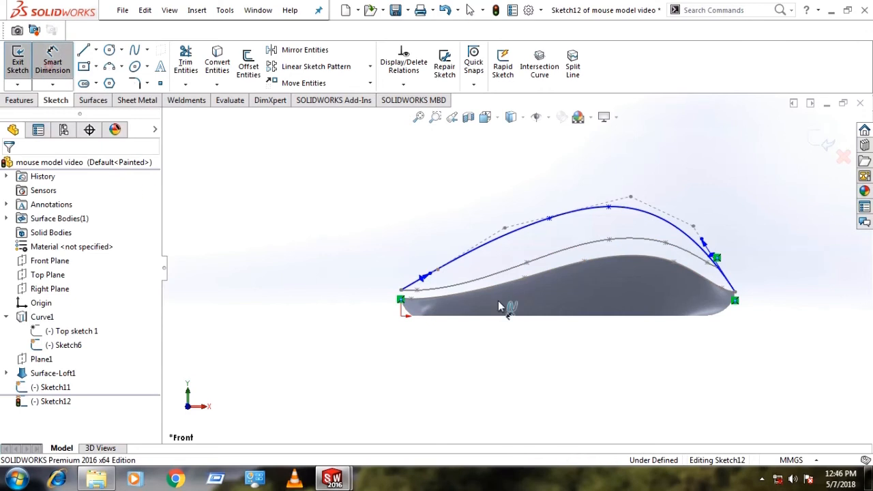
click(603, 315)
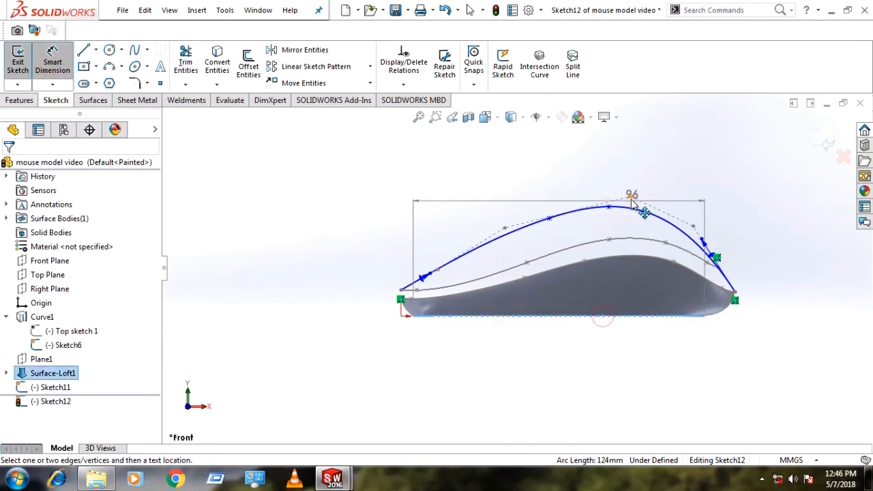
click(608, 206)
click(342, 194)
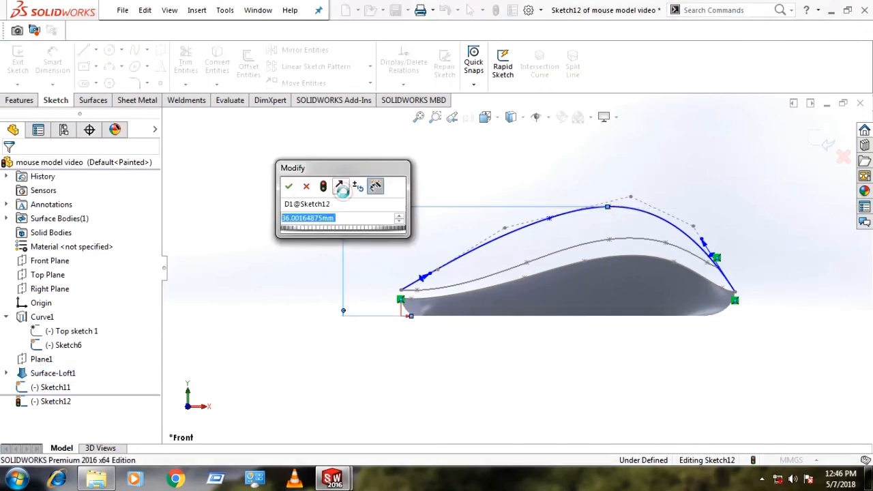
text(35)
key(Return)
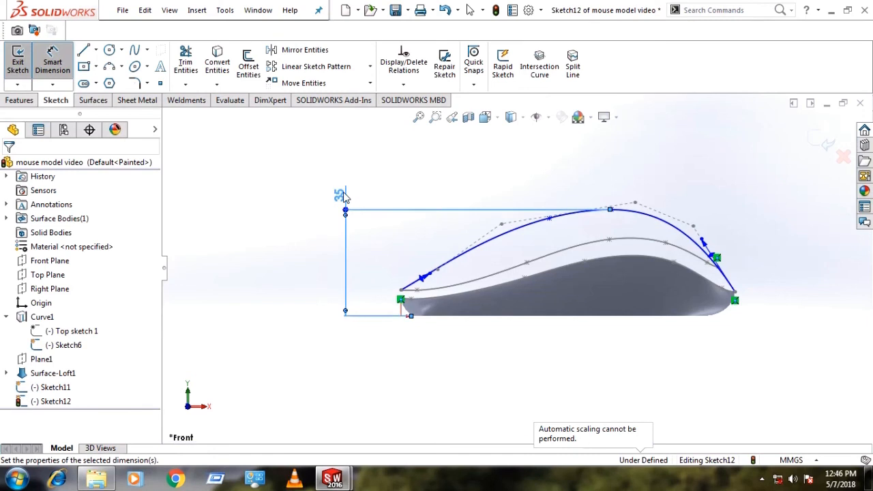
click(584, 162)
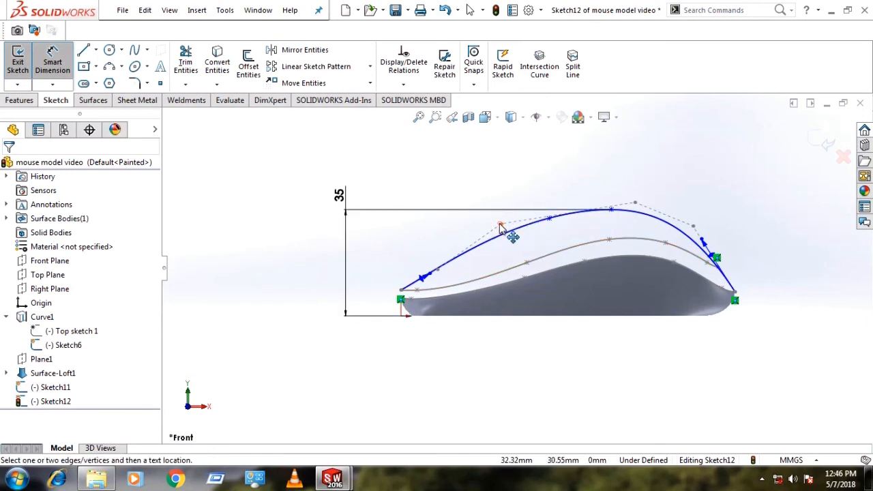
key(Escape)
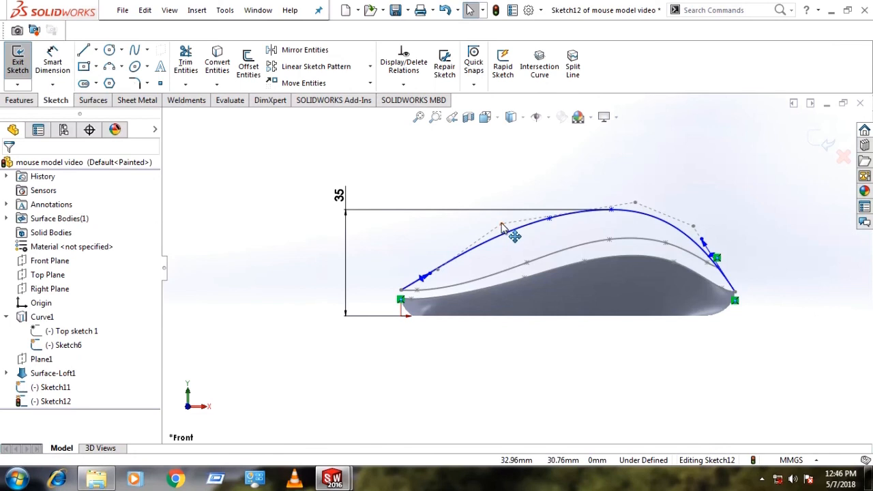
- Lower the control polygon point above the spline's front half to flatten the rise toward the crest
drag(501, 224, 497, 239)
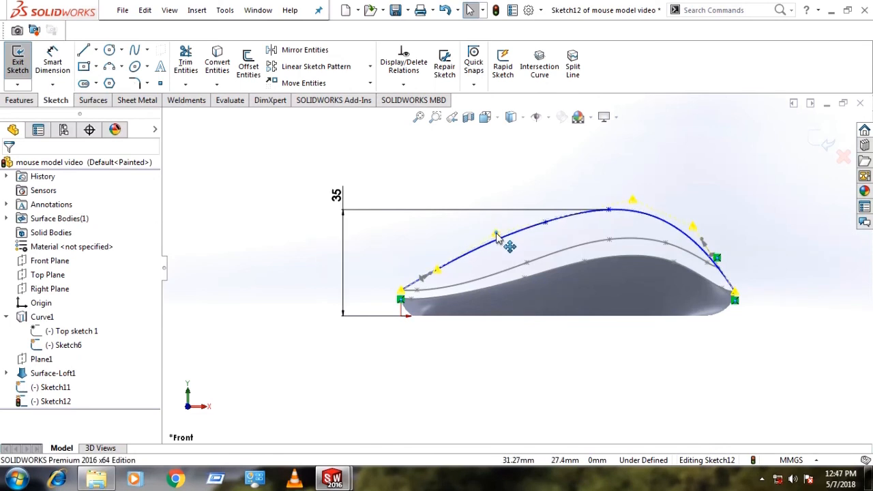
scroll(447, 289, down, 5)
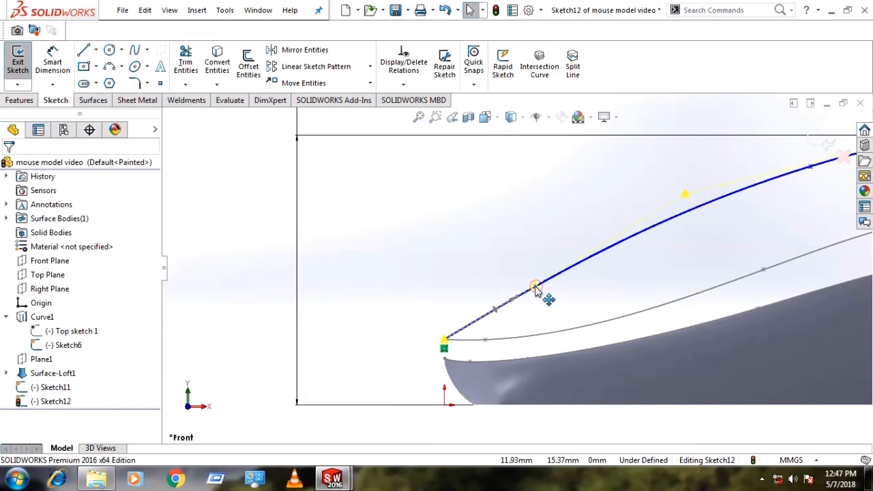
scroll(536, 291, up, 7)
scroll(689, 283, down, 3)
- Split the spline with Split Entities where it meets the rear endpoint of the Sketch11 curve
click(701, 10)
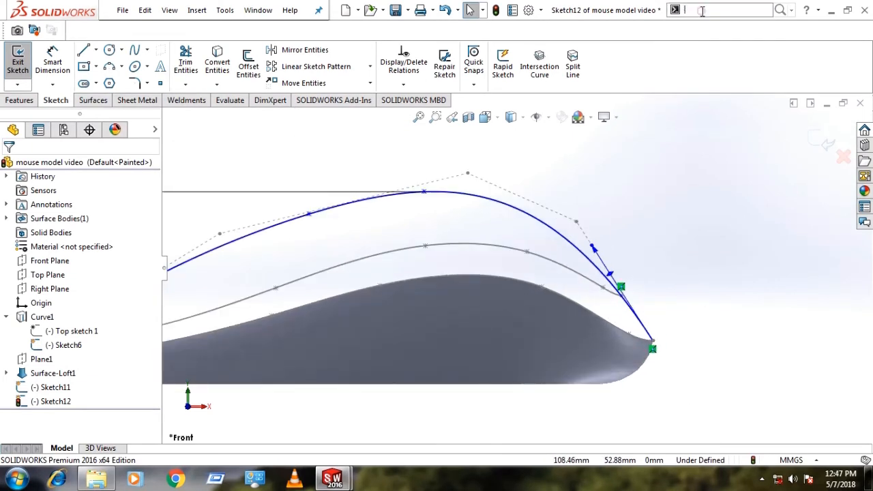
text(split)
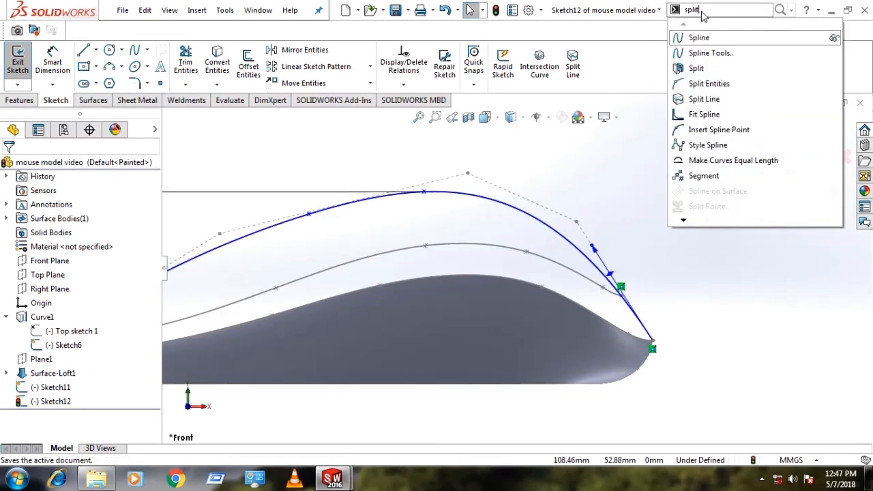
click(709, 42)
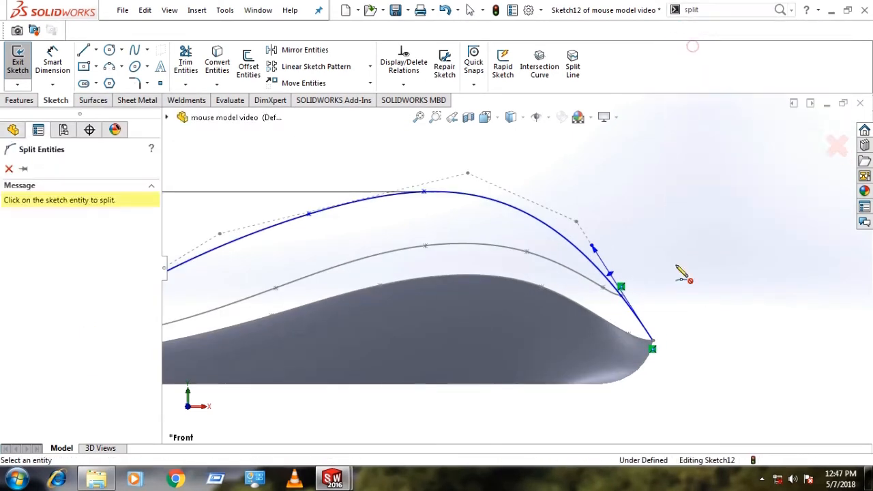
click(620, 295)
click(720, 14)
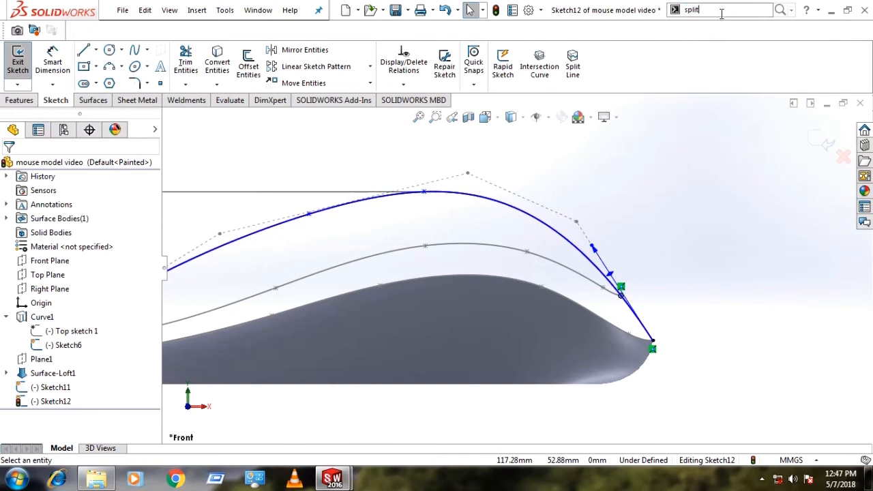
- Split the blue outer spline of the side profile at the end point of the middle grey curve
click(780, 10)
click(705, 25)
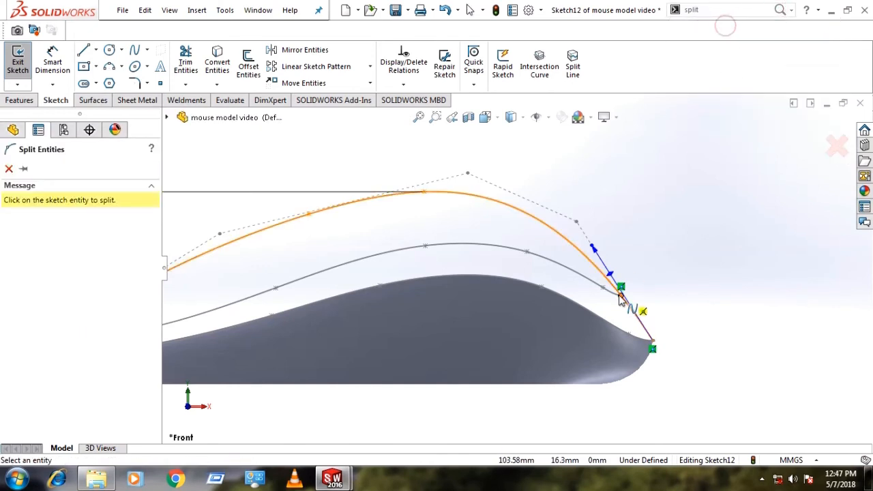
click(621, 299)
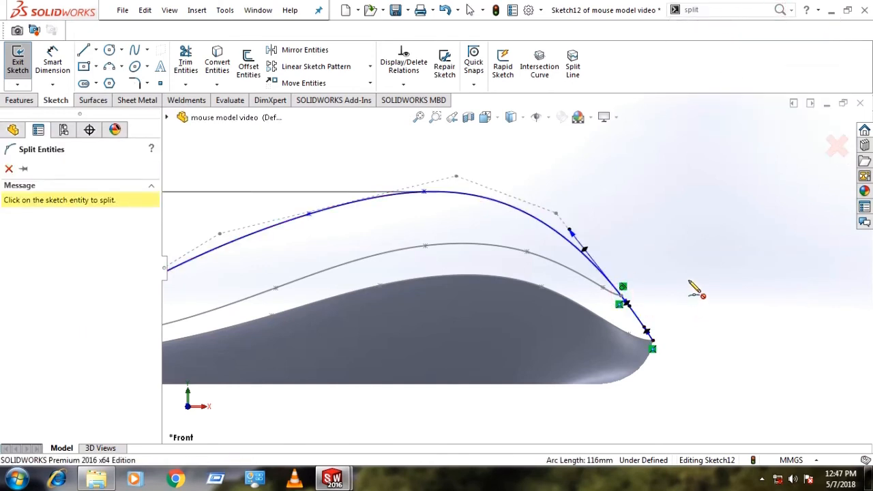
key(Escape)
- Convert the short lower segment of the split spline to construction geometry and exit the sketch
scroll(643, 311, down, 3)
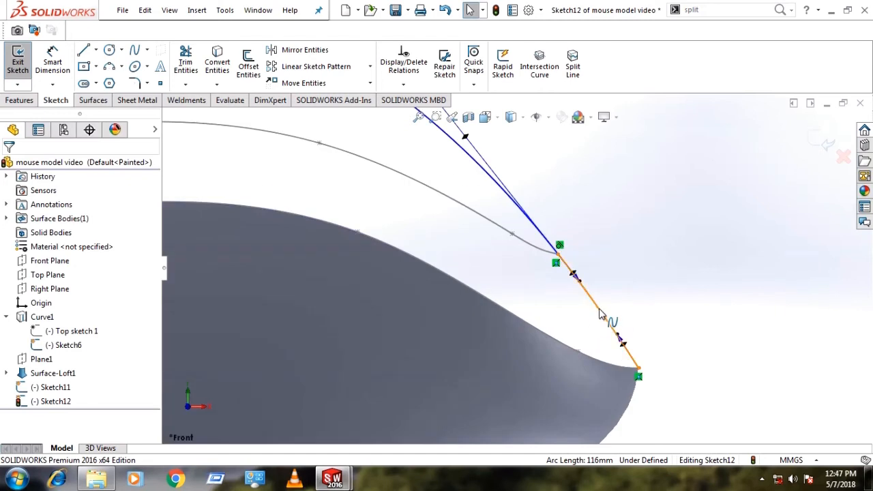
click(603, 309)
click(635, 255)
scroll(607, 229, up, 3)
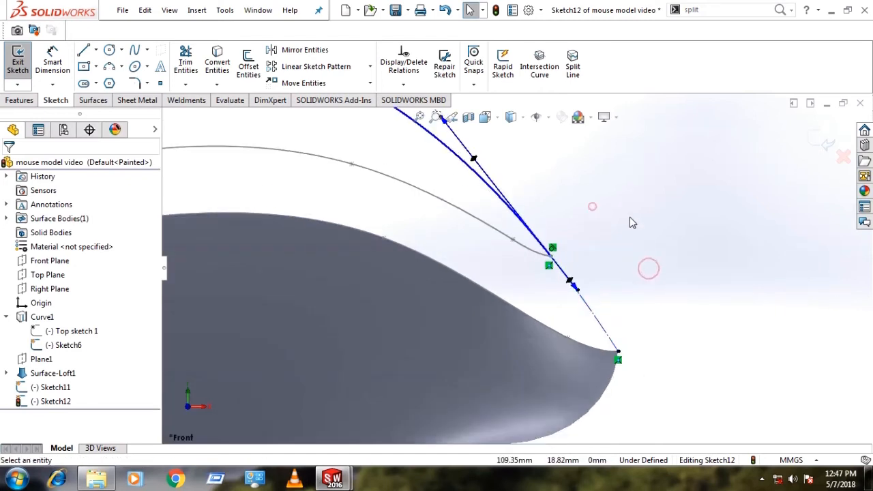
scroll(590, 252, up, 3)
scroll(357, 226, down, 4)
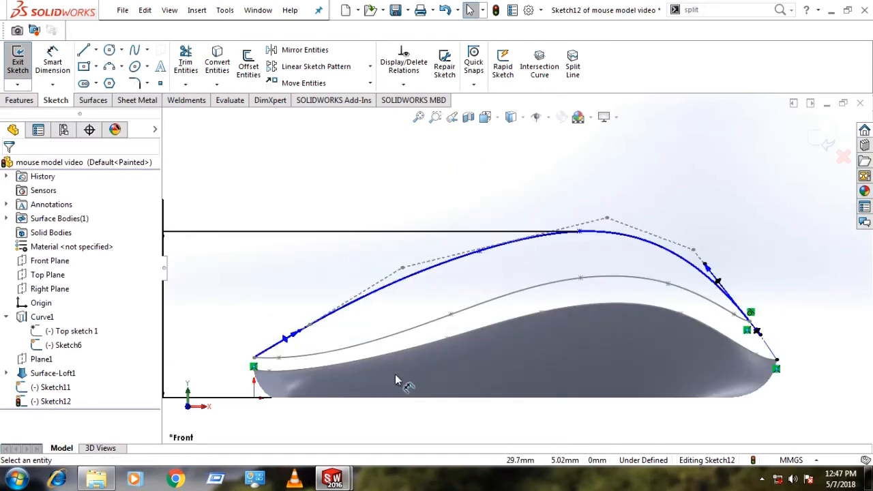
scroll(533, 308, up, 3)
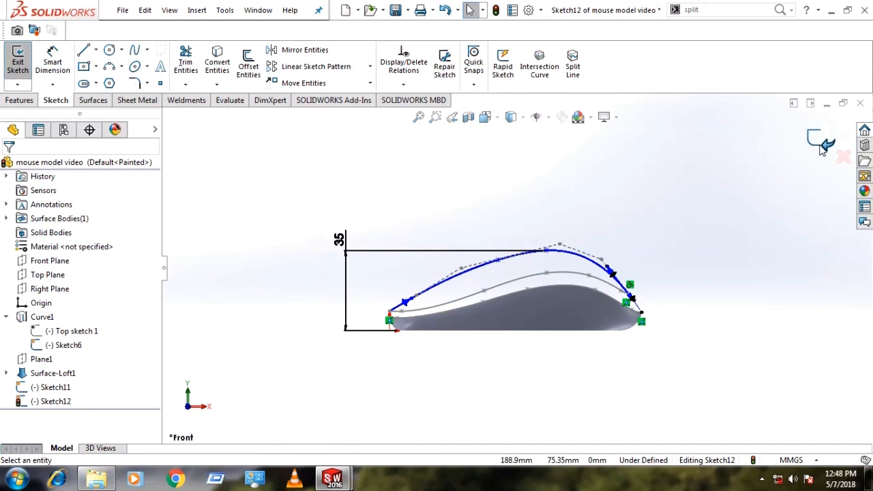
click(823, 146)
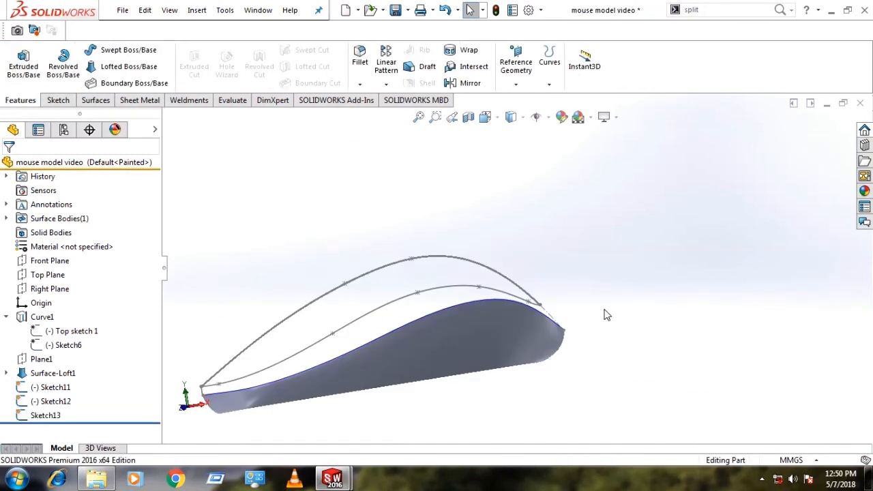
- Start a new sketch on the Top Plane
click(58, 100)
click(18, 60)
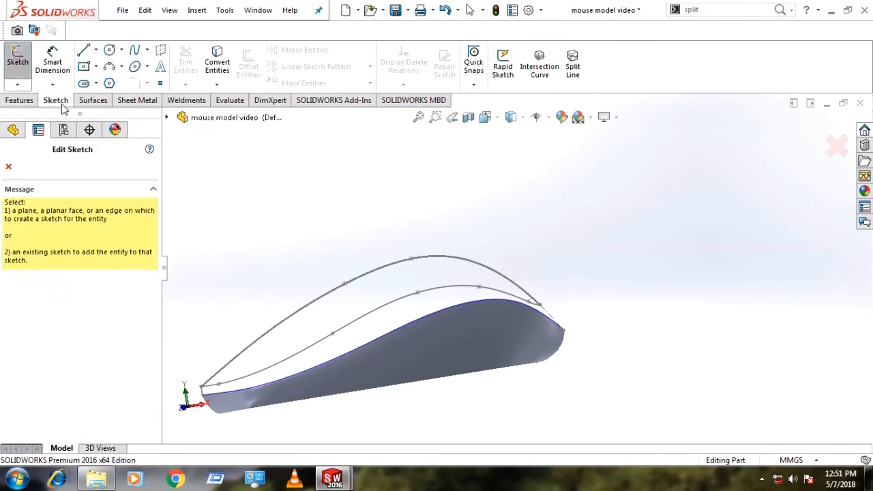
click(167, 117)
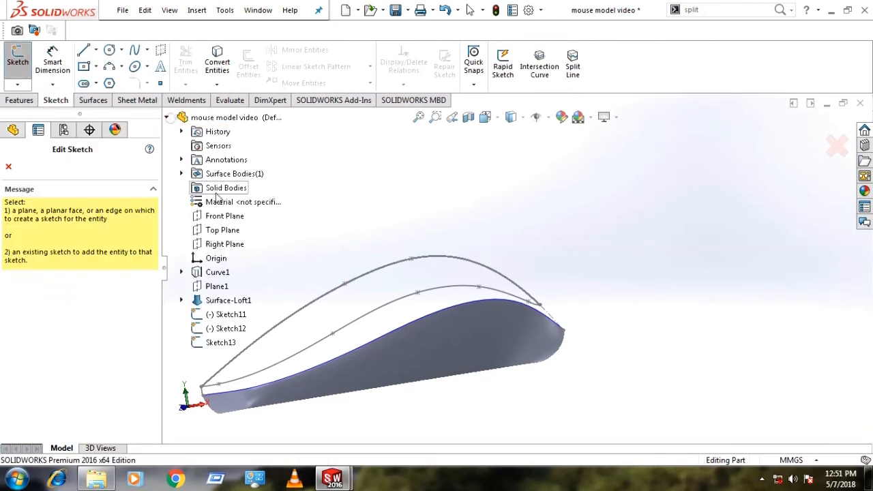
click(218, 230)
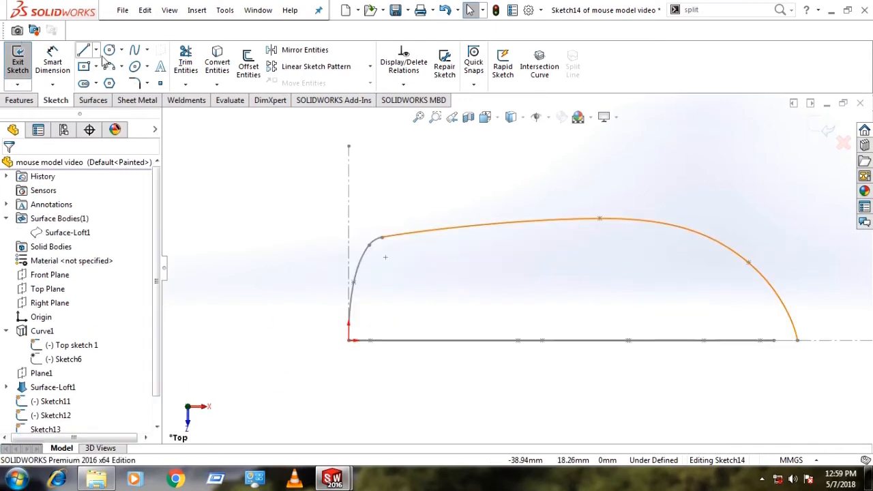
- Draw a two-point spline from the horizontal axis near the origin to about X 5 mm, Z -21 mm, inside the outline's rounded corner
click(134, 49)
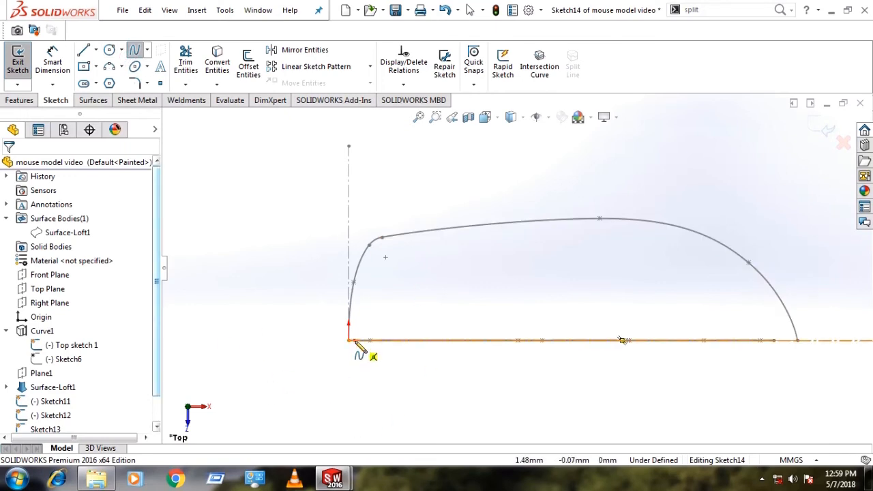
scroll(356, 343, down, 3)
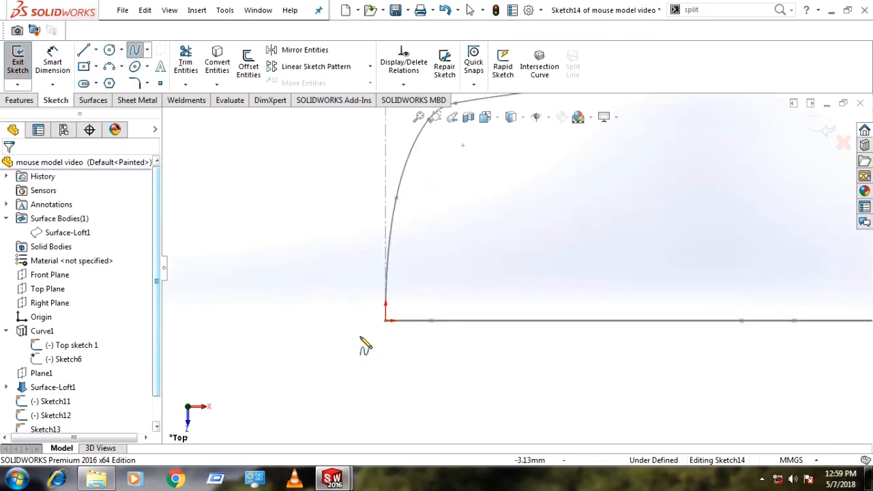
click(394, 319)
scroll(398, 242, up, 2)
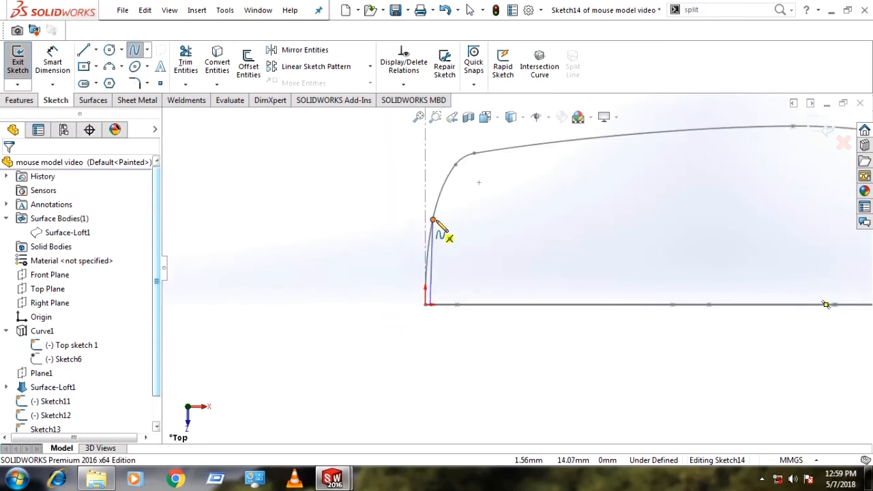
click(452, 183)
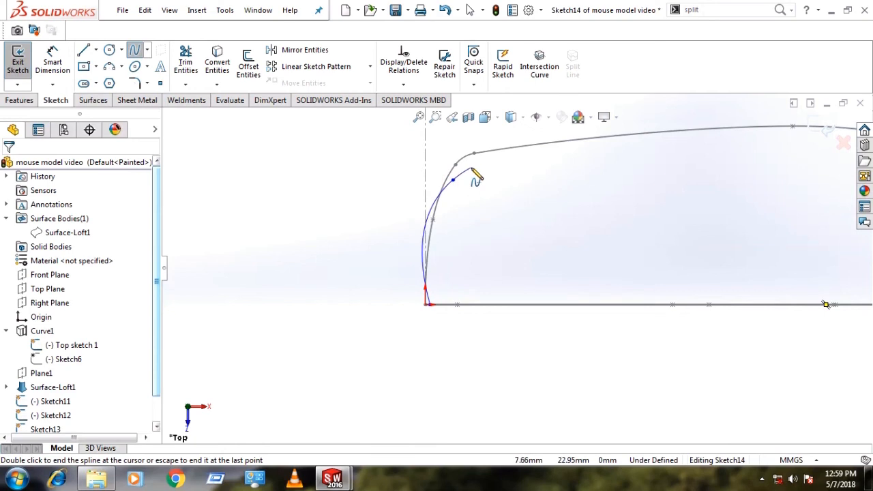
key(Escape)
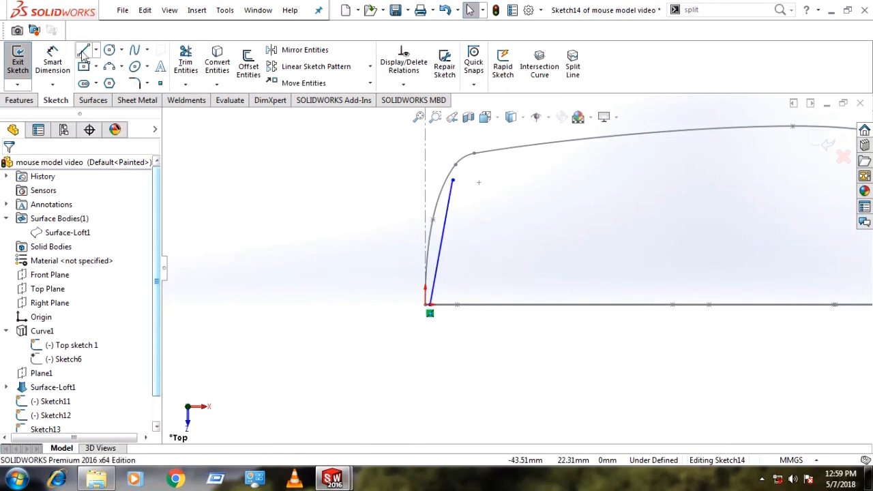
- Draw a second spline from the first spline's upper end through three points inside the outline, ending on the horizontal axis about 92 mm from the origin
click(133, 53)
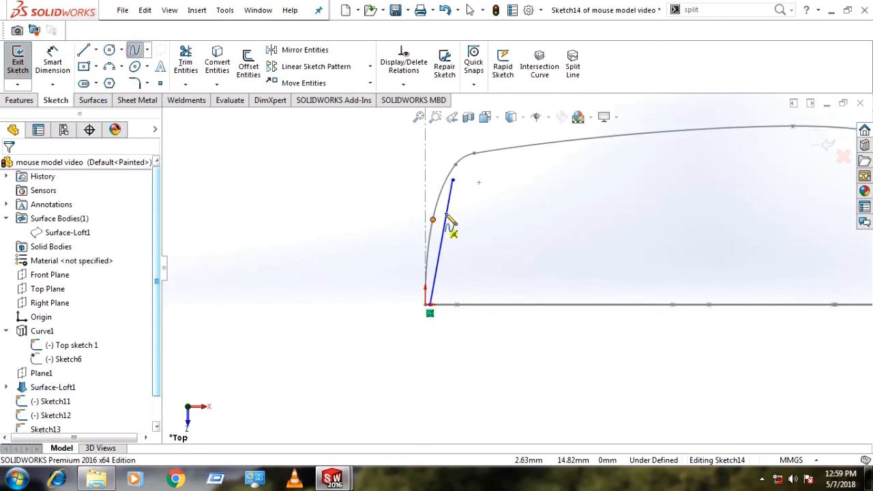
click(452, 179)
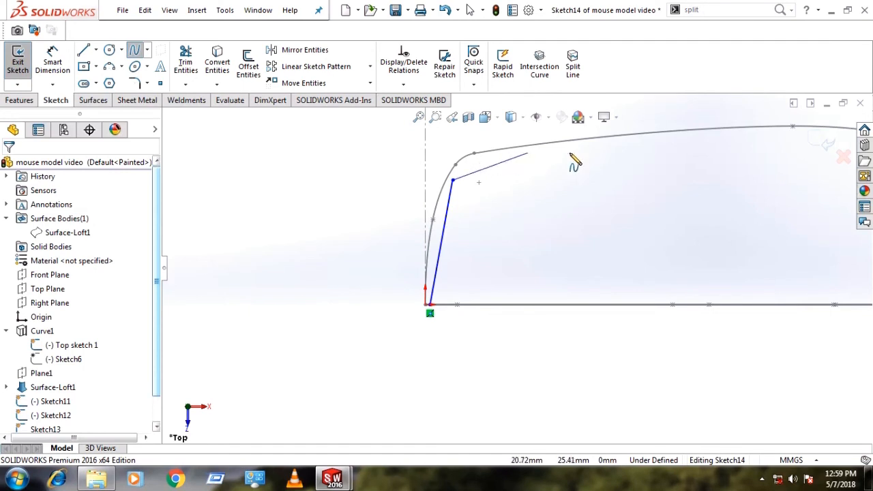
scroll(634, 167, up, 1)
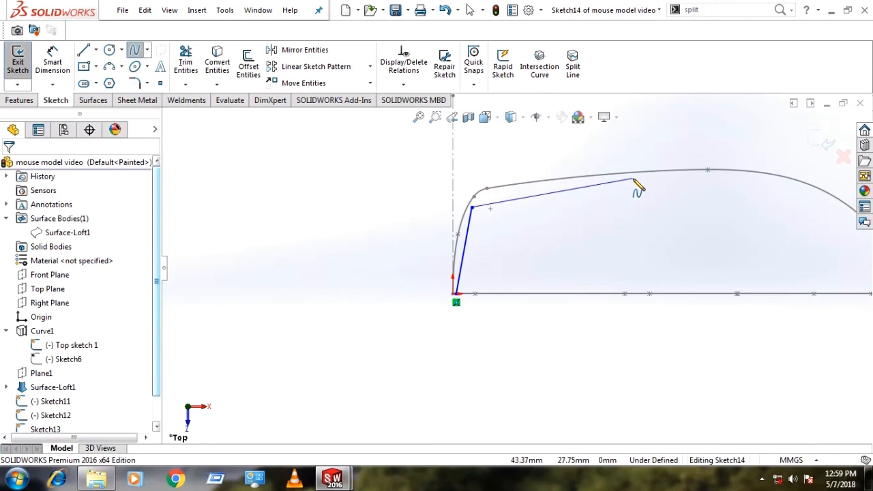
click(633, 180)
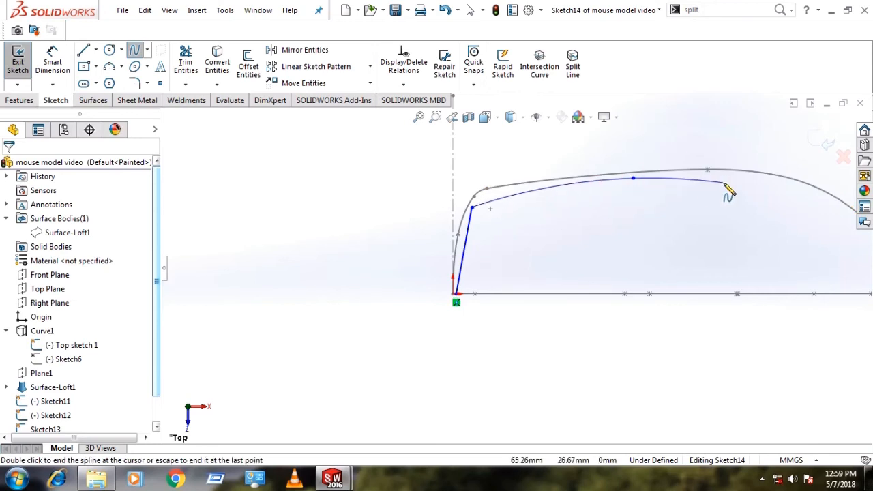
click(724, 184)
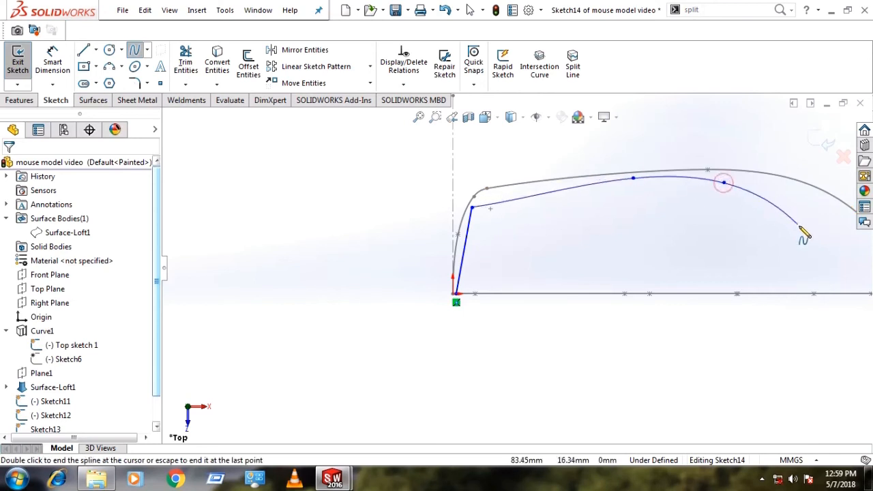
scroll(797, 242, up, 2)
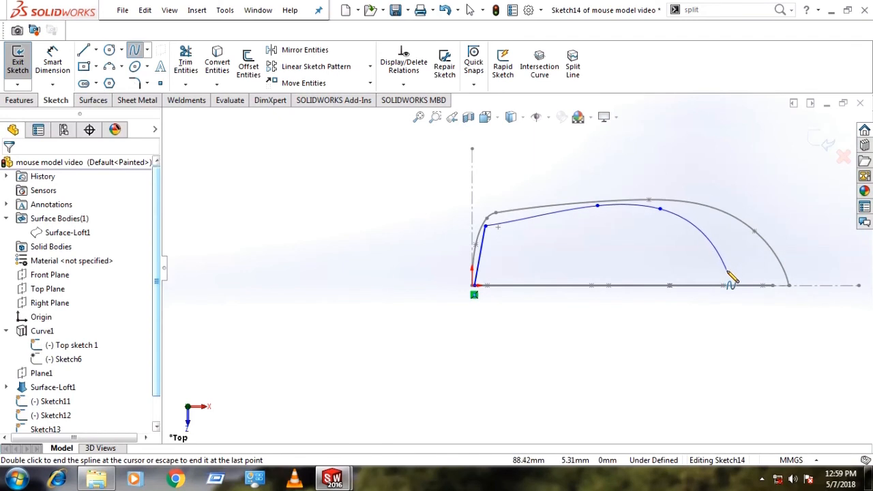
click(732, 269)
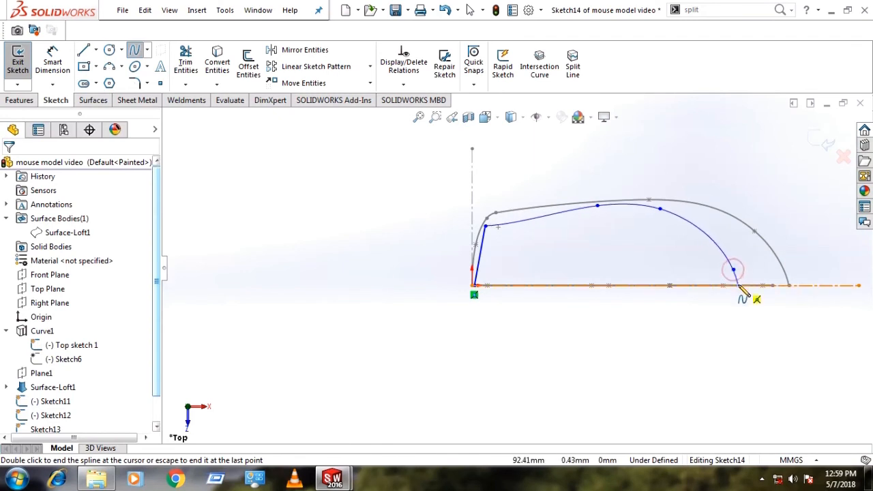
double_click(739, 286)
- Move the first spline's start point along the horizontal axis closer to the origin
scroll(530, 236, down, 3)
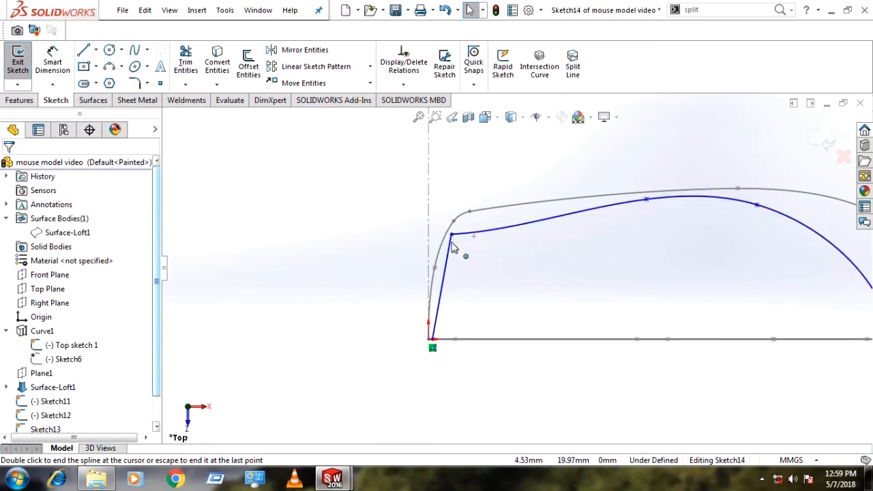
scroll(450, 348, down, 3)
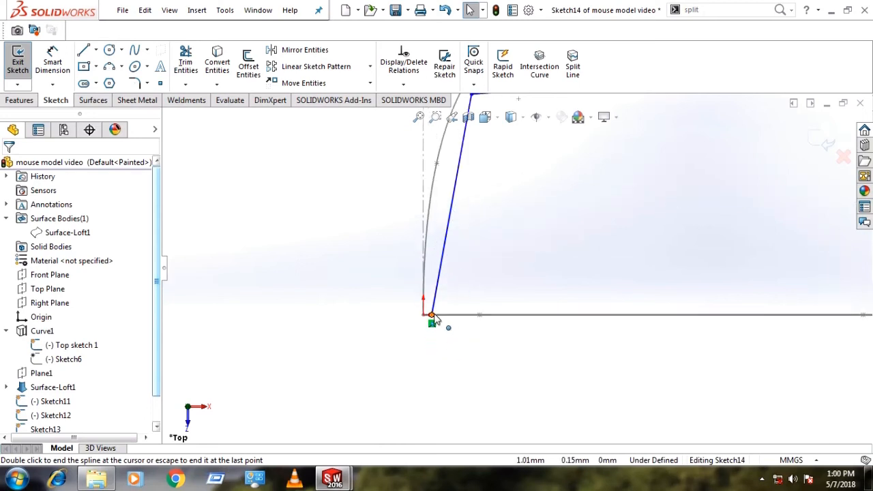
mouse_move(433, 315)
mouse_down()
mouse_move(418, 317)
mouse_move(439, 312)
mouse_up()
scroll(430, 317, down, 2)
scroll(429, 317, down, 3)
scroll(446, 351, up, 4)
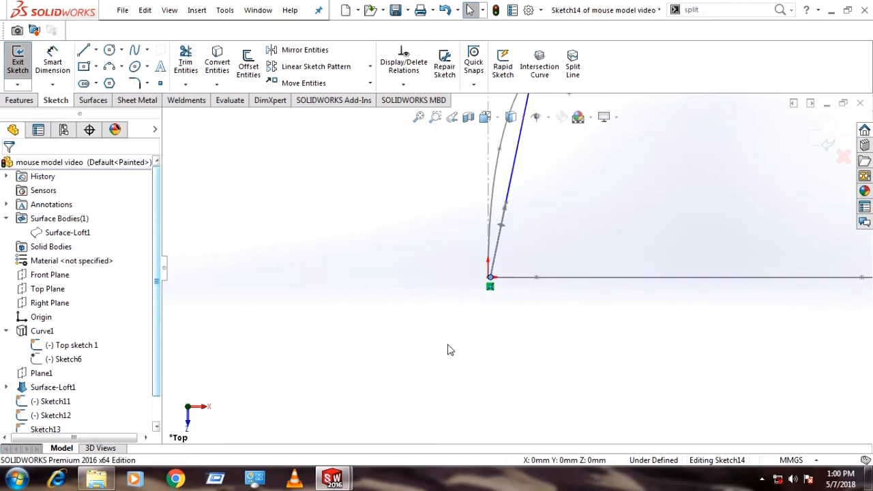
scroll(533, 238, down, 3)
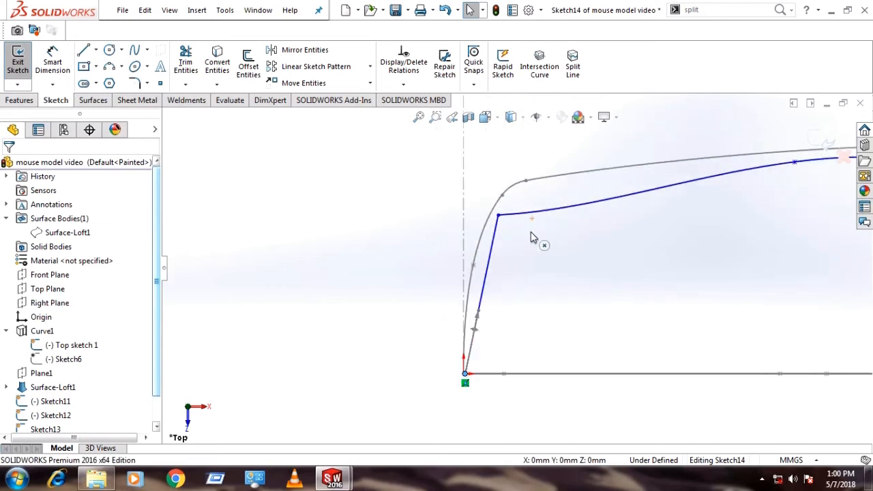
- Move the point joining the two splines outward to the rounded corner of the grey outline
click(498, 216)
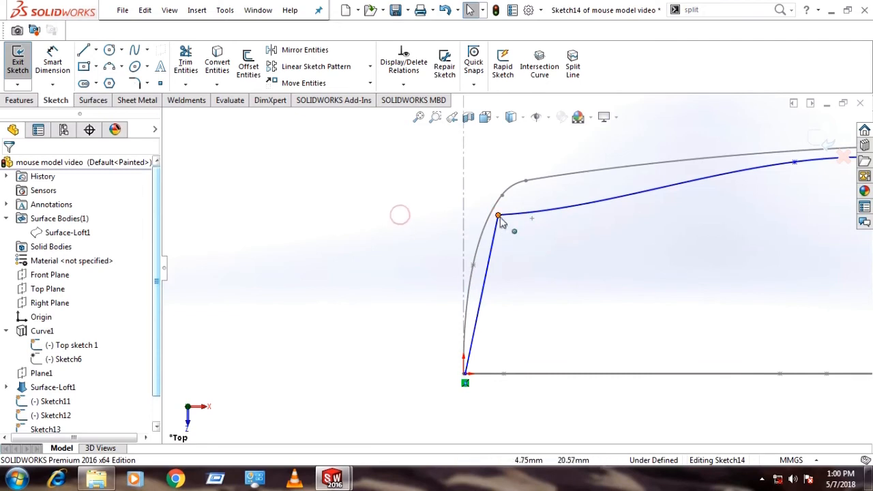
click(499, 220)
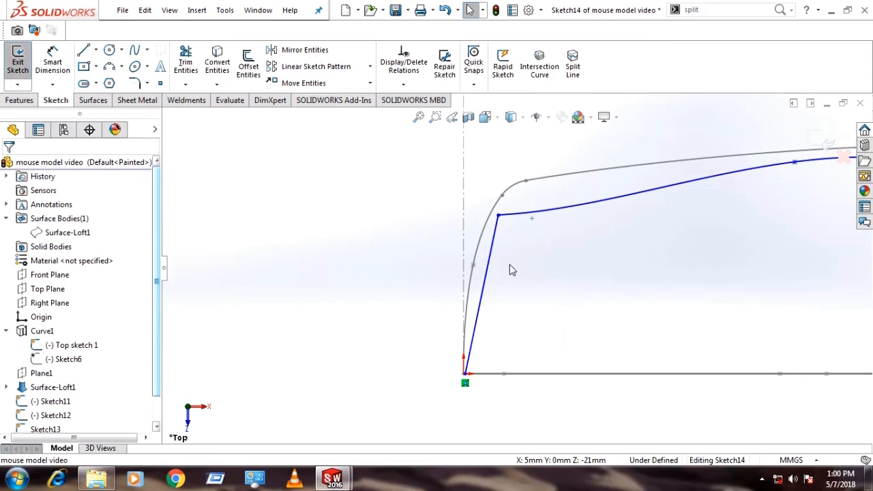
drag(498, 217, 513, 186)
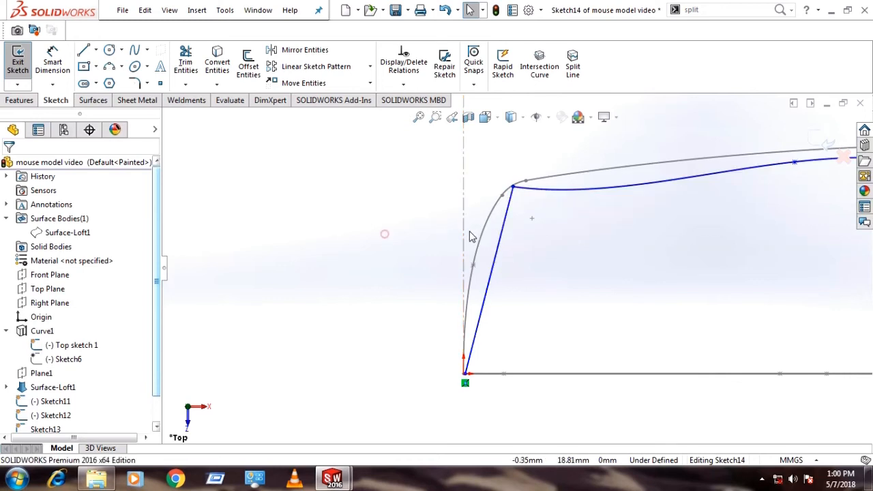
- Bend the short spline outward with its tangent handles at both ends so that it follows the curved end of the grey outline
click(498, 247)
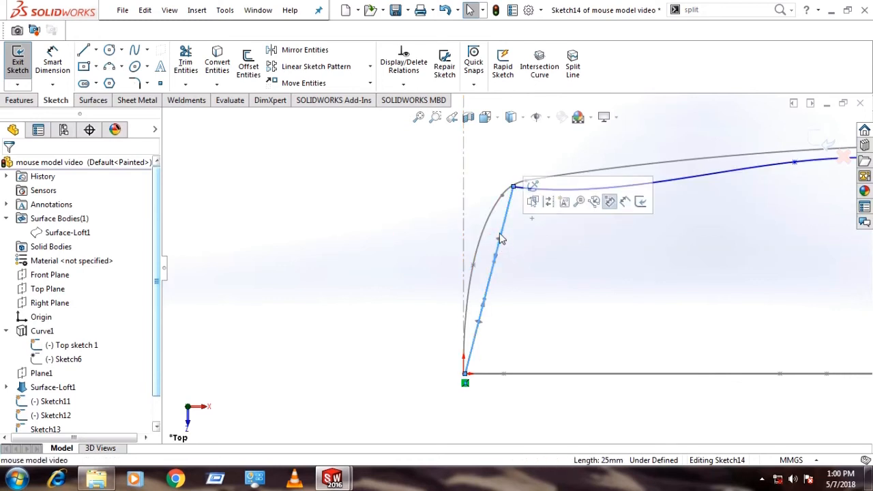
drag(501, 244, 495, 243)
scroll(477, 334, down, 2)
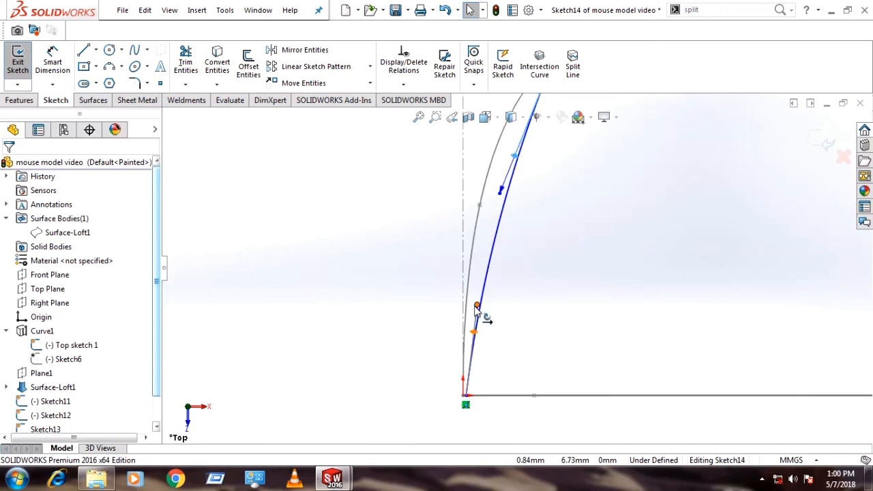
drag(477, 308, 468, 307)
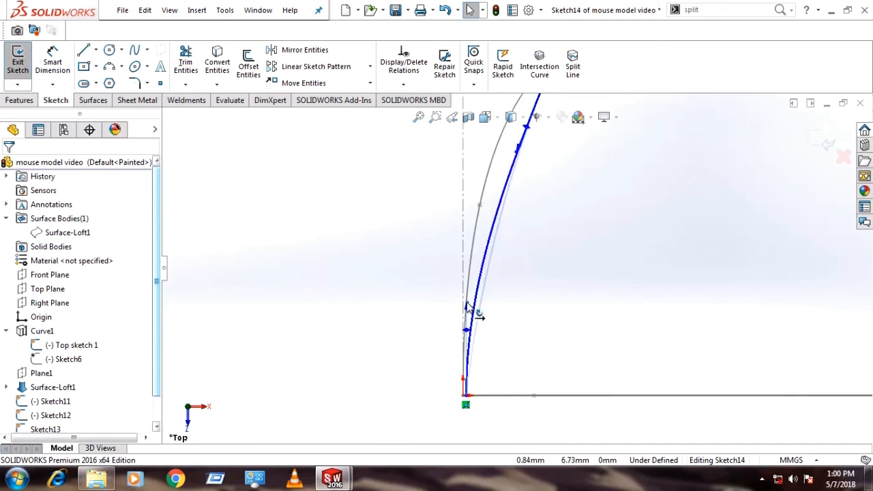
scroll(477, 314, up, 4)
scroll(508, 215, down, 2)
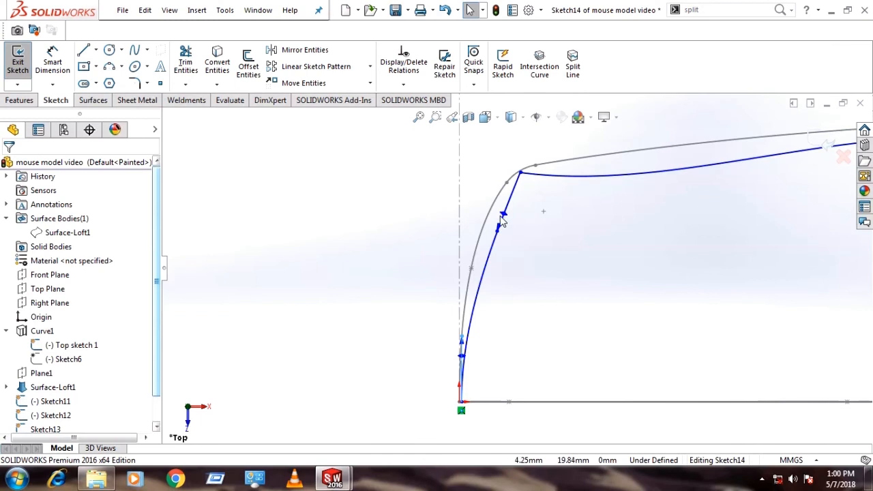
drag(497, 231, 492, 200)
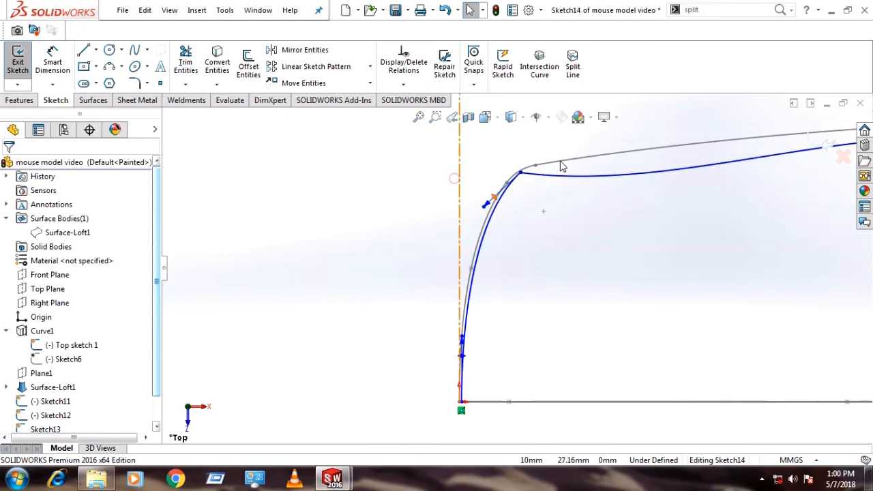
- Rotate the long spline's start tangent handle outward at the rounded corner so that it follows the grey outline
scroll(565, 170, up, 2)
click(580, 205)
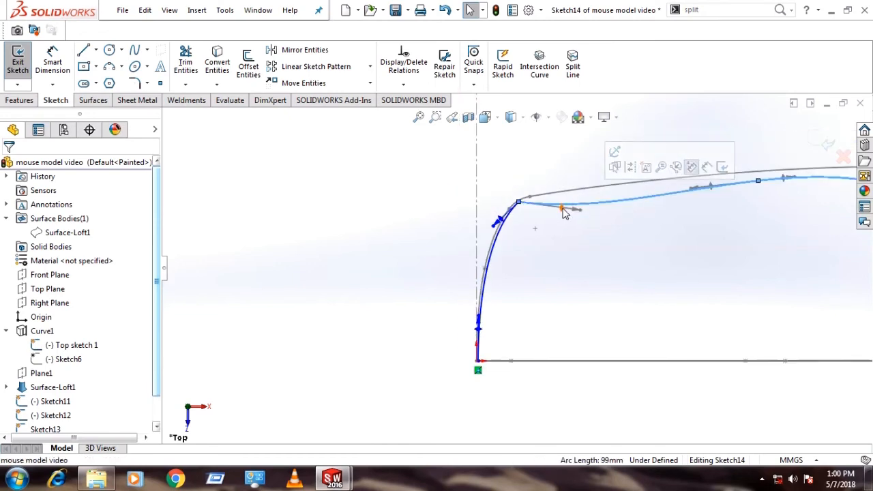
drag(563, 211, 562, 197)
scroll(584, 219, up, 2)
scroll(668, 247, down, 4)
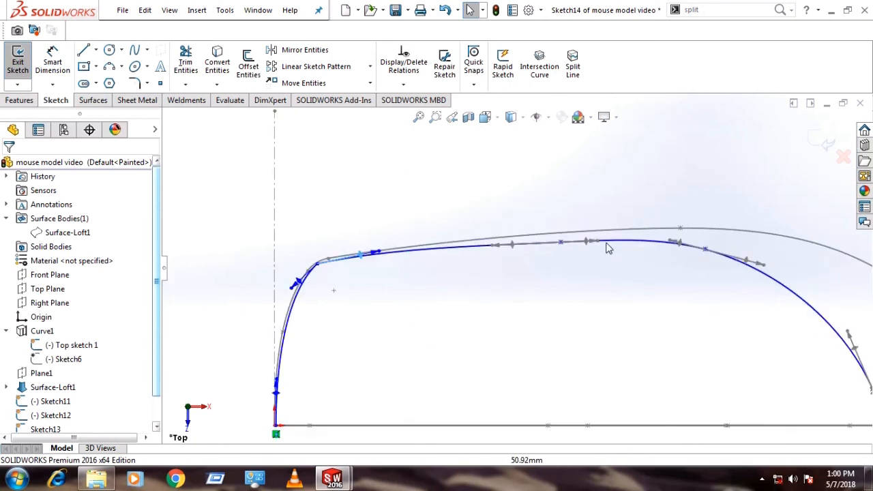
- Display the long spline's control polygon and nudge the control vertex on its upper stretch away from the rounded corner
right_click(561, 245)
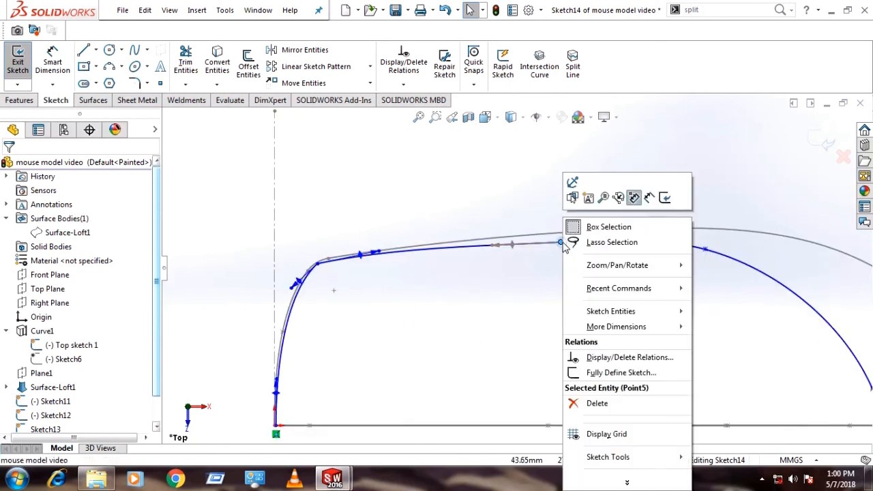
right_click(462, 253)
click(508, 305)
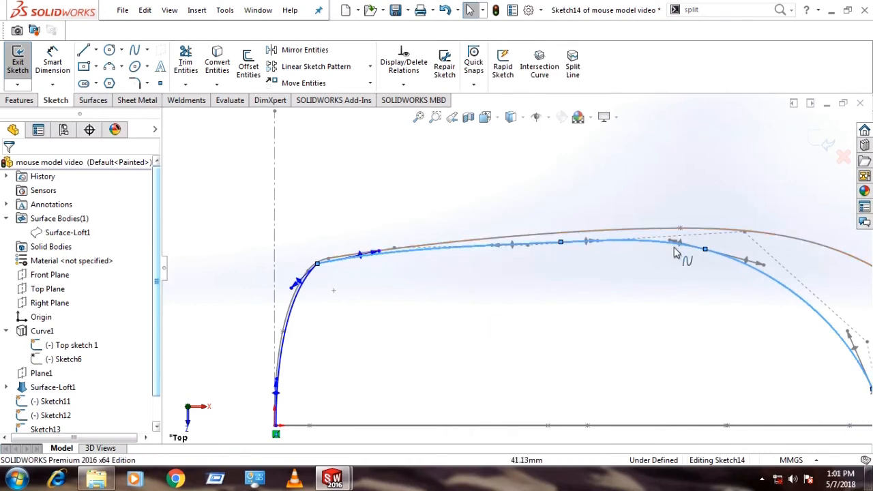
scroll(844, 335, up, 2)
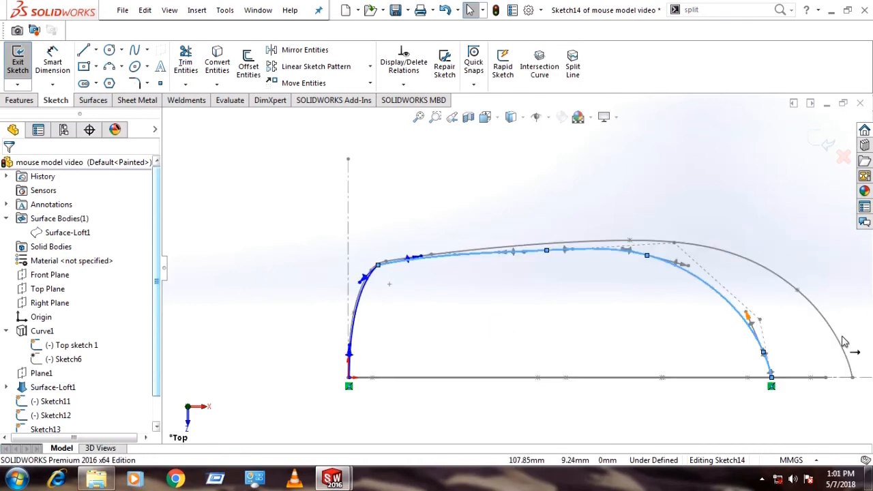
click(760, 319)
scroll(505, 246, down, 3)
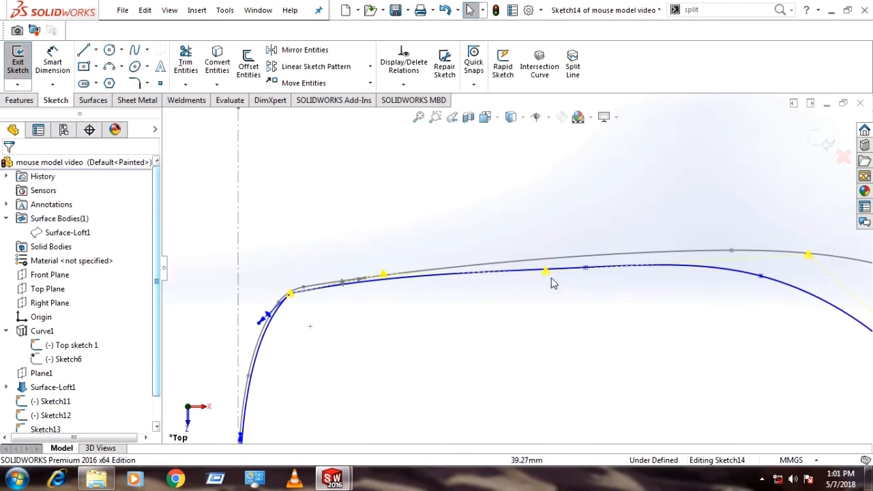
drag(542, 270, 551, 273)
scroll(579, 325, up, 3)
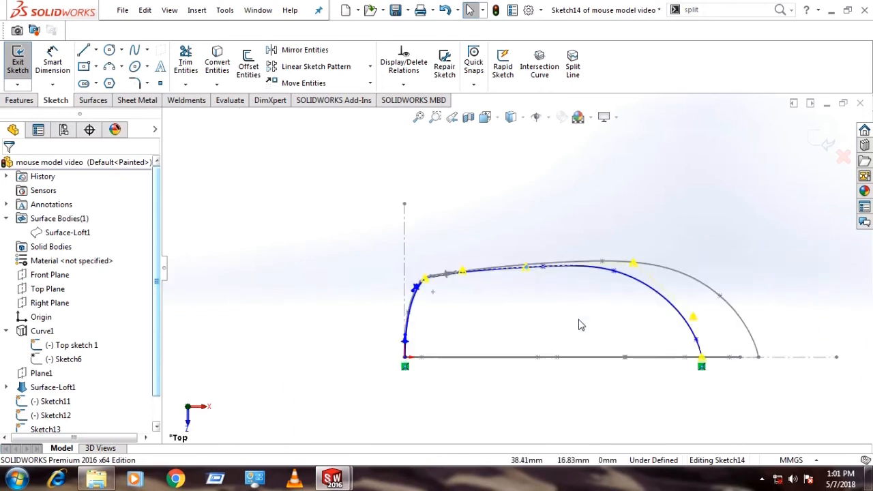
- Add a vertical relation between the long spline's end point on the axis and the rear endpoint of the Sketch11 spline
mouse_move(731, 225)
middle_down()
mouse_move(678, 307)
mouse_move(767, 387)
middle_up()
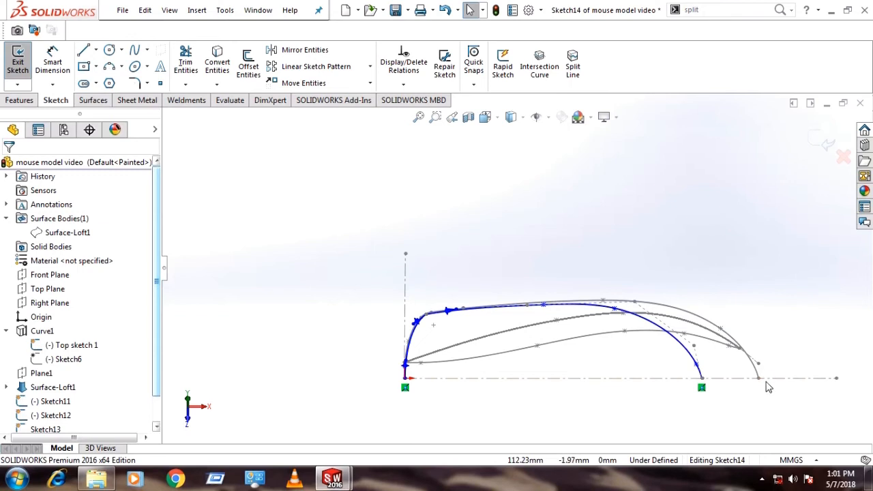
scroll(756, 362, down, 3)
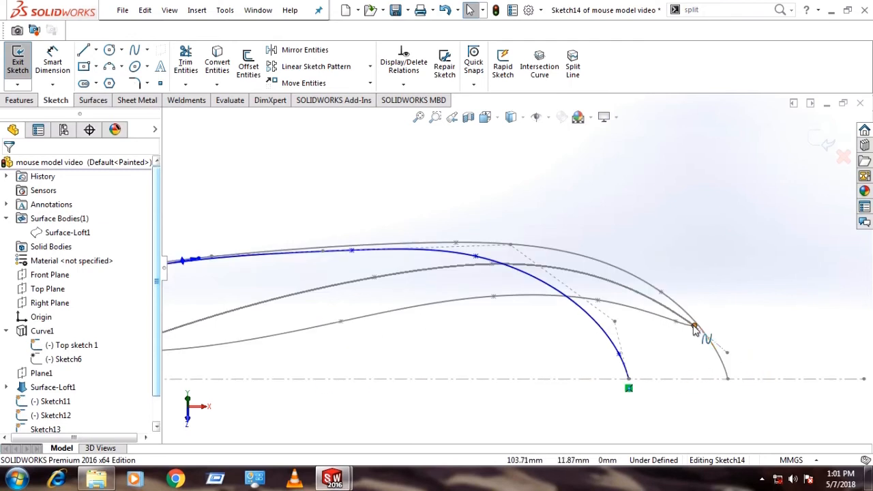
click(628, 379)
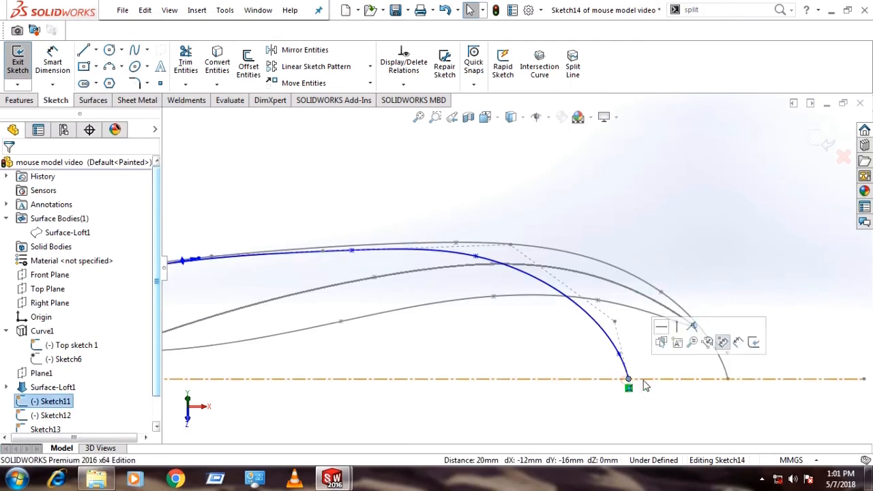
drag(628, 379, 694, 379)
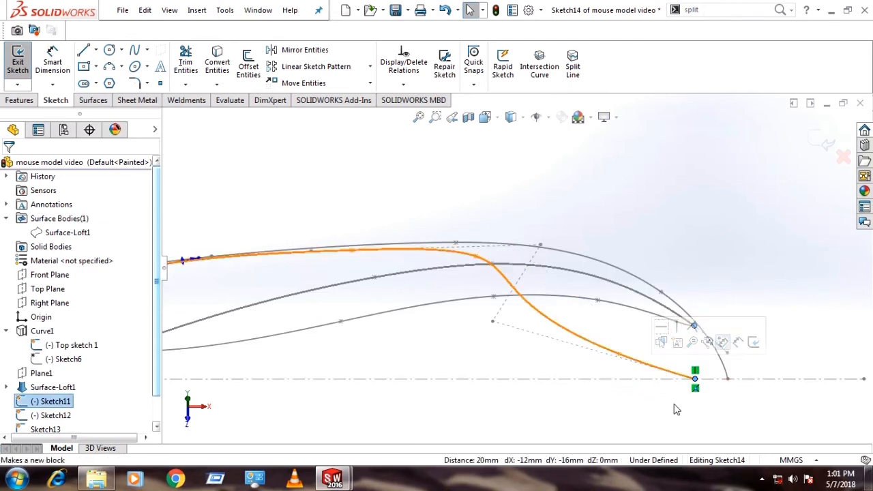
key(ctrl+8)
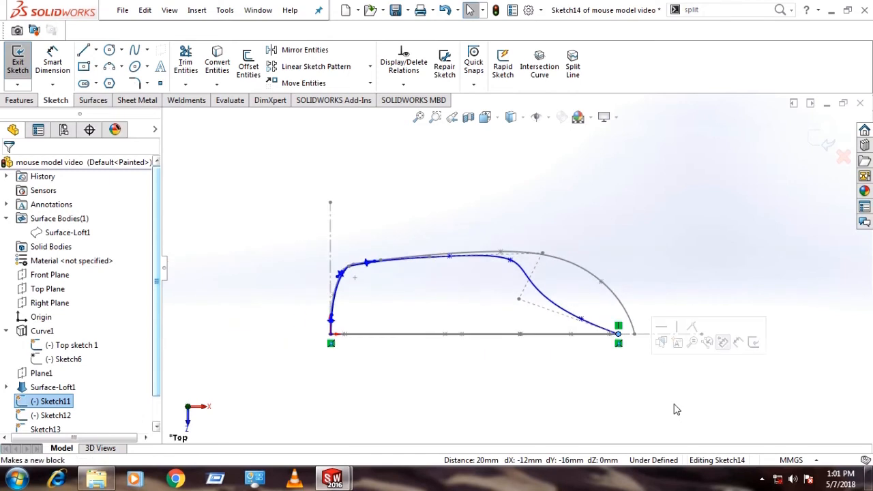
- Move the last two free control vertices of the long spline so that its rear end bulges outward inside the grey outline
scroll(550, 315, down, 3)
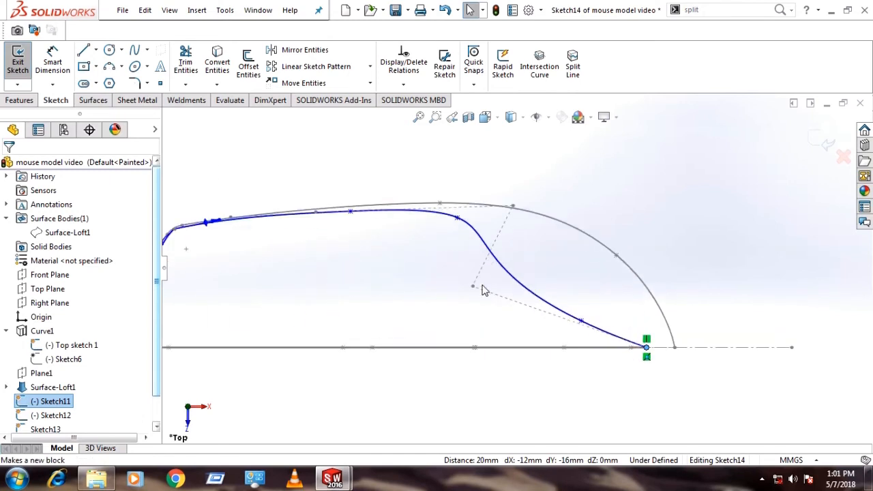
drag(473, 288, 600, 261)
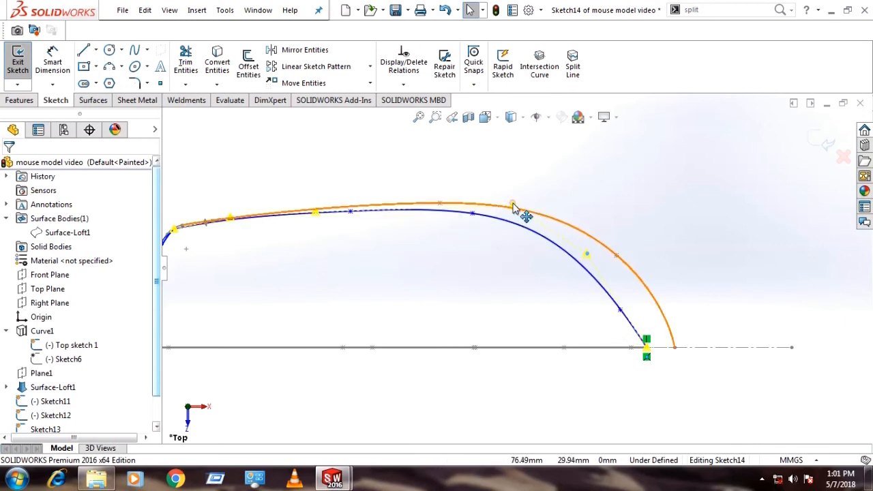
drag(513, 207, 511, 217)
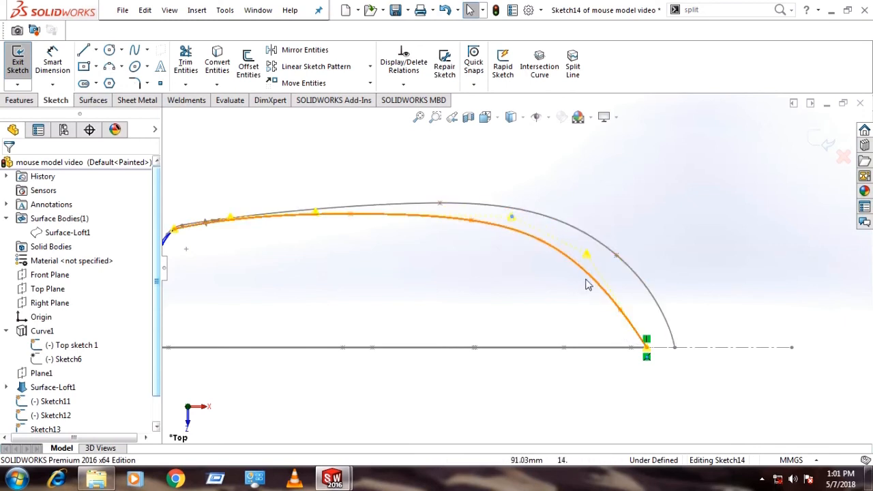
mouse_move(590, 259)
mouse_down()
mouse_move(621, 274)
mouse_move(624, 264)
mouse_move(604, 260)
mouse_up()
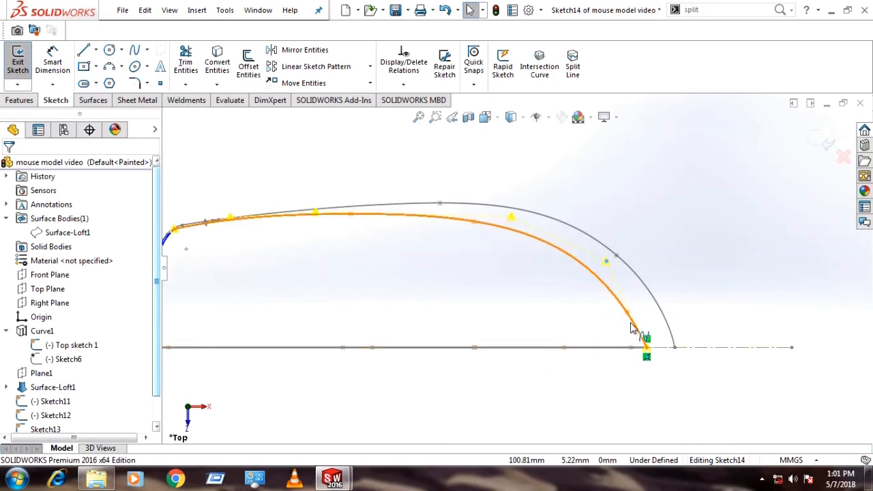
- Try to rotate the long spline's end tangent handle so that the curve meets the horizontal axis vertically
scroll(612, 335, down, 2)
scroll(621, 327, down, 3)
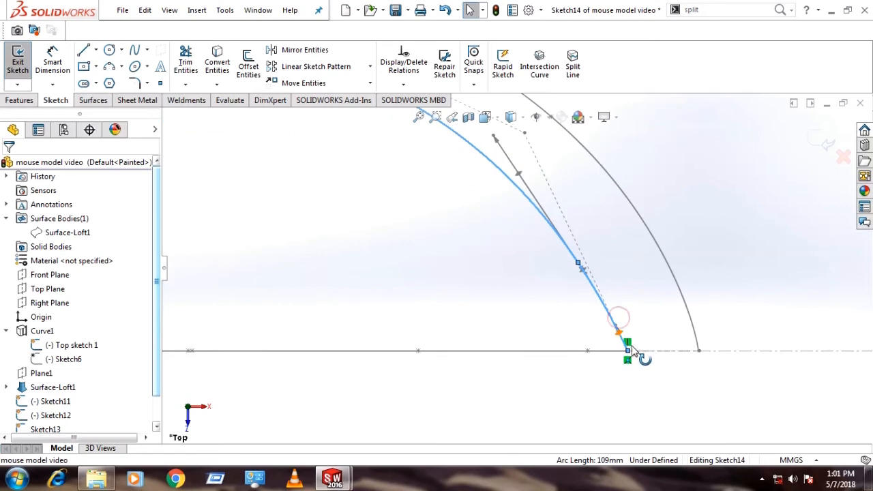
scroll(578, 314, up, 2)
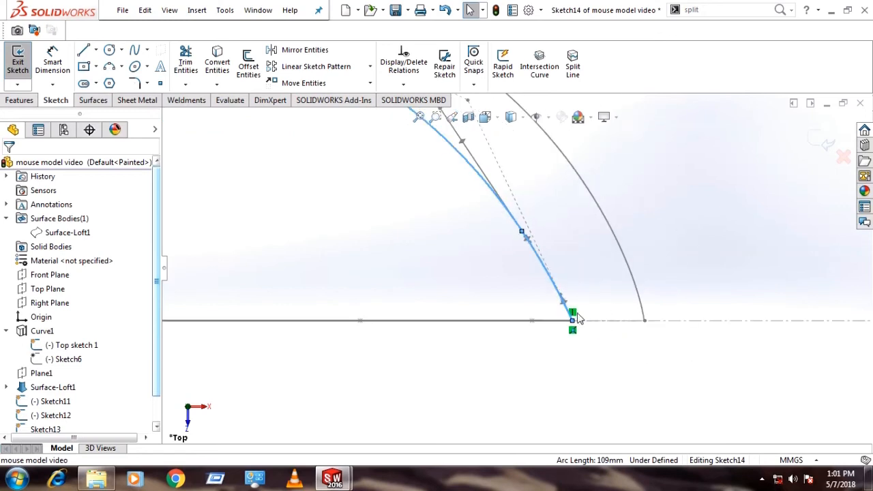
drag(570, 304, 573, 304)
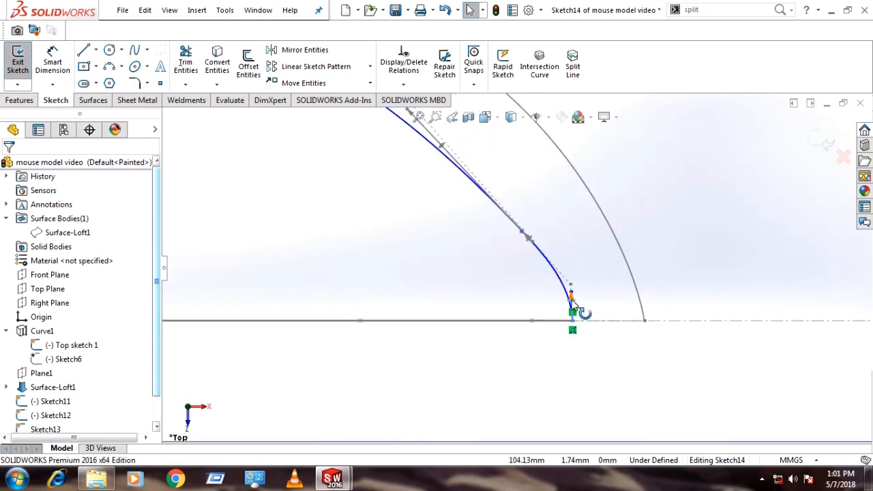
click(610, 292)
scroll(683, 237, up, 7)
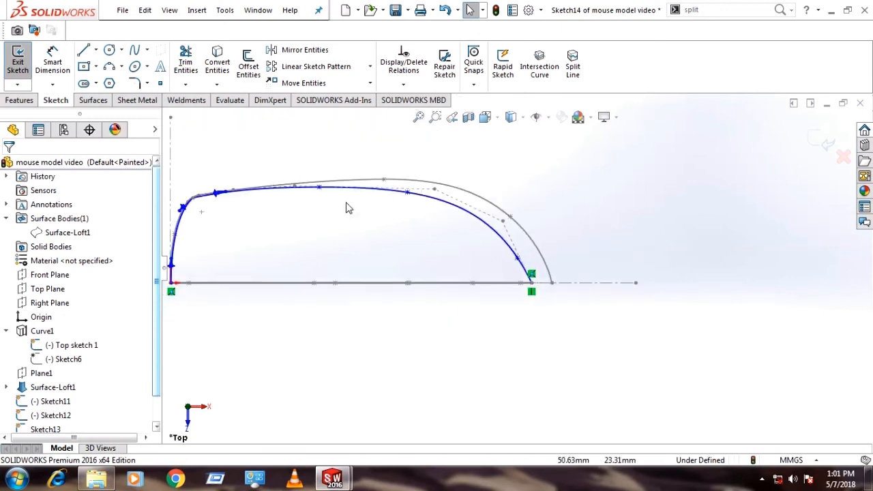
- Move the upper control vertex rearward onto the grey outline and the last free vertex outward to smooth the long spline
scroll(297, 184, down, 3)
scroll(355, 239, up, 2)
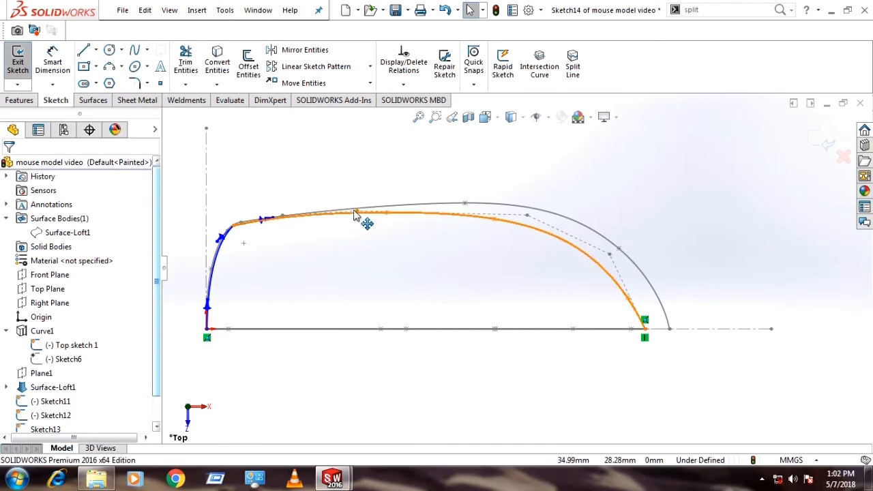
drag(354, 215, 425, 205)
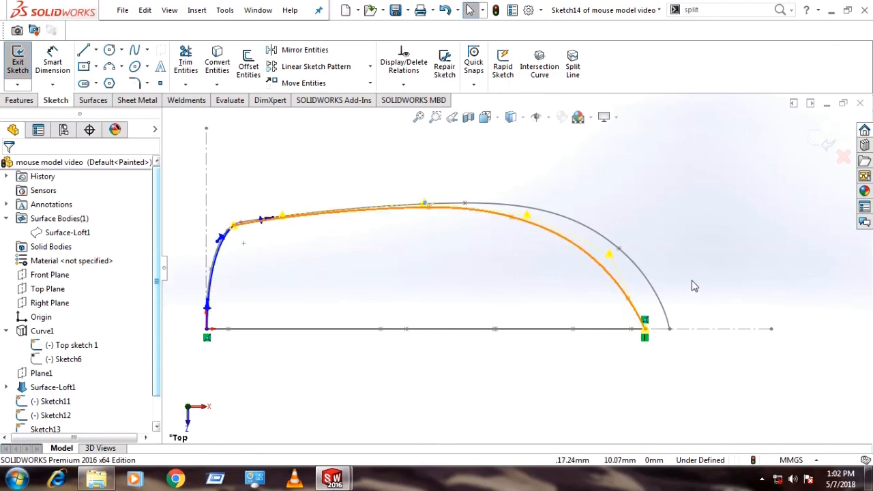
drag(609, 258, 622, 258)
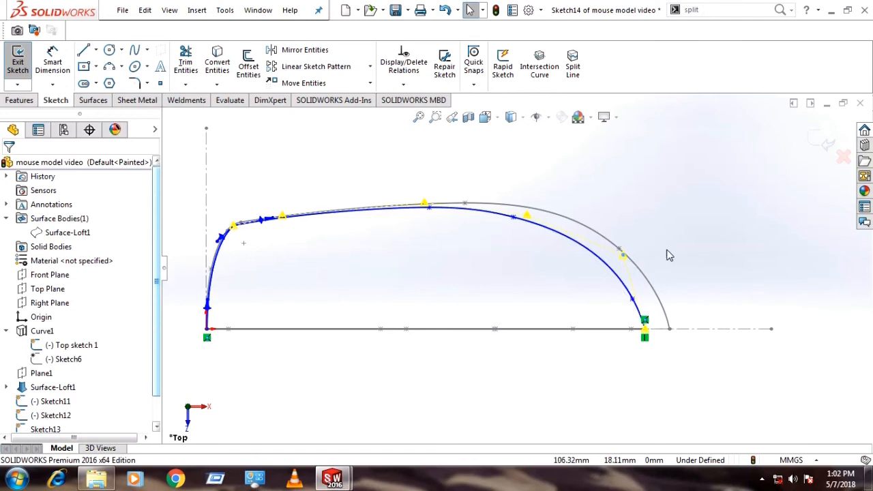
click(677, 246)
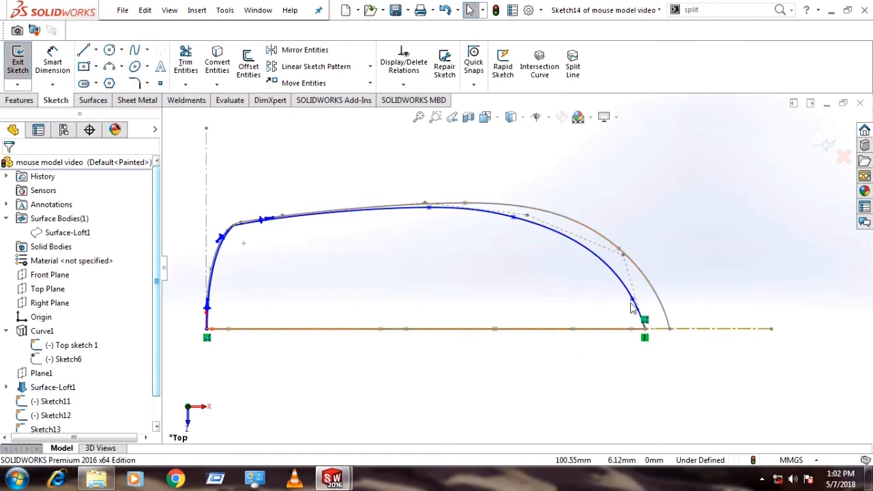
- Check the two splines against the other curves and close the top-view sketch, keeping its changes
scroll(641, 308, up, 2)
scroll(742, 325, up, 3)
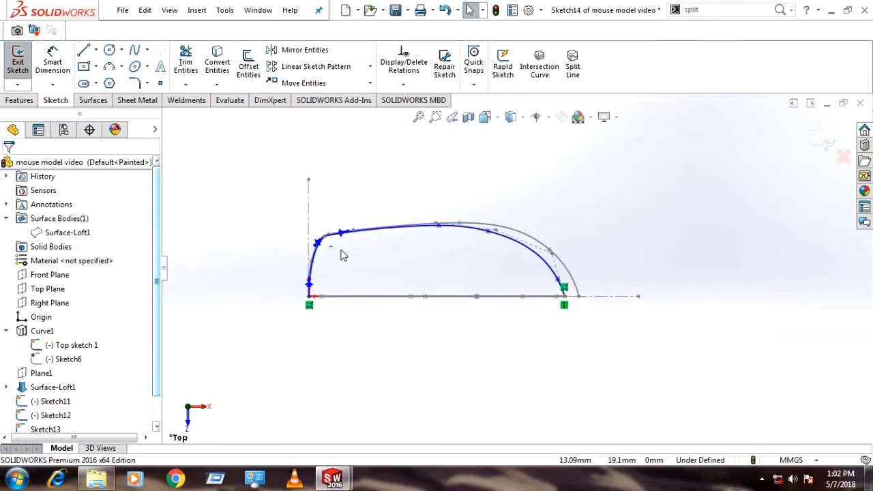
scroll(343, 252, down, 2)
scroll(490, 286, down, 2)
scroll(491, 287, up, 3)
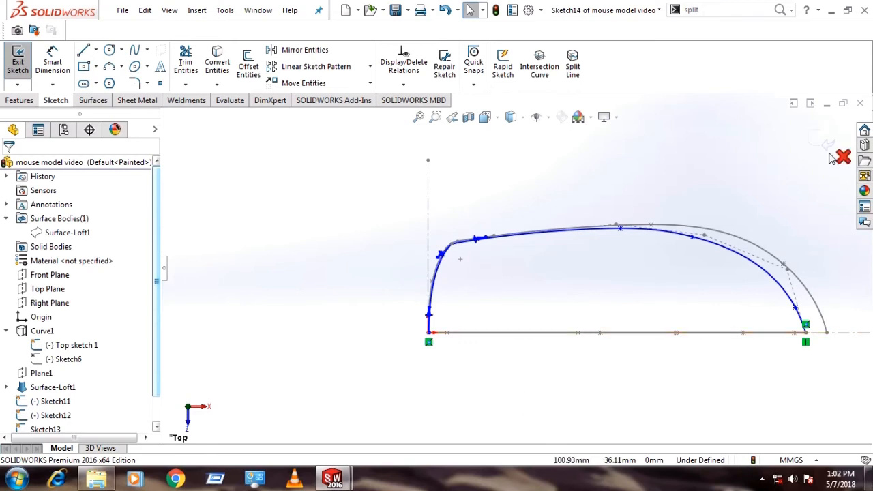
mouse_move(533, 401)
middle_down()
mouse_move(525, 389)
mouse_move(548, 327)
mouse_move(516, 335)
mouse_move(542, 321)
mouse_move(544, 262)
middle_up()
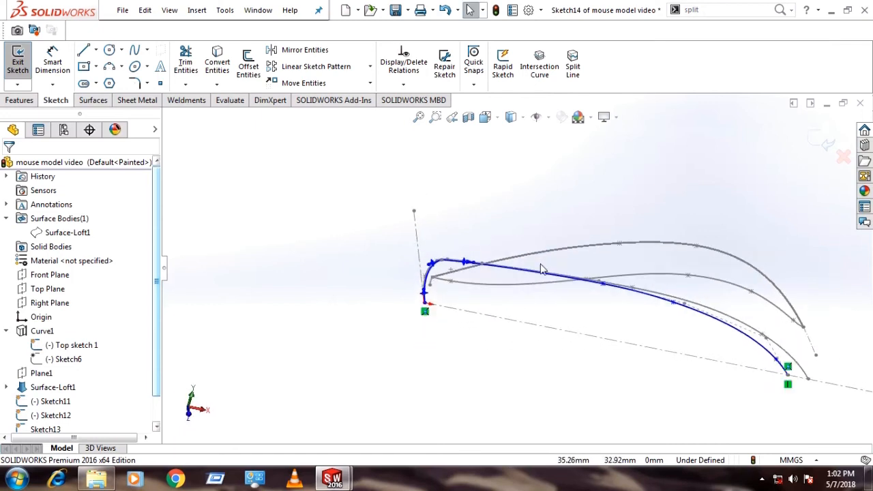
click(818, 144)
middle_drag(516, 414, 453, 380)
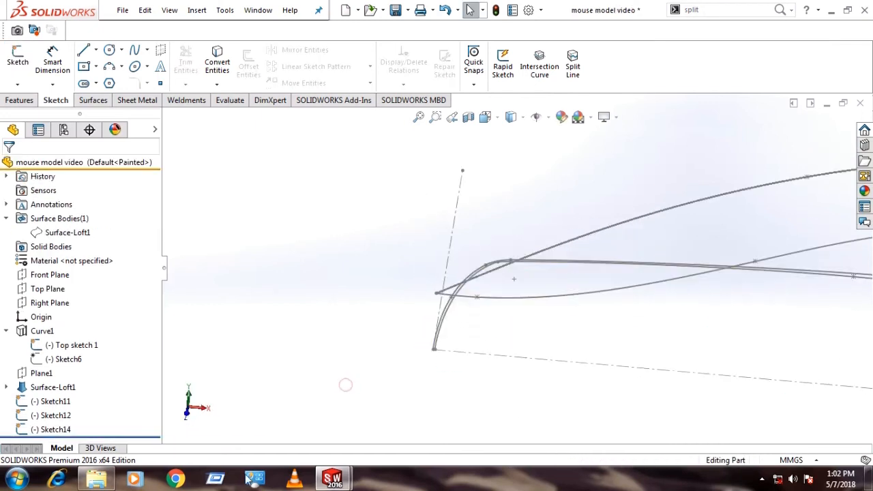
- Open Sketch11, the lower side-view spline, for editing and orient the model to the front view
click(51, 401)
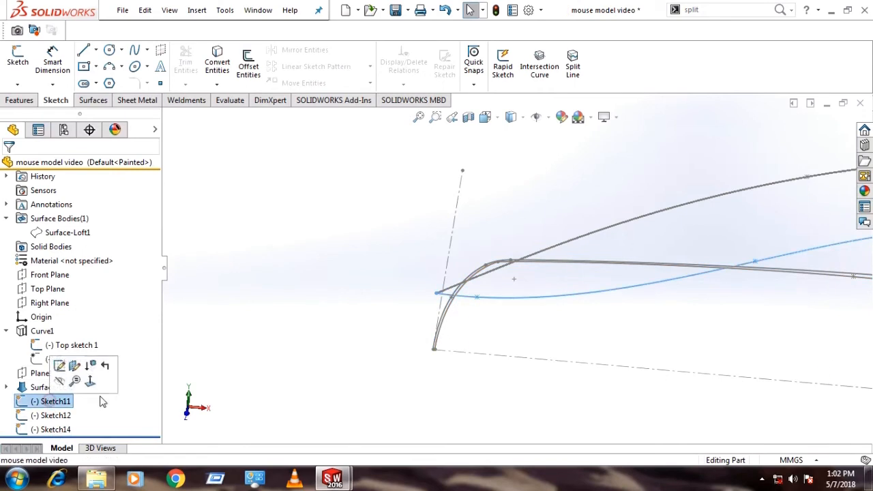
right_click(64, 402)
click(75, 189)
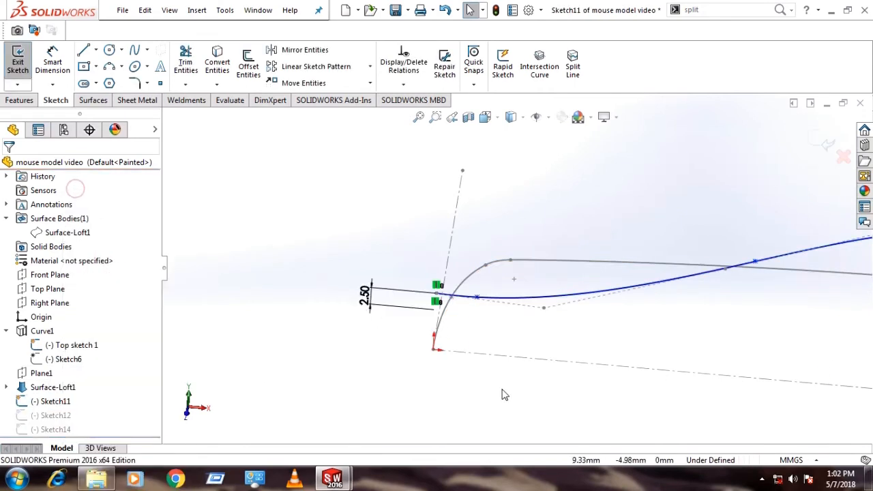
scroll(504, 393, up, 3)
key(ctrl+1)
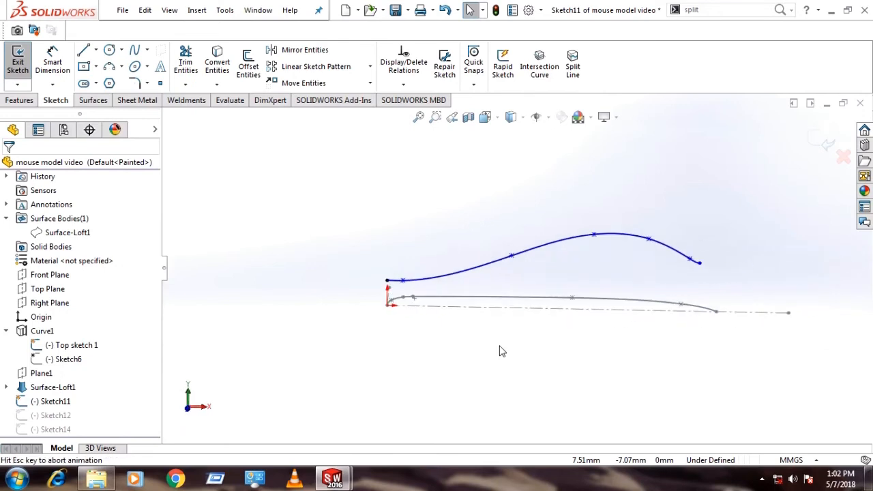
- Examine the start of the Sketch11 spline in relation to the origin and the top-view outline
scroll(384, 312, down, 3)
scroll(353, 220, down, 2)
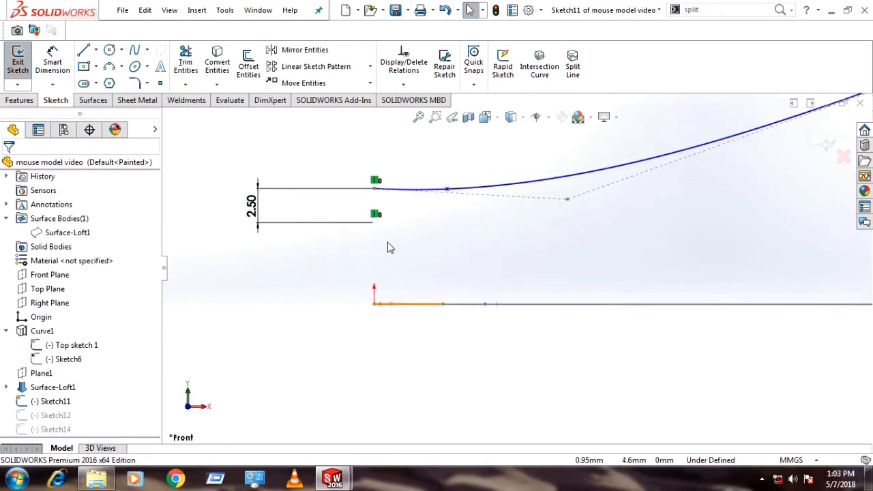
middle_drag(379, 289, 388, 326)
scroll(418, 384, down, 4)
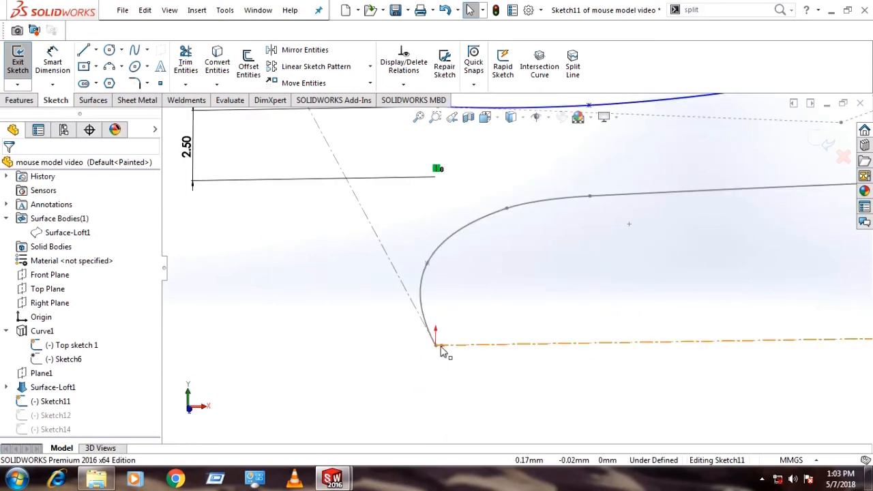
middle_drag(444, 354, 356, 386)
key(ctrl+1)
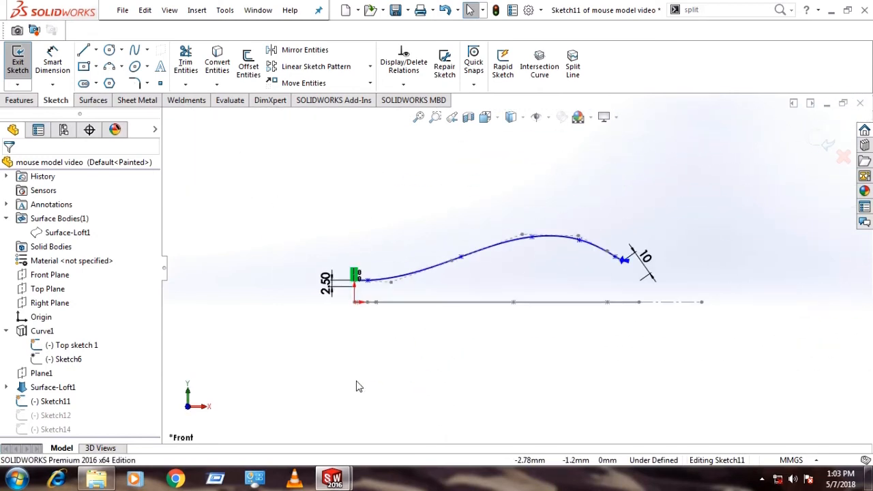
scroll(375, 283, down, 5)
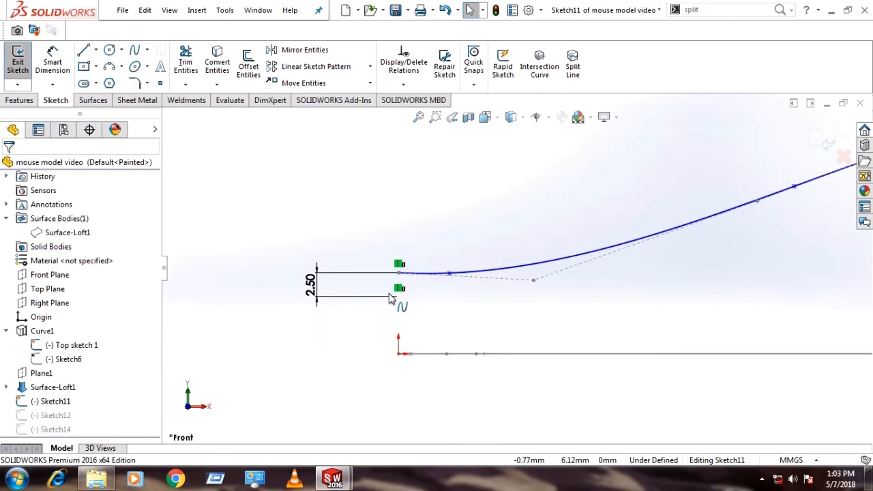
- Close the lower side-view spline sketch and view all the guide sketches together at an angle
scroll(422, 330, up, 4)
click(828, 139)
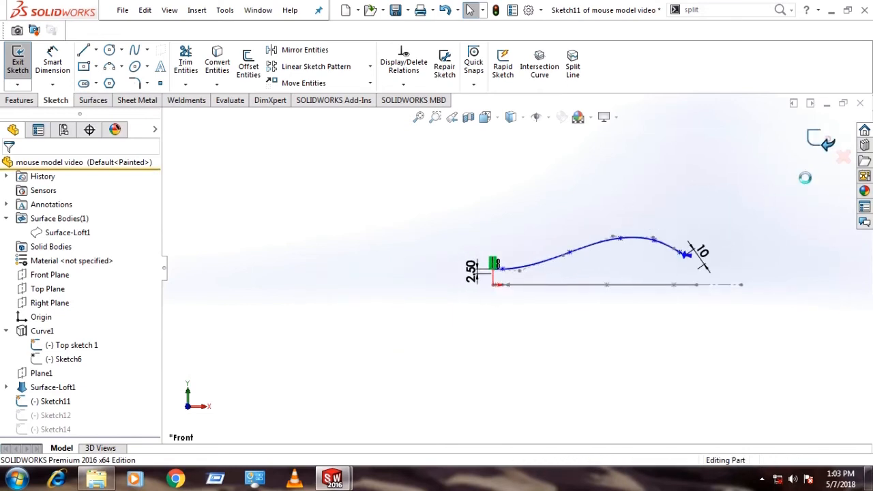
middle_drag(626, 306, 630, 370)
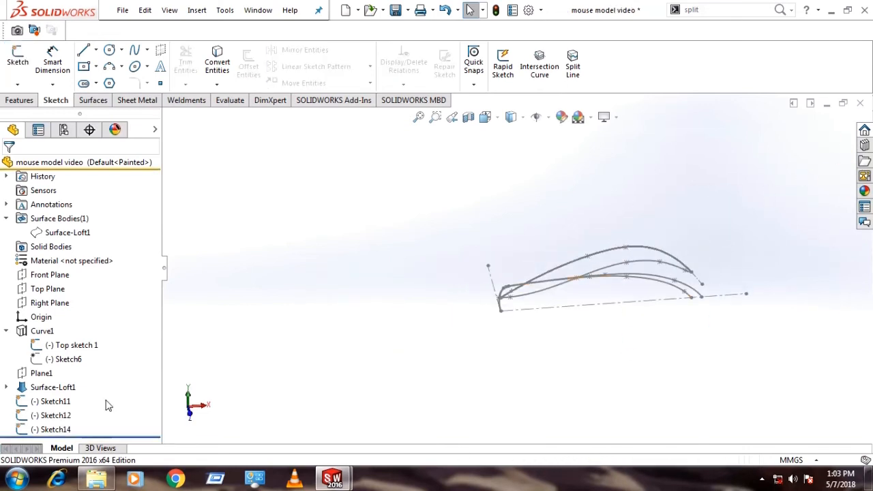
scroll(679, 282, down, 3)
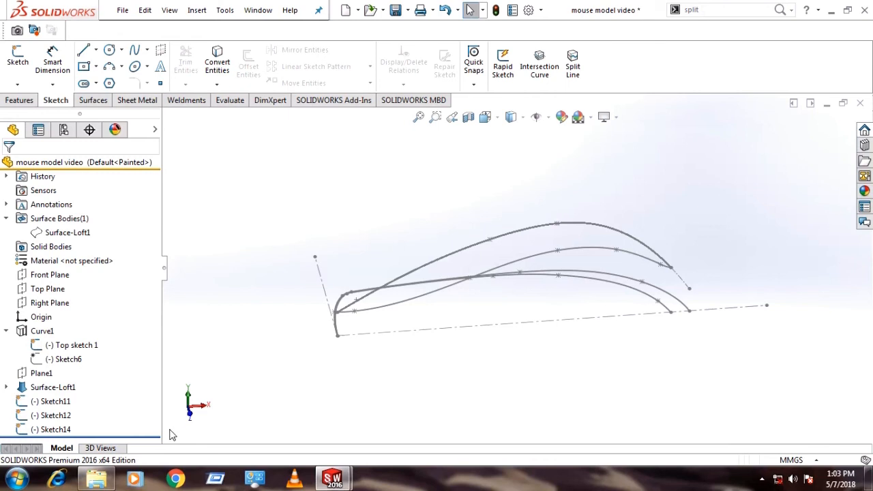
- Create a projected curve with the Sketch on sketch option from Sketch14 and Sketch11
click(24, 432)
scroll(344, 341, down, 3)
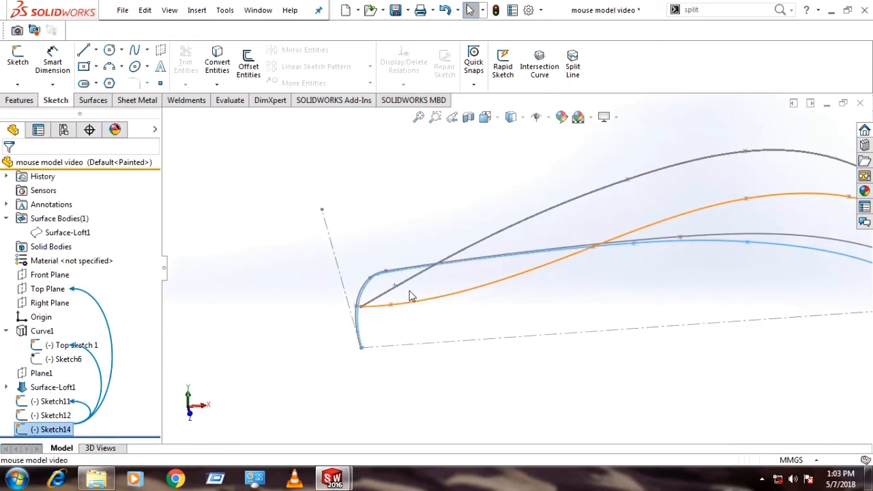
ctrl+click(46, 402)
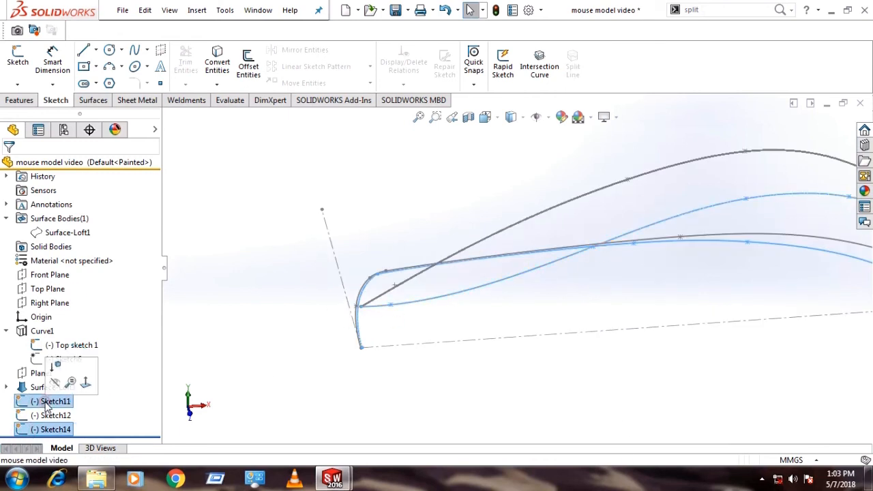
click(19, 100)
click(548, 83)
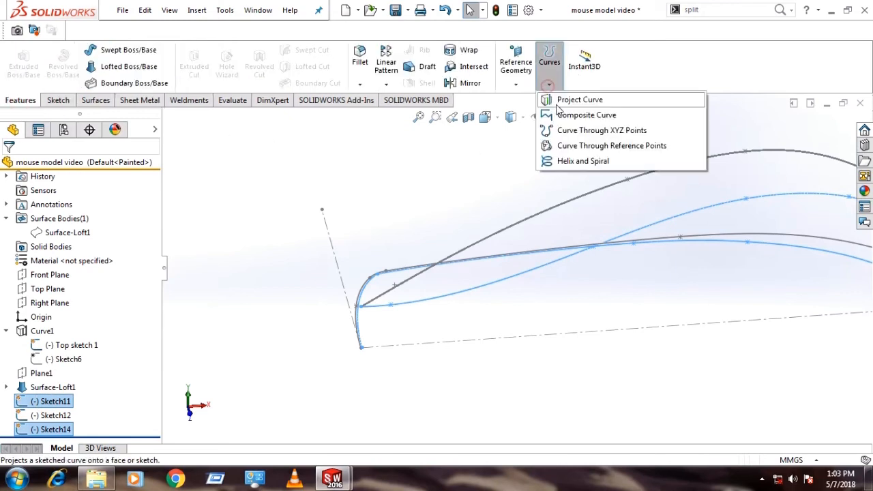
click(559, 101)
mouse_move(418, 386)
middle_down()
mouse_move(438, 334)
mouse_move(455, 358)
middle_up()
scroll(591, 322, up, 4)
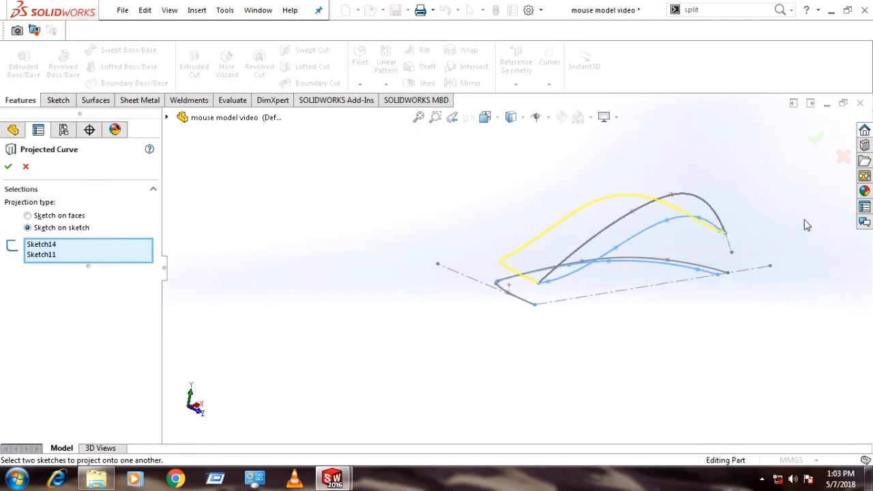
mouse_move(650, 236)
middle_down()
mouse_move(648, 247)
mouse_move(698, 304)
mouse_move(692, 251)
mouse_move(651, 238)
middle_up()
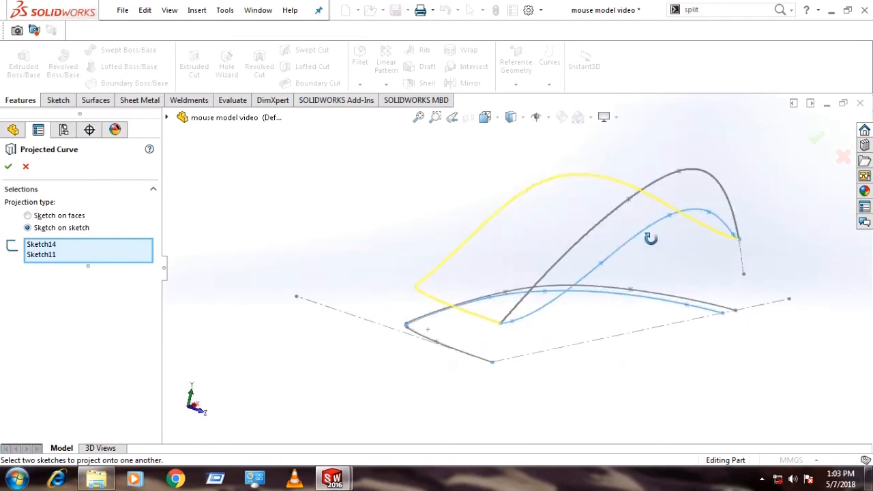
click(8, 168)
- Show the hidden Surface-Loft1 body beneath the new projected curve
middle_drag(487, 380, 525, 354)
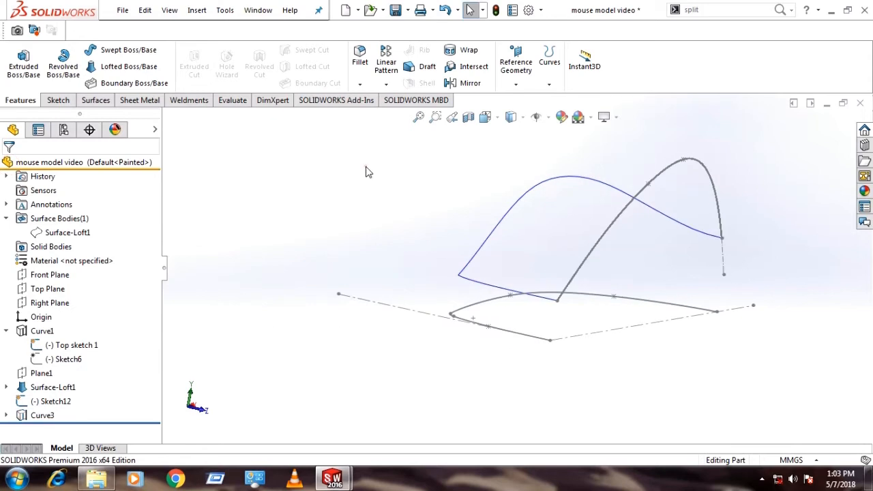
middle_drag(565, 319, 437, 371)
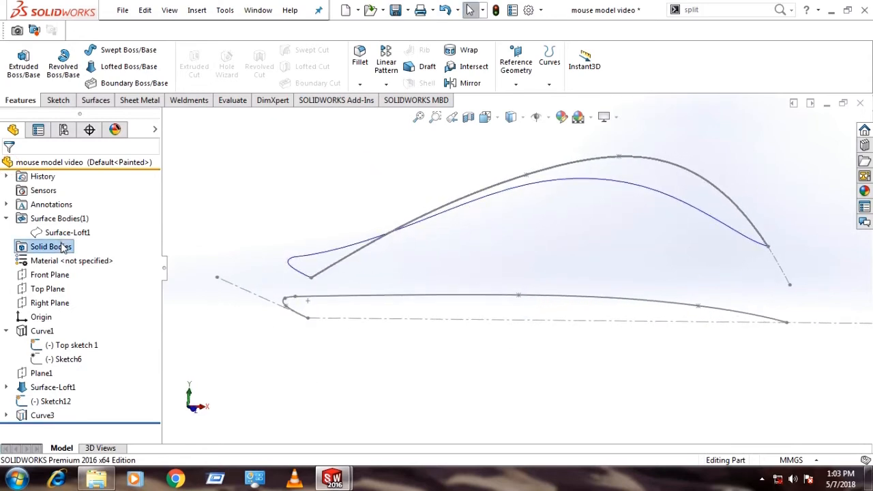
click(55, 233)
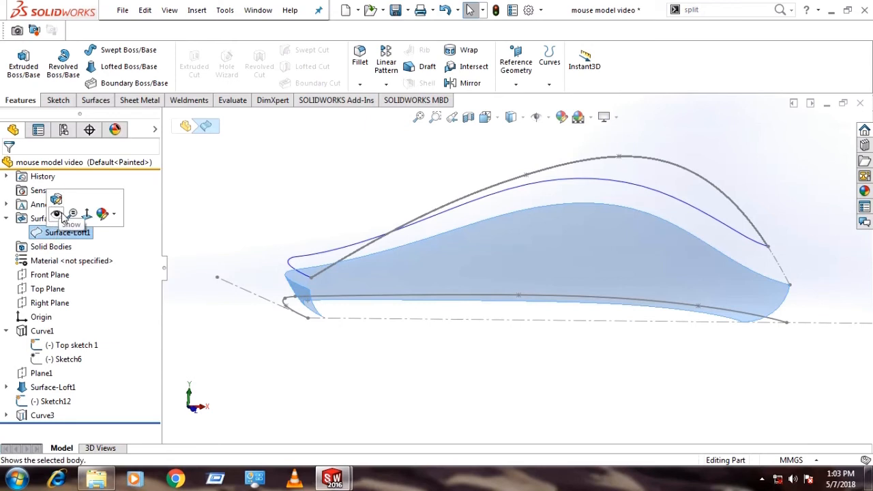
click(286, 355)
mouse_move(286, 355)
middle_down()
mouse_move(360, 366)
mouse_move(387, 395)
mouse_move(323, 358)
mouse_move(295, 355)
middle_up()
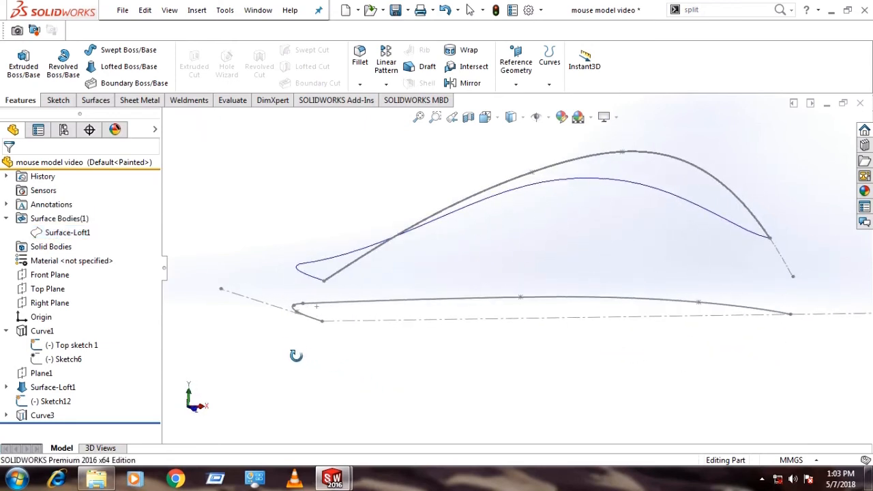
click(56, 232)
click(101, 211)
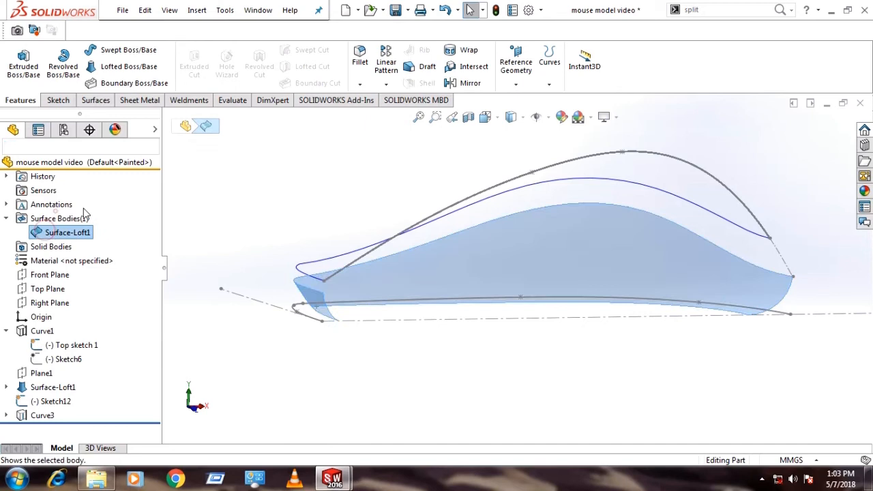
click(211, 190)
- Sketch a short two-point spline on the Front Plane, between the projected curve's end near the origin and the loft surface edge
scroll(440, 259, down, 10)
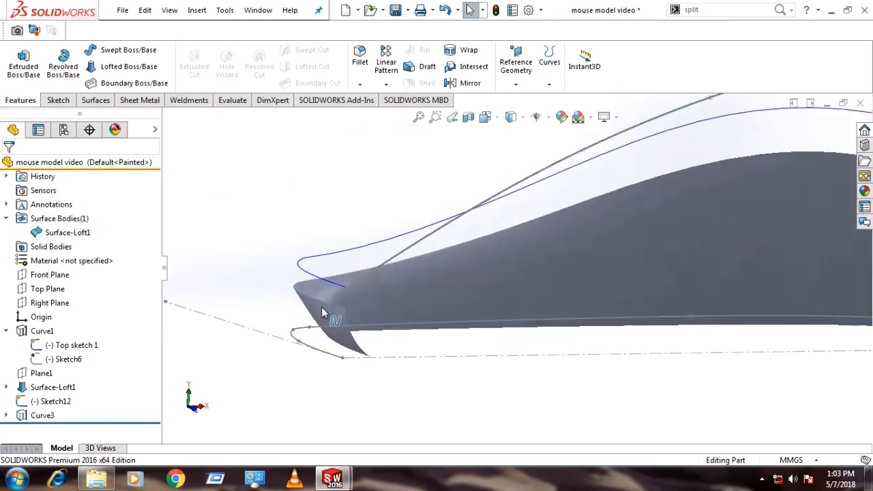
scroll(468, 265, down, 5)
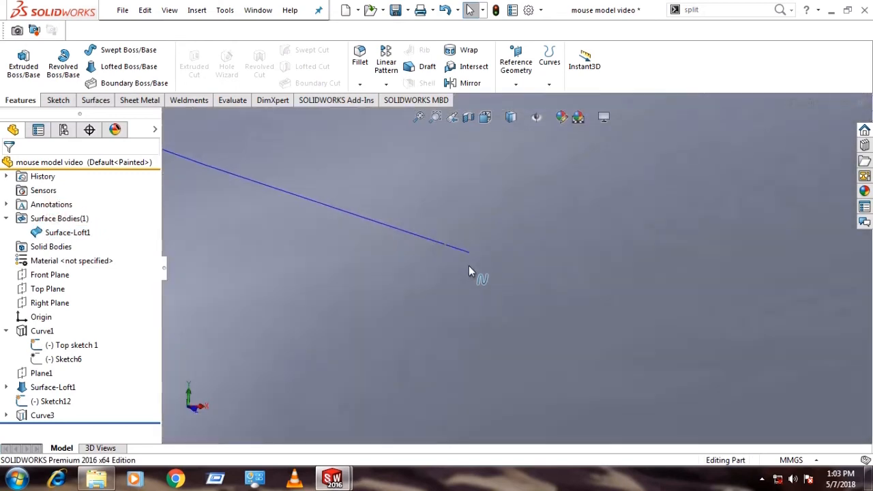
scroll(471, 373, up, 2)
scroll(471, 379, up, 5)
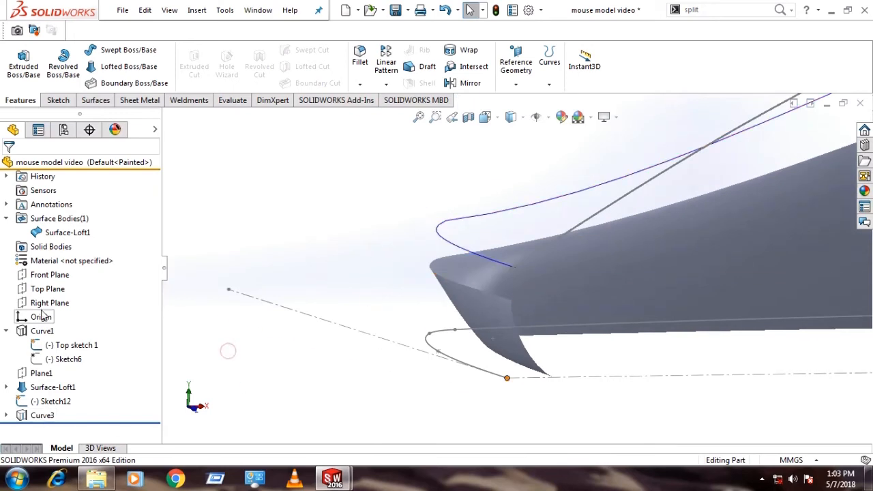
click(47, 274)
click(51, 255)
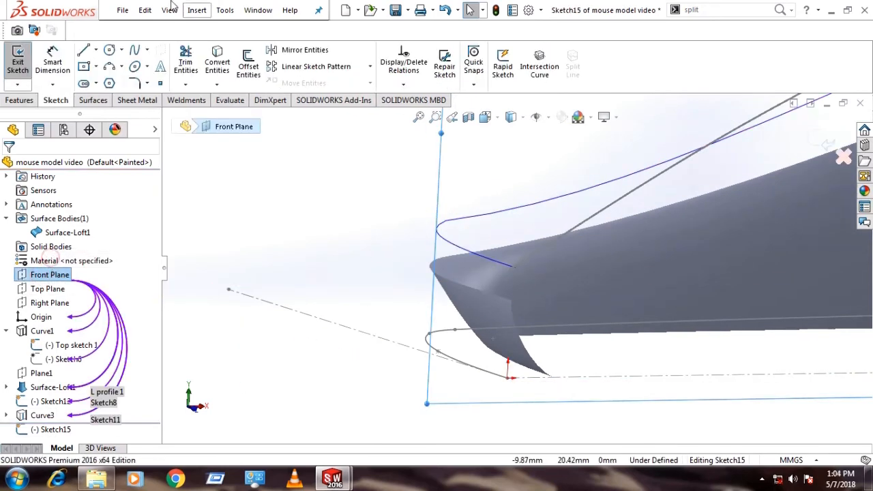
click(134, 49)
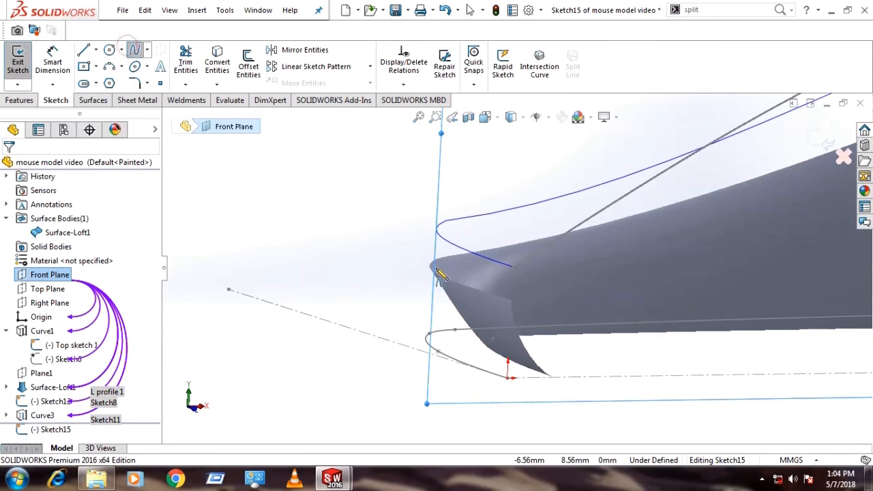
scroll(515, 281, down, 3)
click(511, 284)
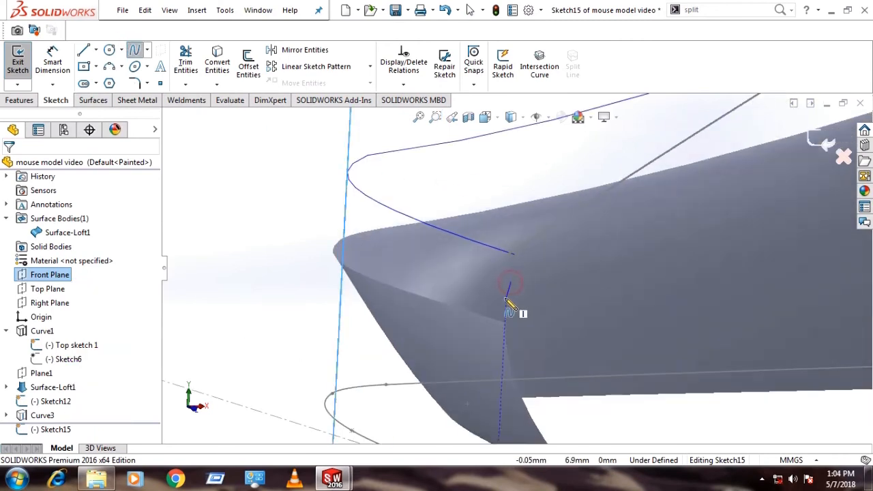
click(498, 306)
key(Escape)
scroll(521, 279, down, 5)
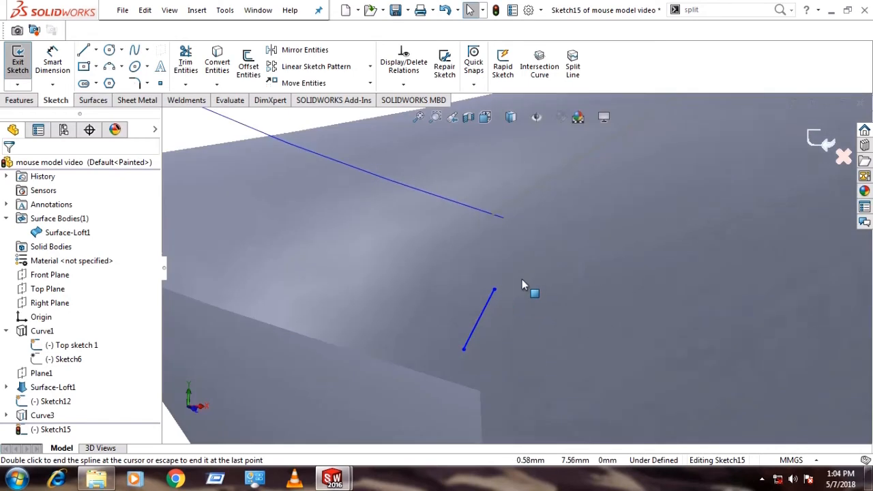
- Add a Pierce relation between the short spline's upper endpoint and the projected curve
double_click(494, 290)
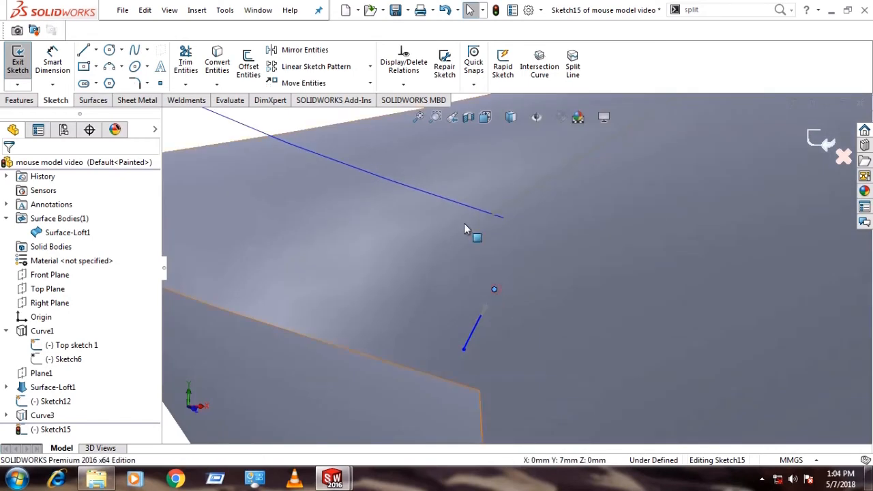
ctrl+click(460, 208)
click(510, 146)
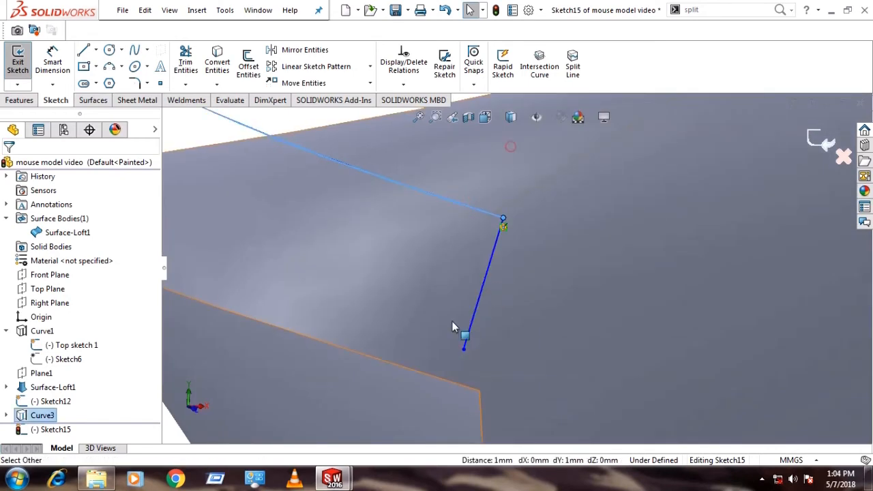
click(463, 350)
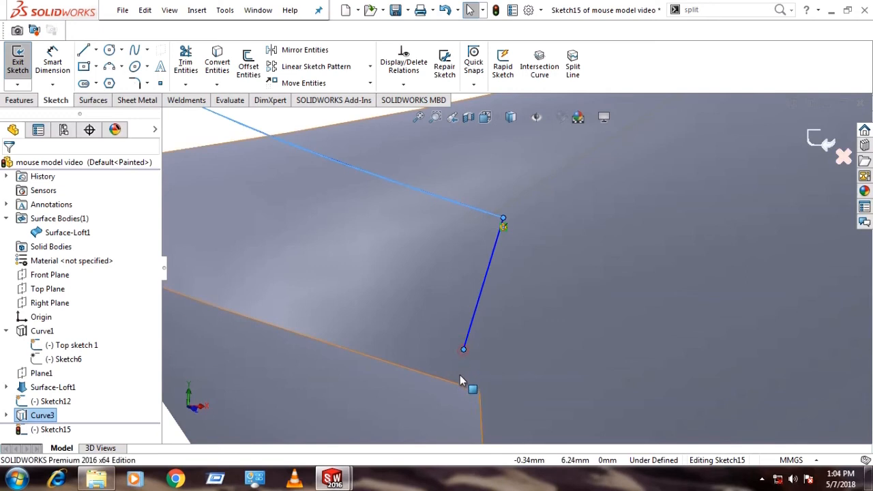
ctrl+click(464, 383)
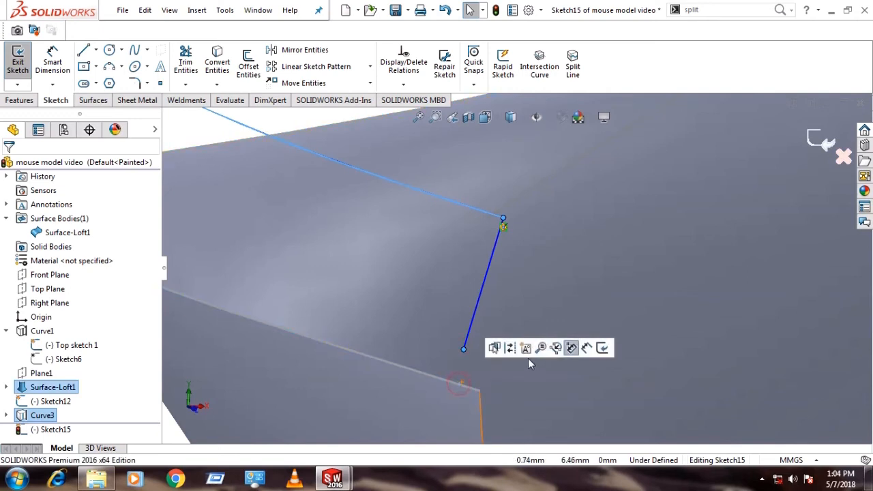
scroll(467, 397, up, 8)
click(358, 276)
- Add a Pierce relation between the short spline's lower endpoint and the upper edge of the loft surface
mouse_move(359, 281)
middle_down()
mouse_move(370, 347)
mouse_move(594, 488)
middle_up()
scroll(539, 341, down, 5)
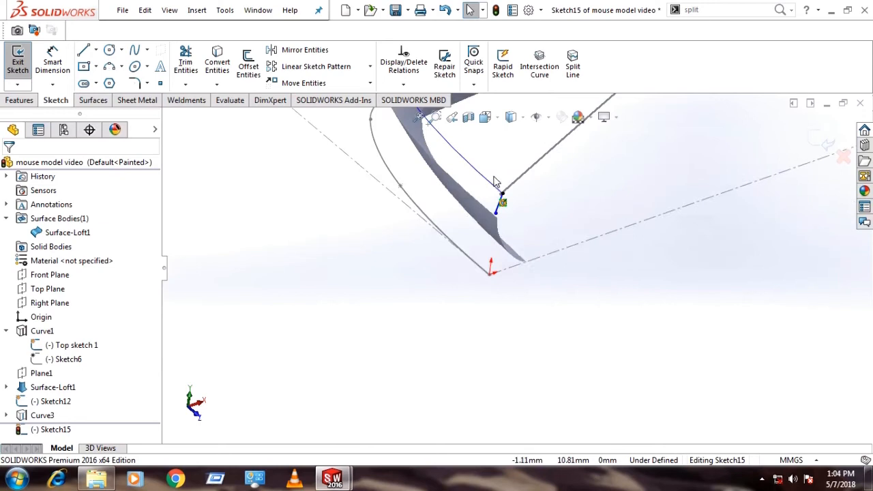
scroll(488, 239, down, 2)
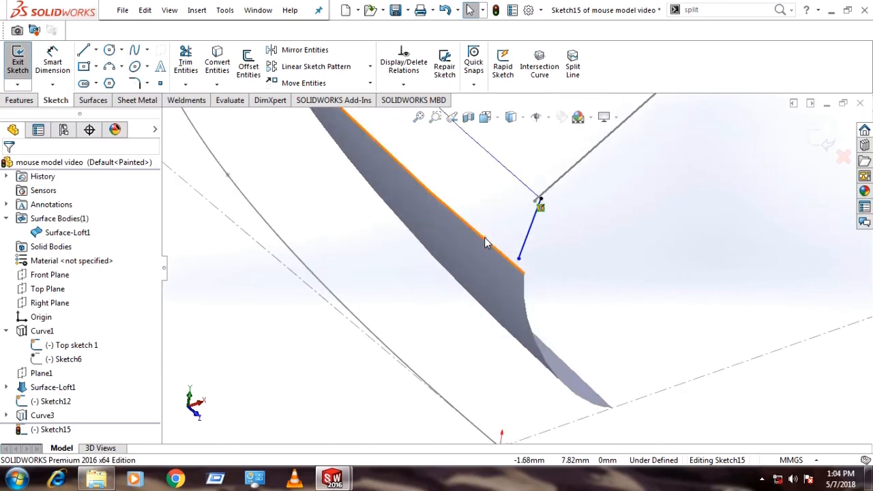
ctrl+click(519, 259)
click(570, 205)
click(289, 354)
- Check the connecting spline against the surface and curves from several sides, and close its sketch
scroll(292, 358, up, 6)
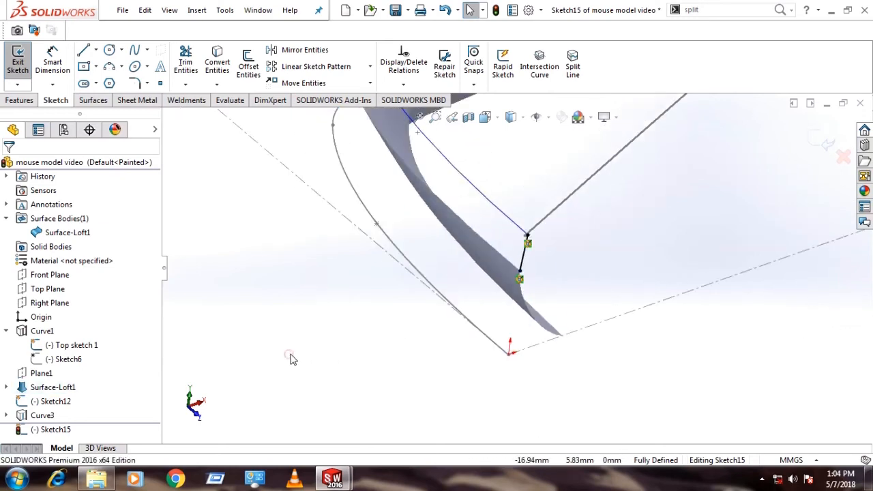
middle_drag(436, 346, 460, 249)
scroll(577, 415, up, 4)
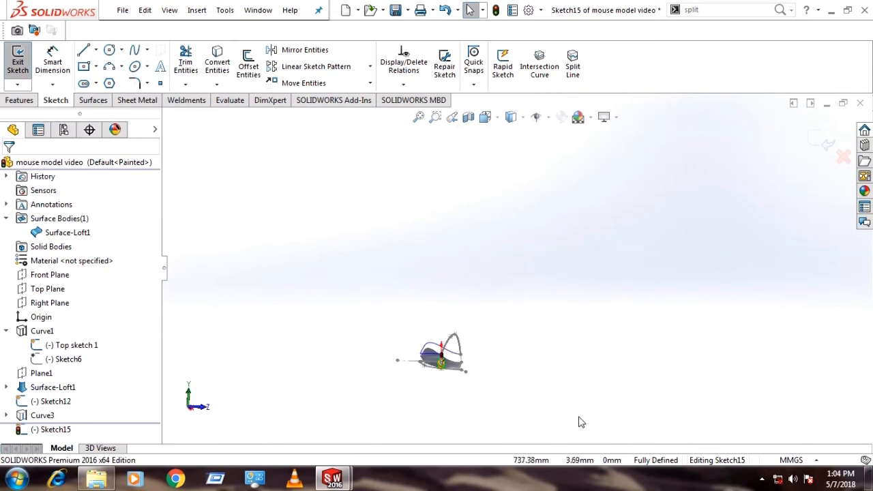
scroll(466, 345, down, 8)
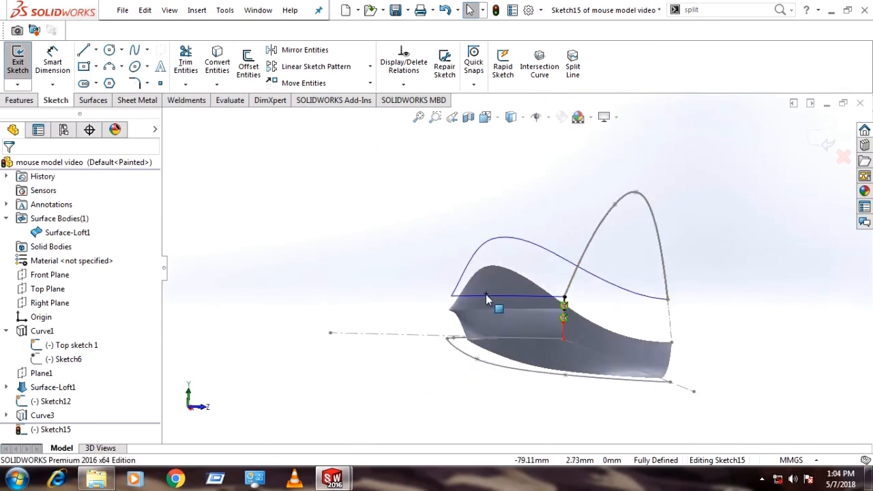
mouse_move(485, 294)
middle_down()
mouse_move(538, 362)
mouse_move(511, 243)
mouse_move(512, 362)
mouse_move(482, 324)
mouse_move(471, 325)
middle_up()
mouse_move(312, 216)
middle_down()
mouse_move(335, 239)
mouse_move(253, 312)
middle_up()
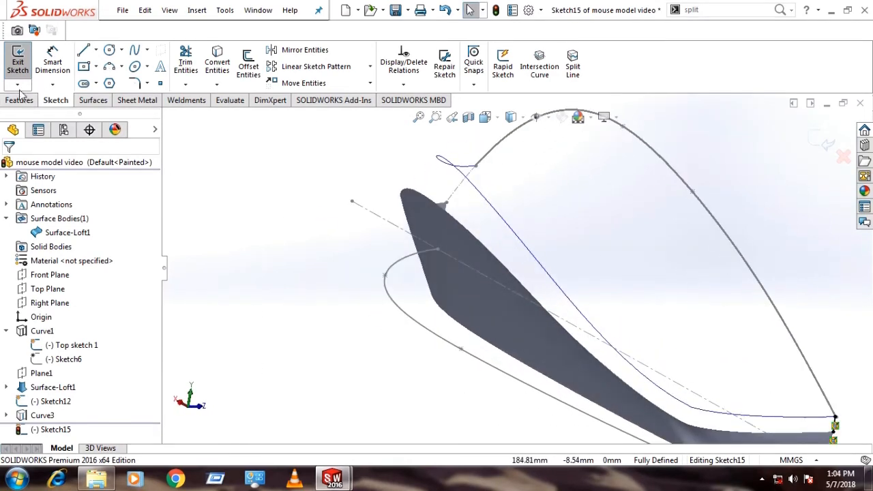
click(18, 61)
- Create a reference plane offset about 48 mm from the Right Plane, crossing the mouse body, and select it
click(47, 274)
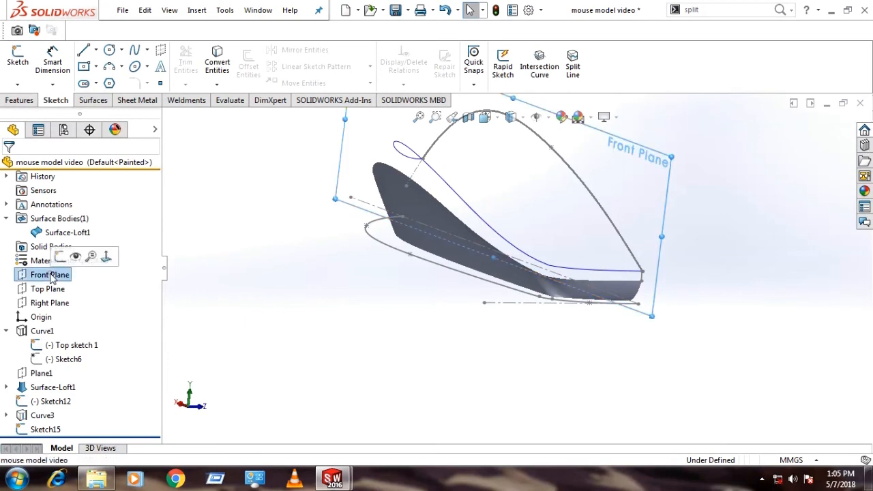
click(49, 303)
middle_drag(274, 294, 476, 340)
middle_drag(571, 270, 598, 288)
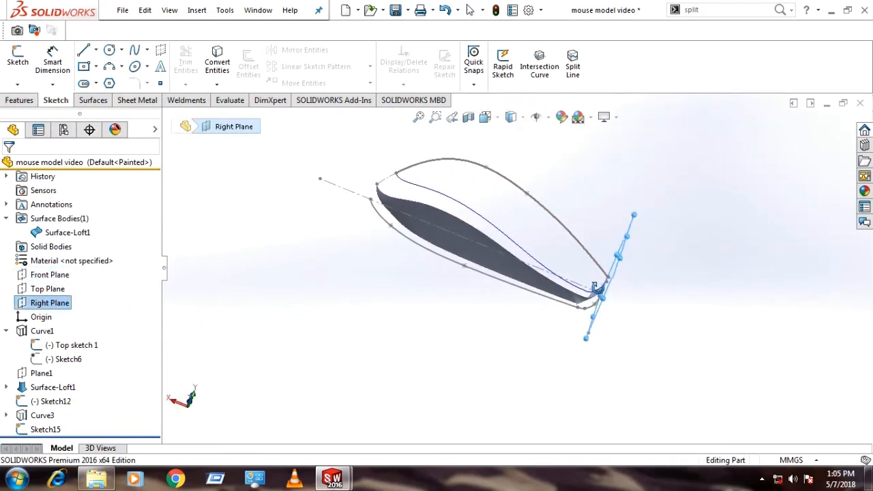
ctrl+drag(616, 300, 511, 244)
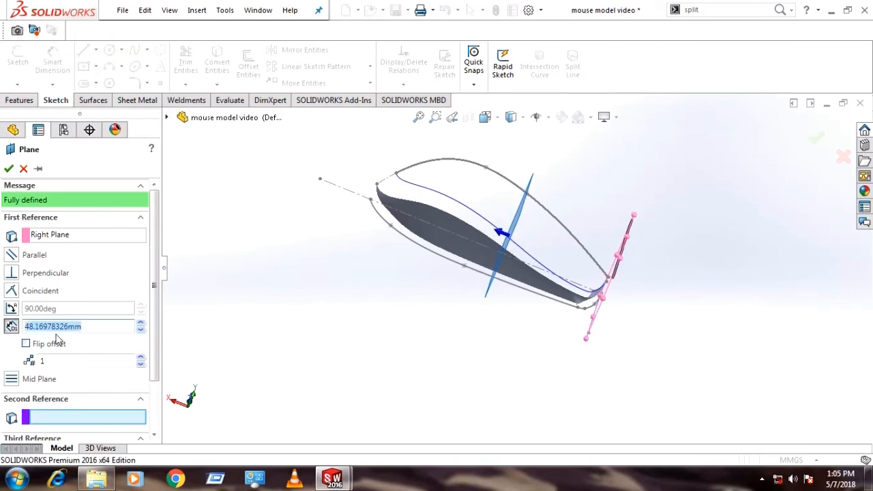
click(9, 168)
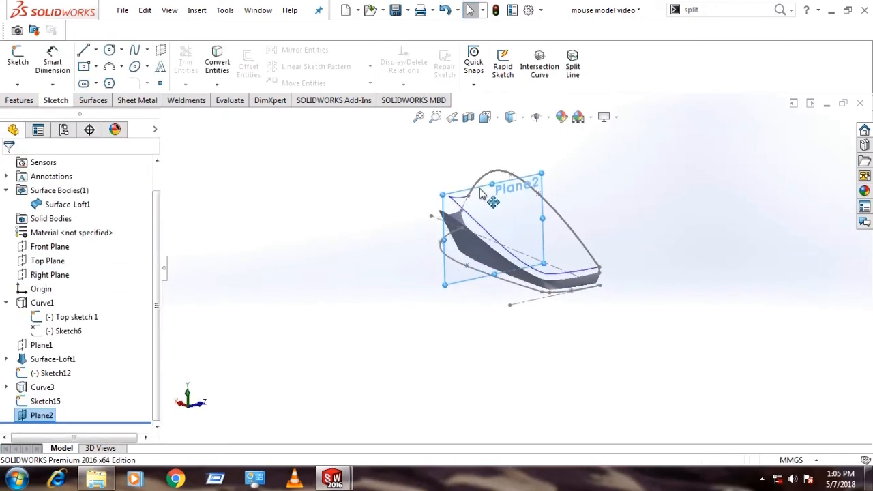
click(482, 189)
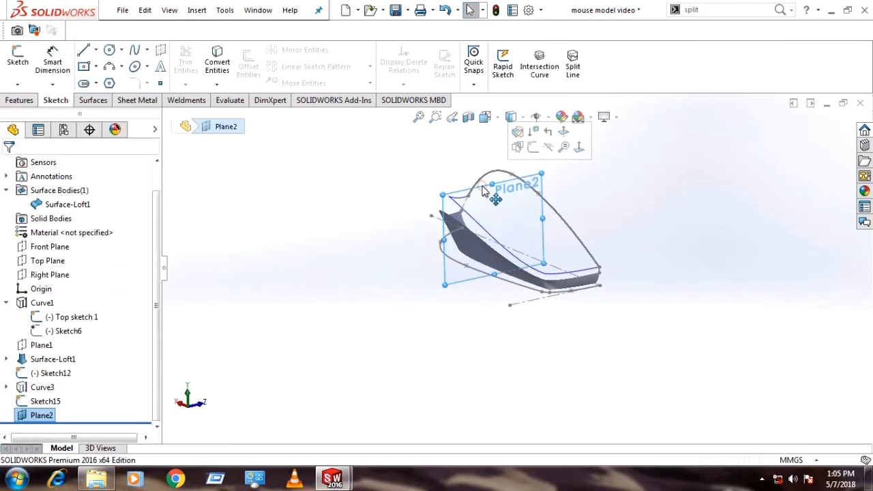
- Start a sketch on Plane2 and draw a short two-point spline between the side loft's upper edge and the projected curve
click(536, 151)
scroll(399, 244, down, 3)
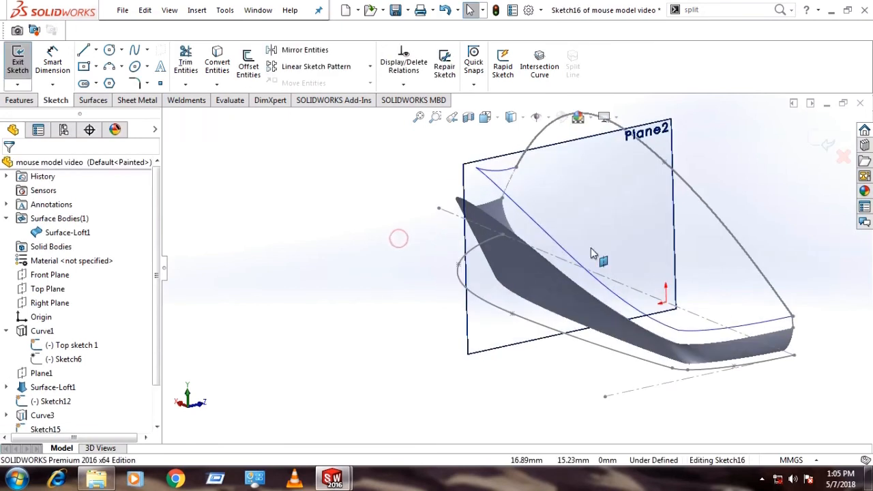
click(135, 52)
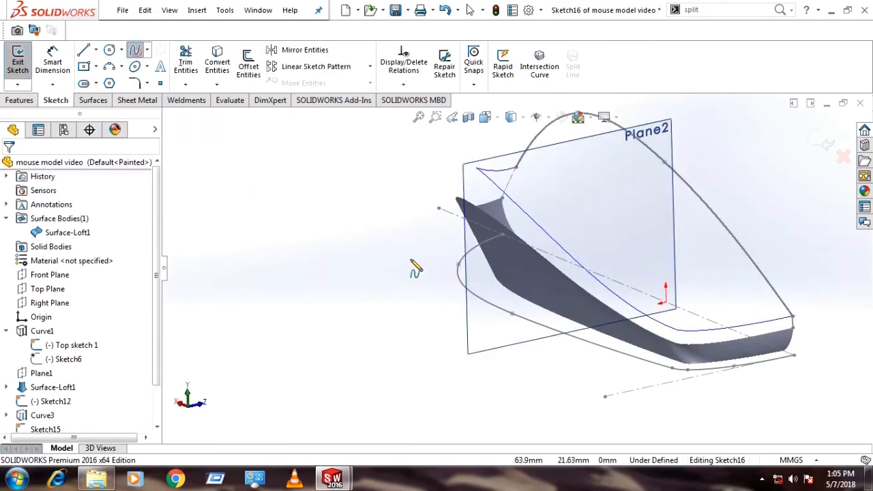
click(546, 245)
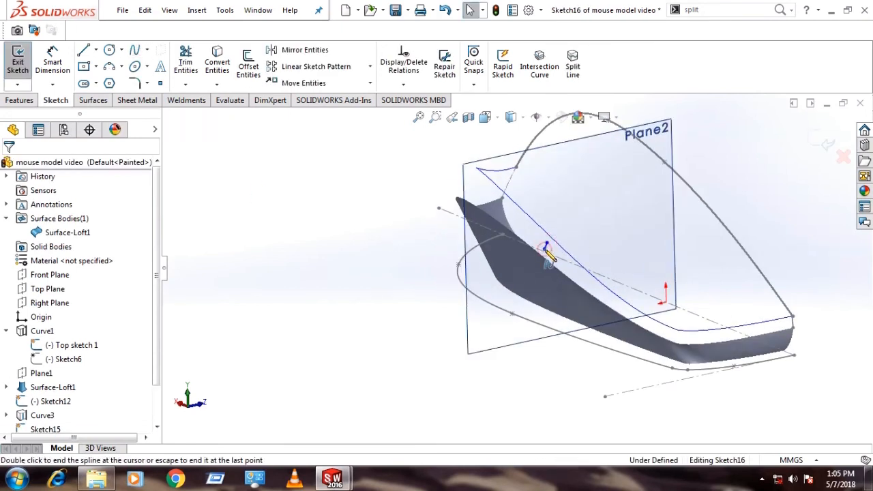
- Add a Pierce relation between the upper endpoint of the Plane2 spline and the projected curve
scroll(547, 252, down, 2)
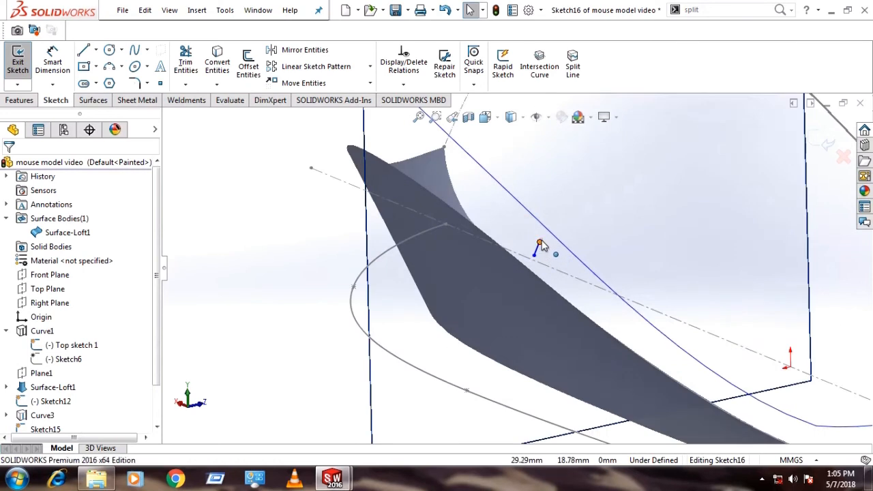
click(540, 242)
ctrl+click(559, 240)
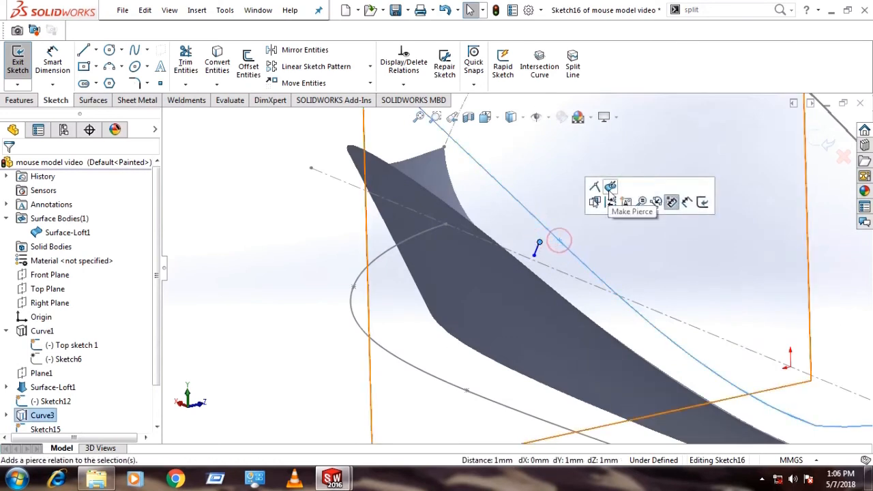
click(671, 202)
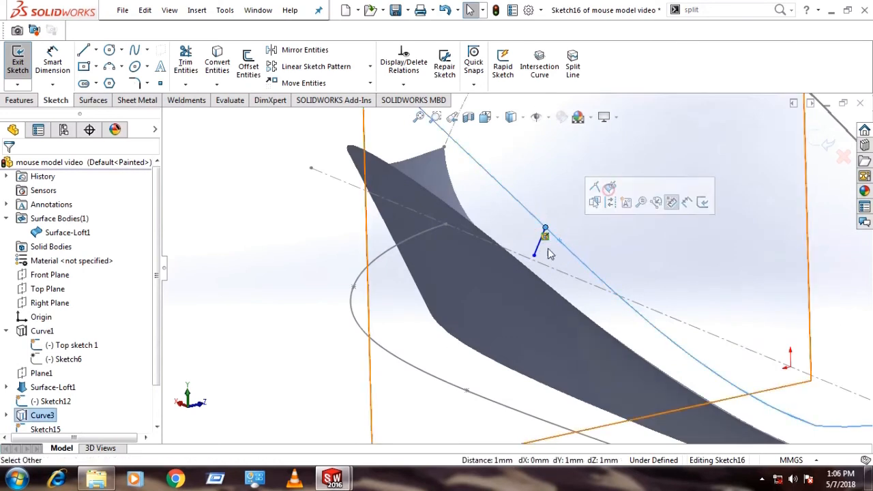
click(519, 281)
click(259, 218)
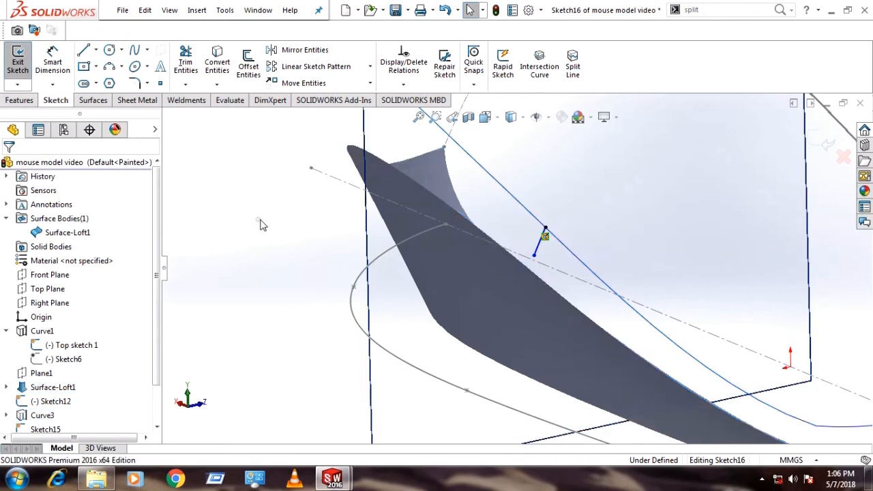
- Add a Pierce relation between the lower endpoint of the Plane2 spline and the loft surface's upper edge
click(527, 266)
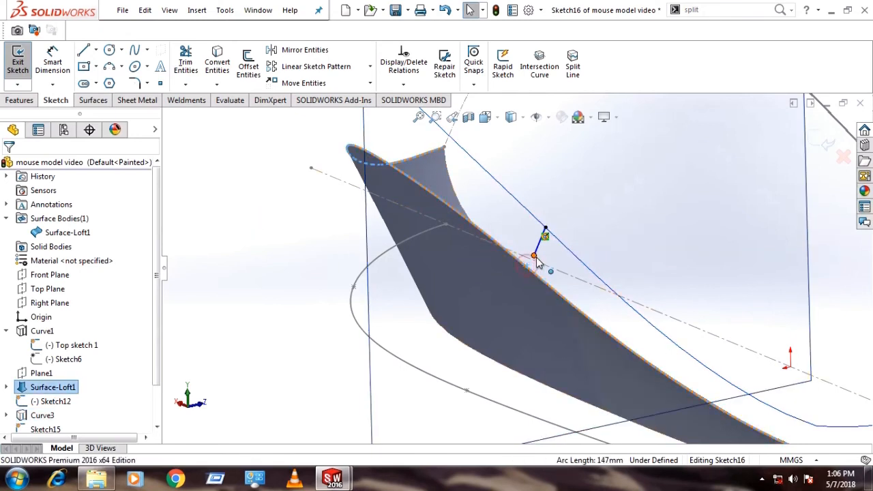
ctrl+click(533, 255)
click(590, 208)
click(461, 306)
scroll(461, 306, up, 4)
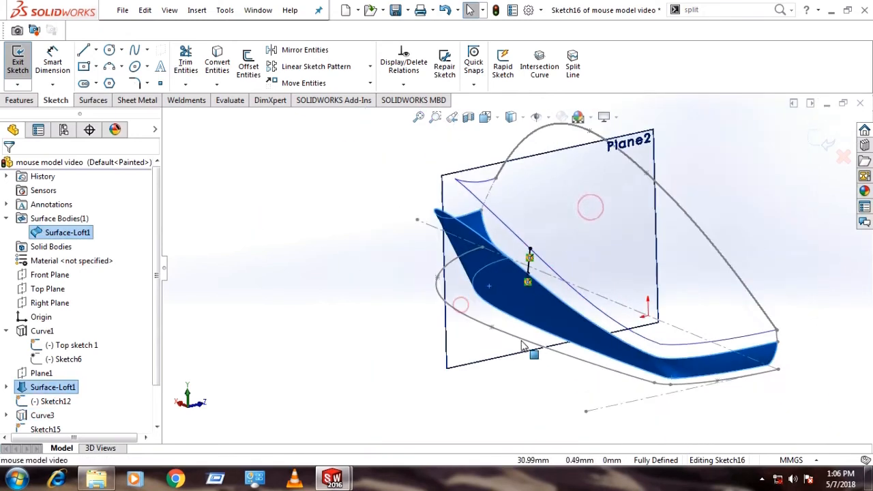
- Bow the Plane2 spline slightly outward by adjusting the tangent handles at both of its ends
middle_drag(524, 342, 544, 326)
scroll(533, 285, down, 5)
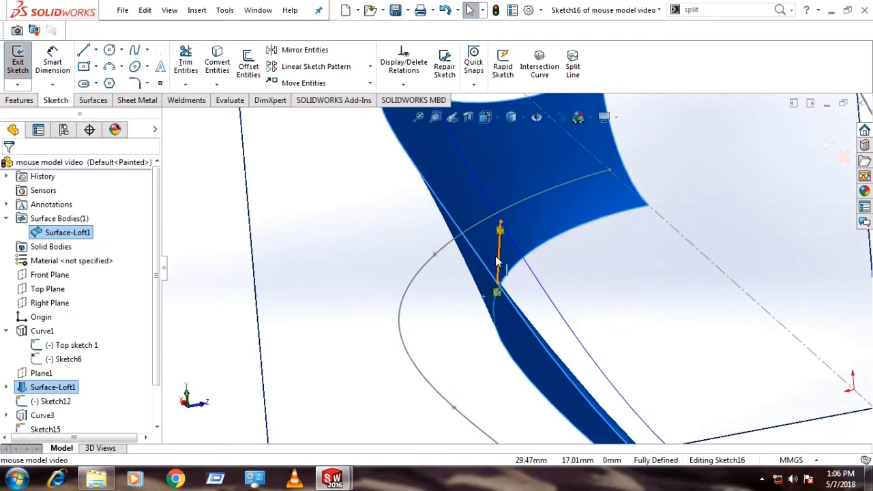
click(500, 261)
scroll(502, 261, down, 2)
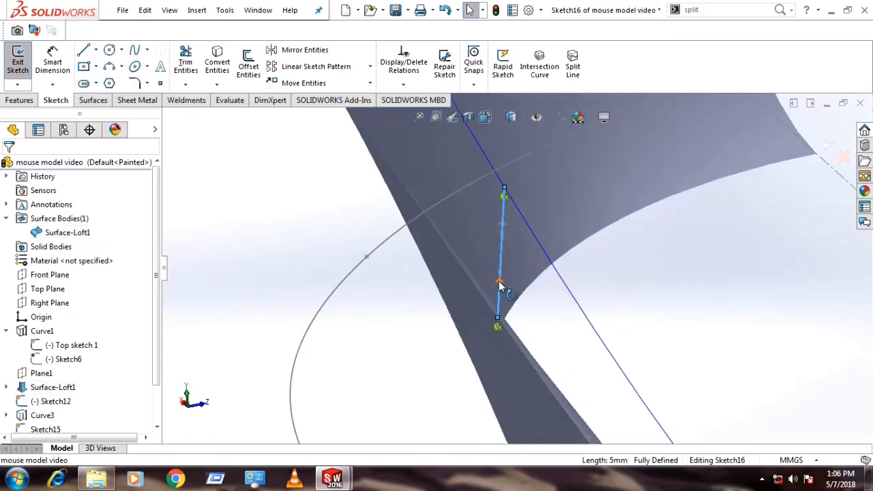
drag(498, 280, 496, 280)
drag(501, 209, 501, 208)
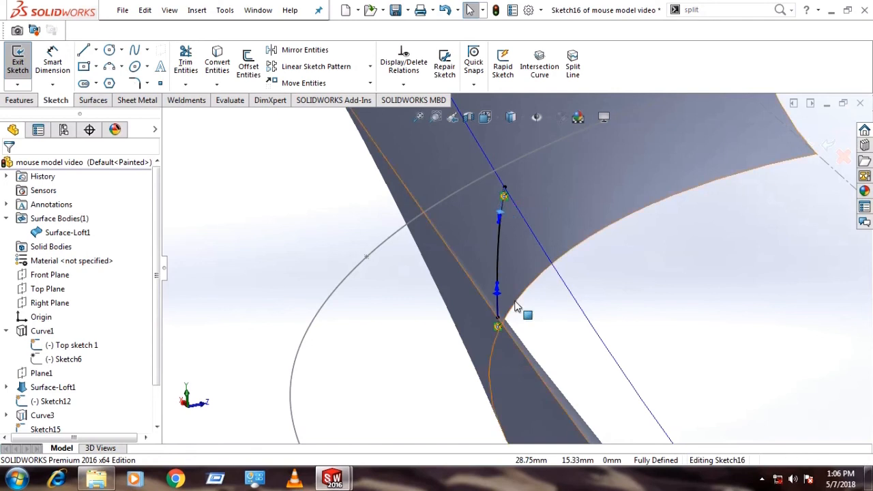
scroll(488, 286, down, 3)
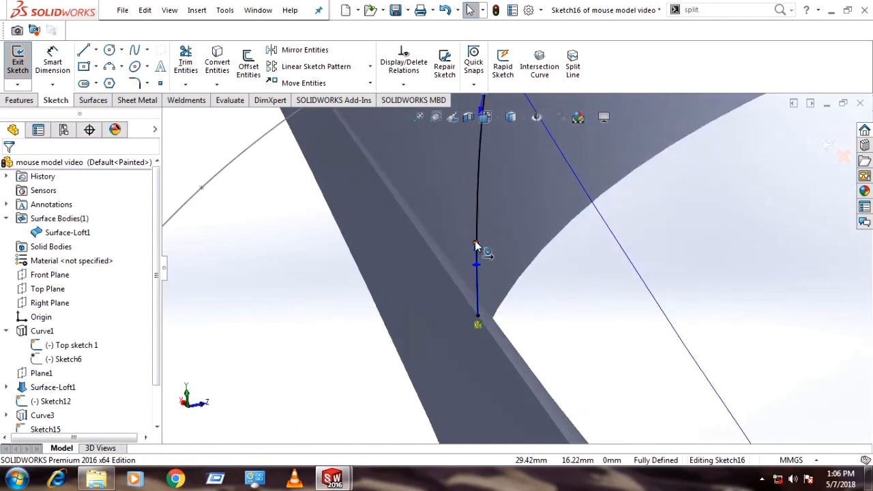
drag(475, 242, 474, 272)
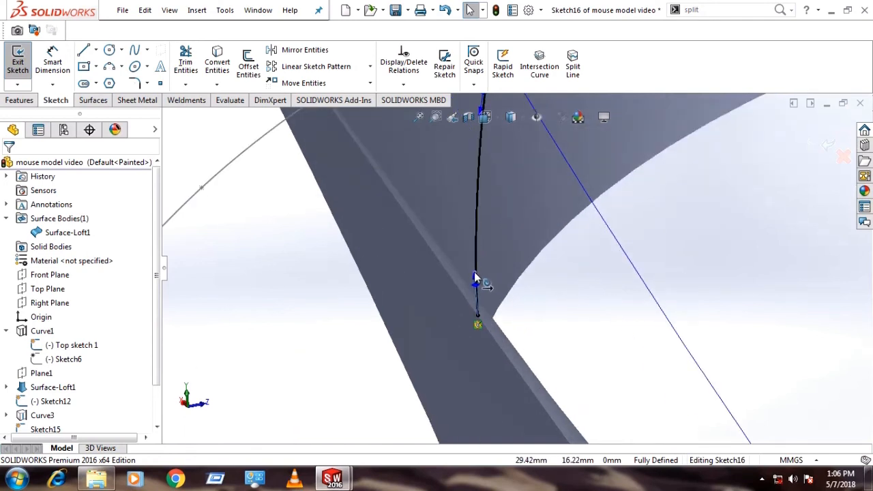
- Check the bowed spline against the loft surface and the projected curve from several sides, and close its sketch
scroll(474, 271, up, 4)
scroll(490, 285, up, 6)
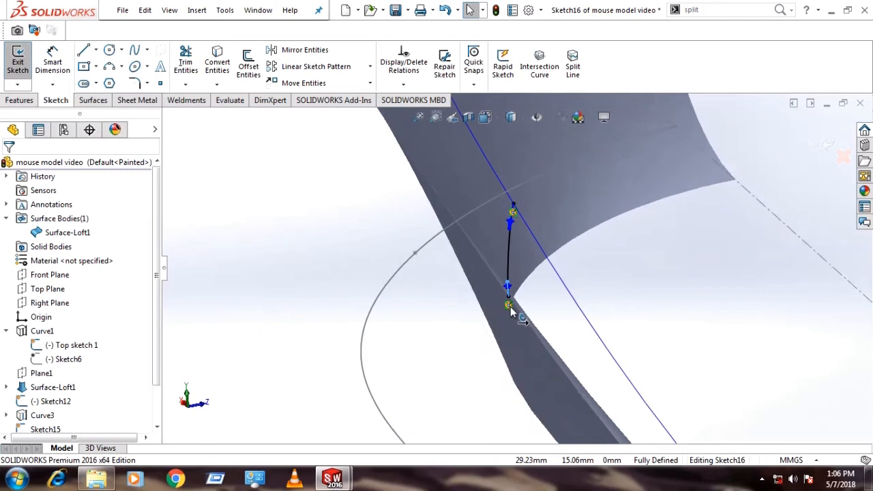
middle_drag(516, 330, 522, 292)
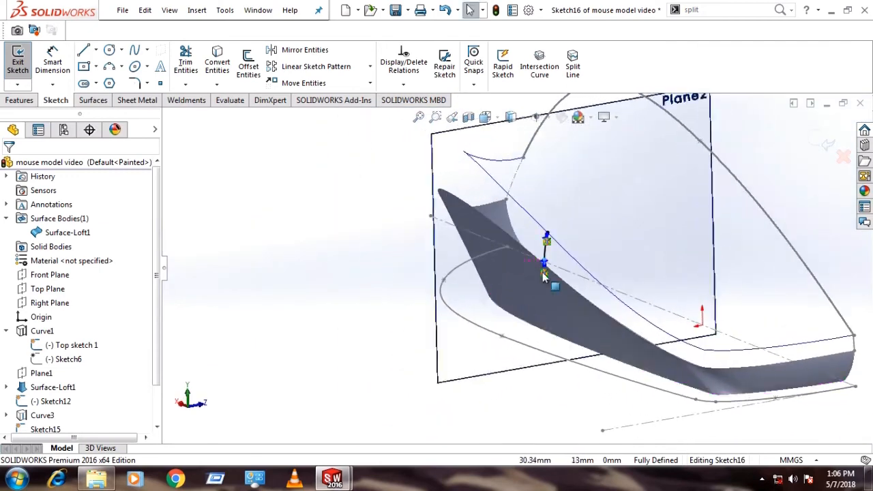
scroll(548, 244, down, 4)
middle_drag(553, 265, 481, 352)
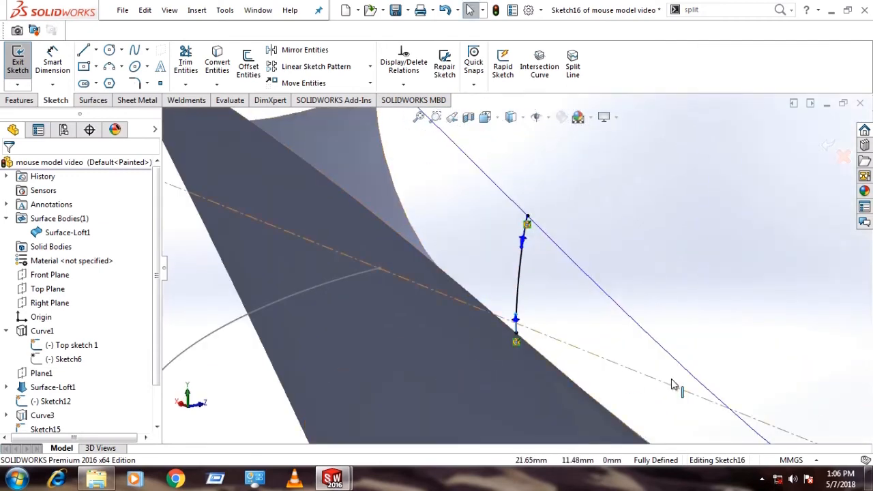
click(825, 147)
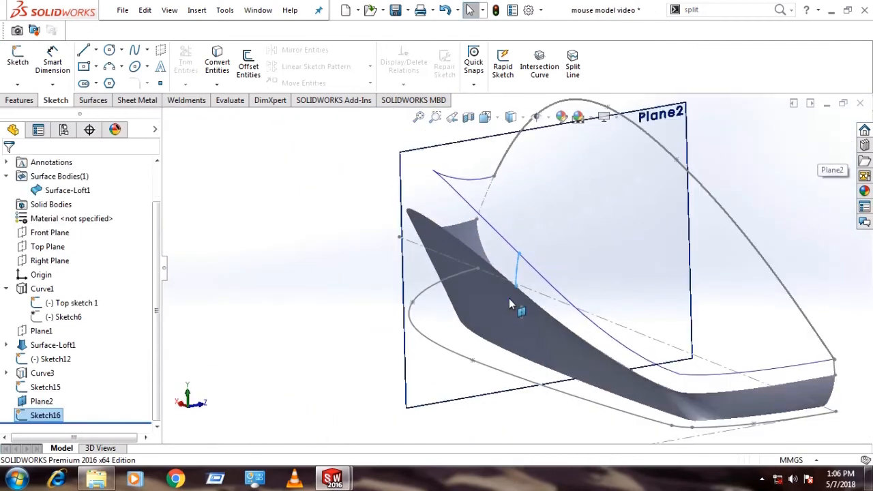
mouse_move(510, 298)
middle_down()
mouse_move(529, 302)
mouse_move(520, 334)
middle_up()
scroll(338, 360, up, 4)
scroll(396, 242, down, 2)
middle_drag(465, 242, 470, 264)
click(316, 309)
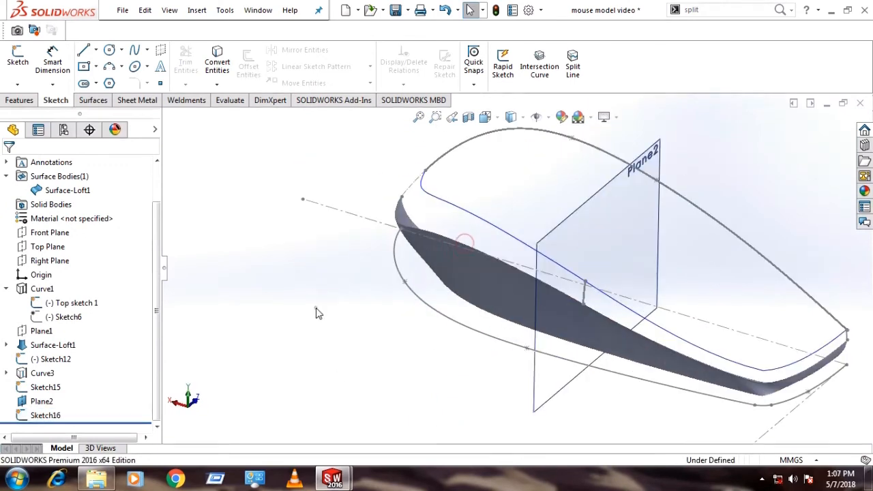
- Create a reference plane offset 35 mm from Plane2 toward the taller rear of the mouse body
ctrl+drag(565, 223, 450, 164)
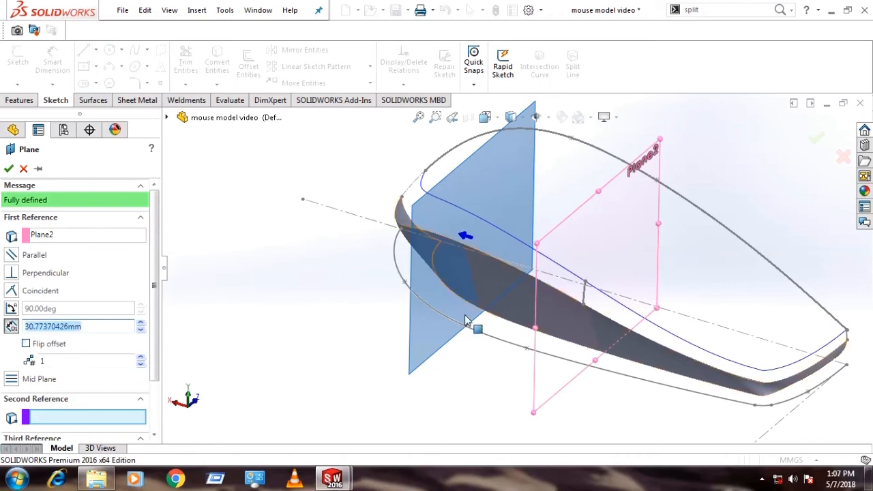
middle_drag(468, 311, 511, 336)
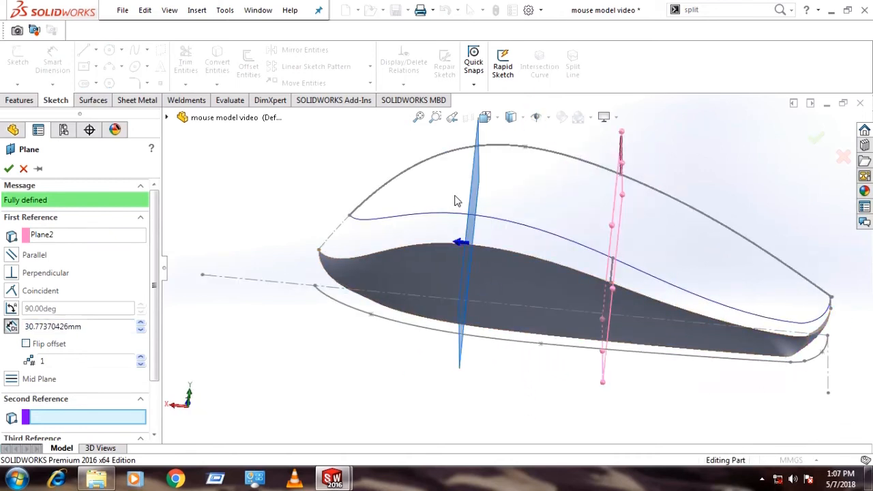
middle_drag(495, 385, 464, 411)
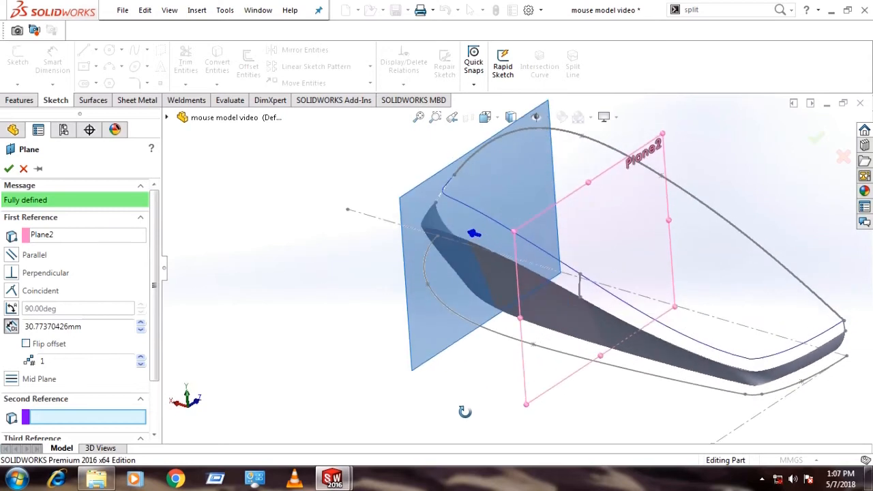
double_click(85, 326)
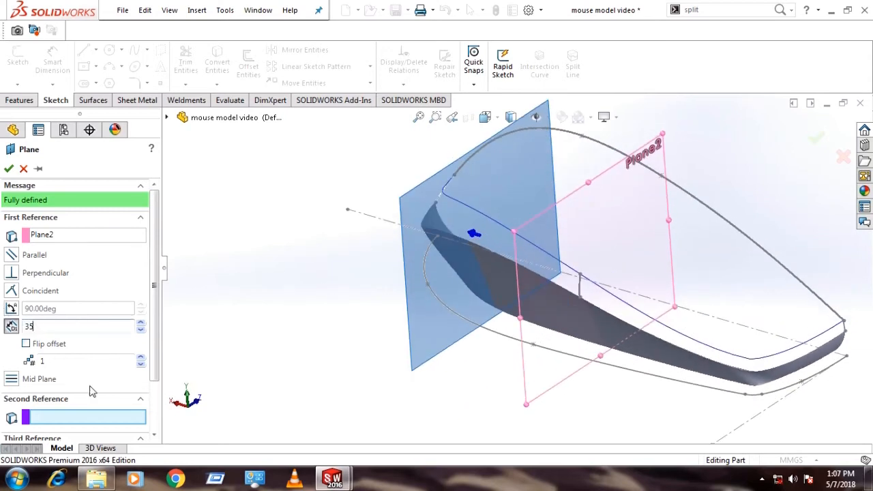
text(35)
key(Return)
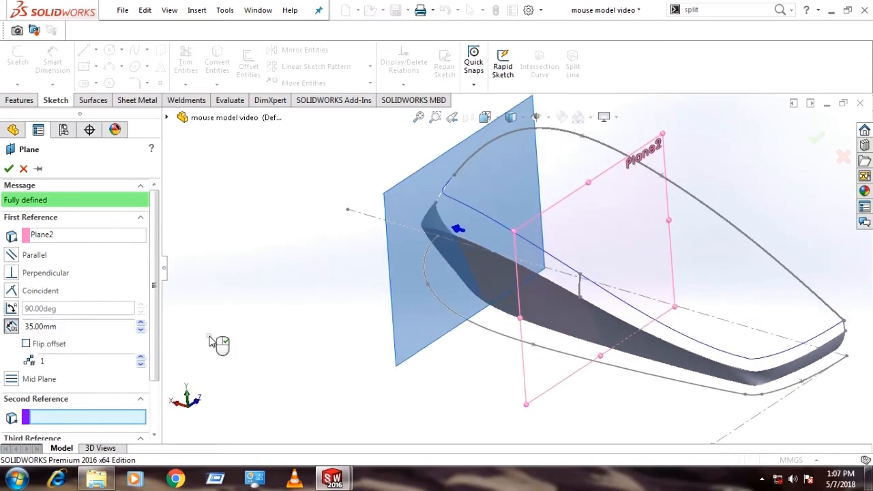
click(8, 169)
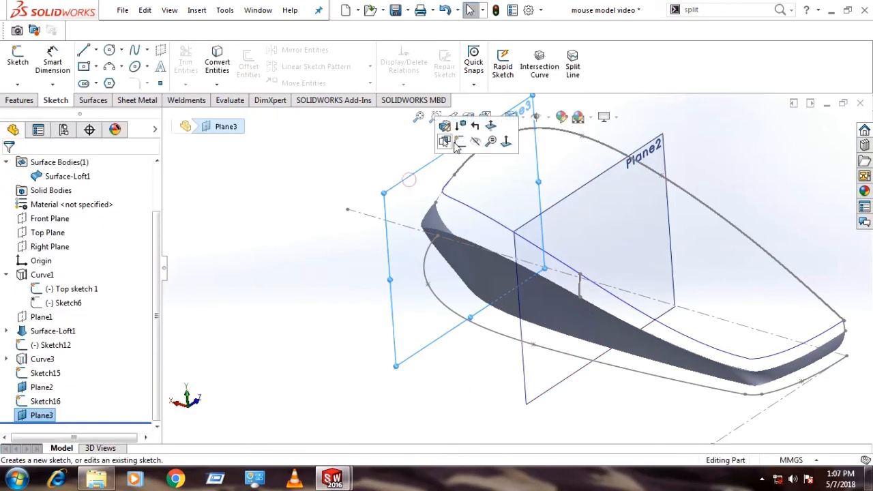
- Start a sketch on the new rear plane and draw a short two-point spline between the loft edge and the projected curve
click(458, 142)
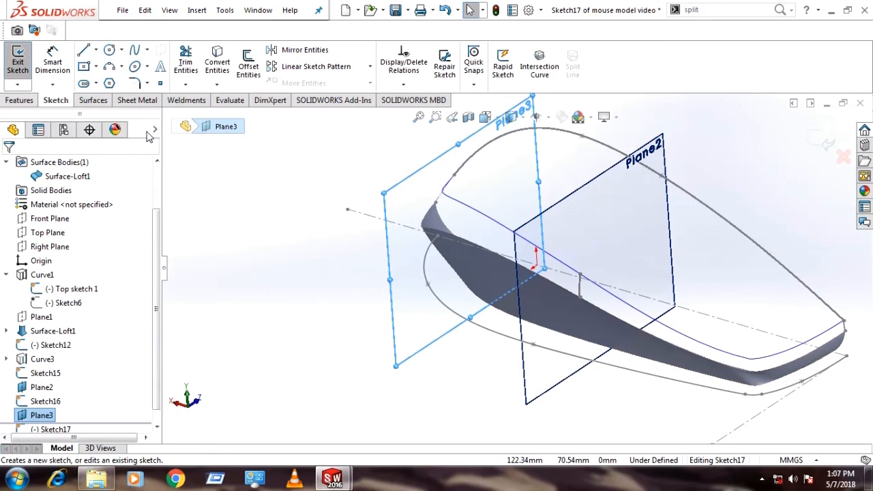
click(135, 50)
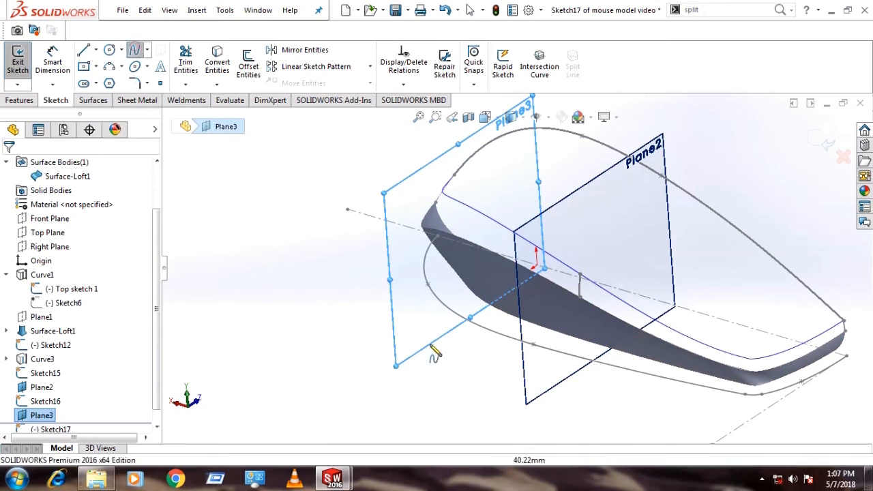
click(457, 236)
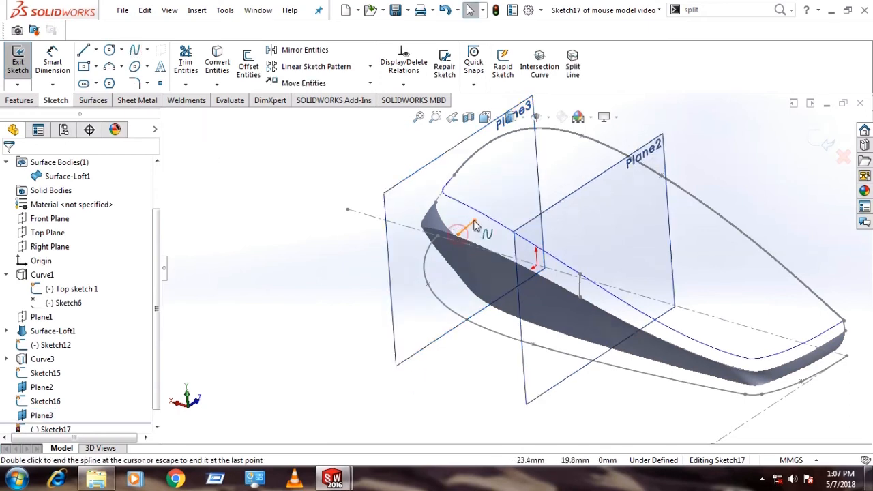
- Add a Pierce relation between the rear-plane spline's upper endpoint and the projected curve
scroll(483, 243, down, 5)
double_click(487, 244)
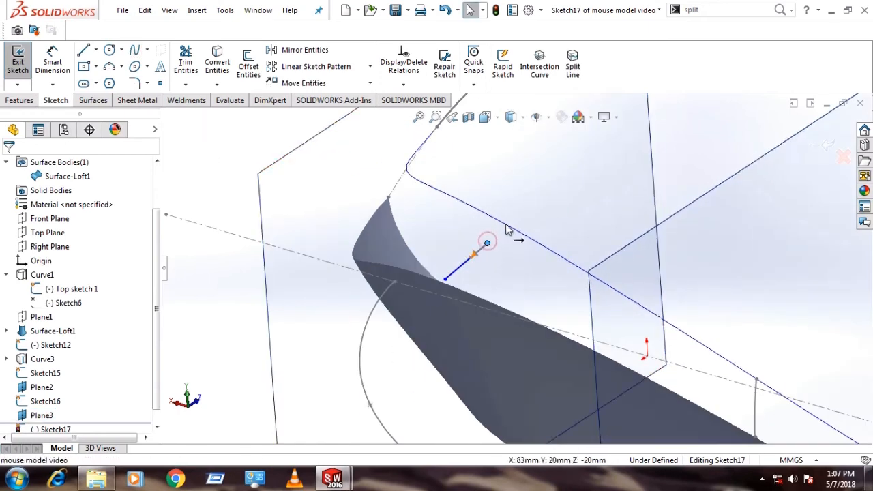
ctrl+click(688, 339)
click(735, 280)
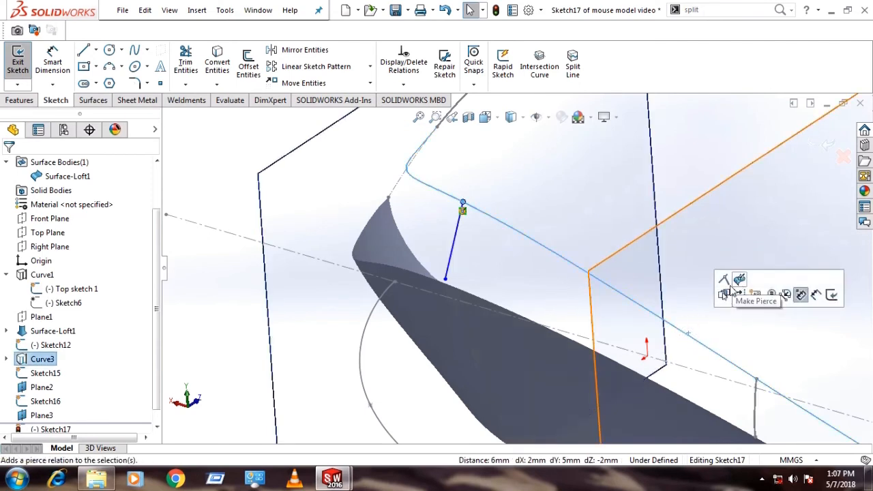
click(209, 245)
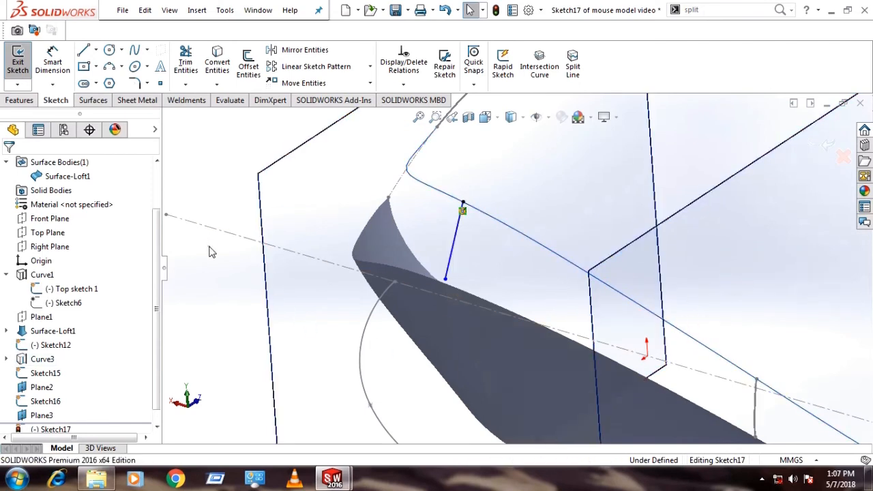
- Add a Pierce relation between the rear-plane spline's lower endpoint and the upper edge of the loft surface
click(452, 283)
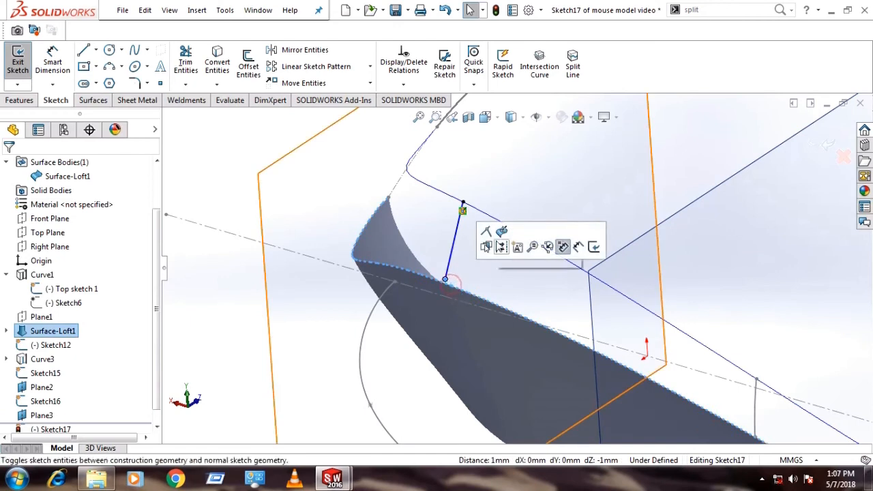
click(501, 233)
click(245, 308)
- Bend the rear-plane spline slightly outward by adjusting its upper tangent handle
scroll(491, 222, up, 3)
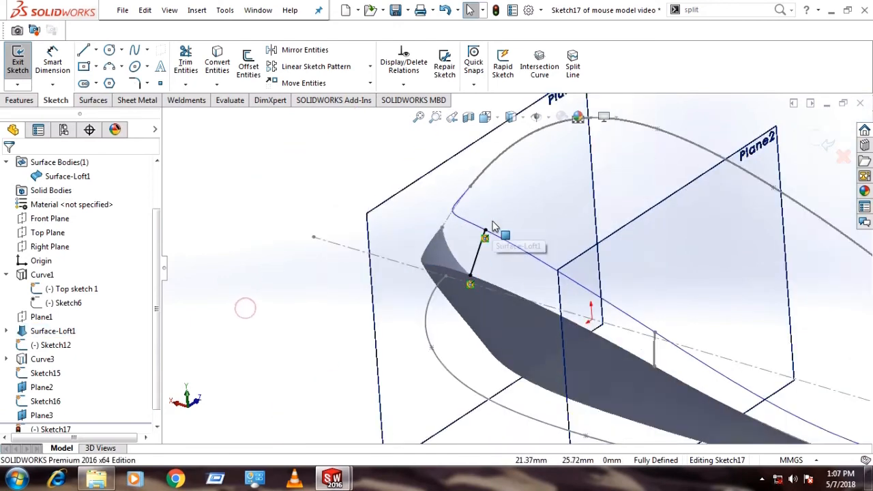
scroll(493, 222, down, 3)
mouse_move(485, 307)
middle_down()
mouse_move(470, 280)
mouse_move(490, 300)
middle_up()
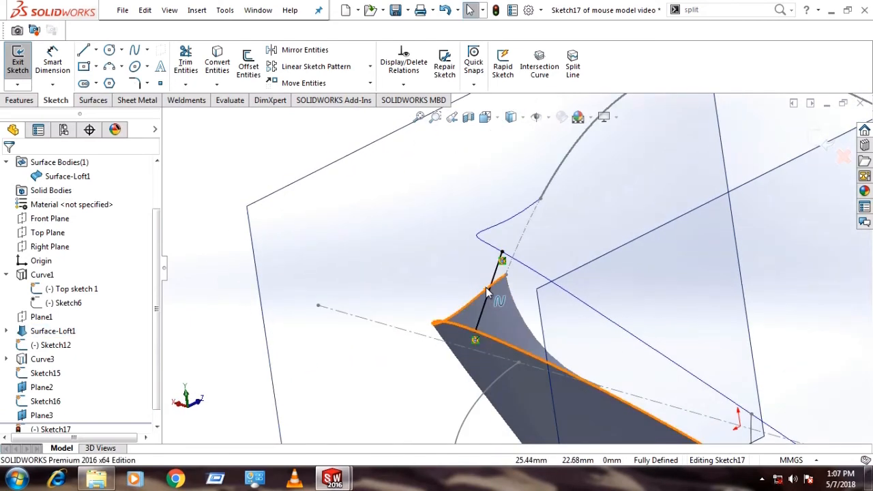
click(489, 292)
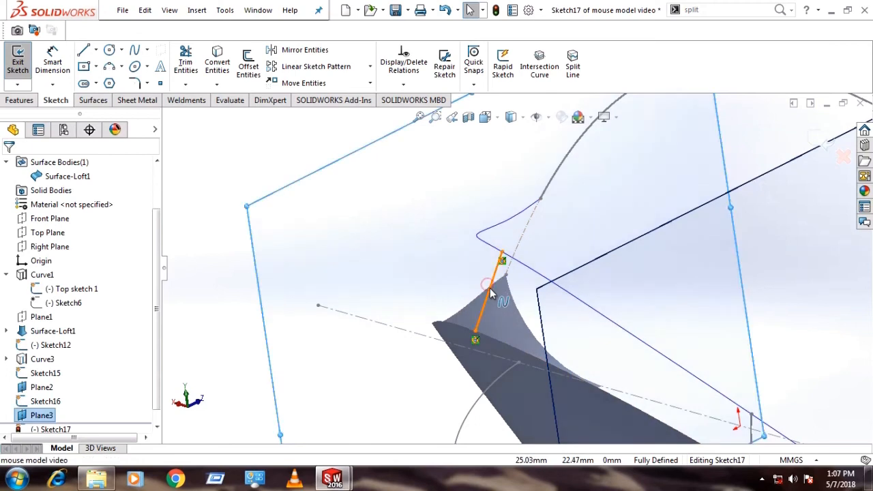
click(491, 291)
drag(499, 279, 495, 279)
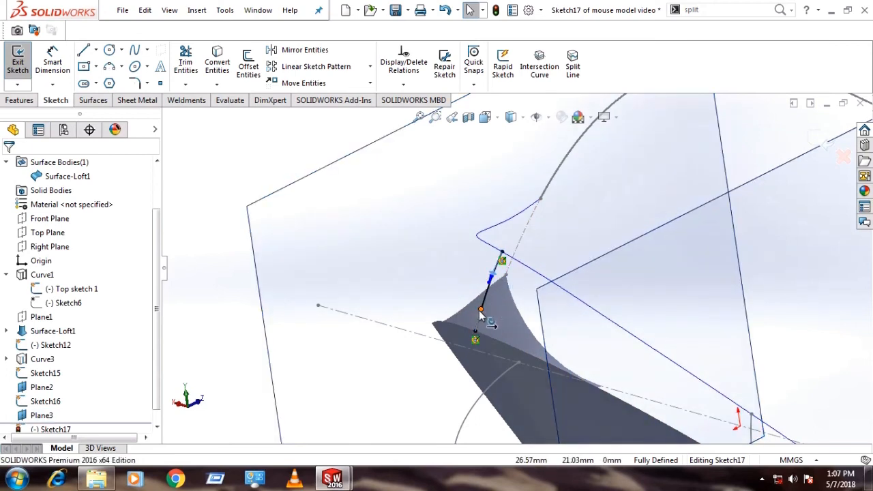
- Fine-tune the rear-plane spline's curvature with its end tangent handles and exit the sketch
scroll(480, 315, down, 3)
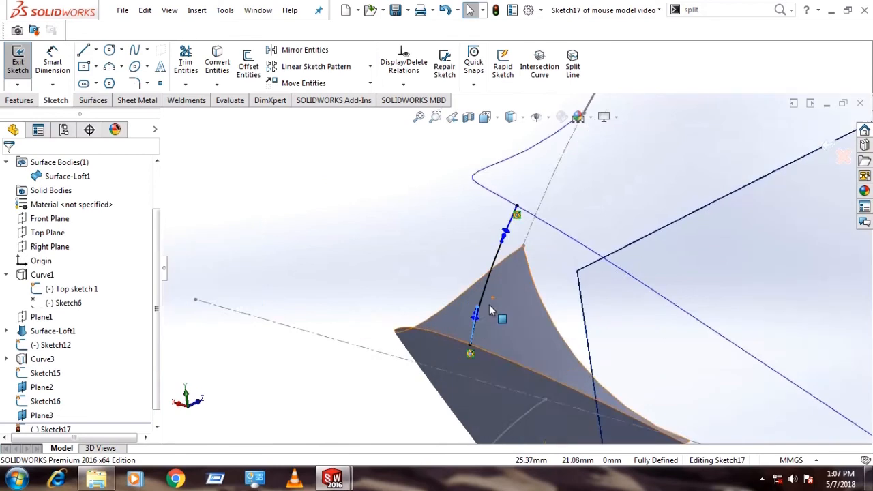
middle_drag(490, 311, 478, 341)
scroll(458, 383, up, 2)
scroll(458, 381, up, 2)
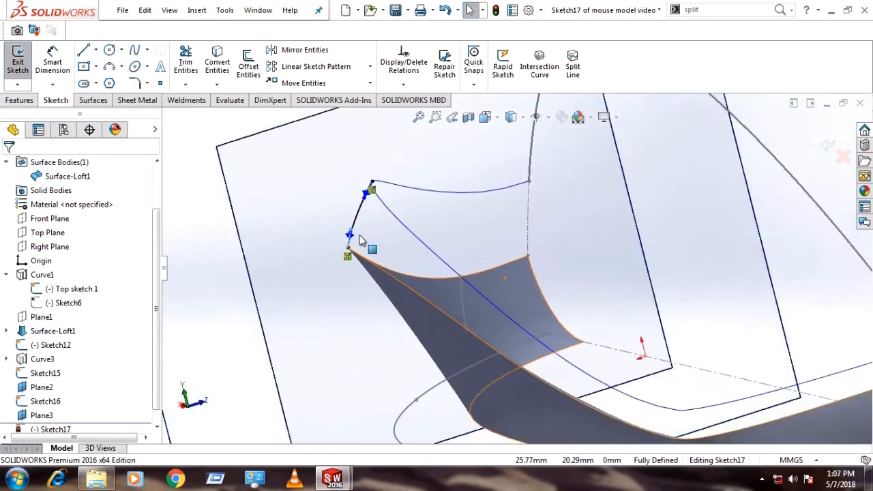
scroll(360, 238, down, 4)
scroll(410, 254, up, 2)
scroll(448, 196, down, 3)
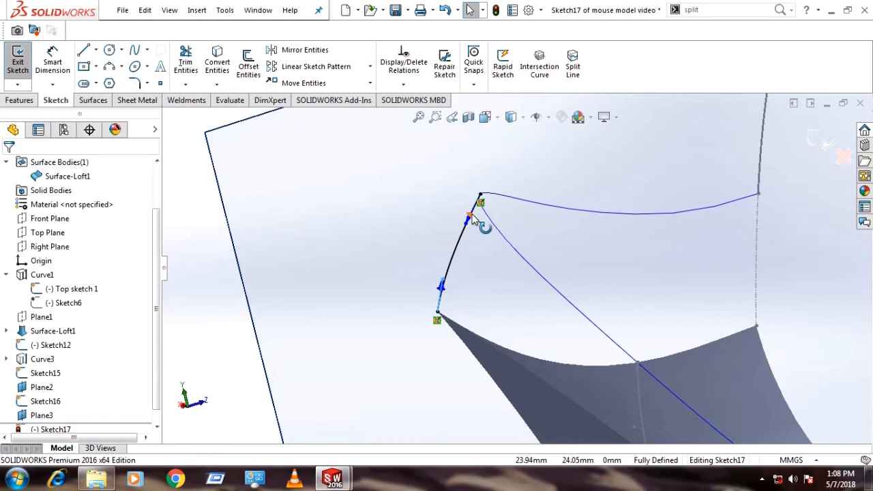
drag(472, 217, 471, 217)
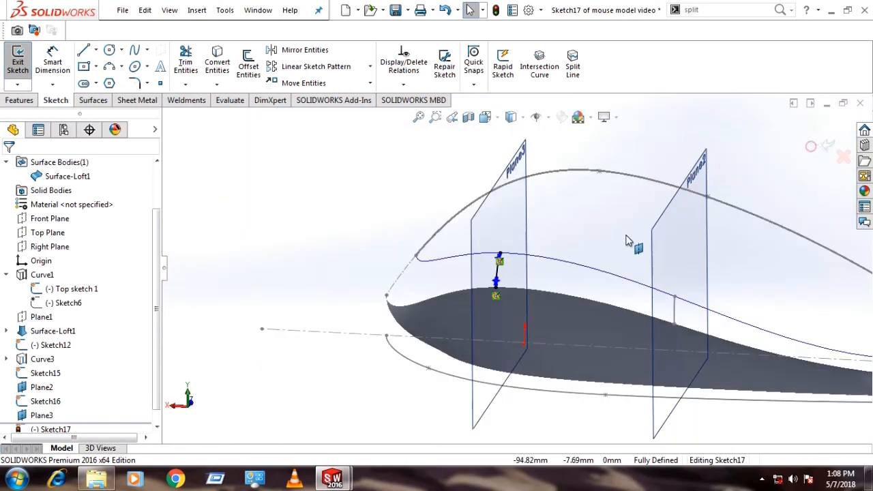
click(813, 142)
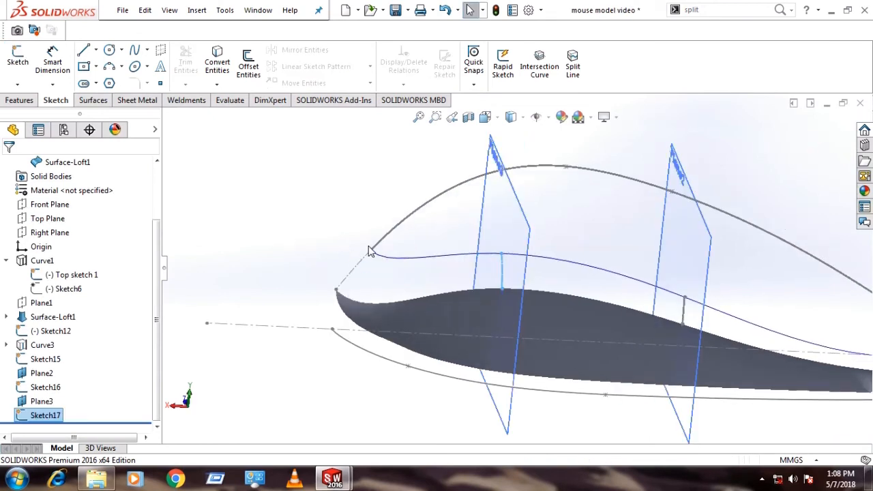
- Start a sketch on the Front Plane and convert Sketch12's short construction curve at the mouse's rear end into it
scroll(369, 251, down, 2)
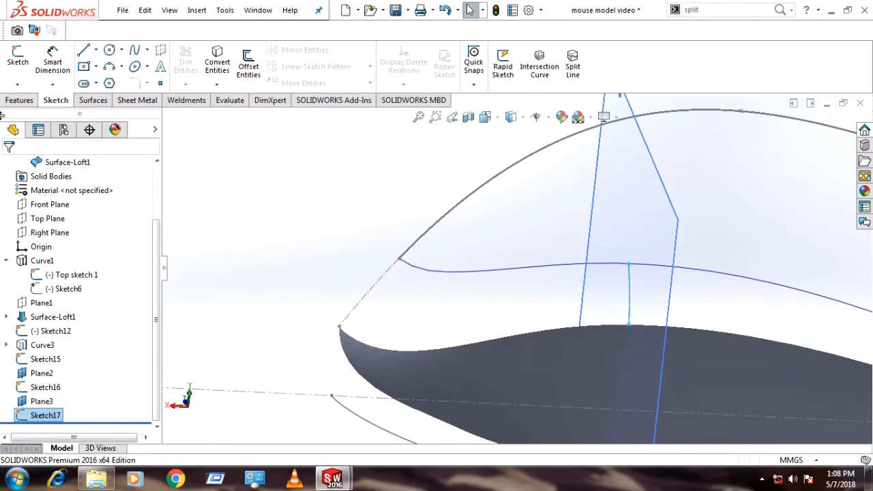
click(9, 102)
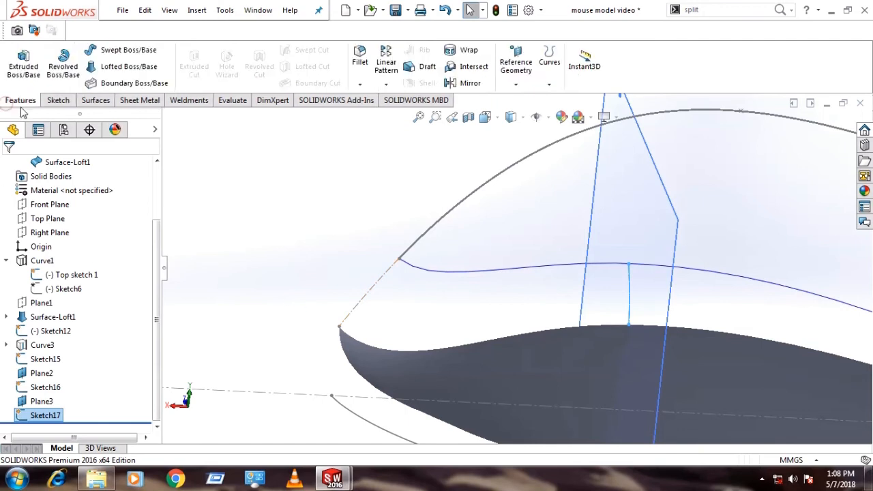
click(68, 102)
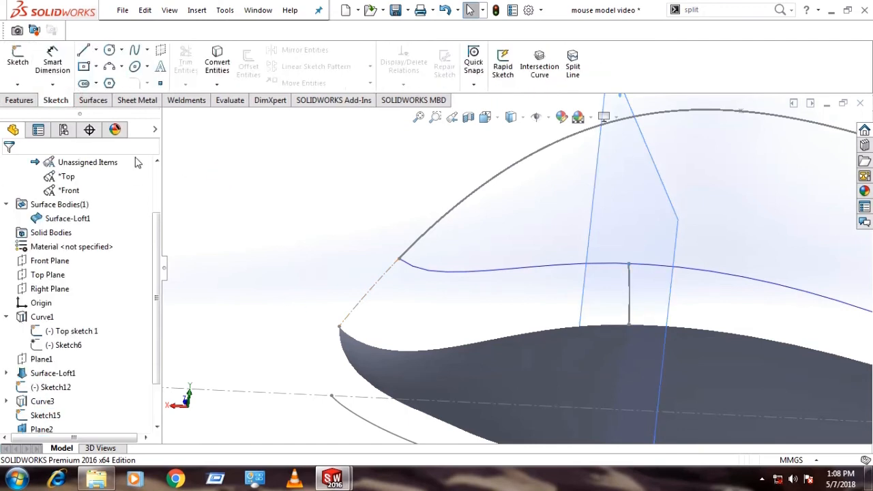
click(49, 261)
click(56, 246)
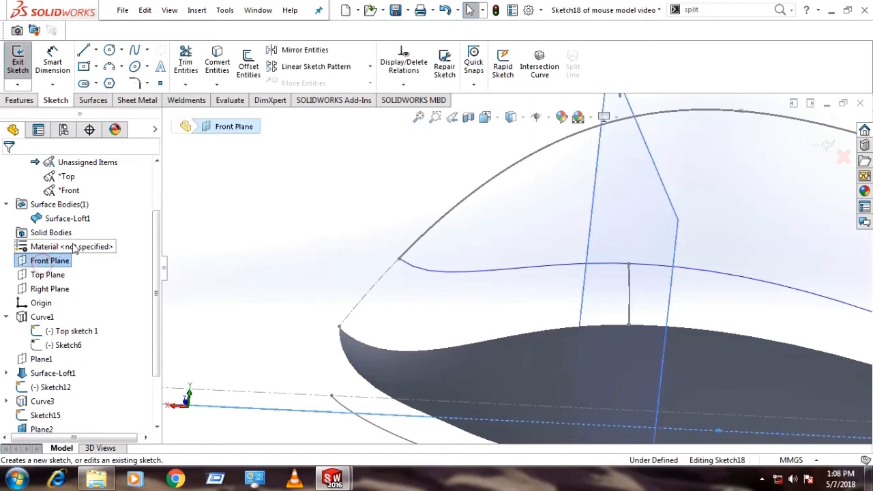
click(371, 289)
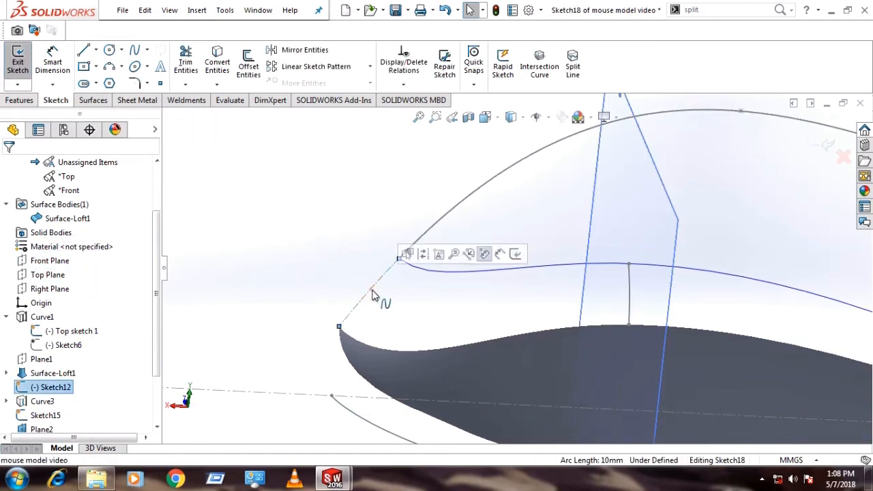
scroll(346, 303, up, 3)
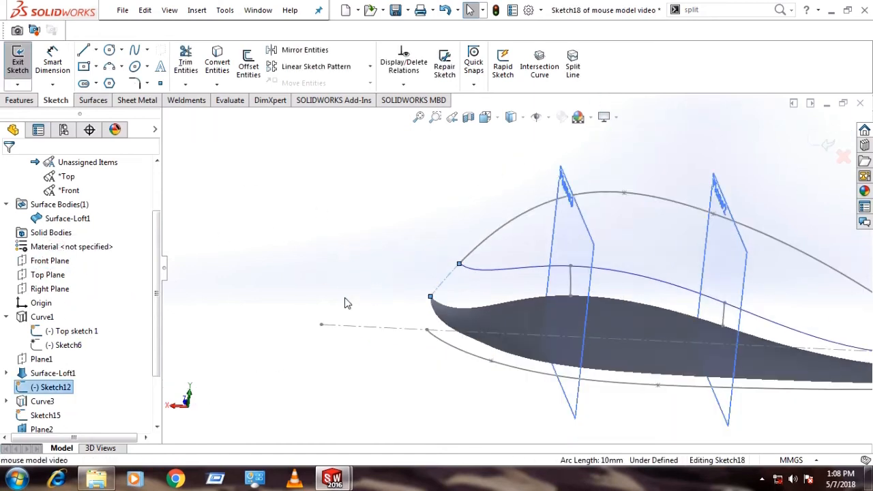
click(208, 68)
click(286, 218)
- Delete the converted curve's relation to its source and add a Pierce relation between its upper endpoint and the projected curve
click(447, 287)
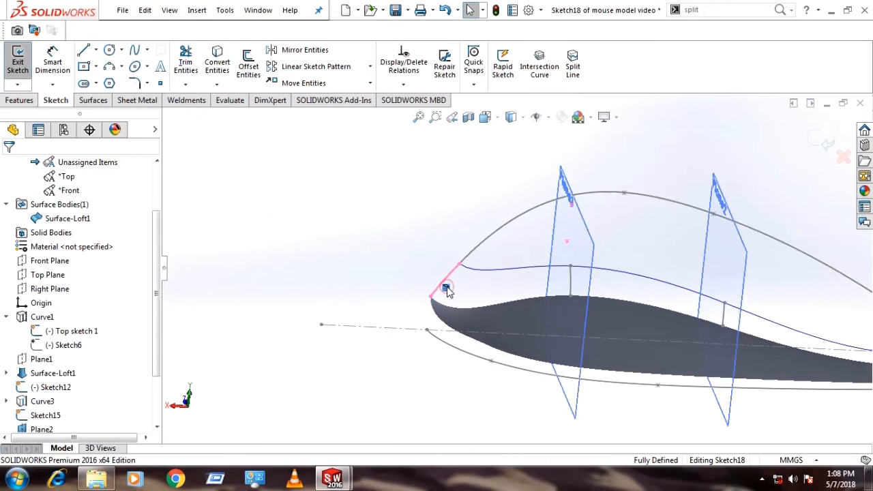
key(Delete)
scroll(435, 266, down, 4)
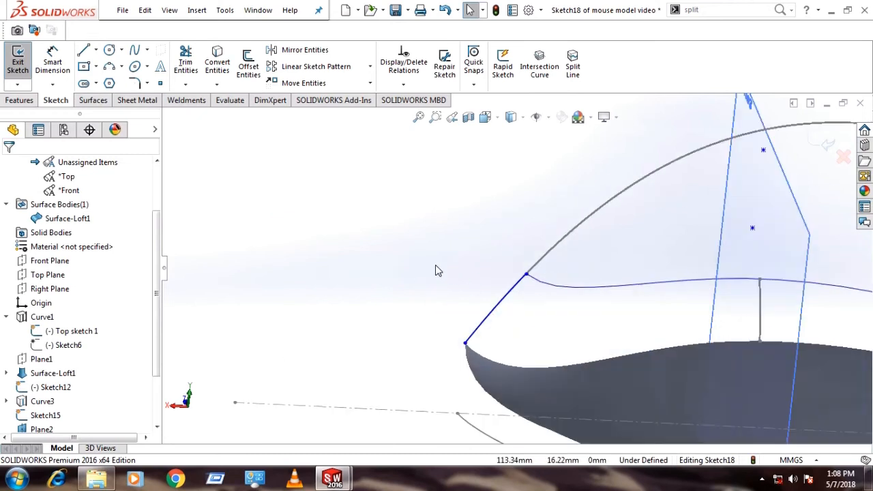
click(526, 275)
ctrl+click(541, 286)
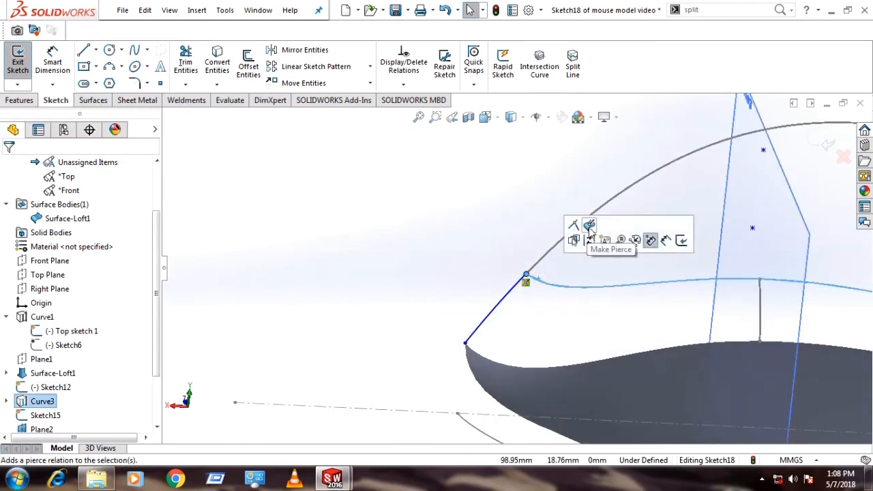
click(590, 230)
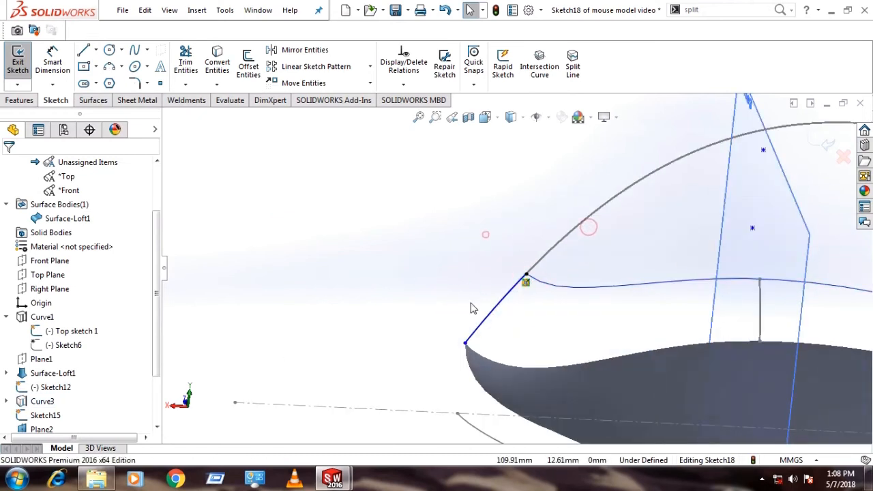
- Add a Pierce relation between the converted curve's lower endpoint and the loft surface's upper edge, and exit the sketch
click(472, 353)
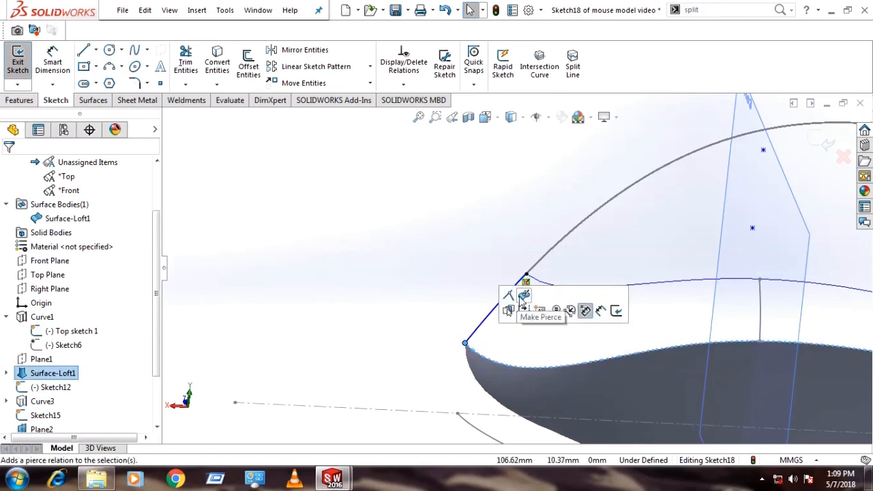
click(521, 302)
scroll(361, 261, up, 5)
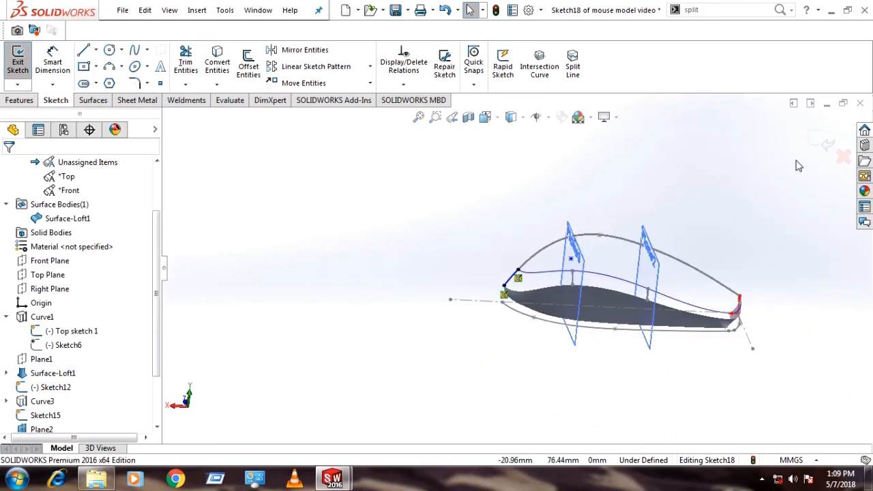
click(827, 143)
- Hide the reference planes Plane2 and Plane3
middle_drag(670, 362, 581, 386)
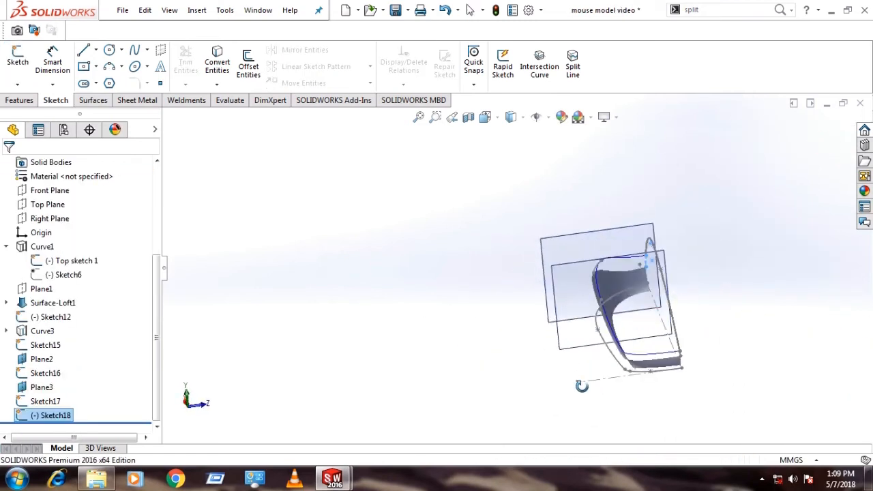
click(577, 260)
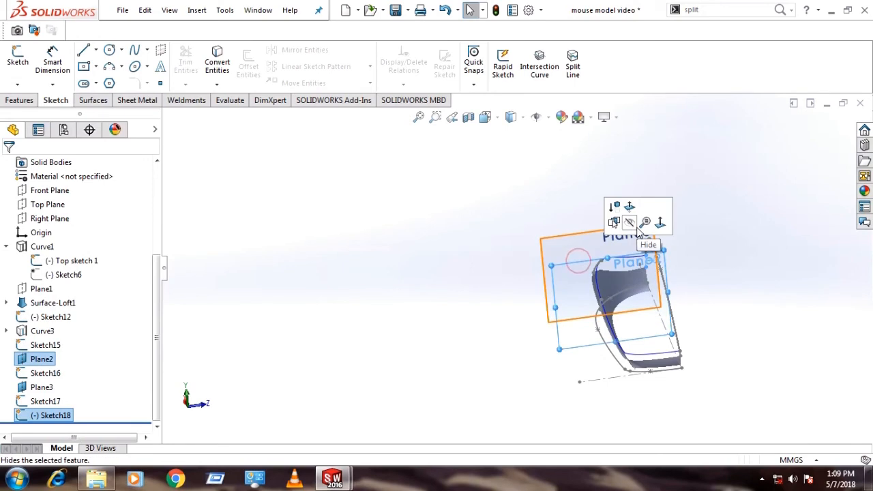
click(634, 225)
click(576, 233)
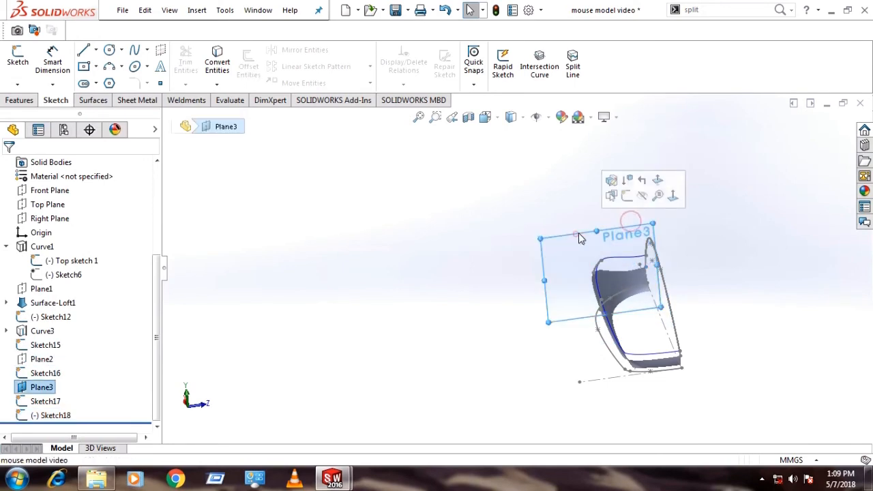
click(638, 195)
- Start a Lofted Surface guided by Curve3 and the existing loft's upper edge, and add Sketch15 at the front end as the first profile
click(12, 99)
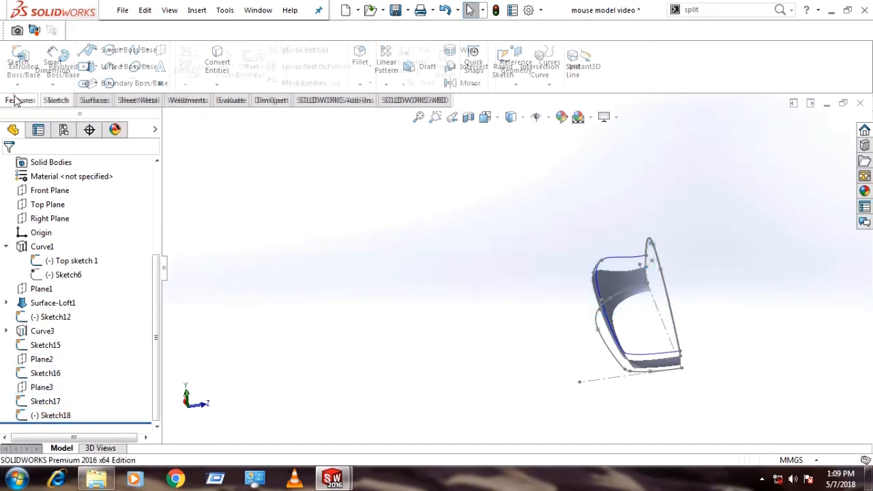
click(96, 100)
click(120, 66)
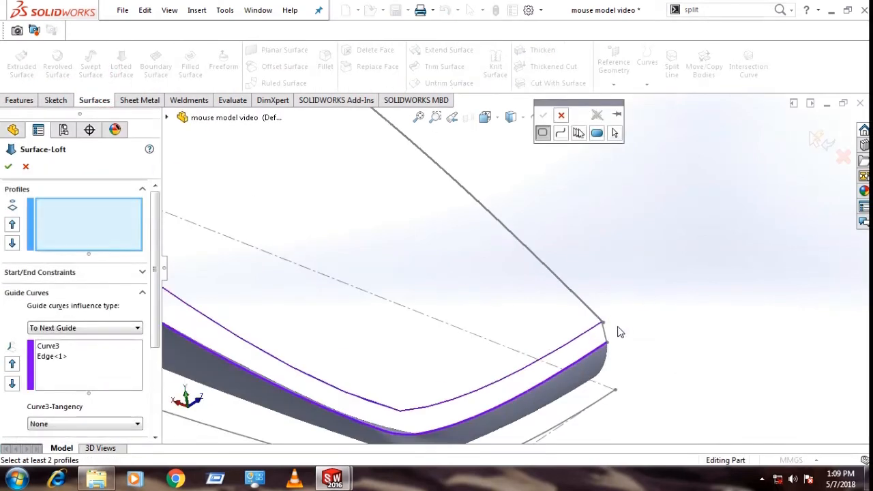
scroll(589, 331, down, 5)
scroll(545, 294, down, 2)
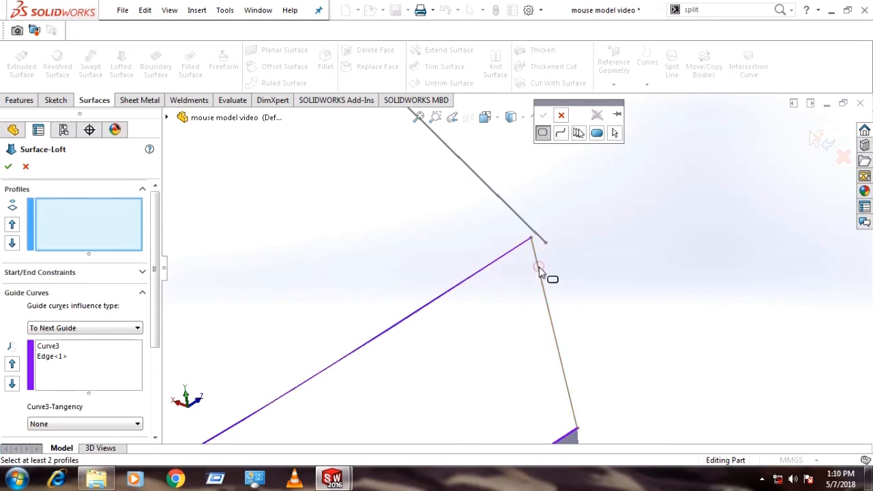
click(577, 133)
click(614, 134)
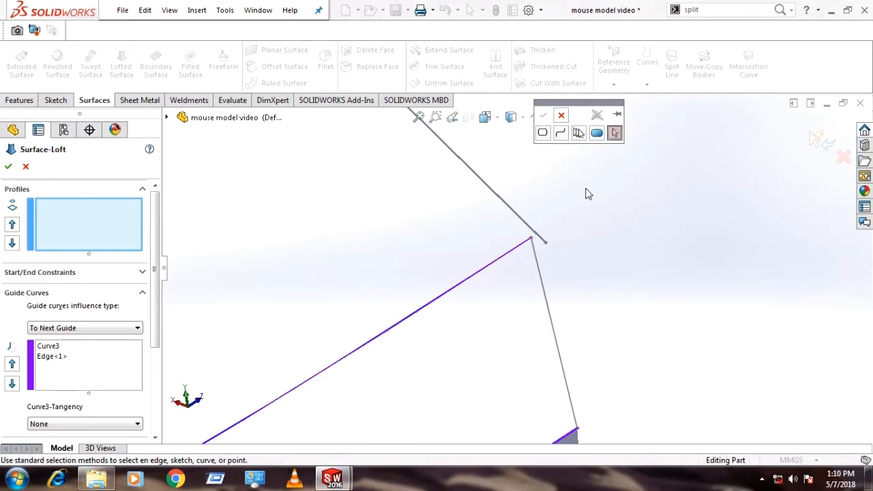
click(536, 256)
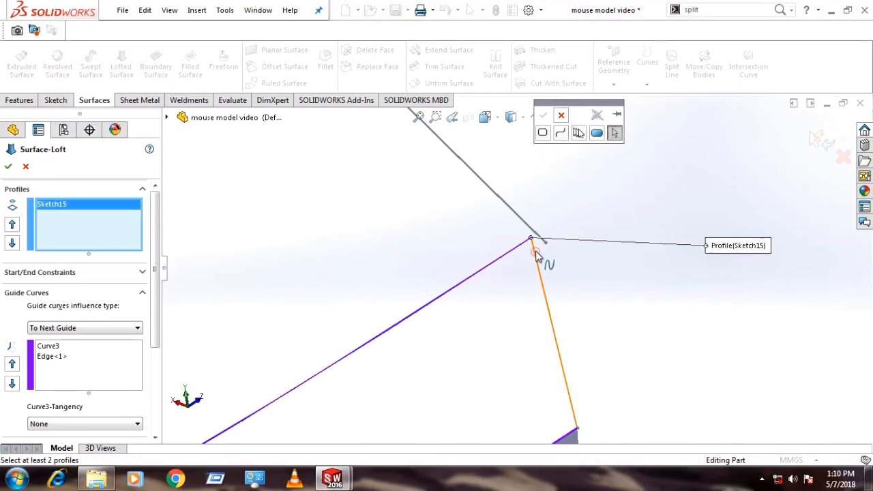
click(559, 117)
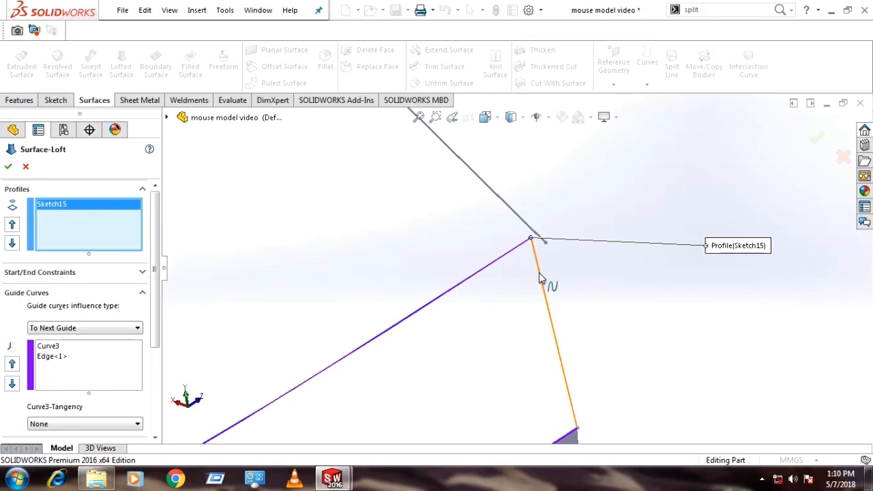
- Add Sketch16 and Sketch17 as the second and third profiles of the lofted surface
scroll(539, 300, up, 5)
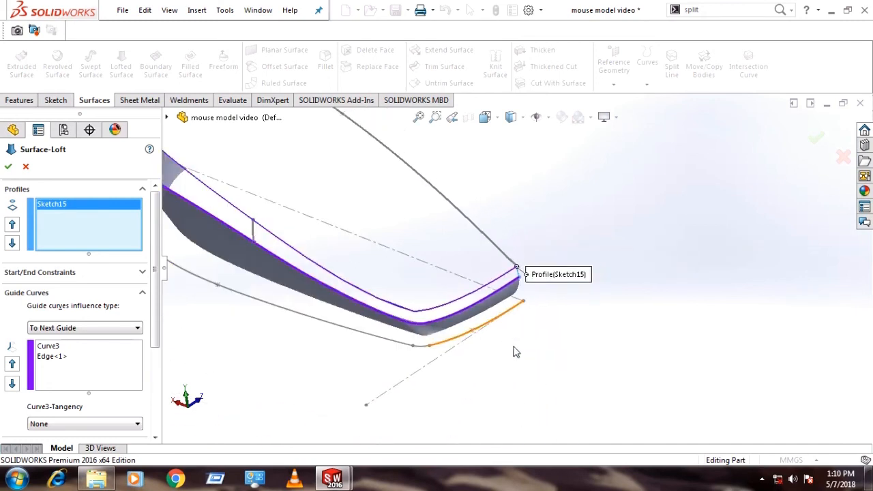
scroll(240, 203, down, 4)
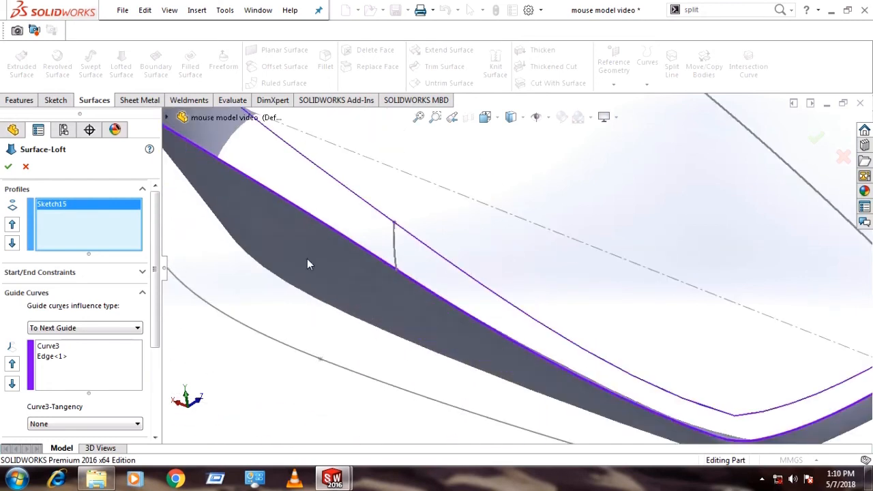
click(395, 238)
scroll(342, 304, up, 5)
scroll(334, 175, down, 5)
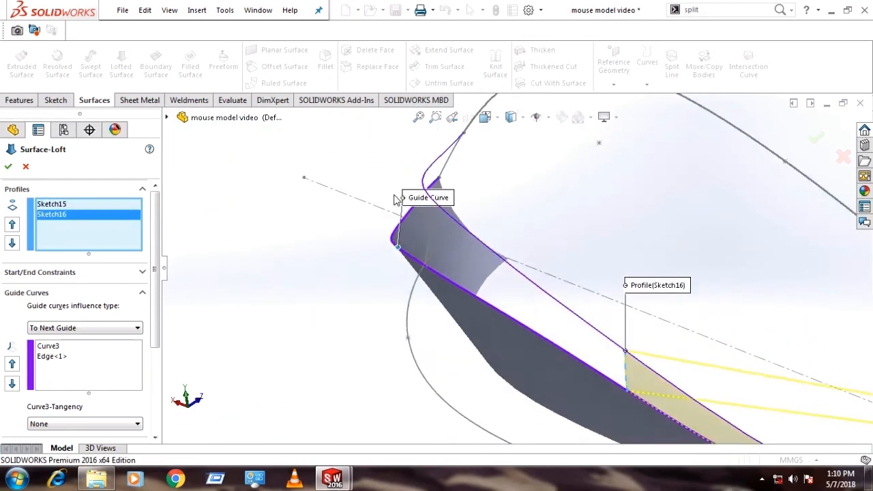
click(508, 228)
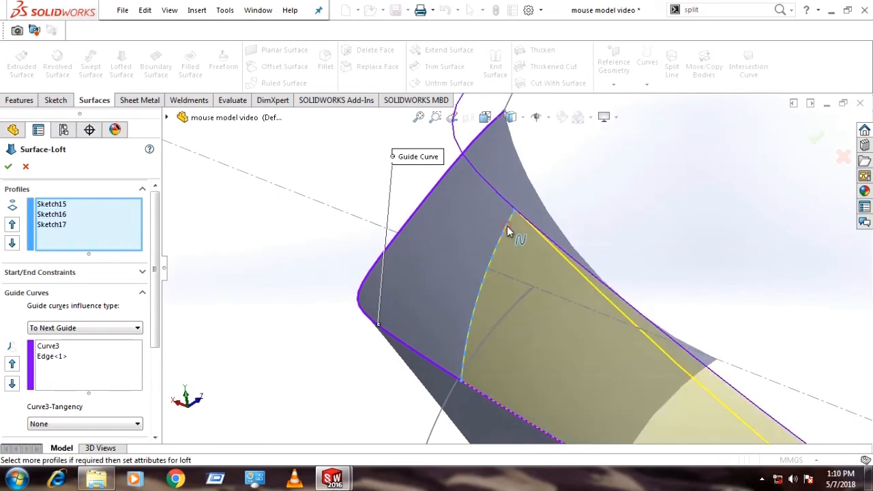
- Add Sketch18 at the rear end as the fourth loft profile, removing the mistakenly picked Sketch12 from the profiles
scroll(462, 306, up, 3)
middle_drag(436, 212, 508, 201)
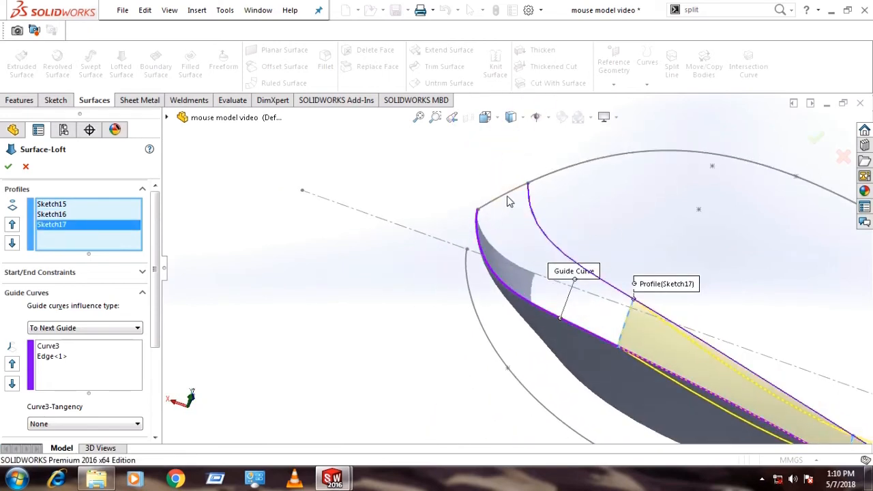
click(513, 196)
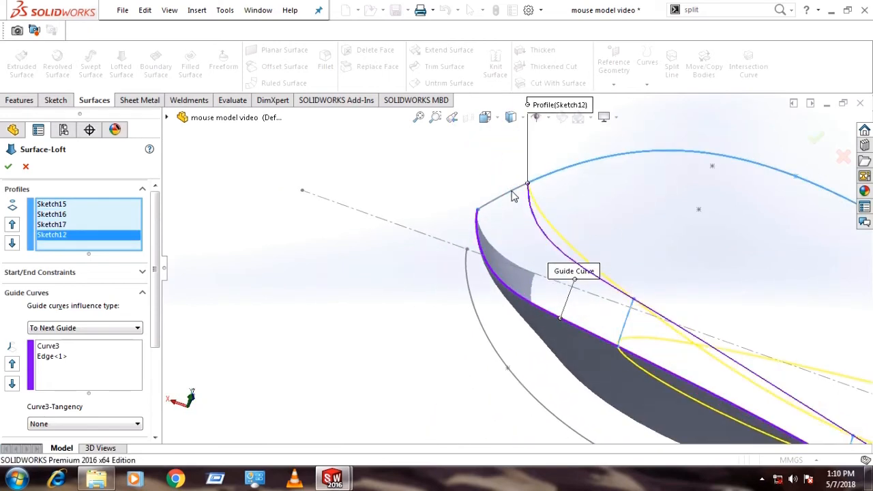
scroll(529, 190, down, 4)
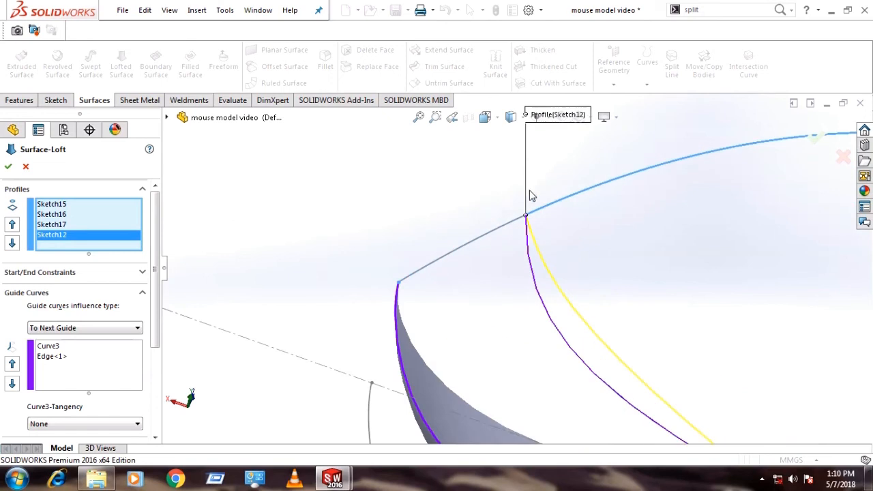
right_click(98, 236)
click(131, 256)
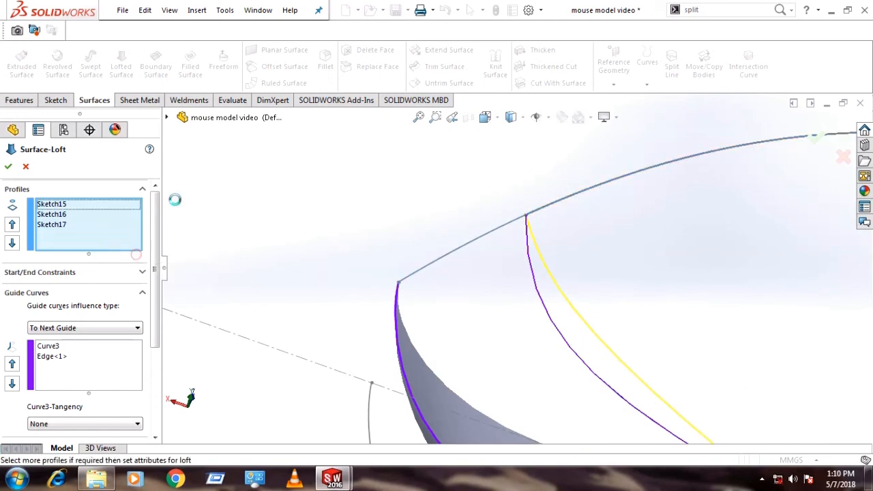
click(166, 117)
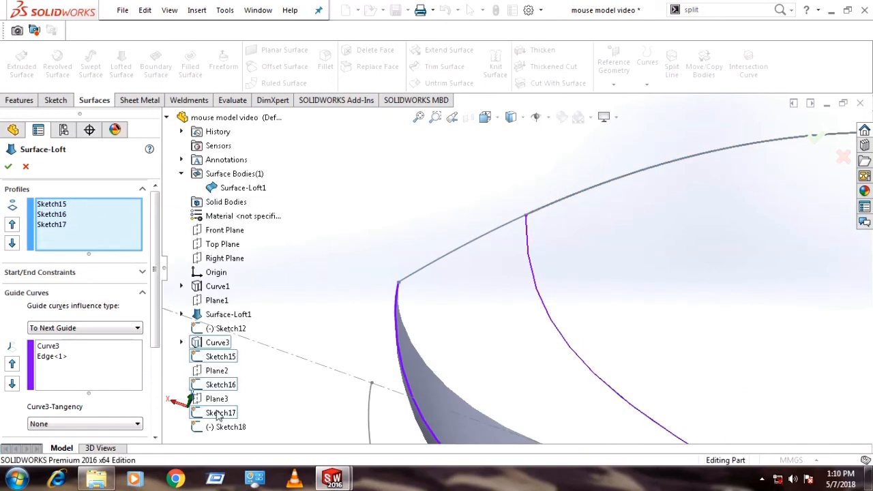
click(229, 427)
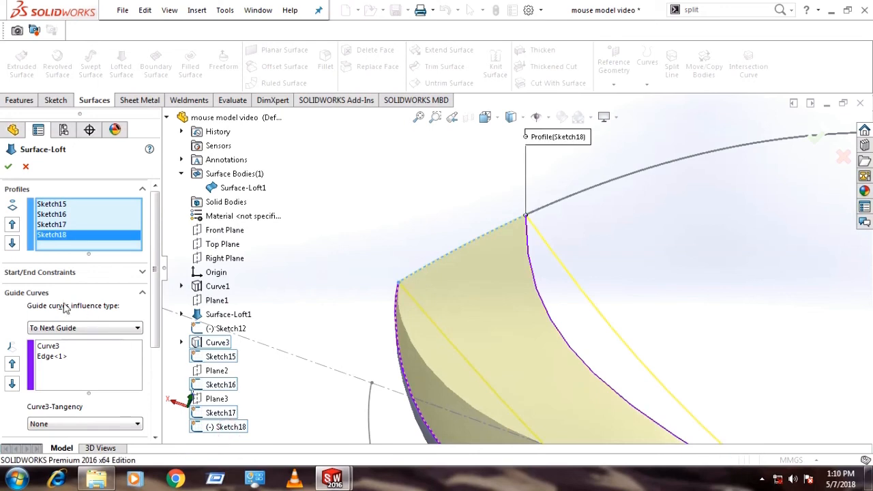
- Clear the loft's guide curves, reselect Curve3 and the existing loft's upper edge as guides, and create the lofted surface
scroll(501, 369, up, 9)
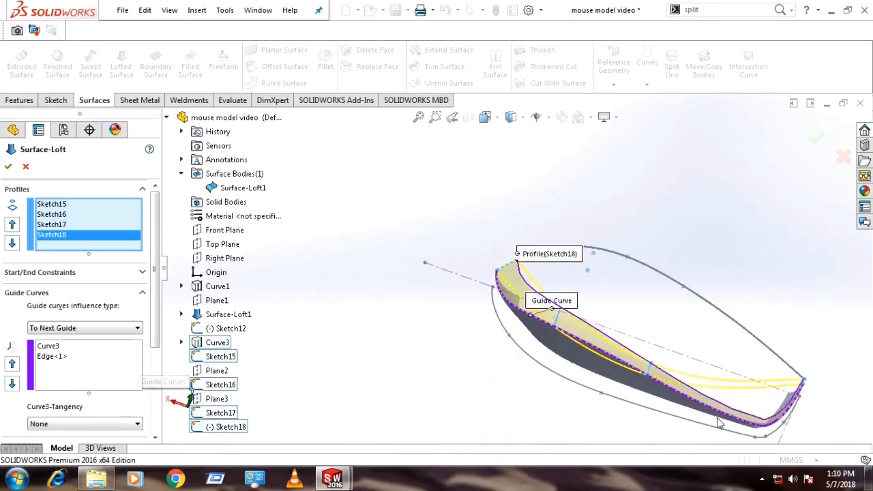
middle_drag(708, 389, 679, 343)
scroll(546, 338, down, 4)
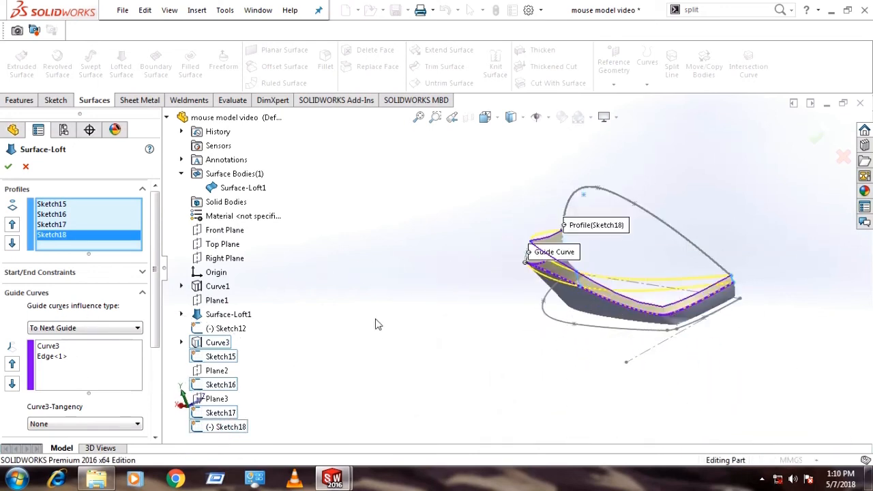
right_click(84, 376)
click(130, 380)
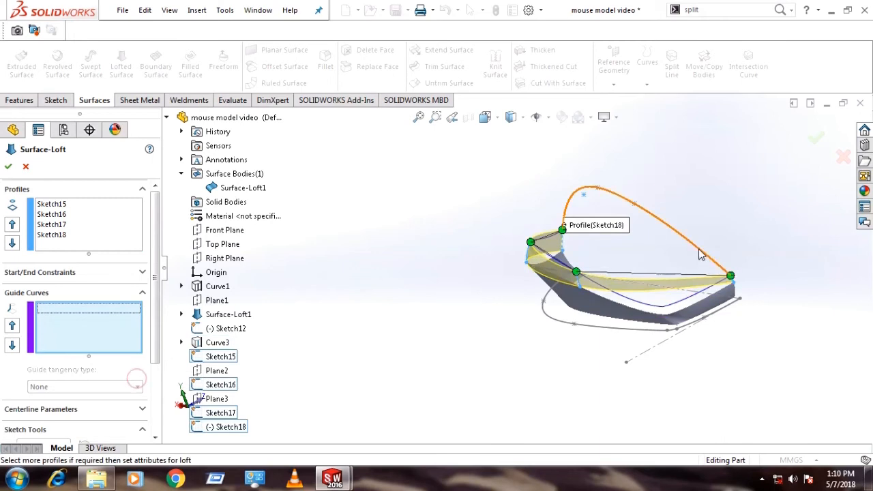
scroll(628, 326, down, 2)
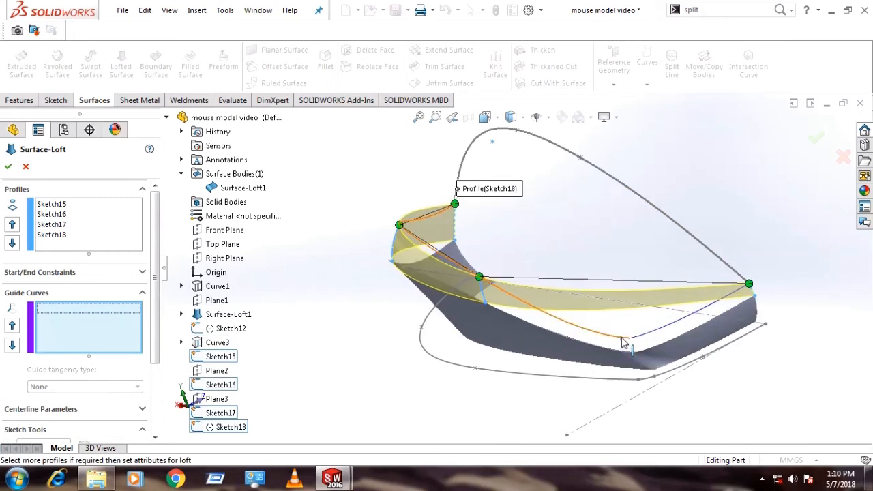
click(621, 341)
middle_drag(464, 303, 552, 324)
scroll(357, 279, down, 3)
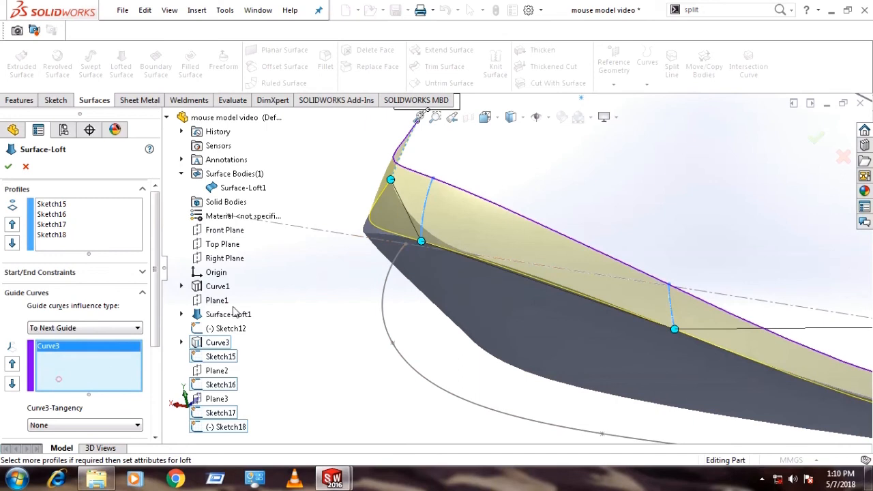
scroll(461, 239, down, 3)
click(321, 235)
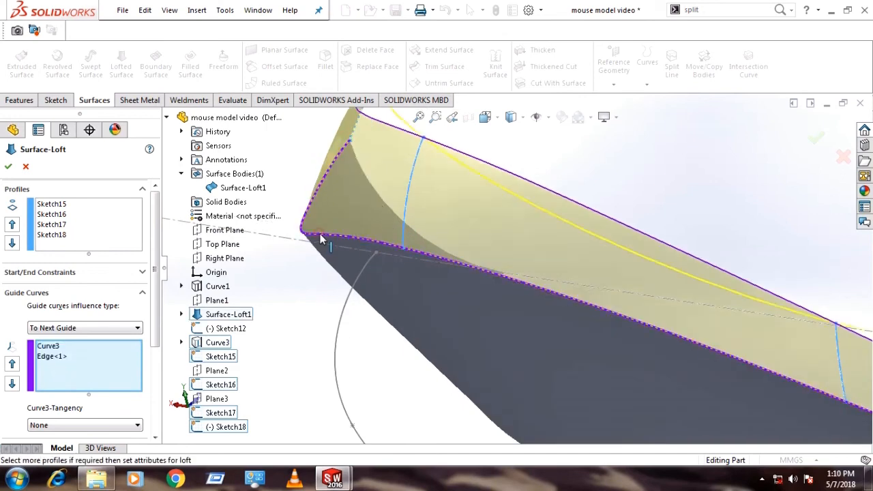
scroll(403, 247, up, 5)
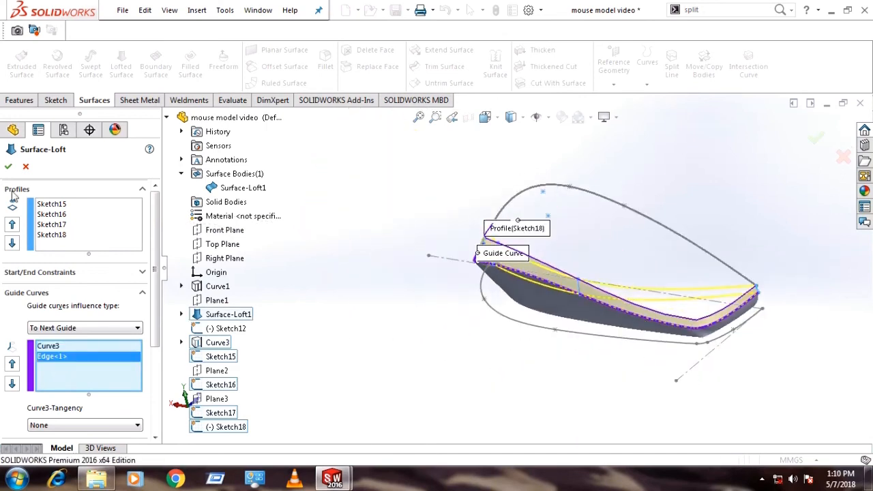
click(9, 167)
- Examine the new lofted surface from several angles, checking its front end and its transition to the lower loft
middle_drag(503, 375, 524, 374)
scroll(459, 358, down, 8)
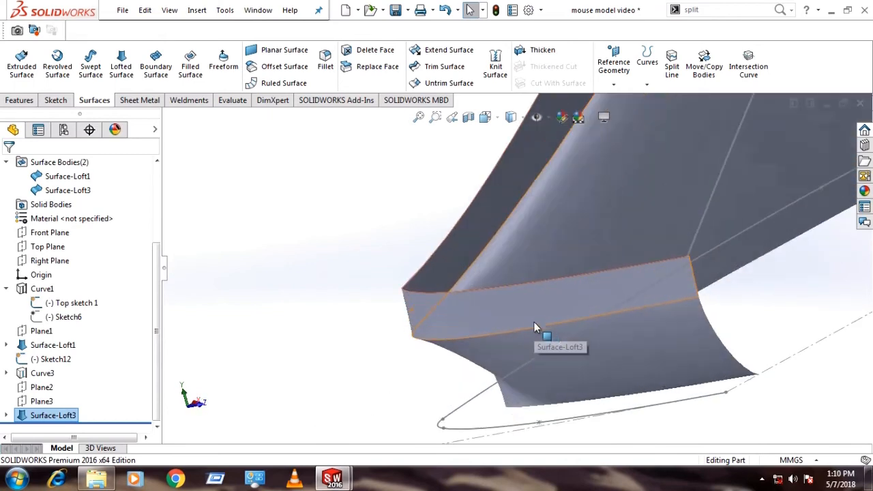
mouse_move(537, 328)
middle_down()
mouse_move(545, 326)
mouse_move(523, 321)
mouse_move(542, 341)
middle_up()
scroll(544, 347, up, 5)
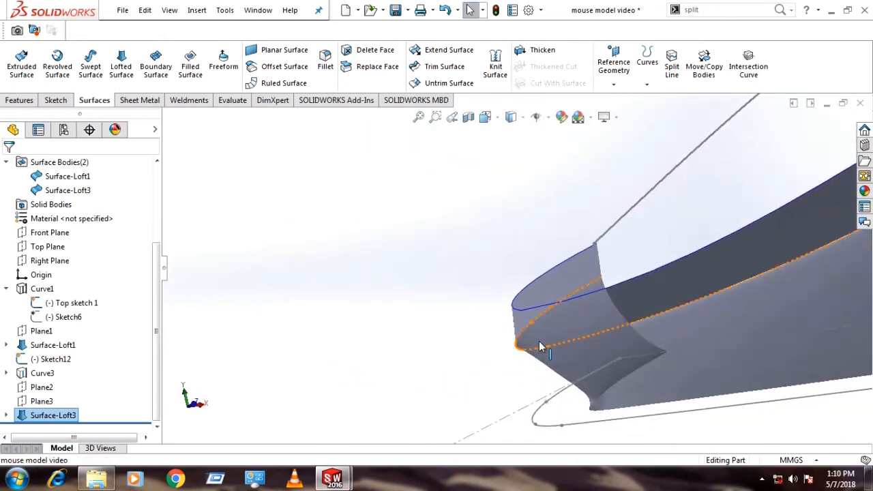
scroll(543, 347, up, 5)
middle_drag(684, 206, 649, 258)
click(722, 207)
scroll(624, 225, down, 3)
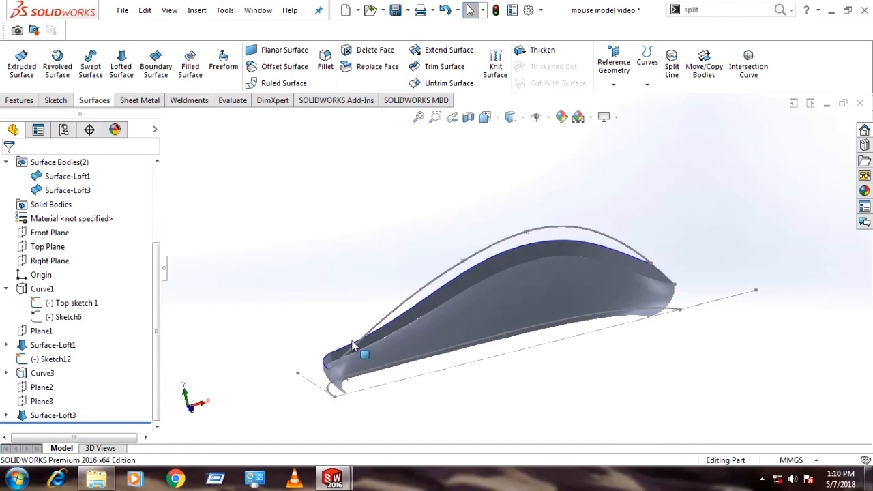
scroll(352, 345, down, 4)
scroll(429, 409, up, 6)
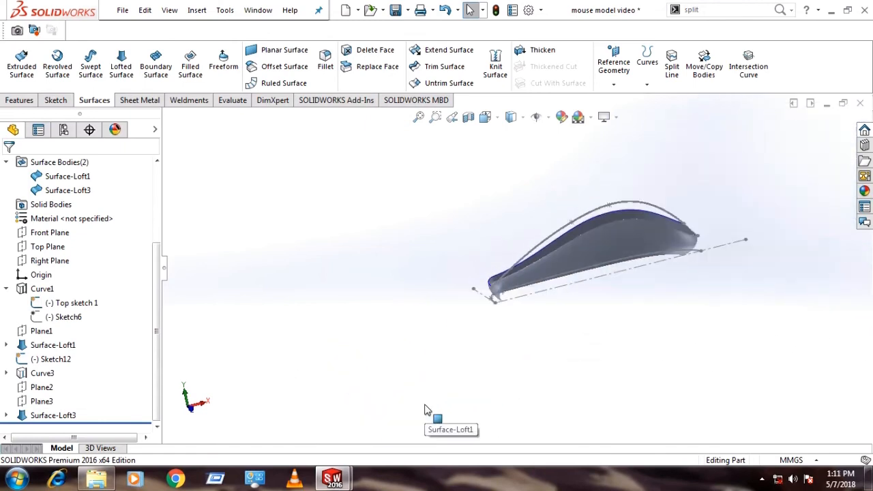
scroll(595, 242, down, 7)
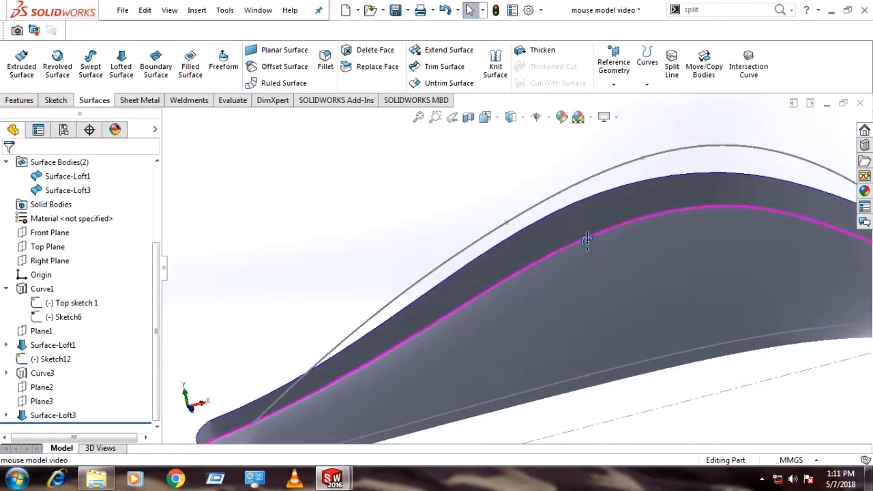
scroll(519, 267, up, 7)
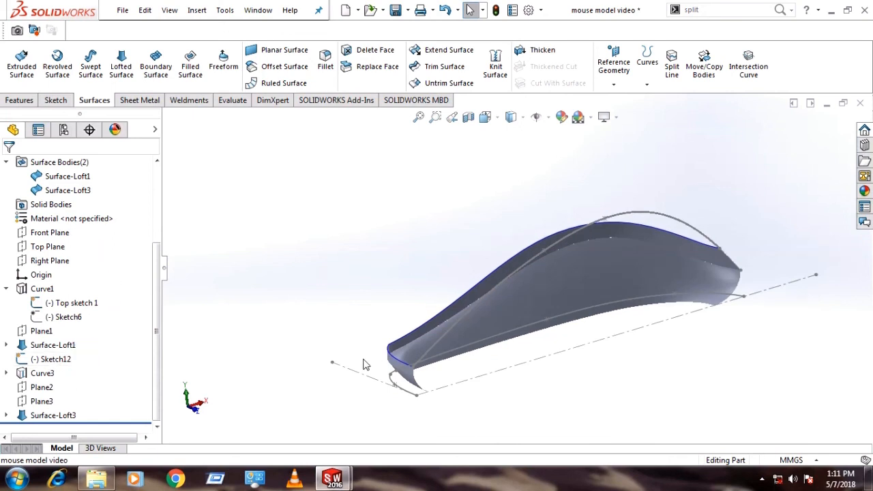
- Open Sketch14, one of the source sketches of the projected curve Curve3, for editing
key(ctrl+1)
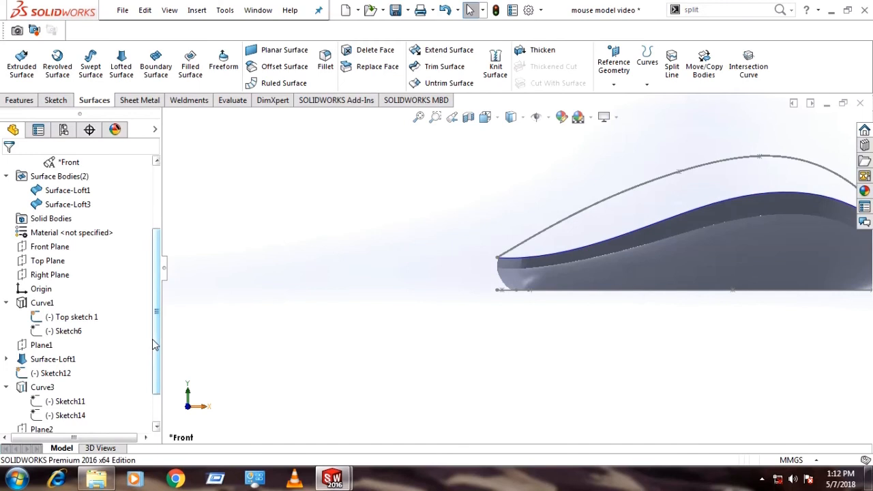
drag(155, 344, 147, 388)
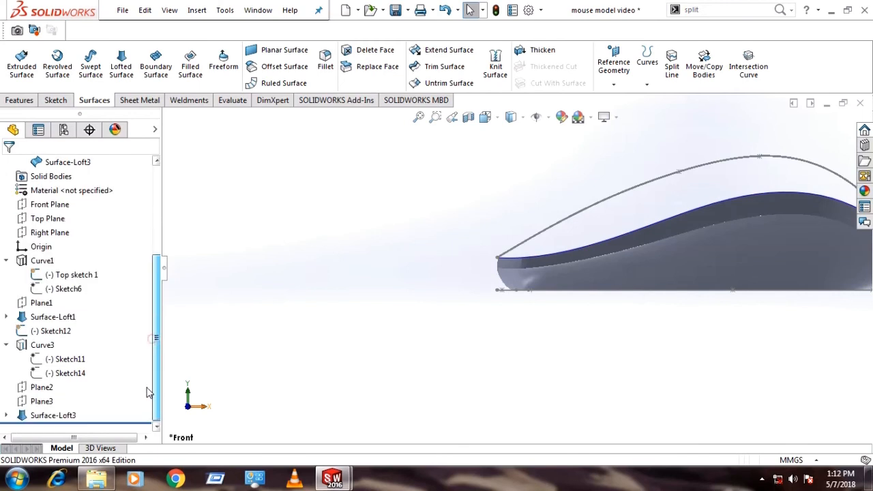
click(7, 416)
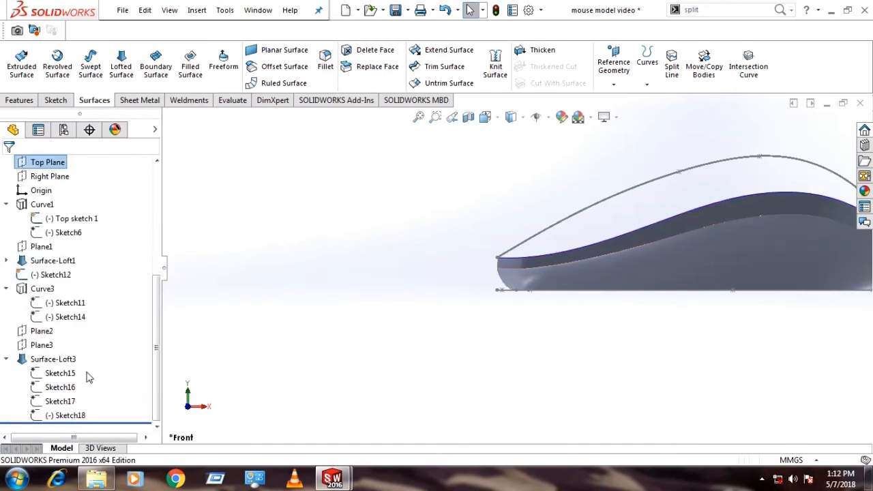
click(6, 359)
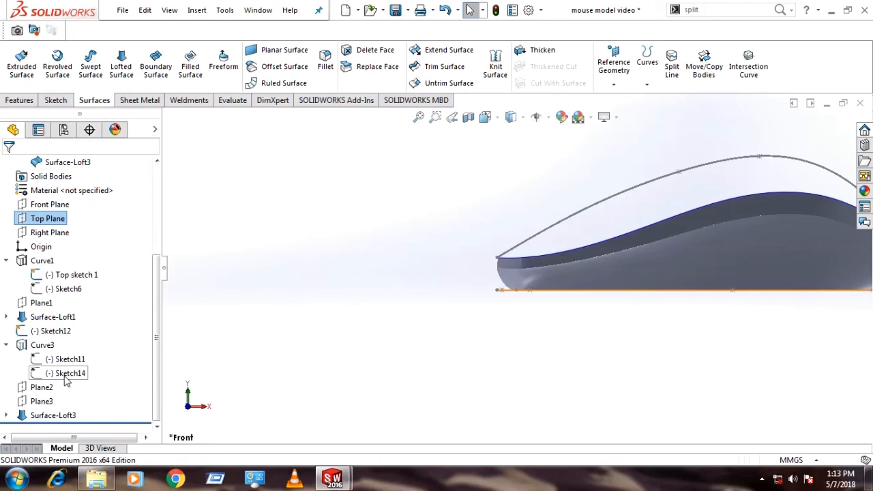
middle_drag(666, 189, 528, 322)
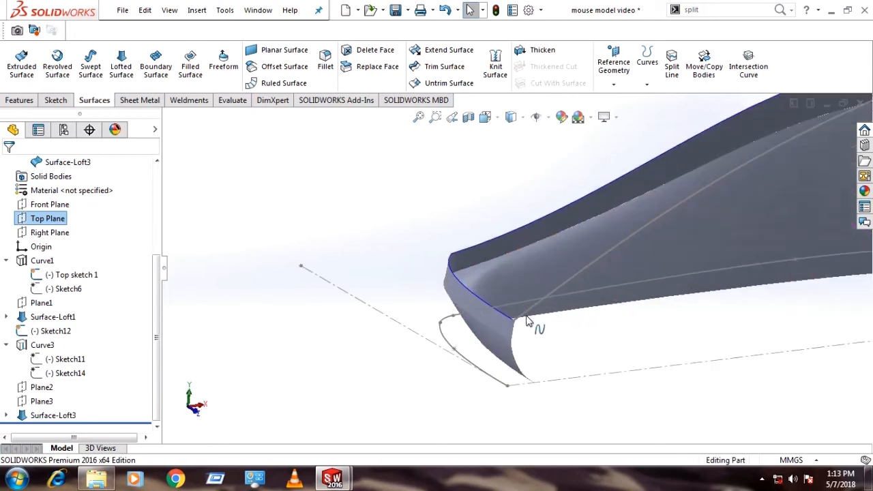
click(72, 361)
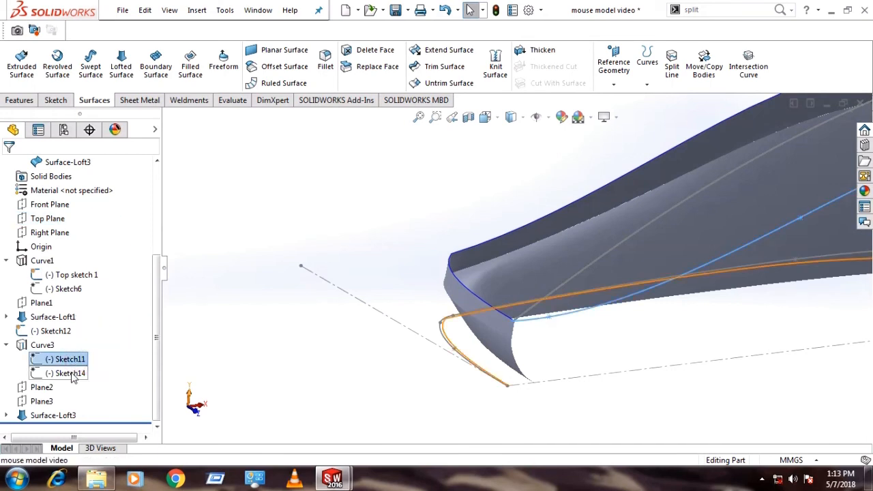
click(68, 373)
click(84, 341)
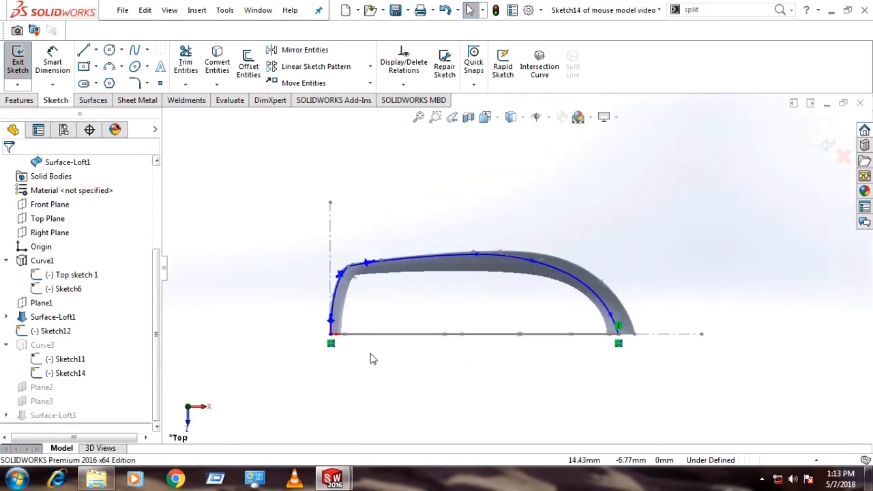
- Delete the existing relation at the front endpoint of Sketch14's spline and make that endpoint coincident with Sketch11's front endpoint
scroll(347, 339, down, 10)
mouse_move(397, 354)
middle_down()
mouse_move(391, 320)
mouse_move(403, 294)
mouse_move(396, 250)
mouse_move(382, 241)
middle_up()
scroll(394, 267, down, 4)
click(342, 194)
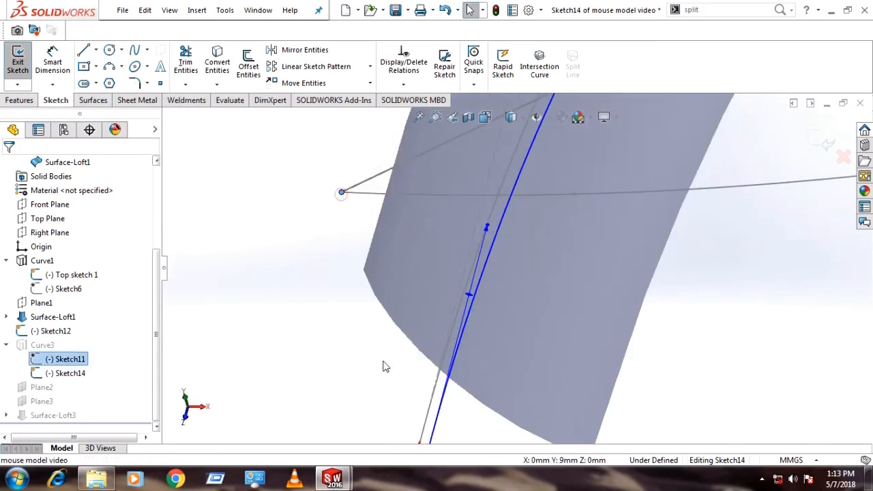
scroll(426, 391, up, 4)
click(478, 376)
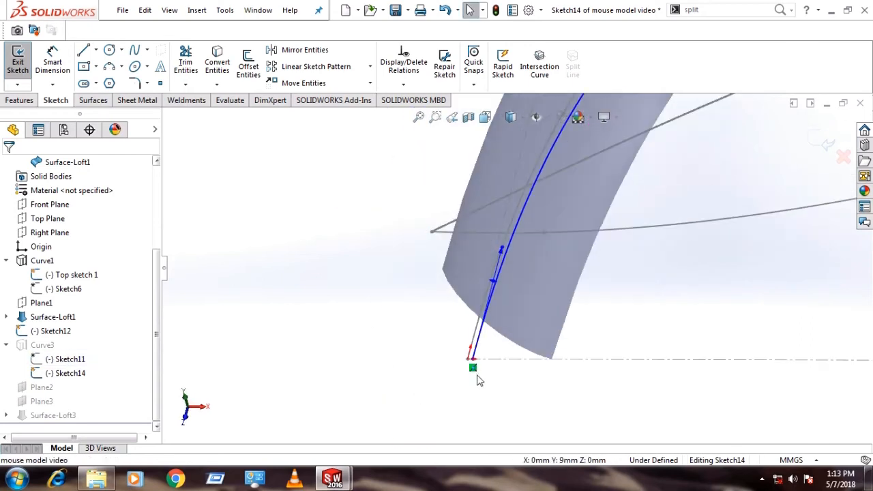
click(475, 368)
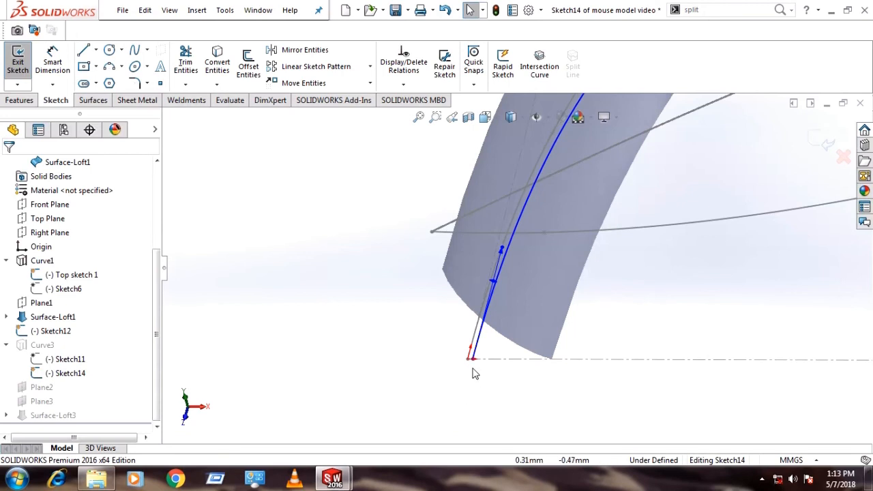
click(474, 363)
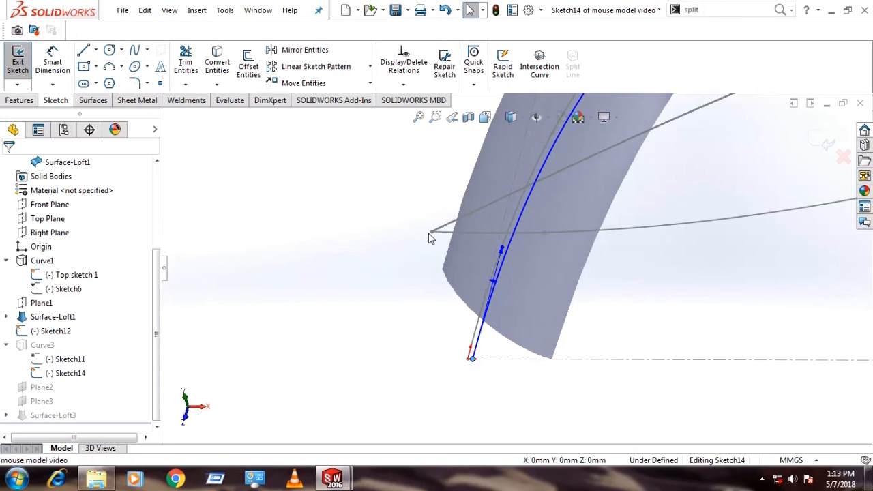
ctrl+click(431, 233)
click(494, 179)
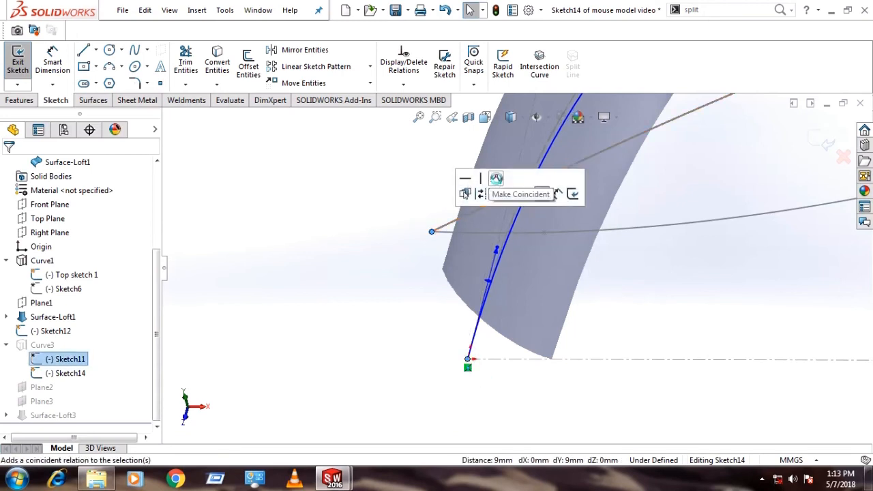
- Check Sketch14's front endpoint and spline in the top view, and finish editing the sketch so Curve3 and the upper loft rebuild
click(328, 304)
key(ctrl+5)
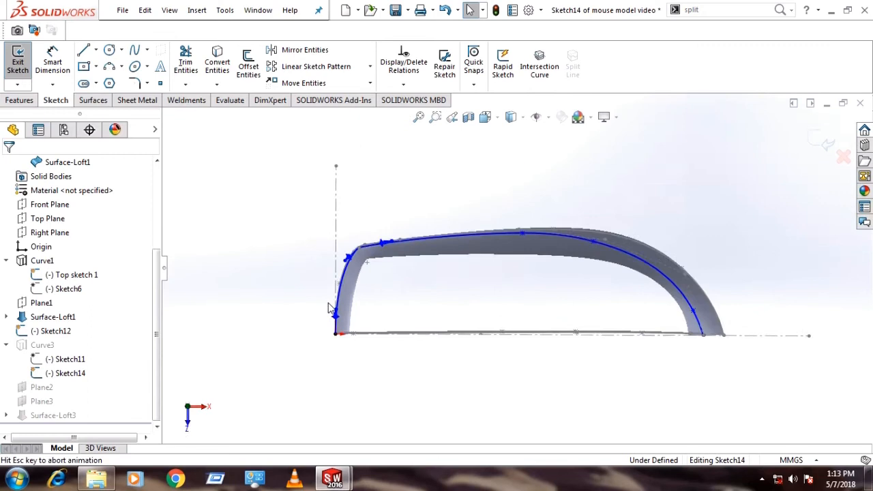
scroll(367, 295, down, 8)
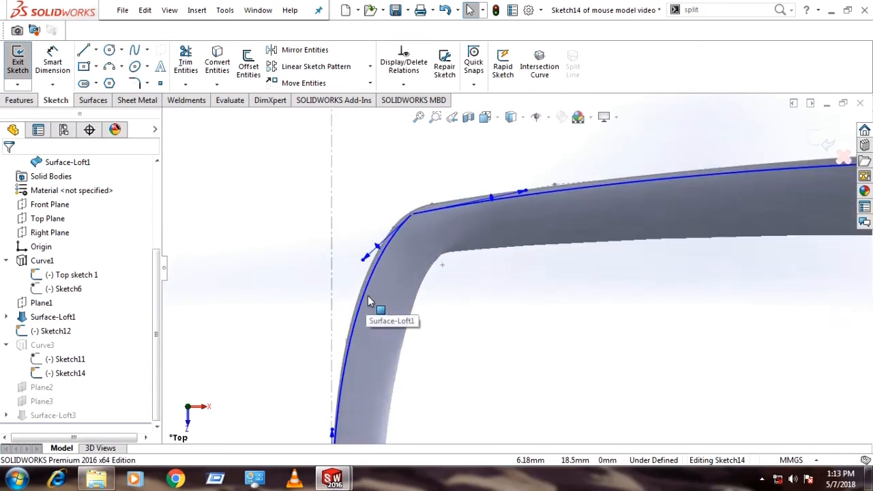
scroll(369, 383, up, 3)
scroll(369, 388, down, 4)
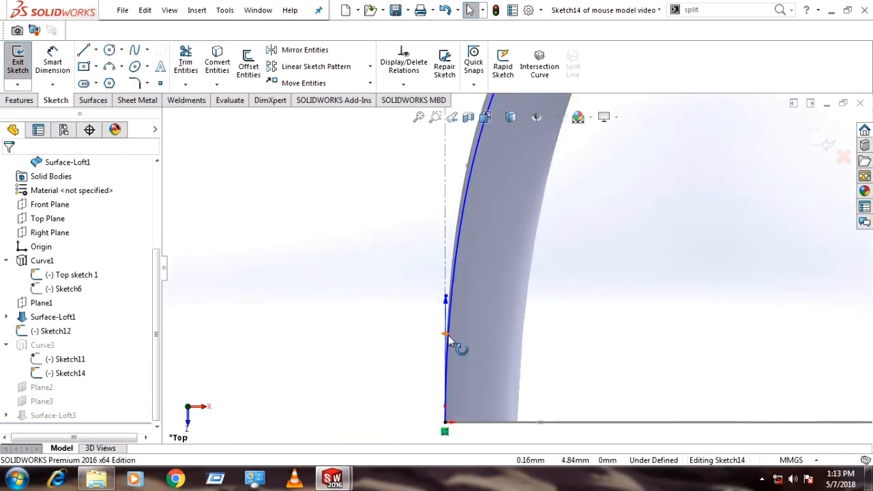
click(387, 349)
scroll(387, 349, up, 9)
click(826, 137)
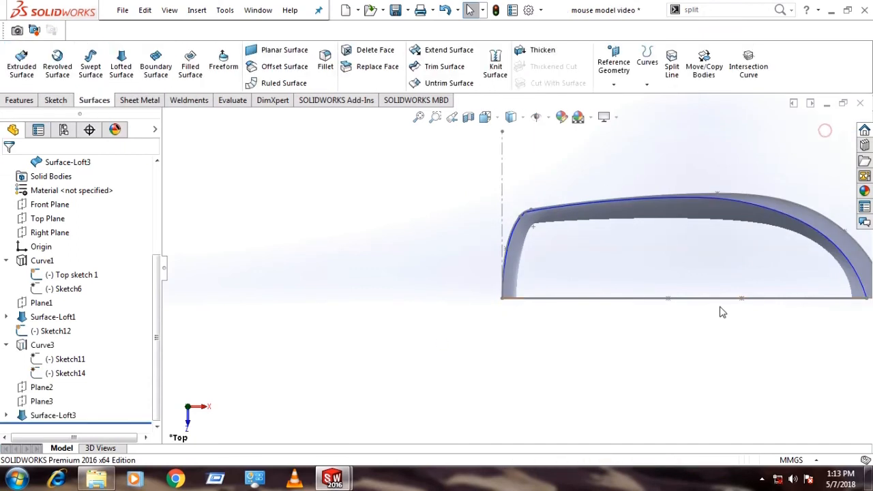
- Examine the rebuilt side lofts and Sketch12's top profile curve from several angles
scroll(627, 370, up, 4)
mouse_move(628, 366)
middle_down()
mouse_move(638, 280)
mouse_move(614, 292)
middle_up()
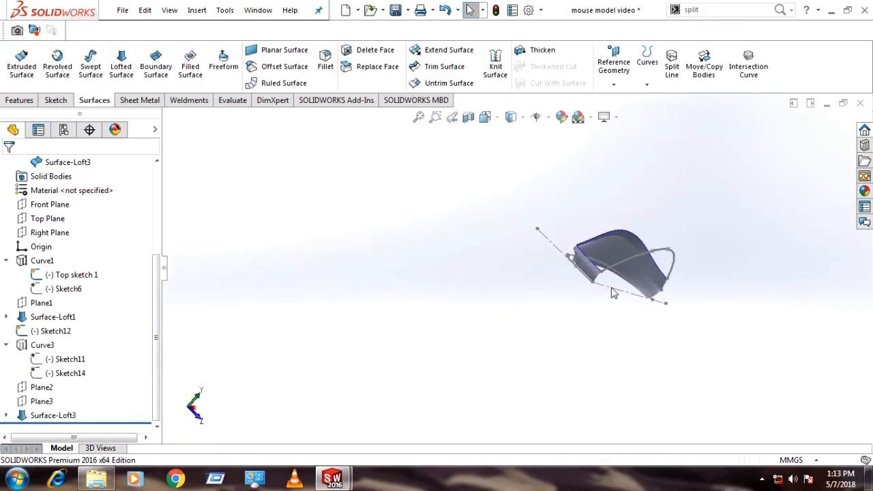
scroll(616, 307, down, 6)
scroll(552, 298, up, 8)
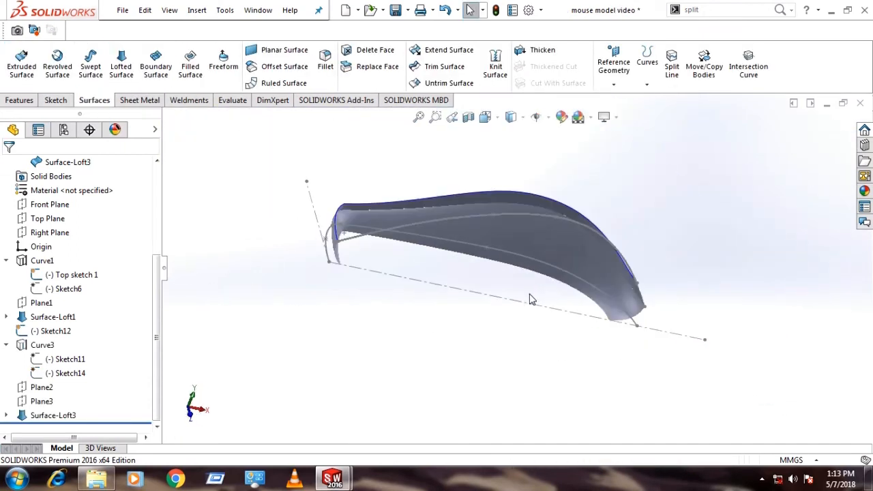
middle_drag(532, 296, 589, 325)
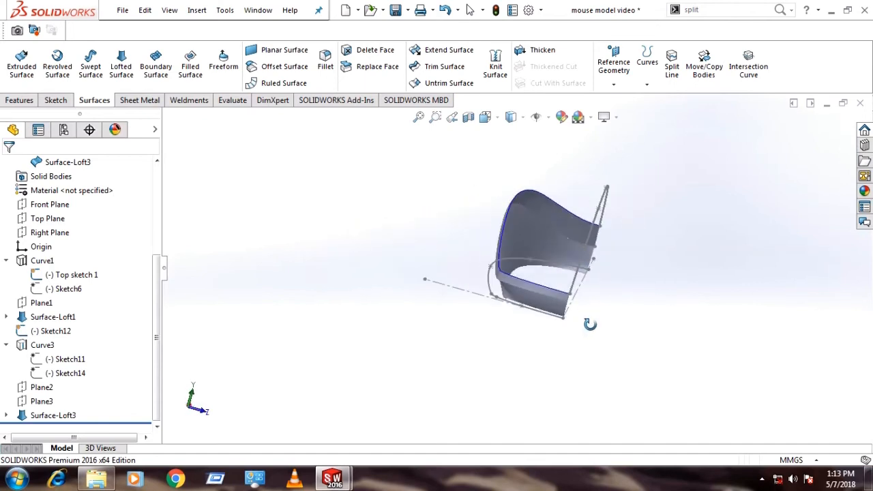
click(42, 331)
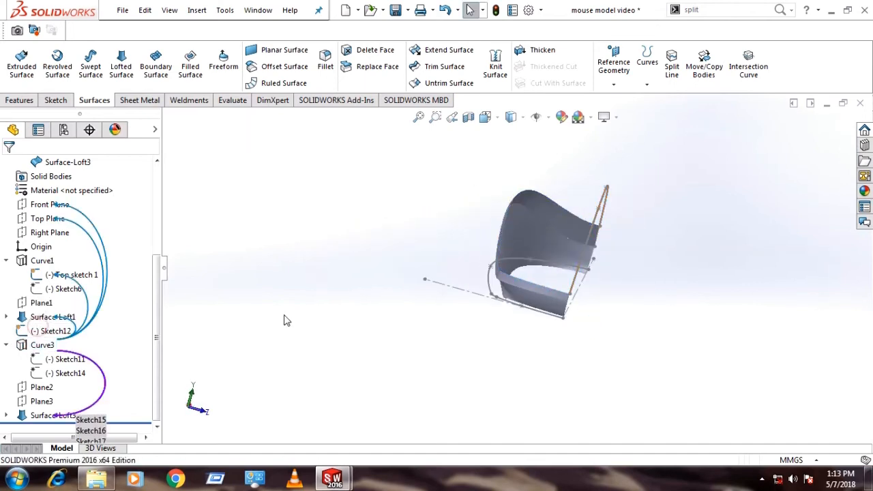
middle_drag(634, 283, 635, 302)
middle_drag(527, 288, 546, 309)
scroll(616, 331, down, 5)
middle_drag(612, 351, 546, 324)
scroll(548, 335, up, 5)
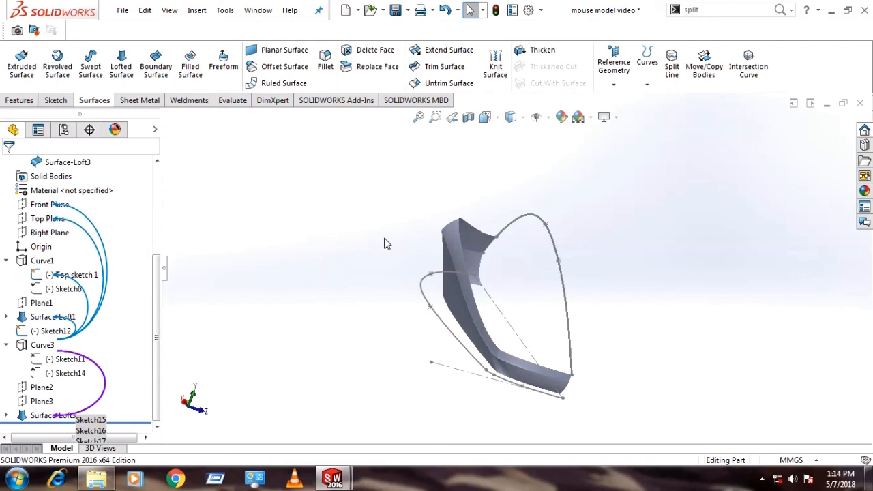
middle_drag(623, 403, 572, 419)
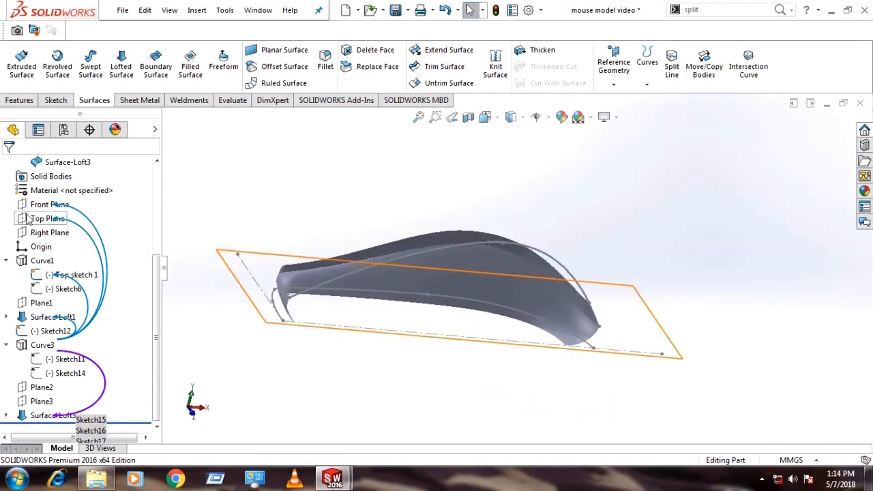
- Start a new sketch on the Front Plane and convert Sketch12's top spline into it
click(49, 205)
click(54, 190)
click(391, 173)
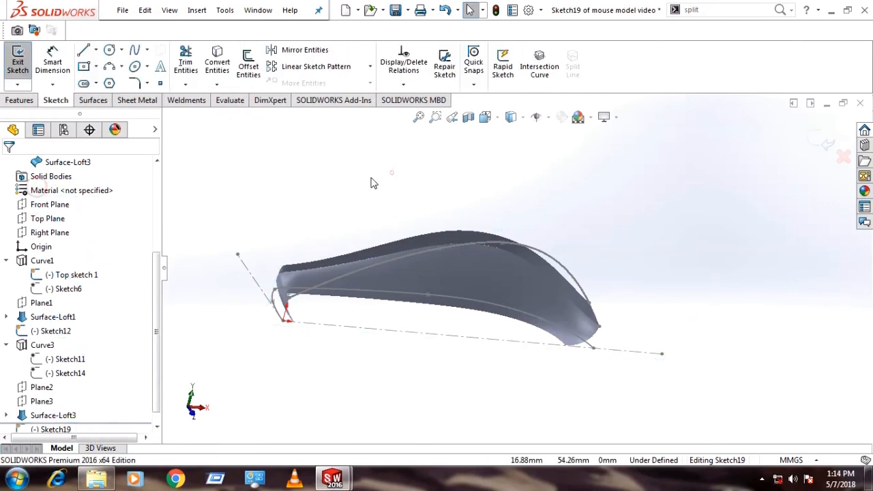
key(ctrl+8)
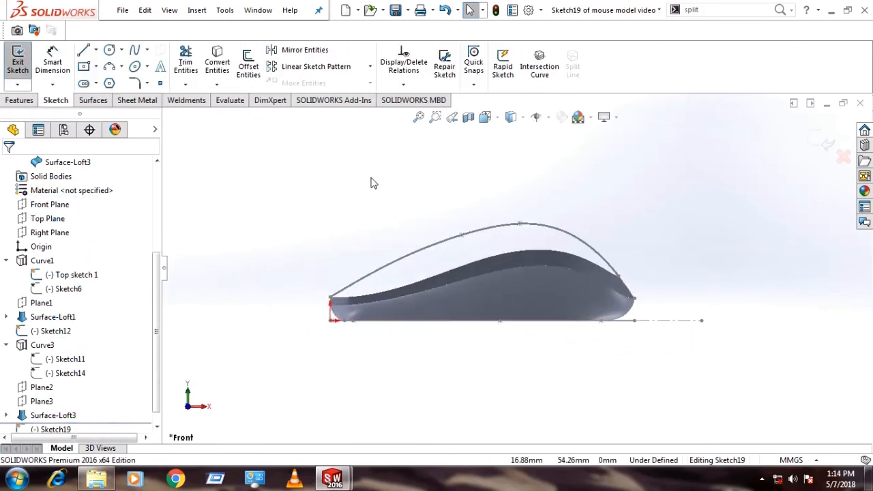
key(ctrl+2)
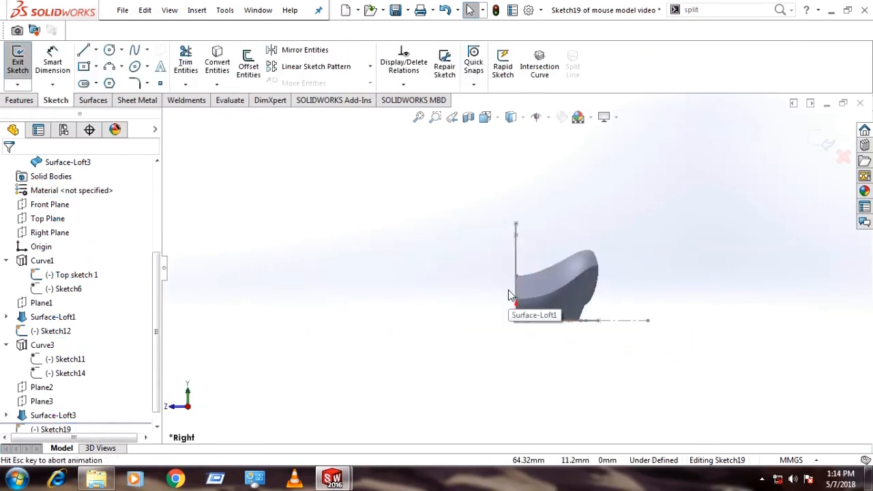
key(ctrl+1)
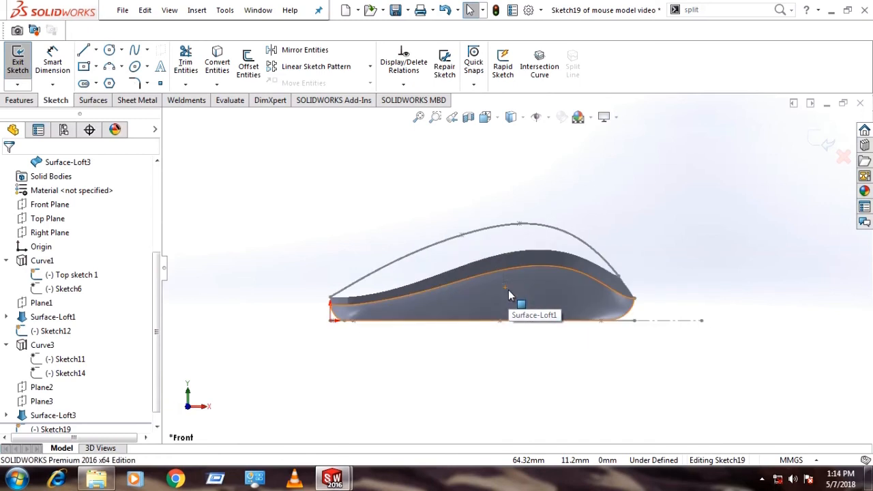
click(483, 233)
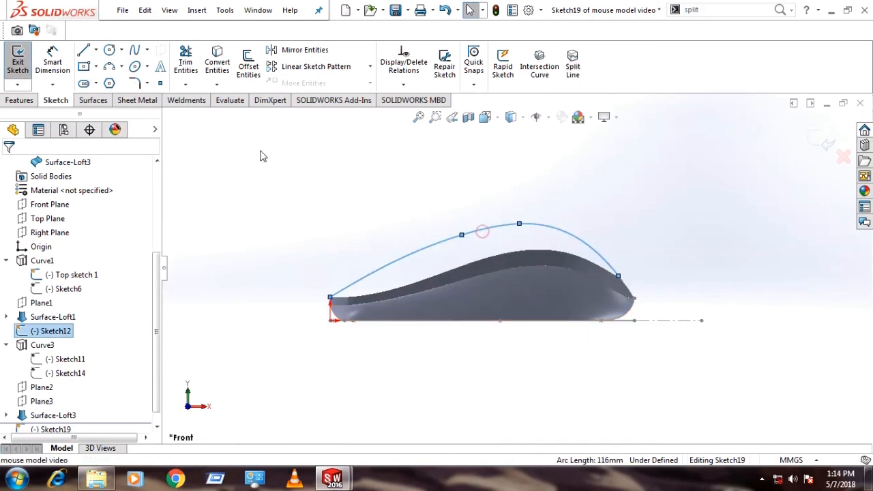
click(222, 70)
click(428, 236)
scroll(557, 204, down, 4)
scroll(684, 380, up, 3)
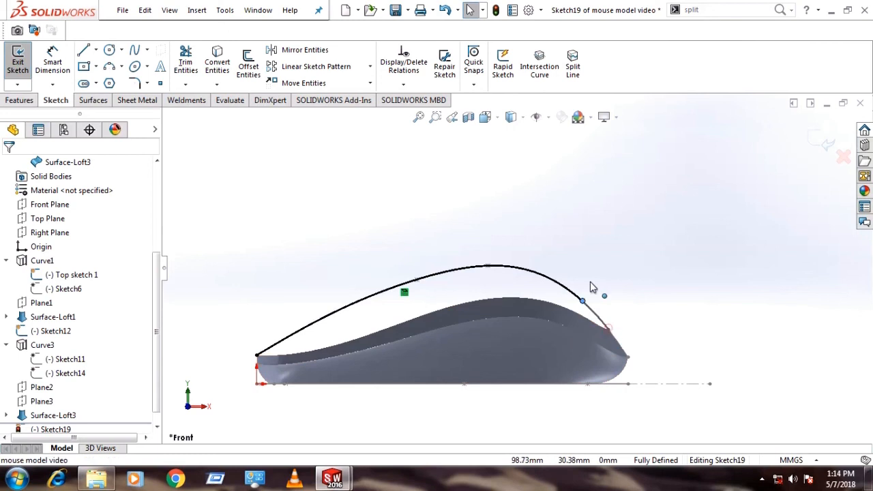
- Shorten the converted spline by pulling its rear endpoint forward, set the horizontal distance between its endpoints to 60 mm, and close the sketch
drag(413, 252, 404, 250)
click(360, 205)
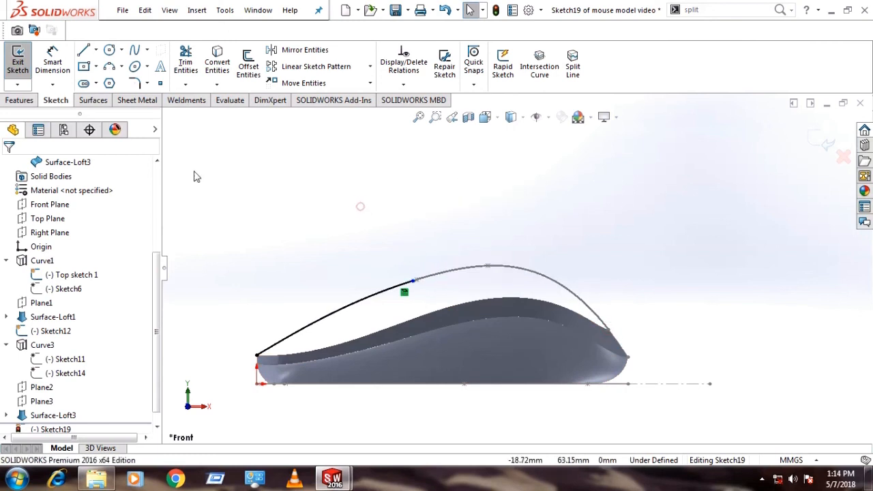
click(37, 53)
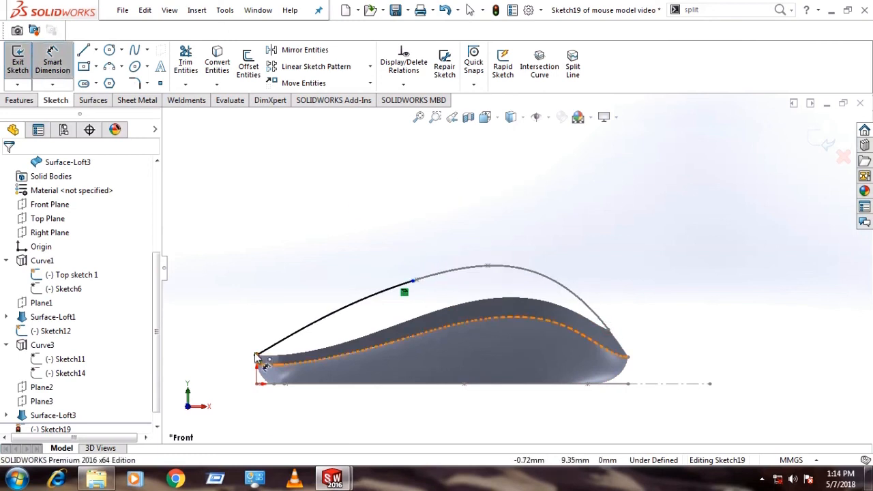
click(256, 354)
click(412, 281)
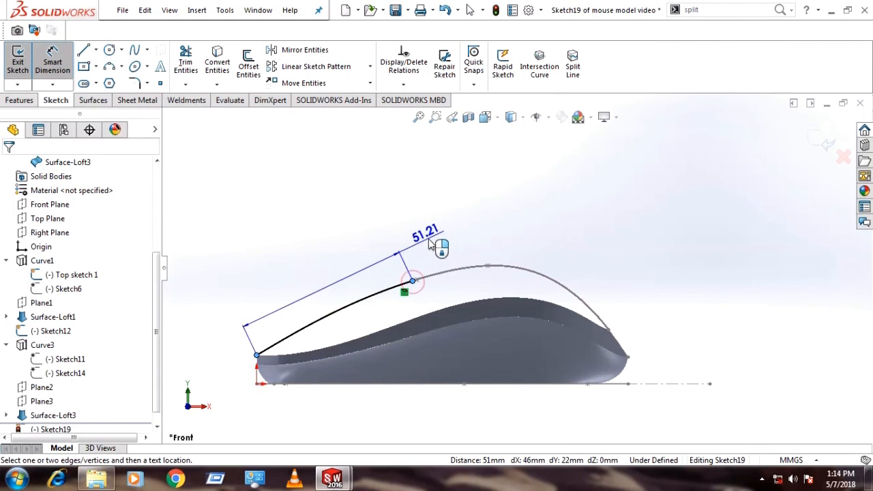
click(402, 235)
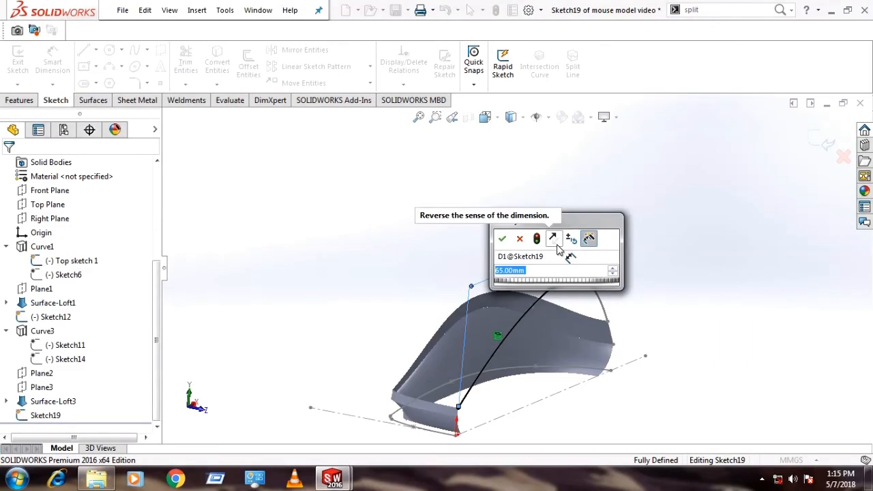
text(60)
key(Return)
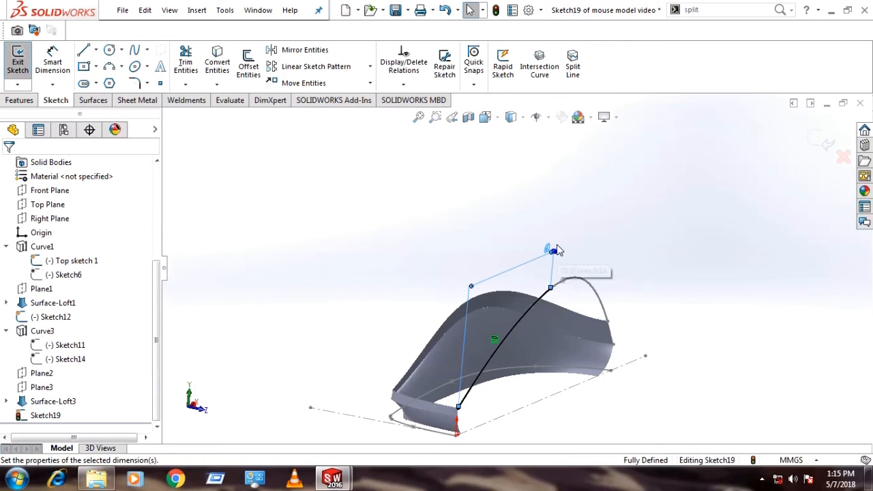
scroll(641, 315, up, 3)
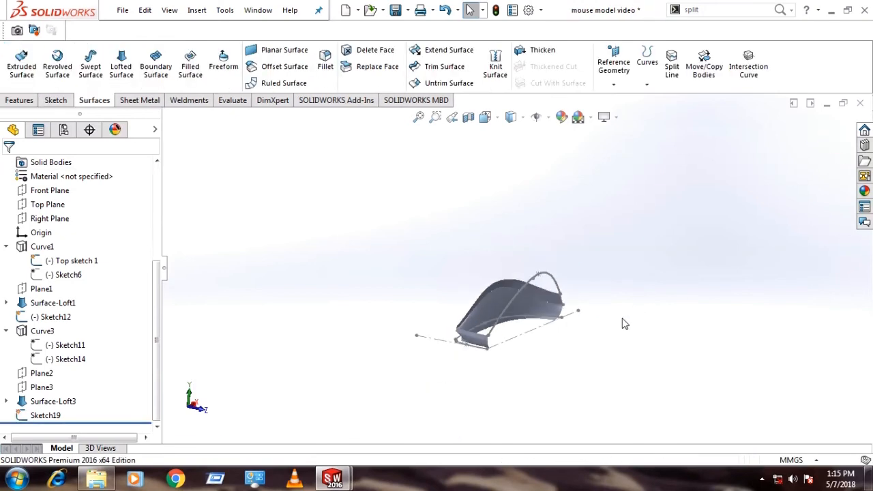
- Extrude the shortened top curve in Sketch19 as a blind surface 10 mm deep, pointing away from the side lofts
click(44, 414)
middle_drag(495, 343, 444, 312)
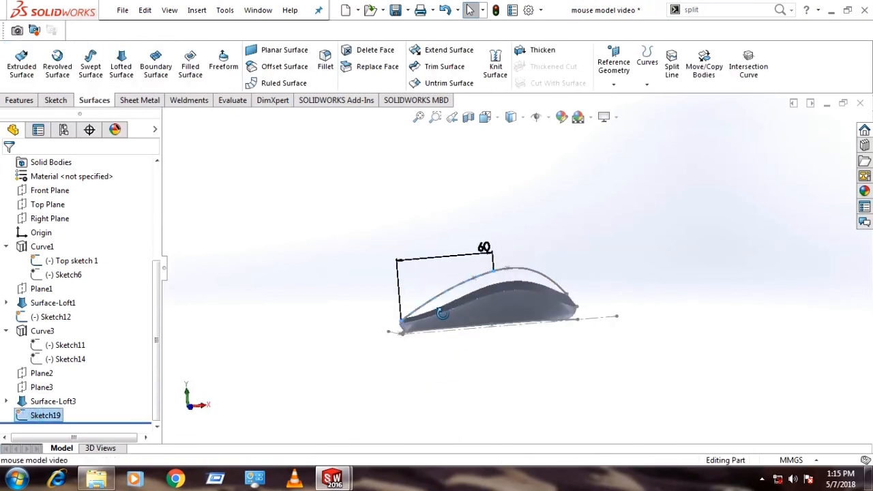
click(633, 175)
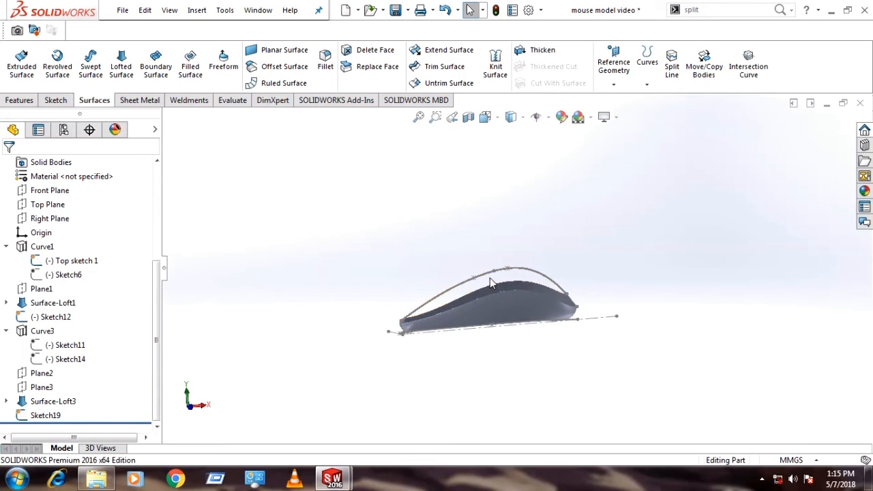
middle_drag(488, 278, 613, 422)
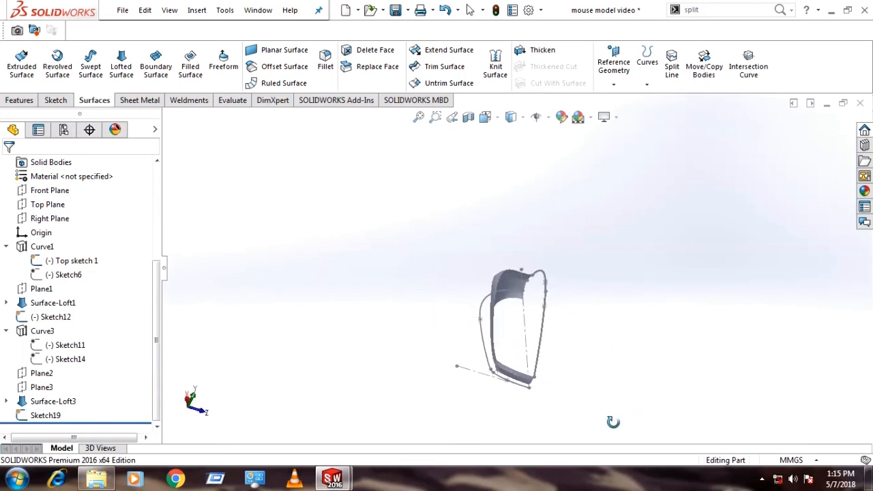
click(43, 415)
click(53, 100)
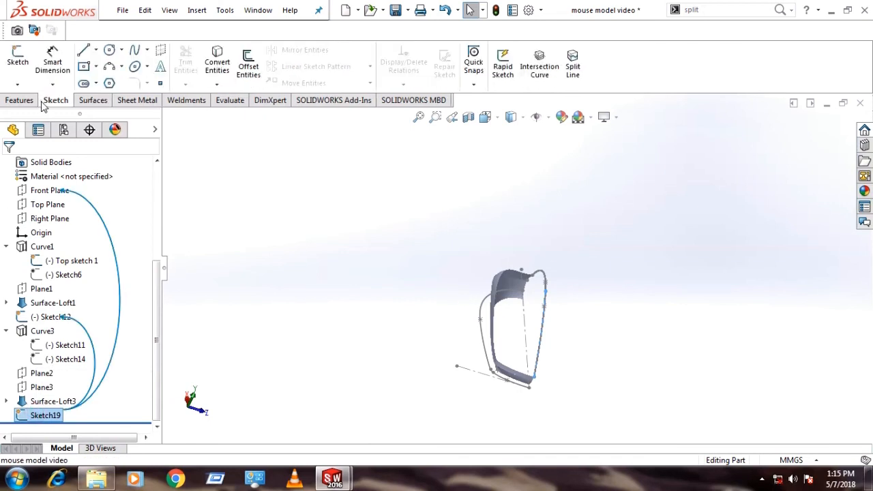
click(19, 102)
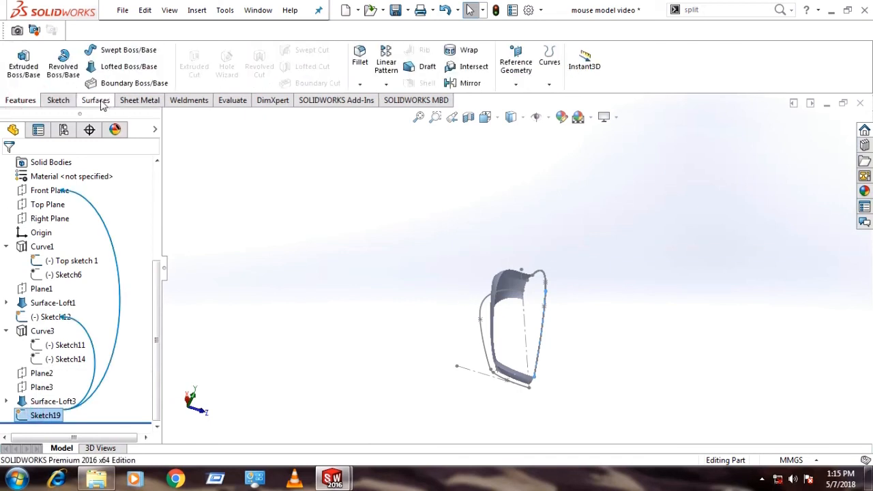
click(95, 100)
click(22, 68)
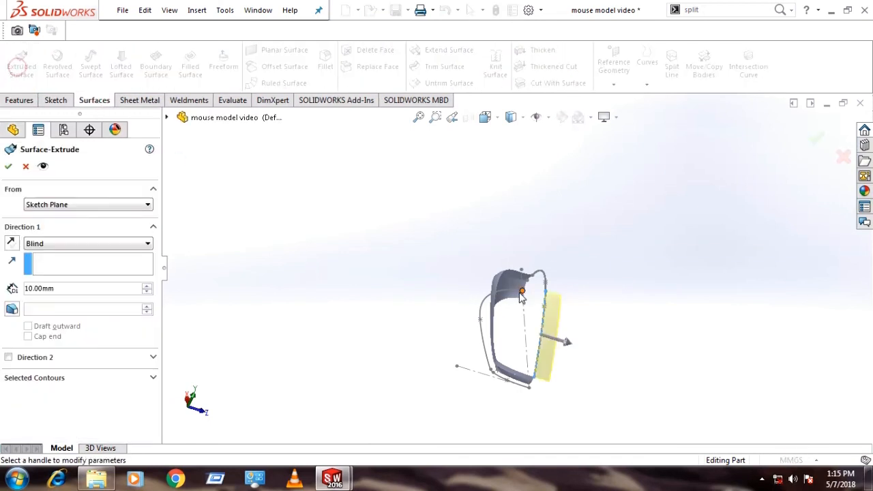
middle_drag(491, 231, 540, 265)
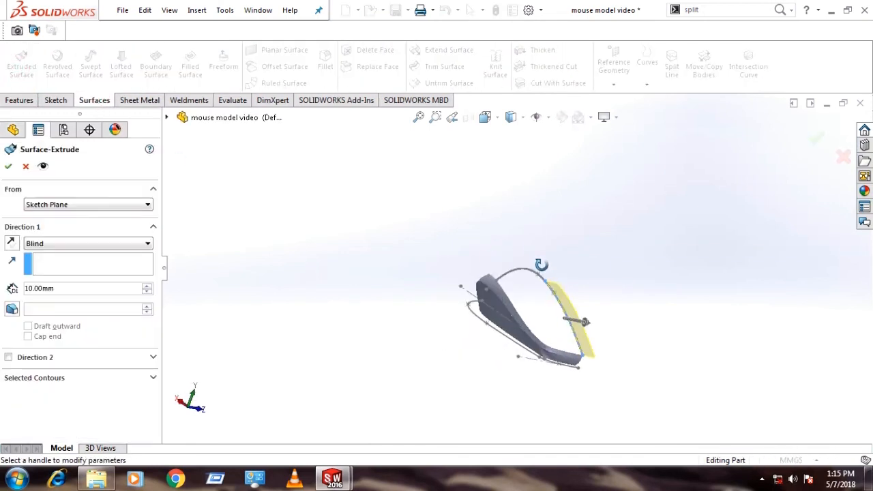
click(8, 168)
- Create a reference plane through the extruded surface's rear corner on the top curve, perpendicular to Sketch12's spline
middle_drag(559, 332, 551, 332)
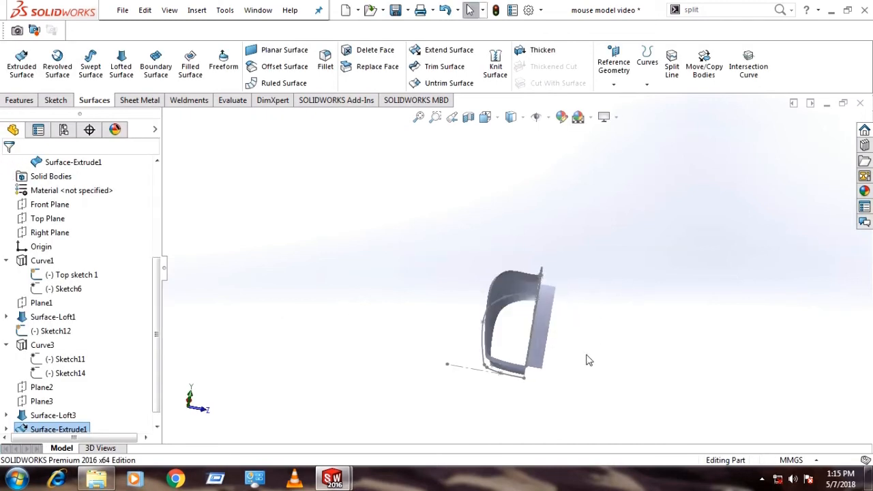
middle_drag(589, 360, 561, 330)
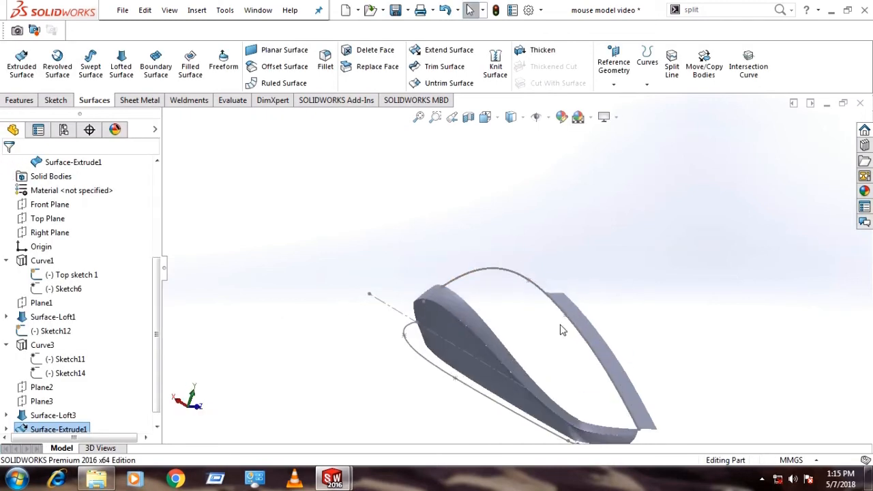
scroll(561, 330, down, 10)
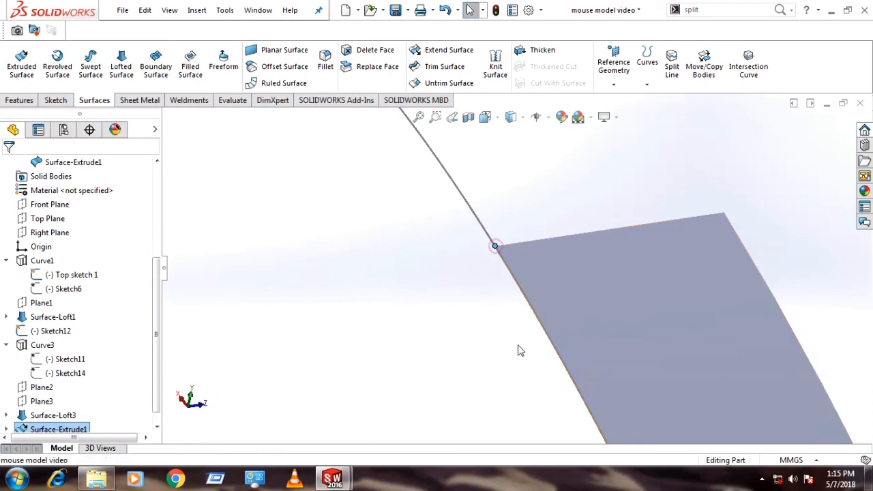
middle_drag(518, 349, 572, 335)
click(425, 313)
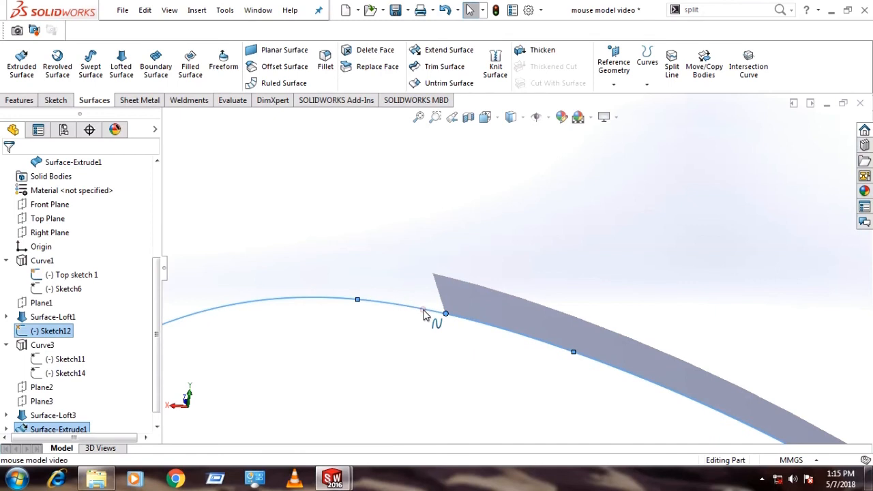
click(20, 100)
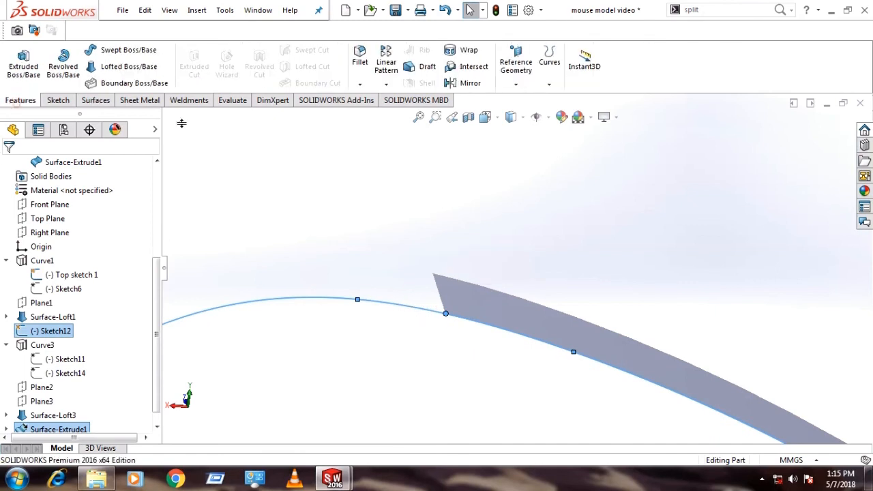
click(516, 73)
click(511, 77)
click(513, 81)
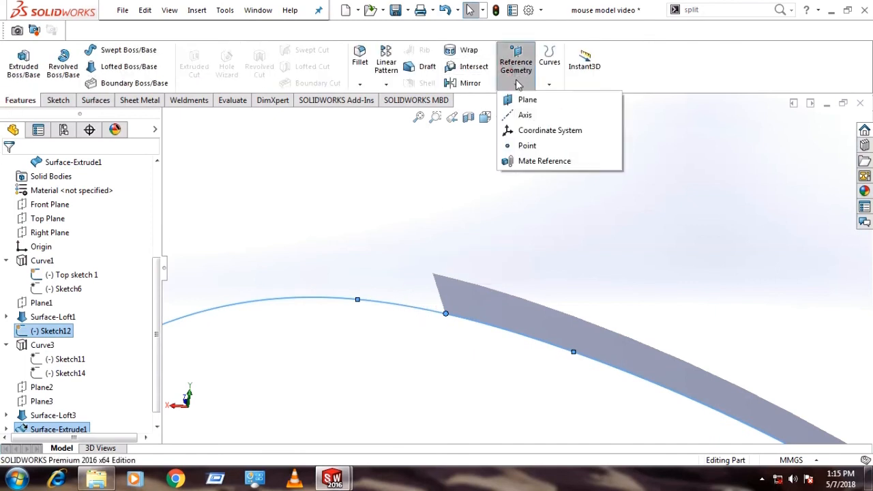
click(523, 97)
middle_drag(514, 346, 479, 334)
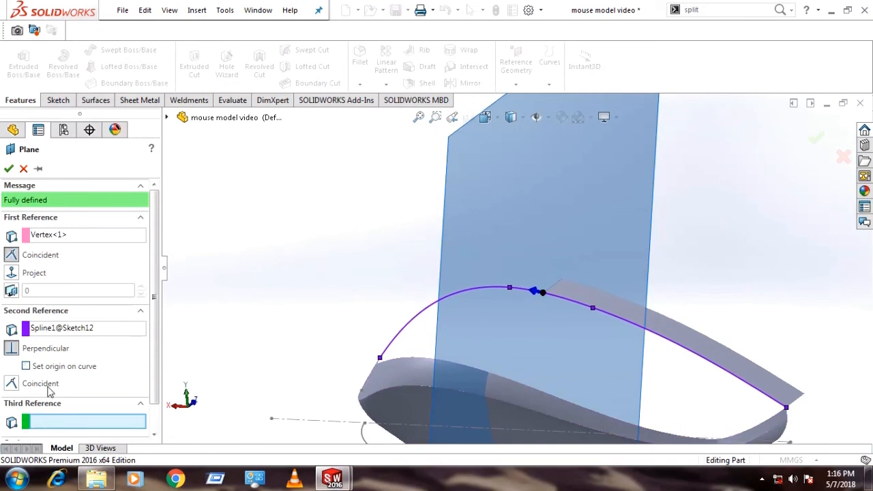
scroll(152, 360, down, 2)
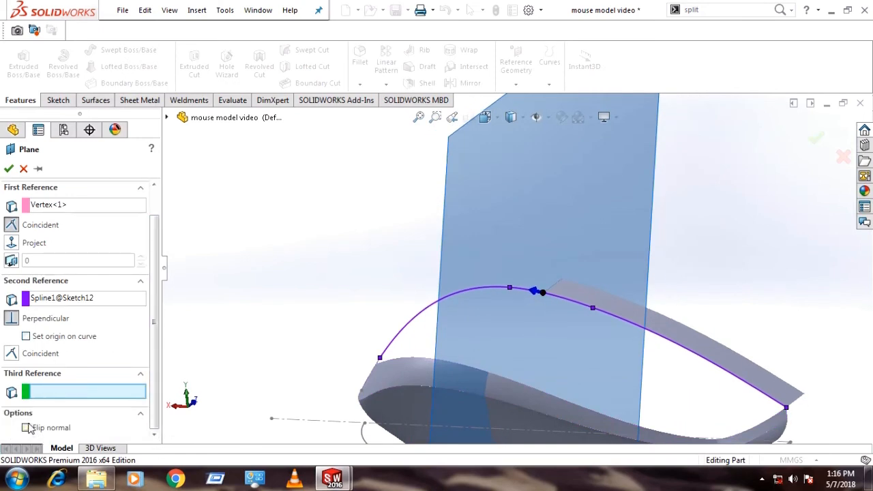
click(9, 171)
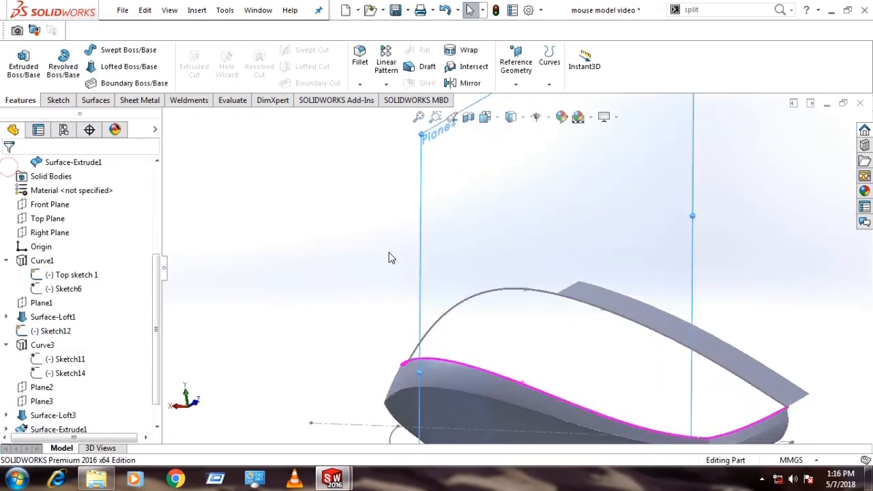
- On the new perpendicular plane, sketch a three-point spline from the extruded surface's rear corner, arching down to the side loft's upper edge
middle_drag(389, 255, 442, 197)
click(442, 197)
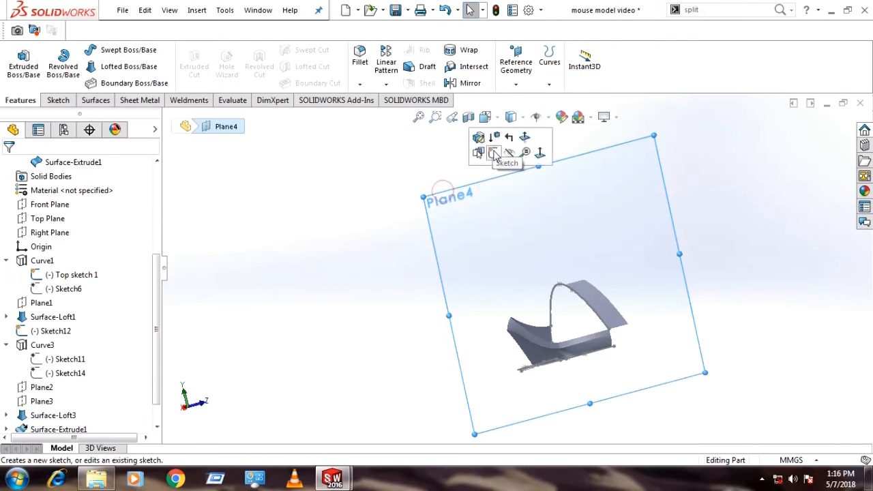
click(495, 155)
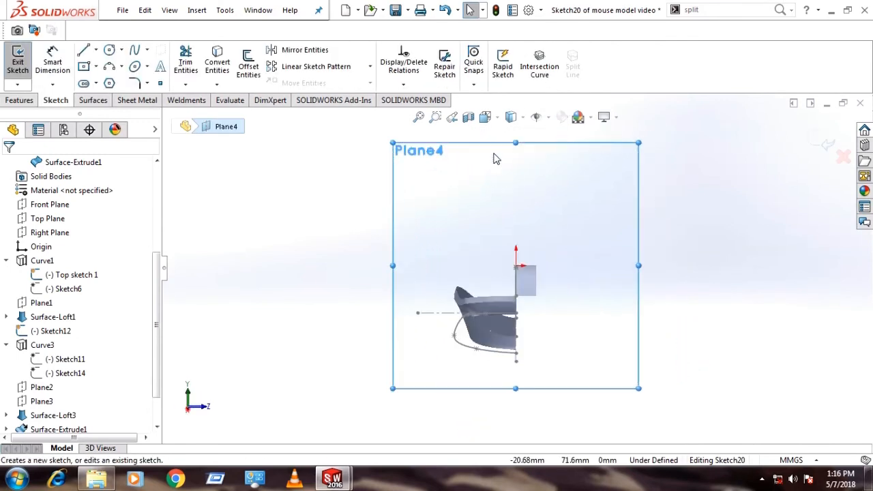
scroll(508, 231, down, 4)
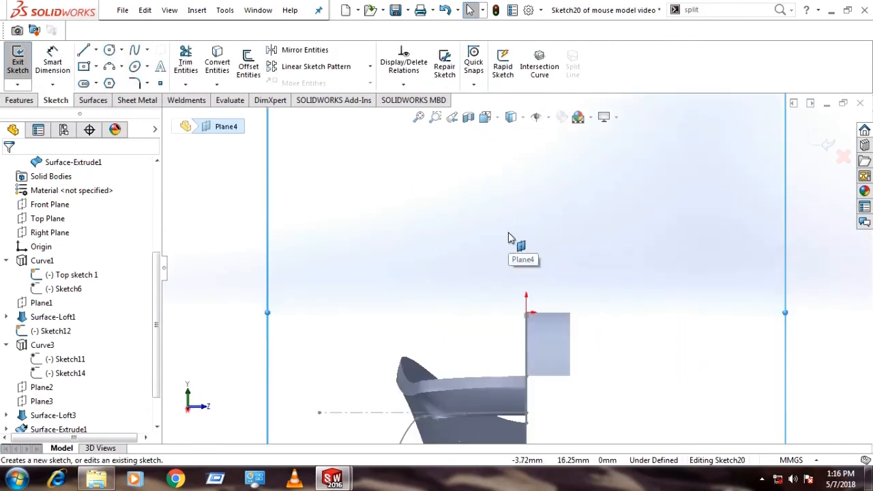
scroll(537, 368, up, 3)
scroll(529, 309, down, 3)
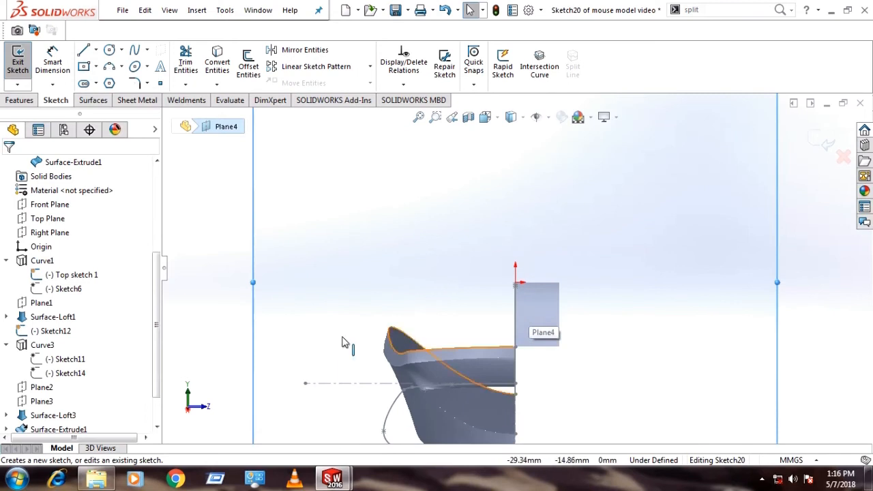
click(135, 51)
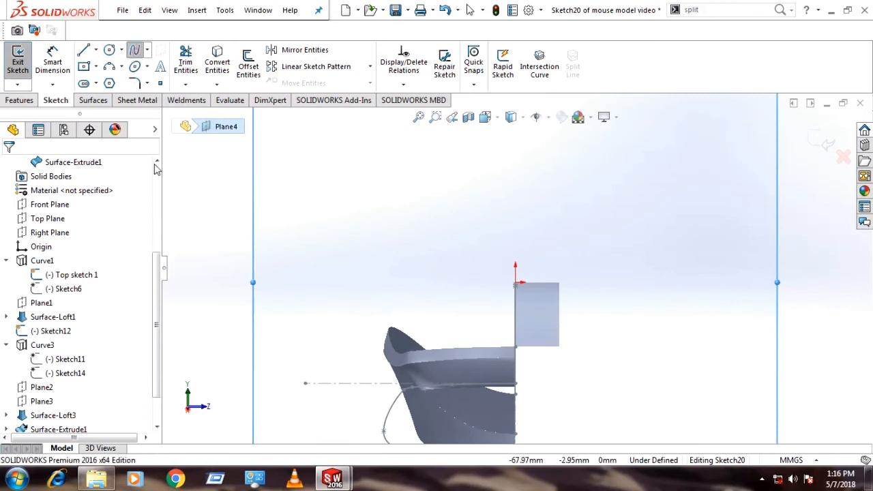
click(515, 282)
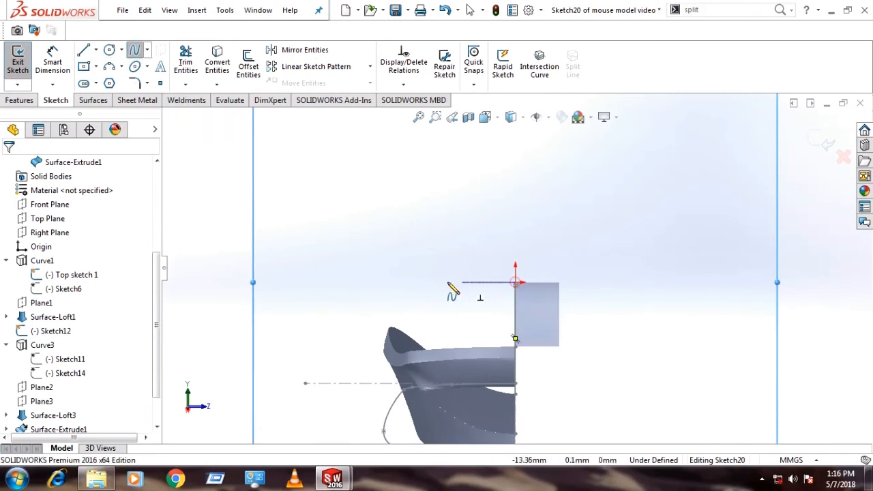
click(423, 282)
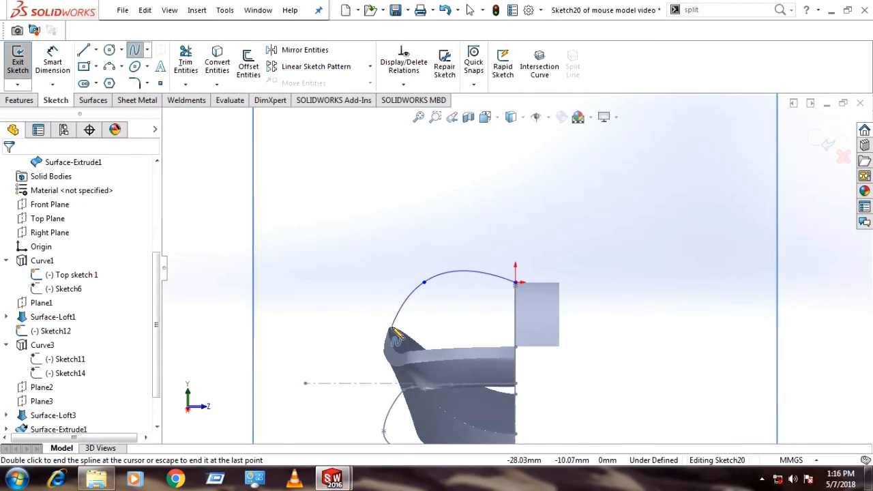
middle_drag(392, 328, 398, 364)
scroll(408, 354, down, 3)
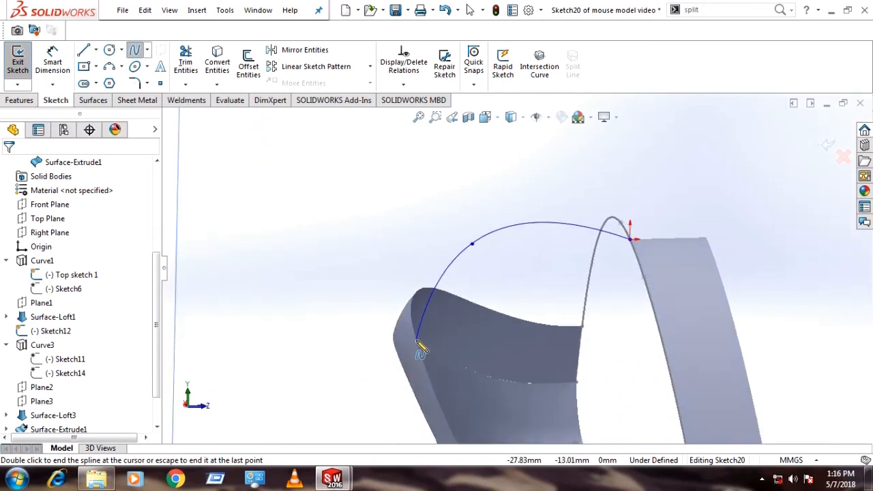
double_click(420, 338)
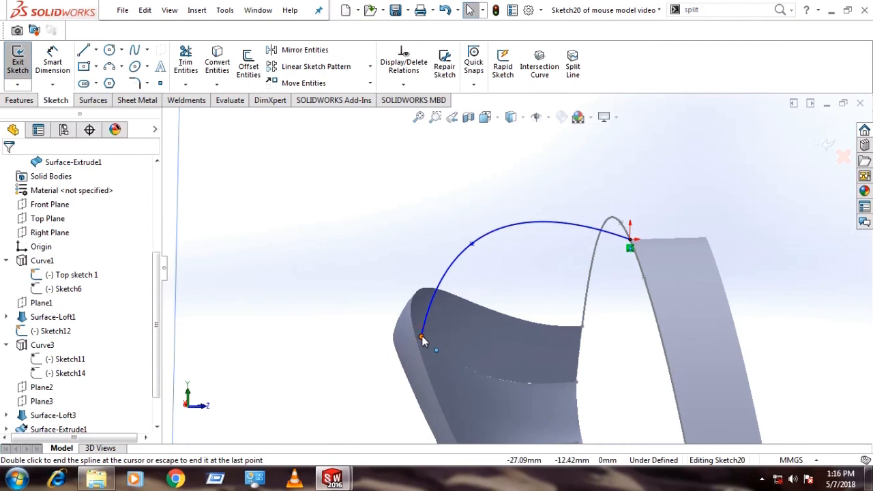
- Add a pierce relation between the spline's lower endpoint and the upper edge of the side loft
click(414, 340)
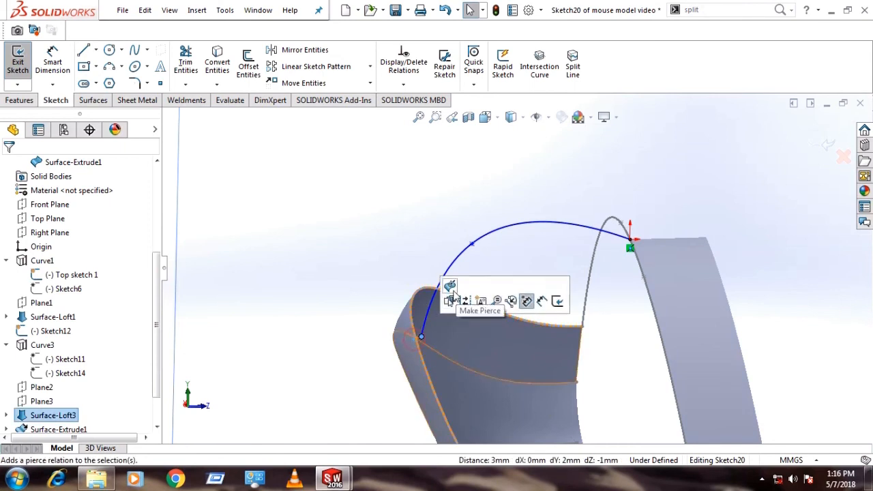
click(456, 295)
scroll(456, 343, up, 3)
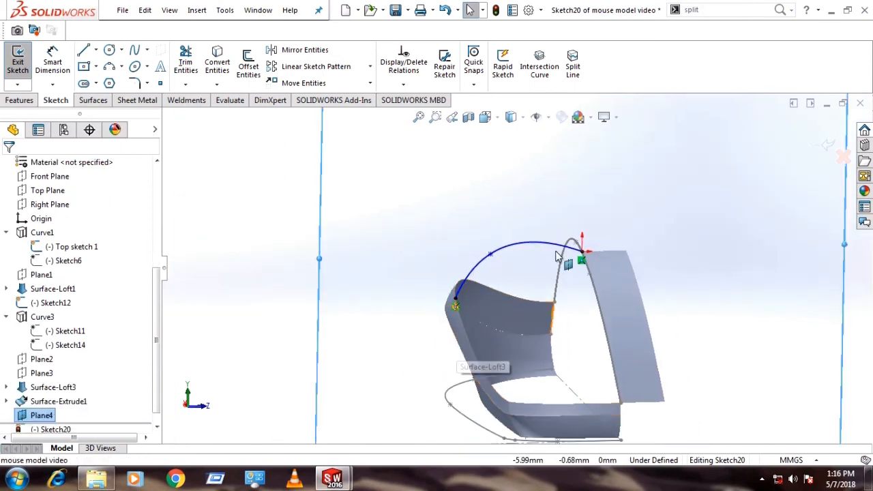
- Make the spline tangent to the extruded surface's rear edge with equal curvature at their shared end
scroll(583, 253, down, 2)
click(578, 263)
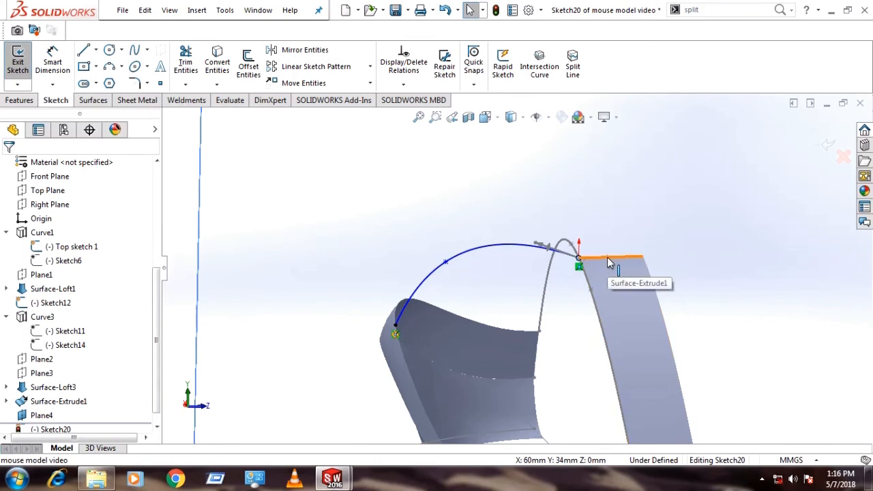
click(608, 263)
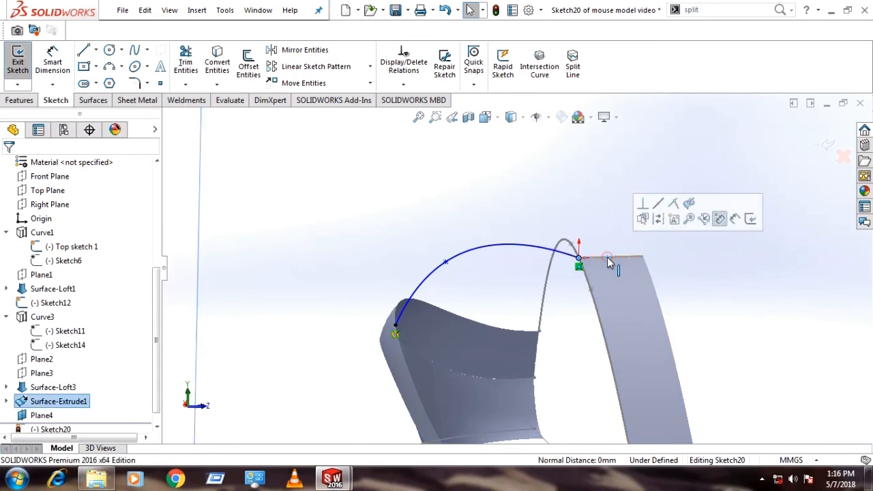
click(508, 200)
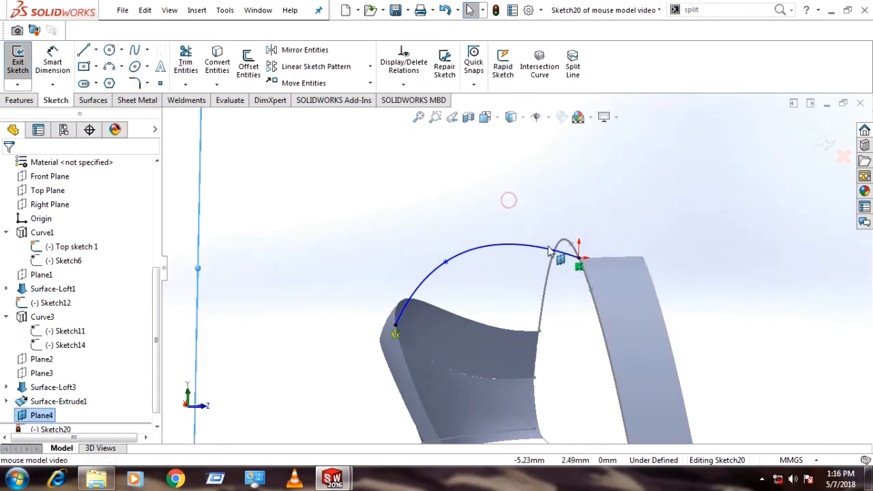
click(622, 257)
click(687, 202)
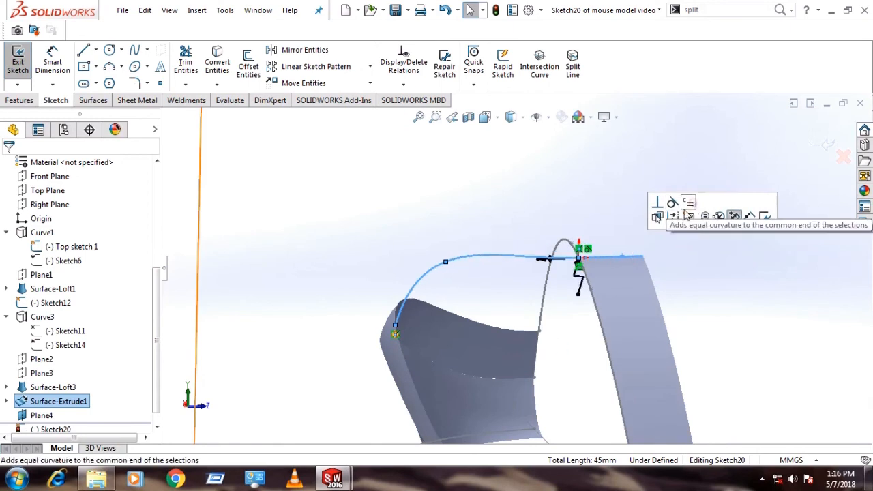
- Display the control polygon of the cross-section spline
key(ctrl+8)
click(489, 291)
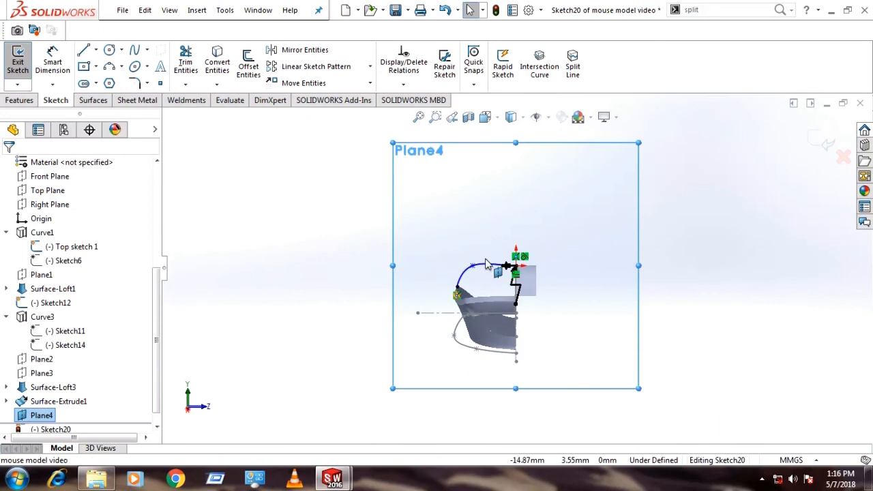
right_click(486, 272)
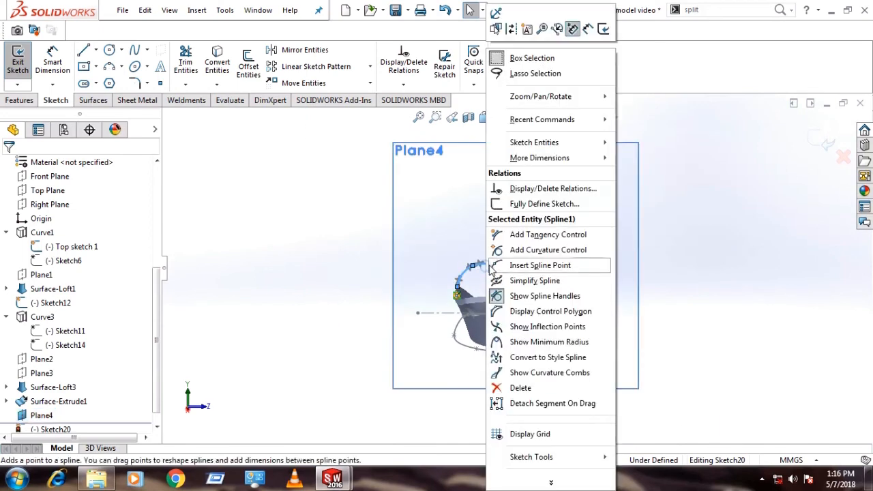
click(527, 311)
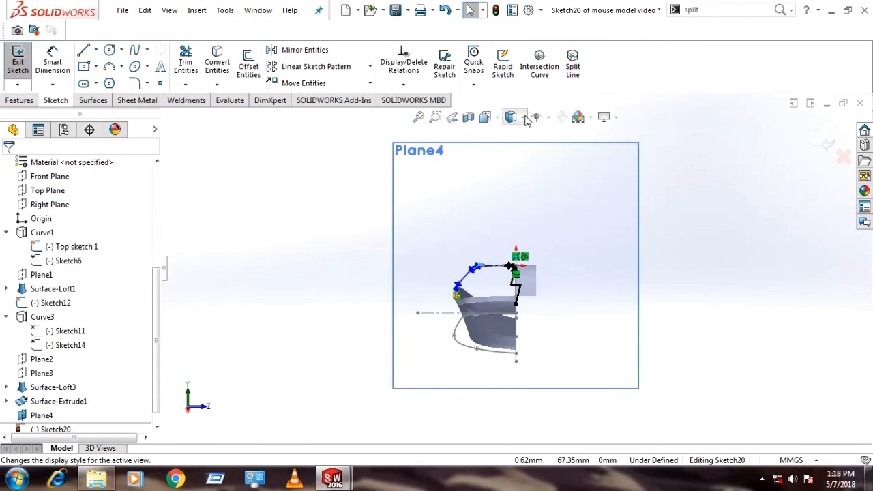
- Switch to the Left view and delete the middle point of the cross-section spline
click(523, 117)
click(490, 118)
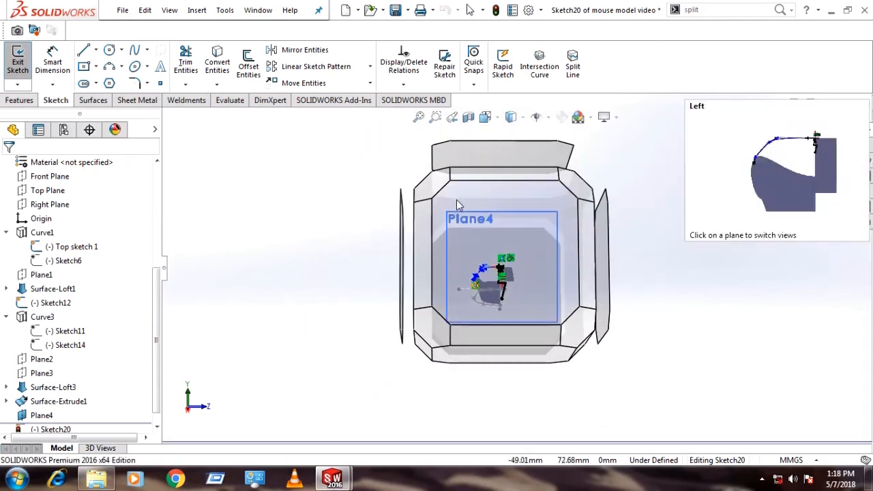
click(456, 199)
scroll(475, 288, down, 3)
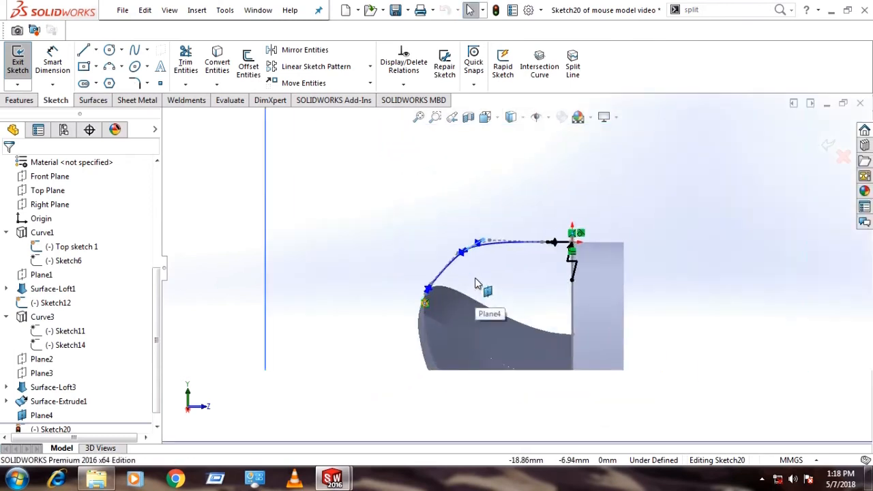
scroll(475, 278, up, 2)
scroll(469, 281, down, 3)
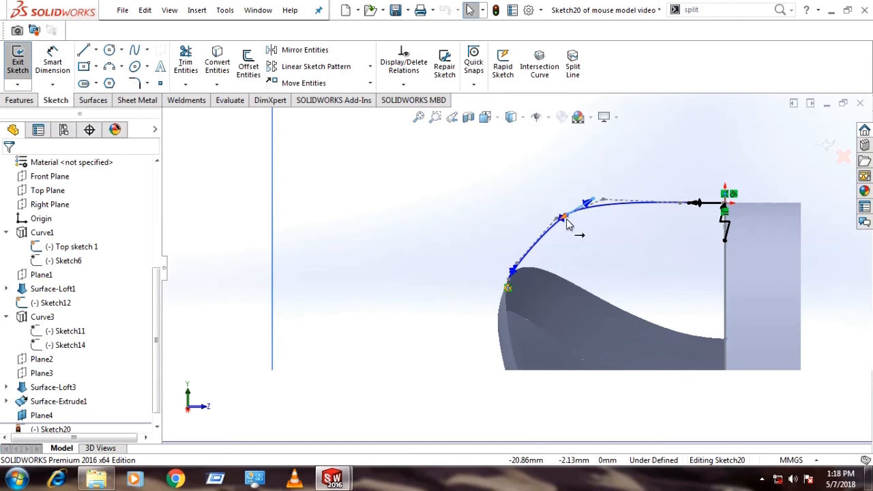
scroll(569, 216, down, 1)
scroll(558, 227, down, 2)
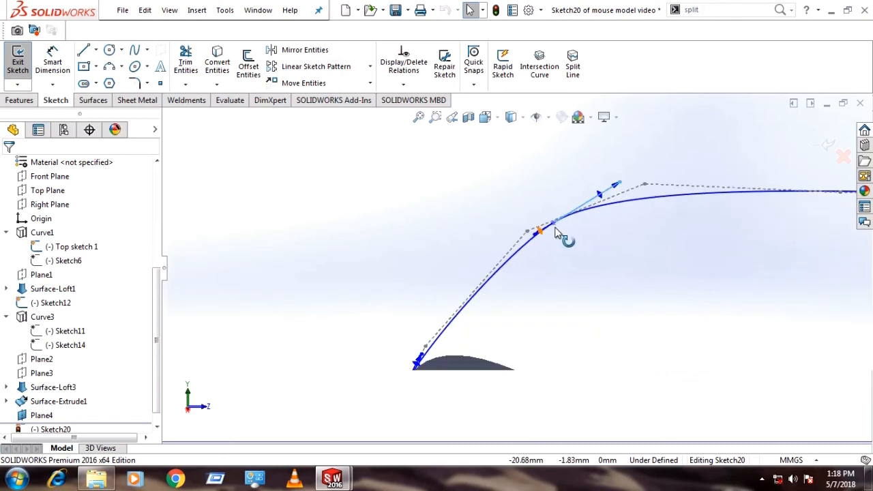
right_click(554, 229)
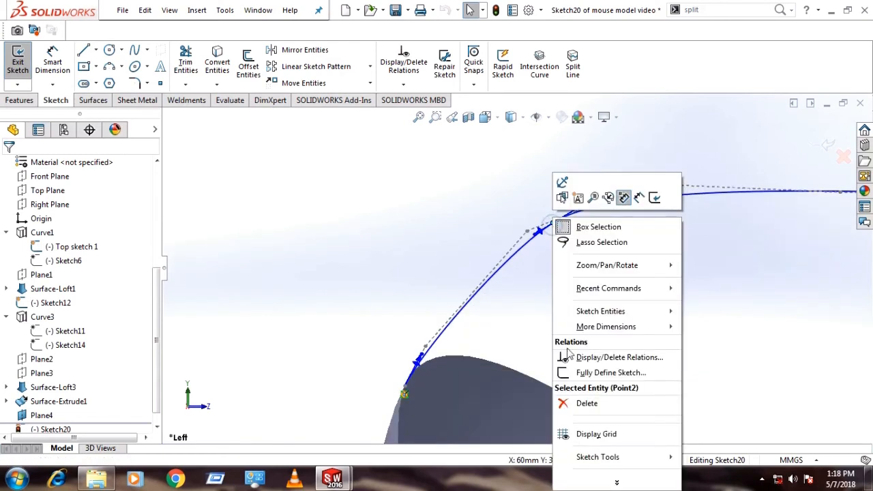
click(586, 403)
- Adjust the tangency handle at the spline's lower end, where it meets the side loft, to shape the arch
scroll(536, 347, up, 4)
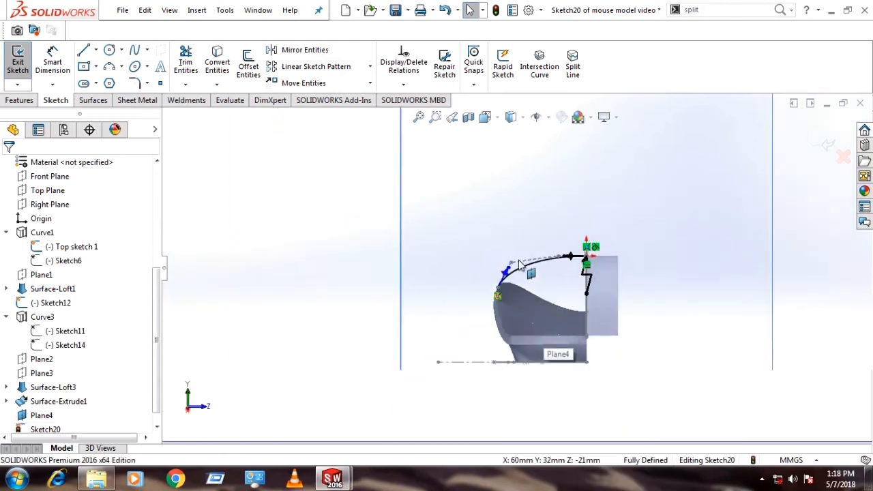
scroll(520, 262, down, 2)
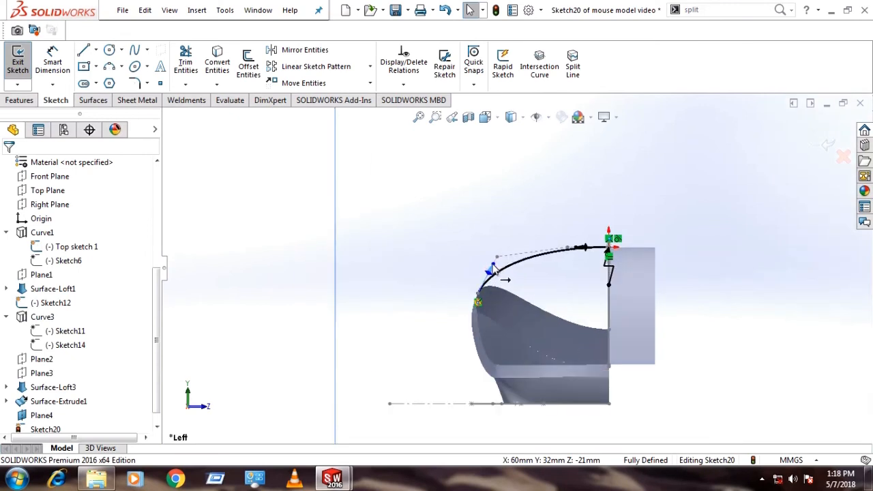
drag(498, 264, 494, 271)
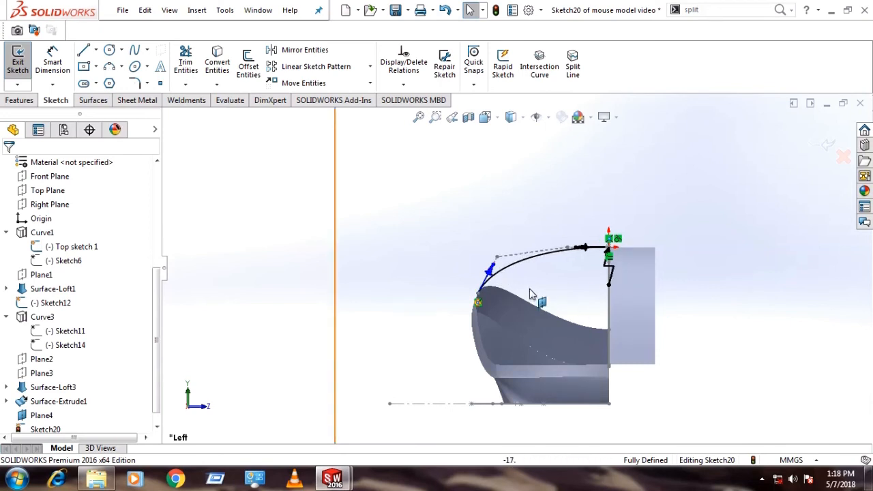
- Exit the cross-section sketch and inspect its curve between the top profile and the side loft
scroll(500, 266, down, 3)
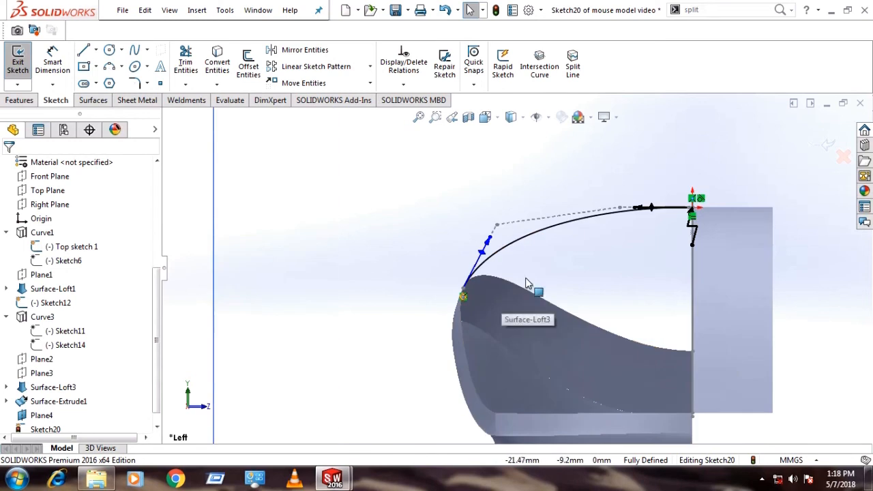
click(822, 142)
mouse_move(697, 264)
middle_down()
mouse_move(468, 306)
mouse_move(537, 291)
middle_up()
scroll(562, 246, down, 2)
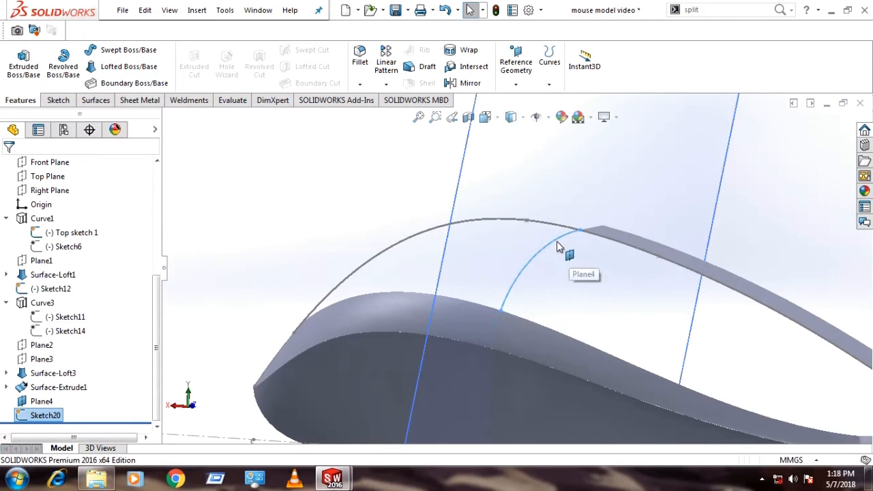
scroll(557, 245, up, 3)
middle_drag(522, 275, 536, 304)
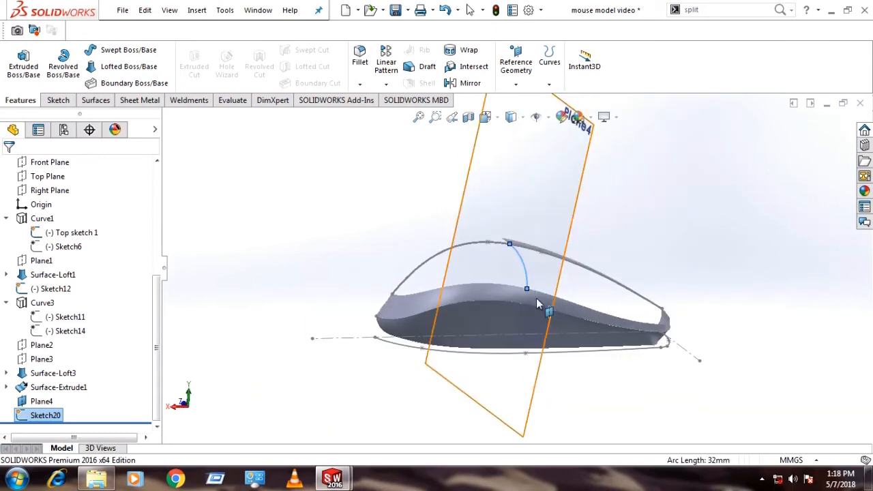
- Extrude the cross-section curve as a 10 mm blind surface in the reversed direction
click(99, 102)
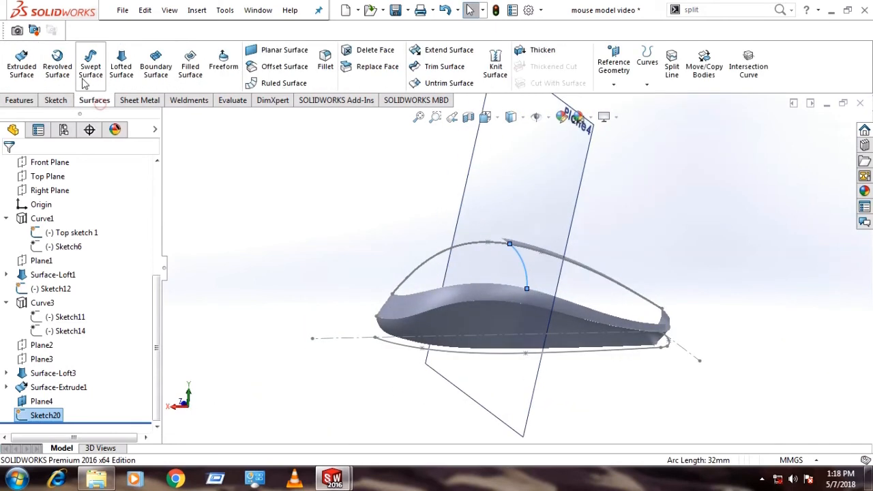
click(21, 69)
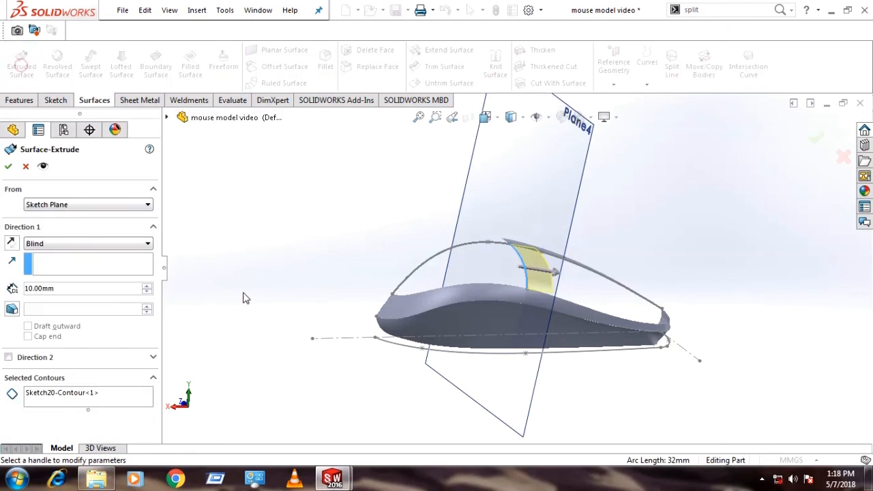
click(11, 243)
click(8, 167)
middle_drag(326, 279, 294, 338)
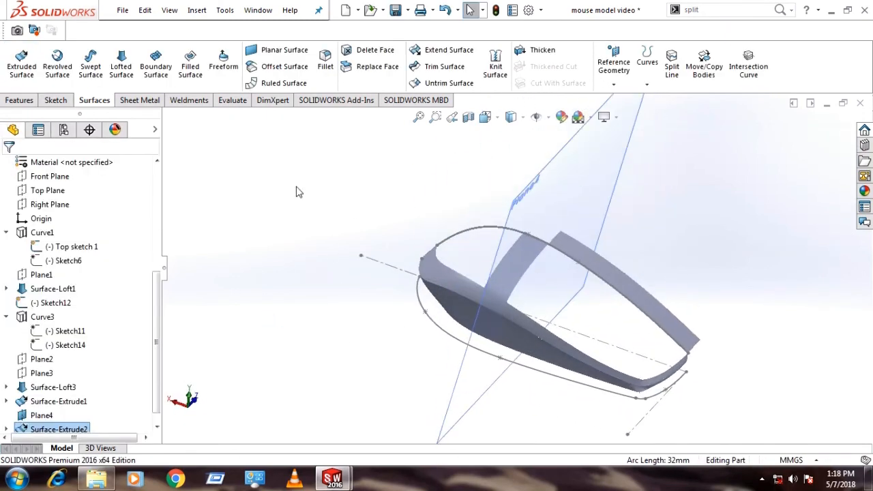
- Hide Plane4 and the top profile sketch, Sketch12
click(535, 184)
click(599, 144)
scroll(638, 368, up, 3)
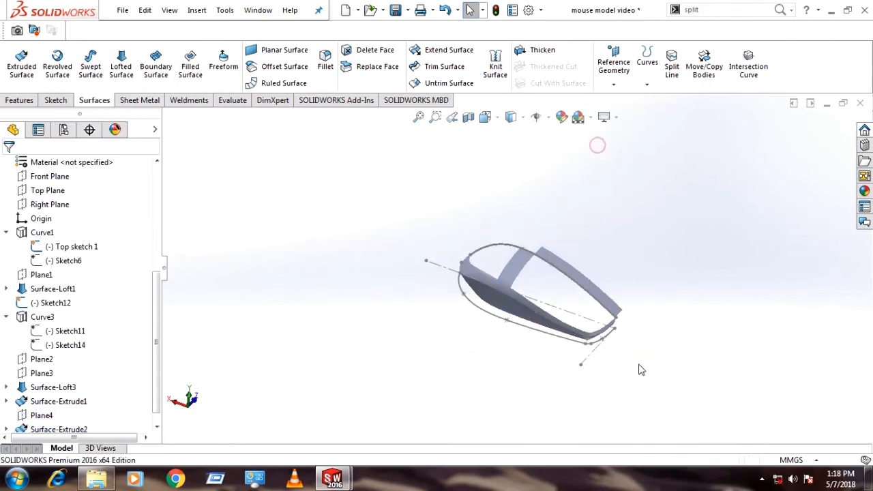
mouse_move(638, 368)
middle_down()
mouse_move(586, 323)
mouse_move(558, 314)
mouse_move(628, 318)
middle_up()
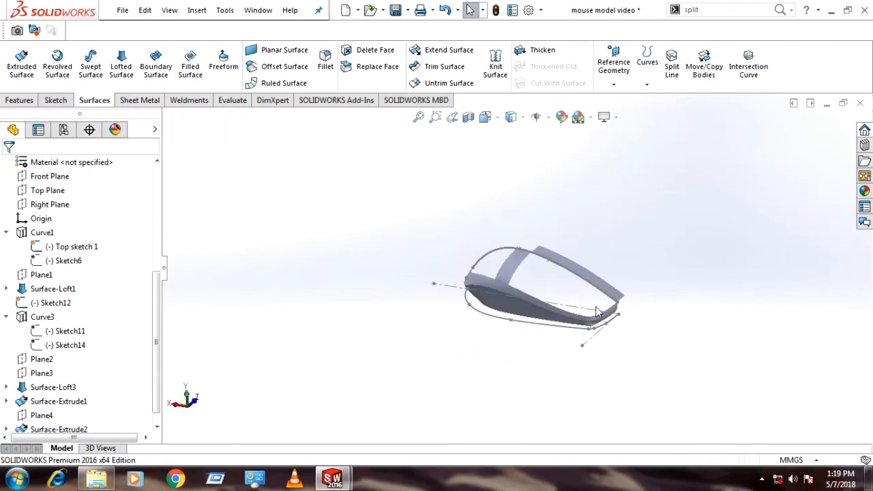
scroll(520, 265, down, 4)
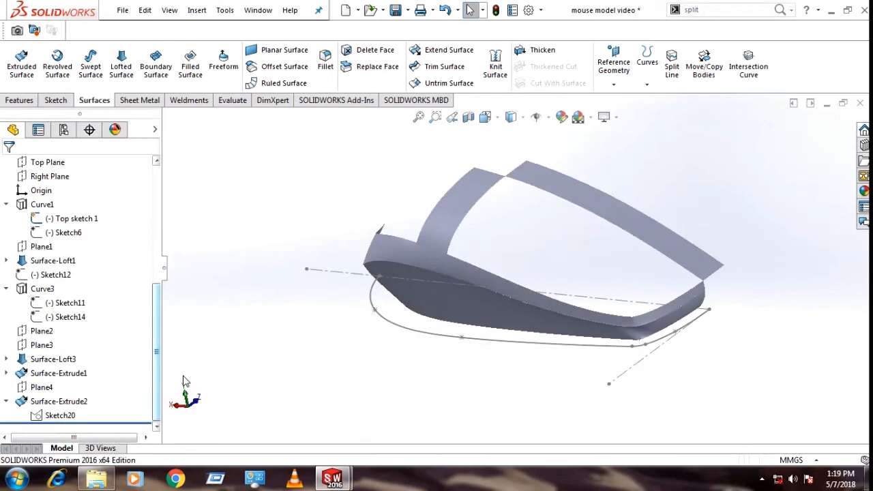
middle_drag(184, 380, 254, 412)
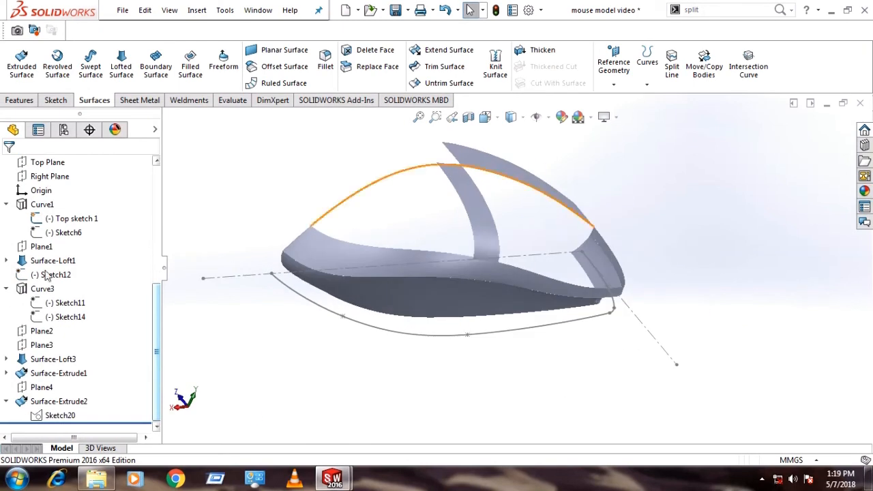
- Start a filled surface bounded by the inner edges of the top and cross-section extruded surfaces, both with Curvature continuity
click(190, 66)
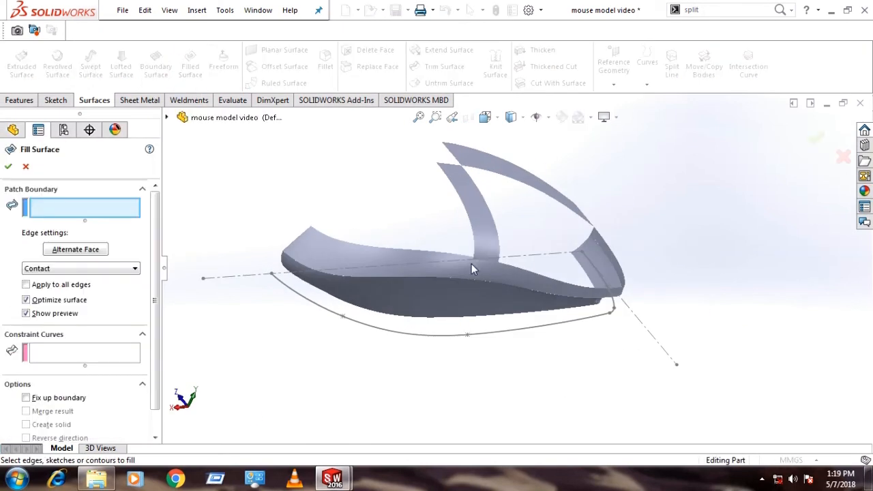
middle_drag(472, 266, 522, 279)
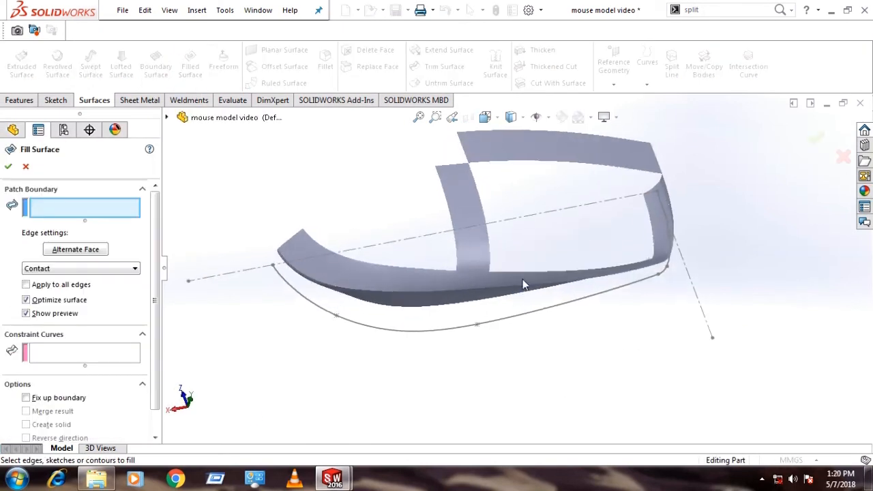
click(506, 164)
click(95, 278)
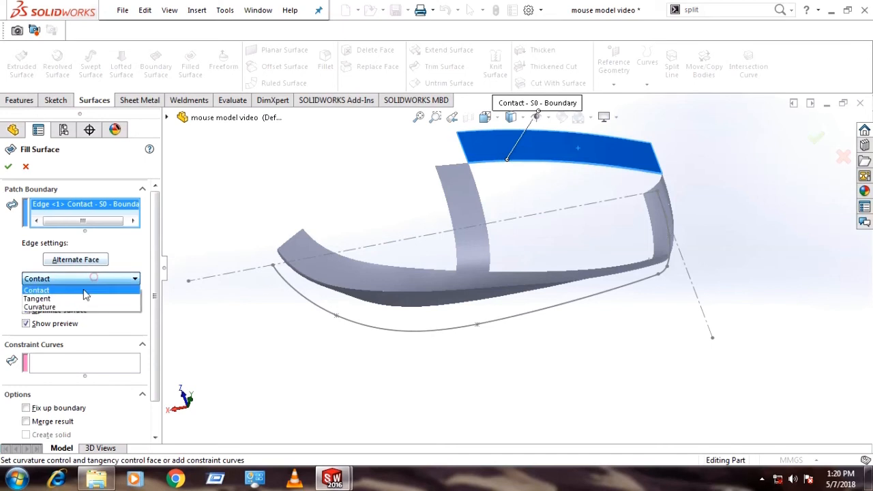
click(76, 307)
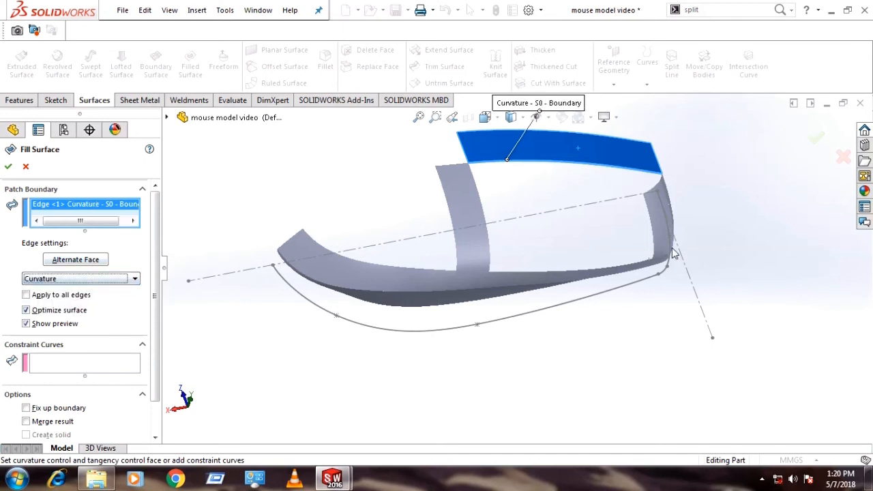
click(485, 221)
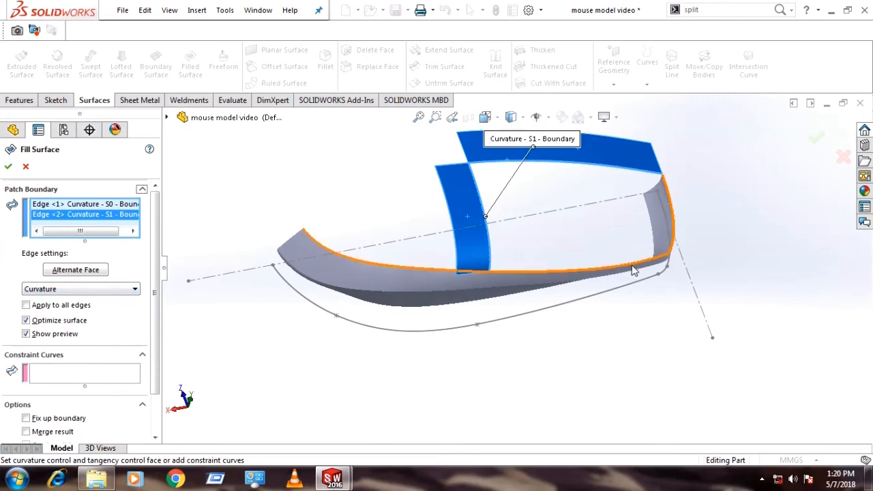
click(66, 291)
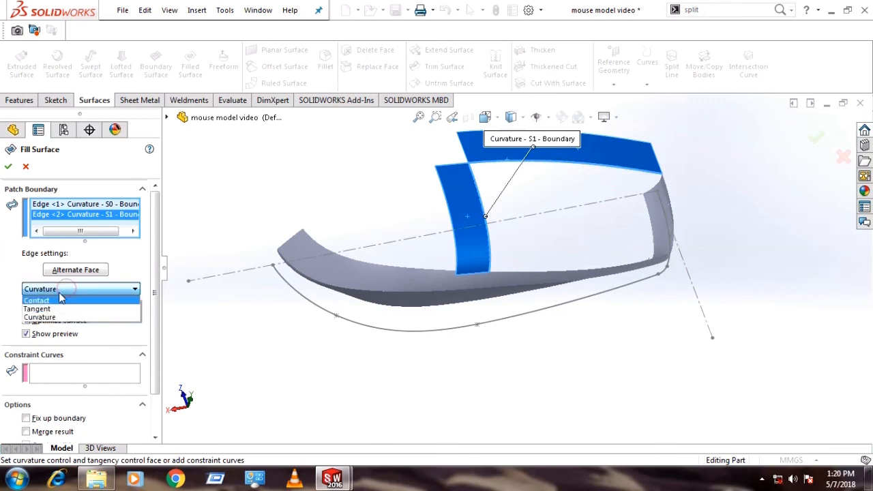
click(25, 261)
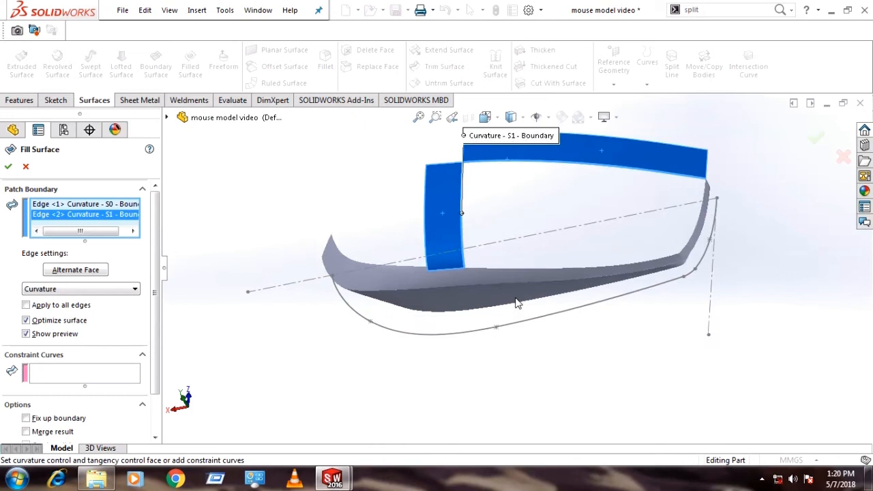
- Add the side loft's upper edge as the third patch boundary and set its continuity to Contact
scroll(458, 276, down, 5)
scroll(565, 285, up, 3)
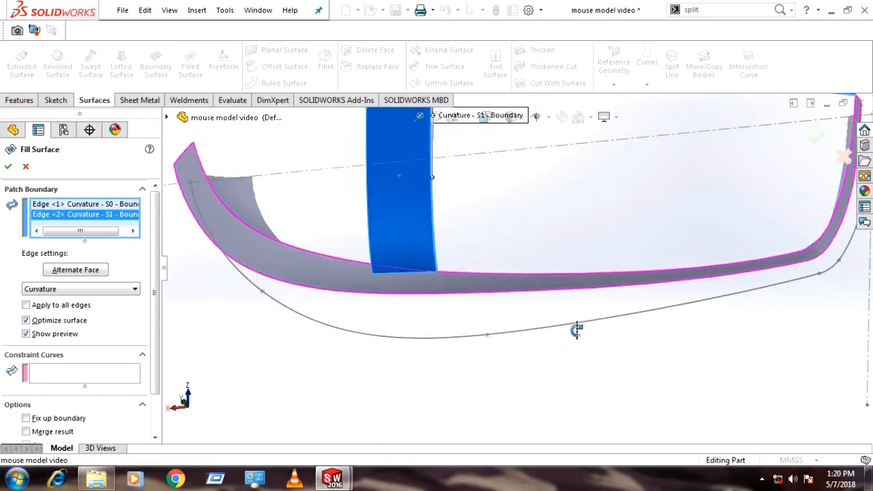
scroll(497, 279, down, 6)
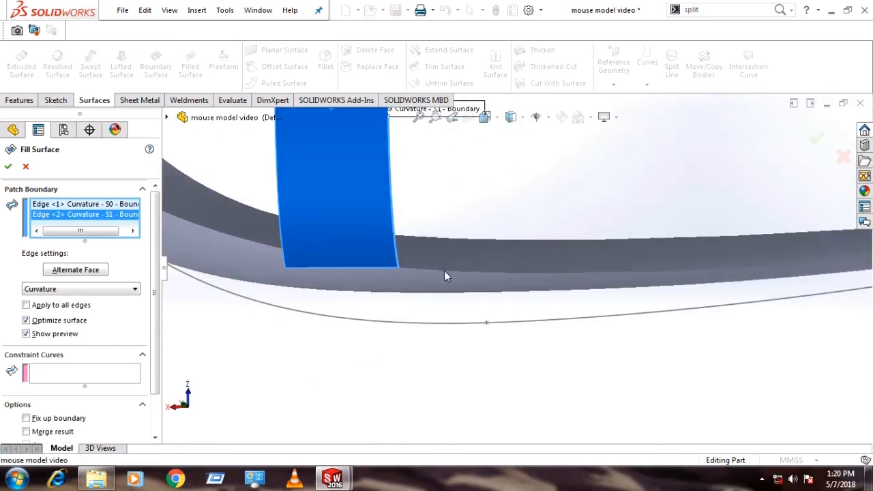
click(445, 272)
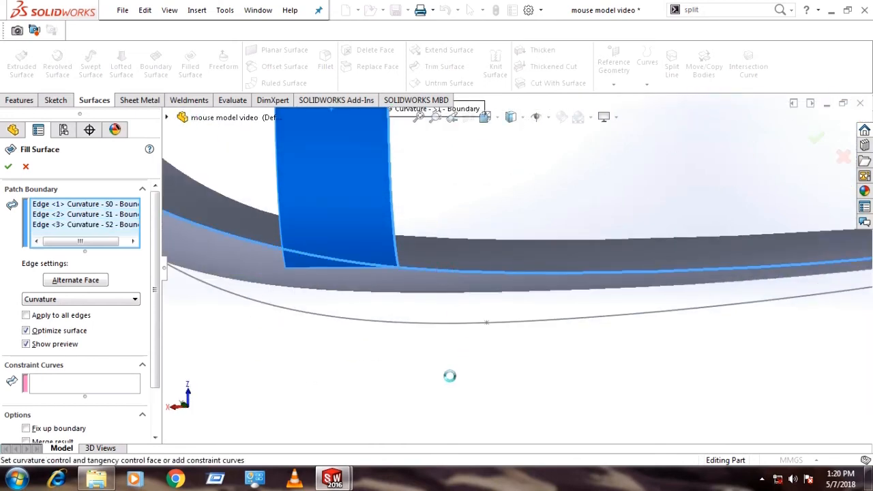
scroll(436, 364, up, 4)
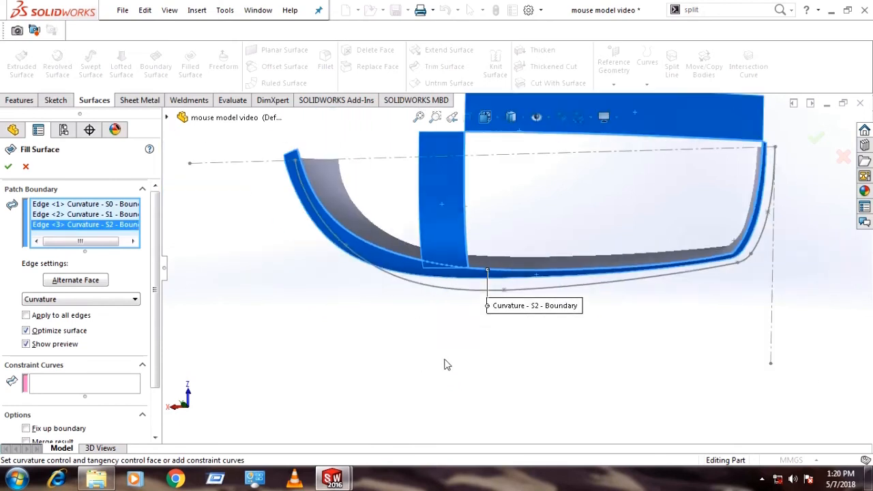
click(54, 299)
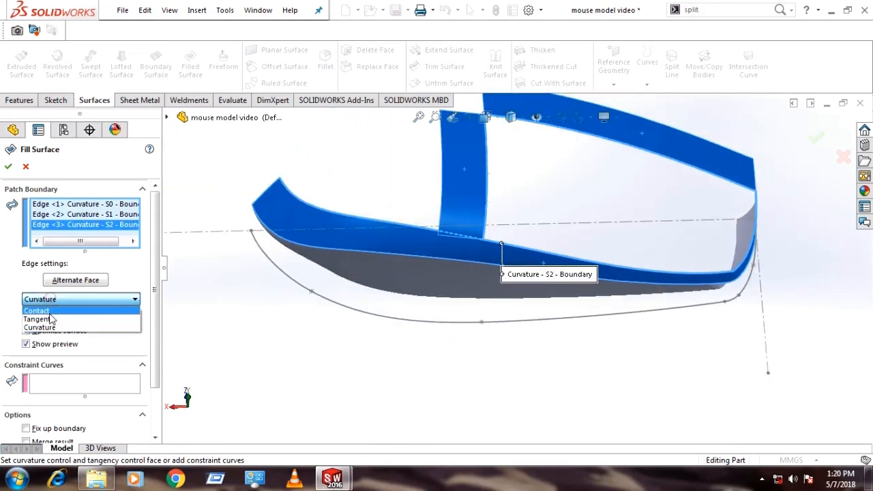
click(48, 311)
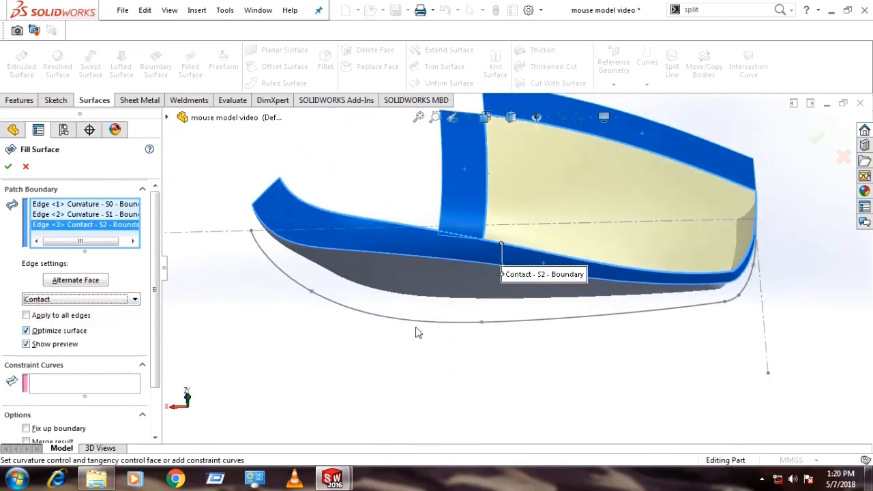
- Check the patch preview from several angles and create the filled surface
middle_drag(519, 304, 448, 266)
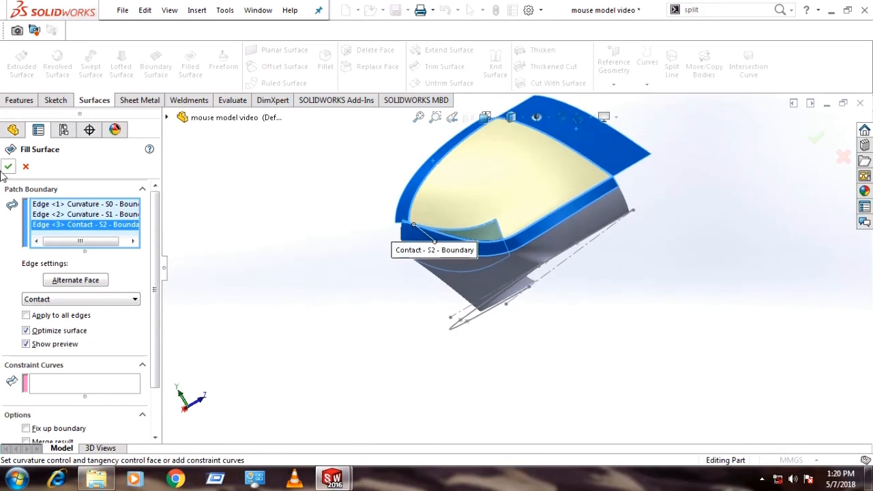
middle_drag(390, 323, 454, 351)
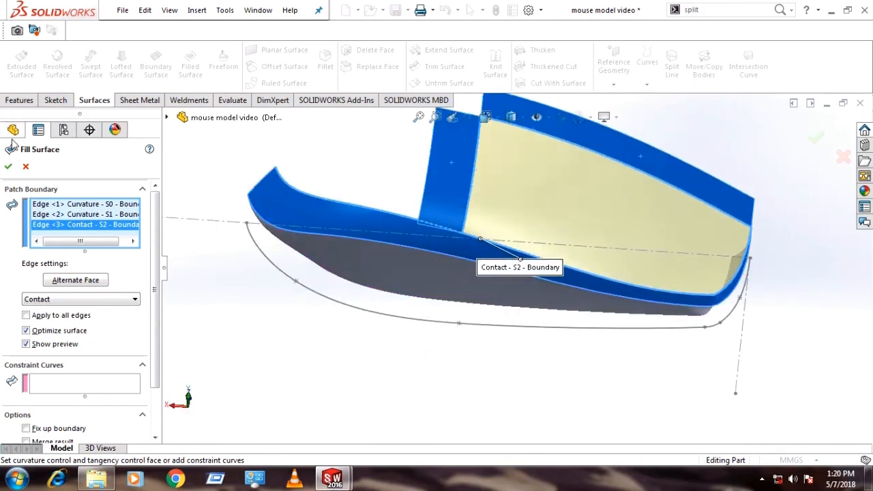
click(8, 166)
middle_drag(571, 341, 604, 305)
scroll(491, 202, up, 3)
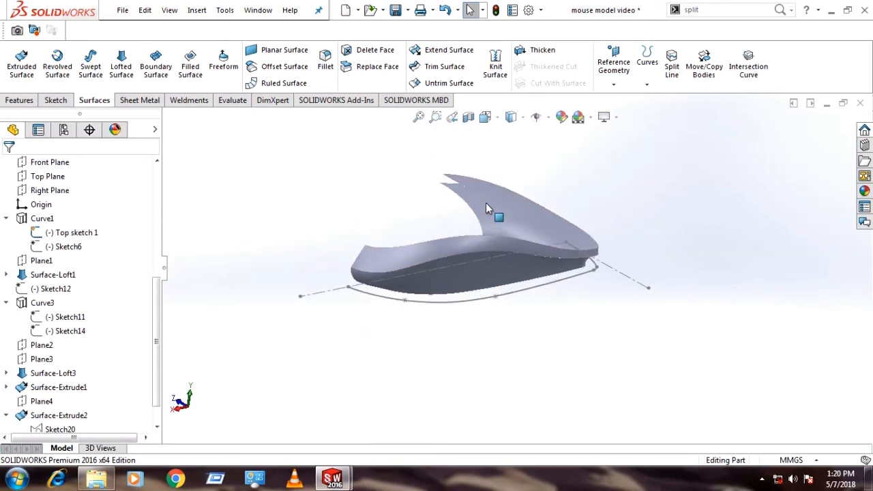
- Hide the two extruded reference surfaces, Surface-Extrude1 and Surface-Extrude2
click(484, 202)
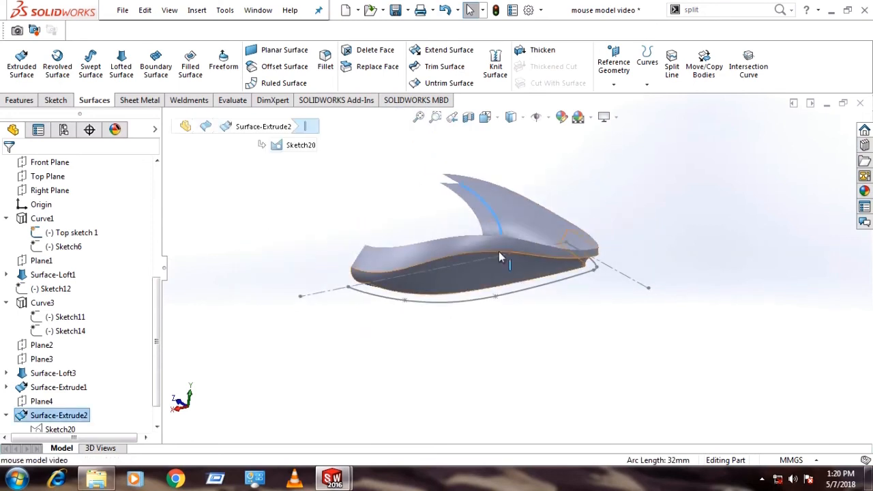
click(478, 215)
middle_drag(450, 238, 448, 307)
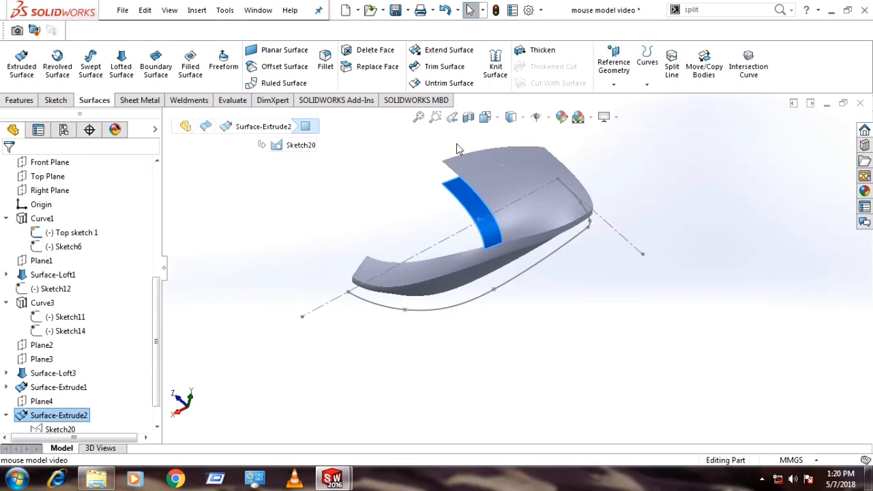
ctrl+click(463, 162)
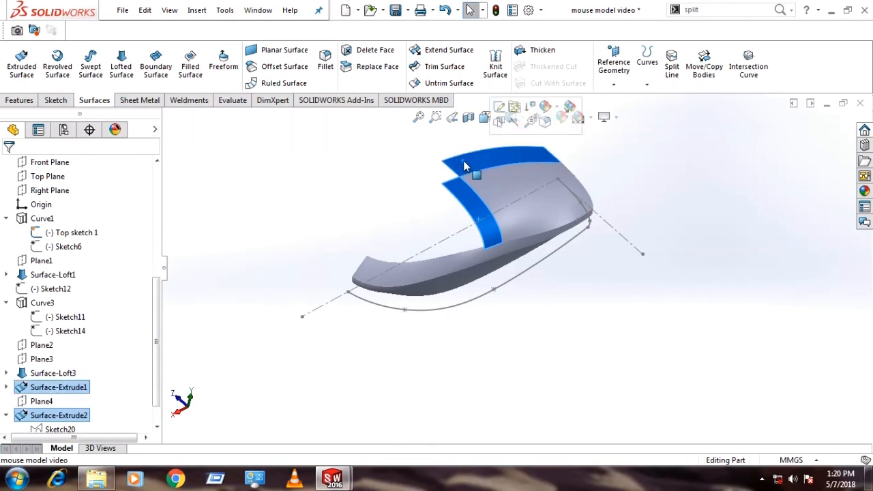
right_click(500, 157)
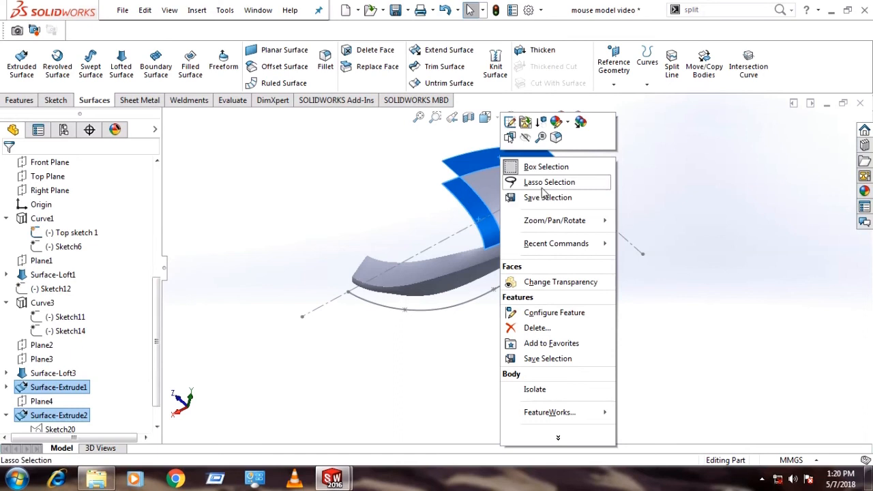
click(526, 137)
middle_drag(597, 327, 525, 396)
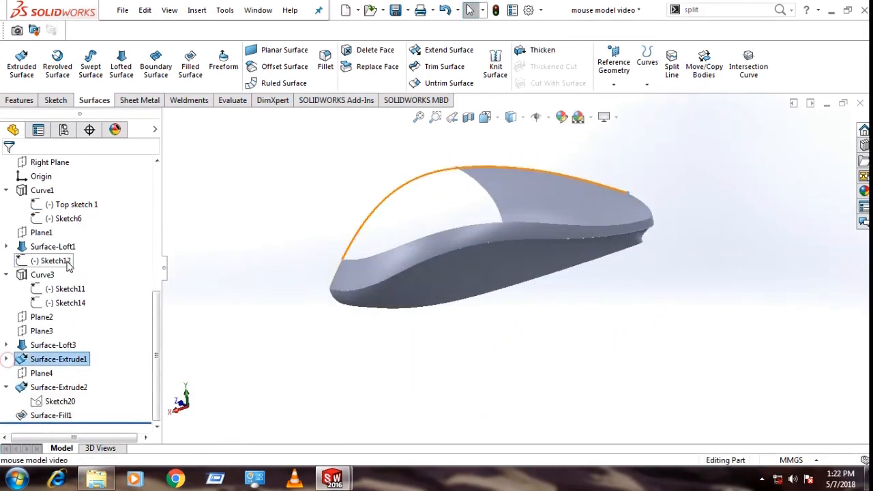
- Show the top profile sketch, Sketch12, again
click(60, 261)
click(77, 243)
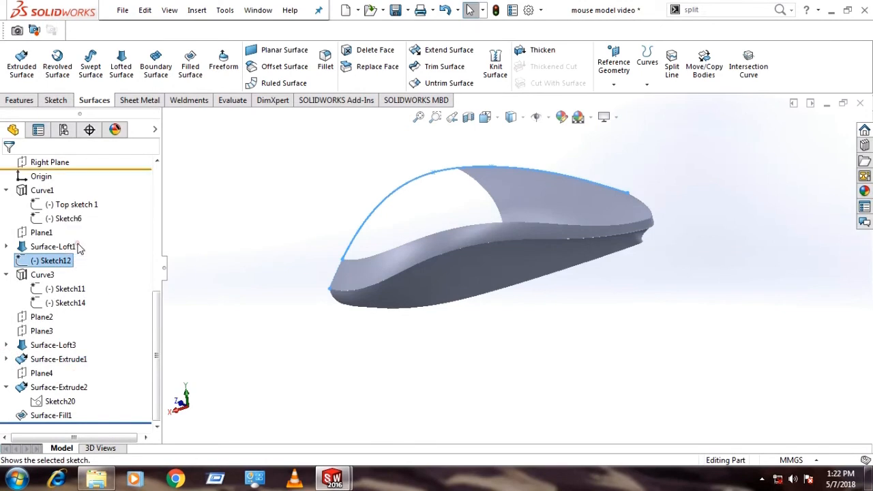
middle_drag(520, 314, 521, 316)
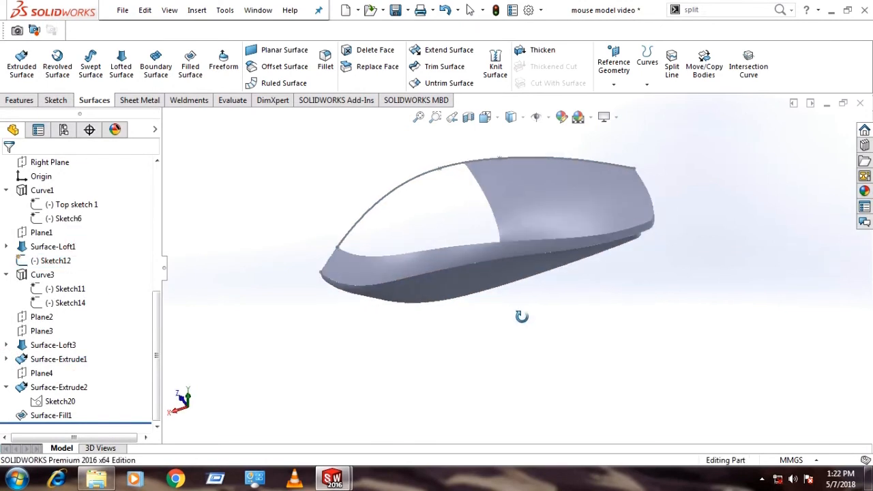
- Start a sketch on the Front Plane and convert the top profile curve of Sketch12 into it
click(54, 102)
click(19, 68)
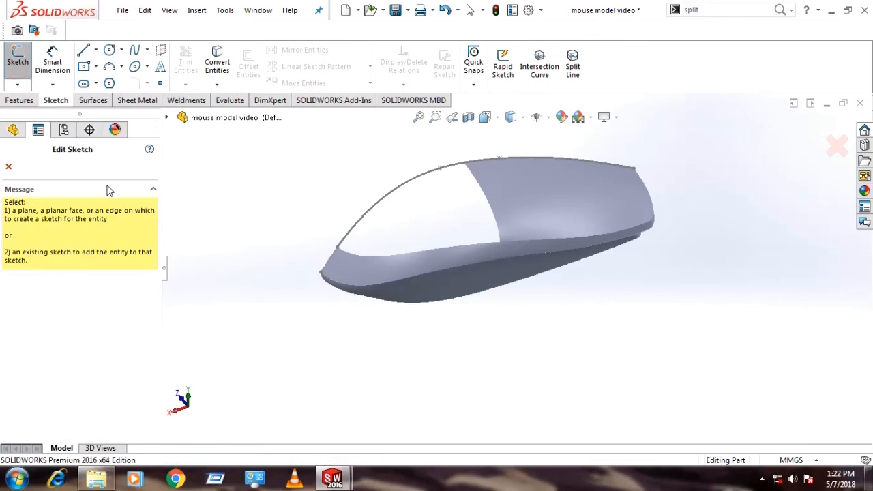
click(167, 118)
click(213, 225)
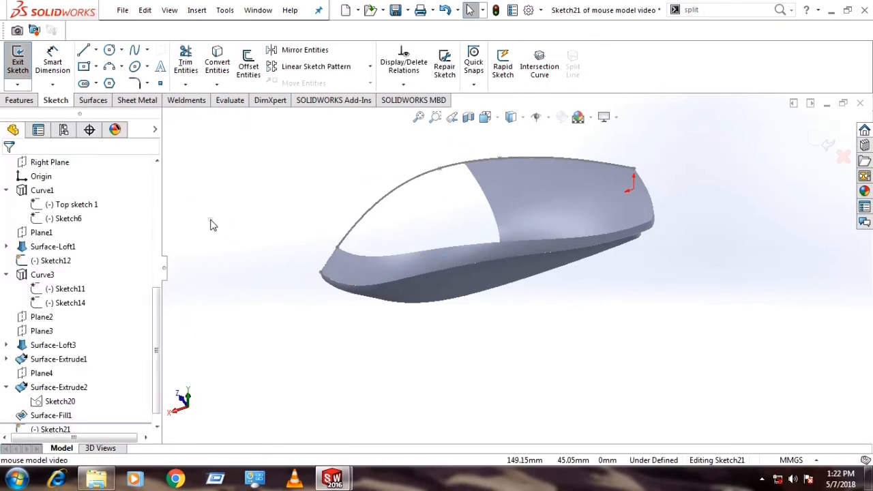
key(ctrl+8)
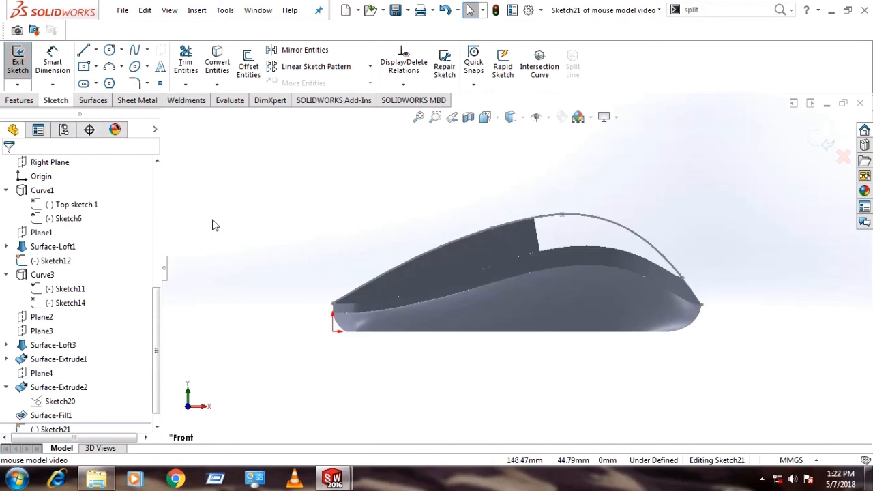
click(628, 233)
click(215, 66)
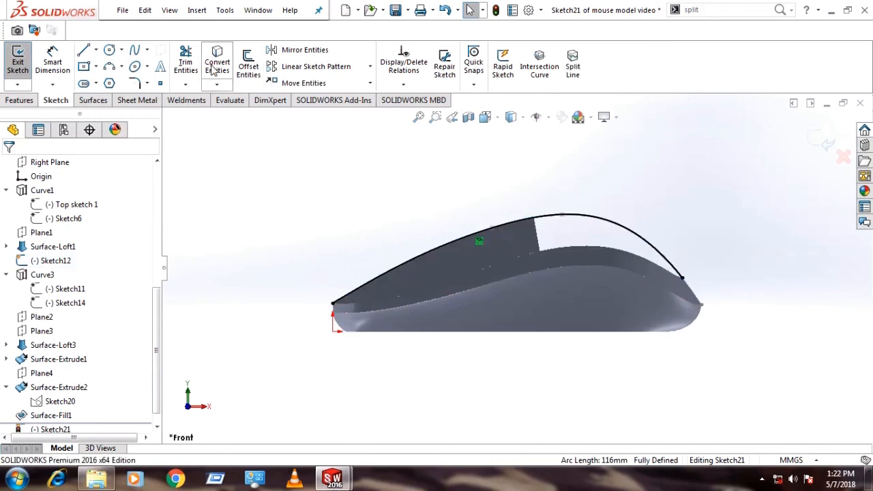
- Shorten the converted curve by pulling its low end near the origin up to the filled patch's upper corner
click(455, 162)
drag(331, 301, 538, 212)
middle_drag(538, 212, 529, 251)
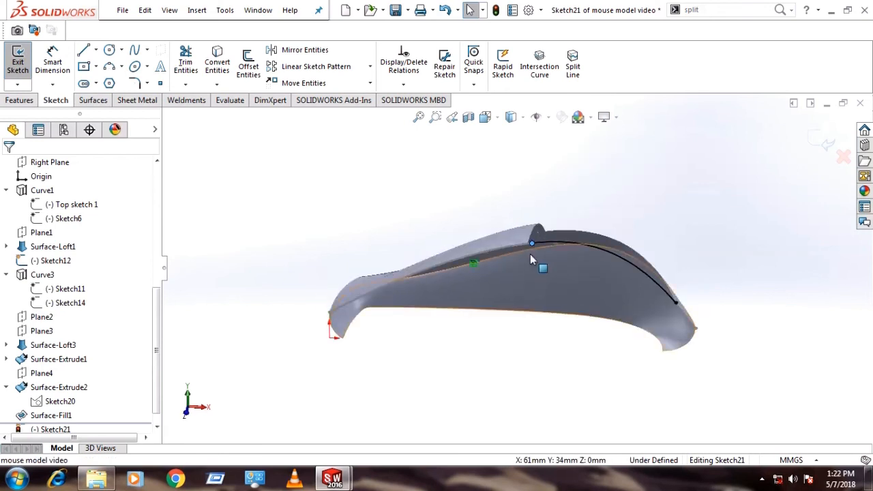
- Try to relate the shortened curve's end point to the filled patch's upper corner, and undo the relation
scroll(531, 247, down, 4)
drag(521, 240, 530, 234)
click(587, 182)
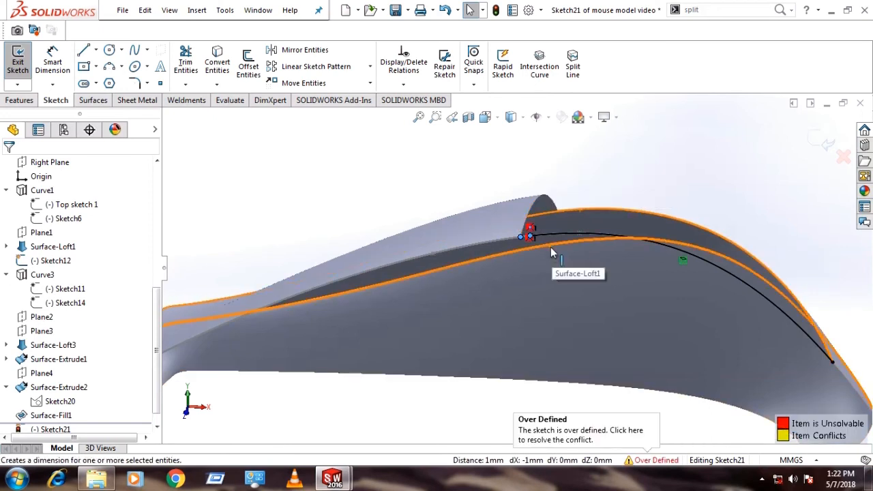
key(ctrl+z)
click(669, 172)
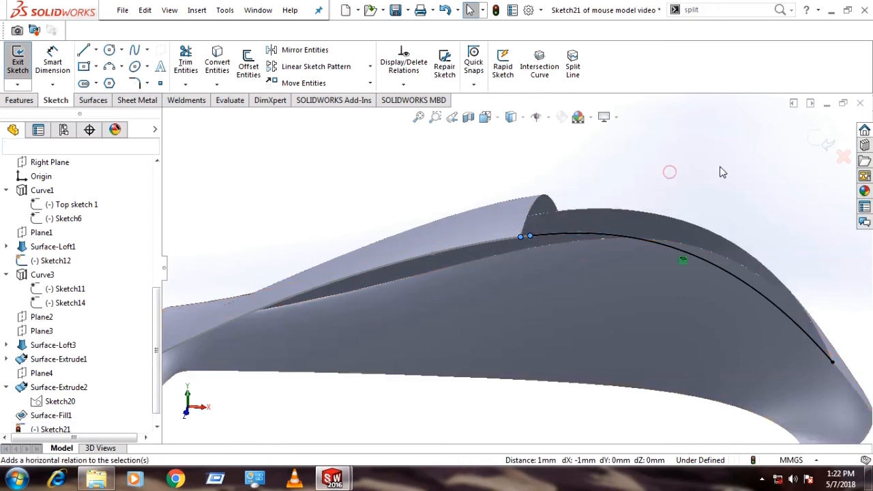
click(719, 166)
- Move the shortened curve's end point along the profile closer to the filled patch's upper corner
scroll(556, 249, down, 8)
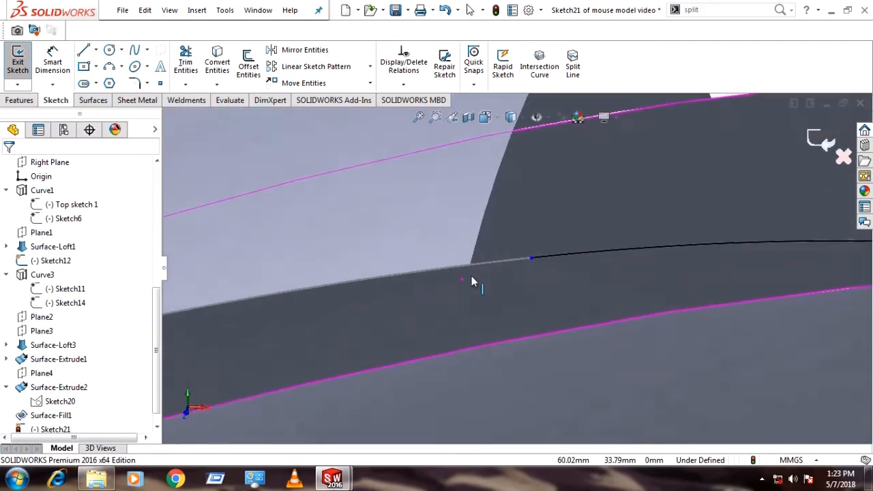
middle_drag(473, 280, 600, 347)
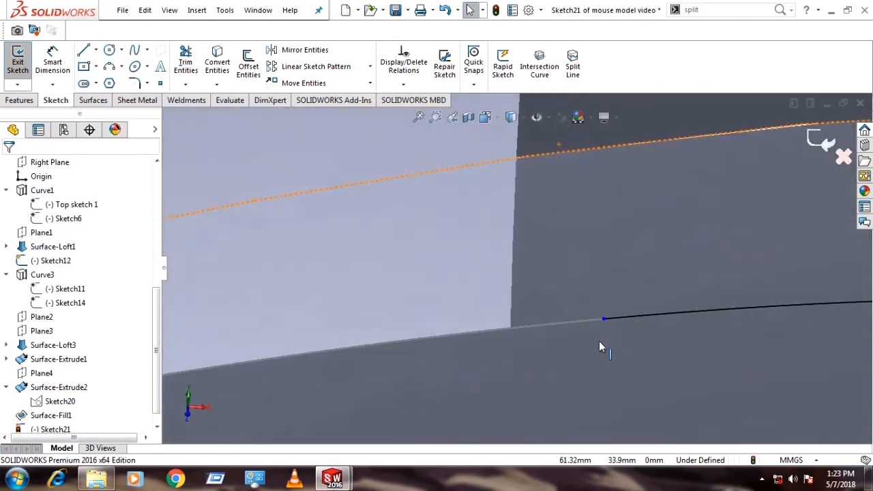
click(600, 318)
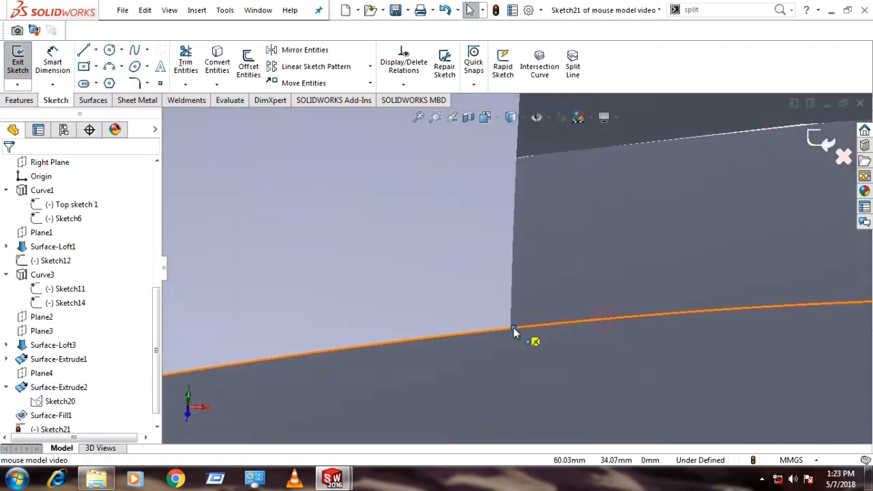
drag(510, 330, 507, 329)
scroll(516, 339, down, 5)
scroll(501, 281, down, 3)
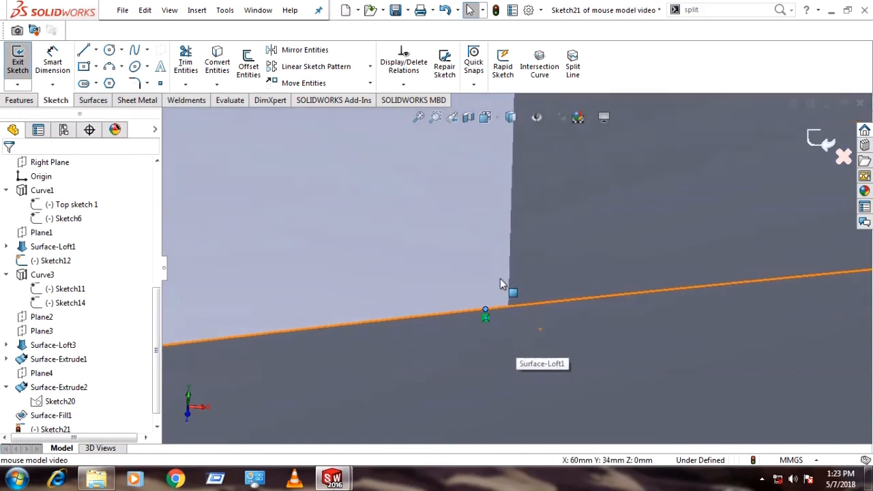
scroll(509, 309, down, 5)
middle_drag(538, 317, 535, 313)
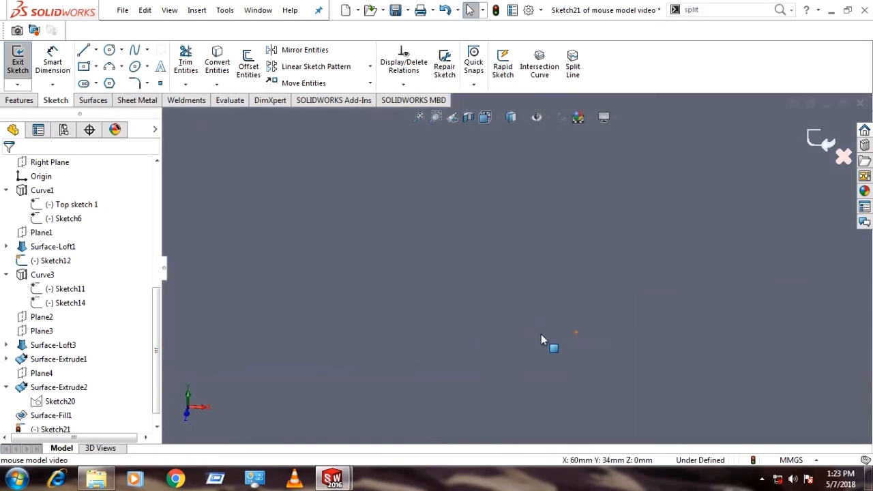
scroll(538, 365, up, 4)
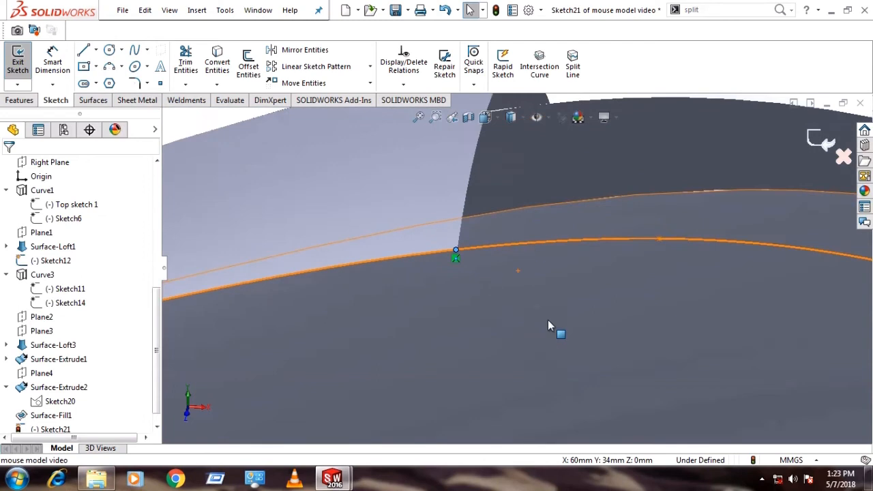
mouse_move(555, 332)
middle_down()
mouse_move(551, 298)
mouse_move(552, 321)
middle_up()
scroll(552, 322, up, 6)
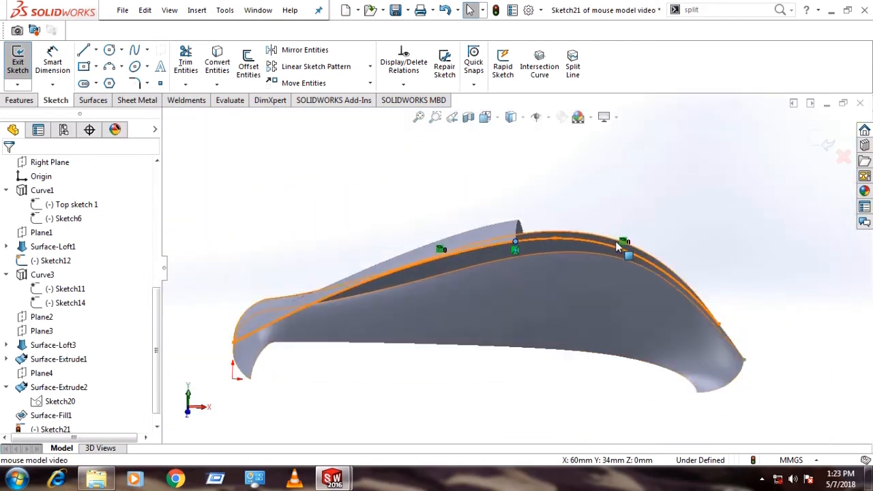
- Delete the relation that ties the converted curve to its source profile
scroll(750, 343, down, 5)
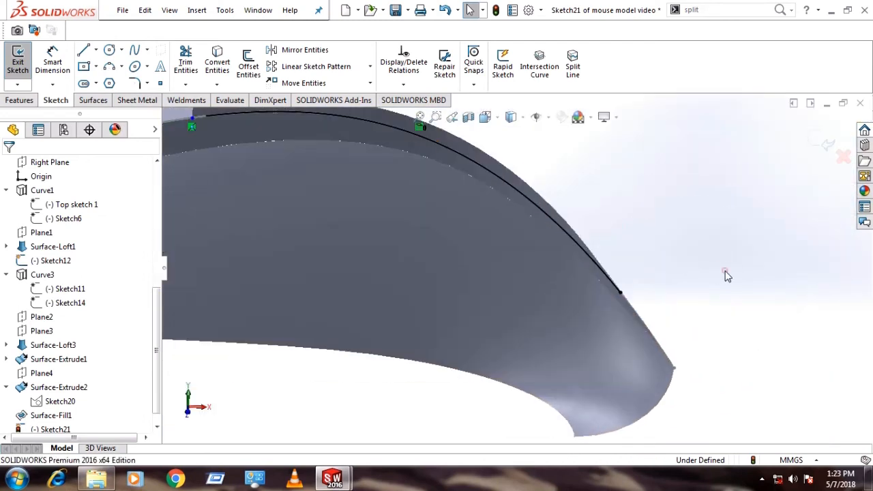
middle_drag(669, 311, 641, 293)
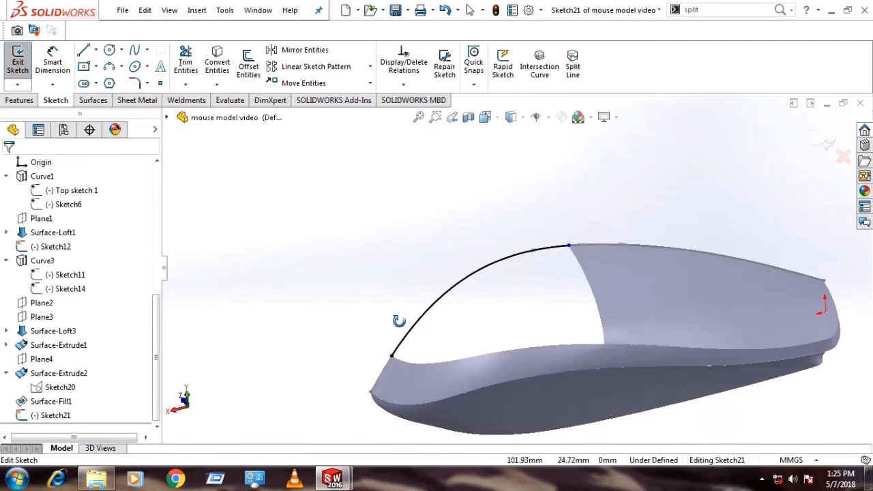
scroll(575, 254, down, 5)
scroll(575, 253, down, 8)
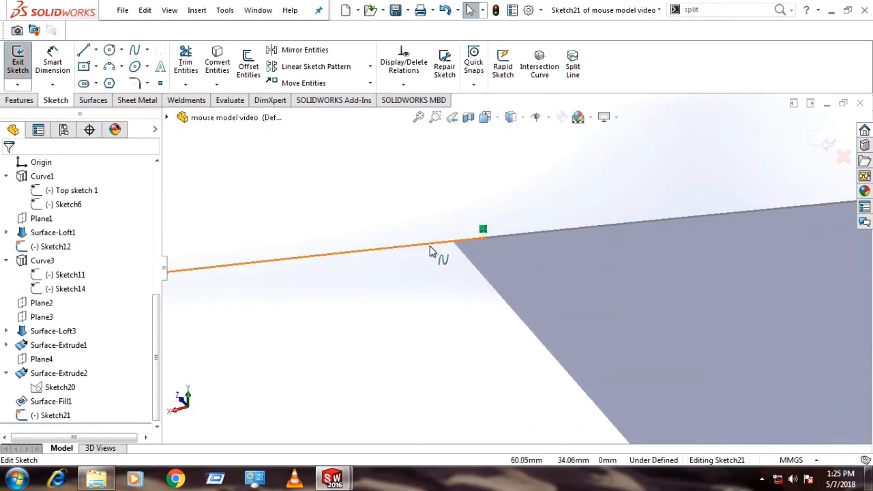
click(431, 247)
scroll(405, 334, up, 5)
scroll(354, 360, up, 4)
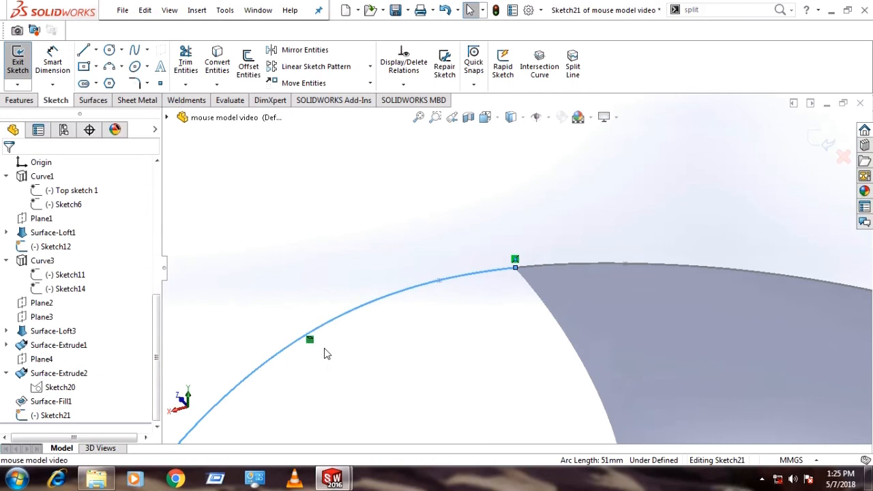
click(310, 340)
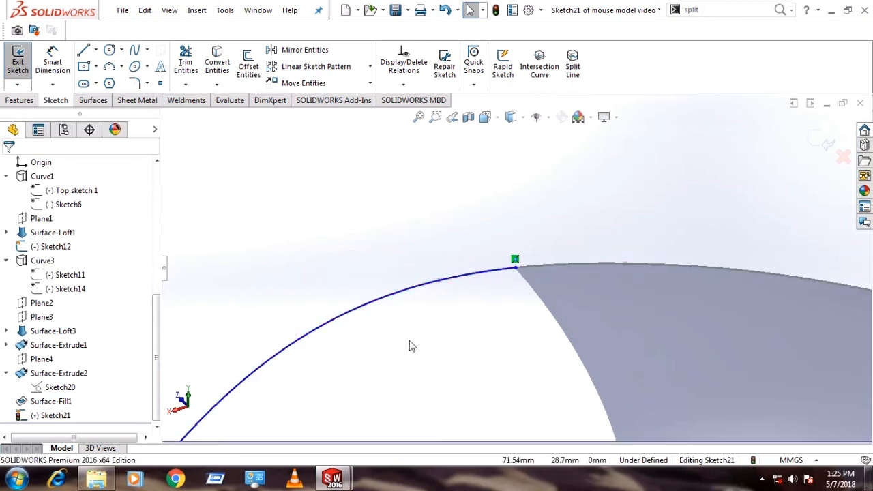
- Relate the curve's end point to the filled patch's upper corner and delete the end point's conflicting older relation
scroll(497, 247, down, 5)
scroll(556, 311, down, 12)
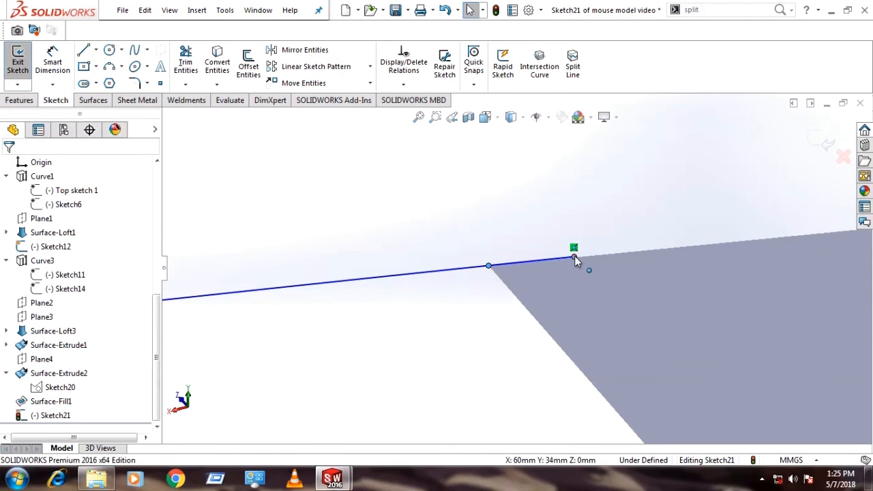
click(575, 259)
click(641, 201)
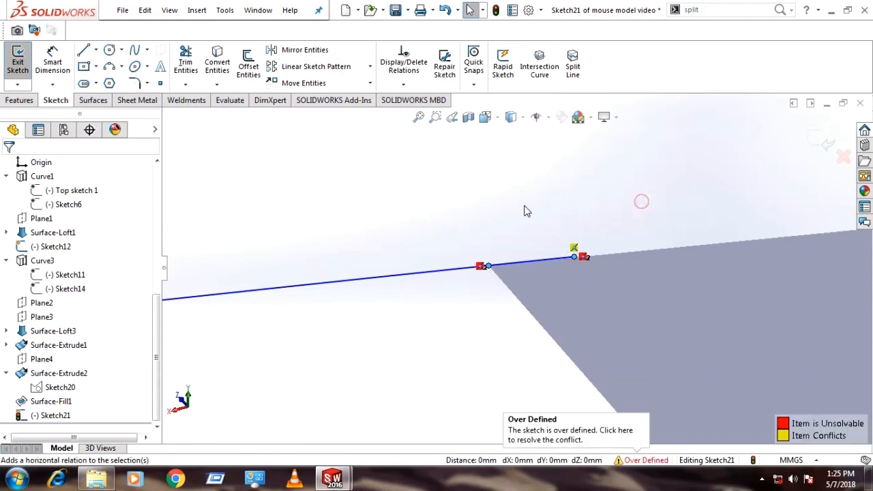
click(576, 246)
key(Delete)
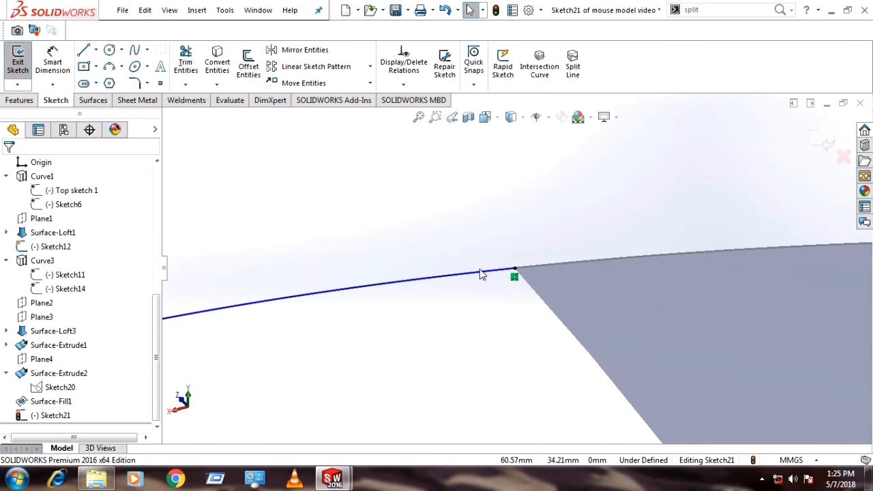
- Try to select the filled patch's upper edge together with the sketched curve to relate them
click(554, 266)
click(506, 324)
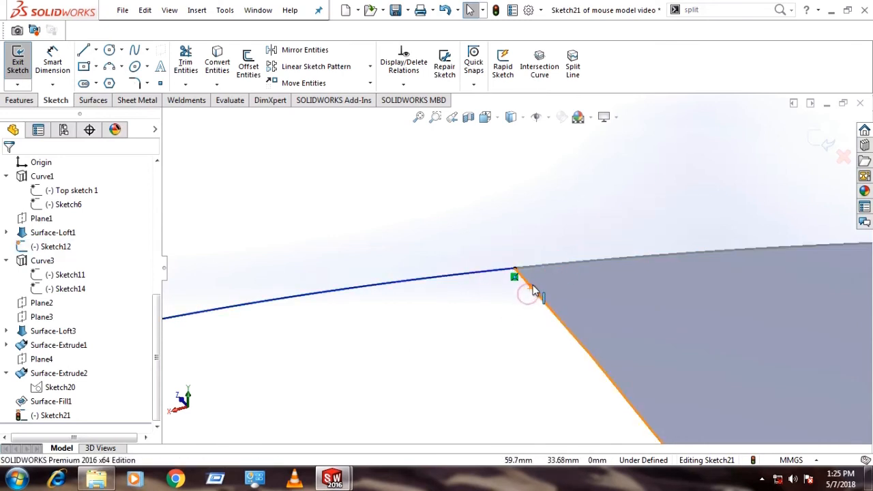
click(552, 283)
ctrl+click(506, 271)
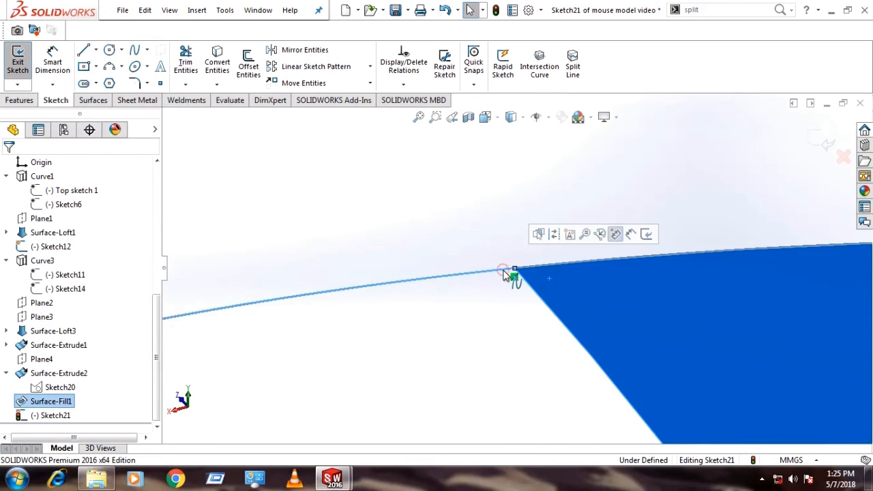
click(518, 248)
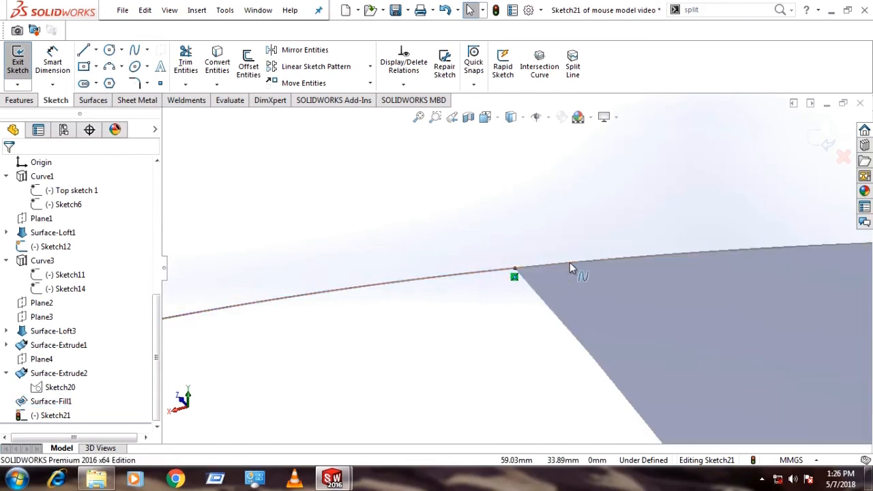
- Hide Sketch12, which overlaps the filled patch's upper edge
middle_drag(569, 262, 432, 261)
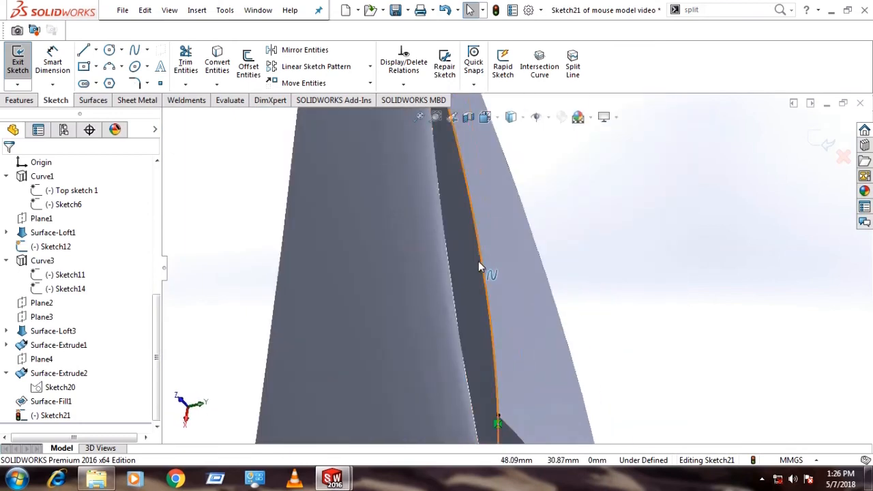
scroll(481, 264, down, 2)
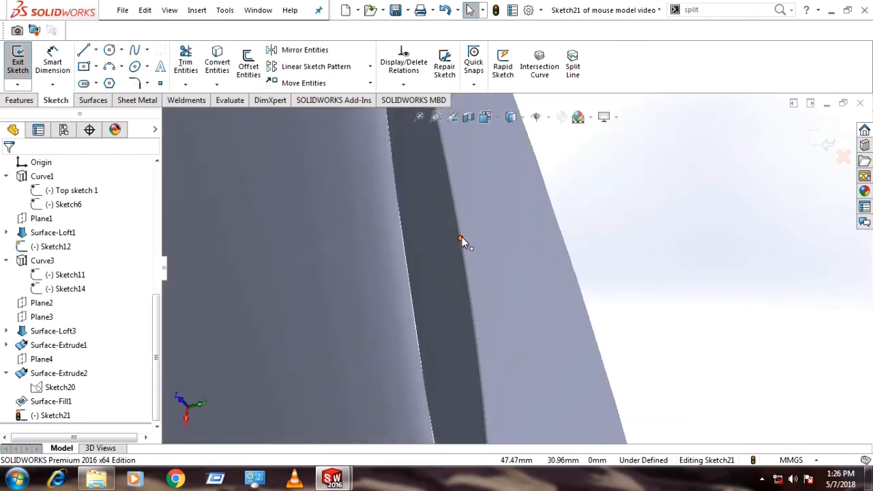
click(460, 239)
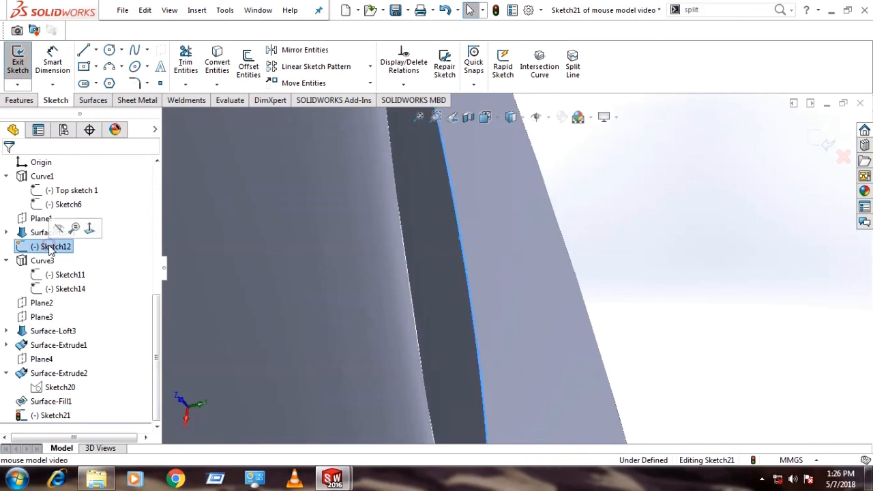
scroll(189, 294, up, 6)
mouse_move(345, 310)
middle_down()
mouse_move(519, 232)
mouse_move(532, 302)
mouse_move(204, 347)
middle_up()
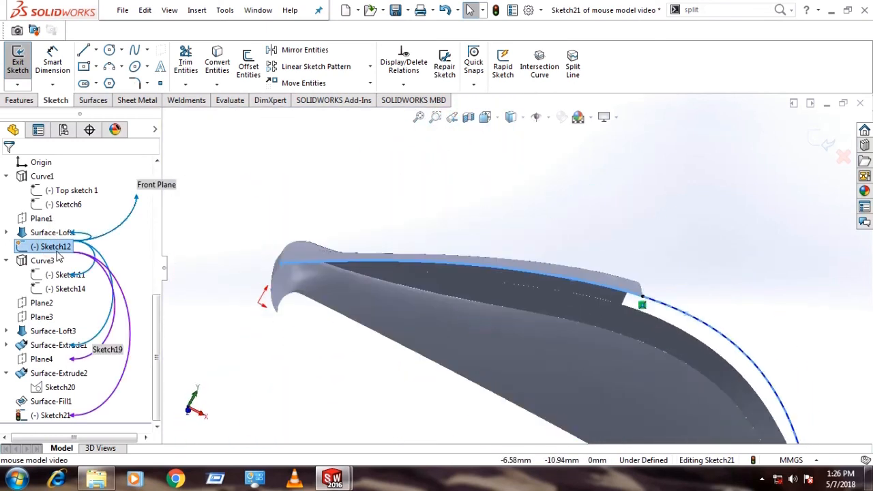
right_click(58, 254)
click(65, 233)
- Make the sketched curve tangent to the filled patch's upper edge
scroll(610, 263, down, 3)
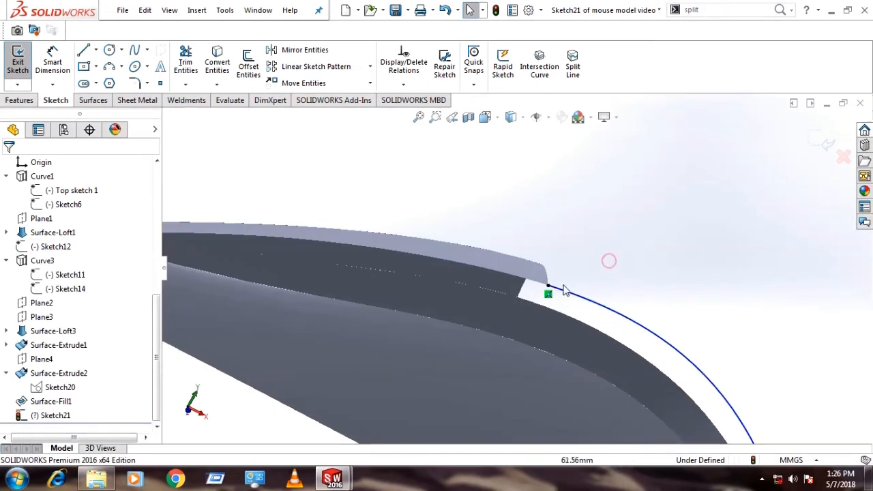
click(540, 286)
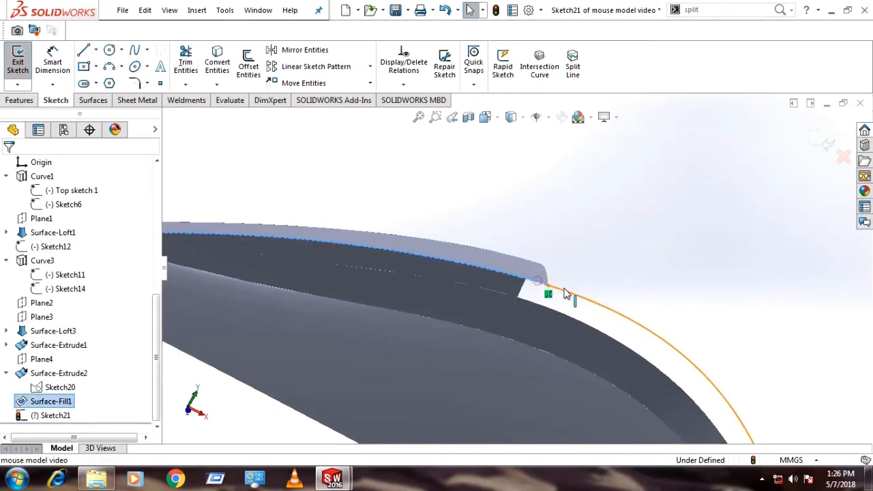
ctrl+click(565, 296)
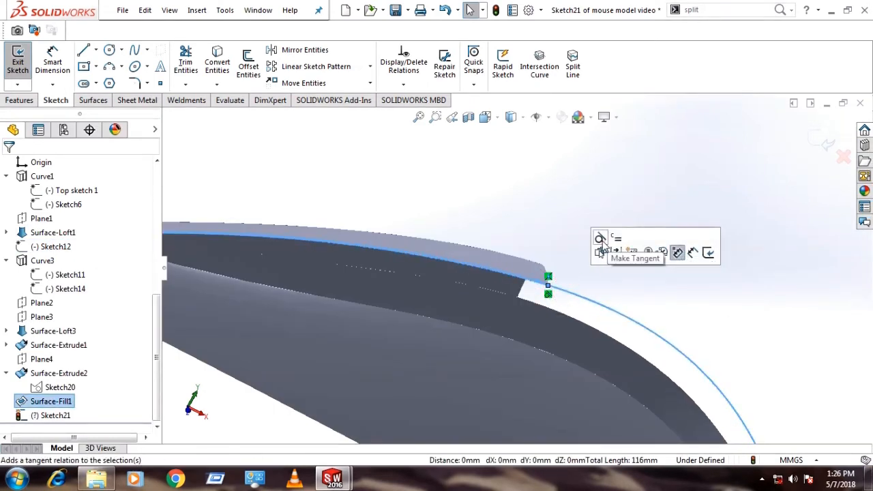
click(569, 242)
click(557, 220)
- Check the curve's run from the filled patch to the side loft and close the sketch
scroll(576, 345, up, 5)
middle_drag(575, 346, 538, 403)
scroll(431, 372, up, 2)
scroll(431, 372, down, 2)
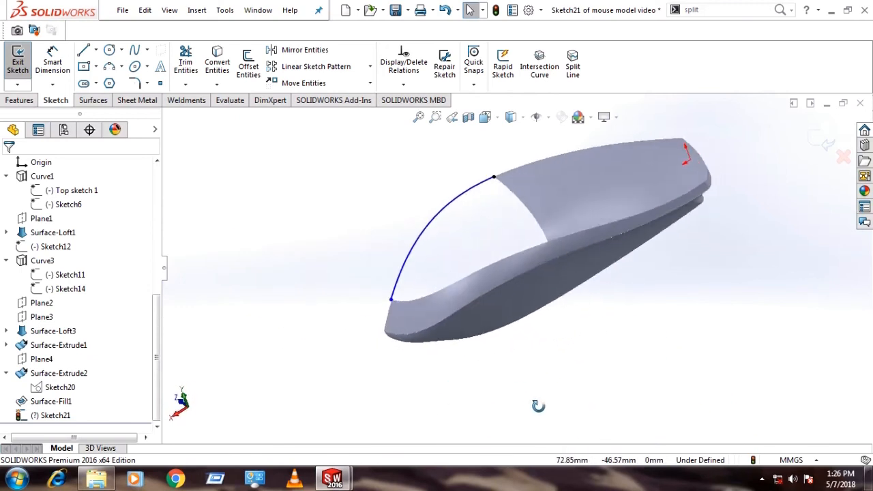
scroll(522, 390, down, 1)
click(827, 143)
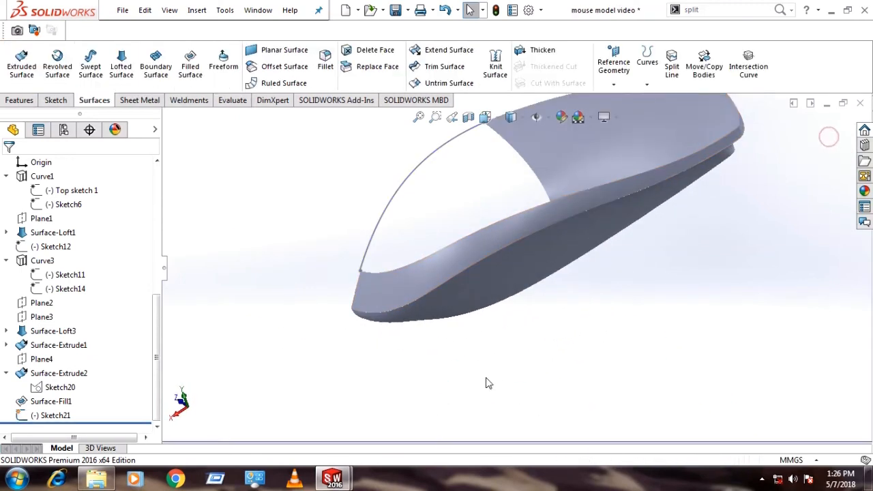
scroll(517, 332, up, 3)
scroll(519, 286, down, 6)
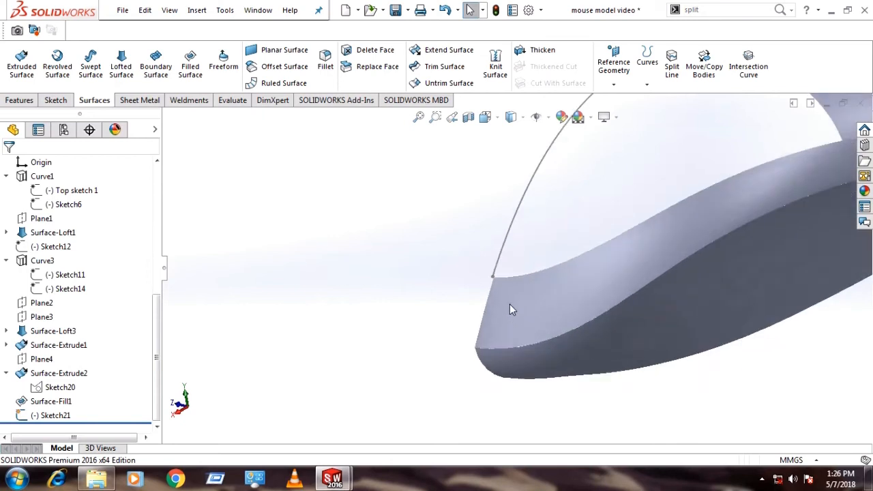
- Reopen Sketch21 and attach the curve's lower endpoint to the upper edge of the side loft
scroll(493, 245, down, 2)
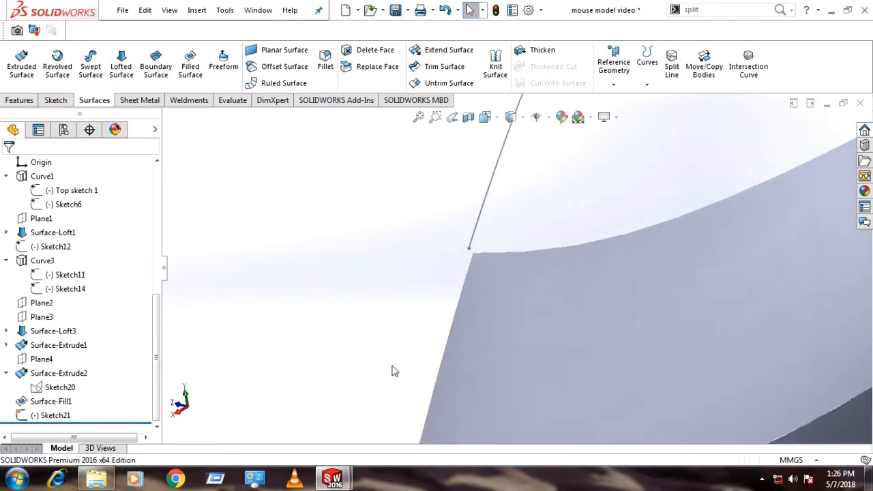
click(48, 417)
click(57, 386)
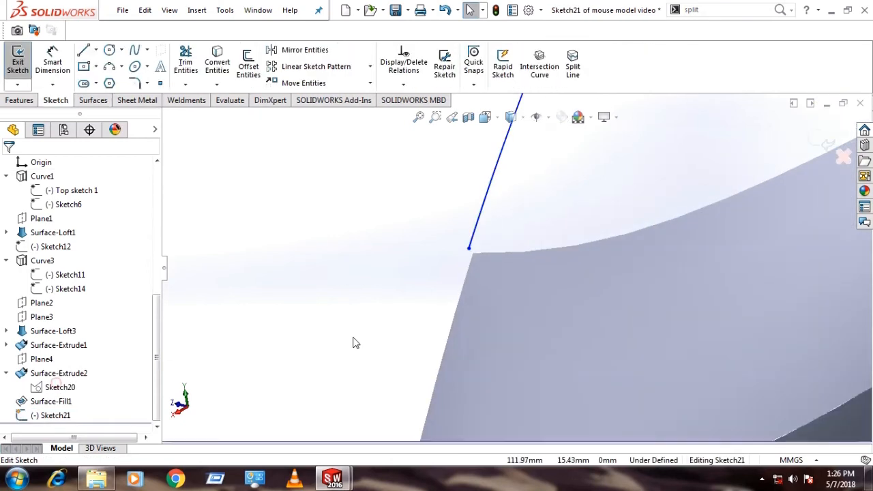
click(493, 248)
click(397, 223)
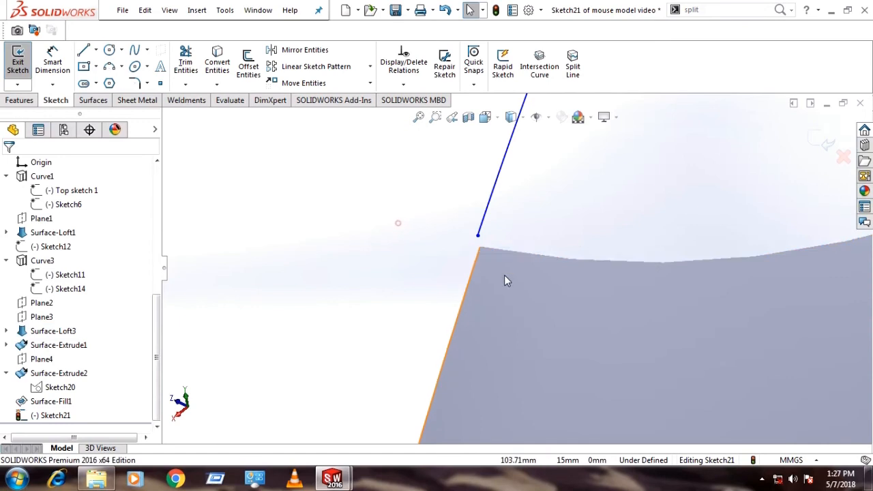
click(507, 257)
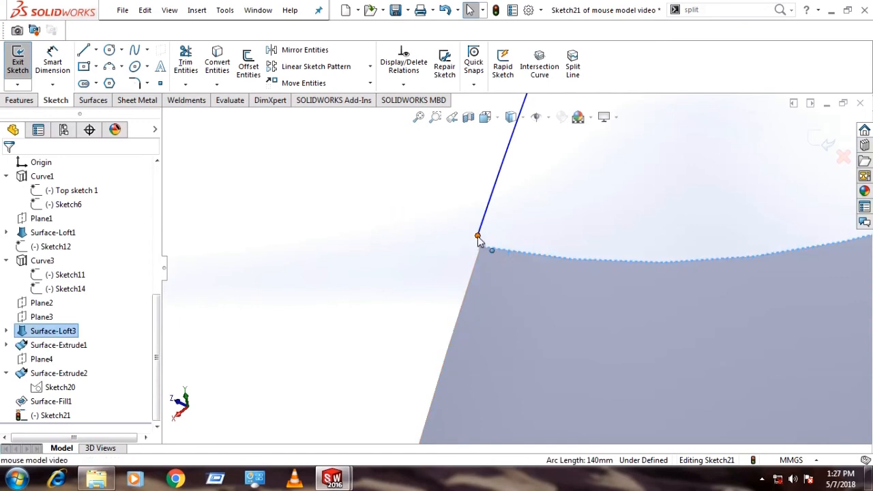
ctrl+click(477, 235)
click(558, 197)
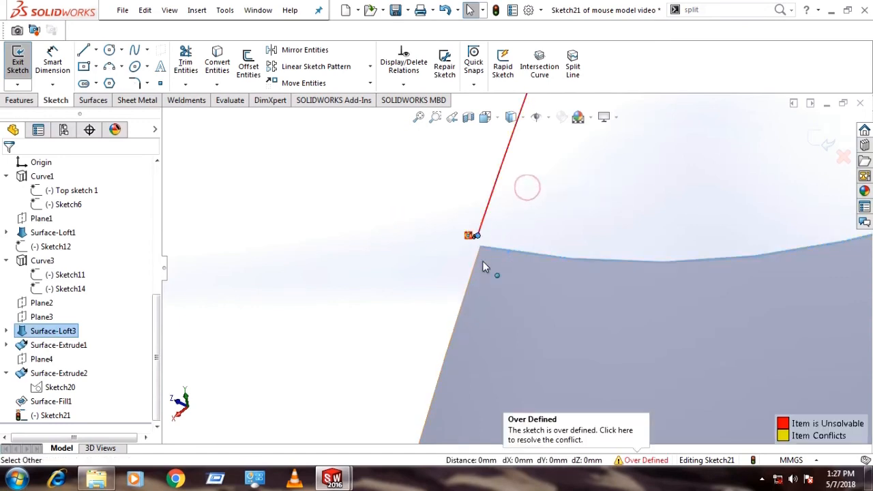
- Delete the conflicting relation at the curve's upper endpoint, where it meets the filled patch
key(f)
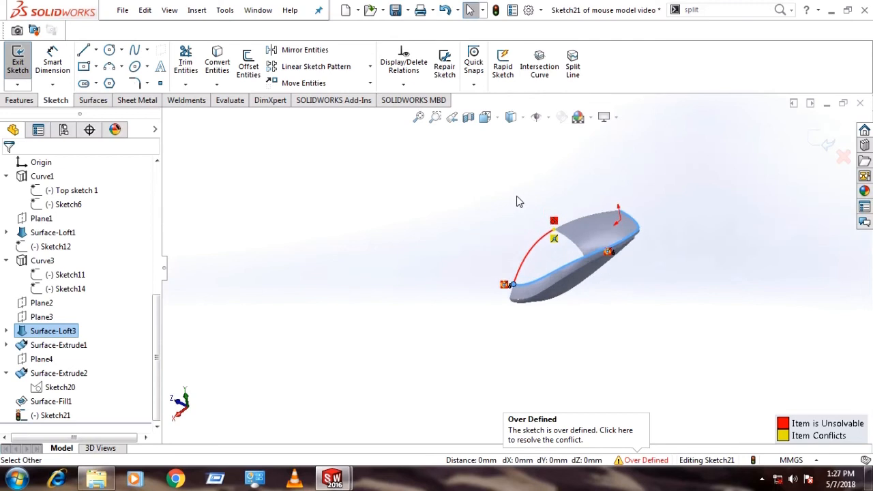
scroll(580, 228, down, 4)
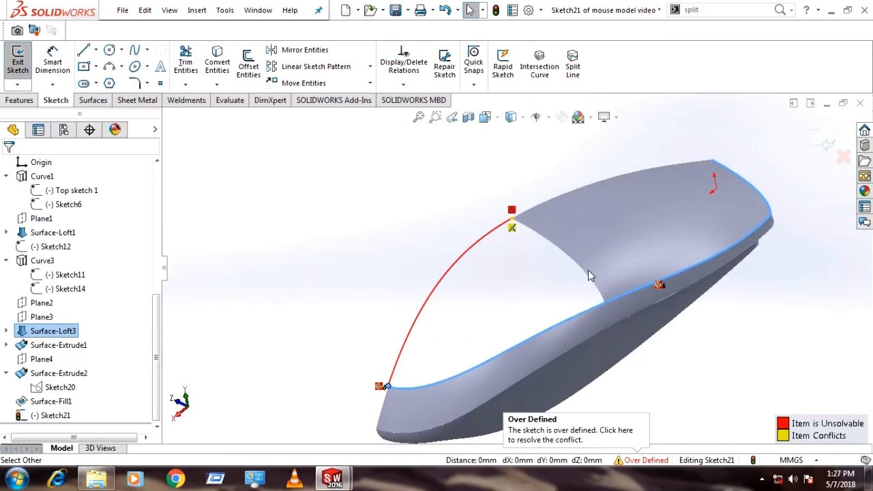
click(512, 210)
key(Delete)
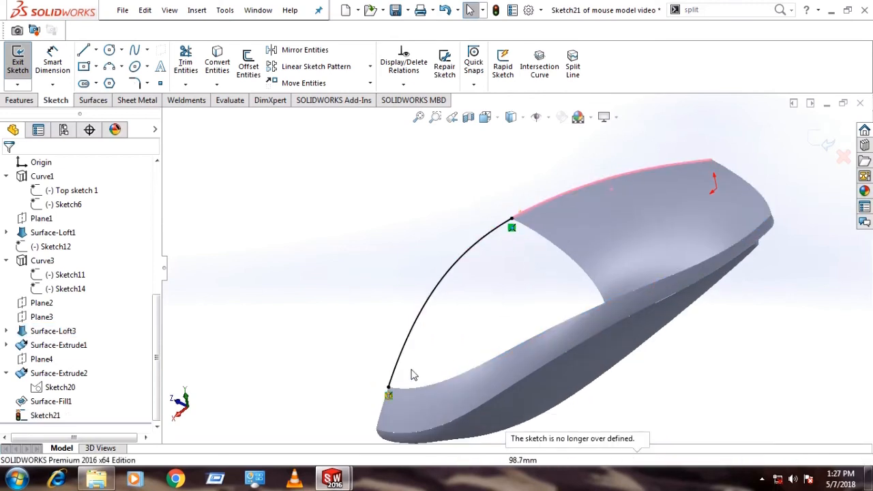
- Inspect both curve endpoints where they meet the side loft and the filled patch, and exit the sketch
scroll(381, 368, down, 6)
scroll(355, 356, down, 1)
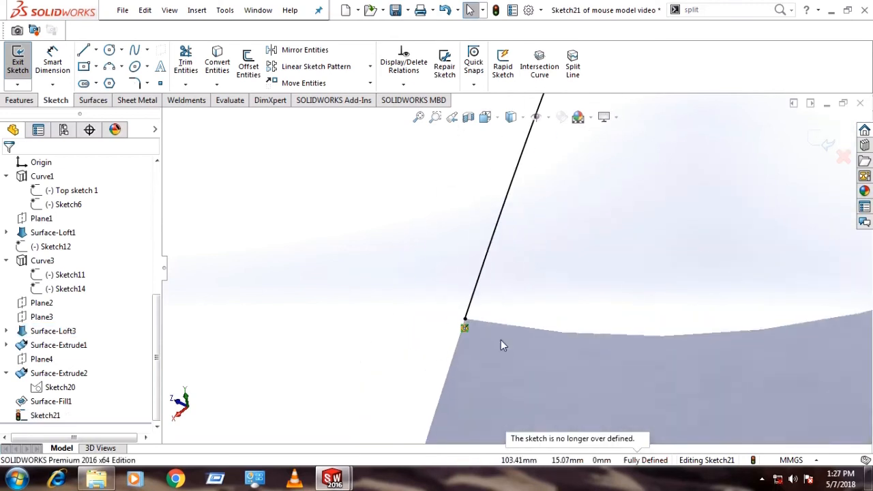
scroll(502, 337, down, 4)
scroll(455, 321, up, 6)
scroll(471, 337, up, 8)
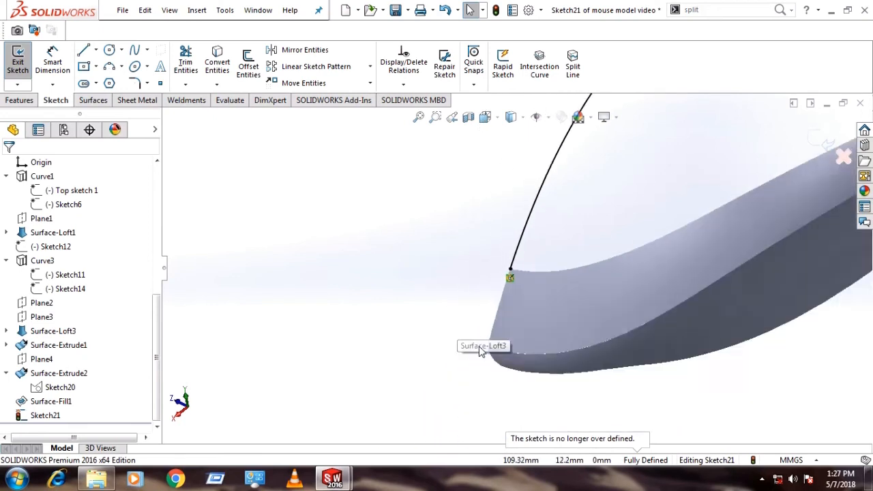
scroll(565, 179, down, 8)
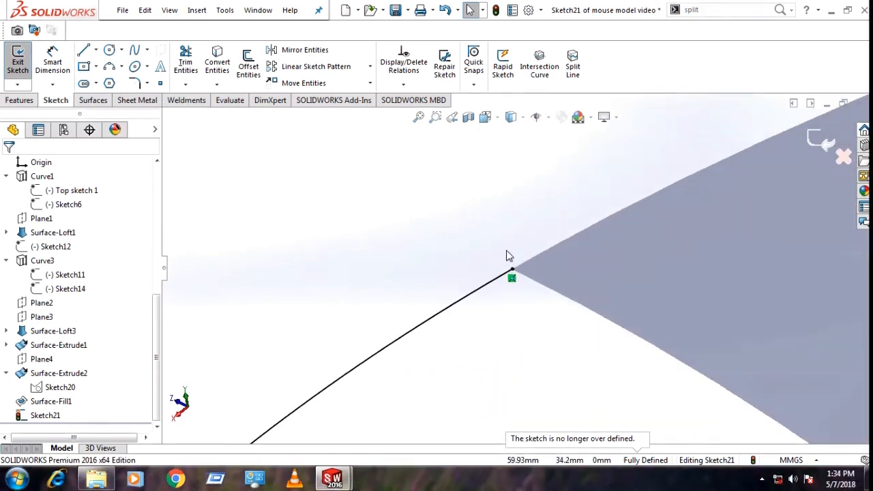
scroll(507, 255, up, 4)
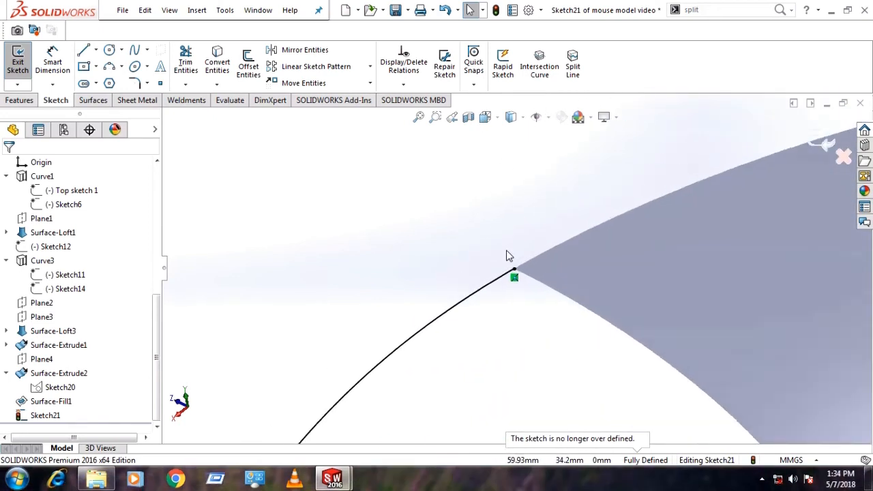
scroll(405, 416, down, 5)
scroll(464, 370, up, 5)
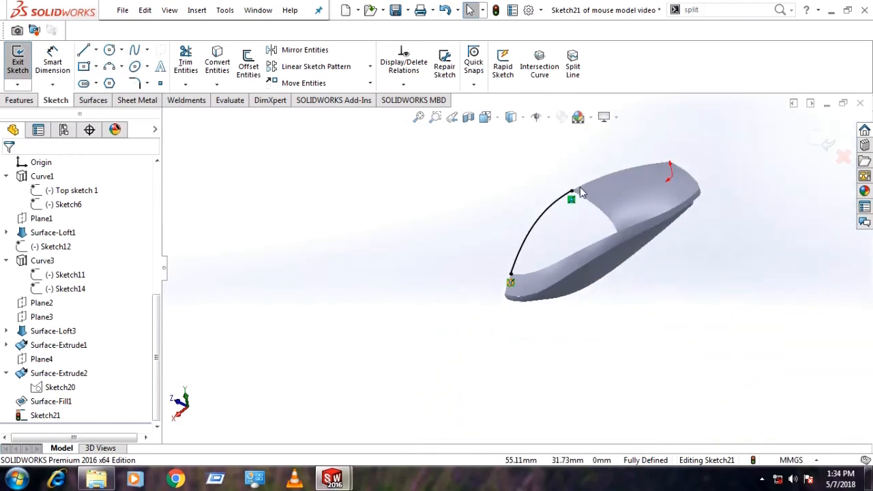
scroll(579, 186, down, 6)
scroll(417, 308, down, 3)
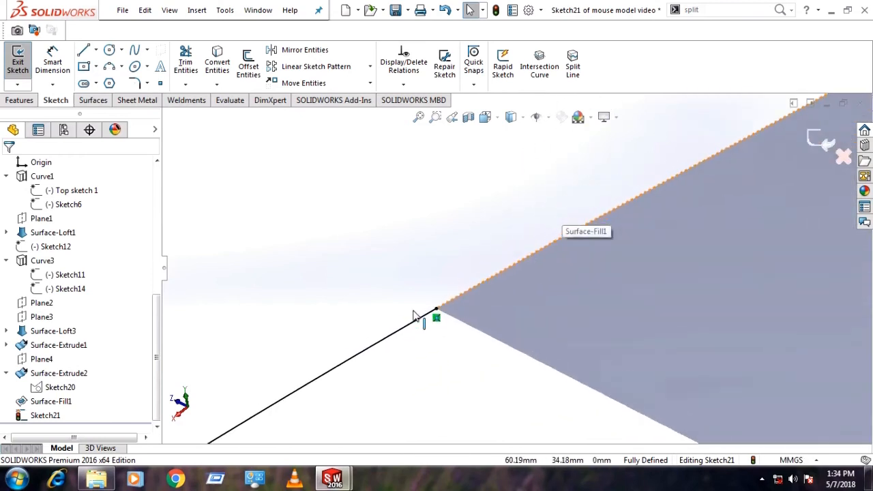
scroll(450, 359, up, 6)
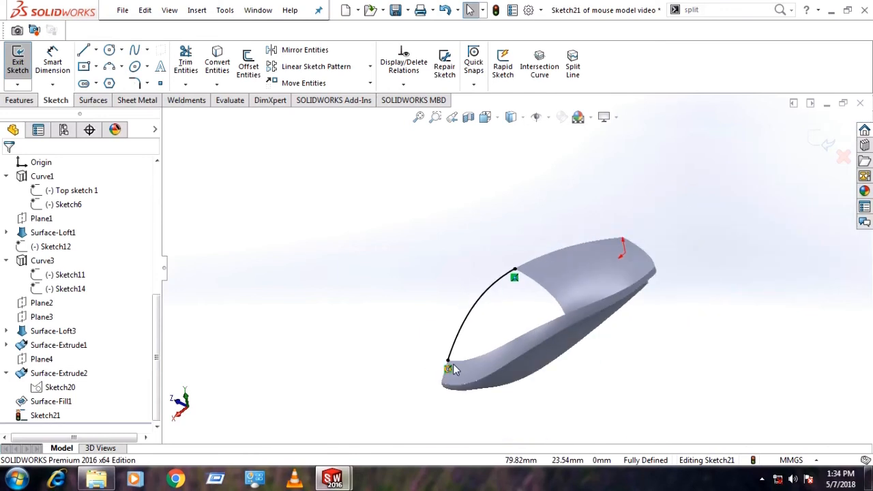
click(820, 146)
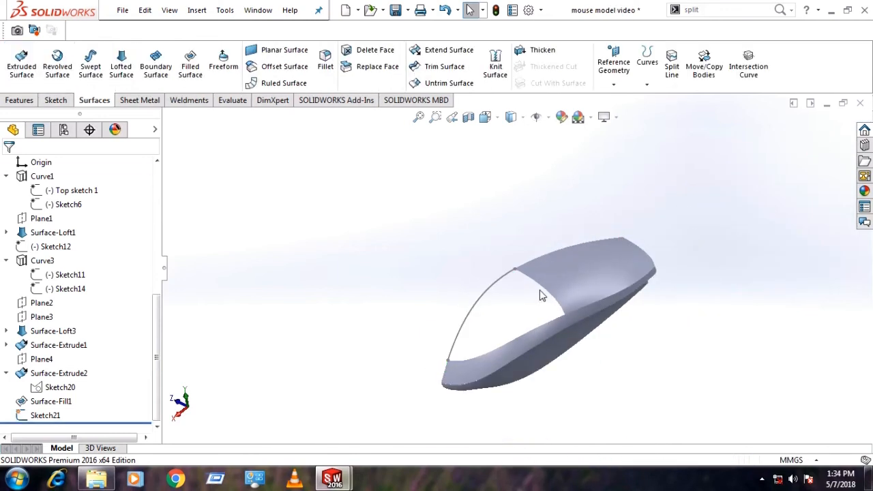
- Start a filled surface bounded by the first patch's open front edge, with Curvature as its edge setting
scroll(542, 294, down, 3)
click(195, 68)
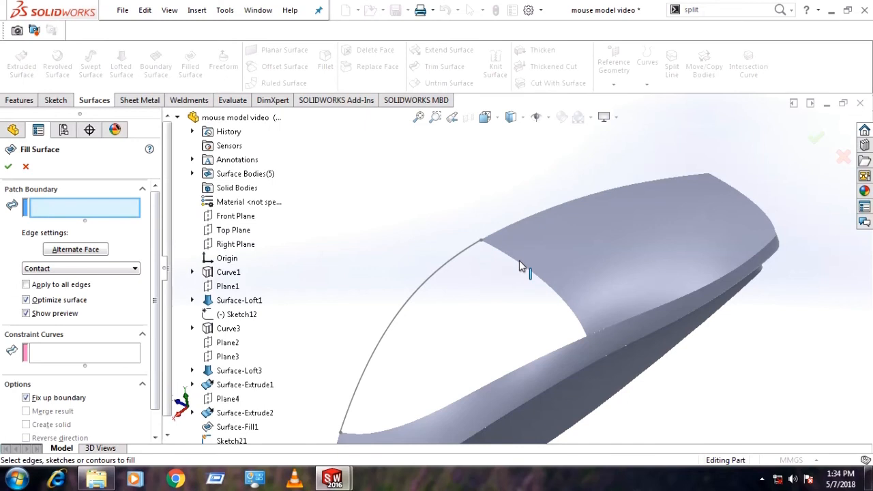
click(518, 263)
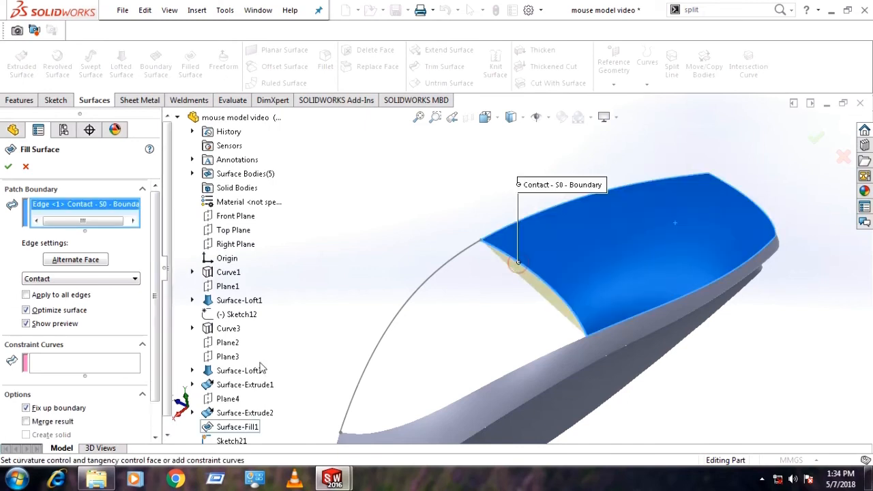
click(68, 279)
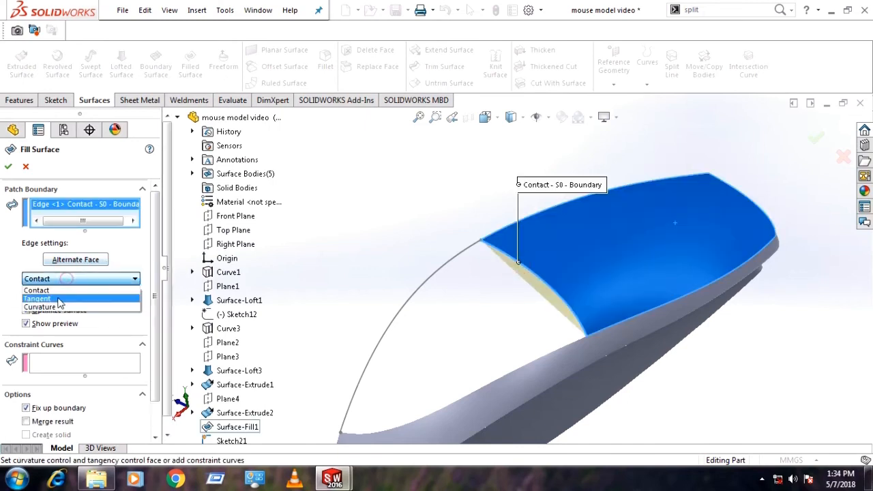
click(57, 300)
click(62, 279)
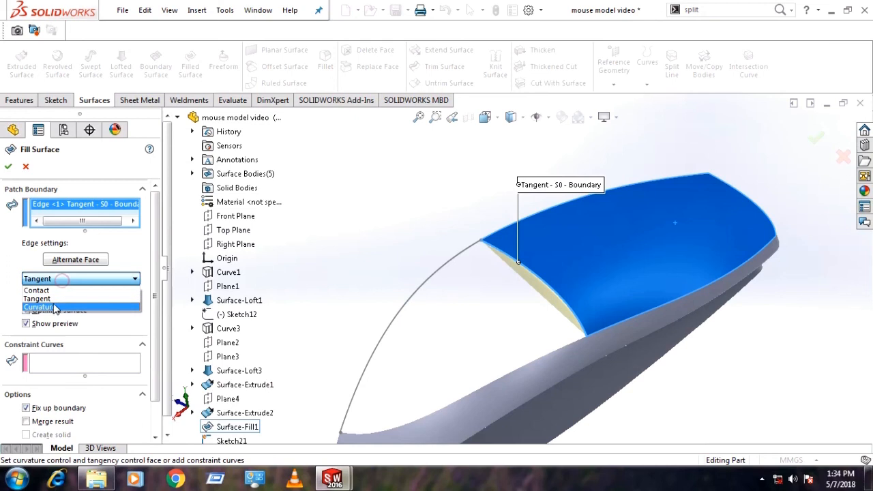
click(41, 307)
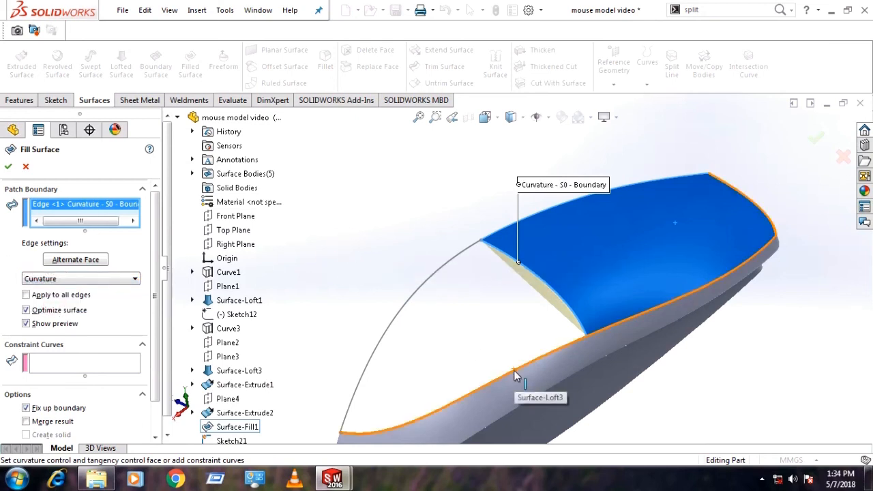
- Add the side loft's upper edge to the patch boundary with the Curvature edge setting
scroll(586, 338, down, 6)
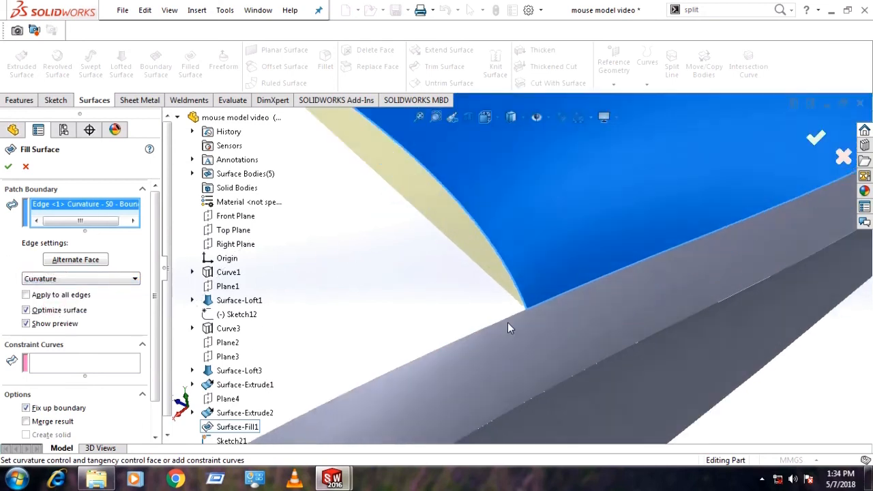
scroll(508, 319, down, 3)
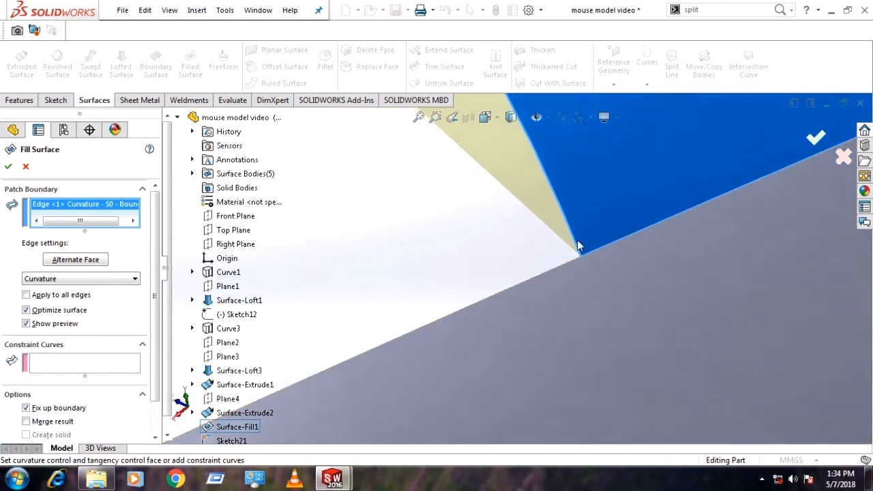
scroll(577, 240, down, 2)
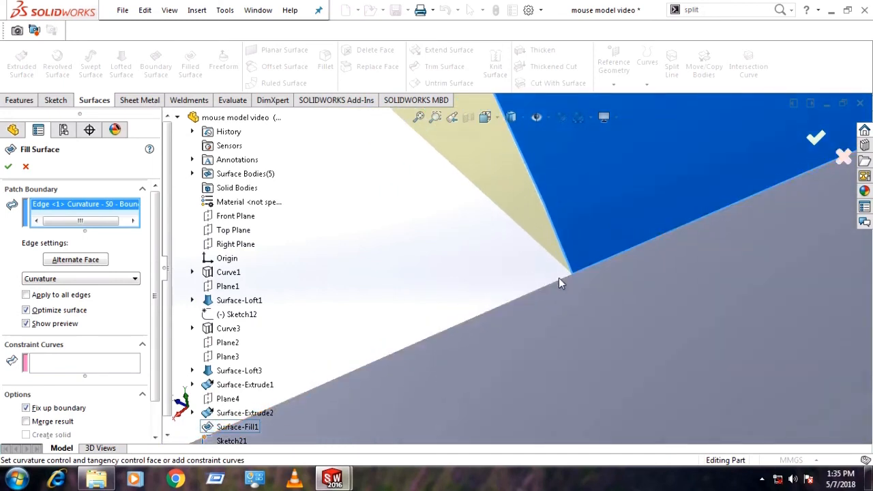
scroll(559, 279, down, 2)
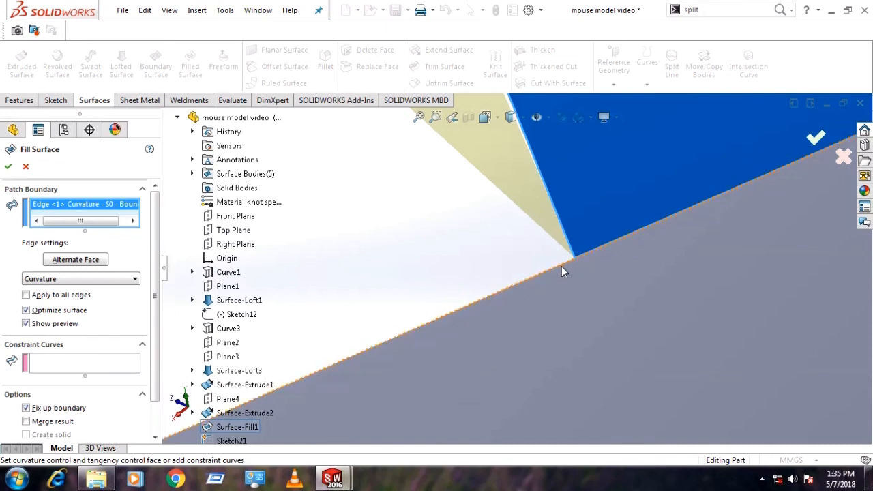
click(561, 268)
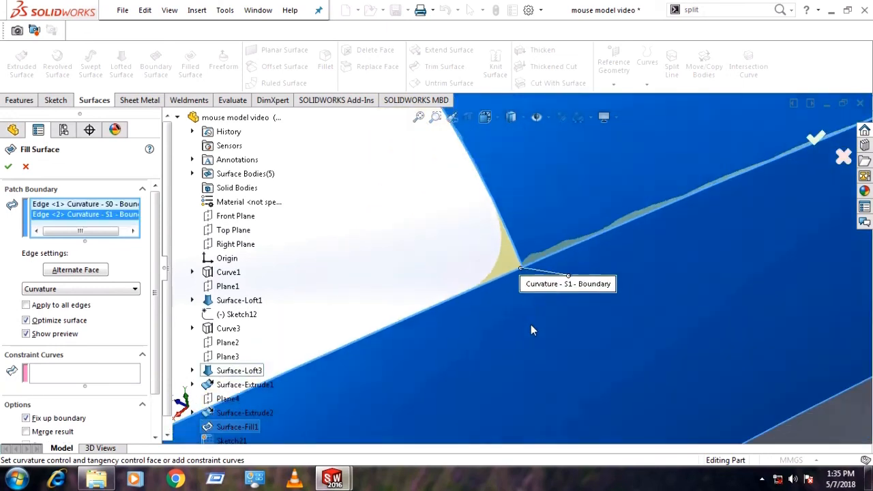
key(f)
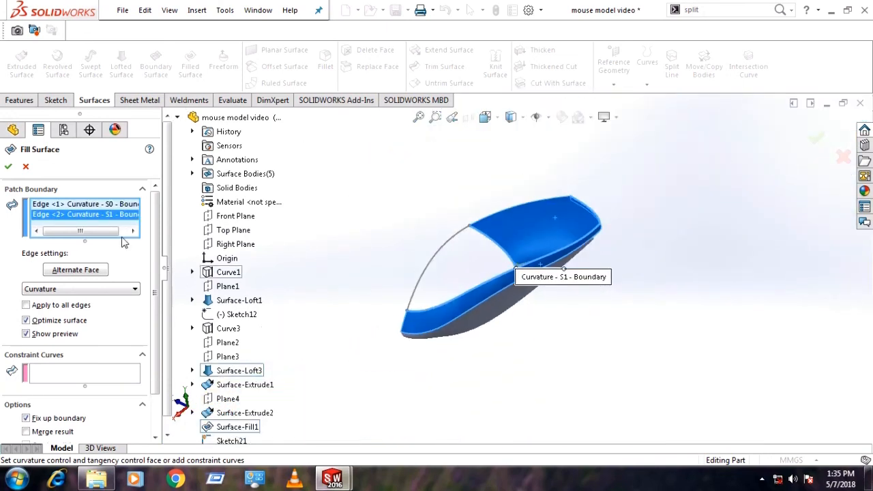
- Add the Sketch21 curve to the patch boundary with Contact and create the filled surface
click(439, 255)
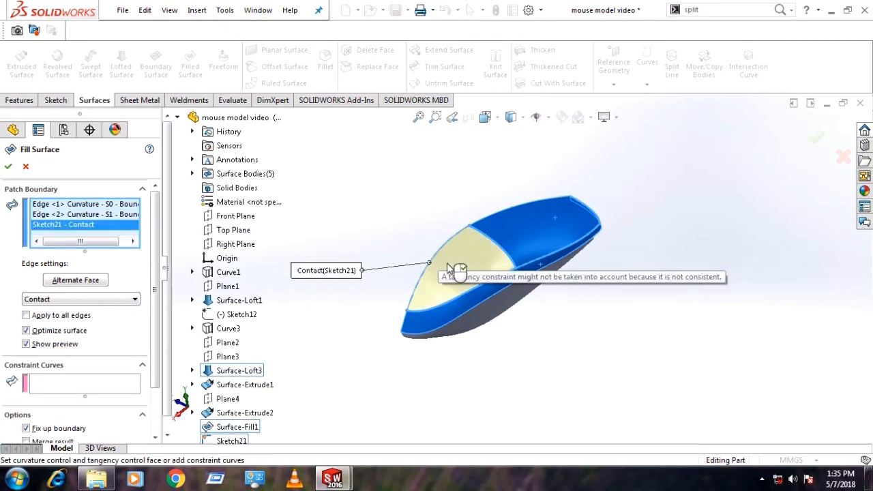
scroll(475, 271, down, 5)
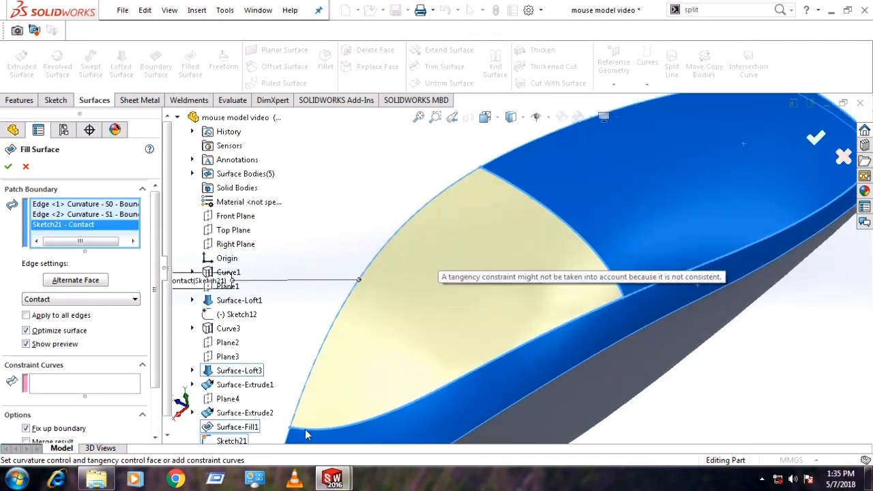
click(7, 168)
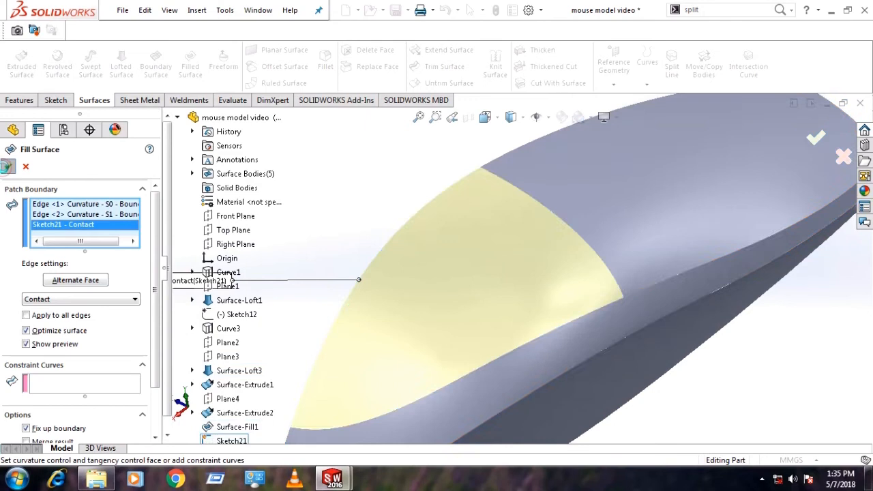
- Examine the filled surface and the half mouse body from several angles
scroll(600, 368, up, 8)
middle_drag(593, 344, 621, 305)
scroll(622, 304, down, 5)
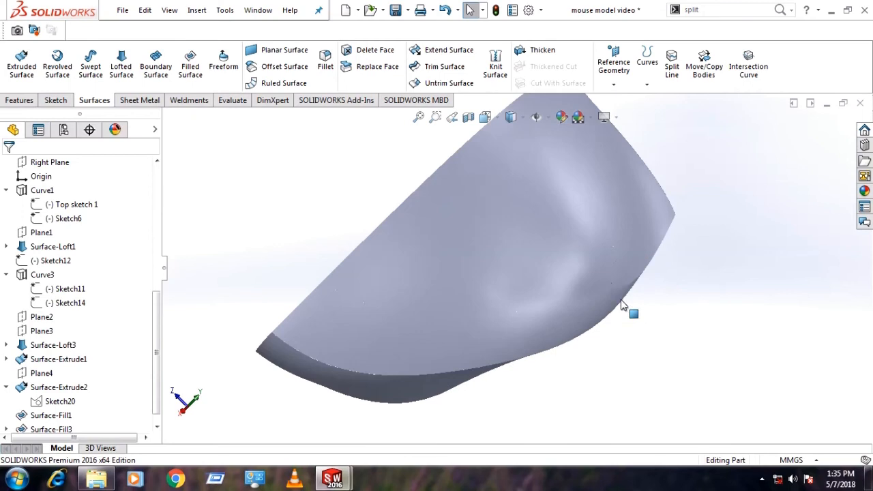
scroll(621, 305, down, 3)
middle_drag(598, 273, 488, 303)
scroll(490, 312, up, 8)
scroll(538, 270, down, 3)
mouse_move(544, 305)
middle_down()
mouse_move(525, 299)
mouse_move(529, 275)
mouse_move(546, 289)
middle_up()
scroll(439, 279, up, 3)
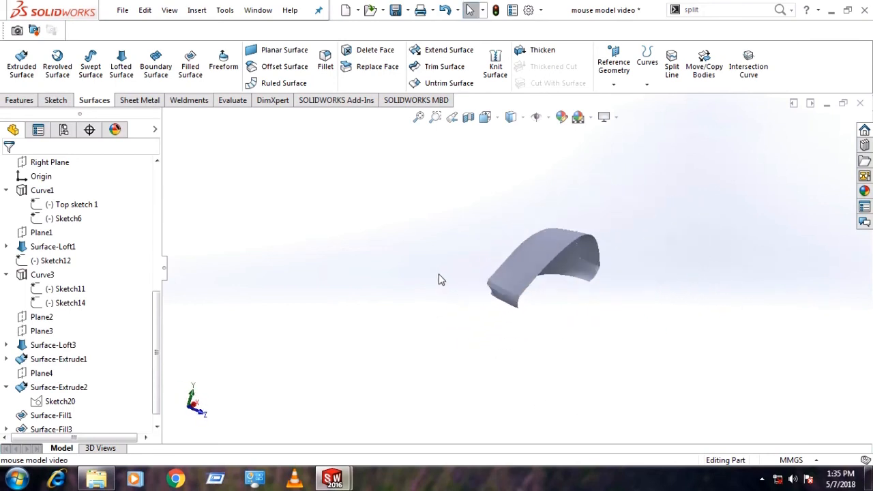
- Start a Mirror feature with the Front Plane as the mirror plane
click(11, 102)
click(386, 85)
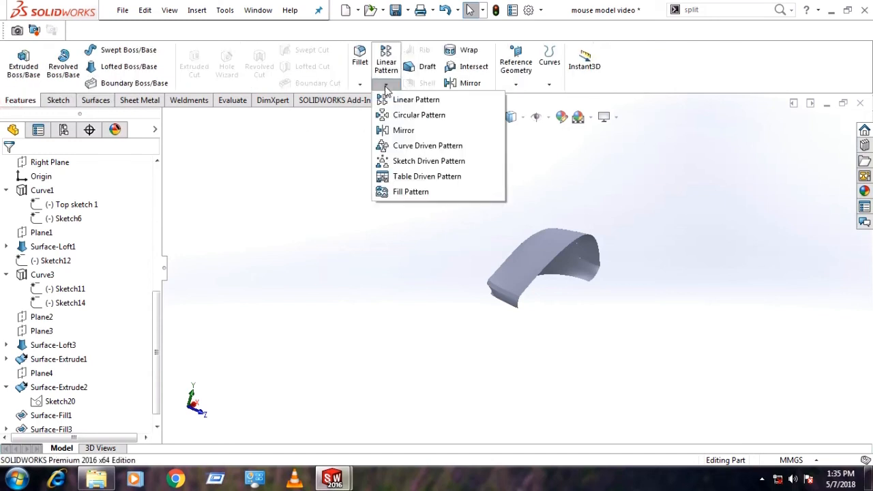
click(403, 130)
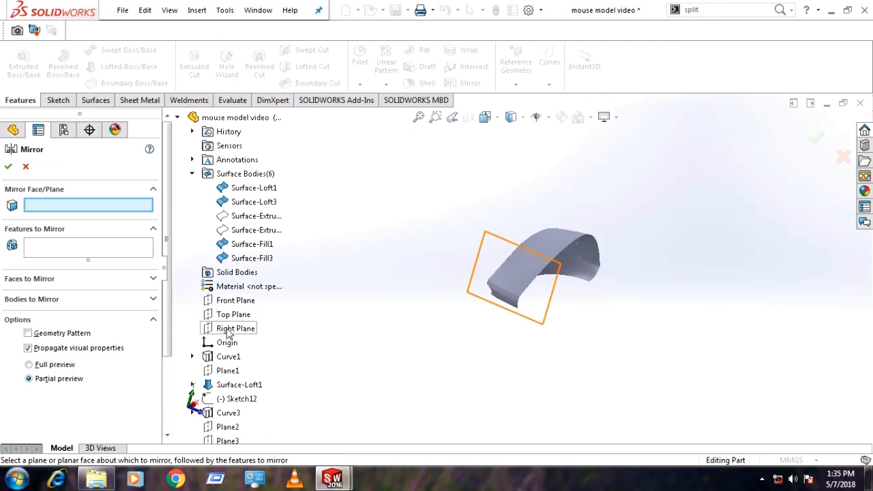
click(234, 301)
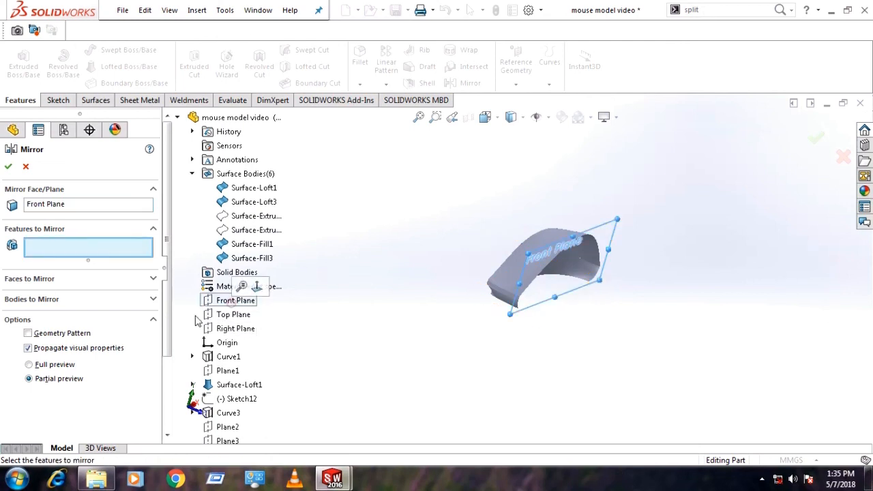
- Mirror the bodies Surface-Fill1, Surface-Loft3, Surface-Loft1 and Surface-Fill3 about the chosen plane, without knitting the surfaces
click(48, 302)
click(505, 301)
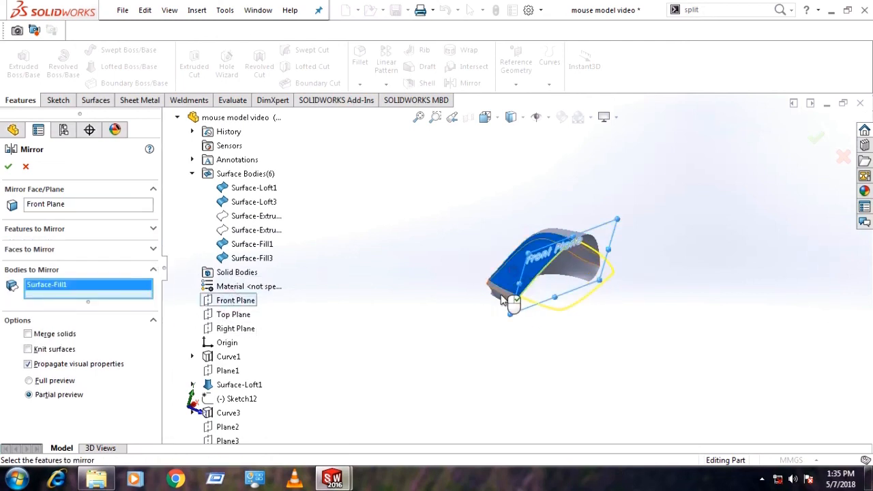
middle_drag(501, 299, 534, 278)
scroll(534, 278, down, 6)
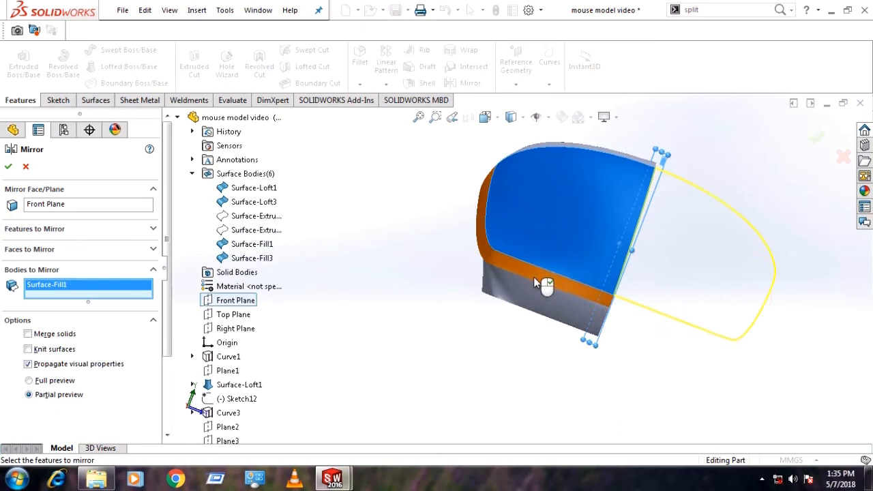
click(534, 280)
click(529, 307)
middle_drag(530, 318, 563, 204)
click(563, 198)
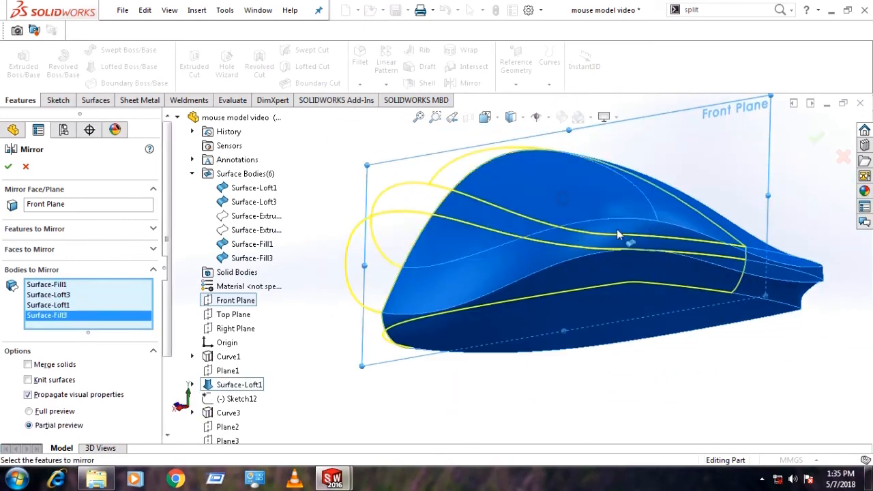
middle_drag(617, 234, 570, 268)
scroll(498, 297, up, 5)
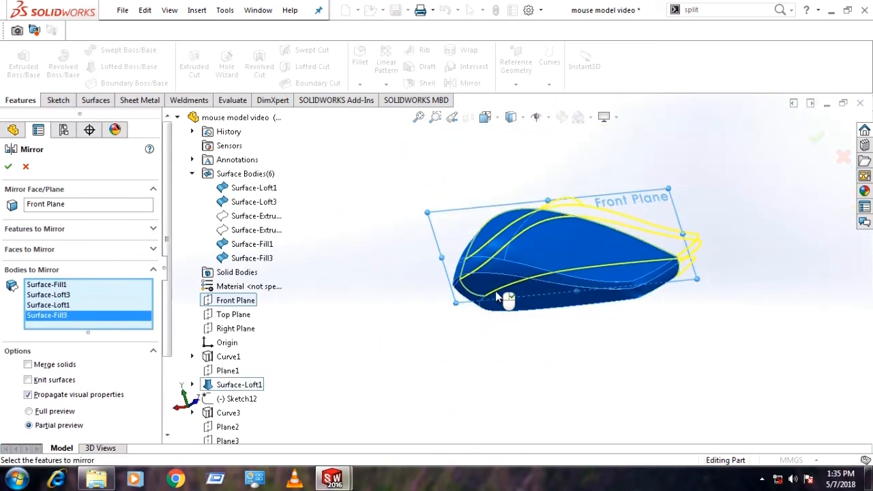
click(9, 167)
middle_drag(633, 292, 551, 247)
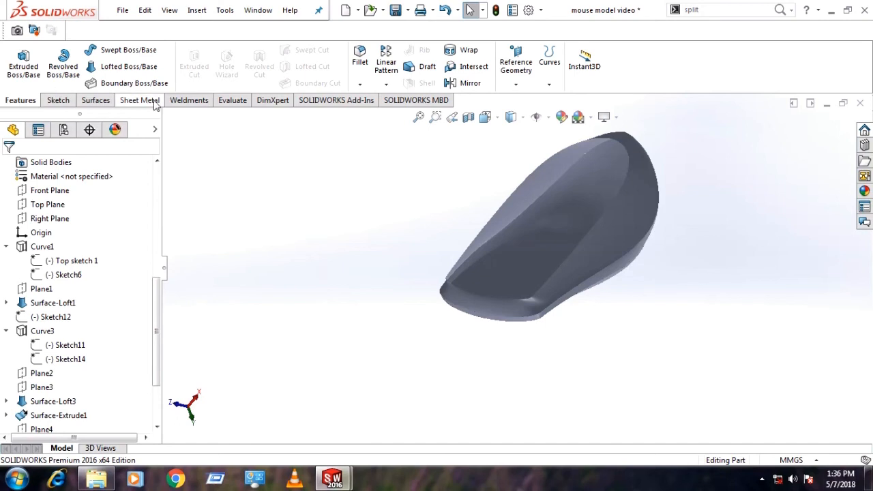
click(60, 101)
click(28, 101)
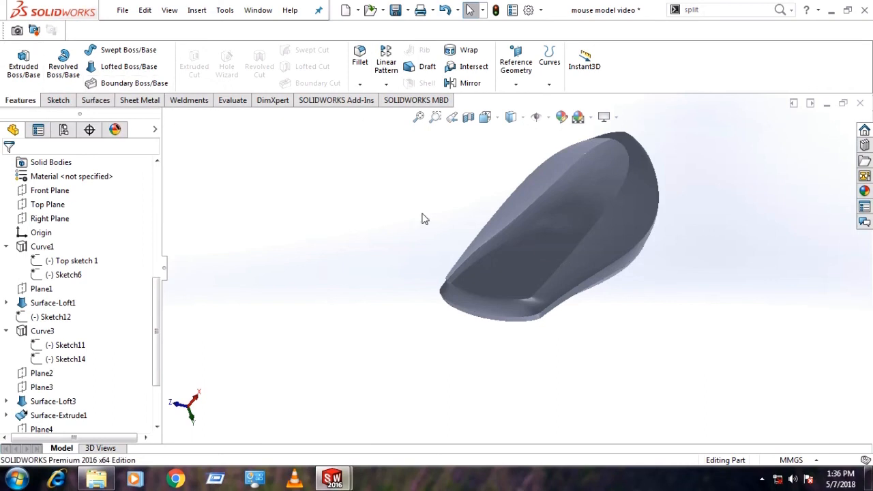
middle_drag(490, 282, 511, 280)
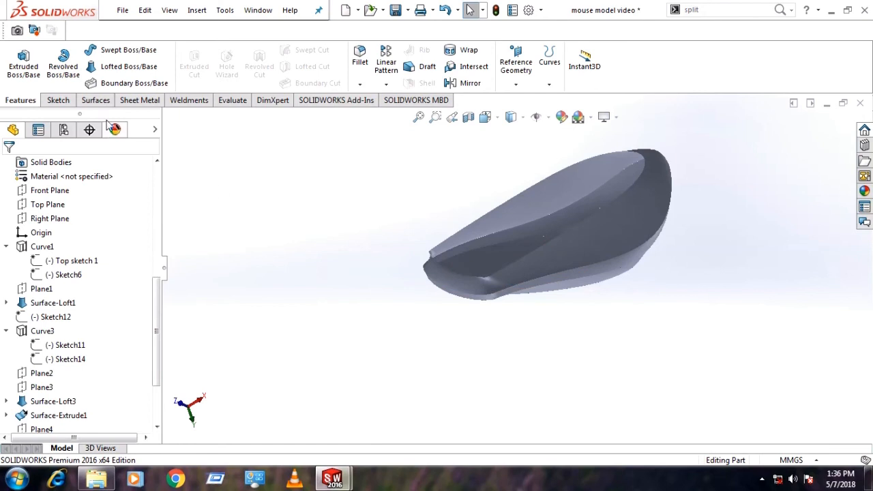
- Close the open underside of the mouse body with a Planar Surface bounded by its two bottom edges
click(95, 100)
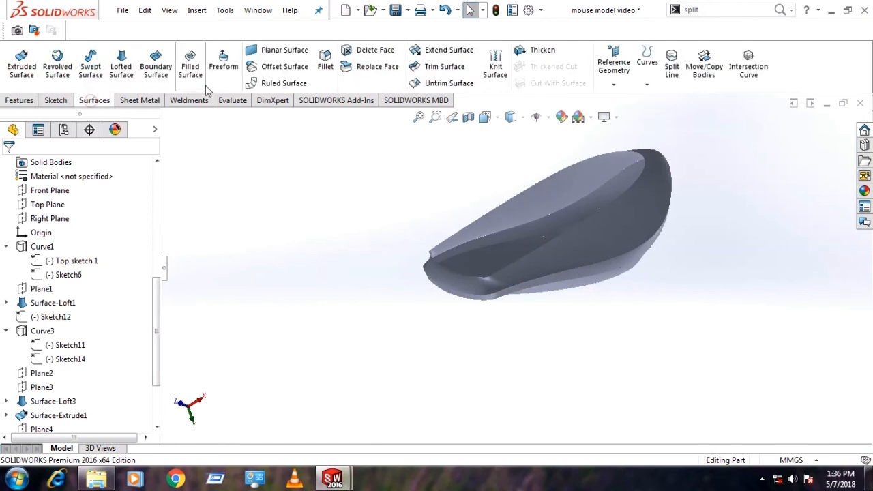
click(280, 51)
middle_drag(571, 243, 565, 242)
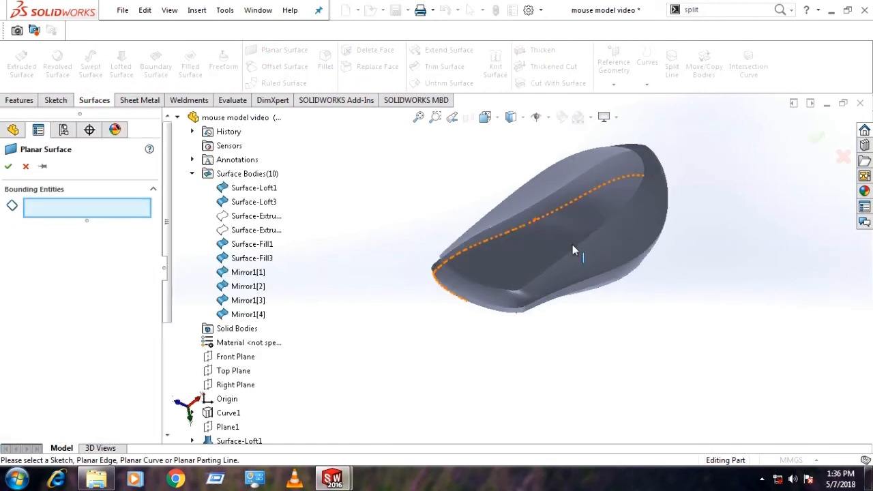
click(577, 248)
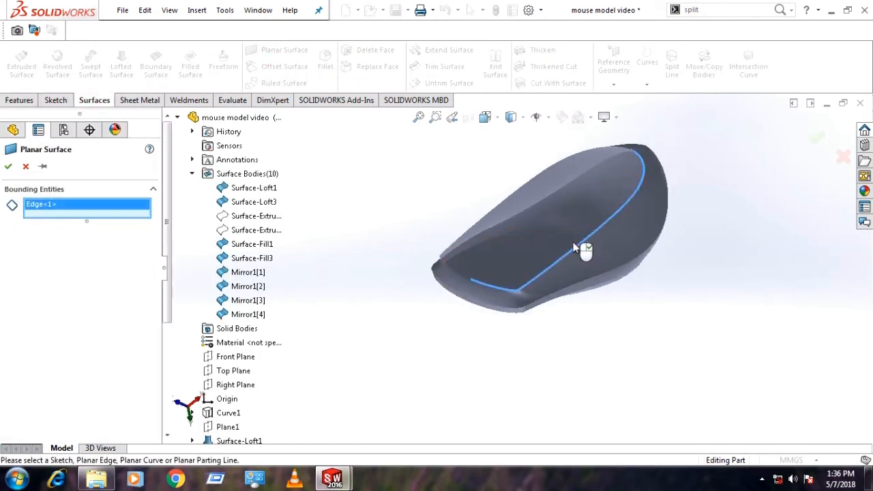
click(514, 190)
click(9, 167)
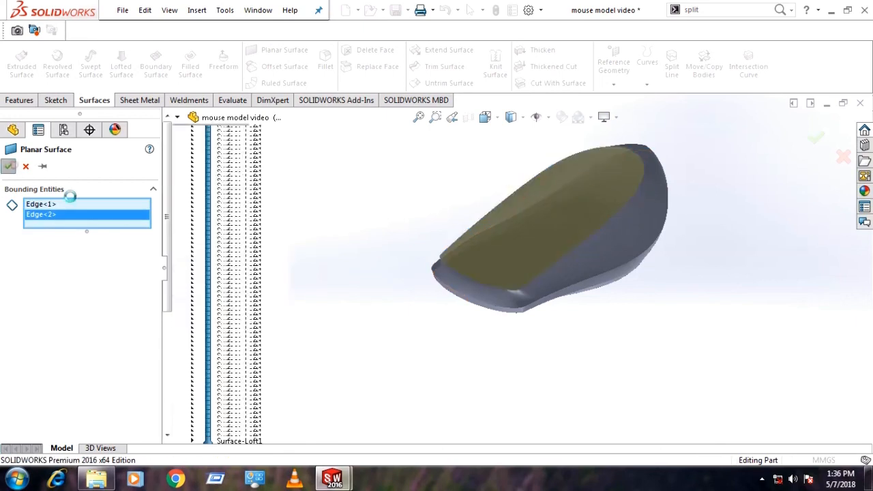
- Open Sketch14 under Curve3 for editing and view it normal to the sketch plane
middle_drag(676, 284, 497, 354)
scroll(505, 342, down, 5)
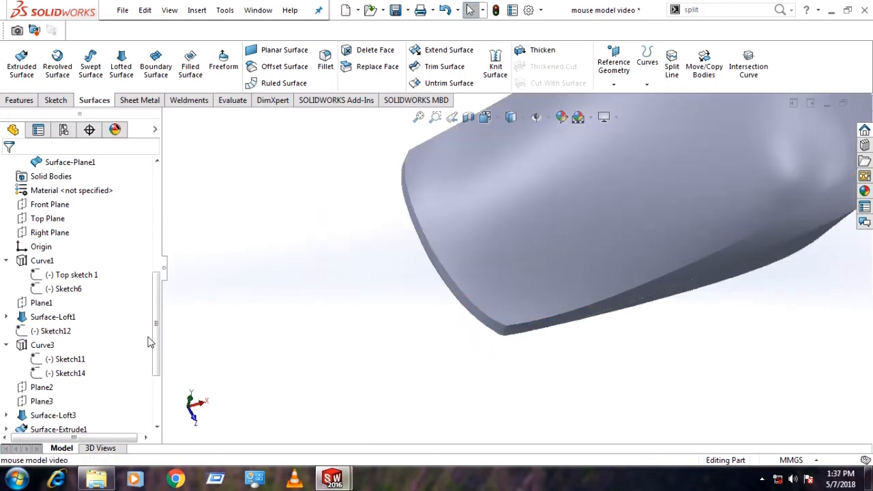
click(505, 331)
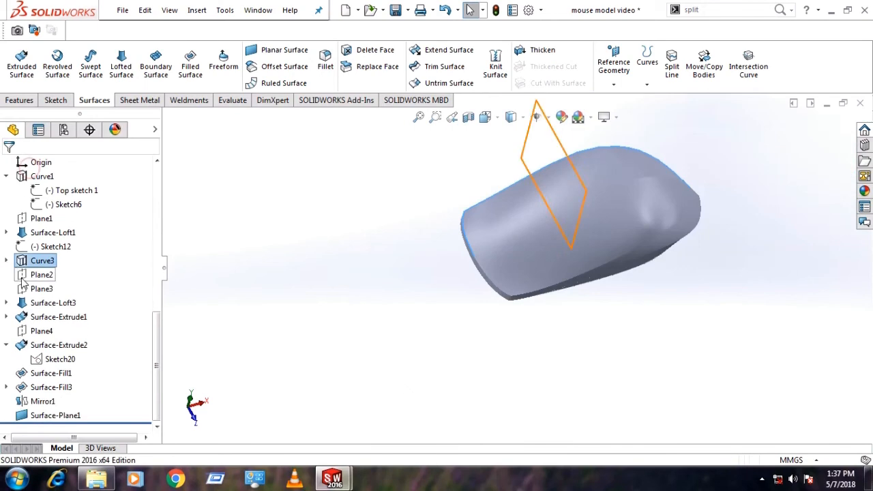
click(7, 262)
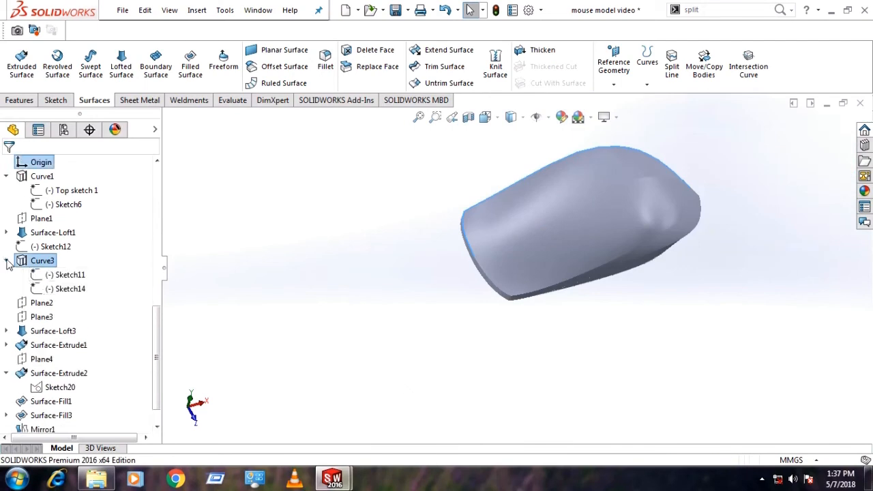
click(61, 290)
click(66, 257)
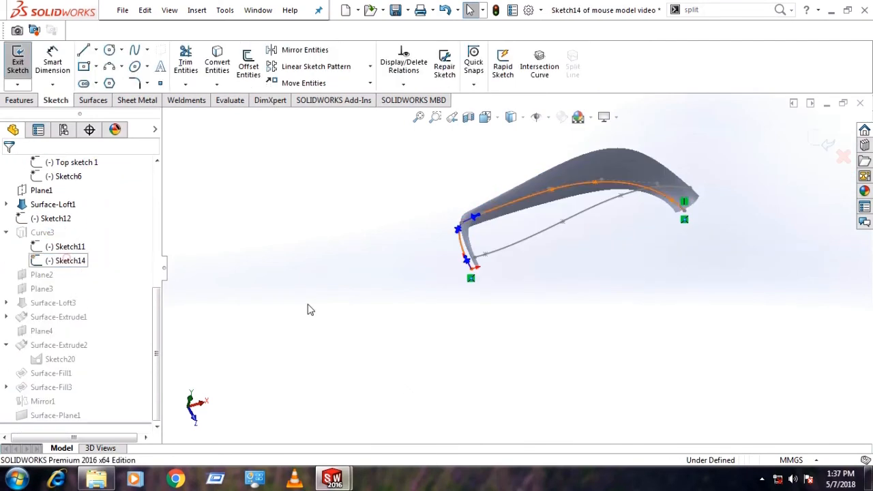
key(ctrl+8)
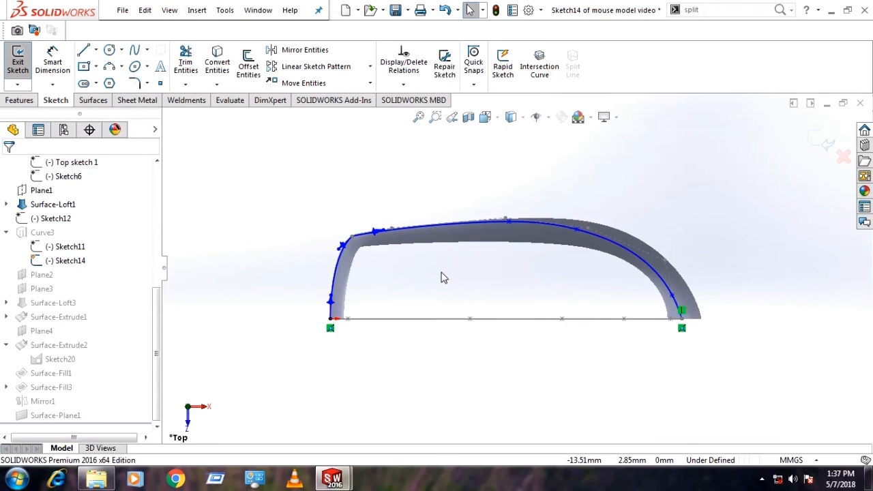
- Round the sharp corner between the front and side curves with a 5 mm sketch fillet and exit the sketch
scroll(398, 275, down, 5)
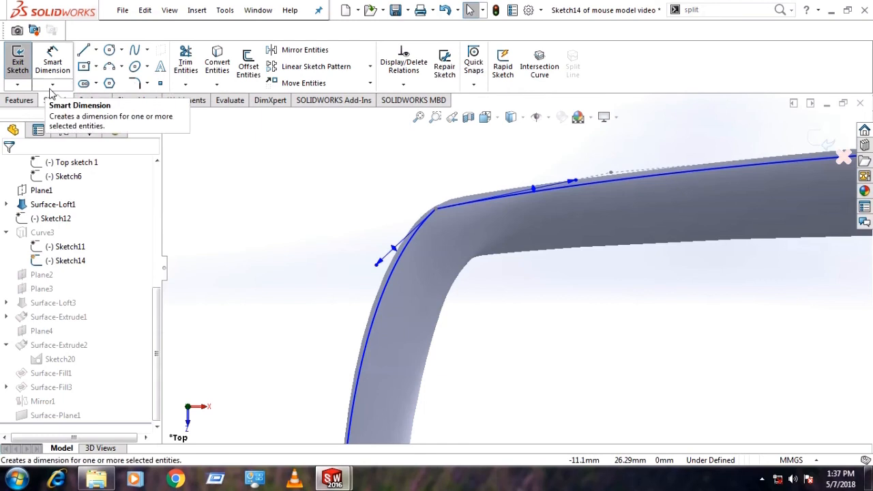
click(134, 82)
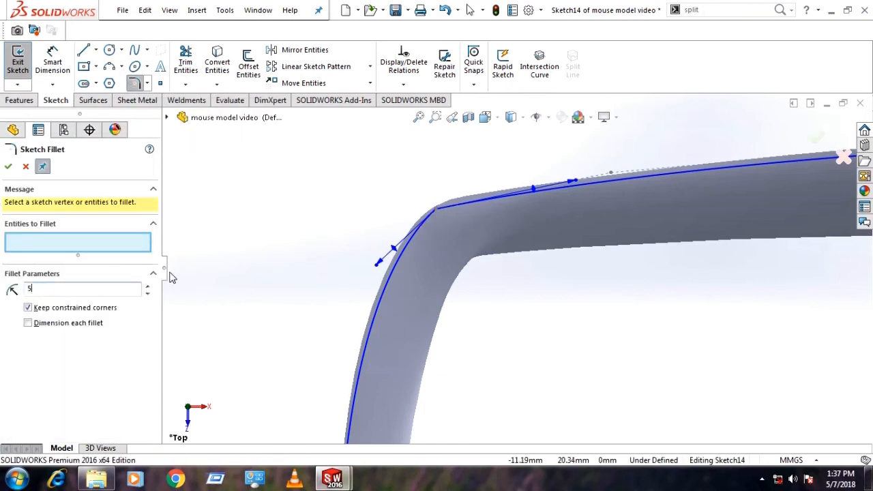
click(436, 207)
click(8, 166)
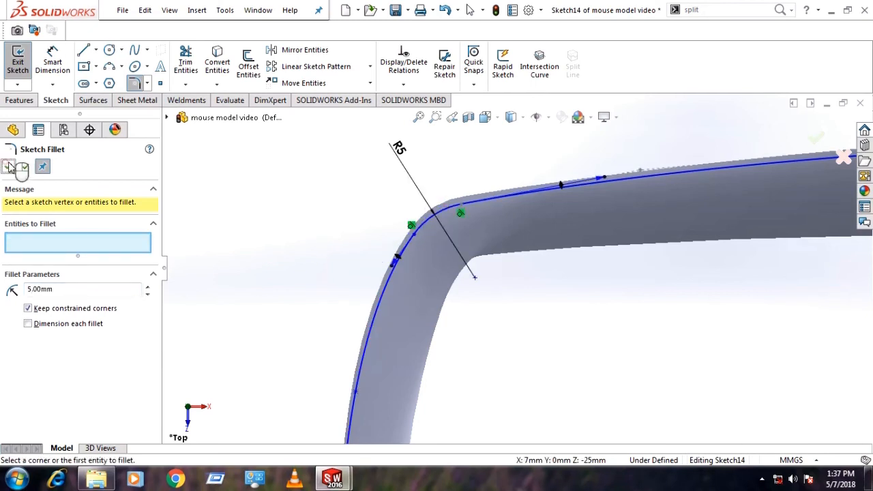
scroll(326, 203, up, 4)
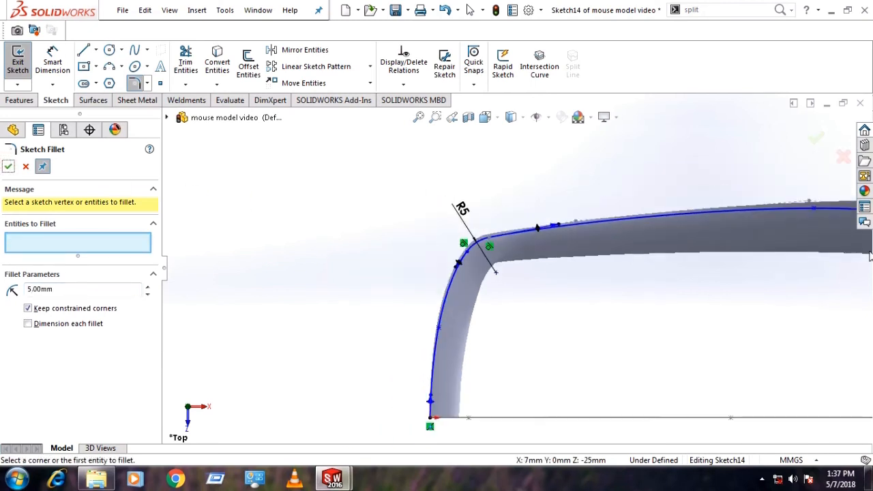
click(822, 142)
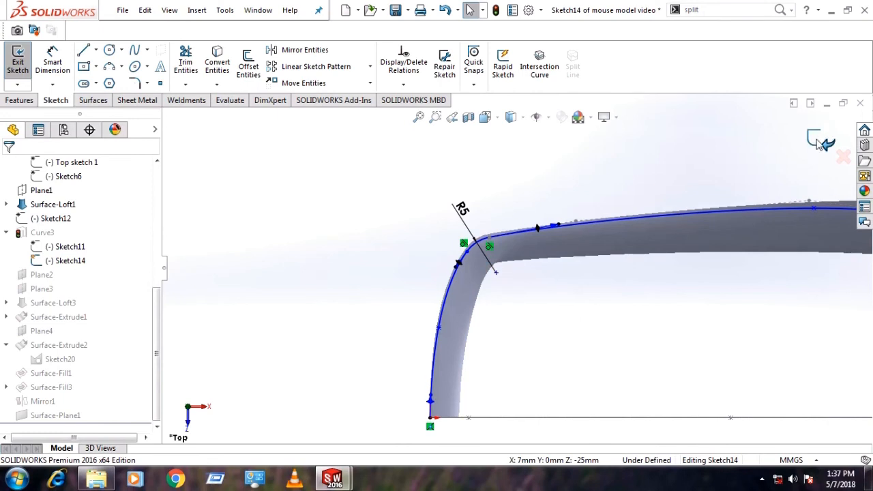
click(819, 144)
- Inspect the front corner and the side of the rebuilt mouse body
scroll(552, 316, up, 5)
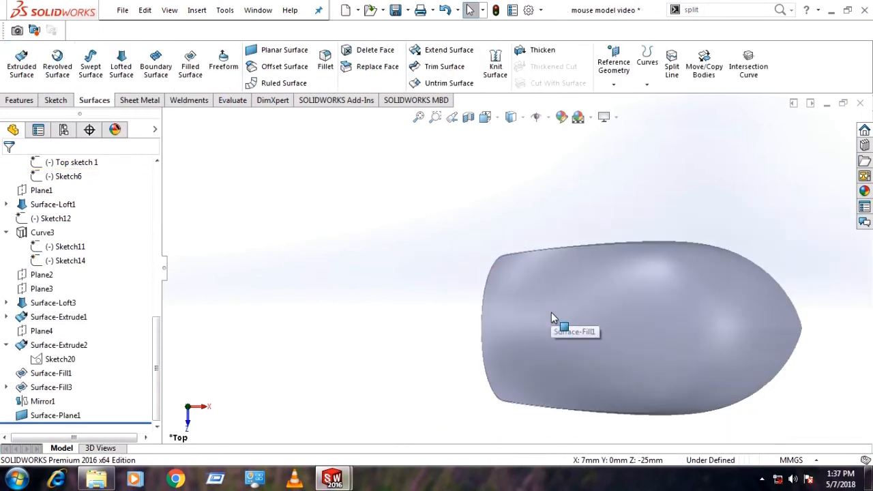
middle_drag(553, 316, 498, 278)
scroll(533, 345, down, 3)
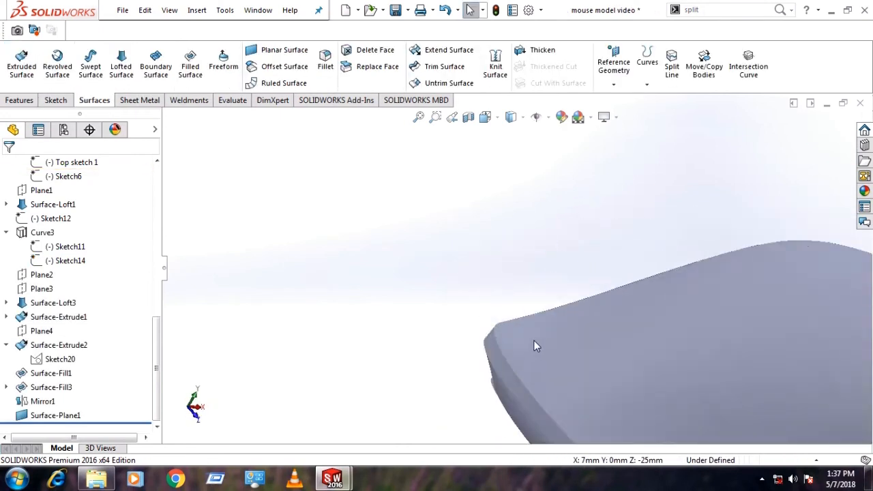
middle_drag(534, 345, 507, 344)
scroll(649, 396, up, 2)
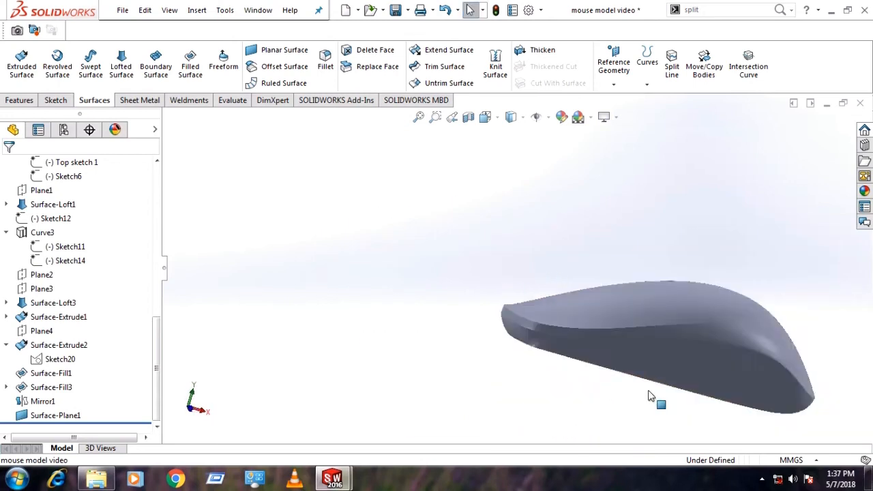
middle_drag(649, 395, 579, 348)
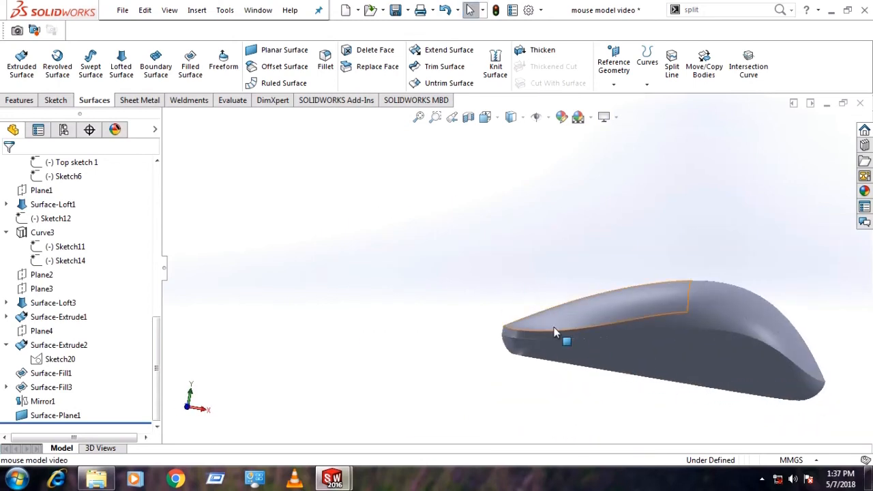
- Check which sketch drives the upper side edge by highlighting the edge, Sketch12 and Sketch11 on the model
click(549, 331)
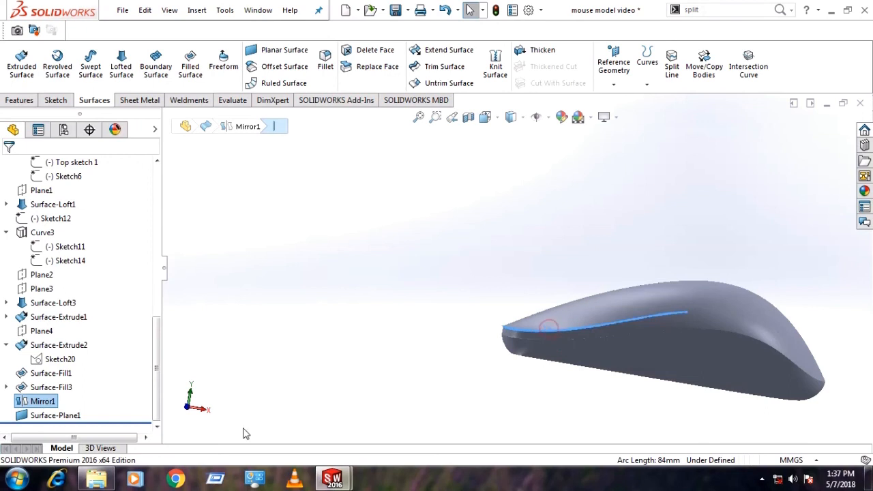
middle_drag(674, 352, 653, 351)
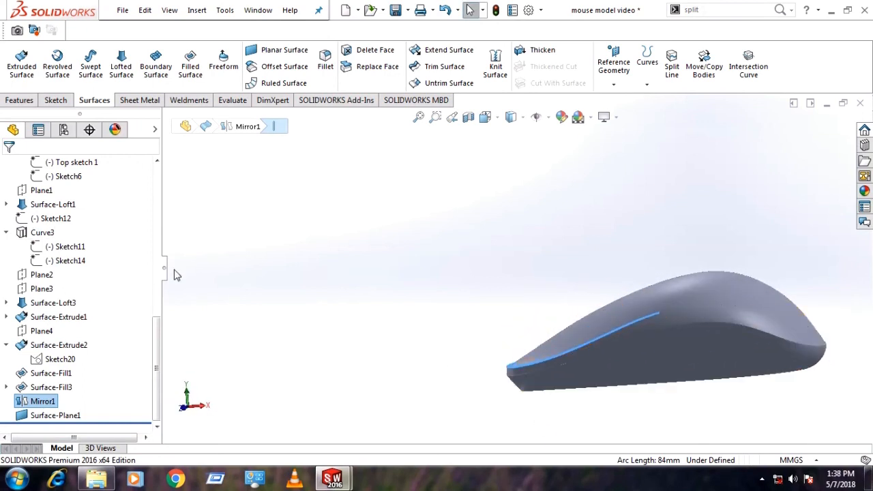
click(51, 218)
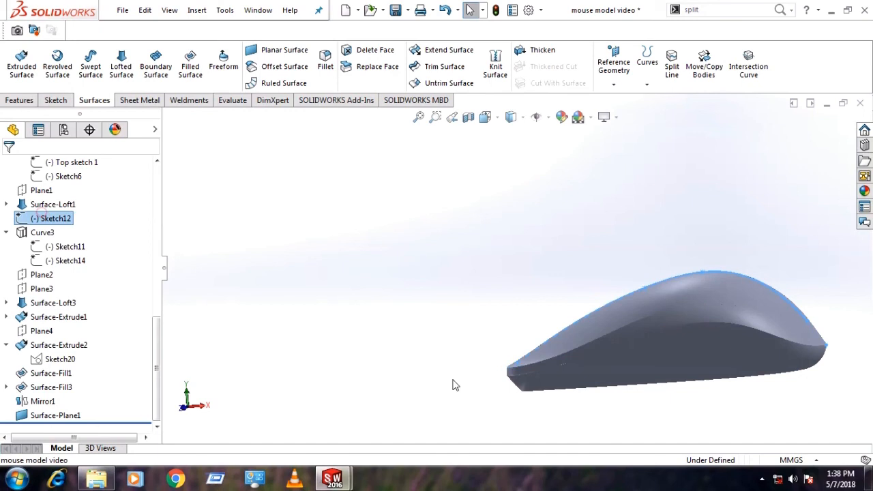
middle_drag(454, 384, 536, 371)
click(65, 247)
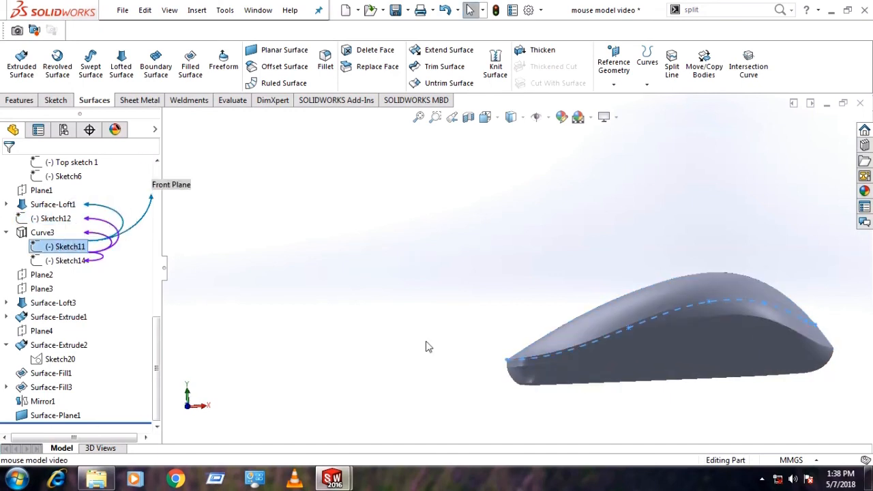
scroll(652, 332, down, 4)
middle_drag(652, 332, 674, 343)
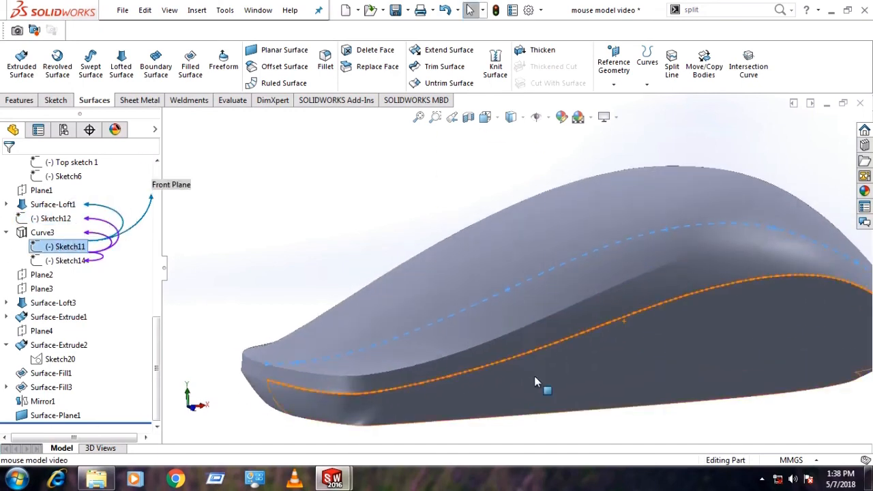
- Open Sketch11 under Curve3 for editing and pull the spline's front control point closer to its front end
right_click(61, 255)
click(73, 225)
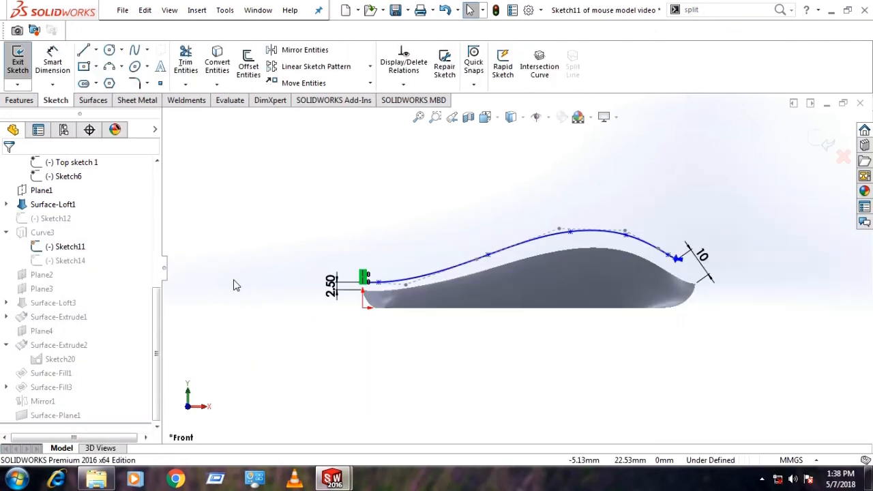
scroll(496, 279, down, 3)
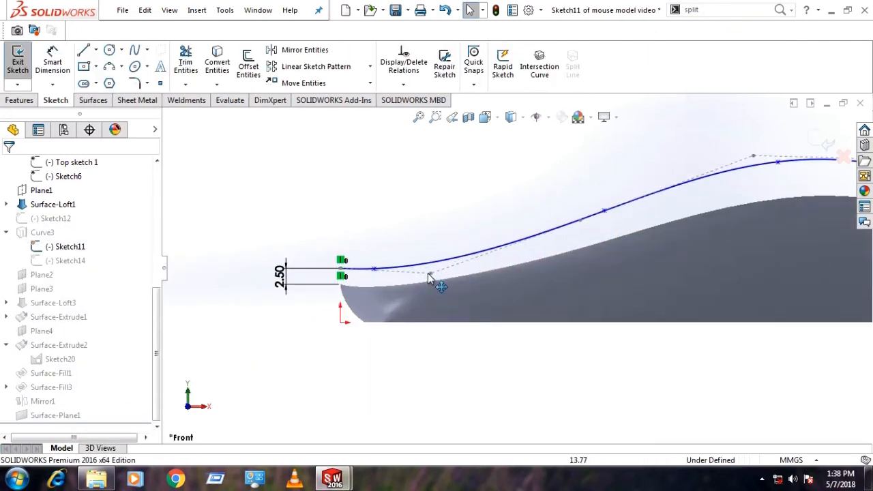
mouse_move(429, 277)
mouse_down()
mouse_move(409, 259)
mouse_move(378, 265)
mouse_move(440, 254)
mouse_move(416, 251)
mouse_move(417, 264)
mouse_move(361, 272)
mouse_up()
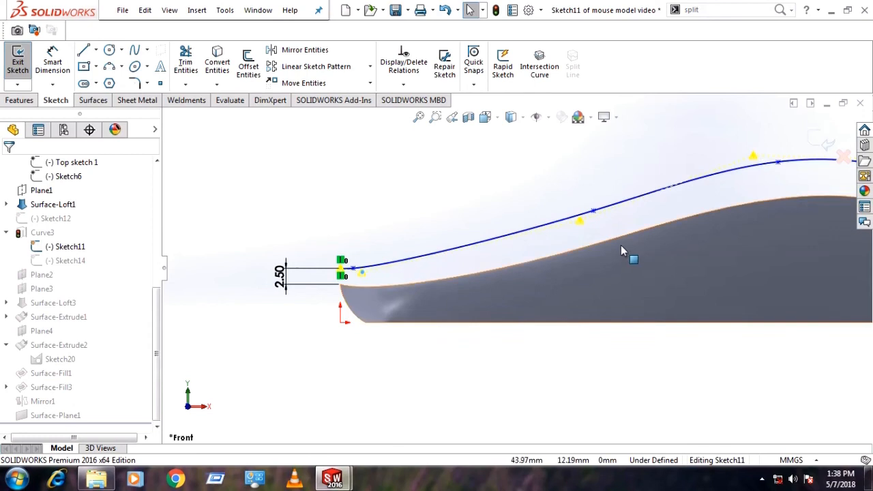
- Adjust the spline's middle control point and the one before the crest to smooth the rising curve
scroll(600, 245, up, 2)
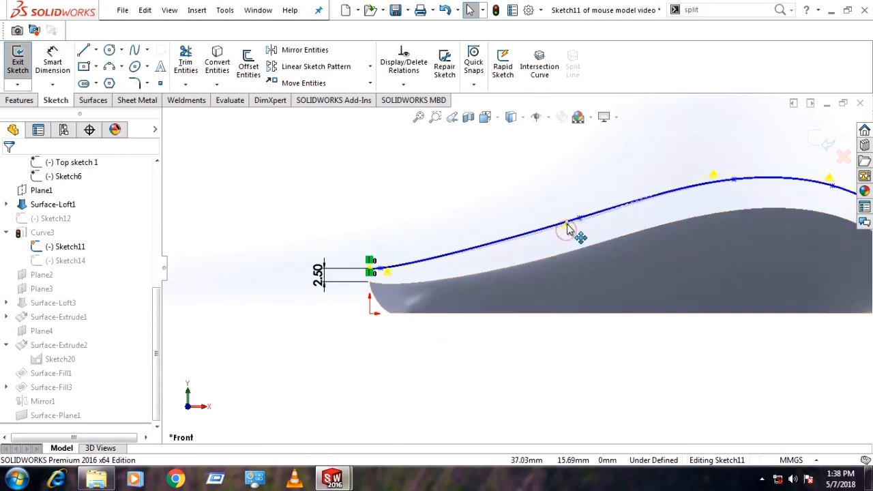
click(713, 176)
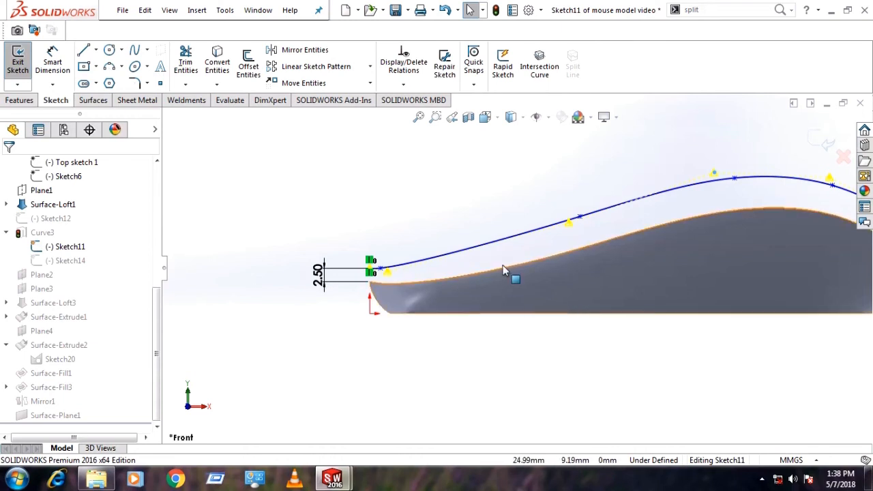
scroll(411, 288, down, 2)
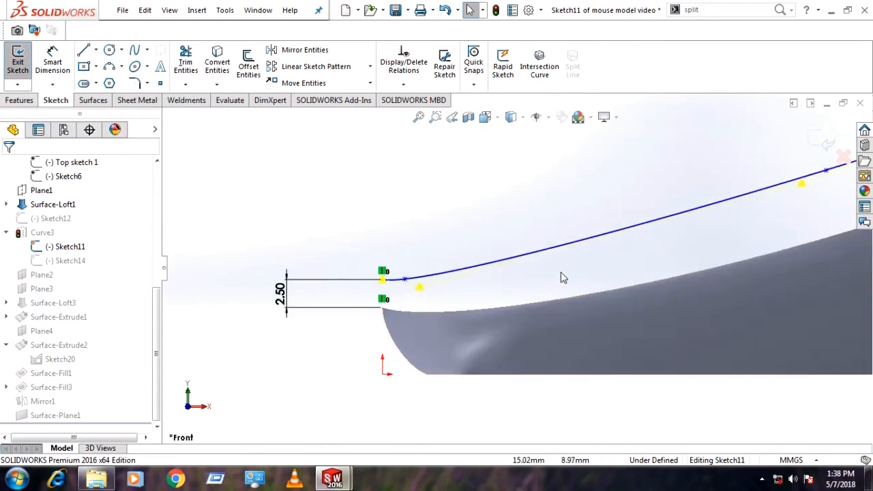
scroll(621, 270, up, 5)
scroll(627, 270, down, 2)
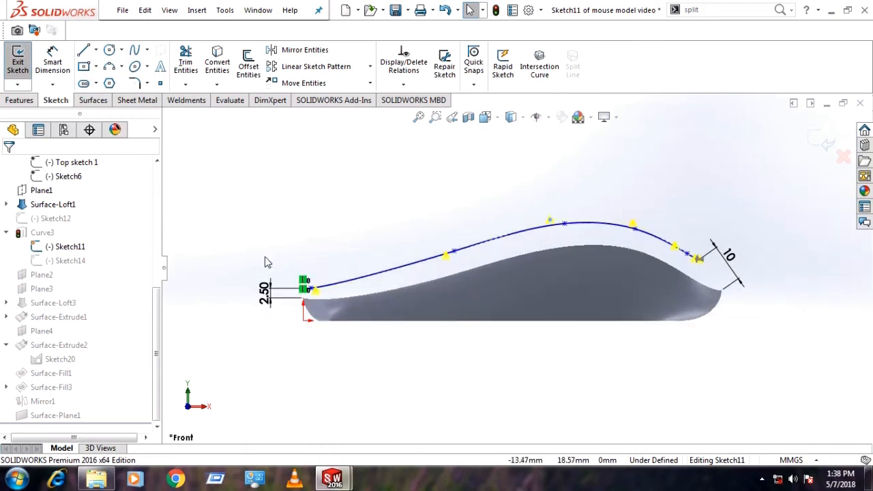
- Fine-tune the front and middle control points so the spline leaves the front end smoothly
scroll(321, 293, down, 3)
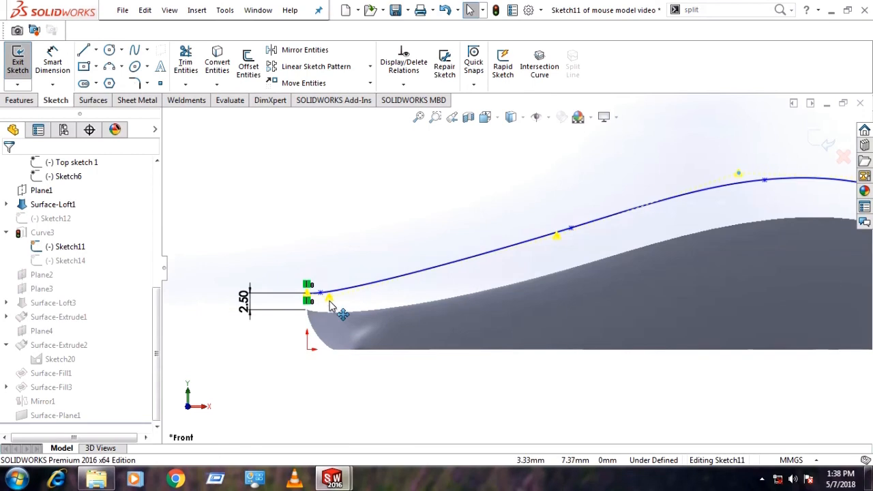
drag(329, 300, 327, 302)
drag(554, 238, 554, 233)
scroll(409, 293, down, 4)
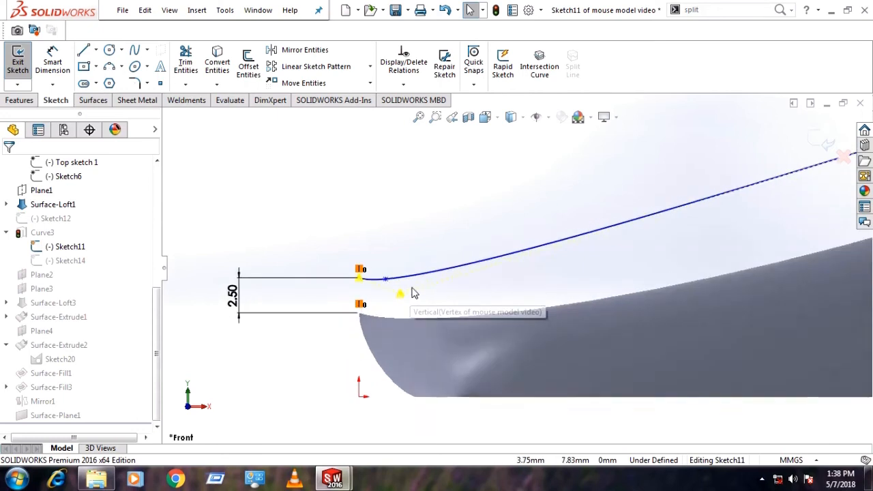
drag(411, 298, 411, 286)
scroll(436, 300, up, 10)
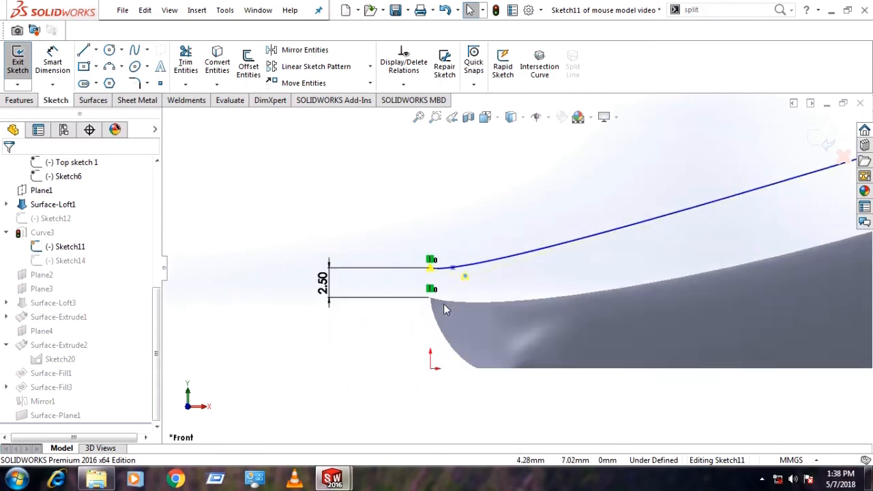
- Refine the spline's middle and crest control points and exit the sketch to rebuild the body
scroll(666, 233, down, 3)
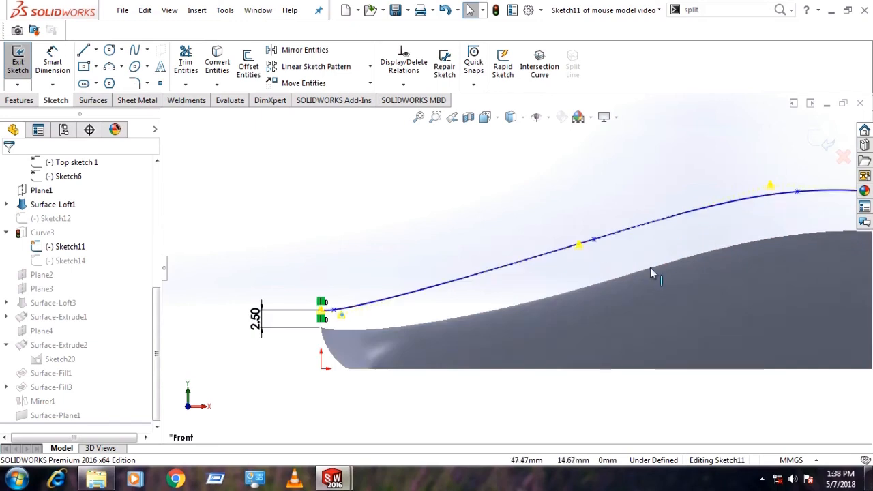
scroll(650, 268, up, 3)
drag(509, 271, 506, 265)
drag(619, 237, 619, 231)
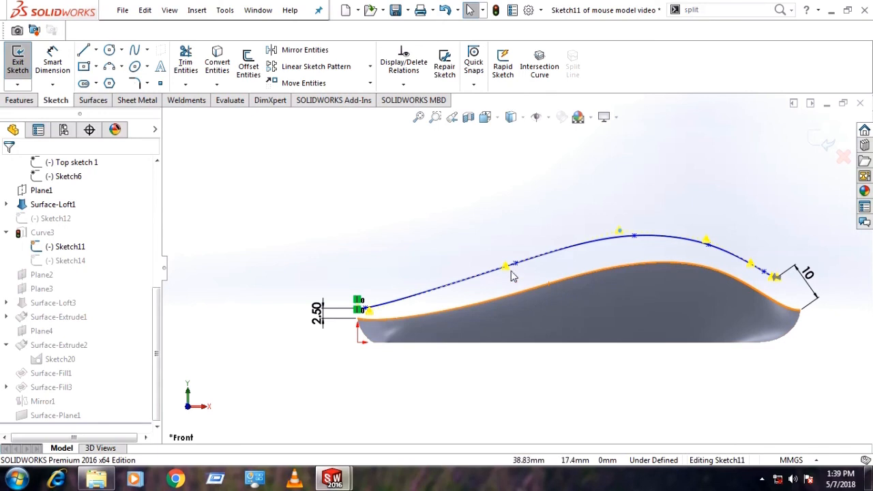
drag(505, 266, 503, 267)
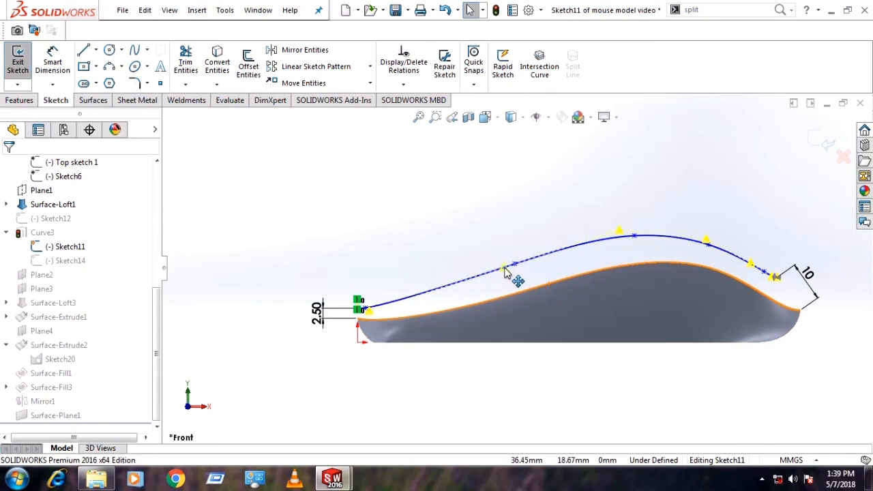
click(826, 145)
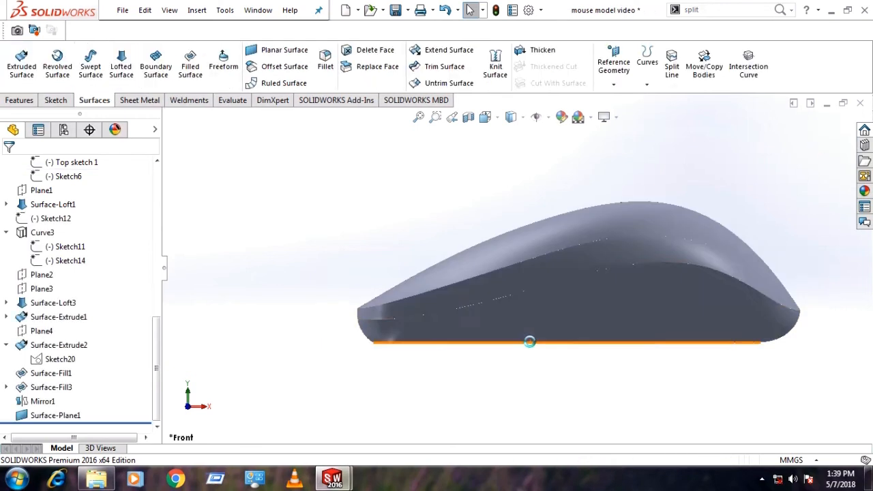
- Inspect the rebuilt body from the side and front, highlighting the mirrored upper side surface
middle_drag(465, 313, 561, 335)
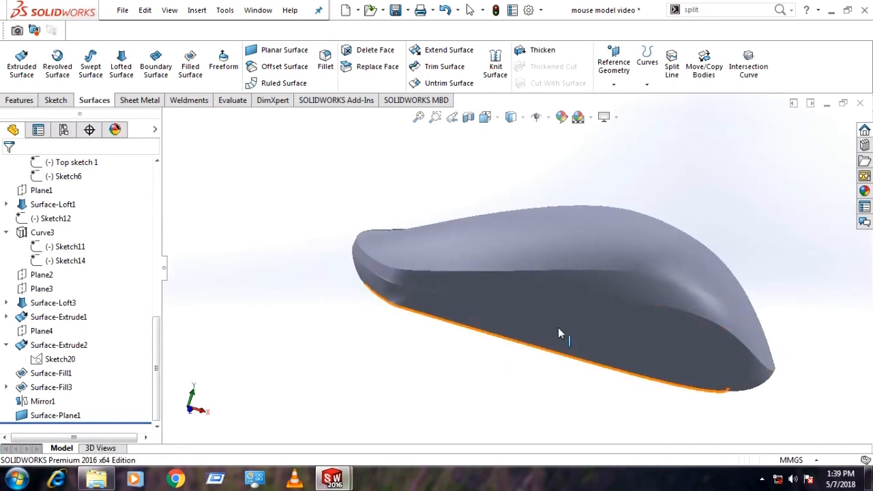
click(653, 292)
middle_drag(652, 292, 781, 317)
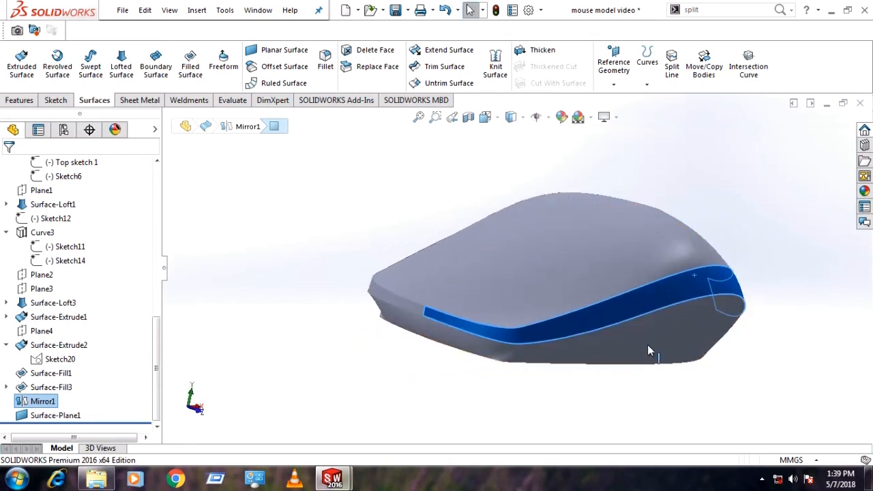
middle_drag(647, 348, 589, 368)
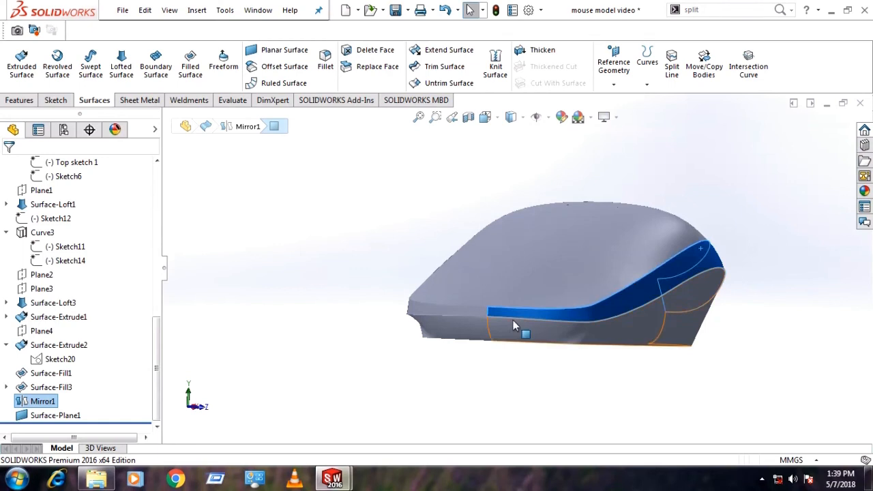
scroll(521, 311, down, 5)
middle_drag(521, 311, 504, 390)
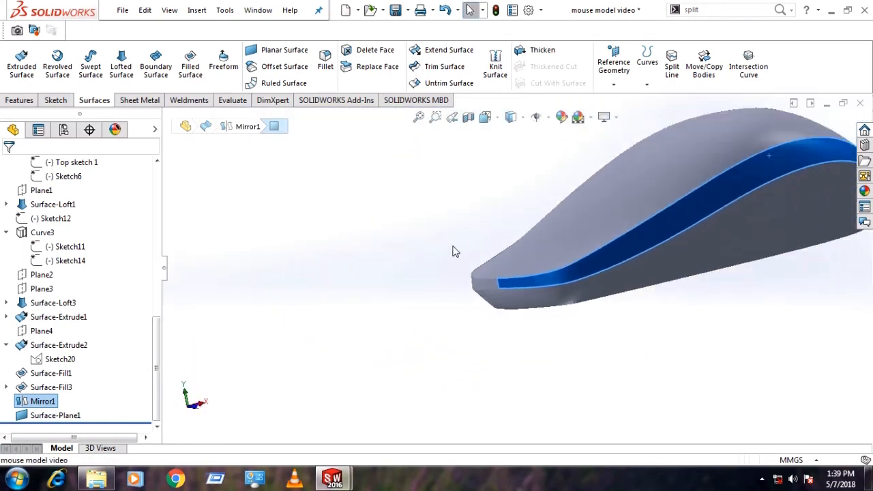
scroll(665, 371, down, 3)
scroll(643, 347, up, 3)
middle_drag(643, 347, 569, 357)
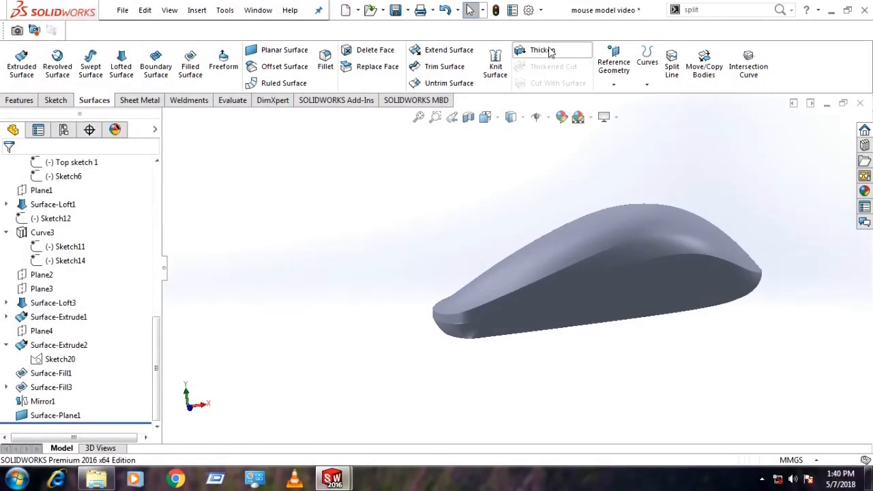
- Start a Knit Surface with the planar underside and the mirrored surfaces Mirror1[3] and Mirror1[2] selected
click(495, 66)
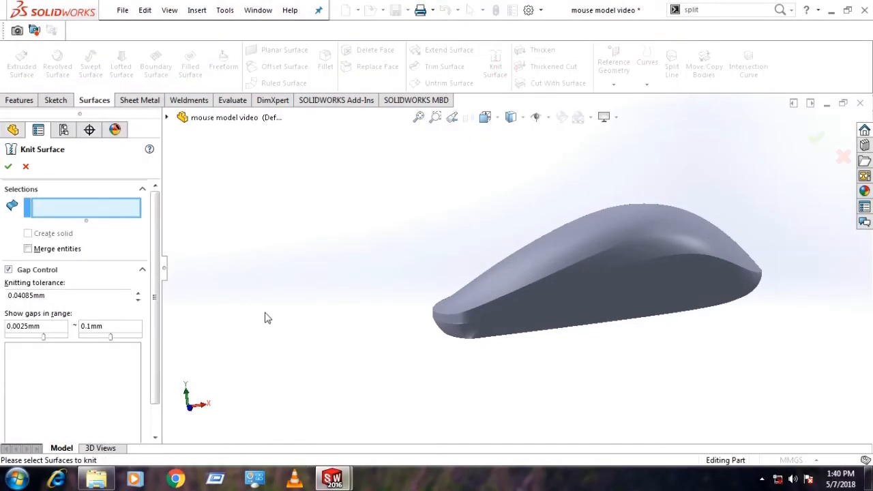
middle_drag(557, 350, 531, 185)
click(531, 280)
middle_drag(534, 280, 562, 323)
click(552, 274)
middle_drag(552, 274, 593, 364)
click(590, 329)
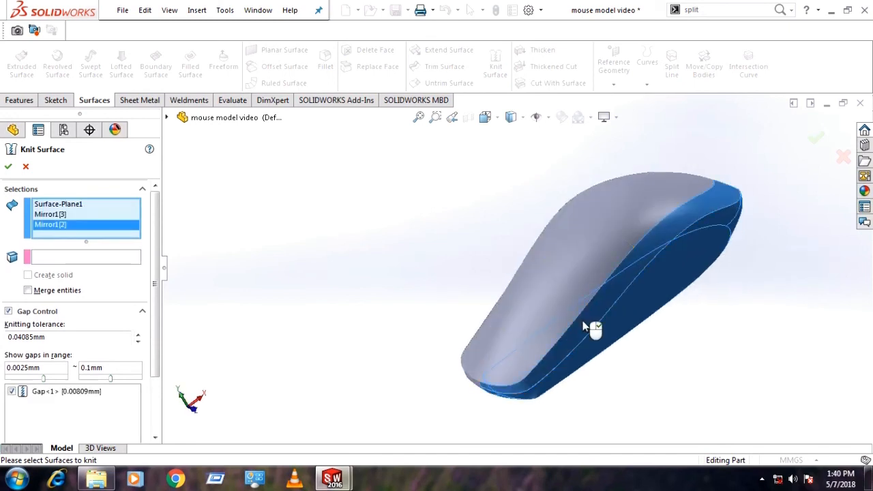
- Add Mirror1[1], Mirror1[4], both lofts and both fills to the knit and complete it with Create solid and Merge entities enabled
click(553, 295)
mouse_move(553, 294)
middle_down()
mouse_move(626, 327)
mouse_move(566, 292)
middle_up()
click(609, 322)
click(602, 276)
click(609, 270)
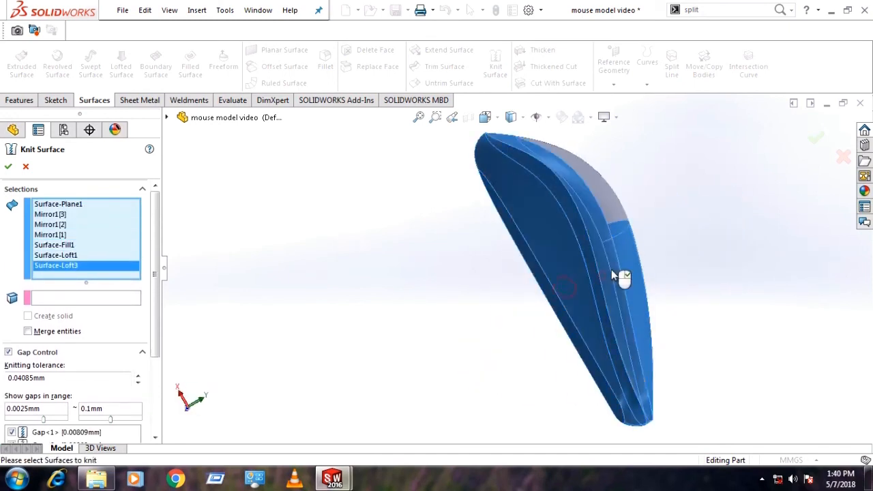
middle_drag(609, 271, 586, 317)
click(596, 202)
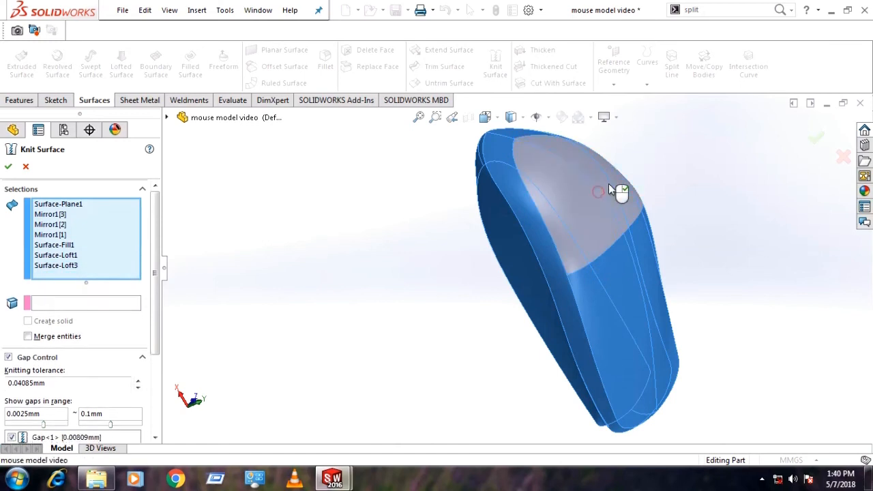
click(607, 185)
middle_drag(610, 244, 535, 193)
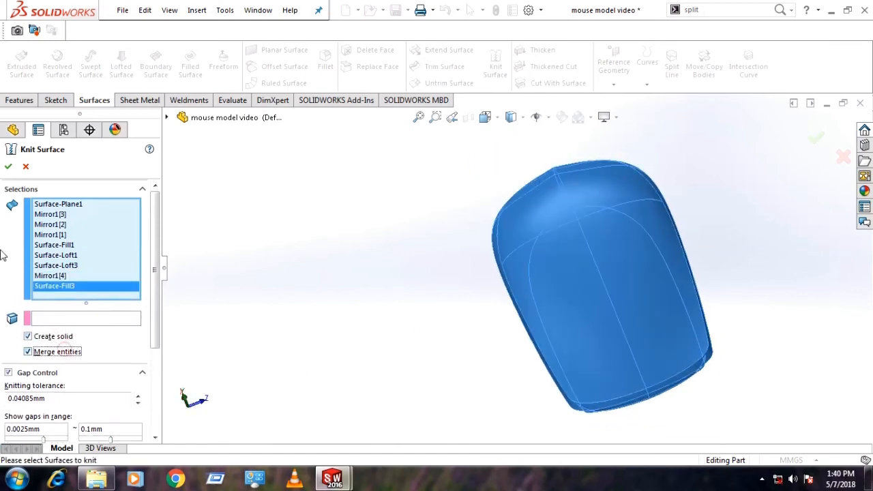
click(8, 167)
- Inspect the knitted mouse body and highlight the upper side edge running back from the front corner
middle_drag(692, 351, 545, 457)
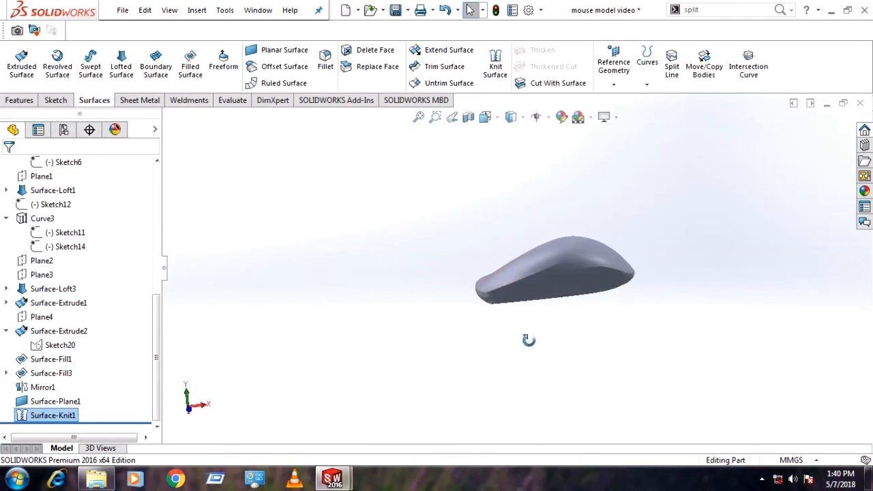
middle_drag(529, 340, 491, 333)
scroll(538, 242, down, 4)
middle_drag(539, 263, 581, 296)
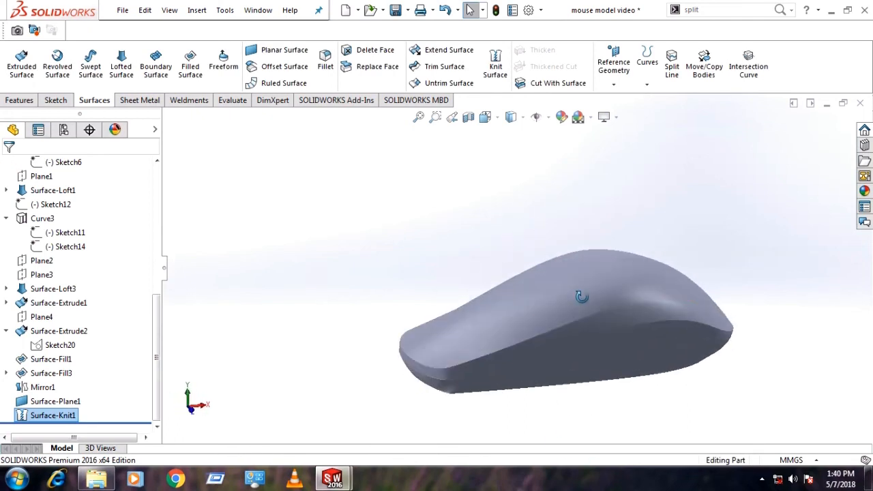
click(470, 361)
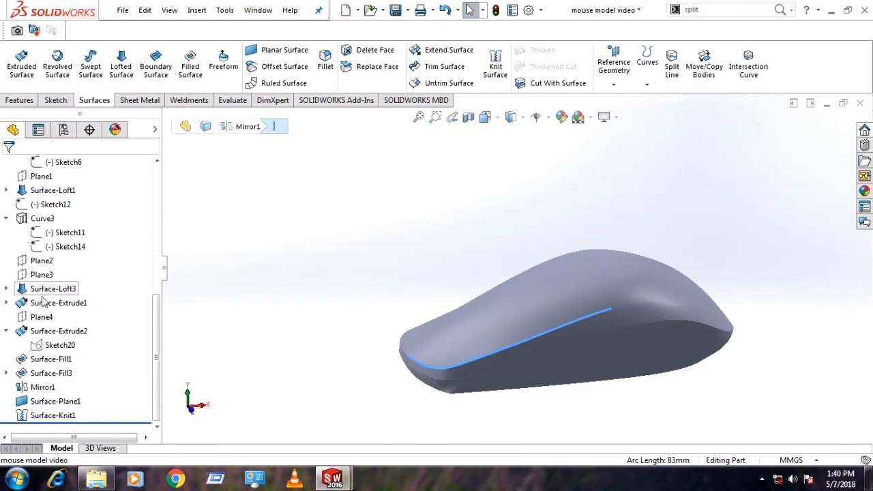
- Reopen Sketch11 in front view, lower the spline's control point just before the crest and exit the sketch
scroll(62, 422, up, 2)
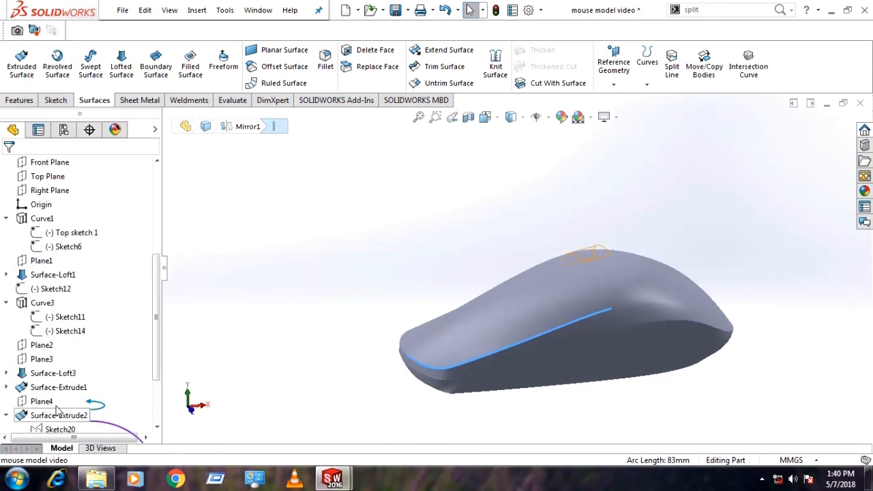
click(55, 318)
click(69, 285)
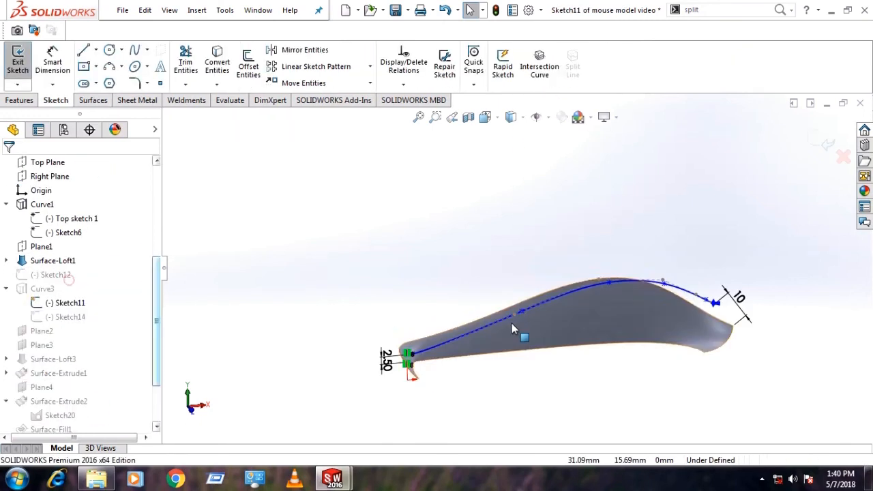
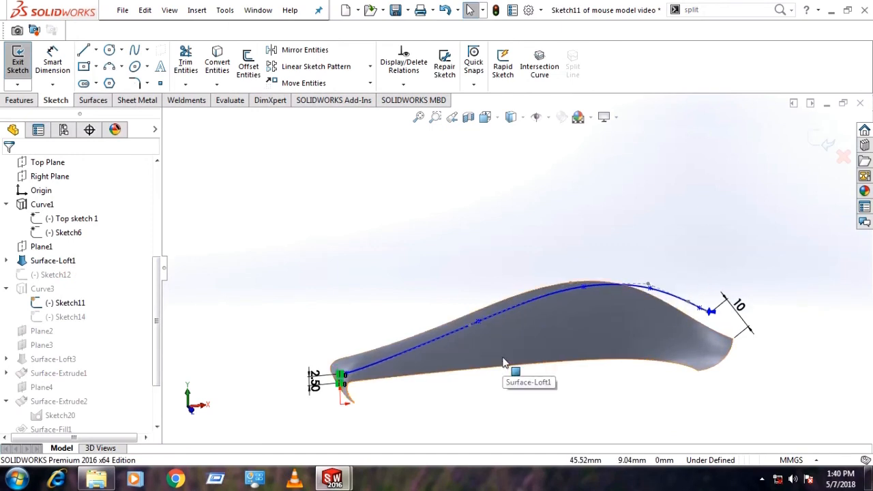
key(ctrl+1)
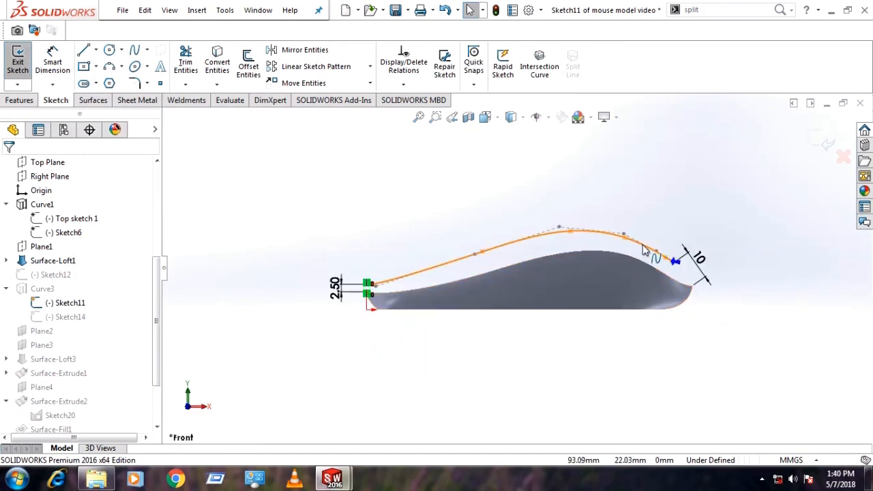
scroll(634, 252, down, 2)
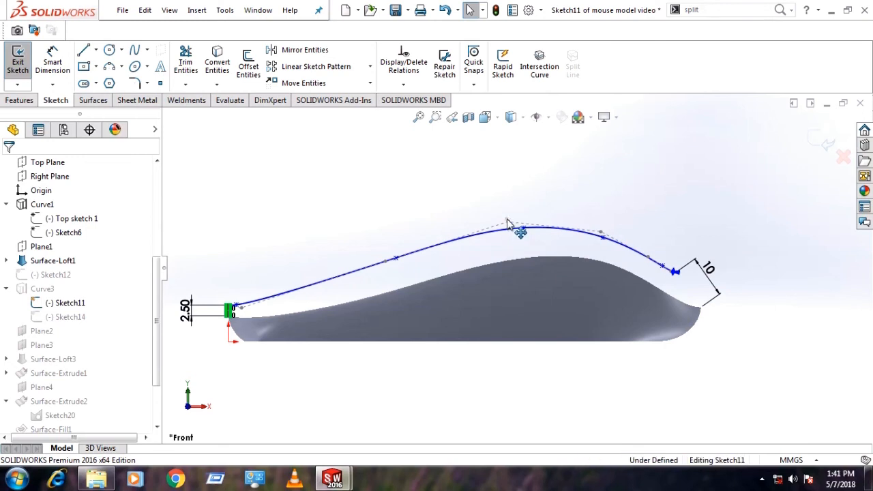
drag(507, 222, 518, 234)
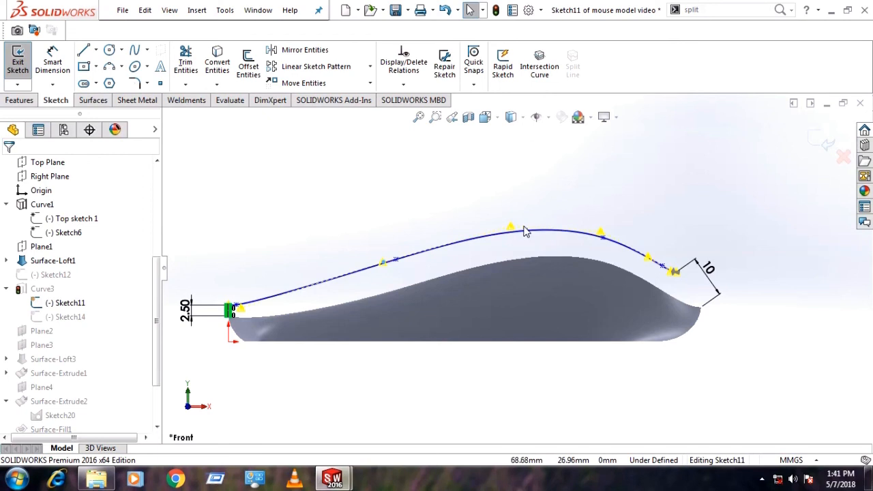
click(826, 139)
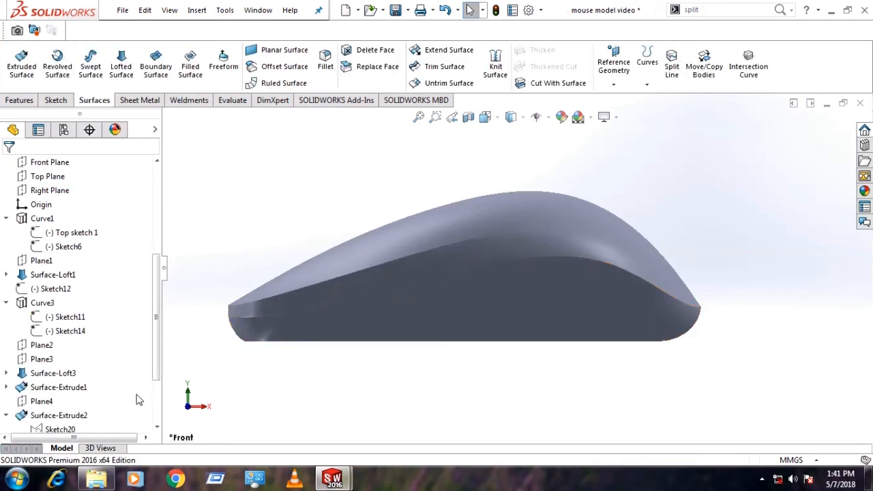
- Reopen Sketch14 of Curve3 for editing and select its long side spline to show the control polygon
click(68, 331)
middle_drag(272, 325, 317, 381)
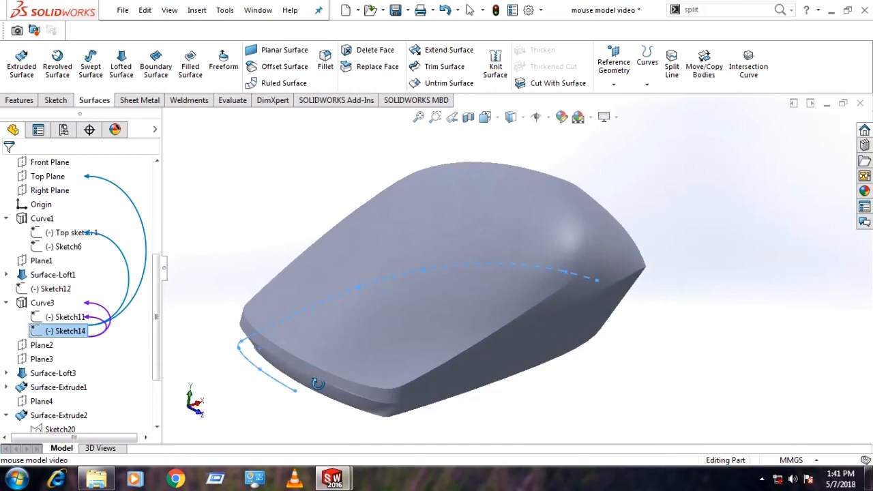
right_click(54, 339)
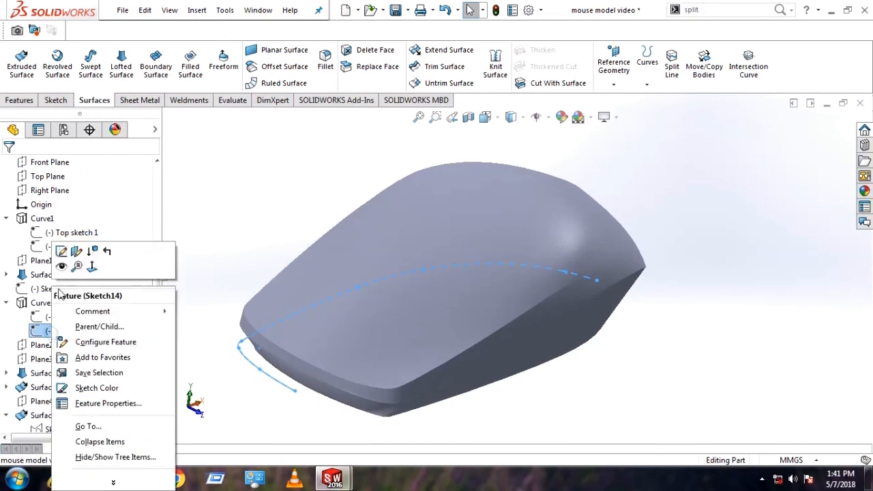
click(65, 250)
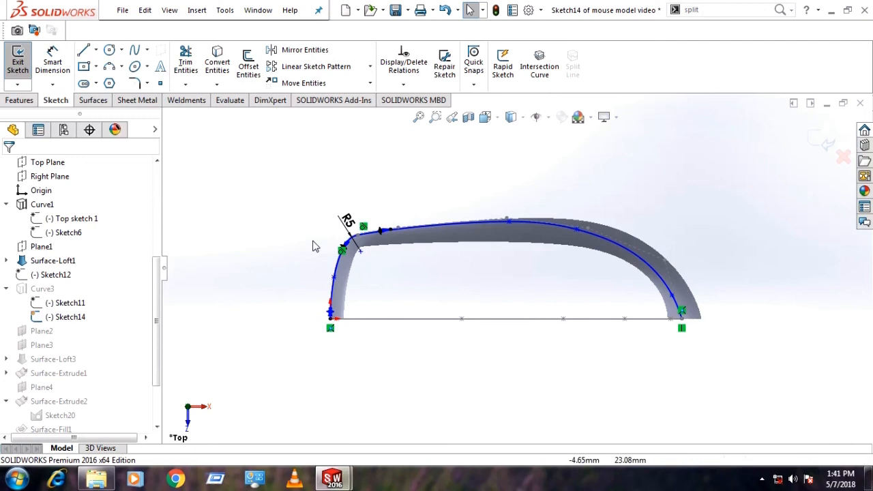
scroll(470, 195, down, 3)
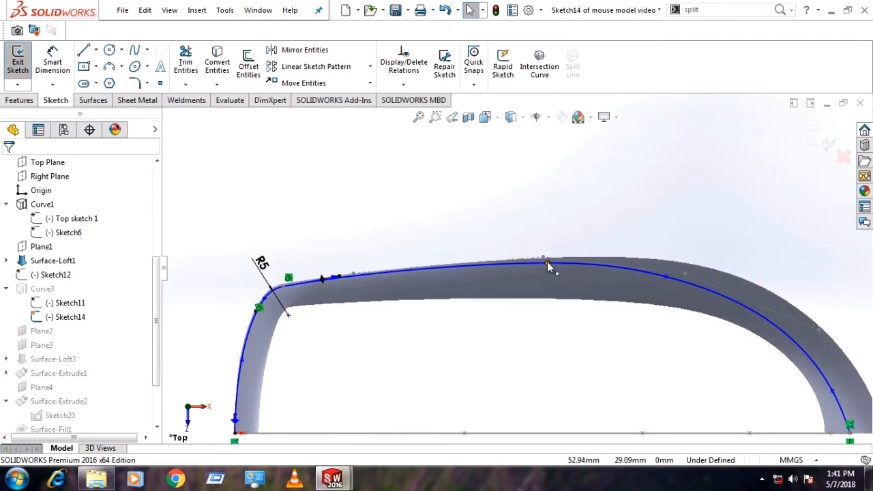
click(545, 260)
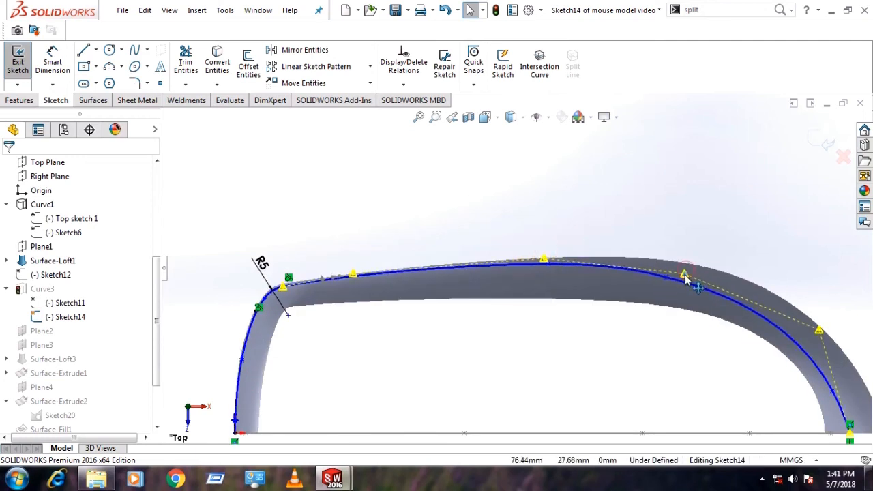
- Shift the spline's control point just behind the R5 front corner slightly rearward and inward
scroll(493, 334, up, 3)
scroll(525, 279, down, 3)
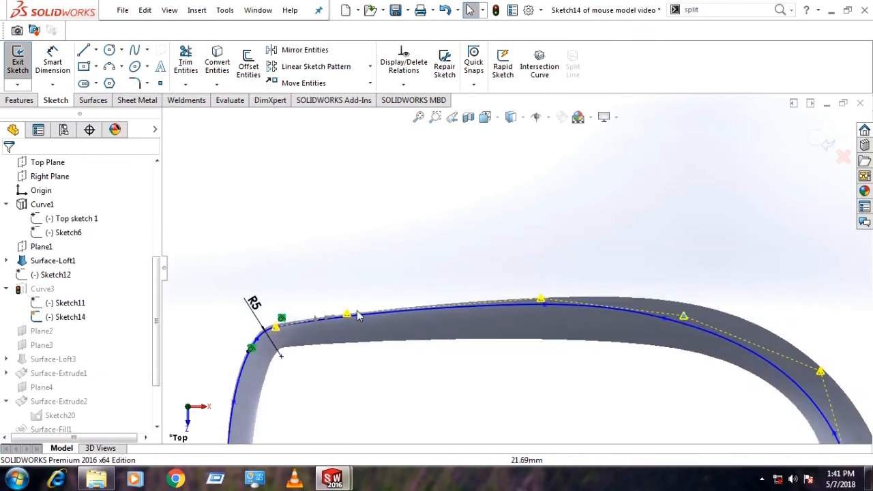
scroll(556, 315, down, 2)
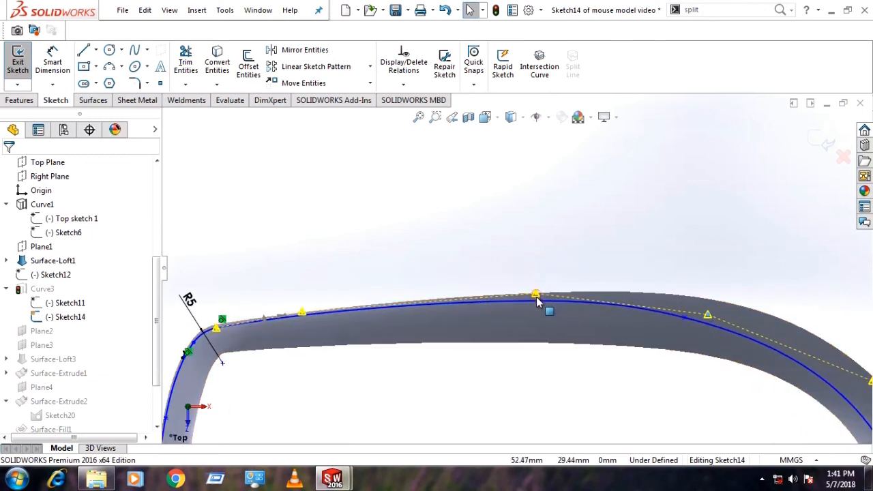
drag(303, 313, 306, 314)
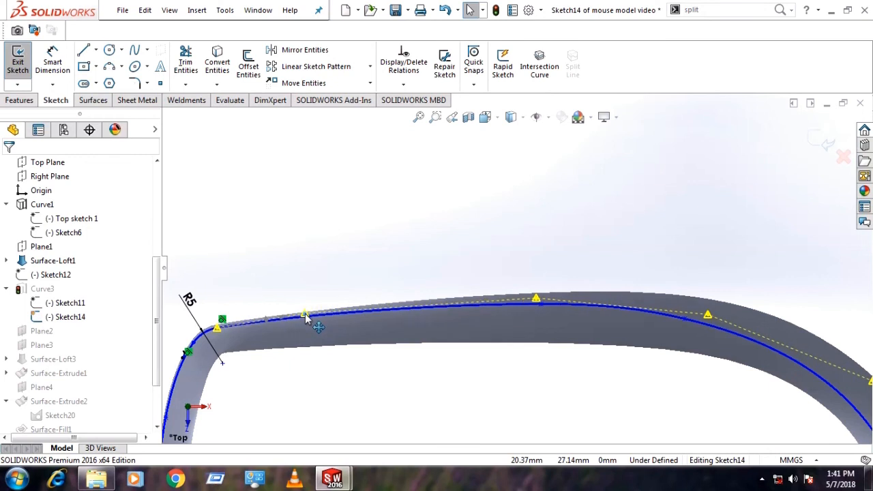
scroll(648, 357, up, 3)
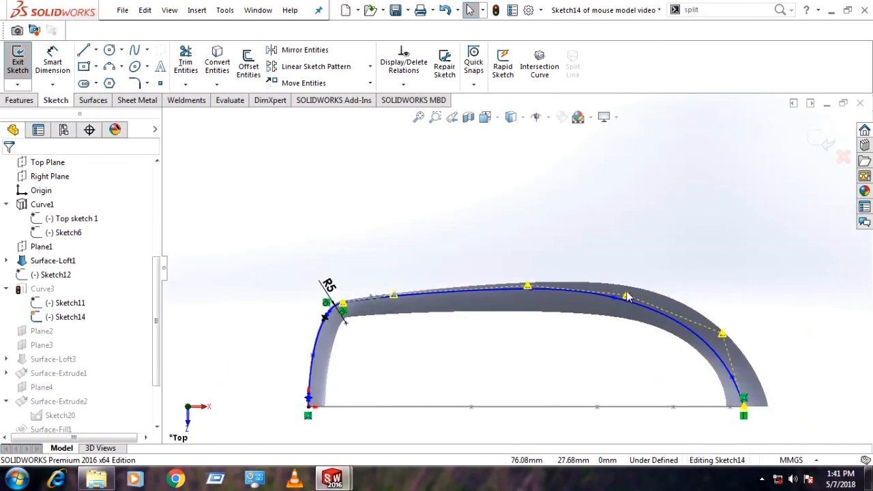
- Move the spline's control points at and just behind mid-length slightly inward and exit Sketch14
drag(626, 294, 626, 300)
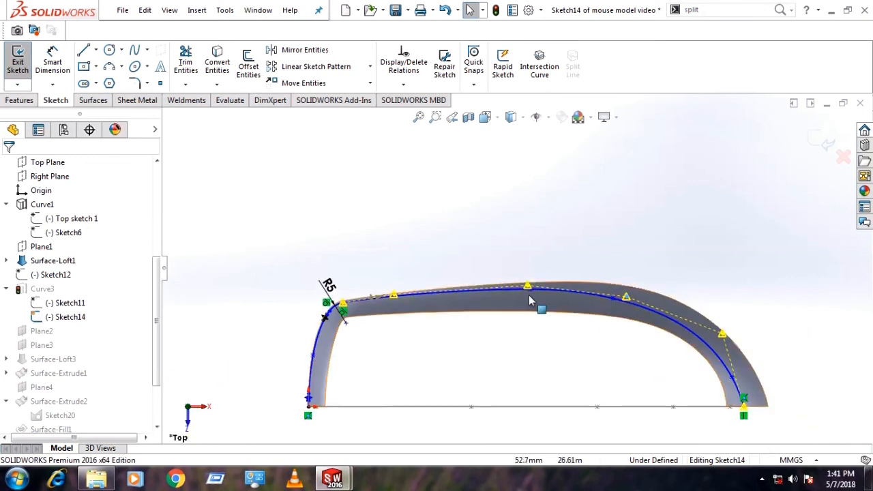
drag(527, 286, 530, 287)
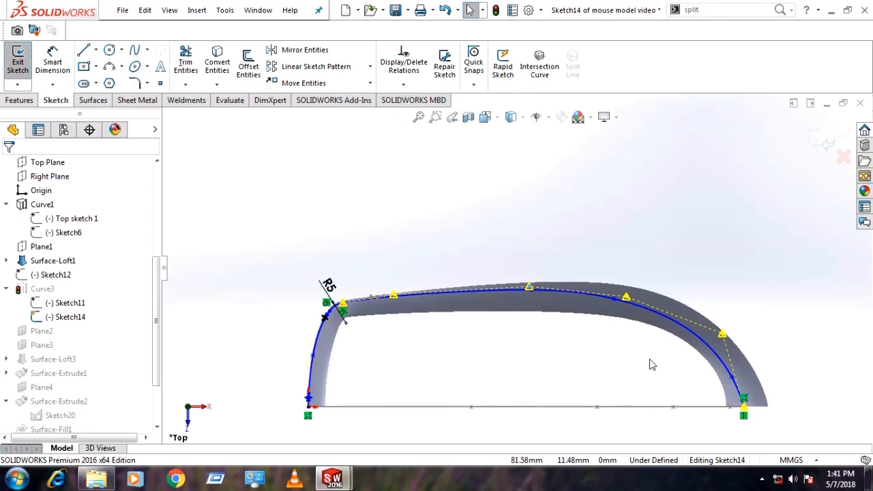
scroll(651, 362, up, 3)
scroll(626, 267, down, 1)
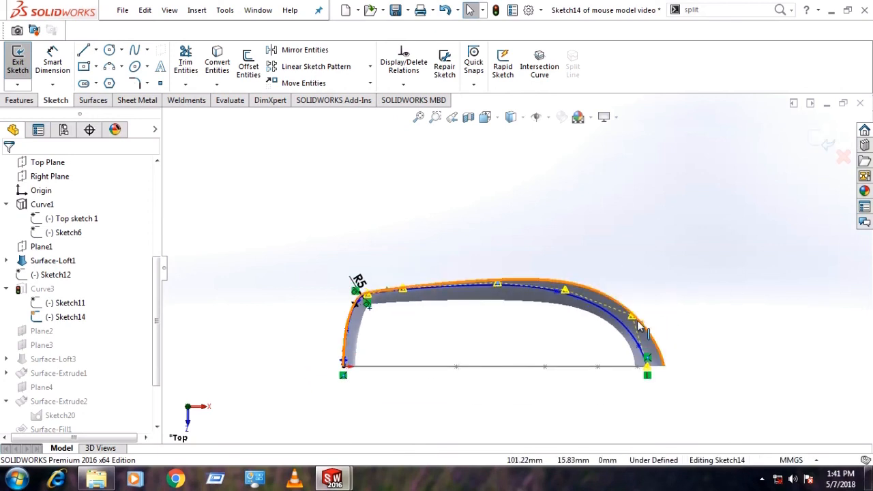
click(716, 266)
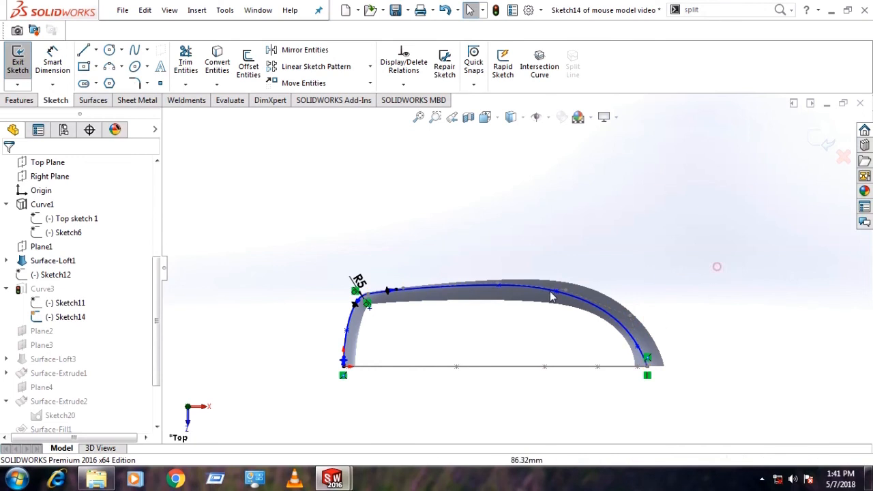
scroll(415, 274, down, 5)
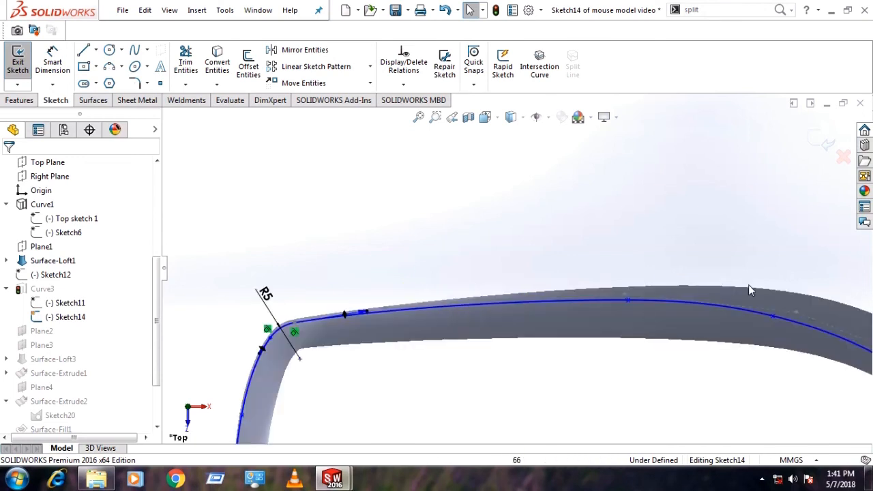
click(823, 141)
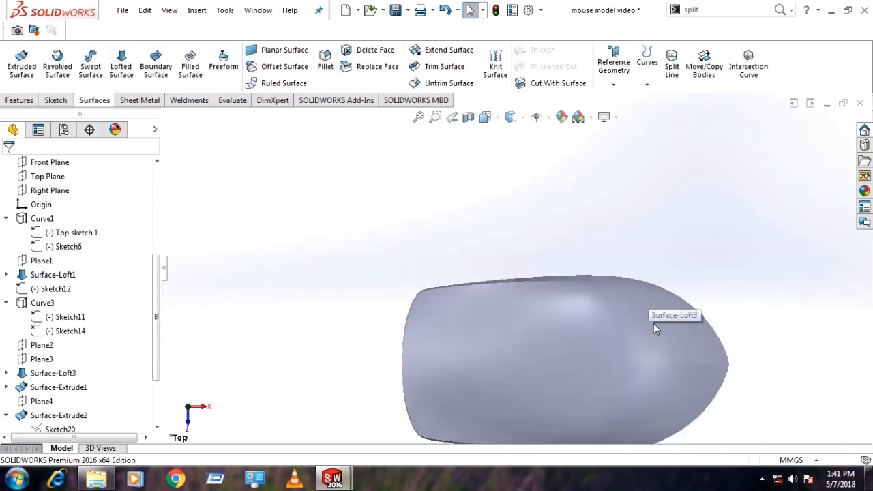
middle_drag(630, 244, 598, 197)
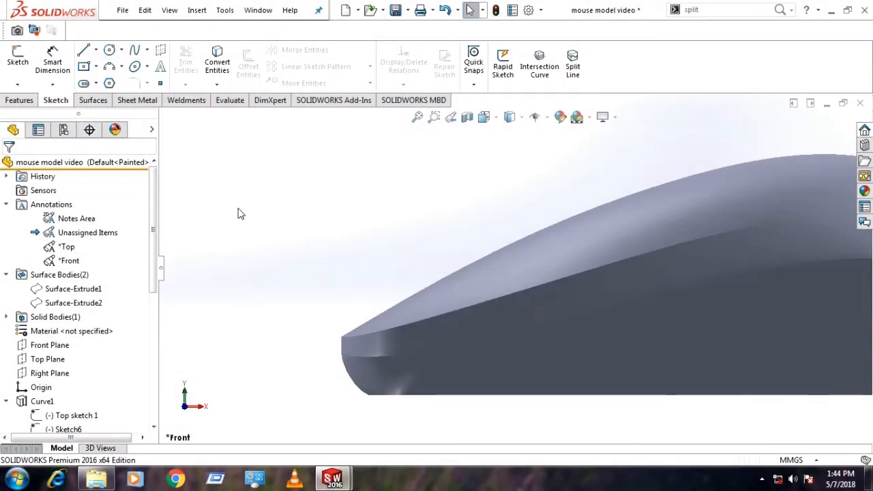
- Start a sketch on the Front Plane and convert the front centre edge of the top surface into it
click(17, 59)
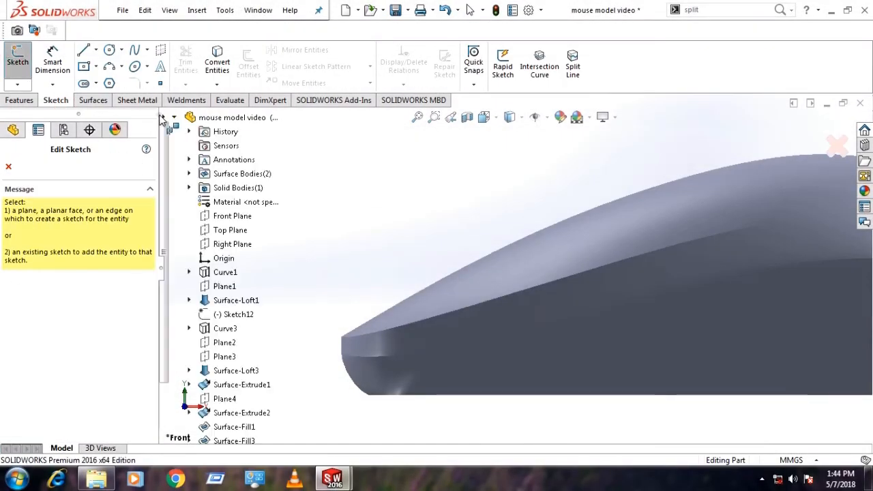
click(221, 218)
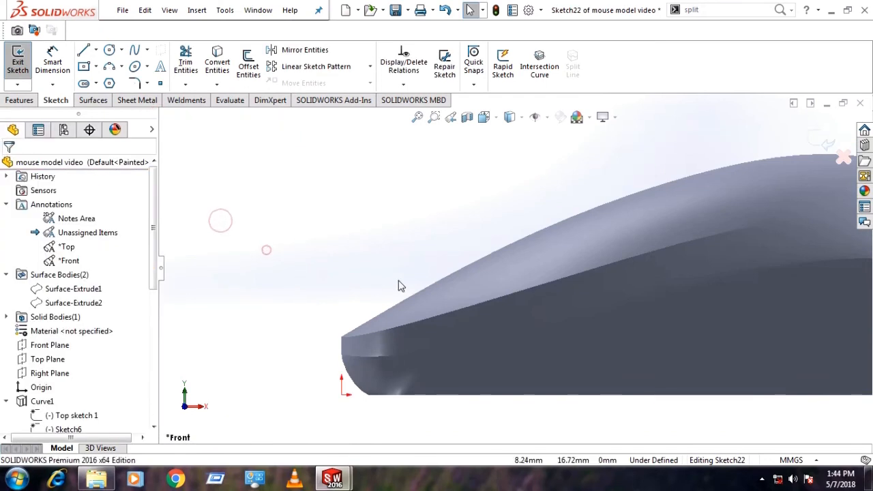
middle_drag(456, 284, 442, 269)
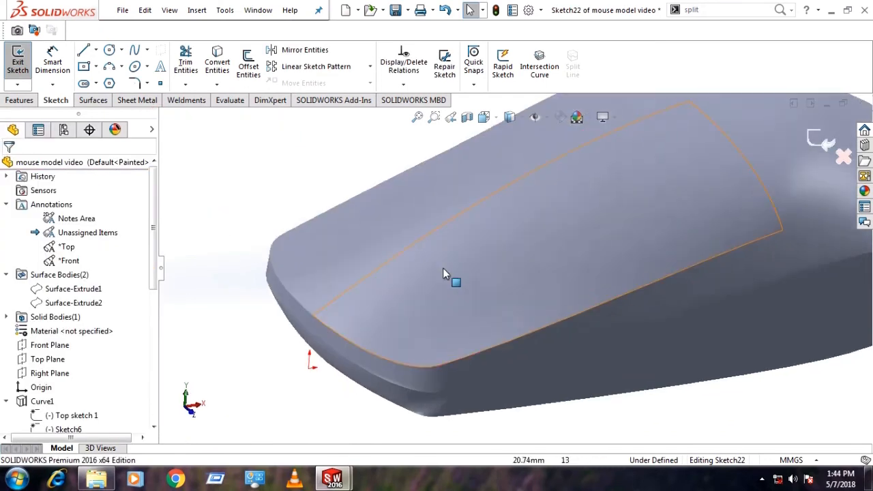
click(428, 238)
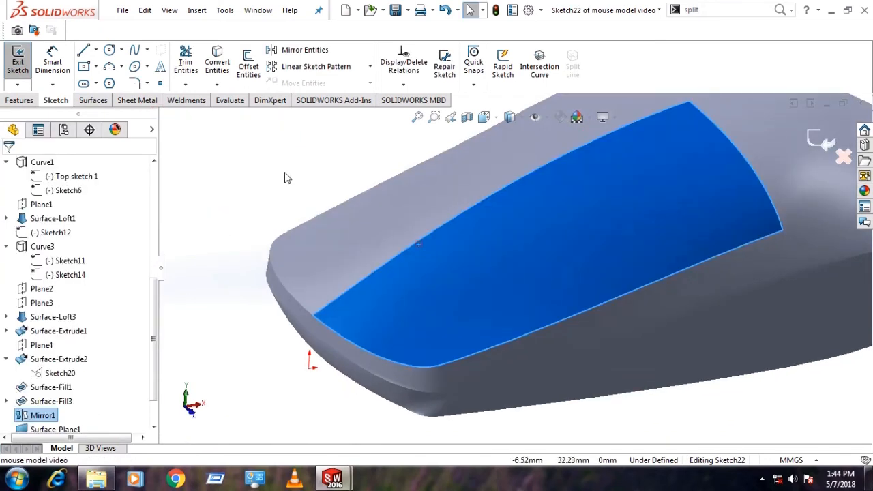
click(284, 171)
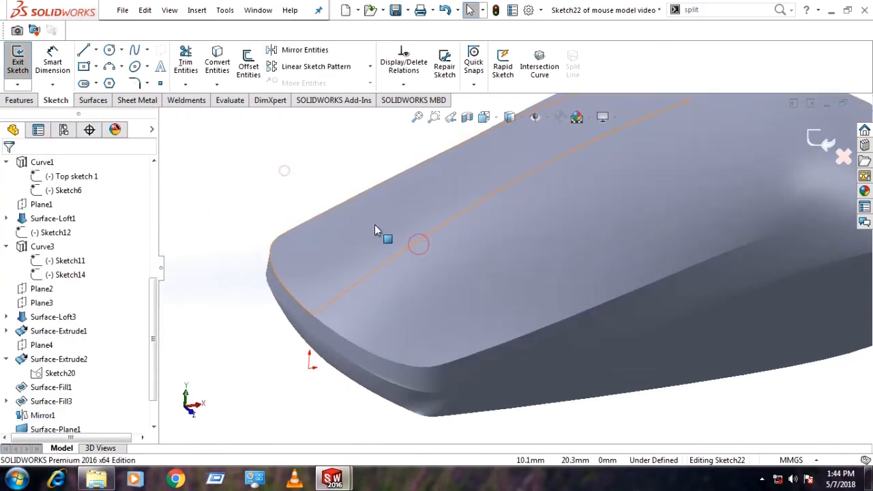
click(400, 253)
click(216, 62)
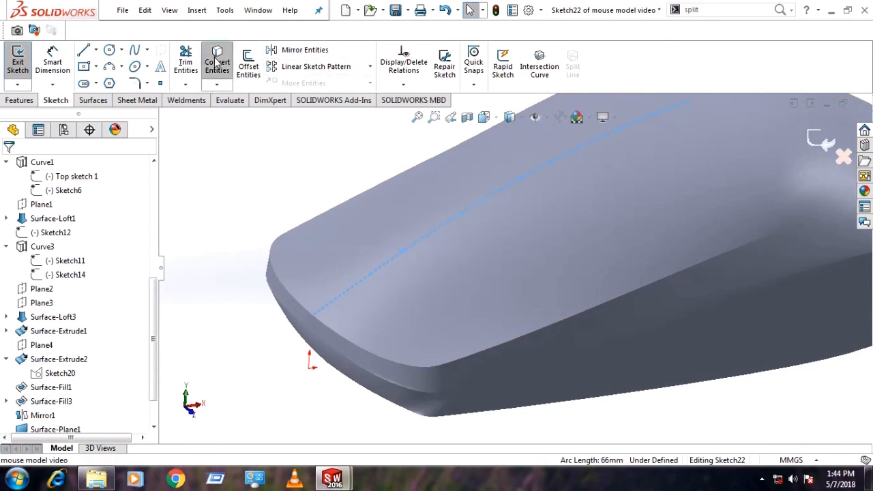
key(ctrl+1)
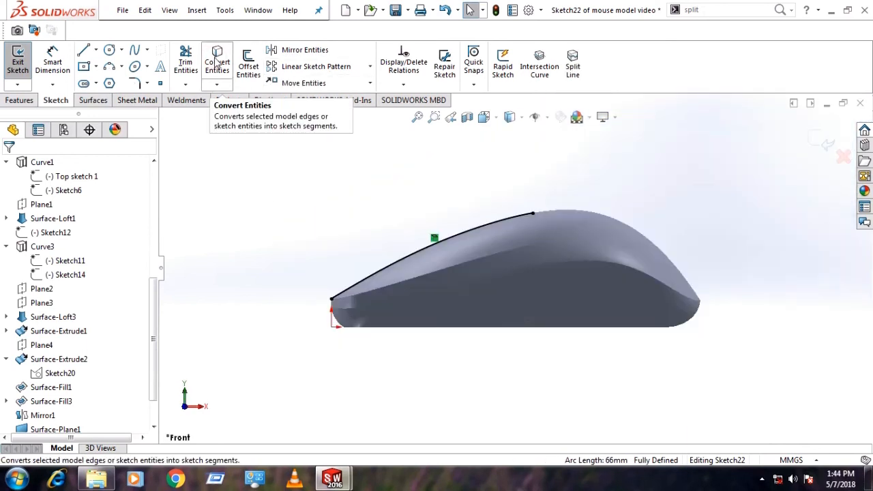
- Pull the converted curve's front endpoint back along the edge and dimension it 15 mm horizontally from the origin
scroll(379, 258, down, 3)
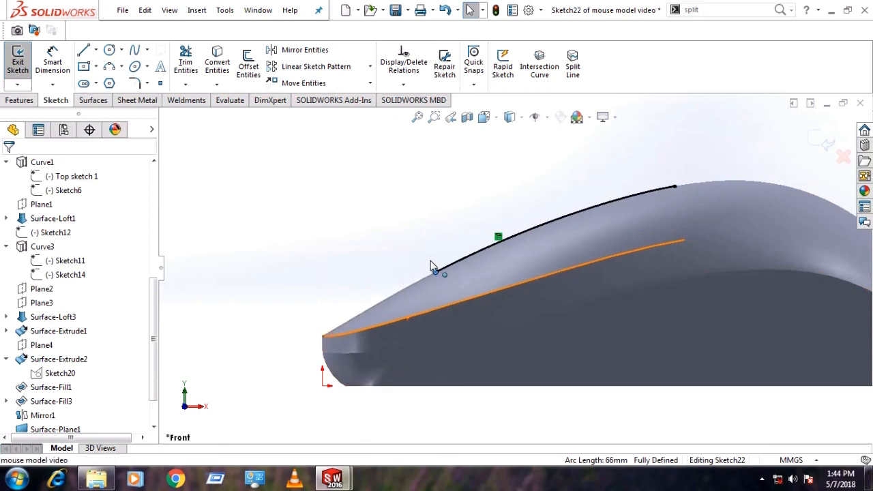
drag(449, 261, 329, 326)
click(287, 255)
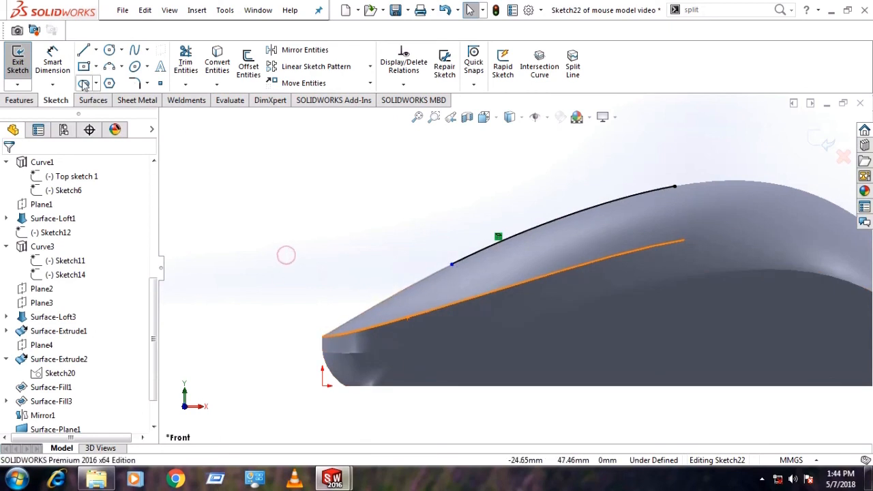
click(56, 67)
click(323, 384)
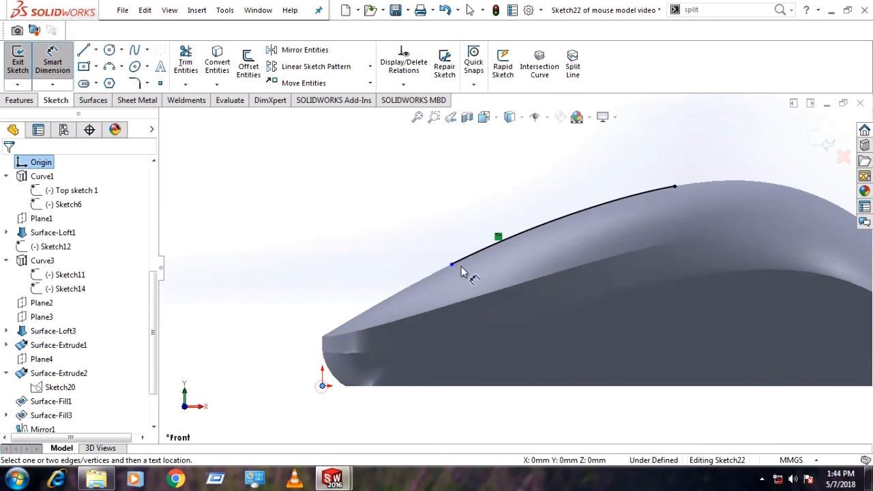
click(453, 267)
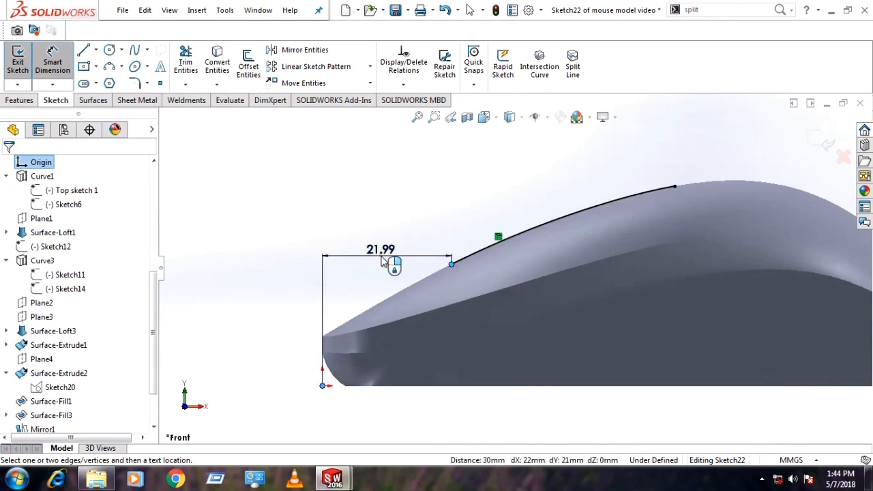
click(390, 267)
text(15)
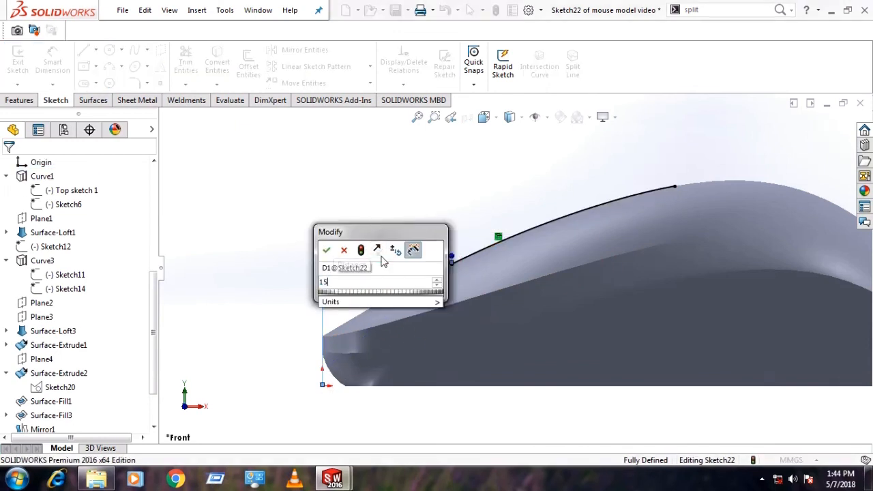
key(Return)
click(375, 211)
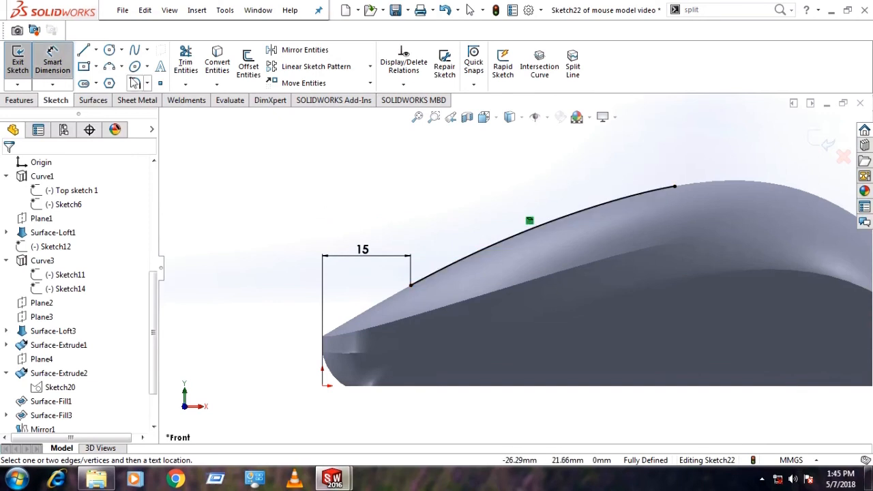
- Place a sketch point on the converted curve's front endpoint and delete the stray point above the curve
click(160, 83)
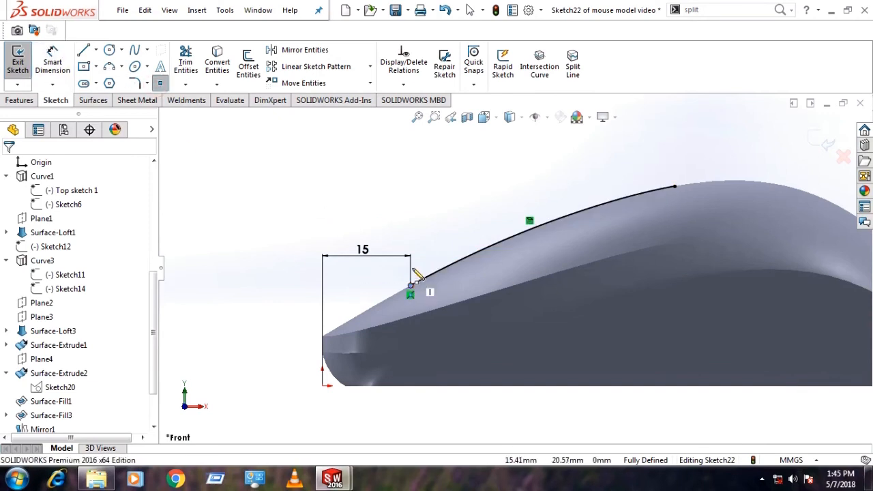
click(411, 285)
click(437, 220)
key(Escape)
click(437, 221)
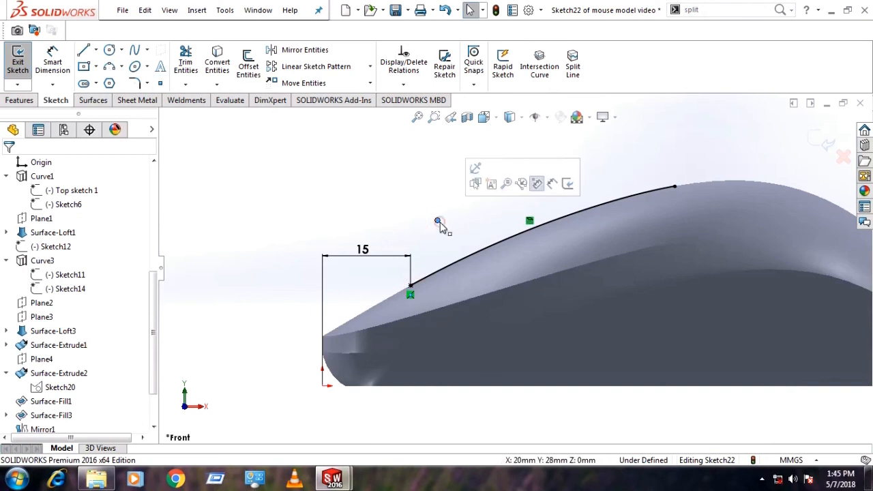
key(Delete)
click(334, 229)
- Delete the converted curve from the sketch and exit the sketch
click(508, 240)
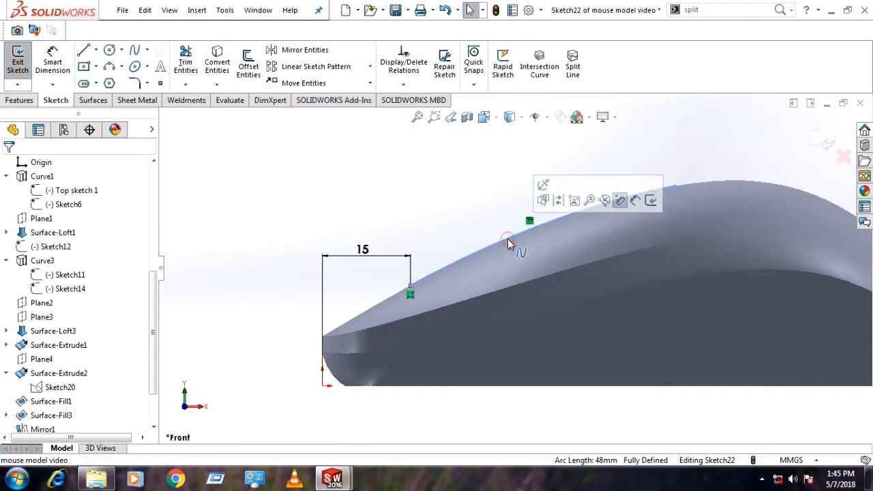
key(Delete)
click(371, 244)
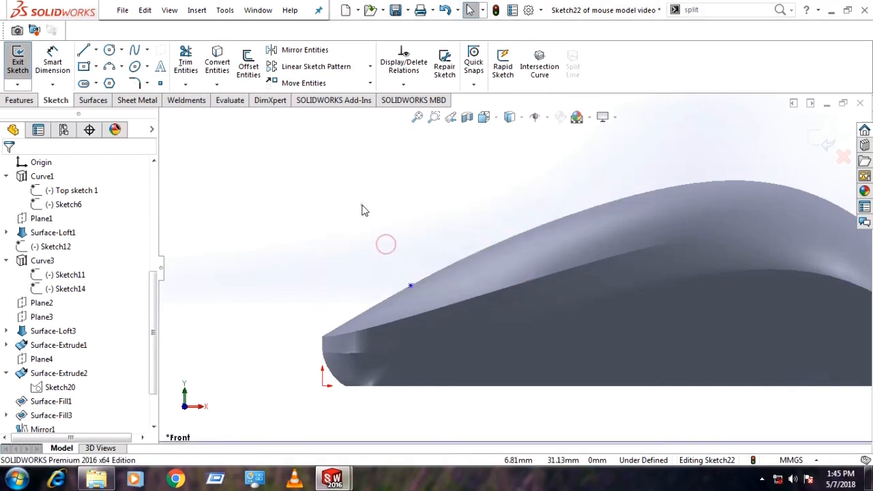
click(815, 140)
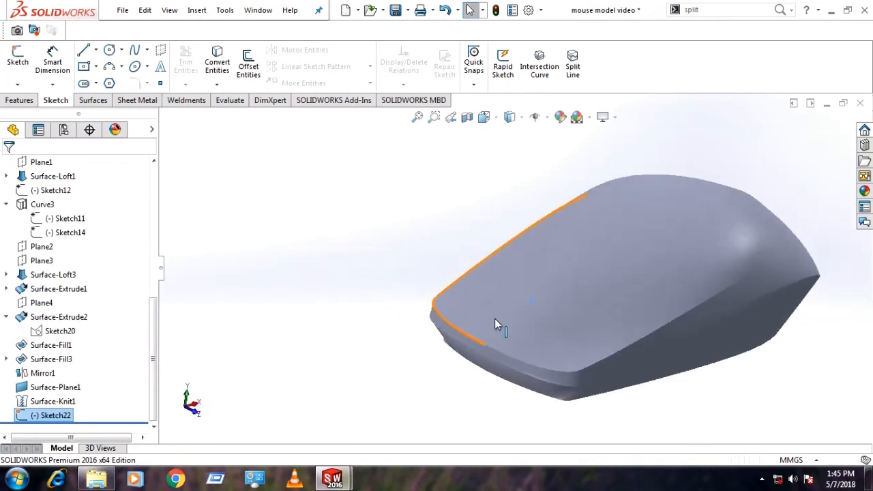
- Create a reference plane tangent to the top surface's side face, projecting the sketch point to its nearest location on the surface
click(23, 102)
click(515, 83)
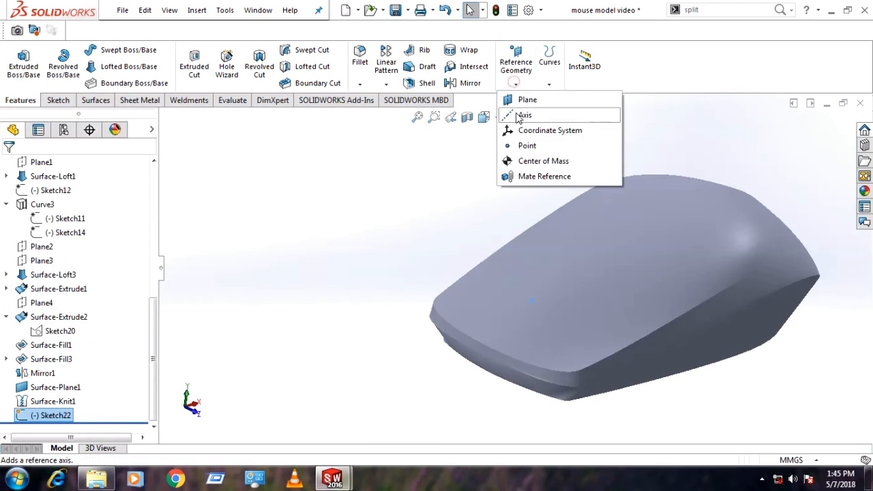
click(523, 100)
click(531, 305)
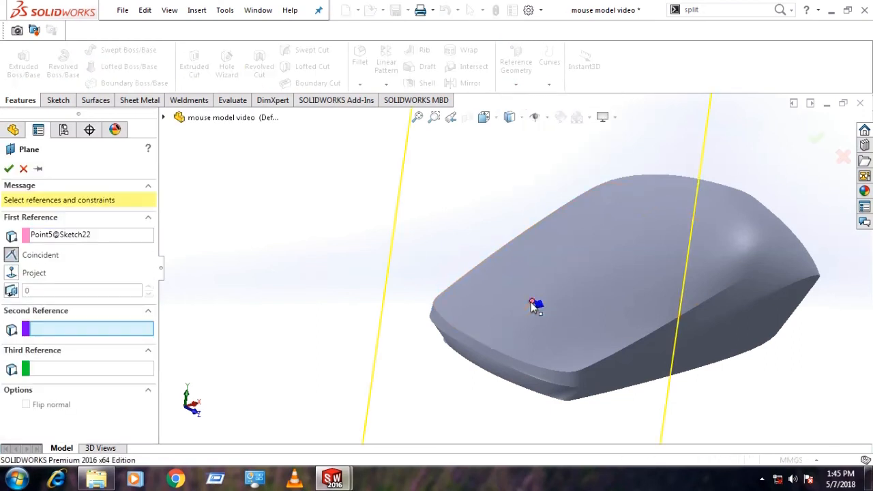
click(573, 321)
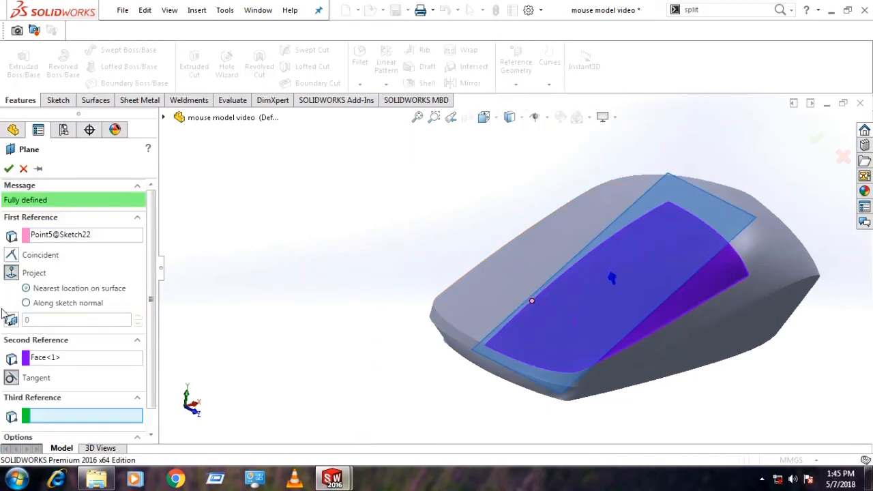
click(47, 305)
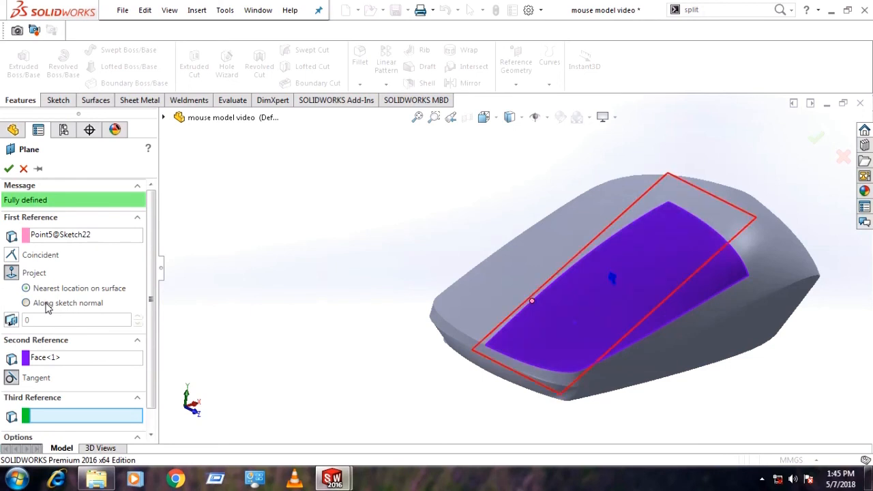
click(42, 298)
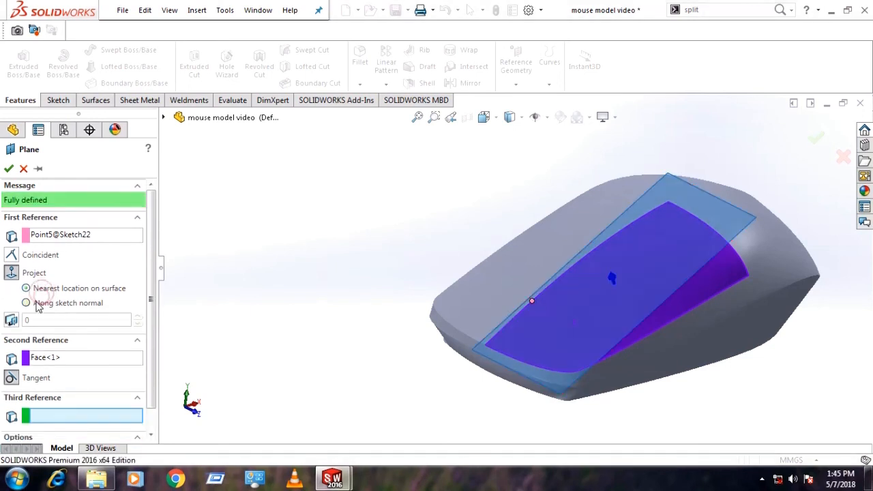
click(8, 169)
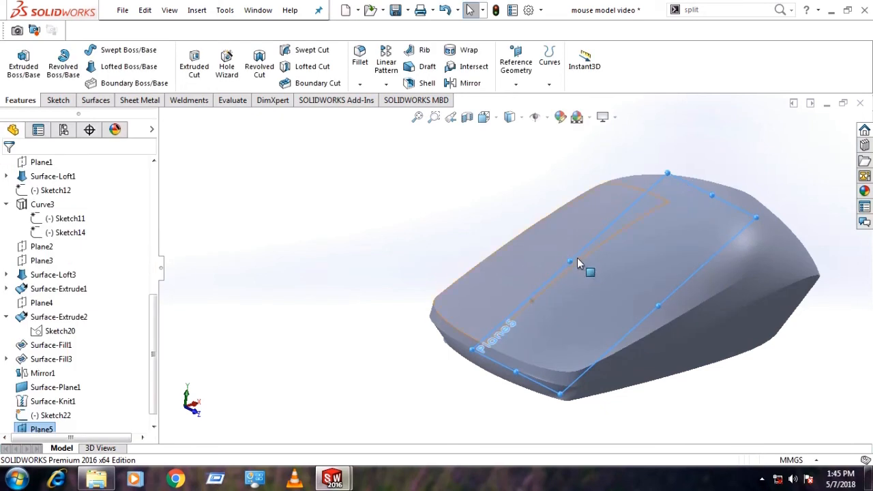
- Start a sketch on the new tangent plane and stretch the plane's outline across the full width of the body
click(578, 260)
click(621, 217)
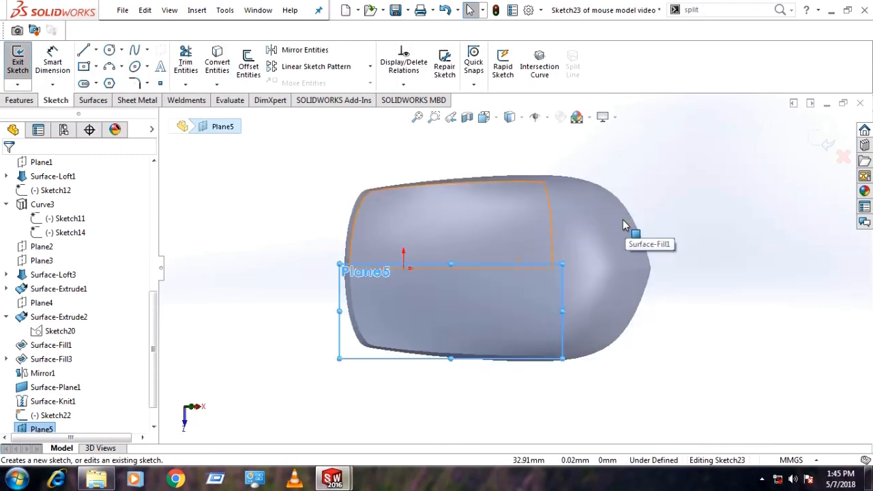
click(309, 193)
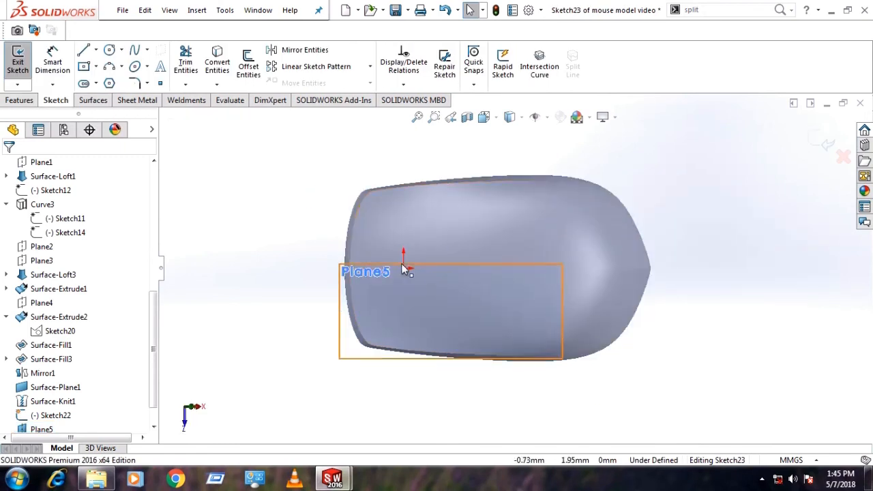
click(349, 266)
mouse_move(336, 264)
mouse_down()
mouse_move(347, 191)
mouse_move(329, 184)
mouse_up()
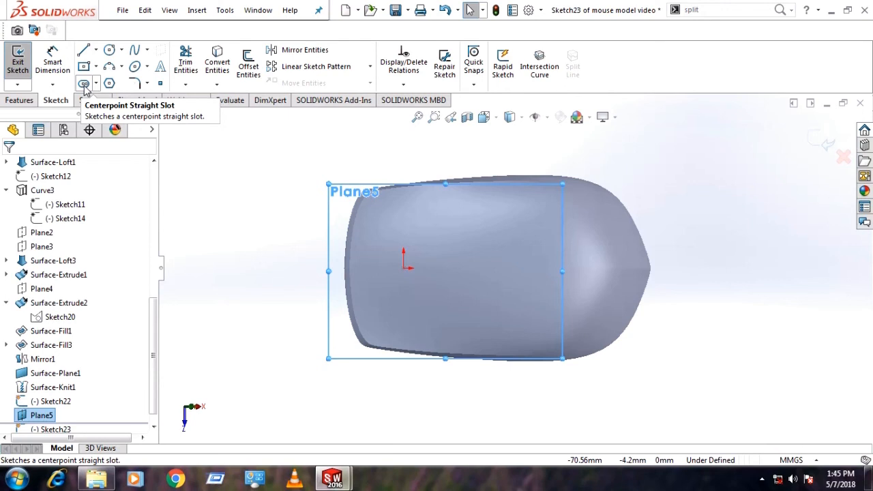
- Draw a short vertical centerline upward from the origin
click(84, 49)
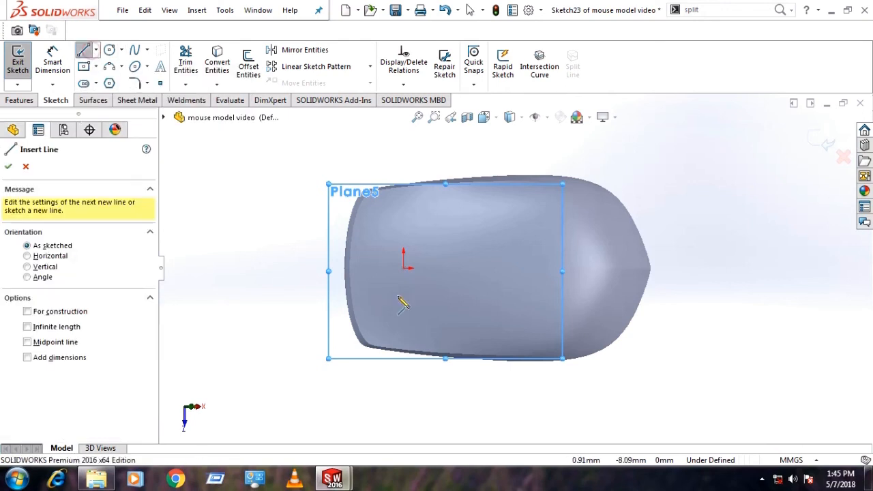
scroll(388, 261, down, 2)
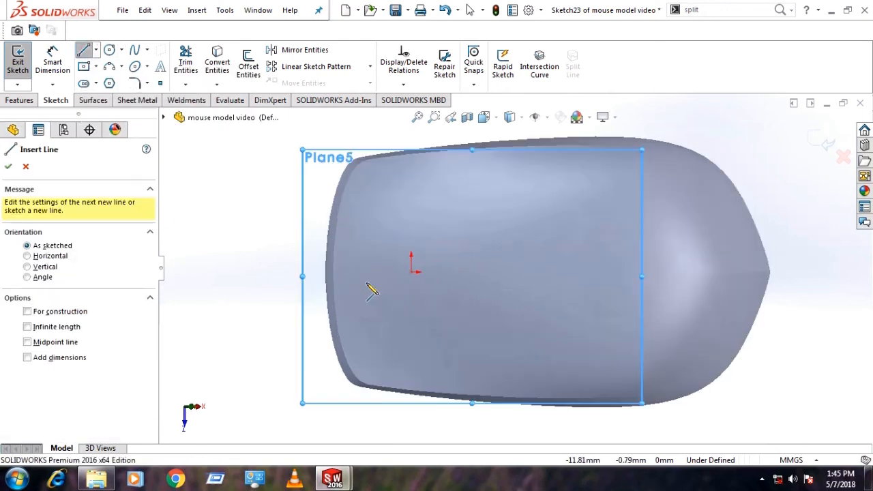
click(96, 50)
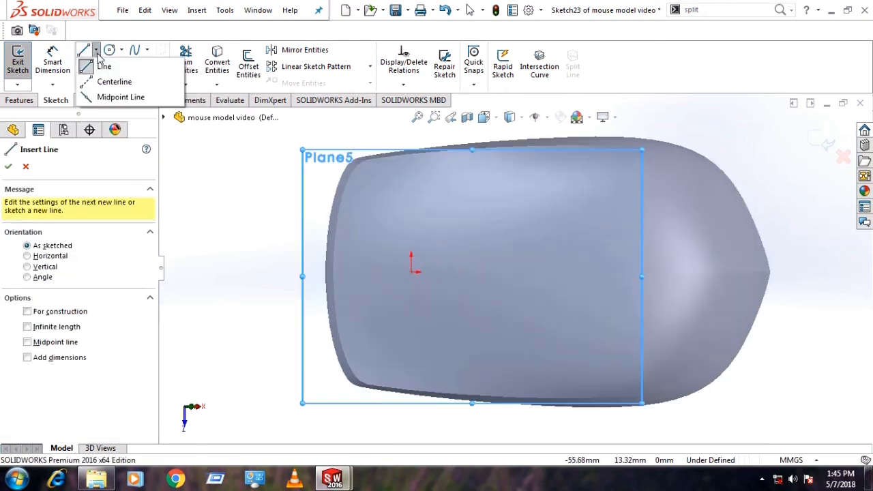
click(113, 82)
click(410, 271)
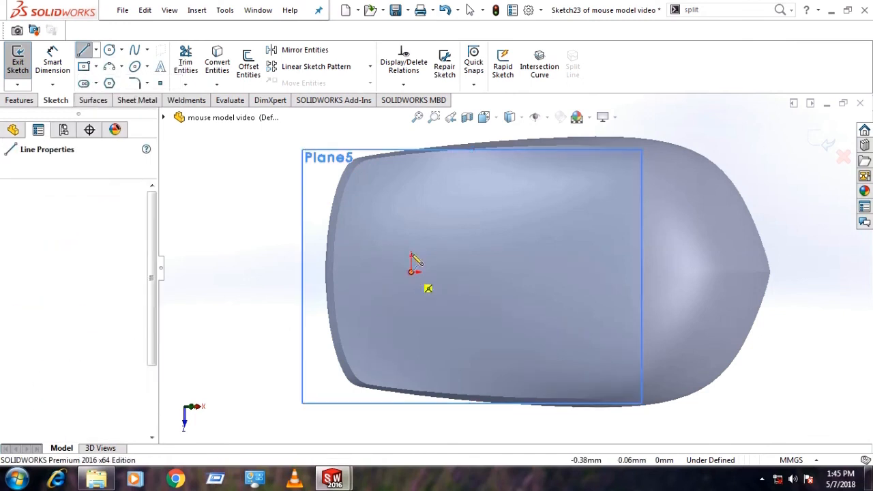
click(411, 227)
key(Escape)
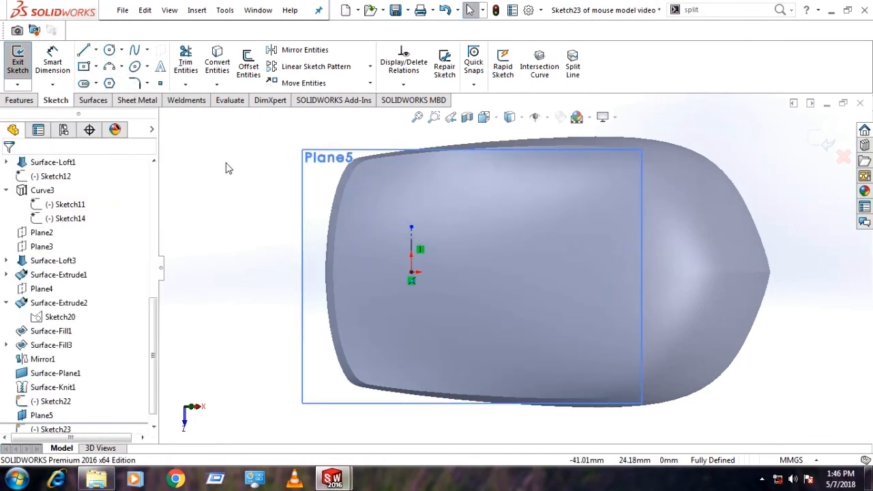
- Sketch a half-slot profile from the origin: about 5 mm up, 10.4 mm forward, a tangent arc of about 3.7 mm radius, and a line back
click(84, 53)
click(411, 272)
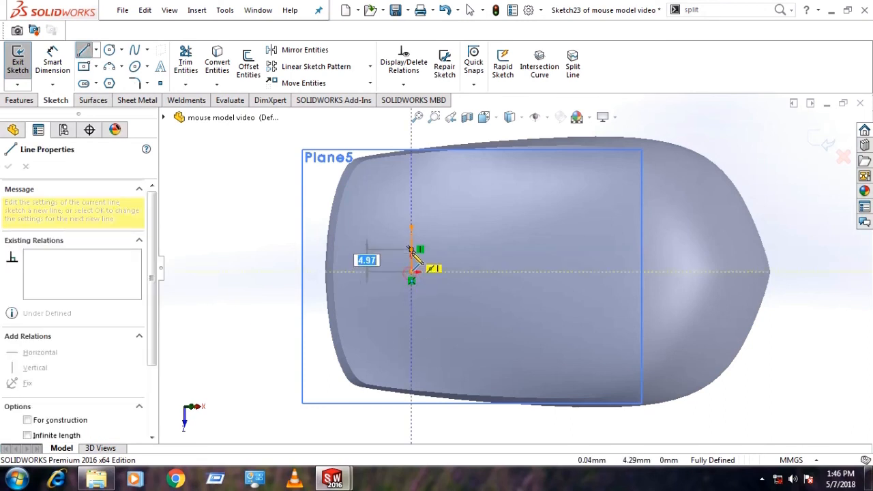
click(411, 249)
click(364, 250)
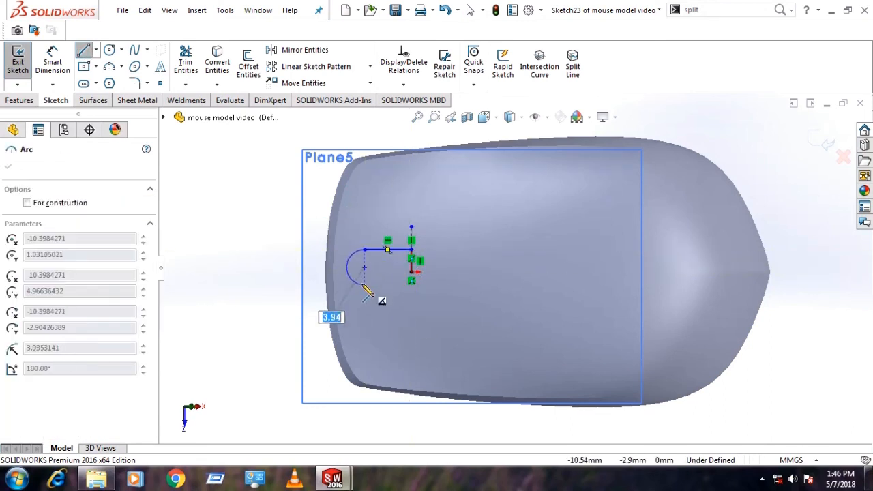
click(366, 282)
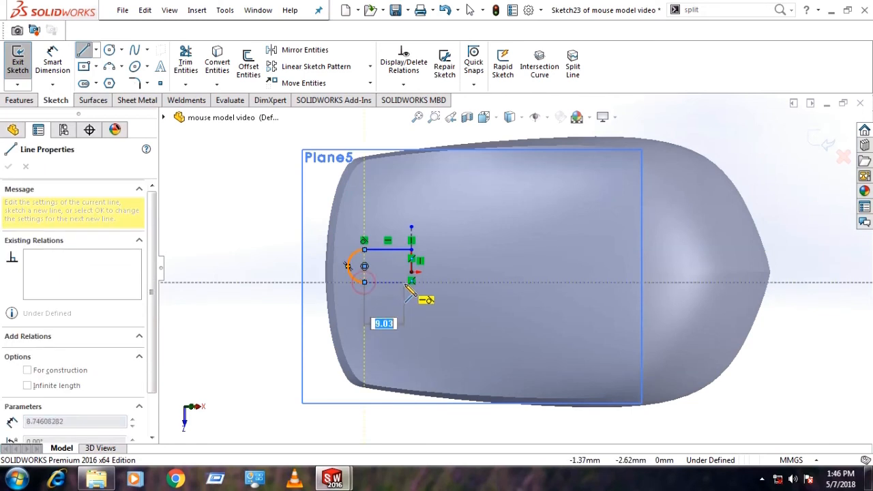
scroll(412, 285, down, 4)
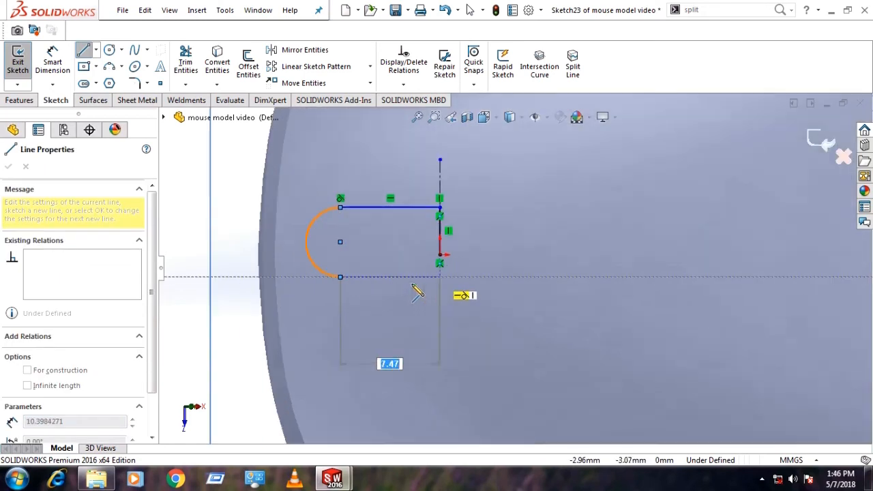
click(440, 277)
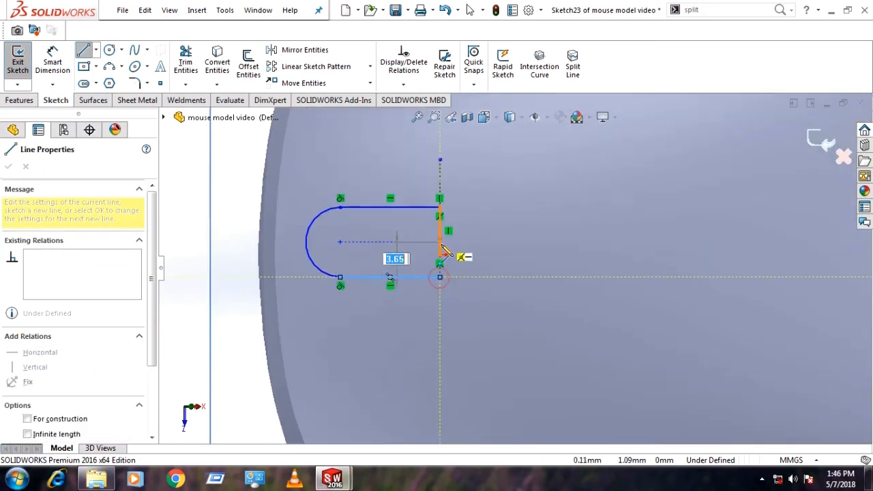
key(Escape)
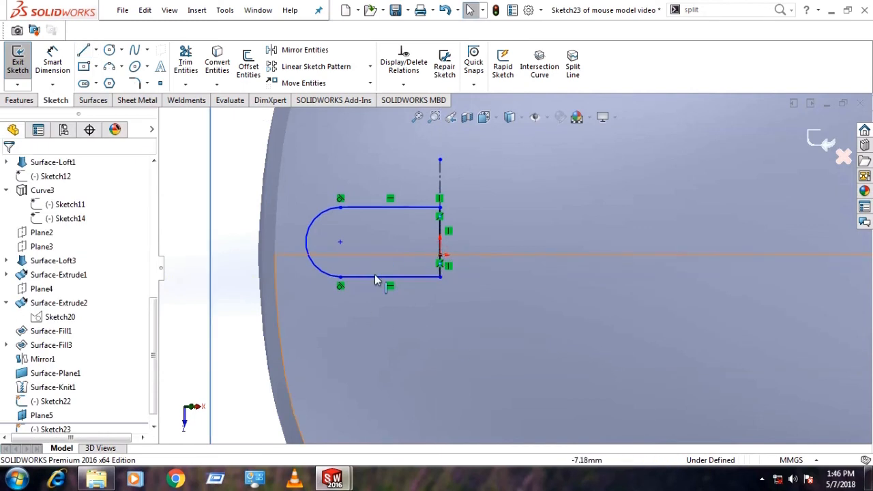
- Draw a centerline about 22 mm long from the origin toward the rear of the body
scroll(392, 300, up, 4)
click(96, 50)
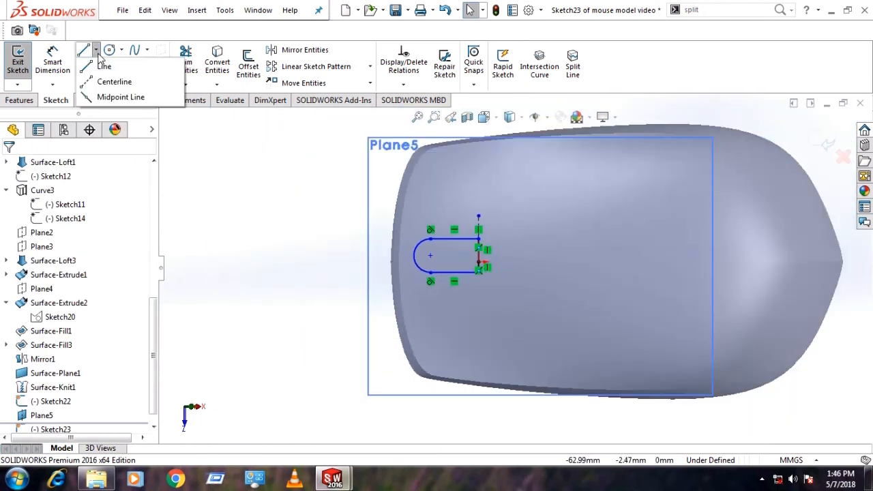
click(116, 77)
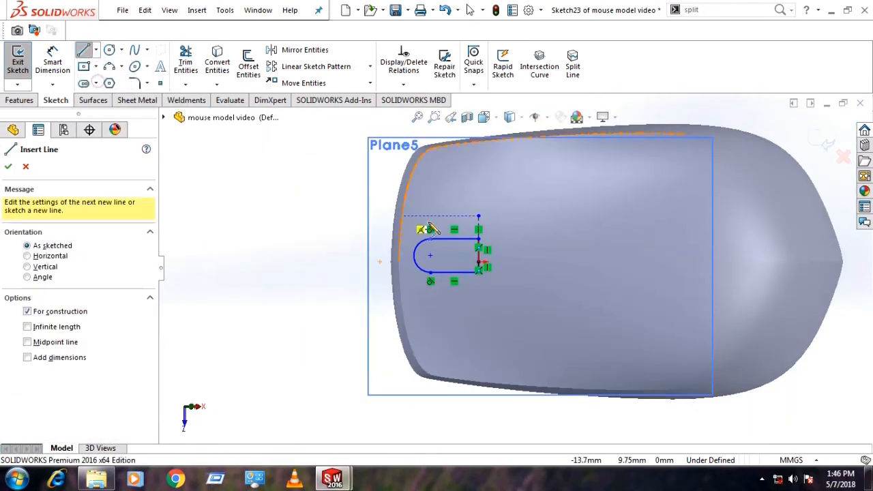
click(479, 263)
click(580, 262)
key(Escape)
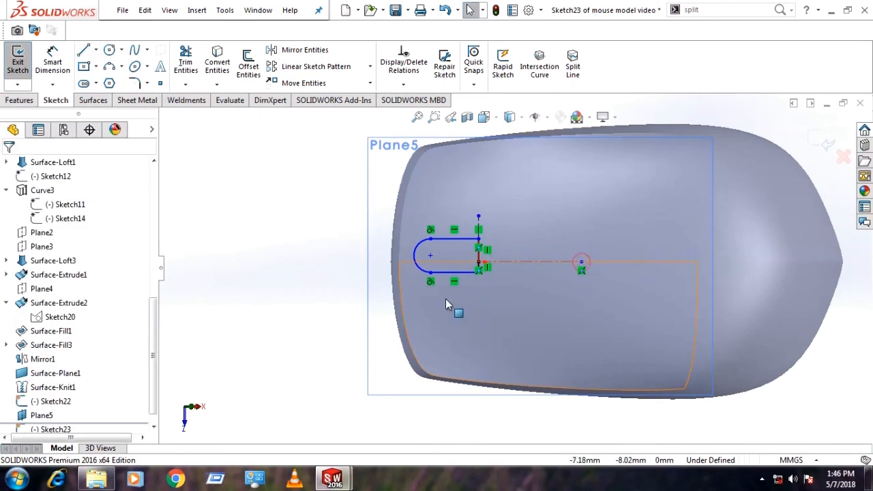
- Make the arc's centre point coincident with the centre edge of the top surface
scroll(447, 305, up, 1)
mouse_move(349, 267)
middle_down()
mouse_move(373, 277)
mouse_move(600, 290)
middle_up()
scroll(541, 306, down, 4)
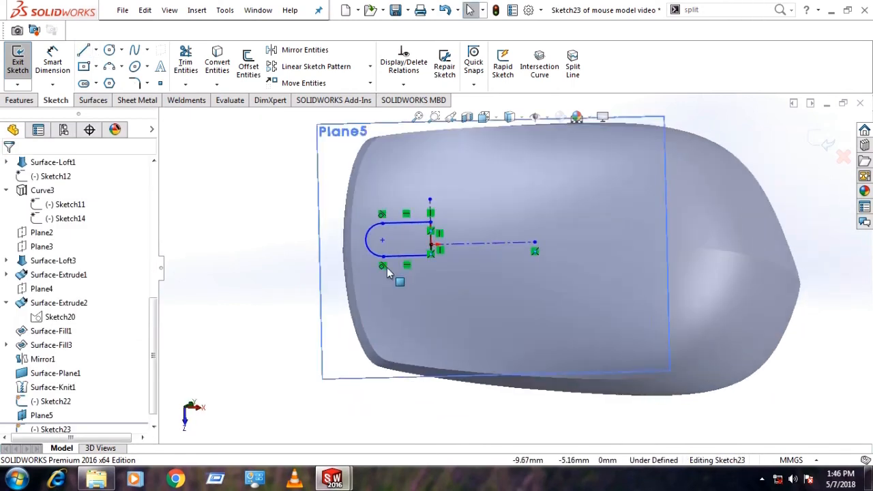
click(383, 240)
middle_drag(397, 251, 407, 266)
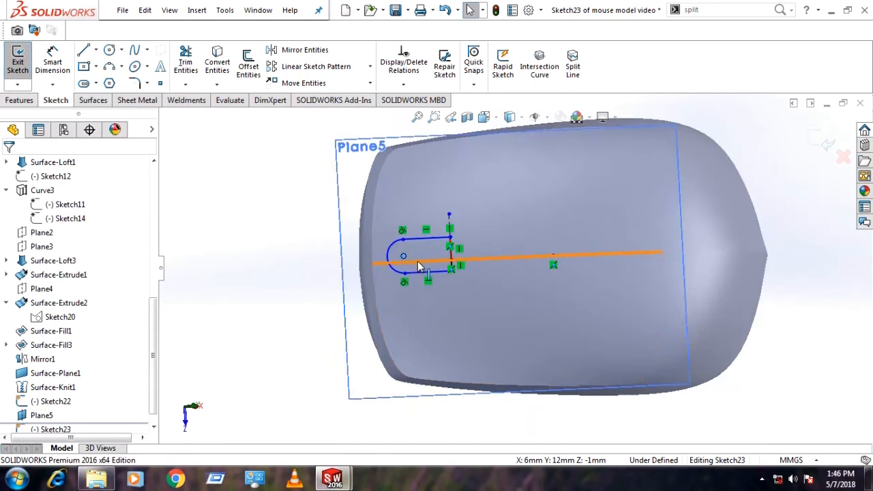
scroll(420, 266, down, 3)
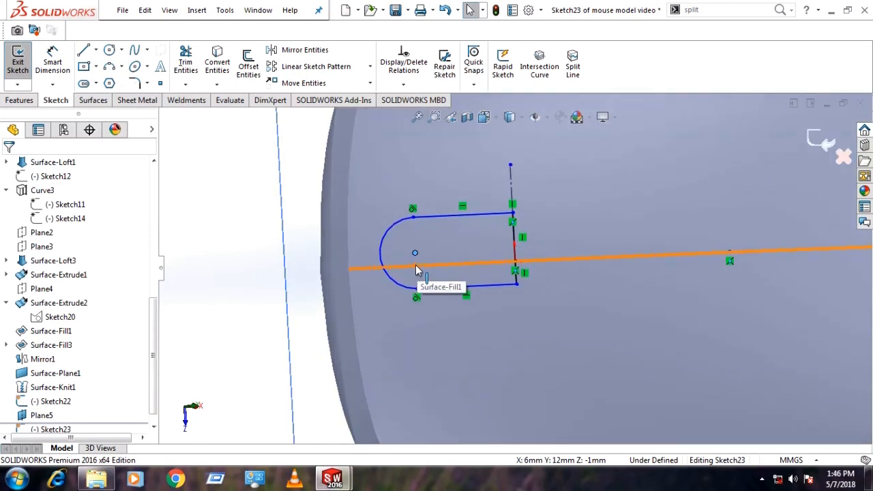
ctrl+click(416, 268)
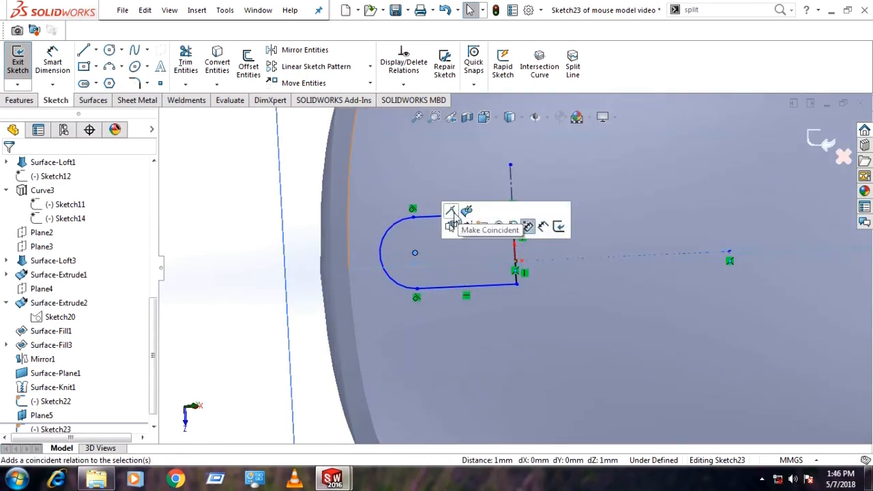
click(452, 215)
click(247, 278)
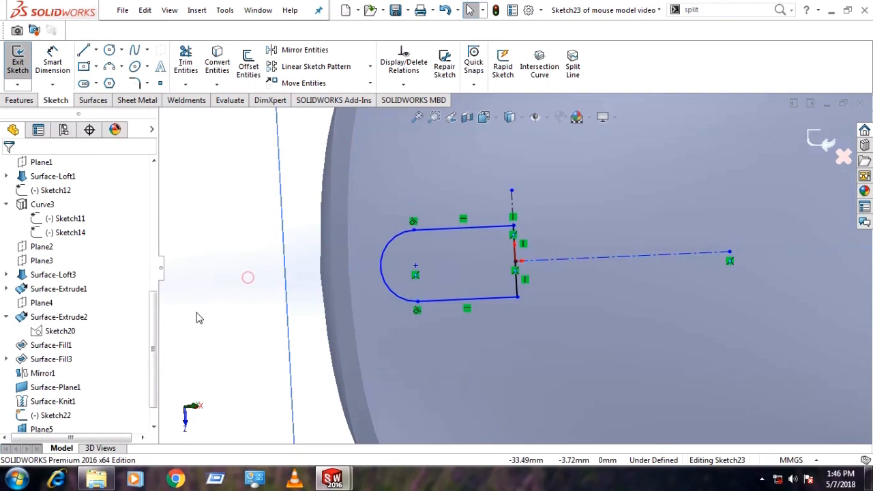
- Delete the rearward centerline and draw a horizontal one about 27 mm long from the arc's centre past the front of the body
key(z)
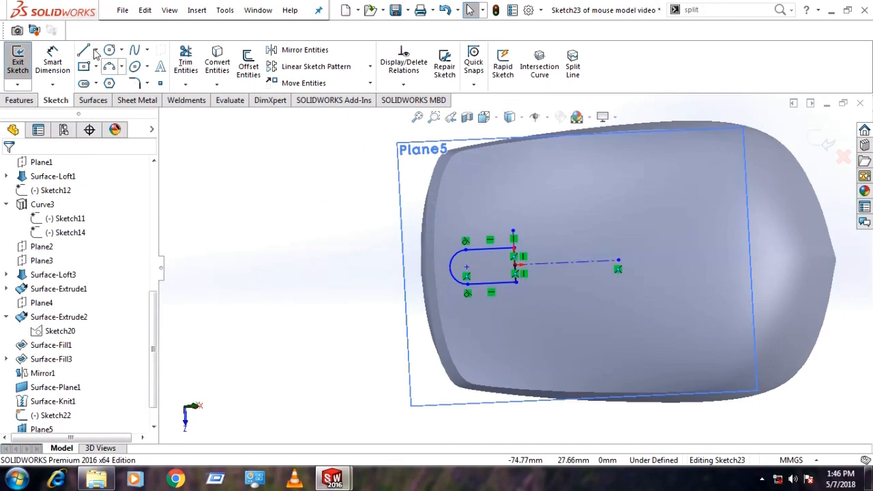
click(544, 267)
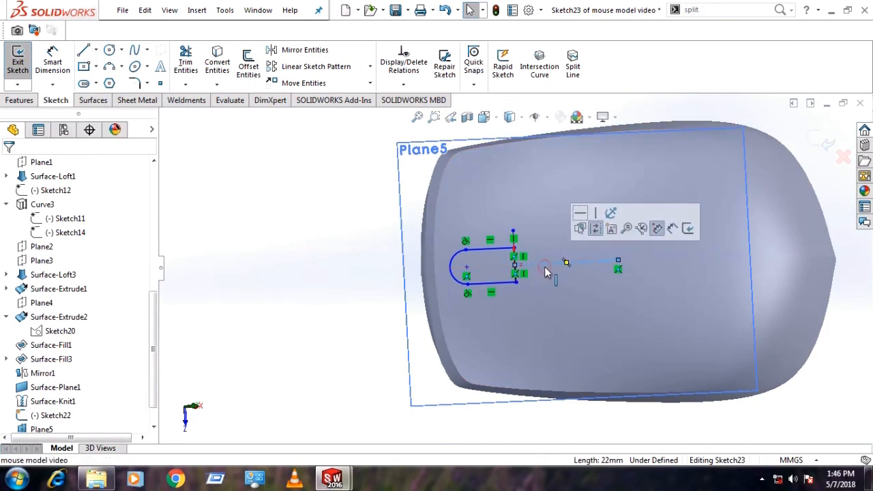
click(96, 50)
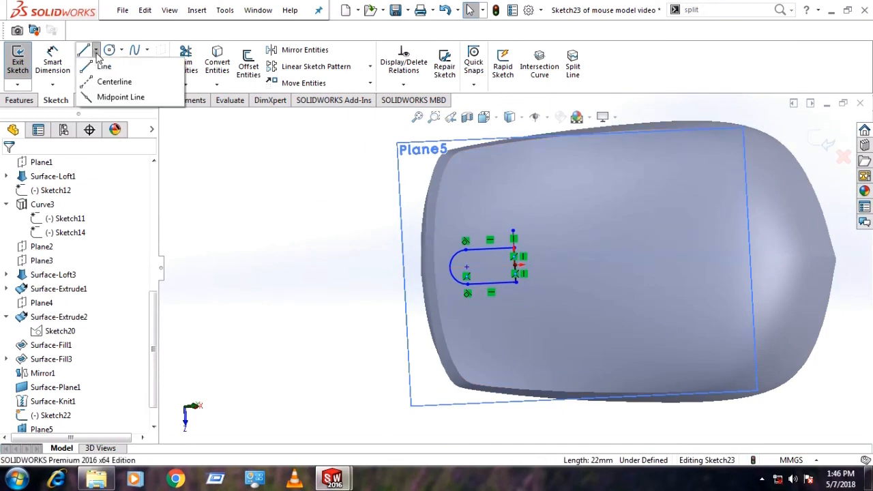
click(113, 80)
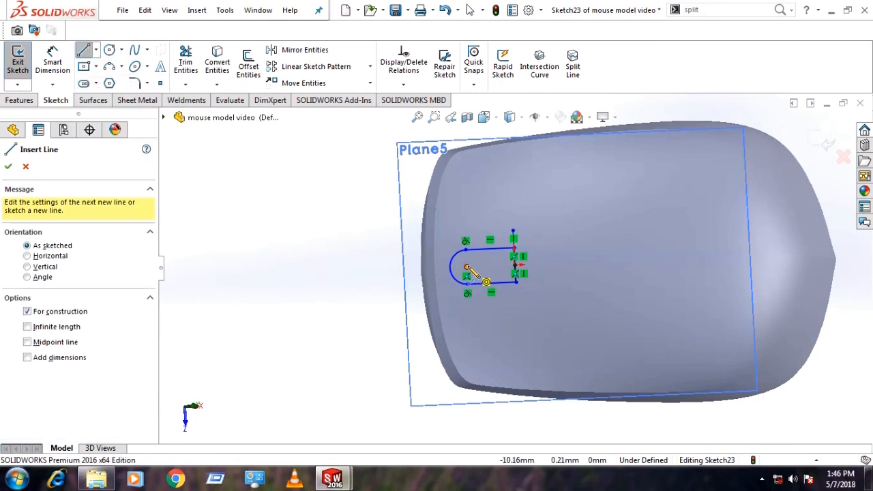
click(466, 268)
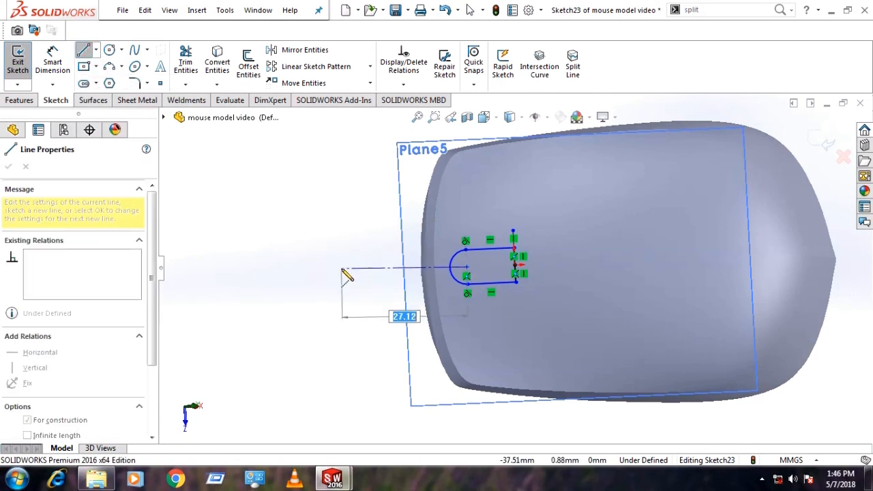
click(341, 272)
key(Escape)
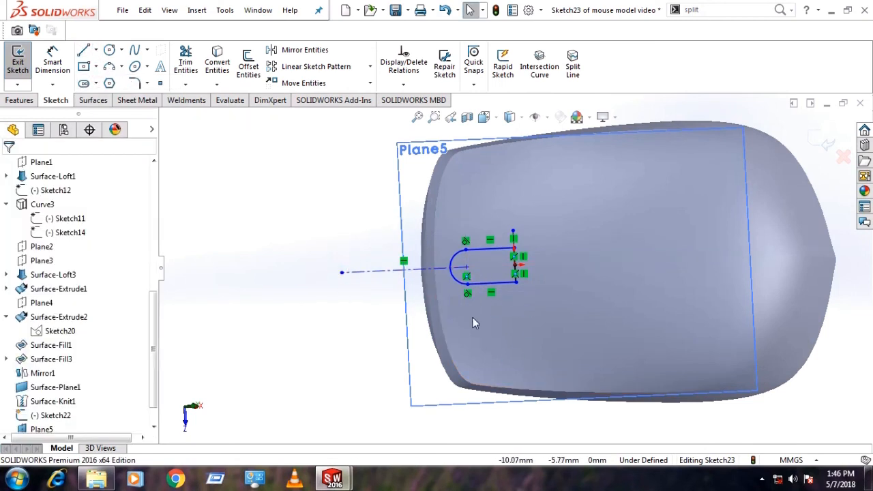
- Draw a vertical centerline about 14 mm long from the arc's lower end up through its upper end and beyond
click(96, 51)
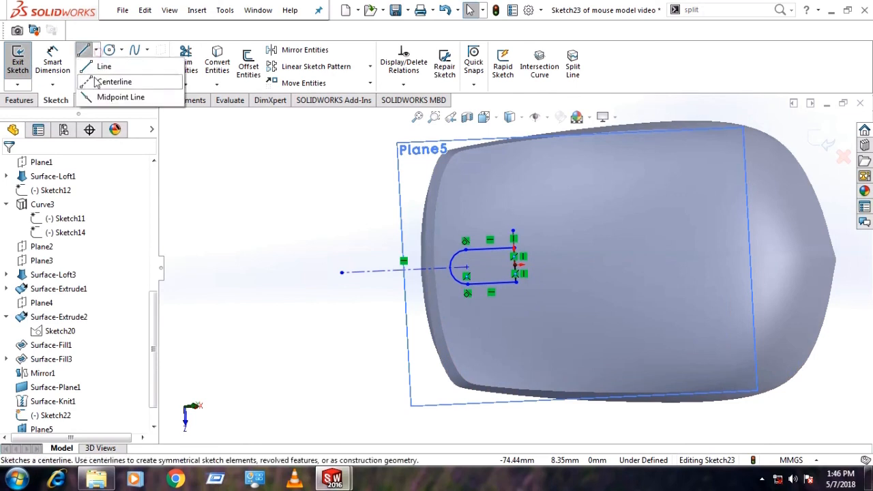
click(115, 80)
click(467, 294)
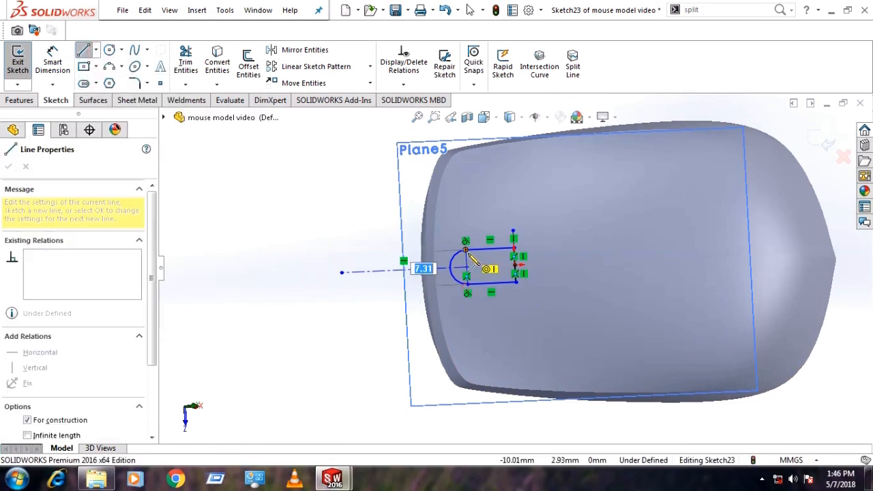
click(467, 221)
key(Escape)
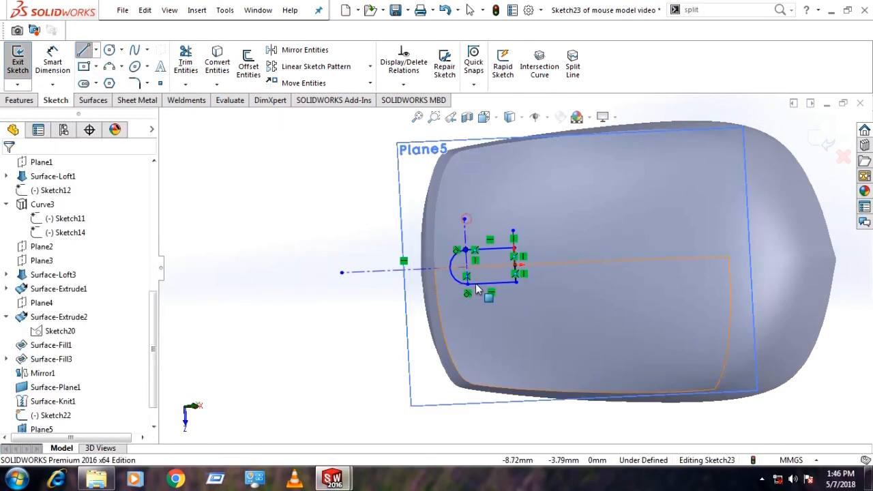
- Make the vertical centerline through the arc's ends perpendicular to the horizontal centerline
scroll(473, 269, down, 3)
click(473, 252)
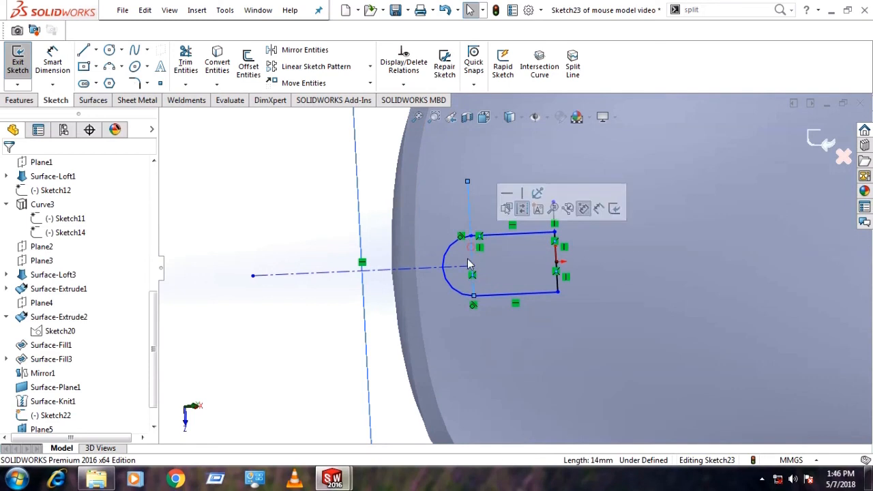
ctrl+click(469, 268)
click(545, 216)
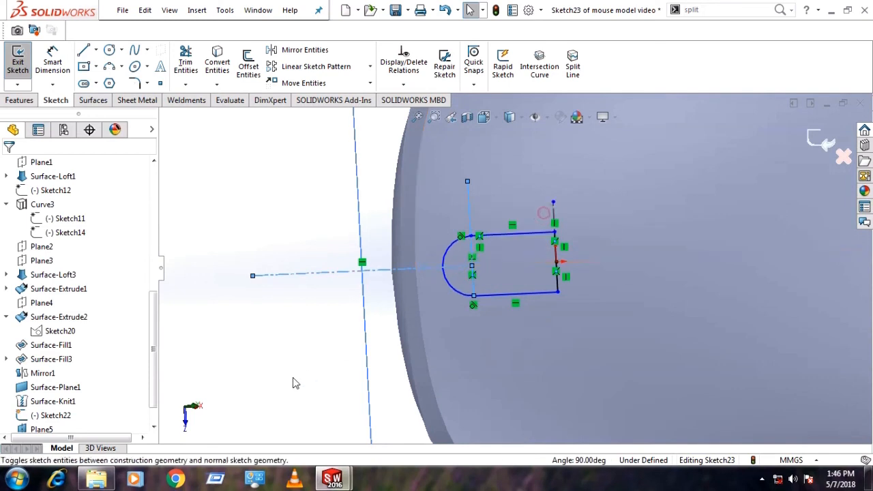
click(286, 375)
scroll(488, 277, down, 3)
scroll(204, 407, up, 3)
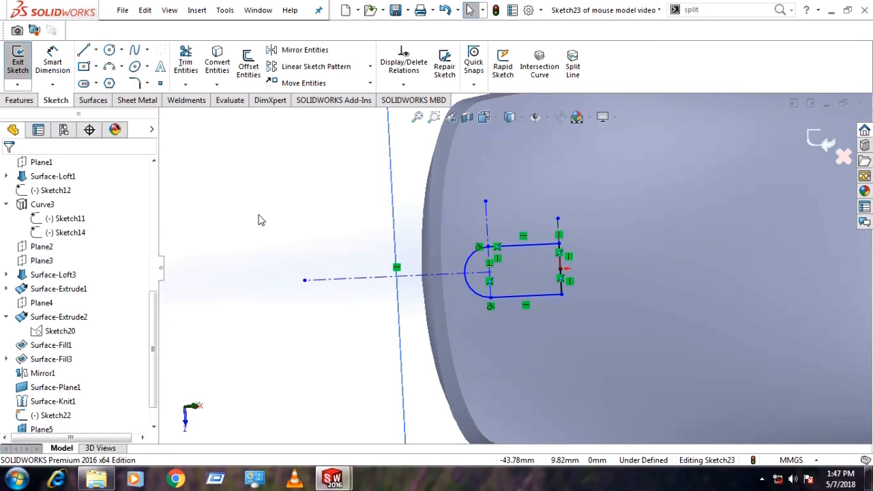
- Add a 25 mm lengthwise dimension from the arc's front point toward the rear of the body
click(59, 74)
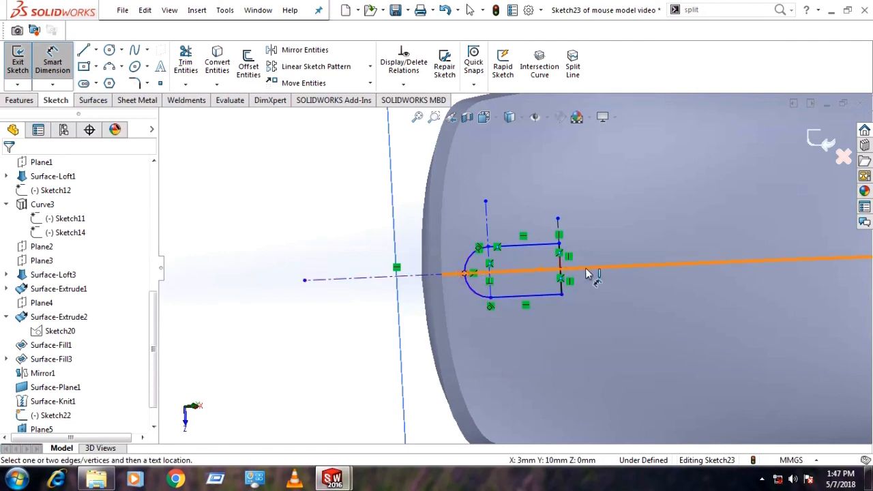
click(559, 232)
click(616, 161)
text(2)
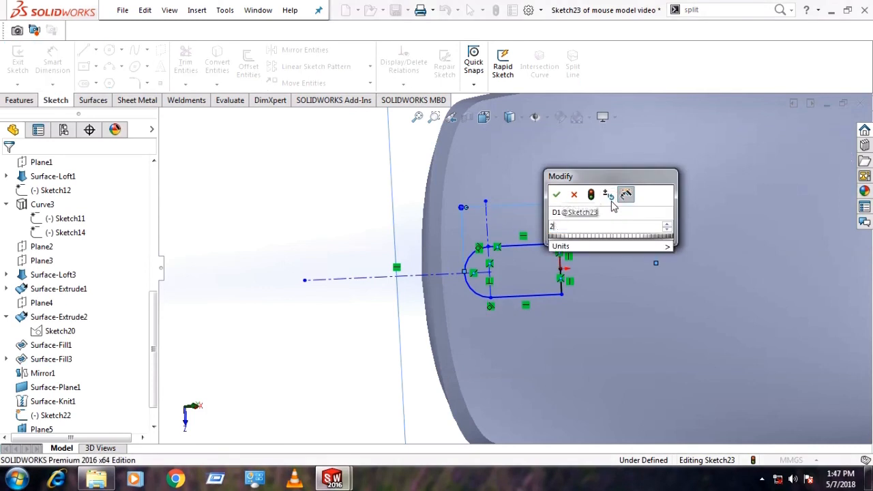
text(5)
key(Return)
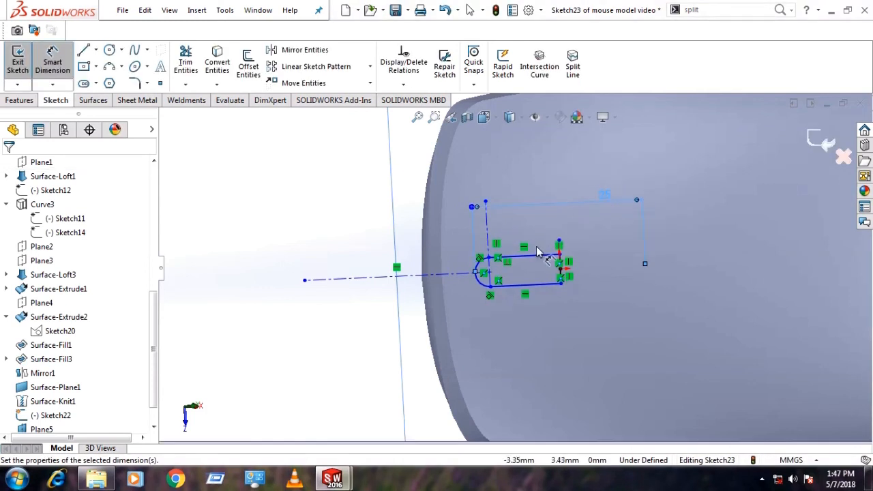
scroll(516, 288, down, 3)
scroll(525, 329, up, 3)
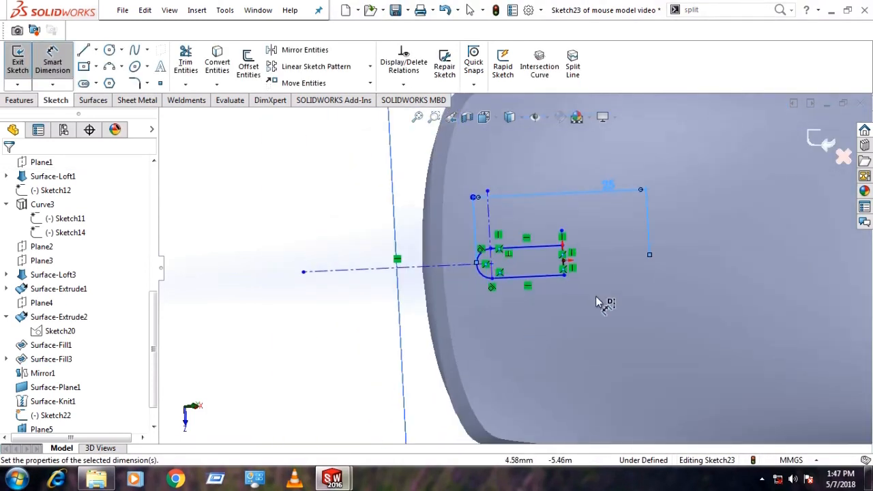
middle_drag(597, 302, 570, 287)
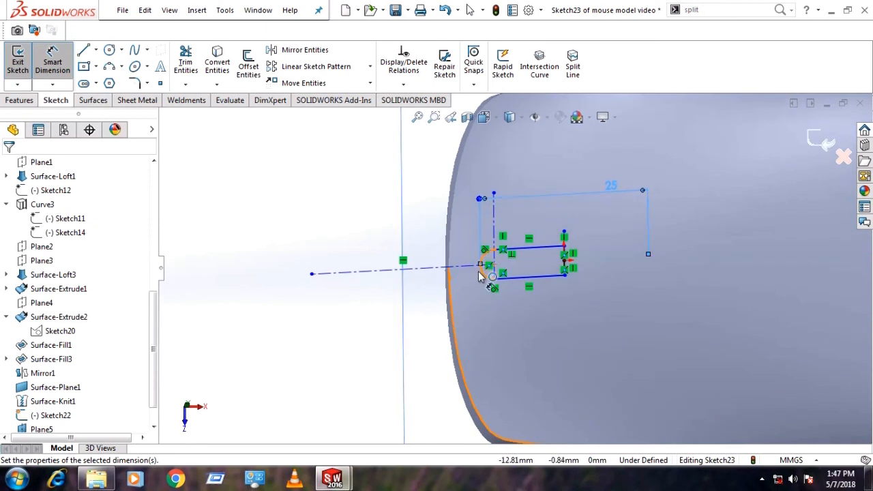
scroll(634, 194, down, 2)
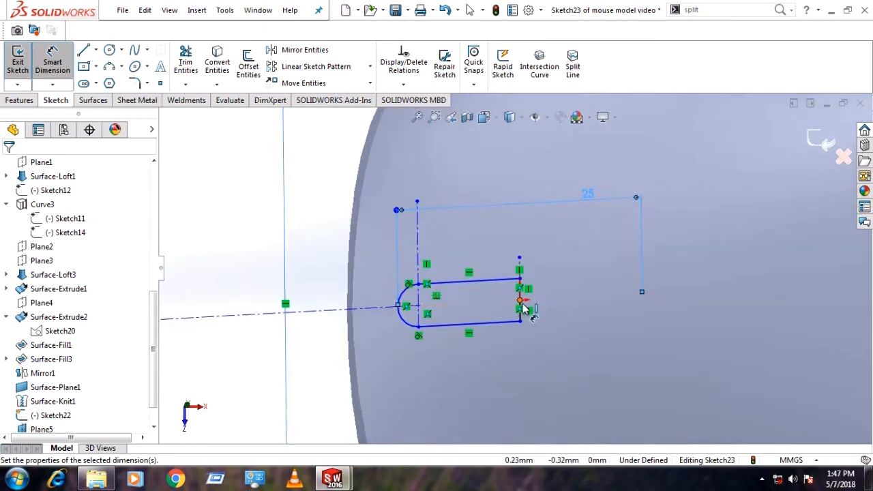
key(Escape)
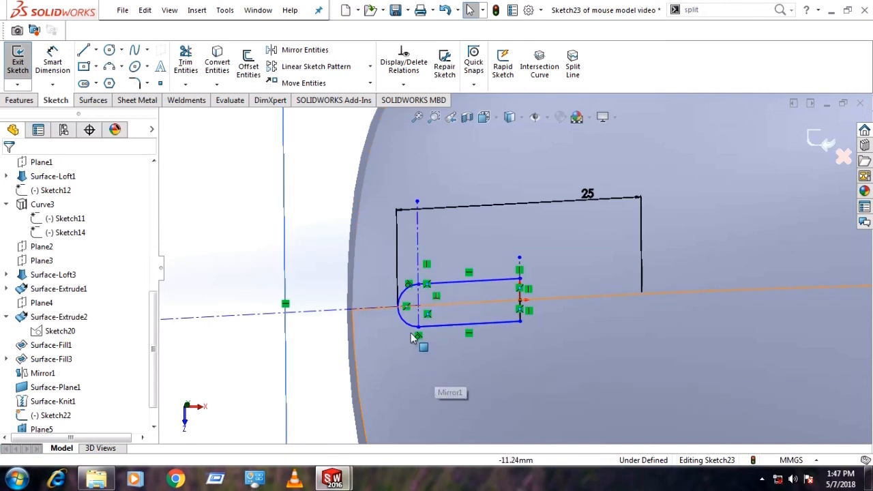
- Set the width of the profile's flat rear end to 12 mm and exit the sketch
click(39, 70)
click(461, 327)
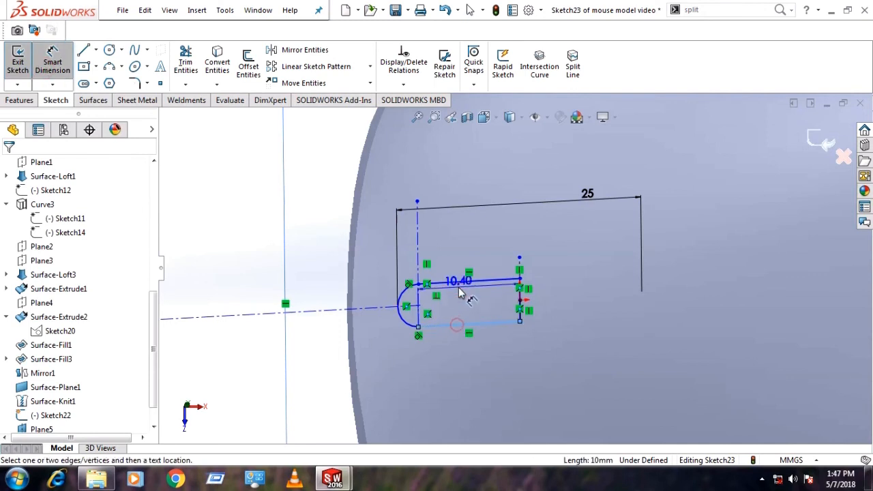
click(458, 281)
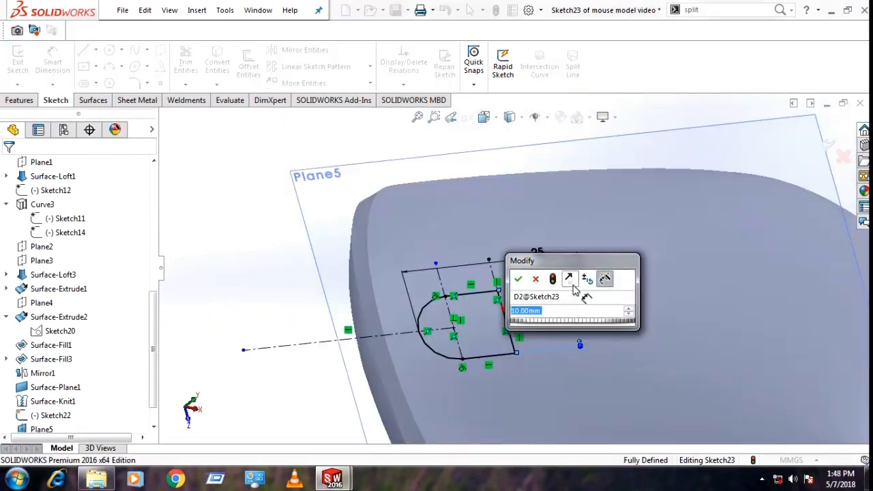
text(12)
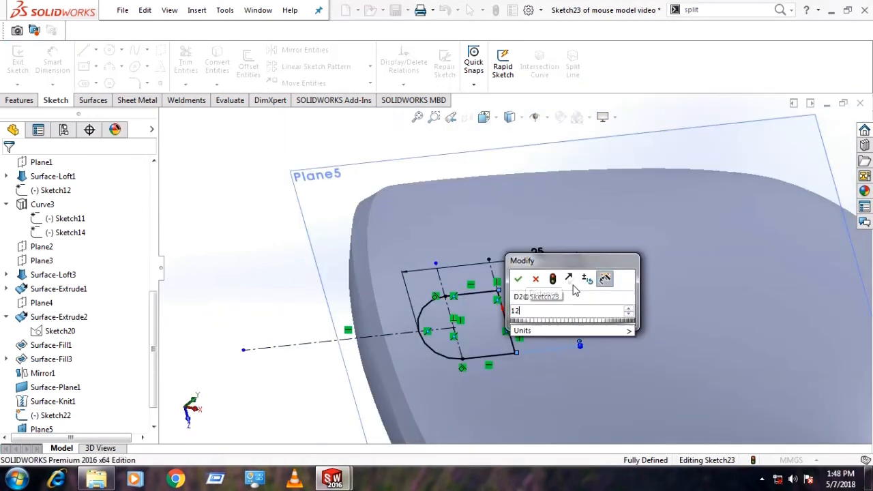
click(518, 279)
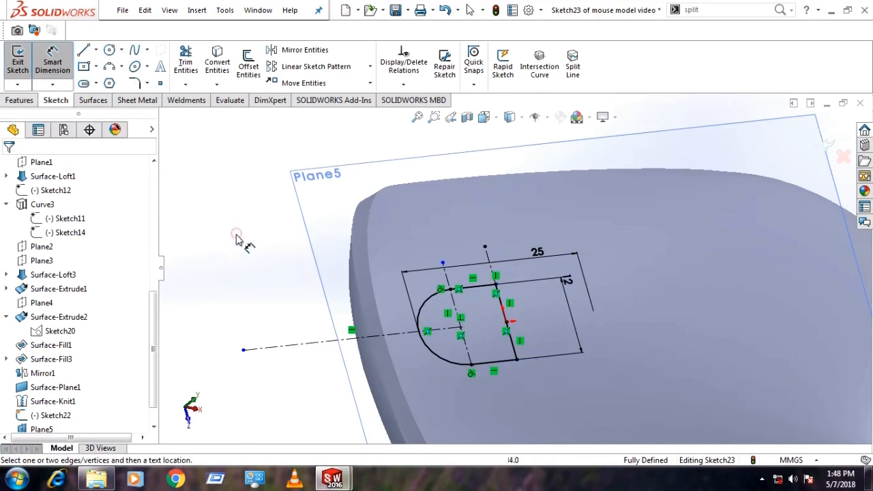
click(823, 140)
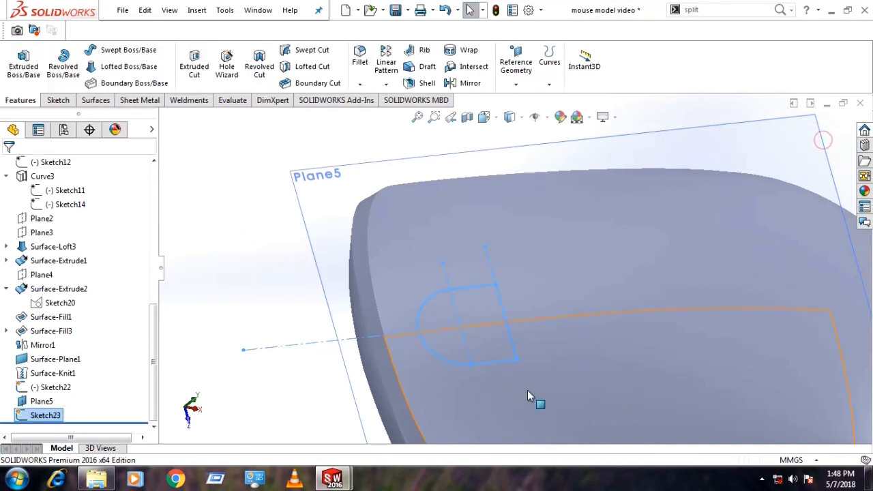
- Start a new sketch on Plane5, the plane holding the slot profile
scroll(527, 391, up, 3)
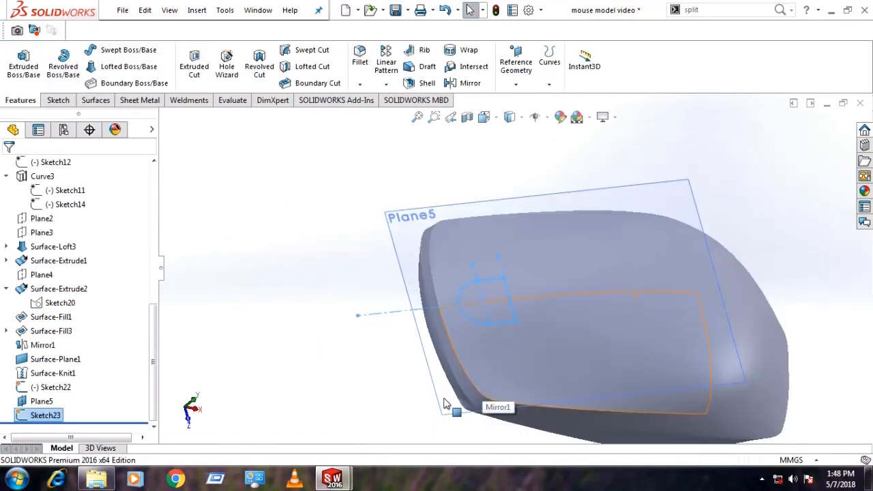
right_click(58, 417)
click(237, 300)
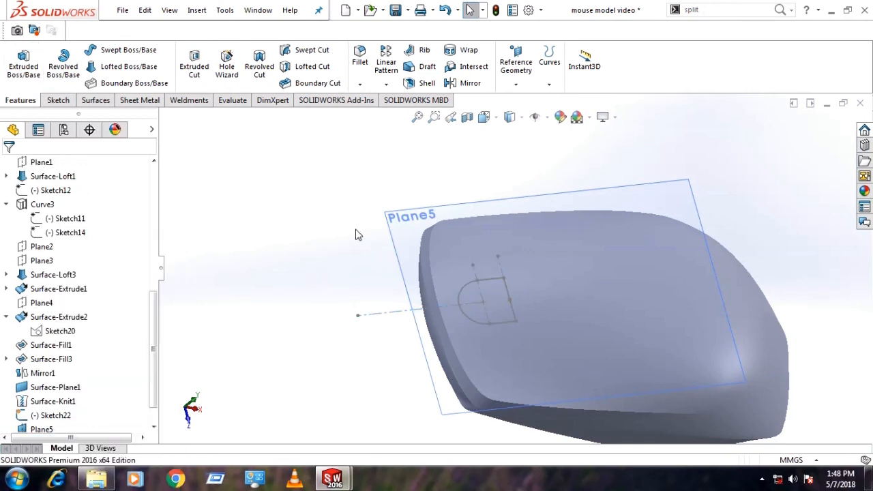
click(394, 221)
click(443, 188)
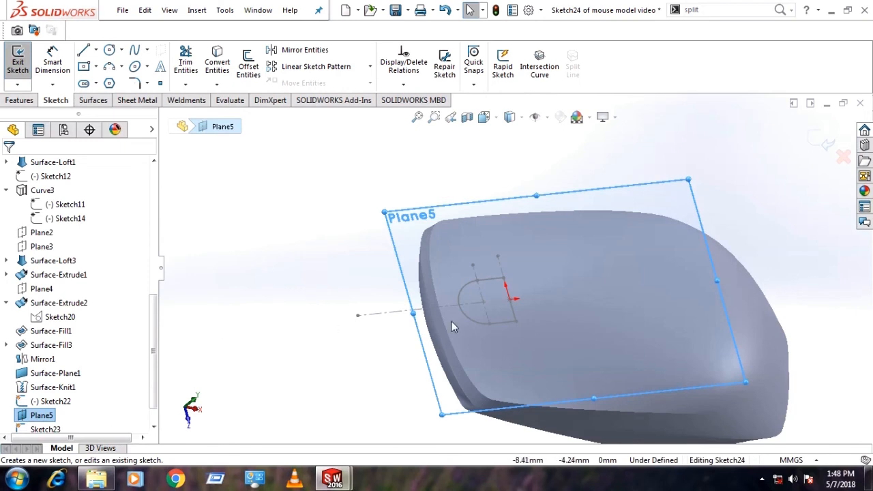
- Convert the centerline at the slot profile's flat end into the new sketch and make it construction geometry
click(500, 263)
key(Escape)
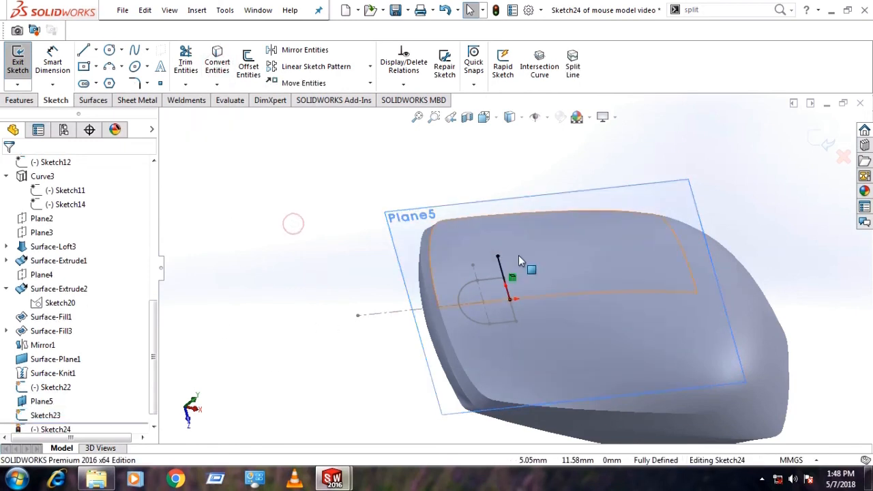
scroll(507, 266, down, 3)
click(491, 269)
click(418, 169)
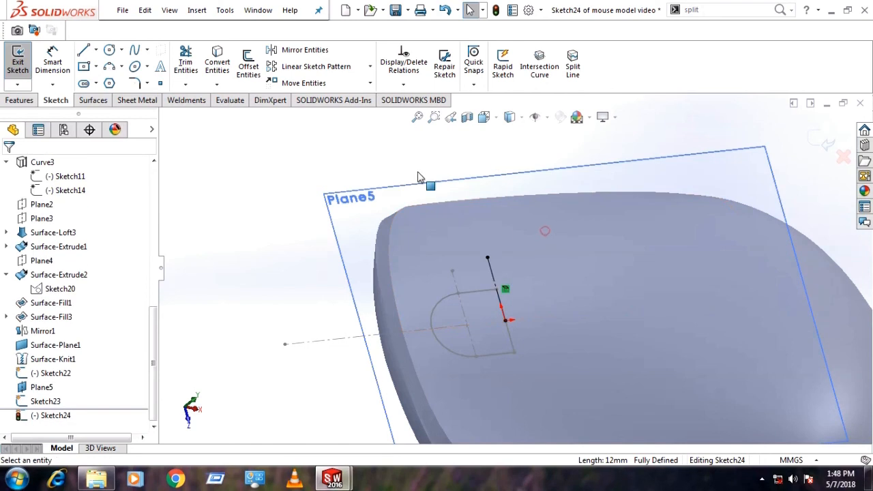
- Offset the slot profile from Sketch23 inward by 3 mm in the new sketch, and exit the sketch
click(45, 401)
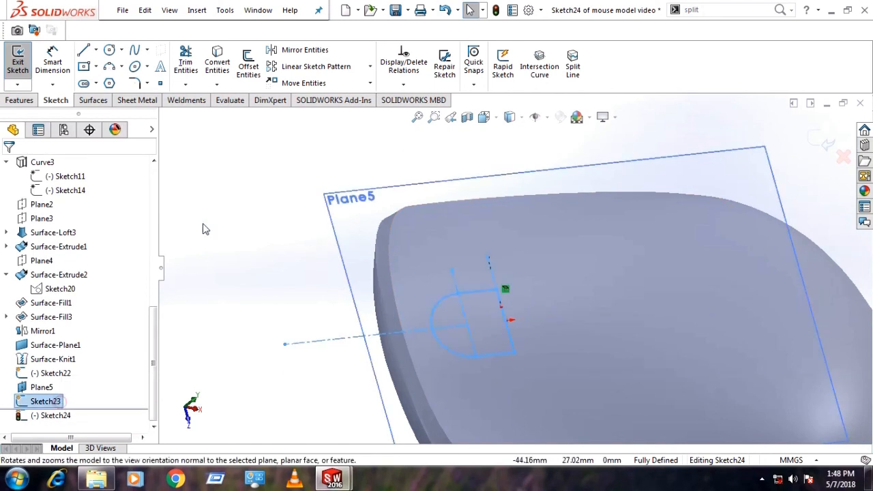
click(248, 66)
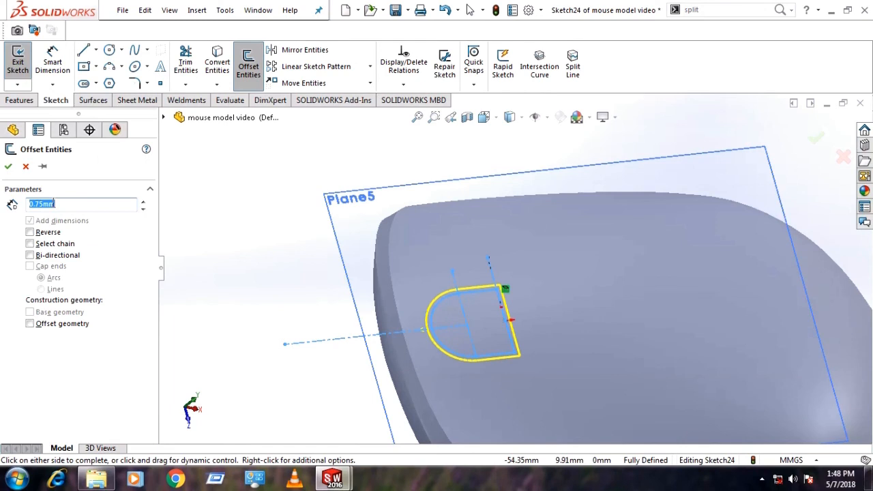
text(3)
key(Return)
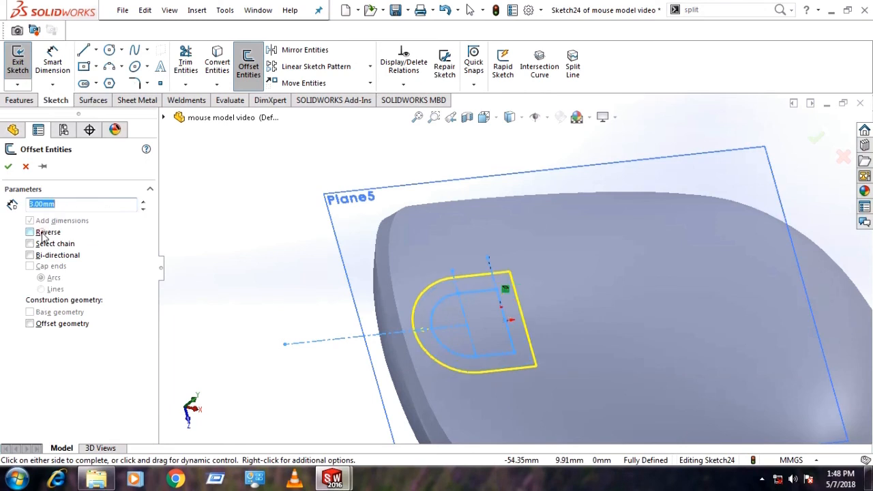
click(30, 232)
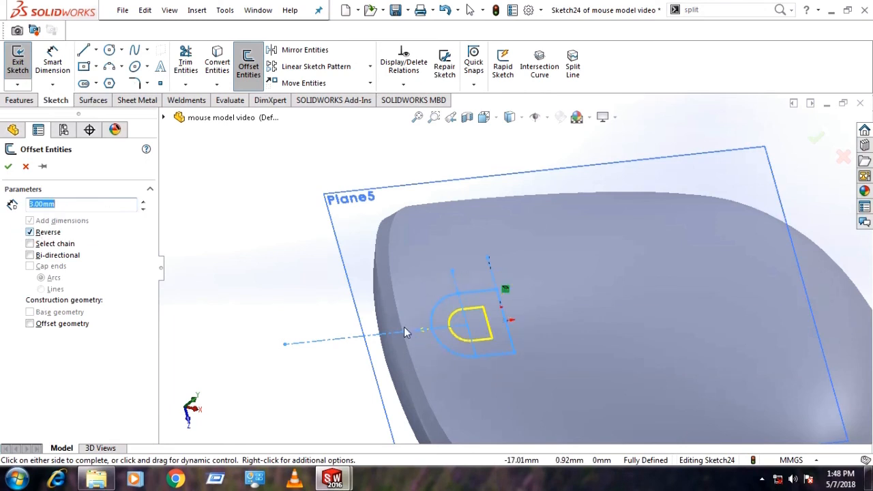
scroll(405, 332, down, 3)
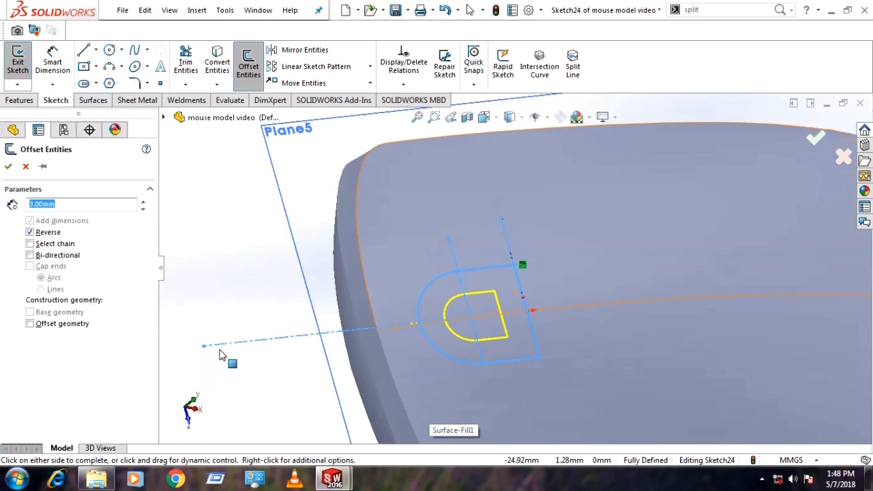
click(8, 166)
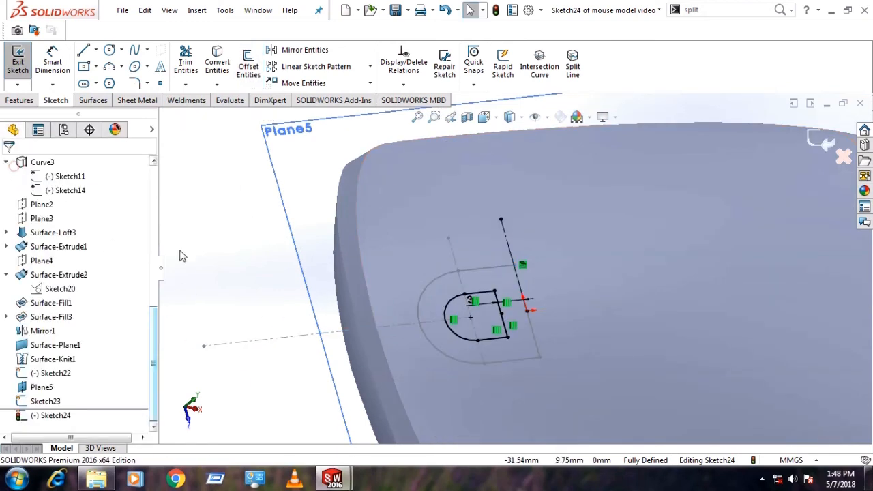
scroll(266, 333, up, 5)
scroll(485, 313, down, 8)
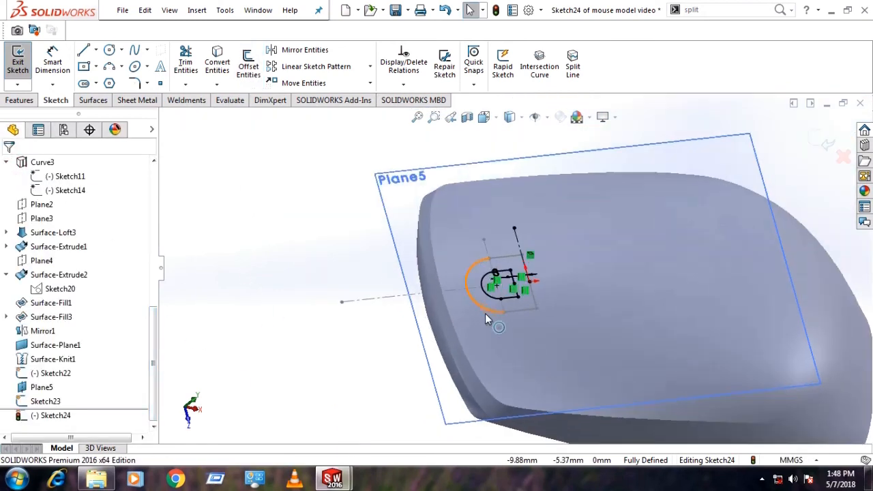
scroll(443, 399, up, 10)
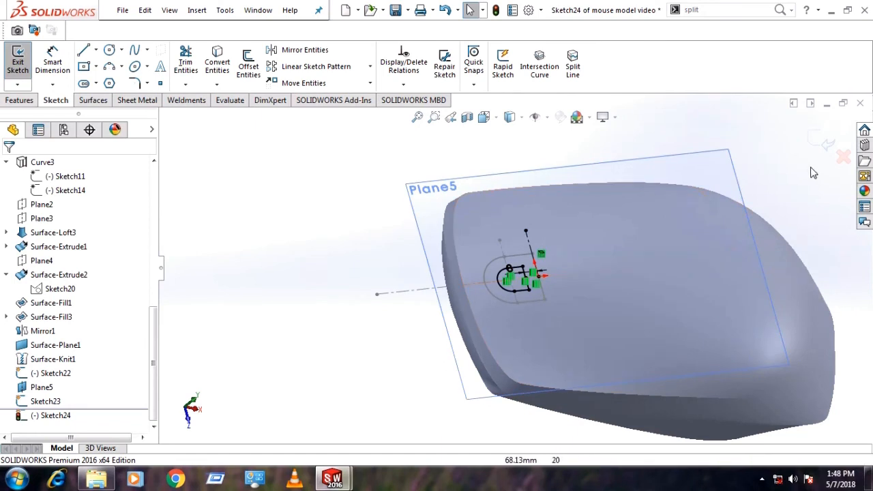
click(813, 142)
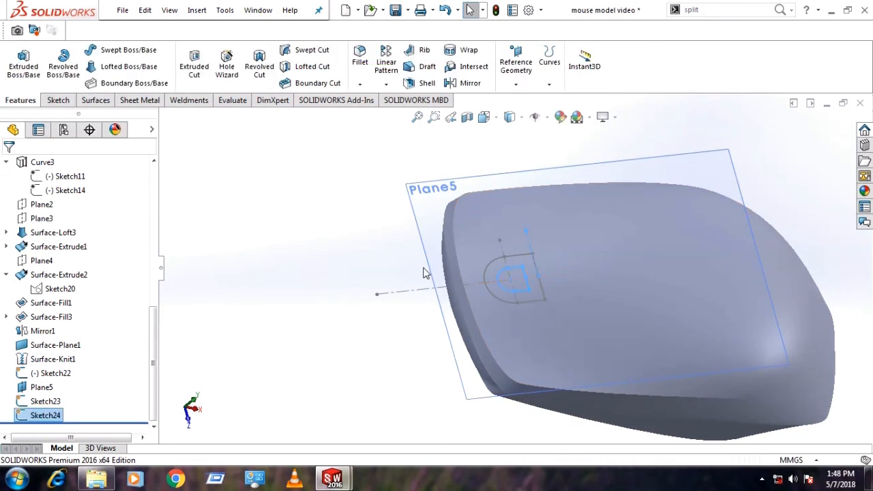
- Reopen Sketch24 for editing and delete the inner profile's 3 mm offset dimension and offset relations
right_click(63, 418)
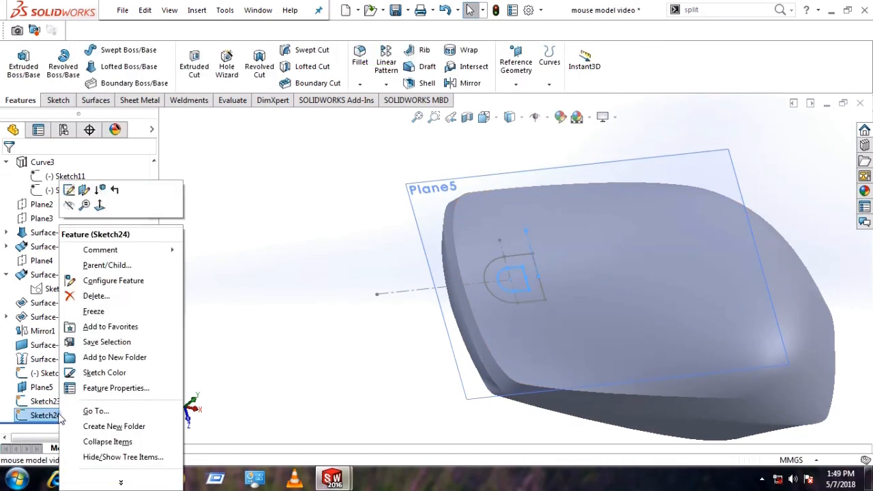
click(71, 189)
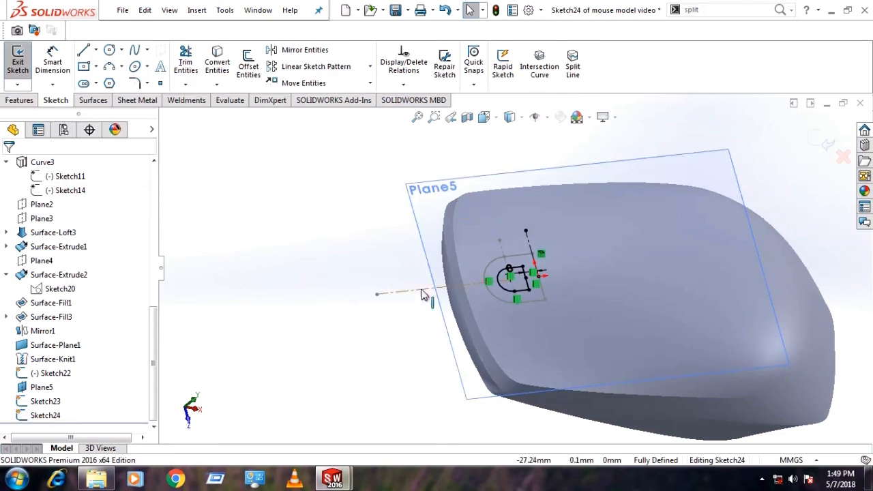
scroll(518, 293, down, 5)
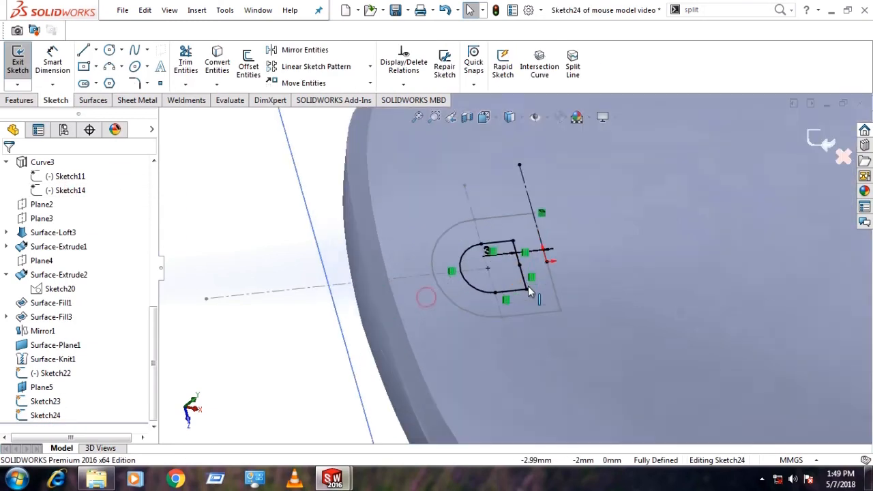
click(538, 247)
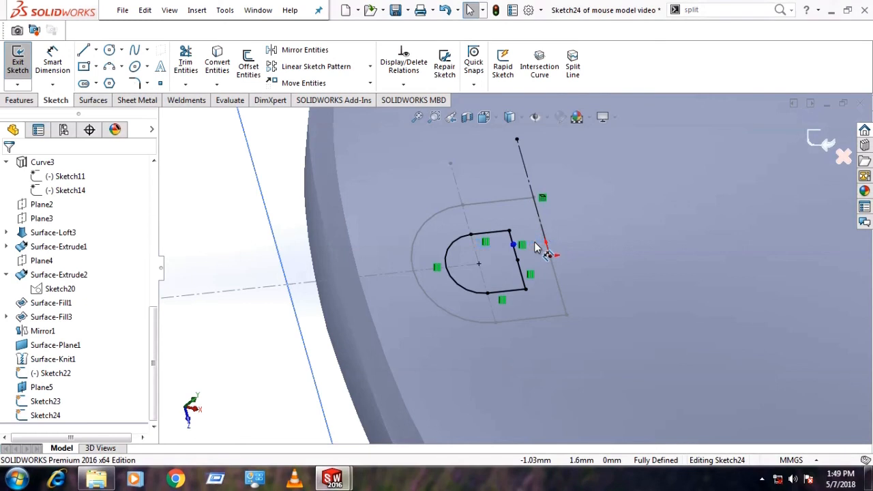
key(Delete)
click(467, 246)
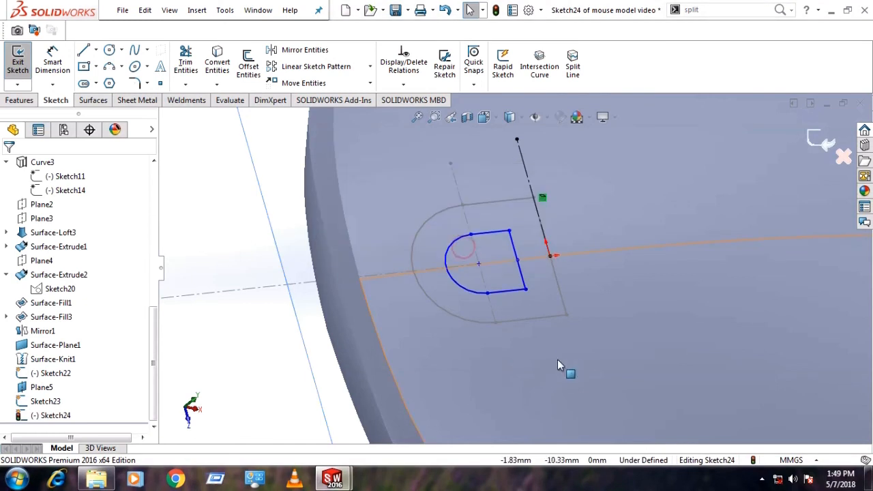
- Make the inner profile's flat end line collinear with the construction line at the slot's flat end
click(517, 245)
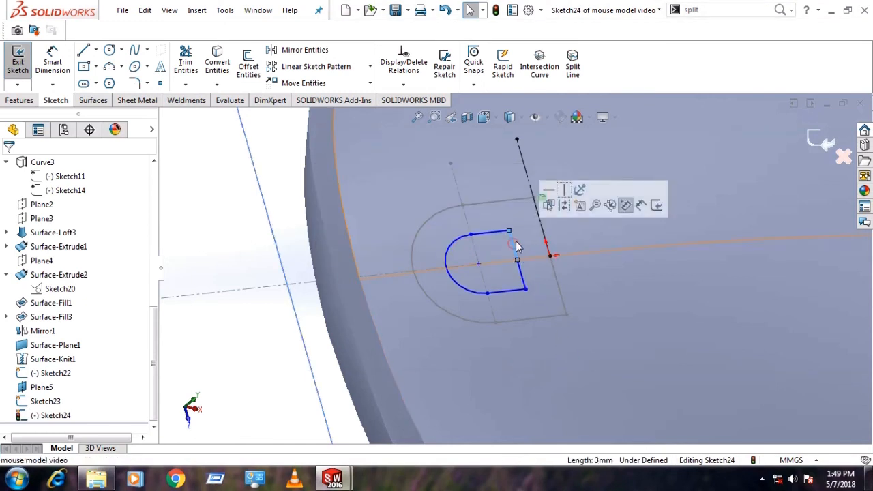
ctrl+click(530, 184)
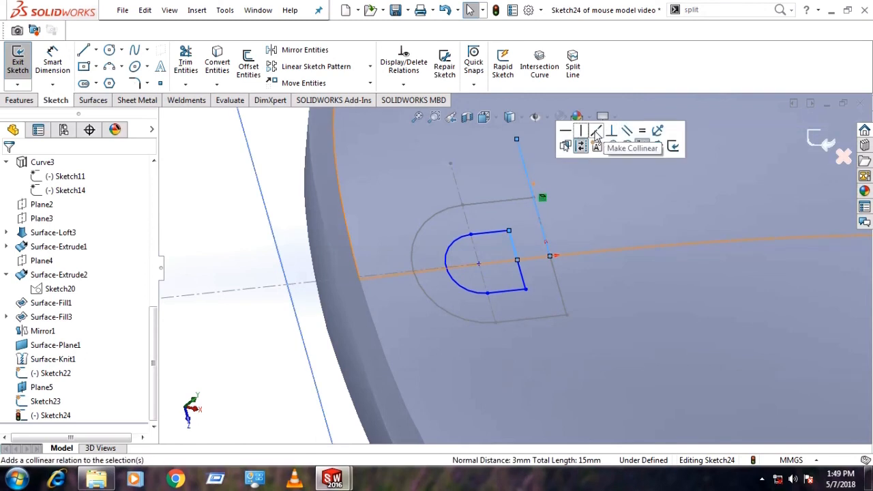
click(596, 131)
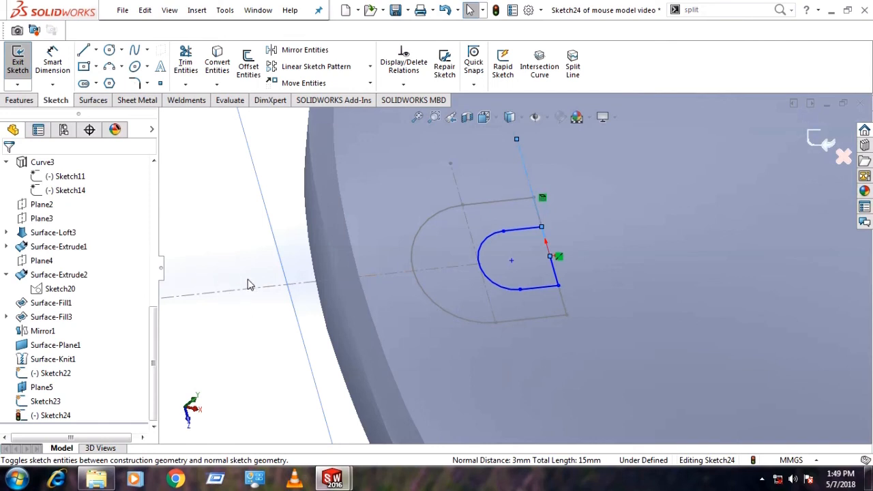
- Delete the inner profile's arc and its two straight side lines, keeping the flat end line
scroll(476, 332, up, 4)
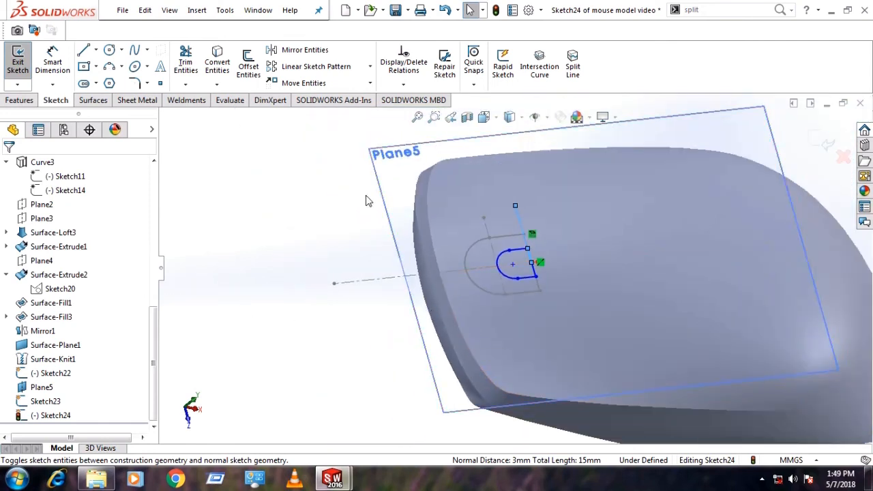
click(515, 248)
key(Delete)
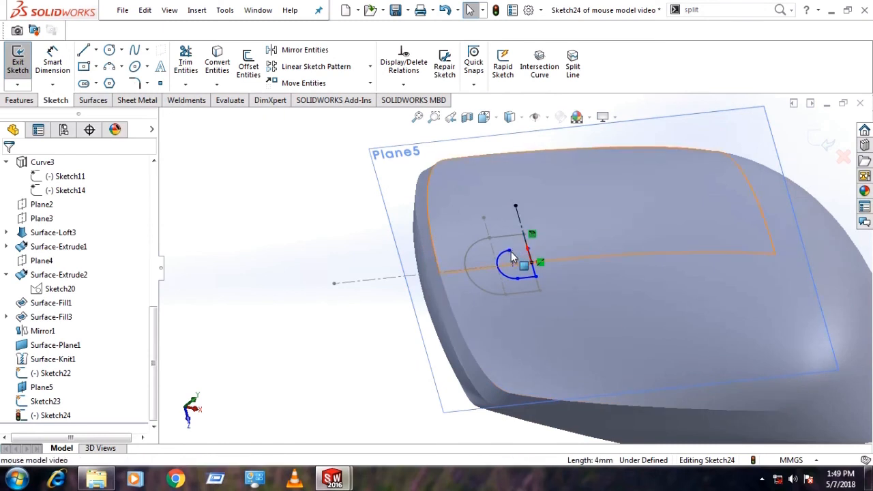
click(503, 256)
key(Delete)
click(526, 279)
key(Delete)
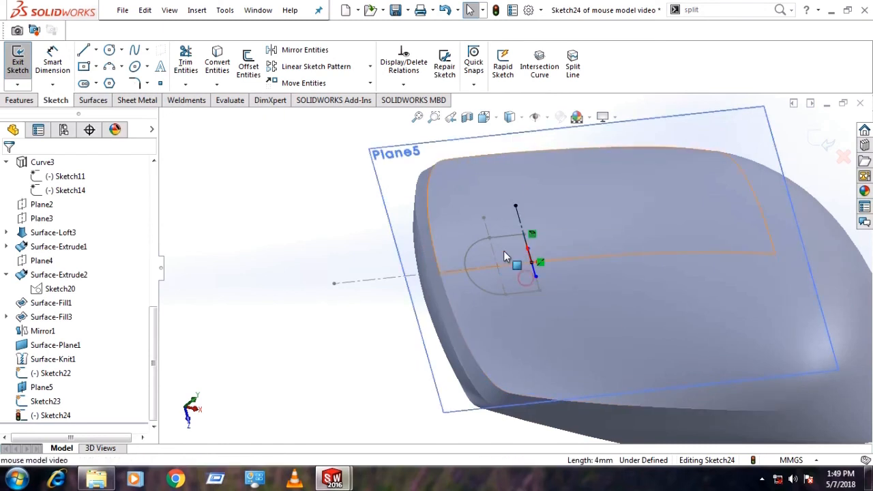
- Offset the outer slot's arc and two side lines inward by 3 mm up to the flat end line, and exit the sketch
click(479, 243)
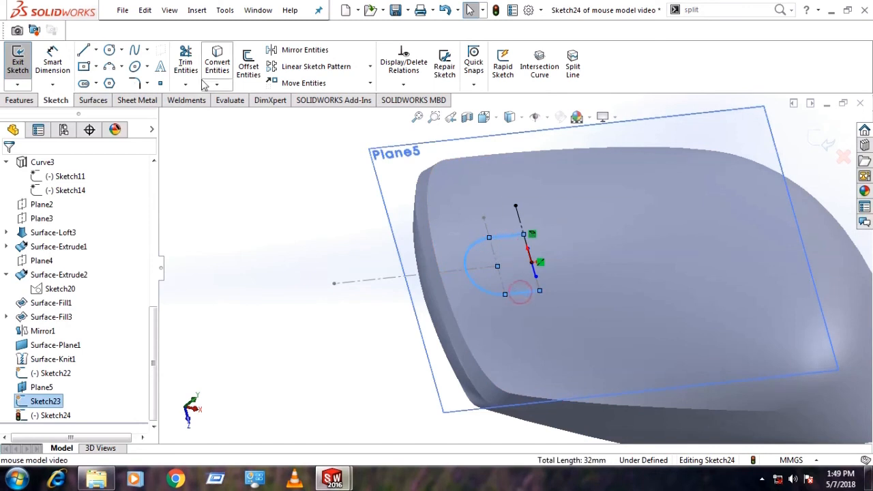
click(248, 66)
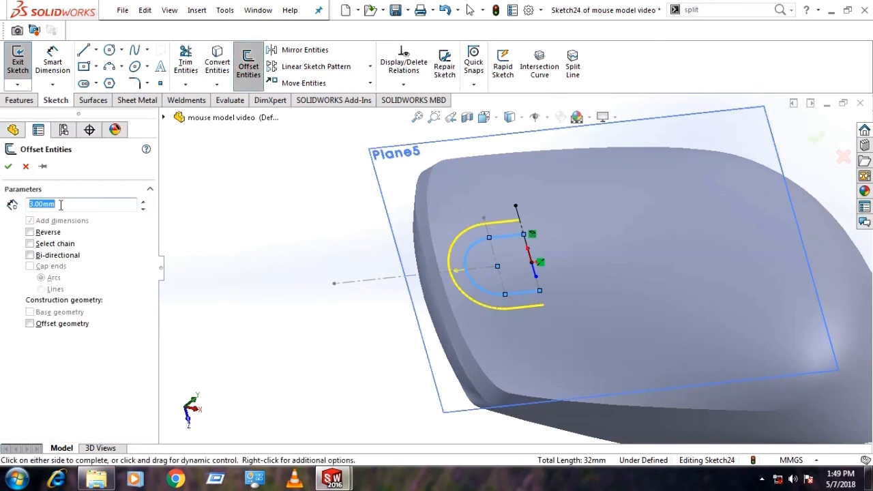
click(29, 231)
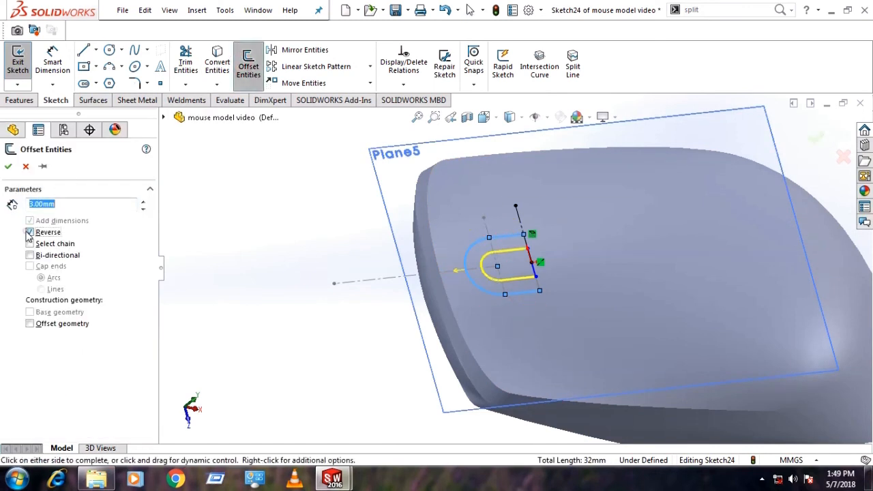
click(9, 167)
scroll(532, 208, down, 3)
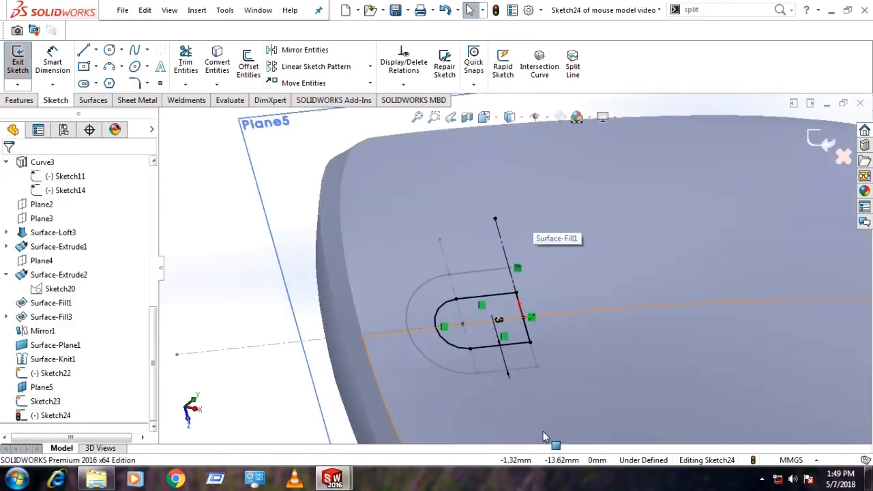
click(820, 140)
scroll(495, 296, up, 5)
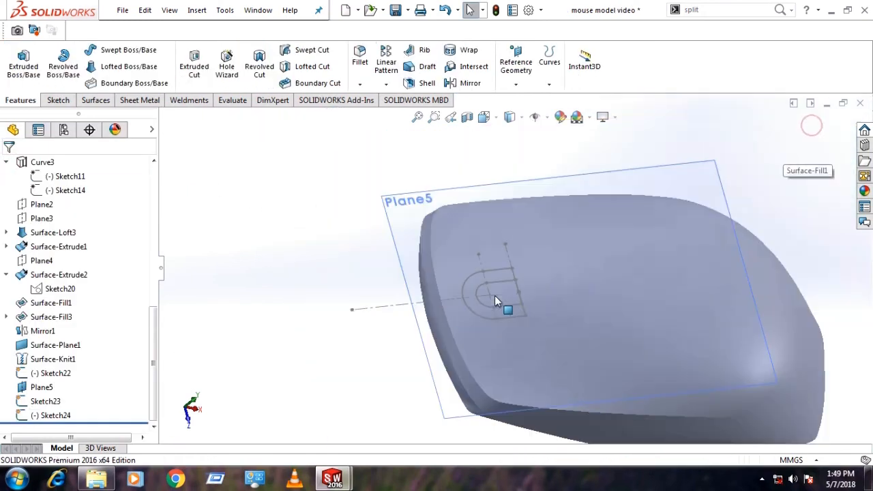
scroll(495, 300, down, 2)
click(51, 415)
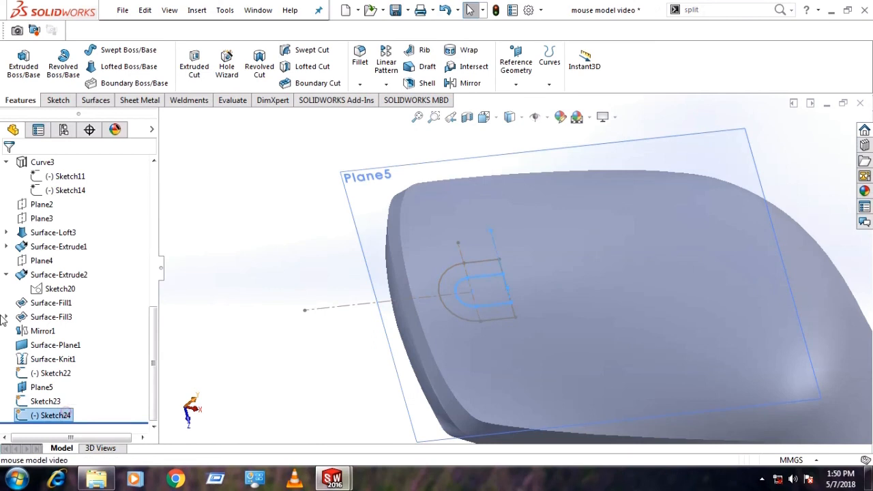
scroll(346, 405, up, 2)
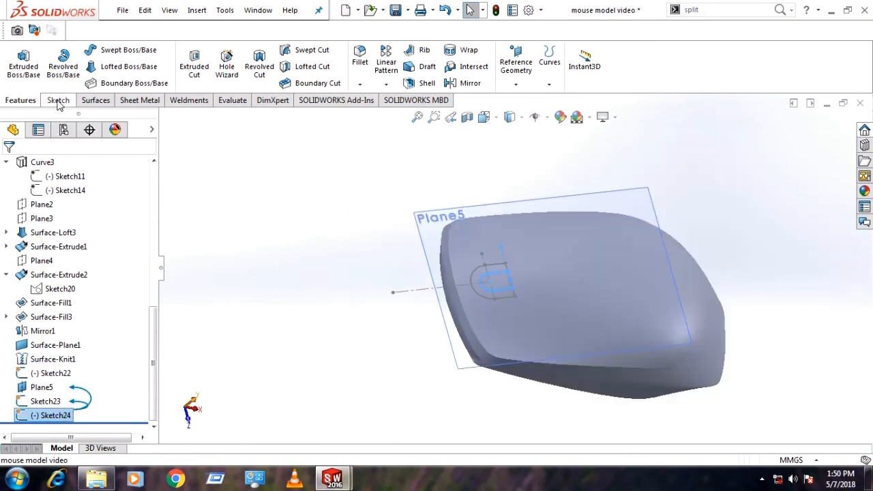
click(61, 71)
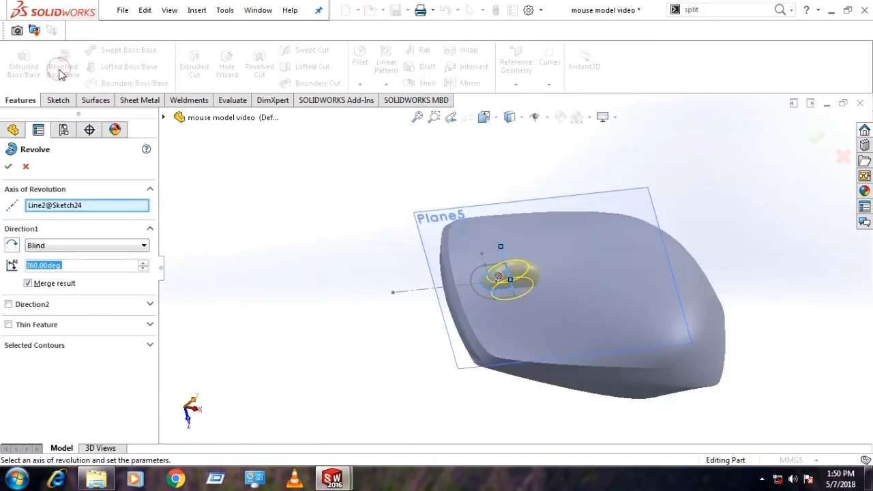
scroll(529, 258, down, 3)
middle_drag(531, 302, 523, 231)
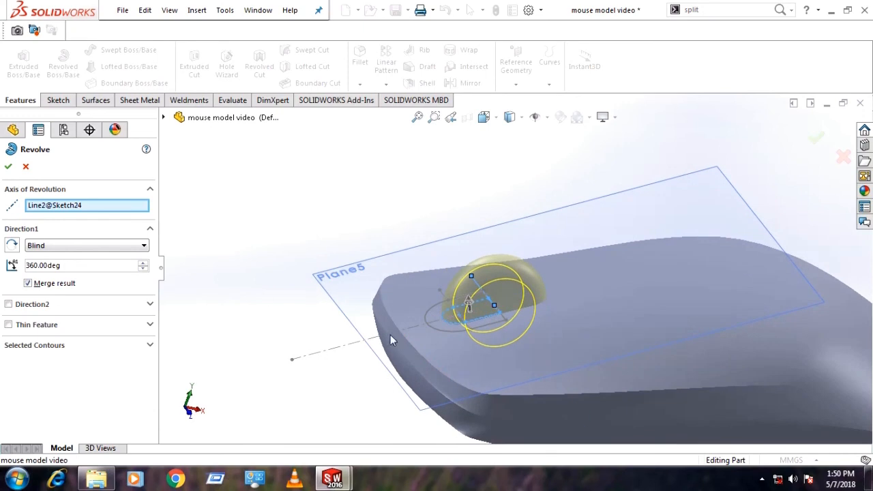
click(25, 168)
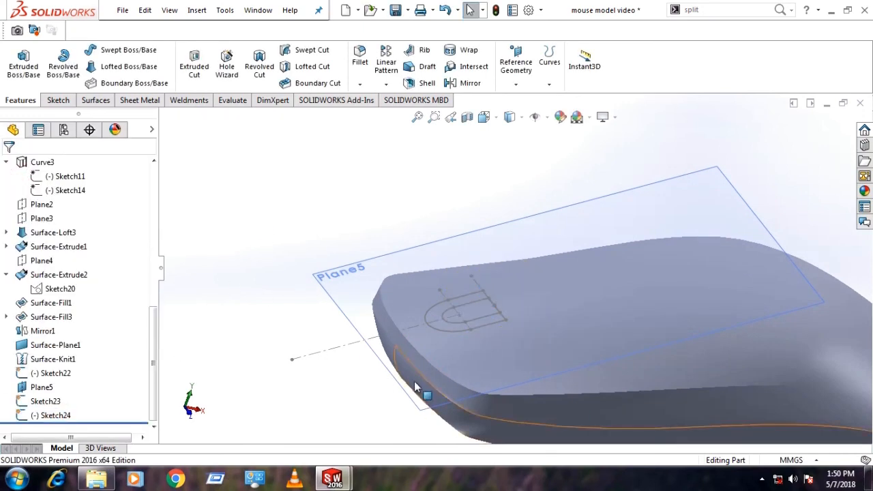
- Create a parallel reference plane offset a short distance below Plane5 by copying it downward
click(414, 405)
scroll(331, 410, up, 3)
scroll(331, 415, up, 2)
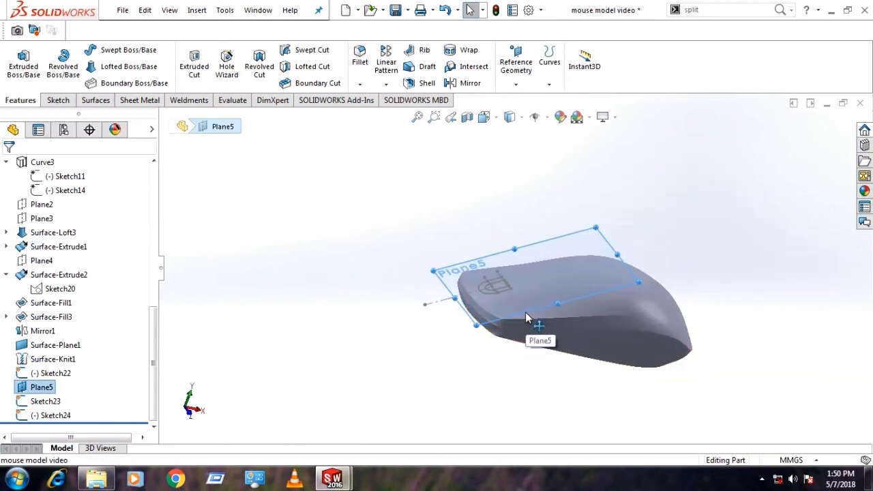
ctrl+drag(525, 313, 532, 338)
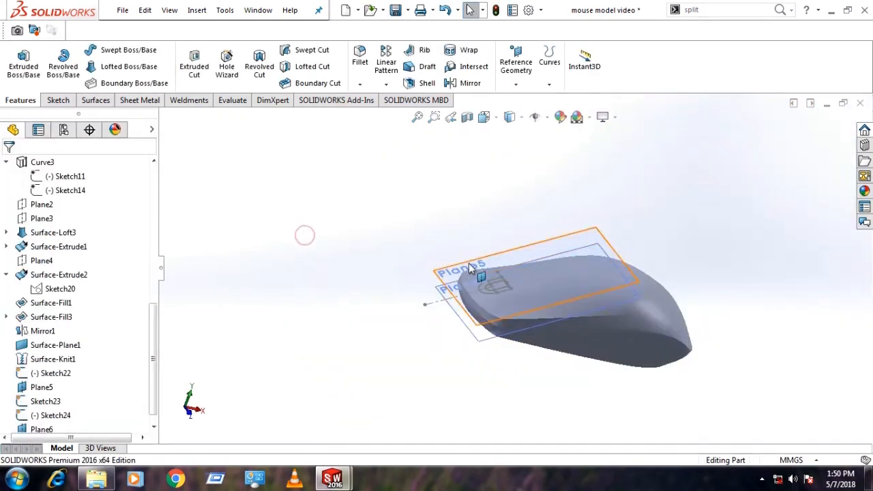
scroll(526, 360, down, 3)
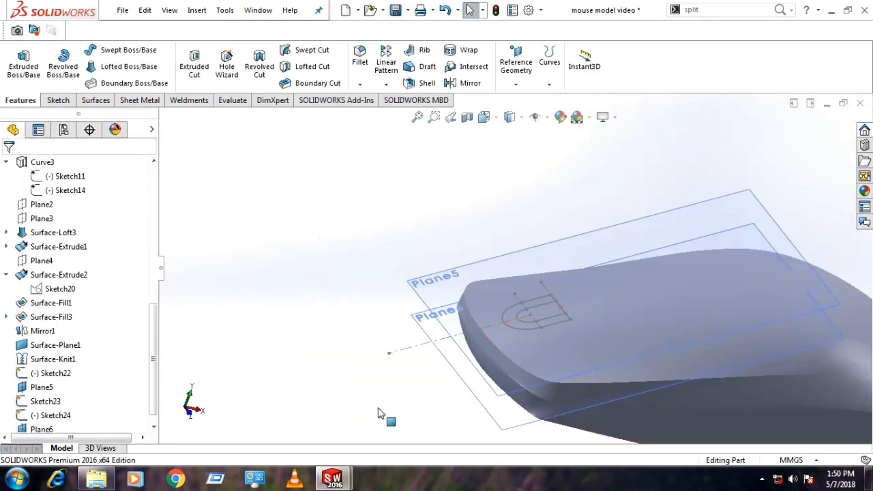
- Start a sketch on Plane6 and convert the inner profile's arc and side lines plus the flat-end centerline into it
click(506, 431)
click(546, 387)
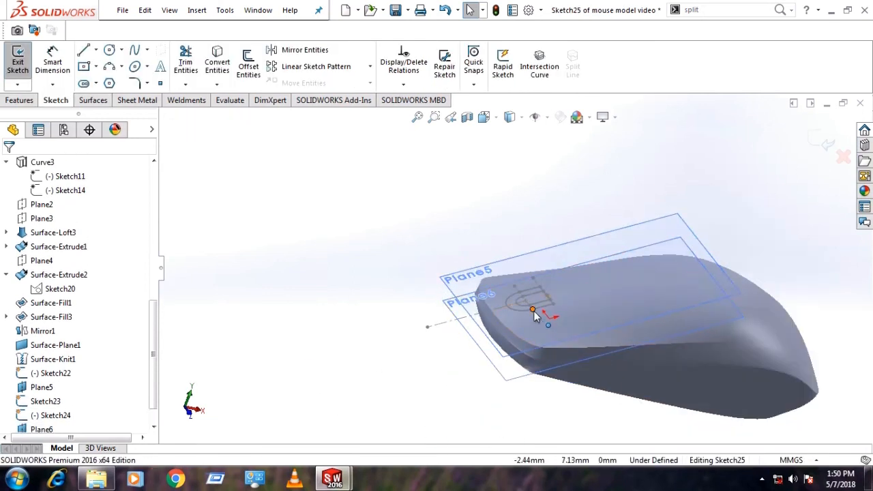
scroll(534, 311, up, 3)
click(529, 276)
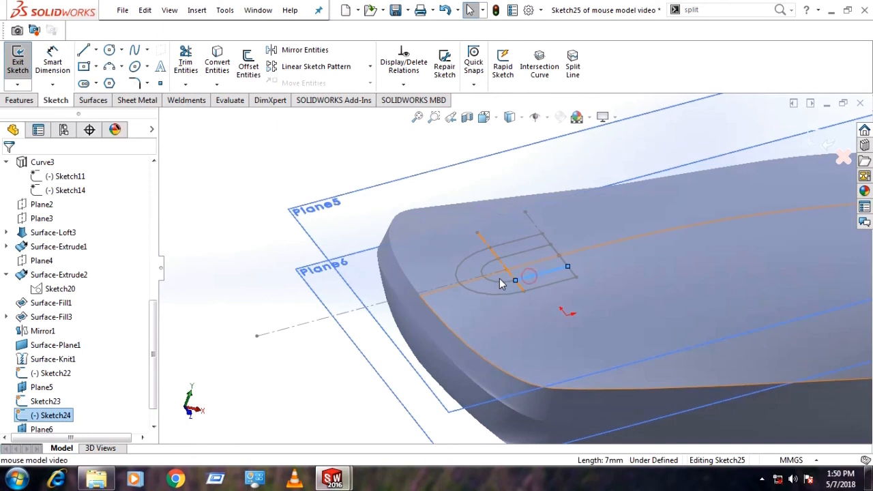
ctrl+click(497, 280)
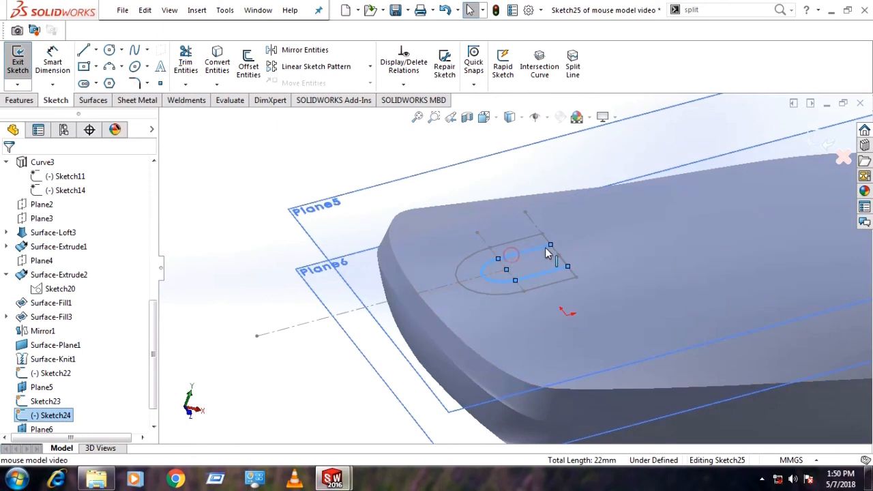
ctrl+click(525, 213)
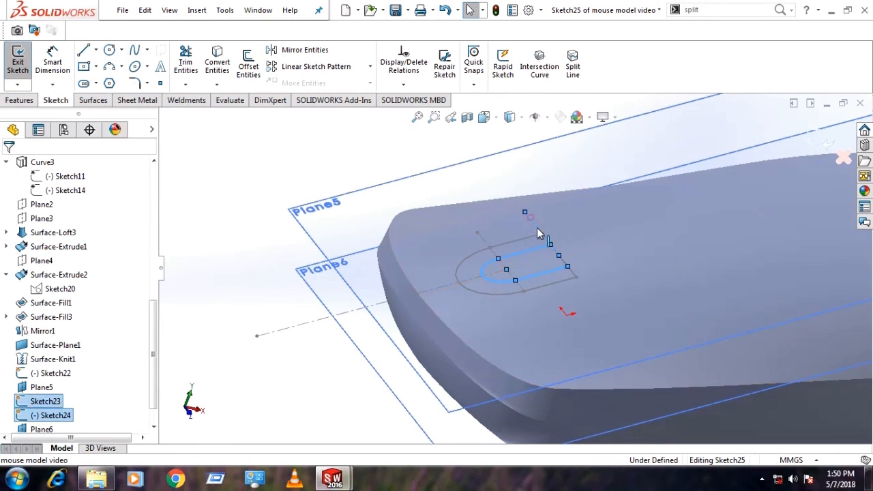
scroll(566, 272, up, 5)
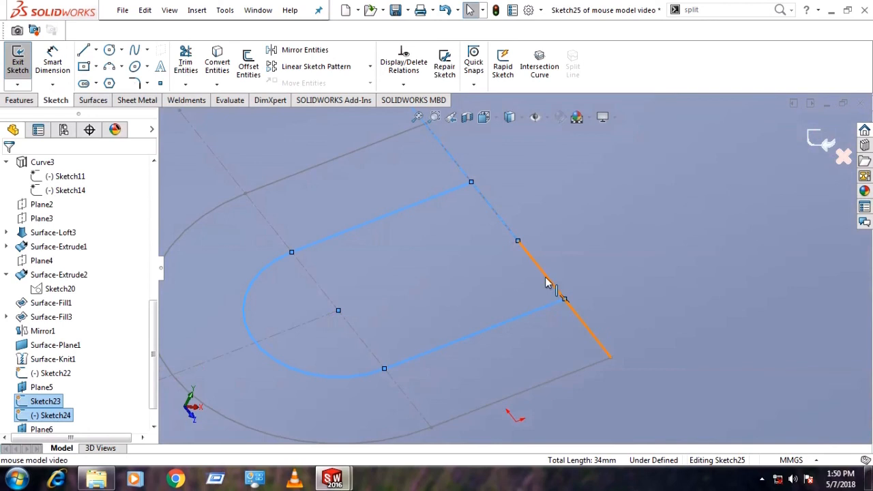
scroll(554, 314, down, 5)
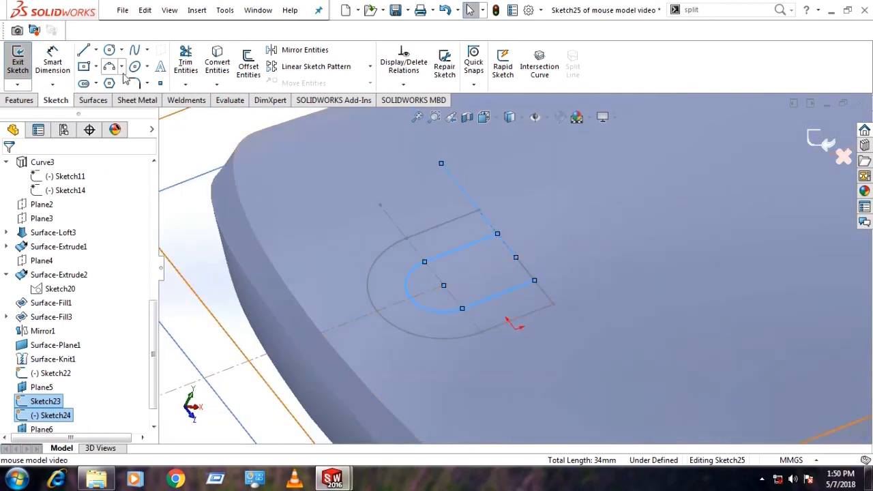
click(214, 70)
scroll(392, 341, up, 3)
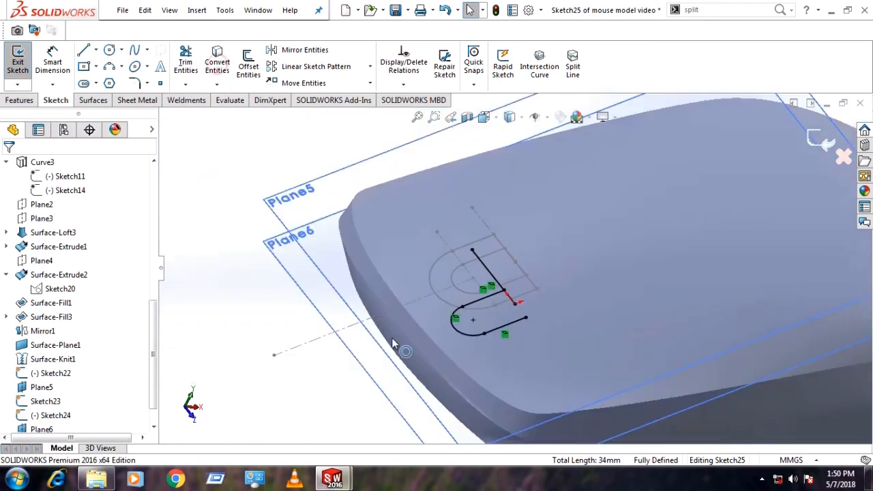
- Turn the converted flat-end centerline in the Plane6 sketch into construction geometry
scroll(508, 307, down, 8)
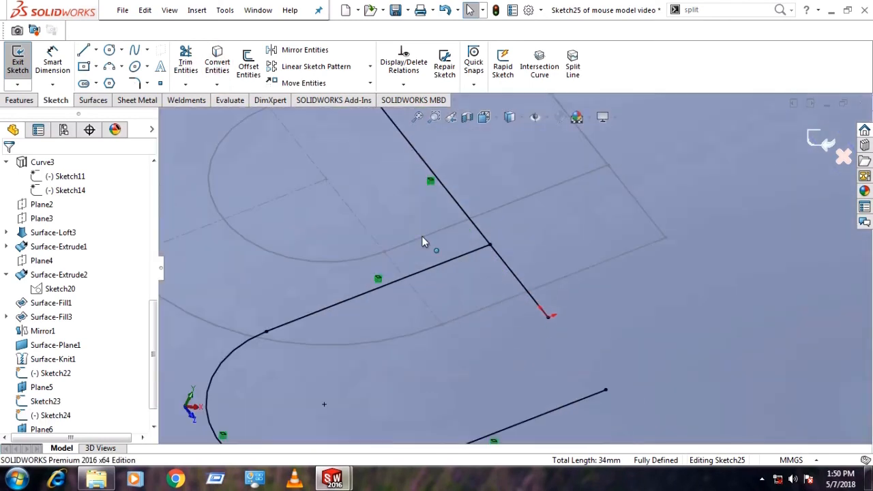
click(457, 213)
click(507, 174)
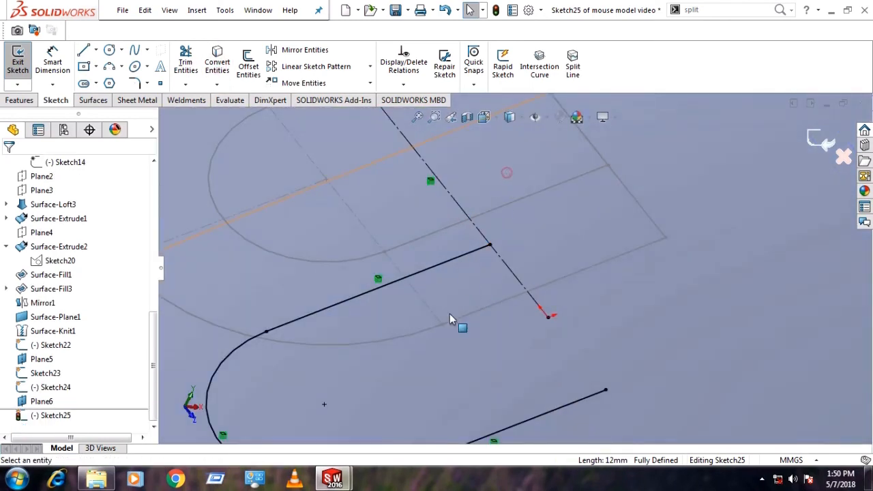
- Close the converted U-shaped profile with a straight line between the open ends of its two side lines
scroll(454, 318, up, 3)
click(83, 50)
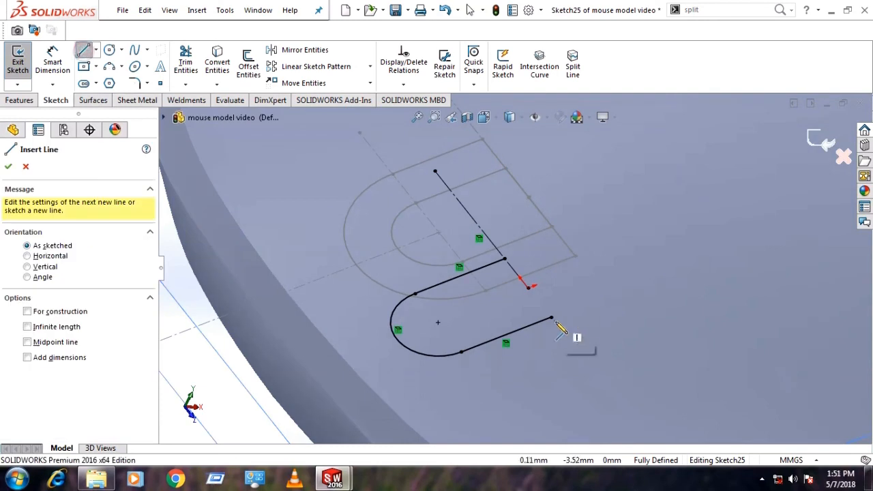
click(551, 318)
click(505, 259)
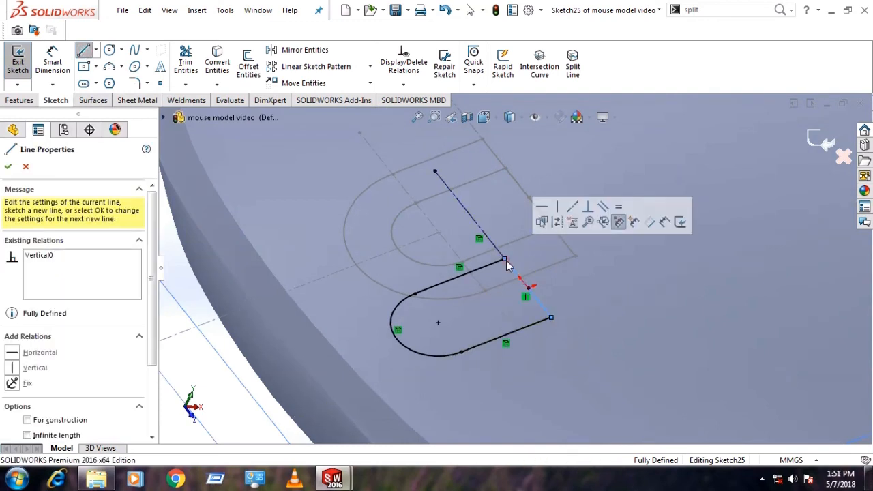
- Finish the Plane6 sketch and revolve its U-shaped profile 360° about the construction centerline into a solid wheel
key(Escape)
click(828, 142)
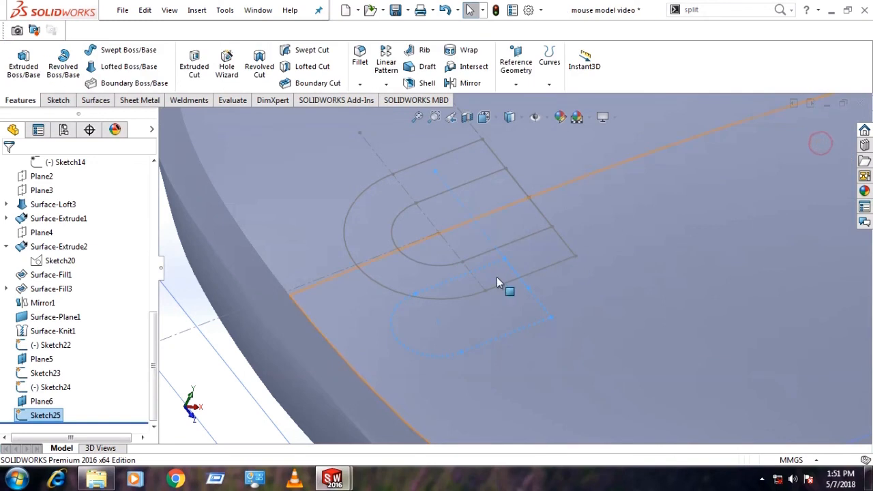
scroll(511, 382, up, 6)
middle_drag(515, 385, 479, 290)
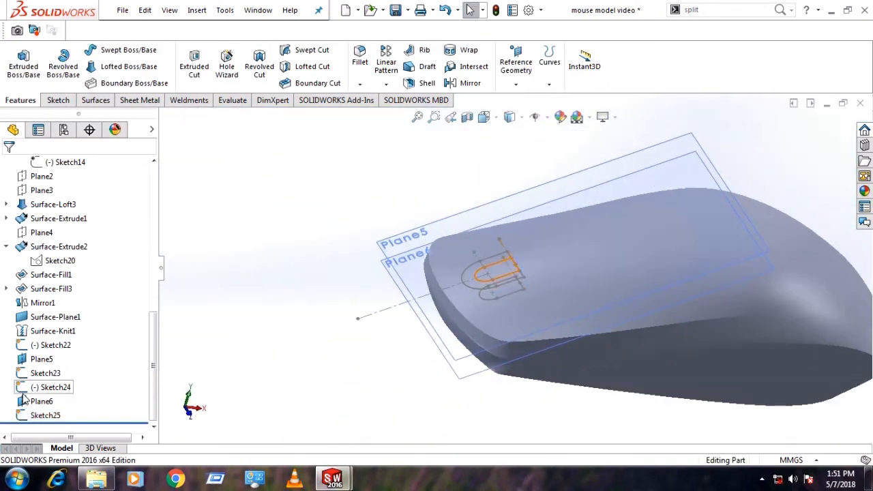
click(30, 415)
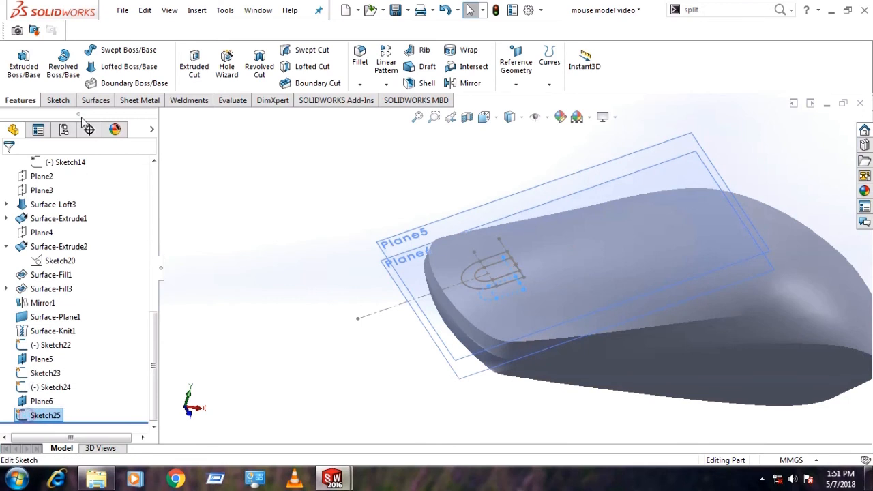
click(63, 62)
mouse_move(464, 259)
middle_down()
mouse_move(615, 291)
mouse_move(566, 307)
middle_up()
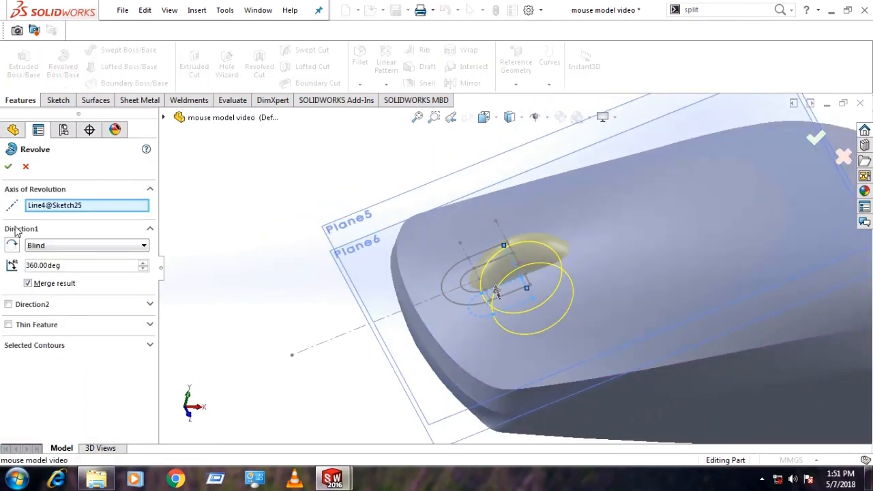
click(8, 168)
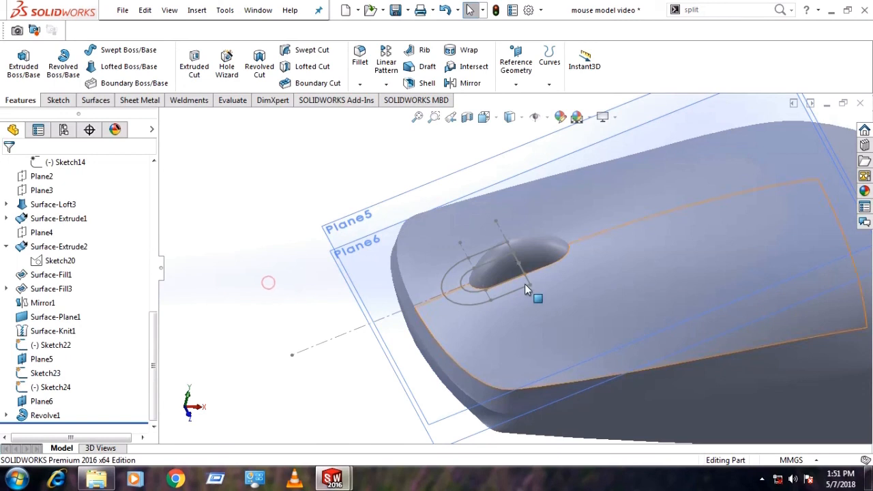
- Hide Sketch24, Sketch23 and Sketch22 so no slot sketches show on the mouse body
click(49, 393)
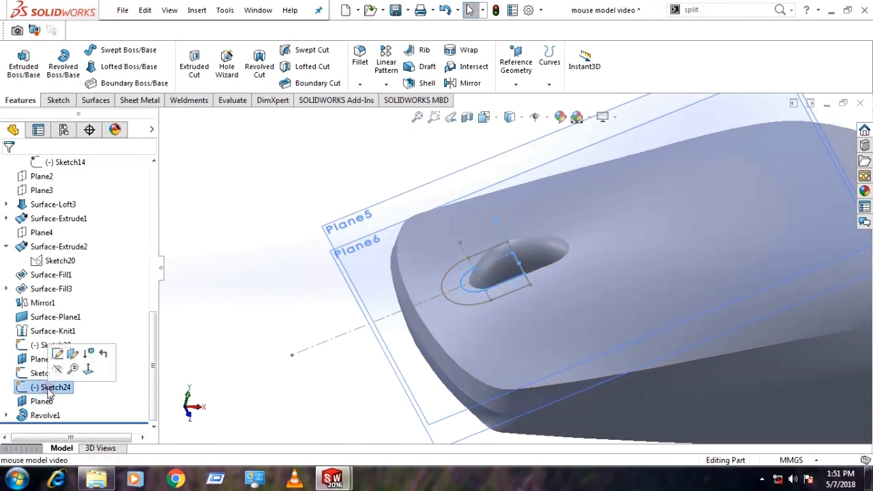
click(58, 372)
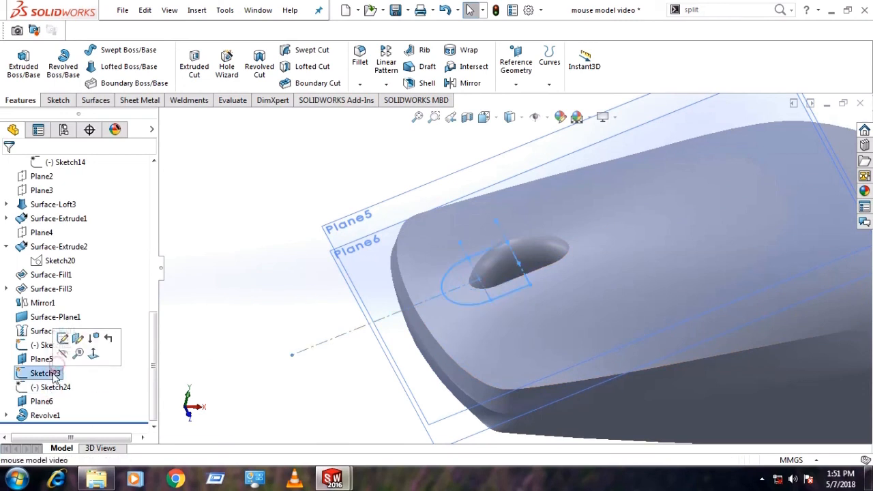
click(62, 352)
click(191, 235)
middle_drag(518, 223, 539, 280)
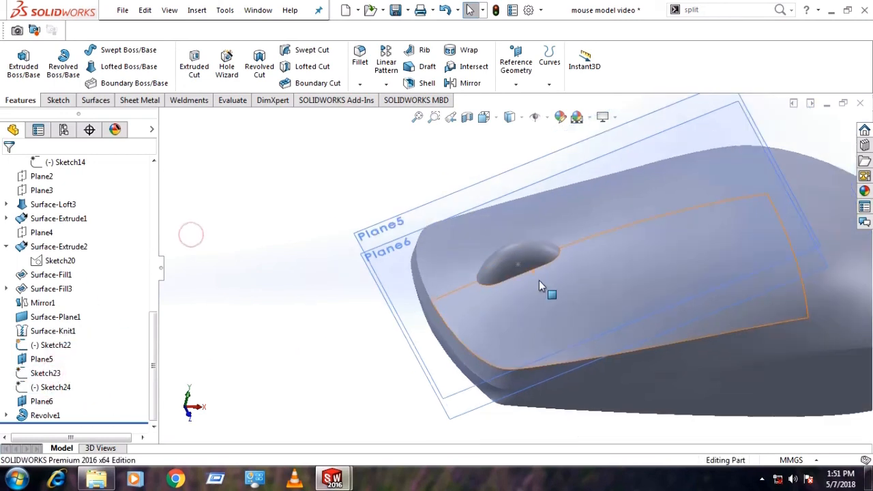
click(51, 345)
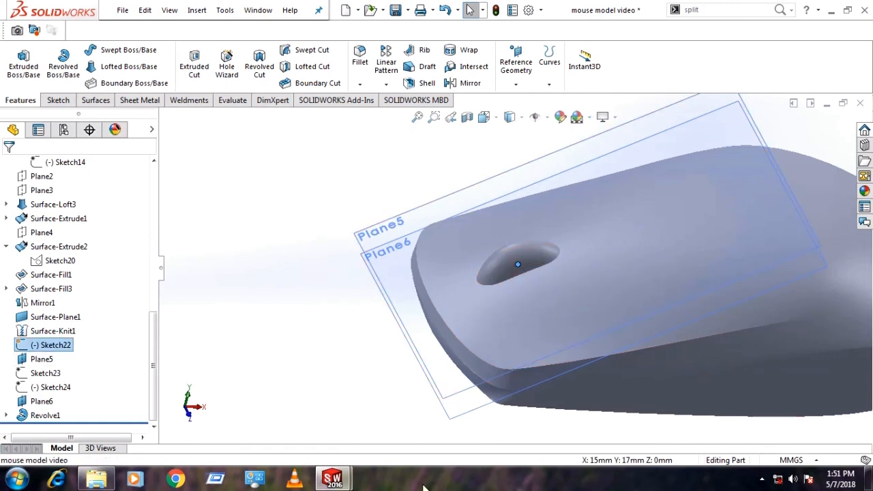
click(59, 351)
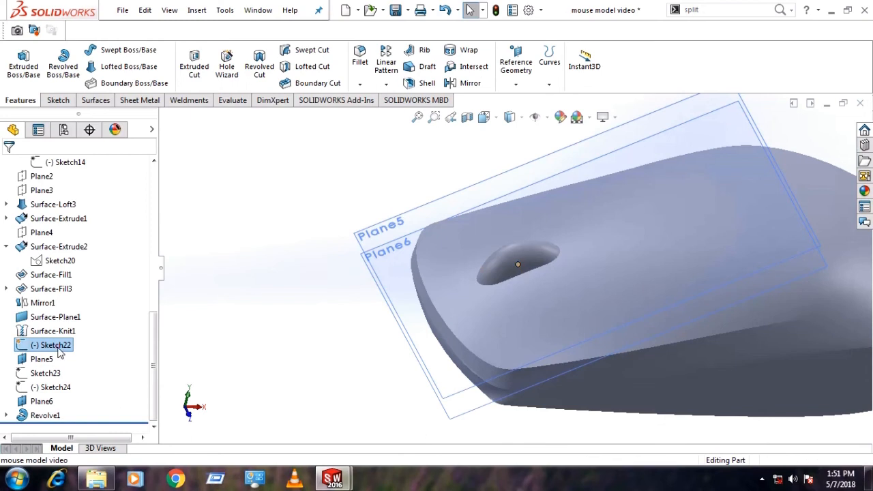
click(65, 331)
click(237, 303)
middle_drag(297, 314, 317, 330)
- Edit the wheel's revolve feature and turn off Merge result to keep it as a separate body
scroll(317, 330, up, 5)
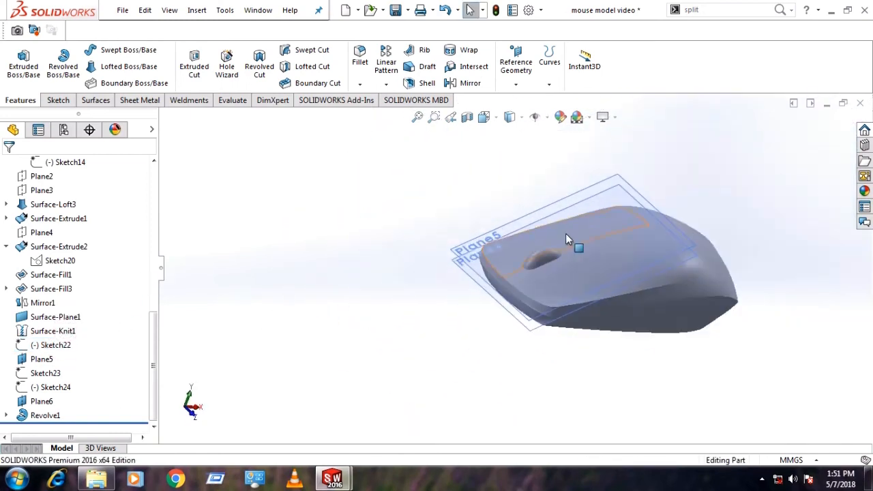
scroll(565, 233, down, 4)
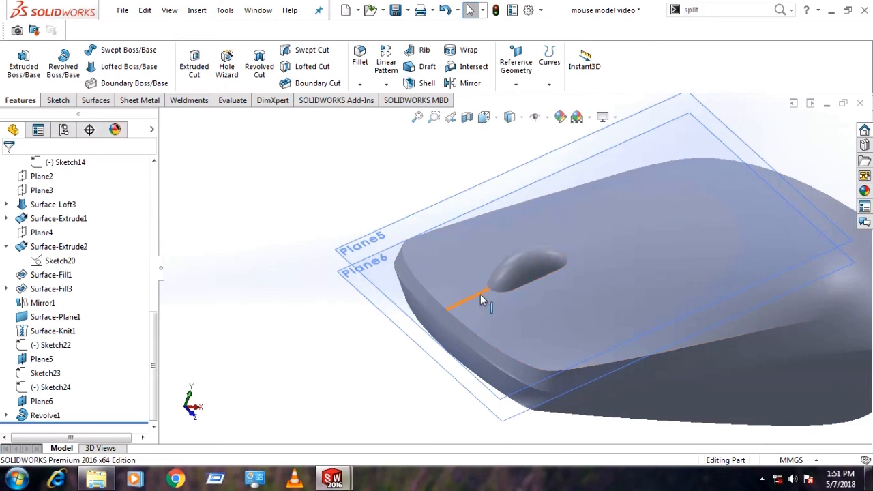
click(540, 261)
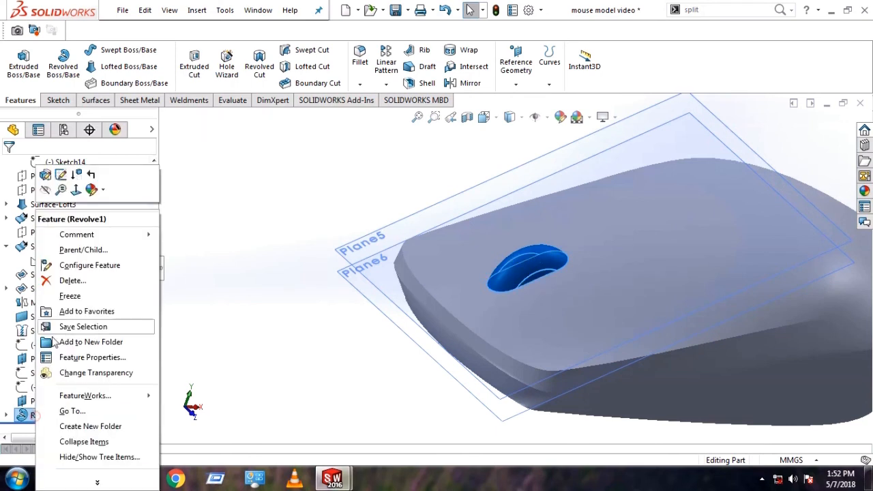
right_click(36, 415)
click(45, 174)
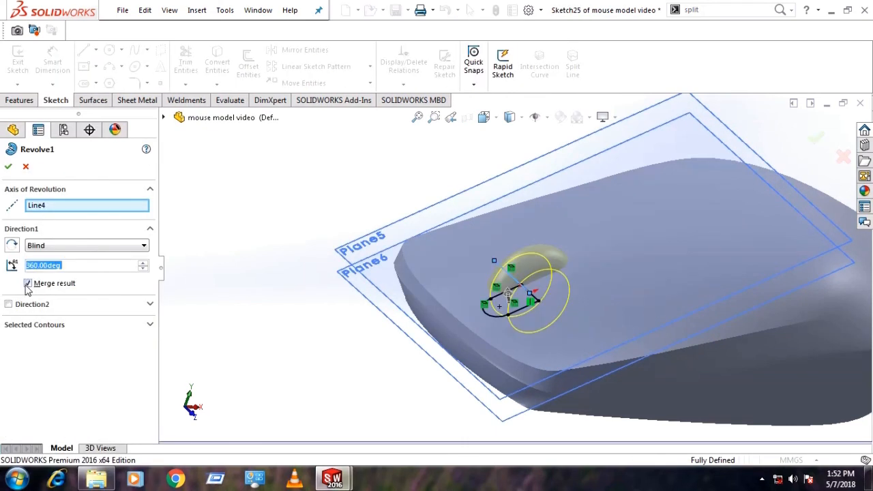
click(8, 167)
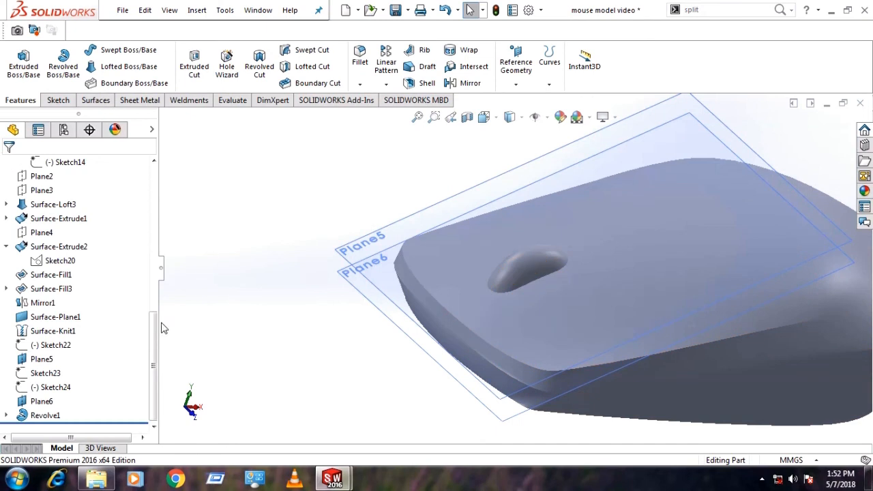
- Isolate the Revolve1 wheel body from the rest of the model
click(5, 275)
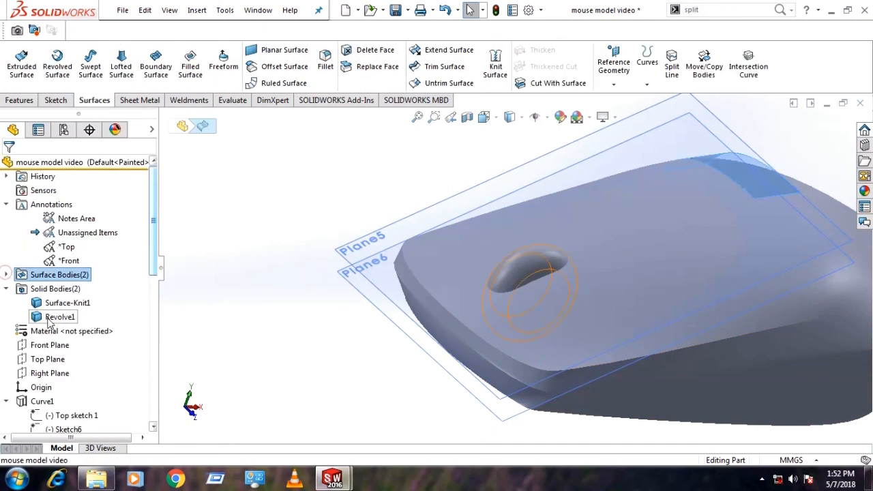
right_click(51, 317)
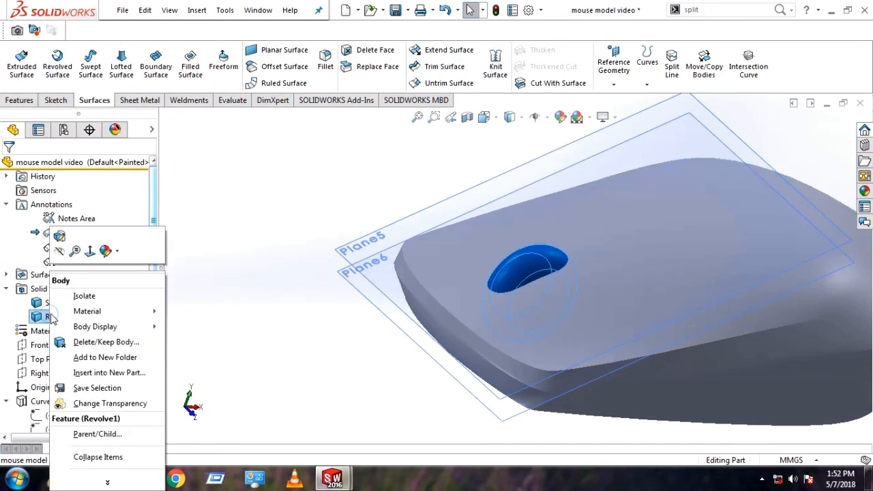
click(84, 295)
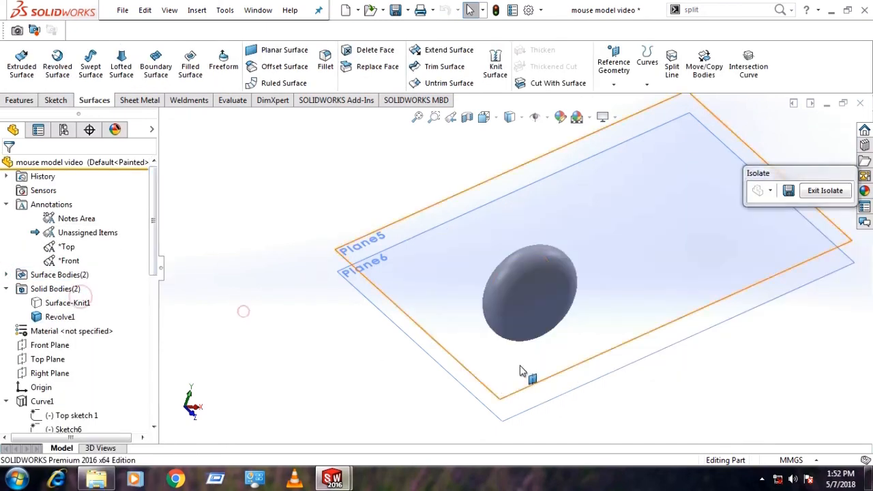
click(529, 334)
click(372, 324)
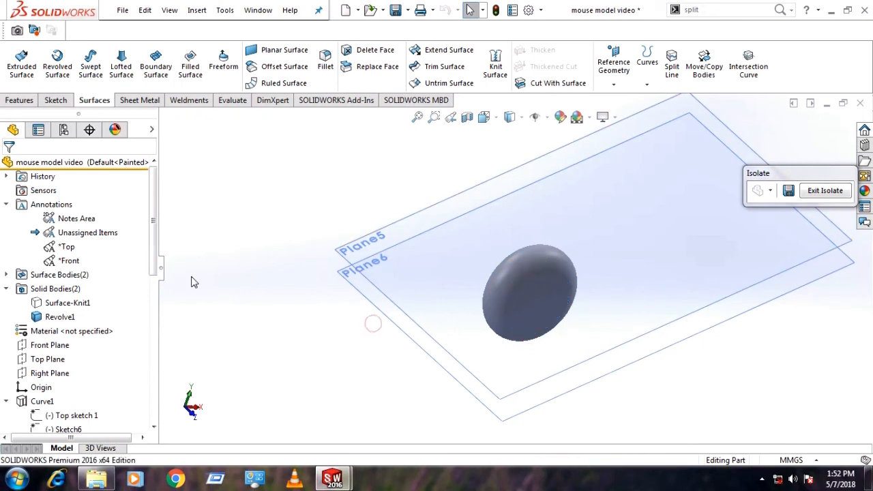
- Copy the wheel's two flat side faces and its rounded rim face as a surface with a 0 mm offset
click(60, 316)
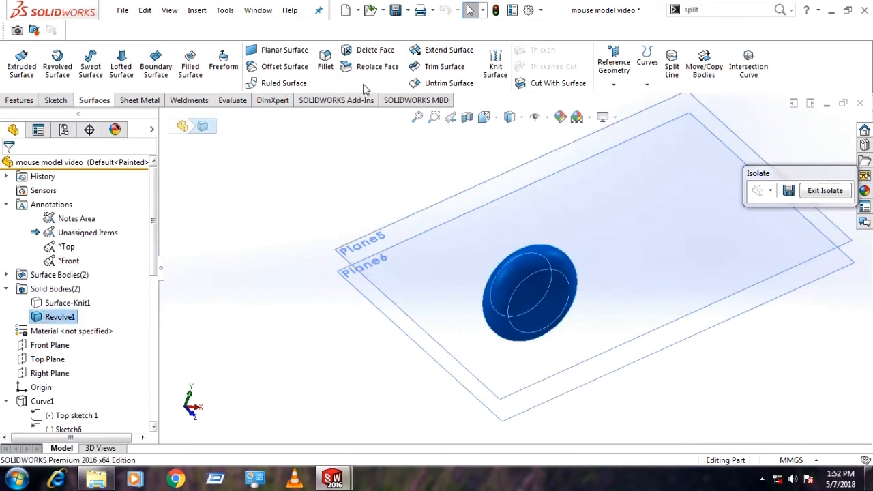
click(276, 67)
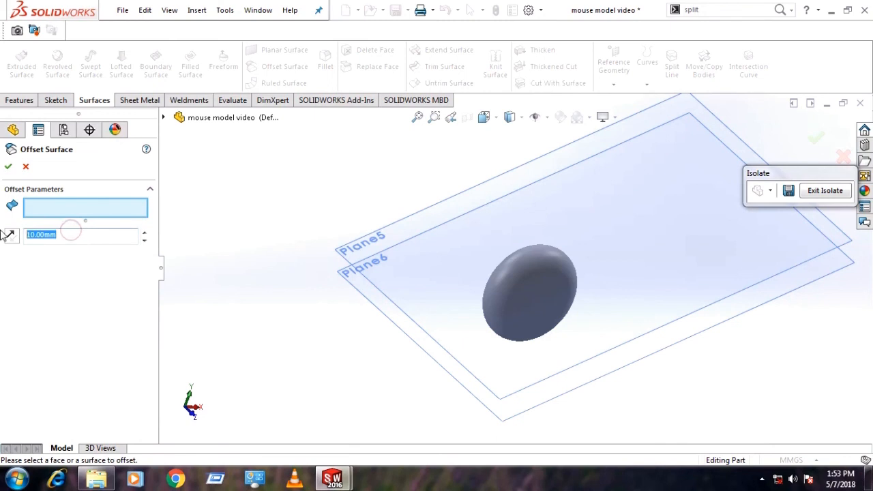
click(550, 298)
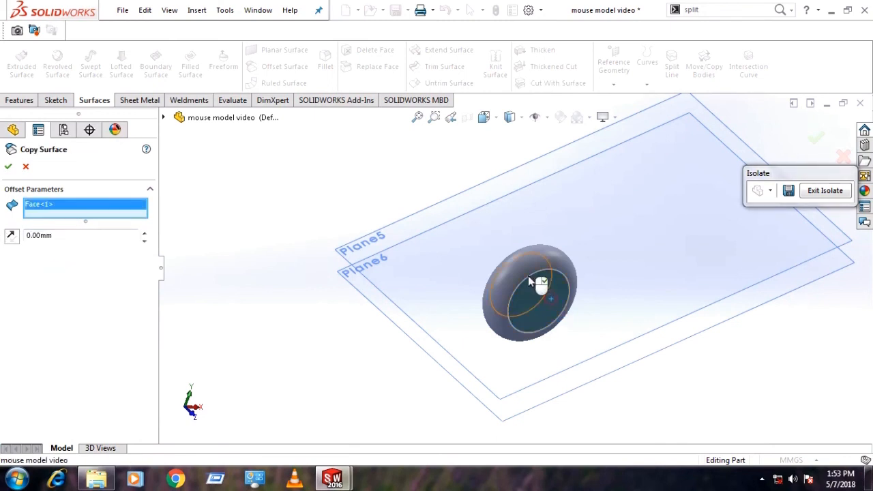
click(516, 274)
middle_drag(516, 274, 565, 312)
click(460, 285)
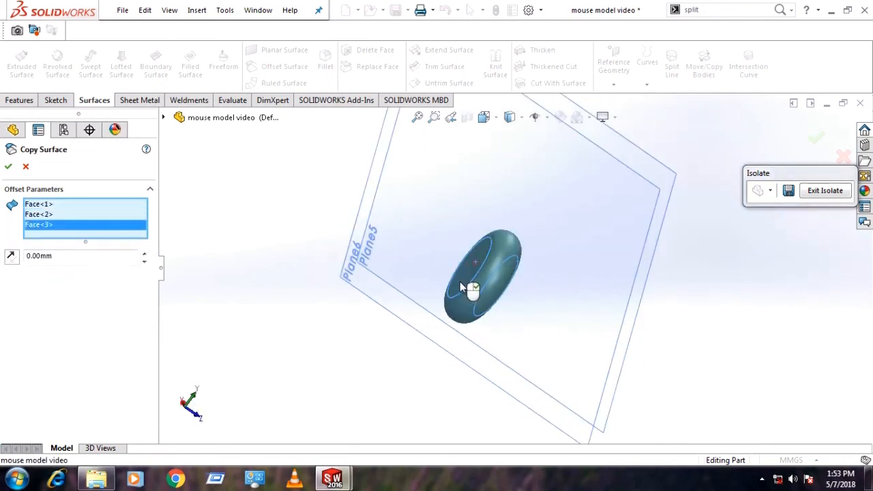
click(8, 166)
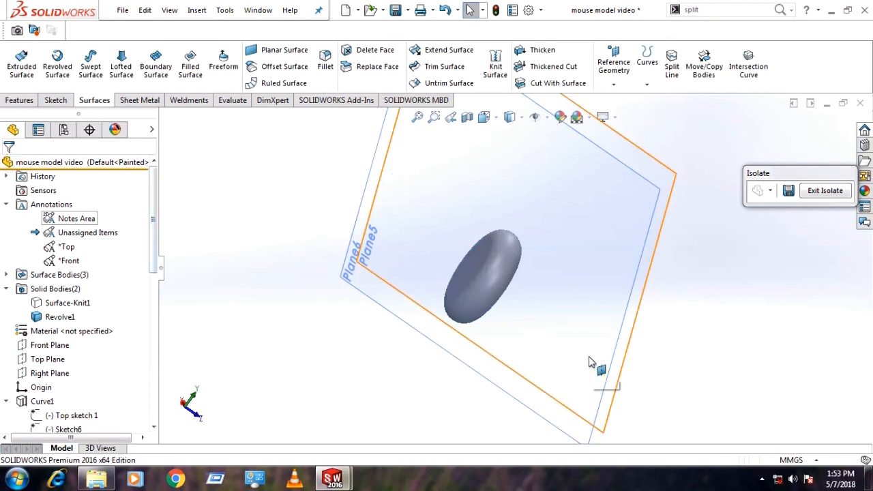
- Cut with the Surface-Offset1 surface, turning off Auto-select and limiting the cut to the Surface-Knit1 mouse body
middle_drag(594, 362, 571, 324)
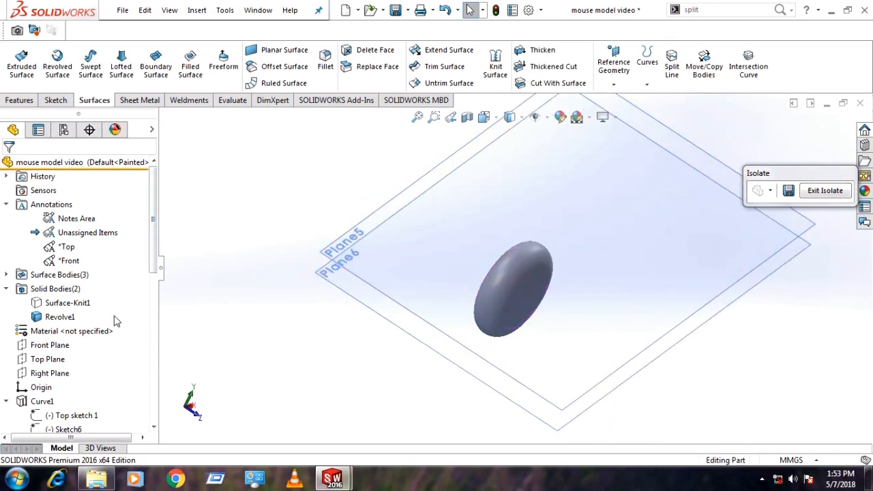
click(6, 274)
click(71, 317)
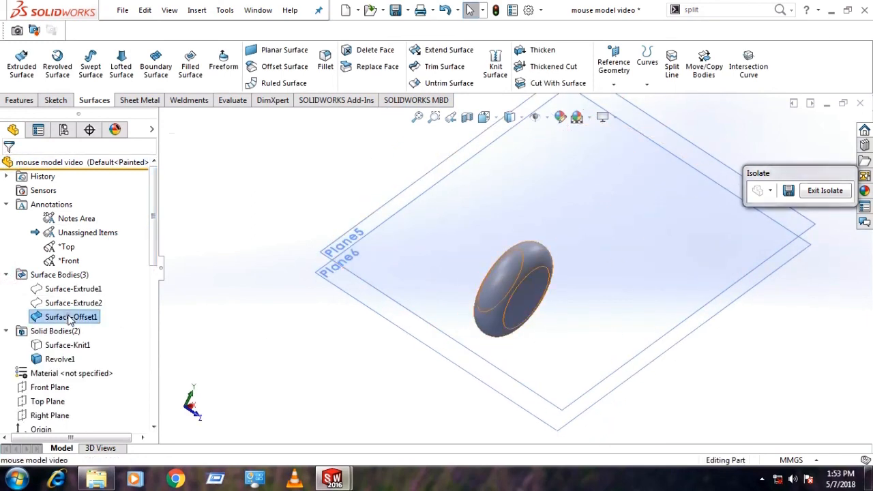
middle_drag(238, 337, 182, 267)
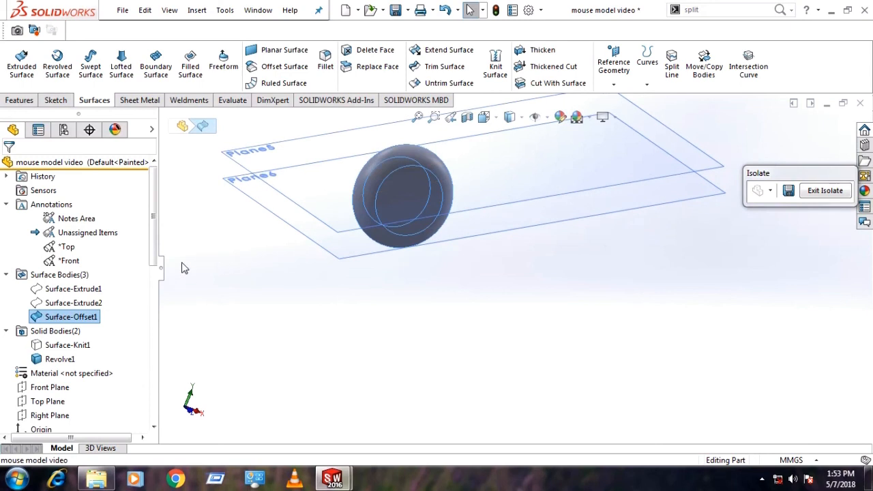
scroll(154, 251, down, 13)
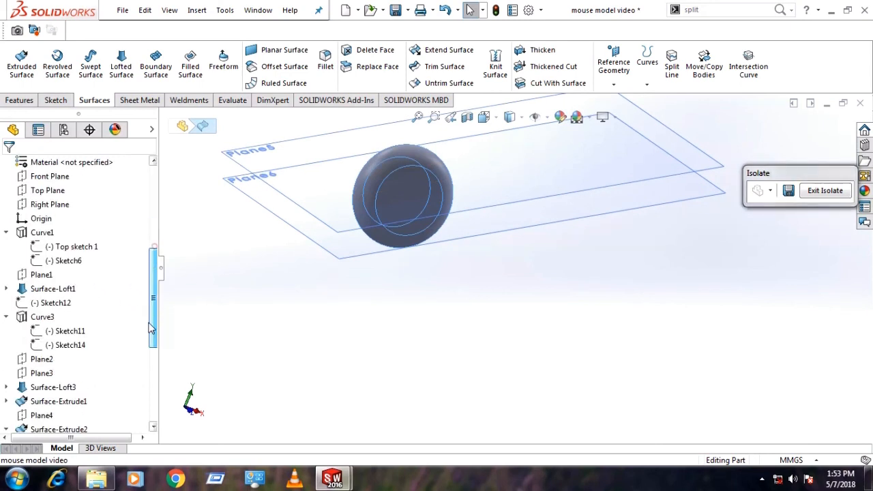
scroll(150, 260, up, 13)
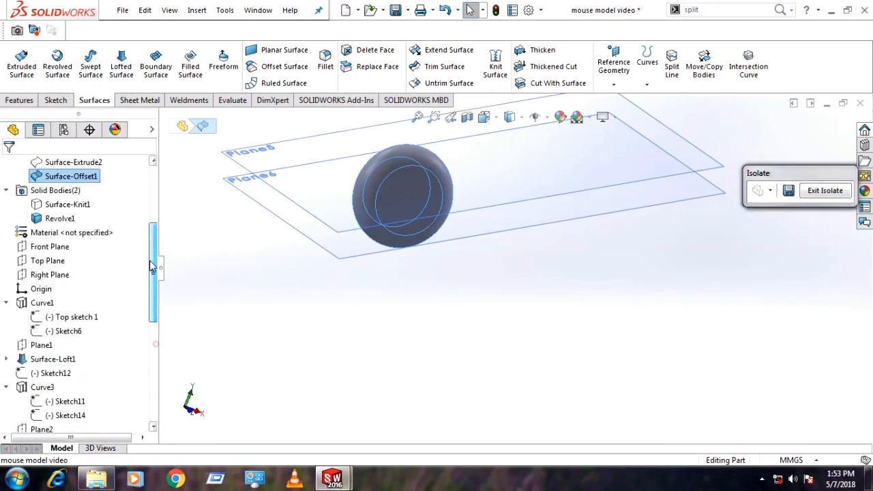
click(539, 83)
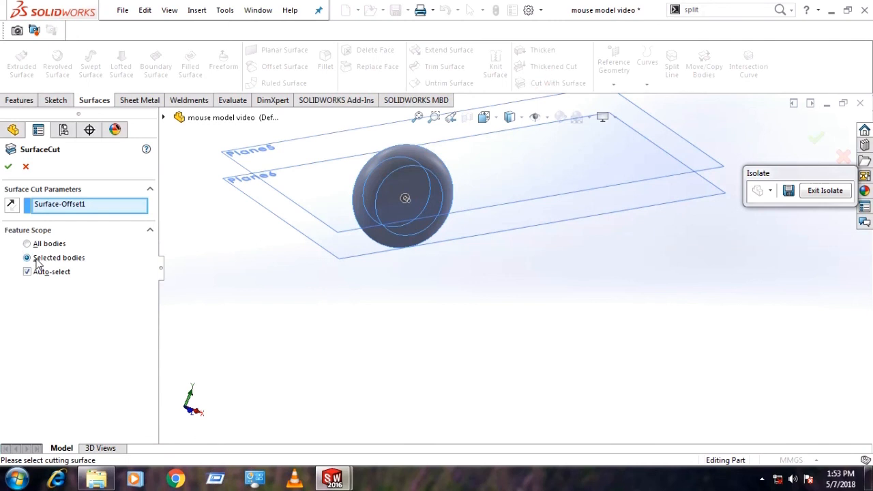
click(44, 272)
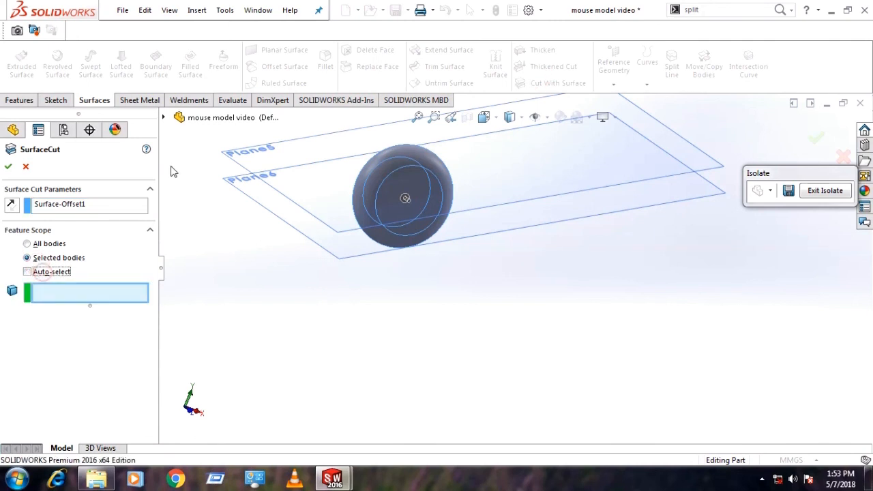
click(164, 118)
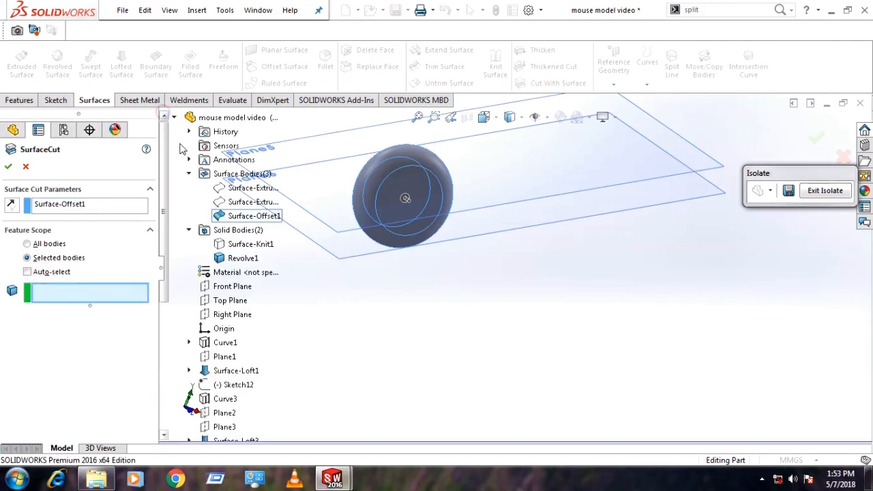
click(247, 243)
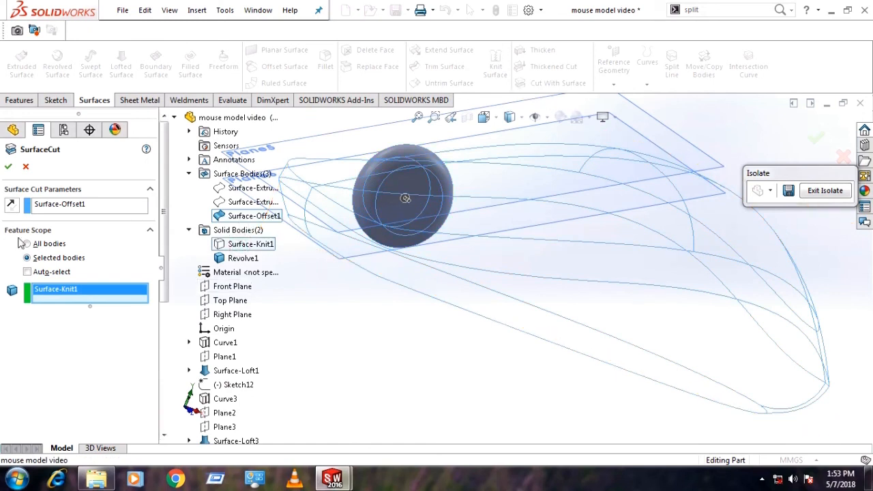
click(9, 167)
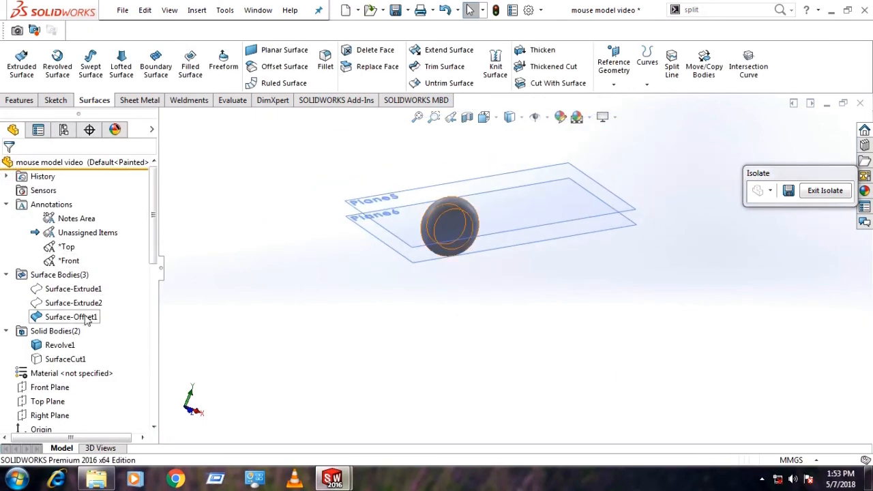
- Show the SurfaceCut1 mouse body alongside the isolated scroll wheel
click(60, 345)
click(64, 359)
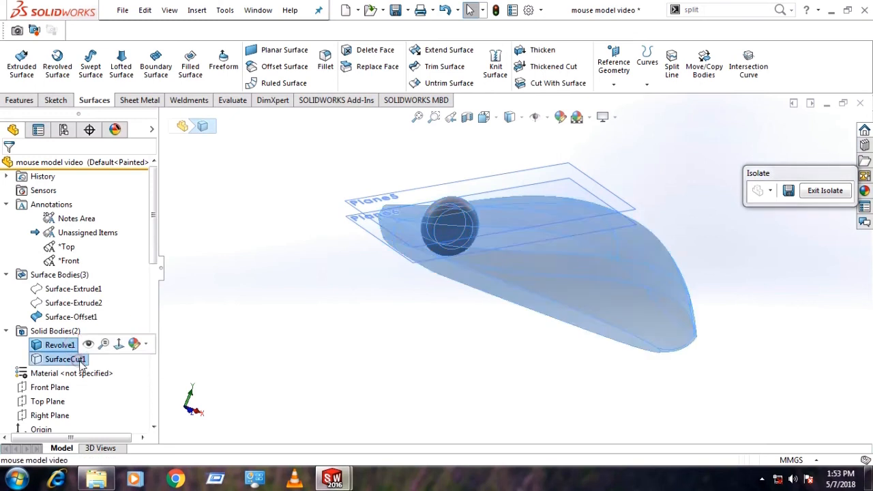
click(170, 352)
click(83, 358)
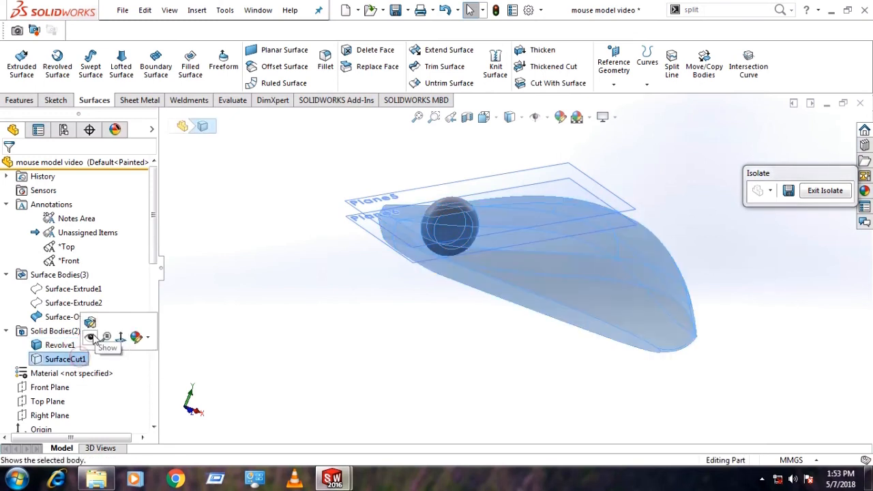
click(92, 336)
click(266, 335)
middle_drag(360, 294, 484, 275)
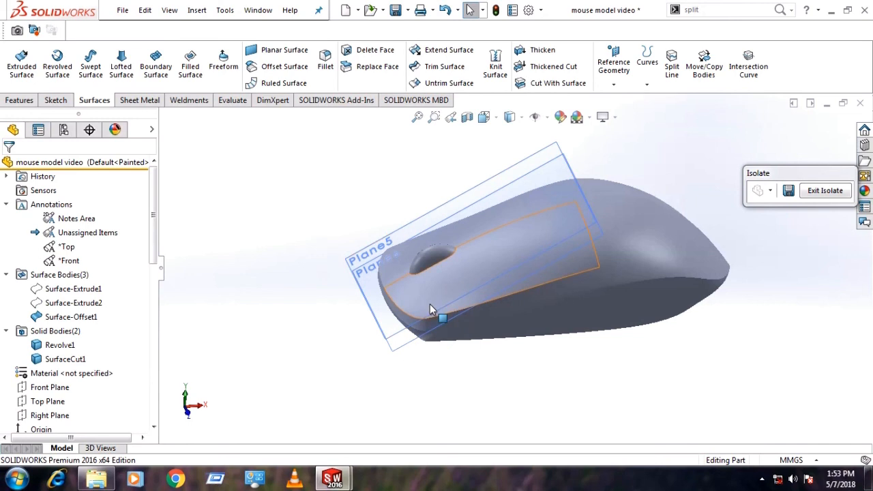
middle_drag(437, 301, 396, 276)
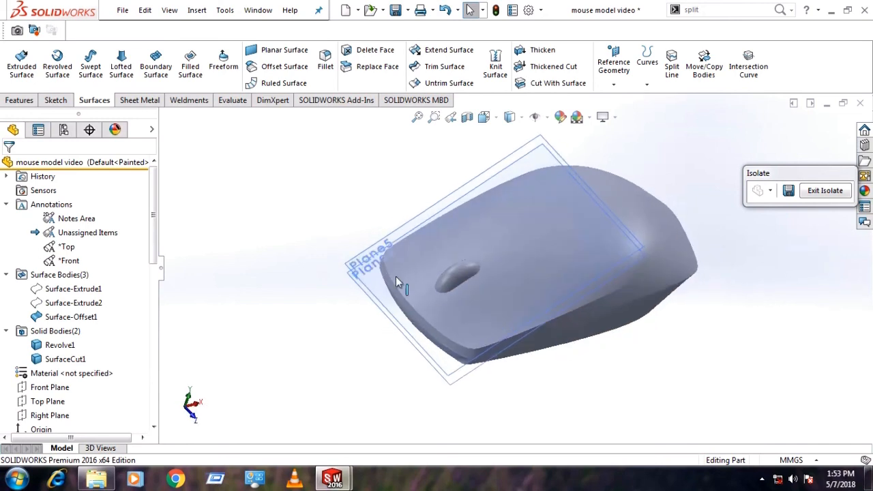
- Hide the reference planes Plane5 and Plane6
click(362, 262)
click(428, 221)
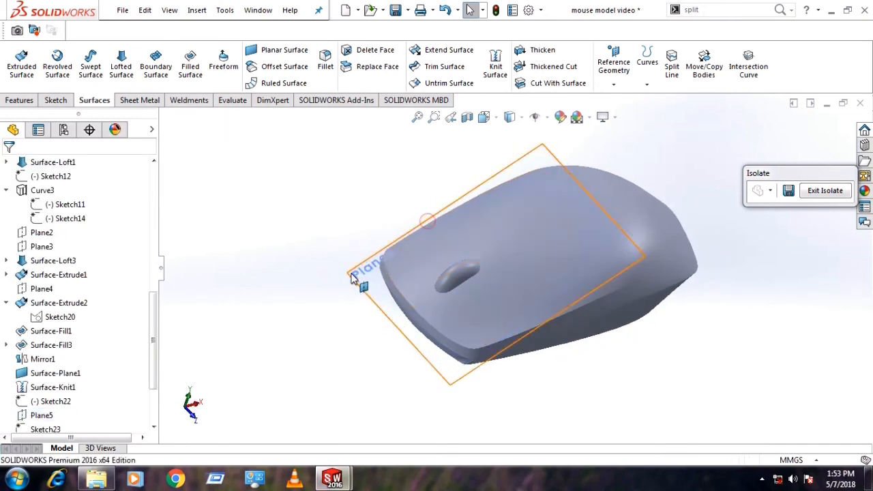
click(353, 278)
click(424, 242)
scroll(466, 292, down, 3)
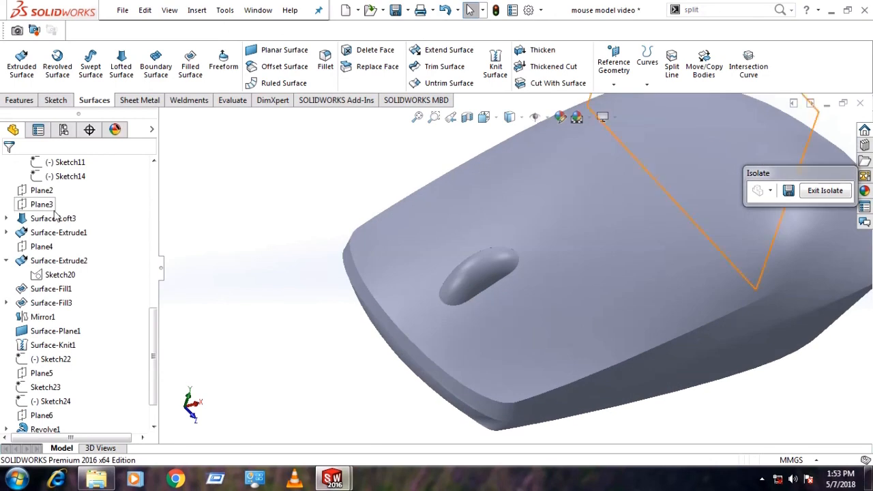
- Exit the isolation that was applied to the wheel body
scroll(52, 279, up, 3)
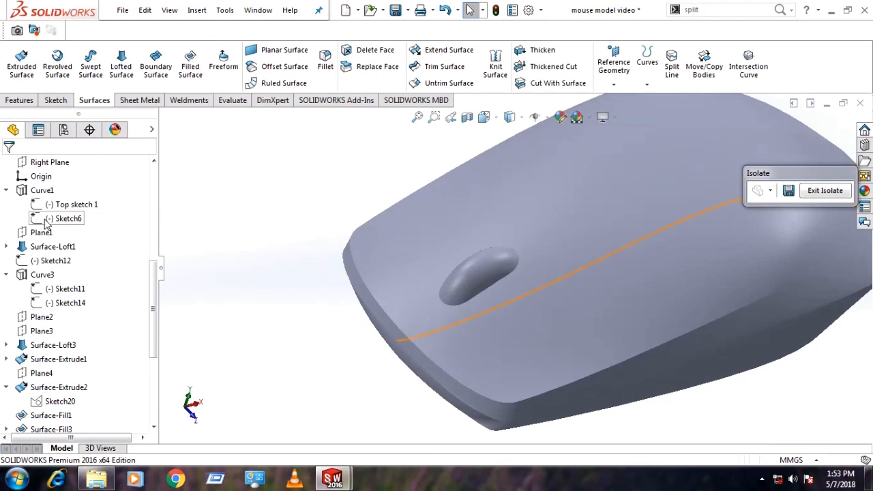
scroll(46, 224, up, 4)
click(64, 265)
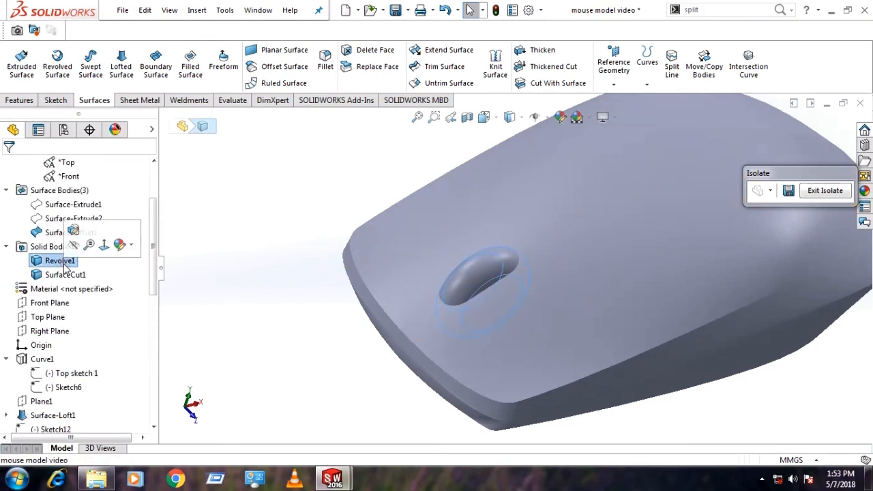
click(74, 274)
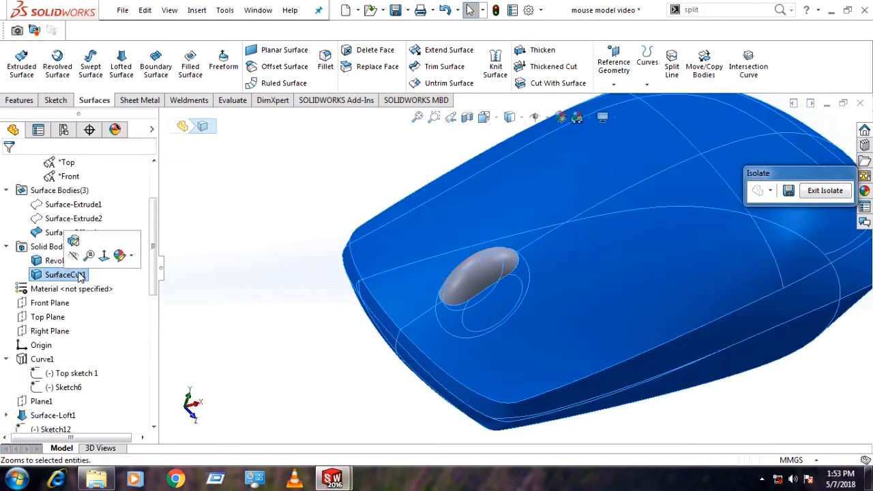
right_click(81, 276)
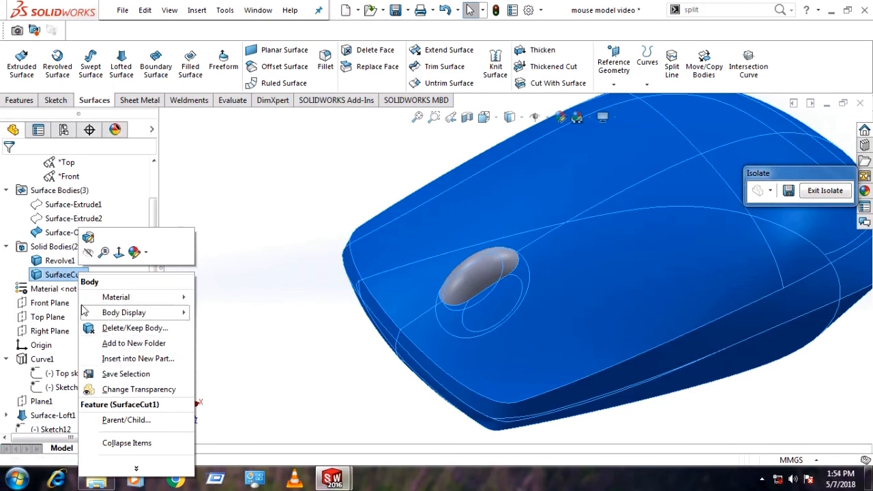
click(233, 357)
right_click(65, 275)
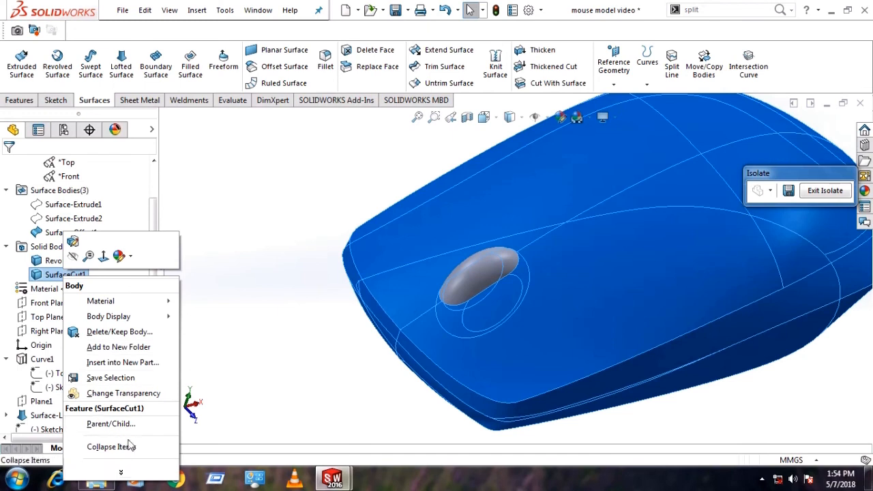
click(831, 197)
click(820, 193)
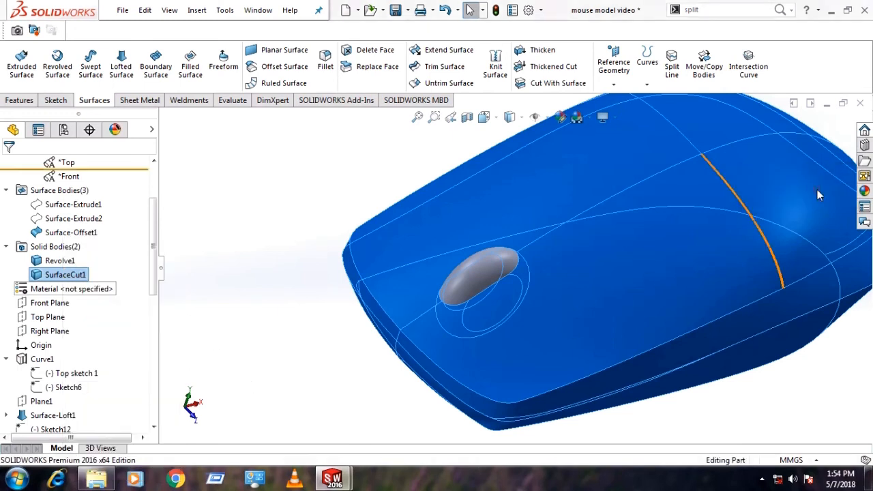
- Isolate the SurfaceCut1 body to inspect its wheel pocket, exit the isolation and examine the wheel seated in the mouse
right_click(89, 275)
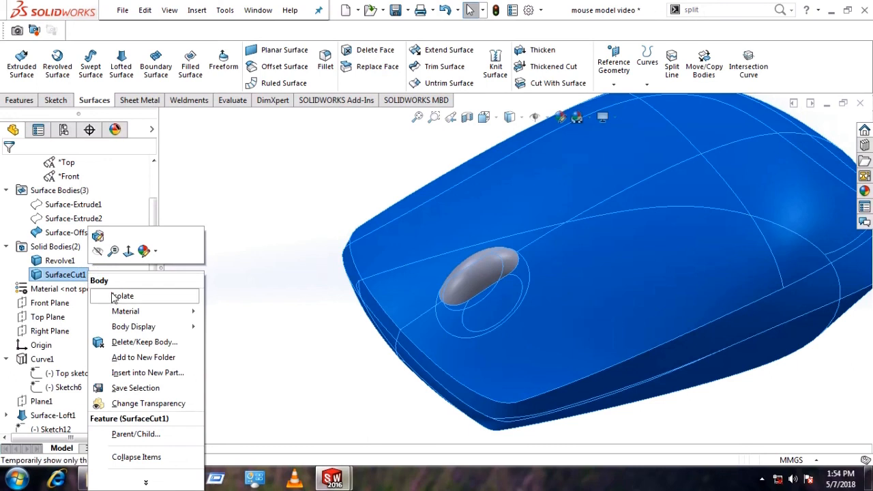
click(116, 296)
middle_drag(409, 289, 423, 347)
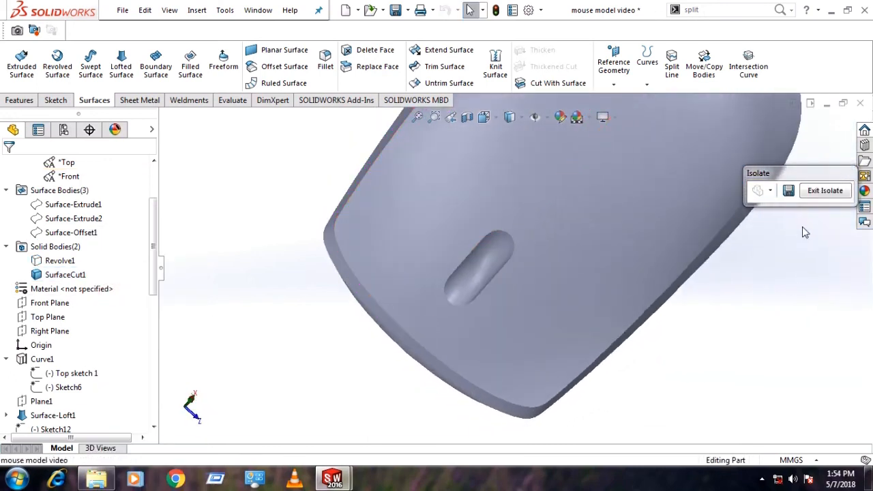
click(824, 190)
key(f)
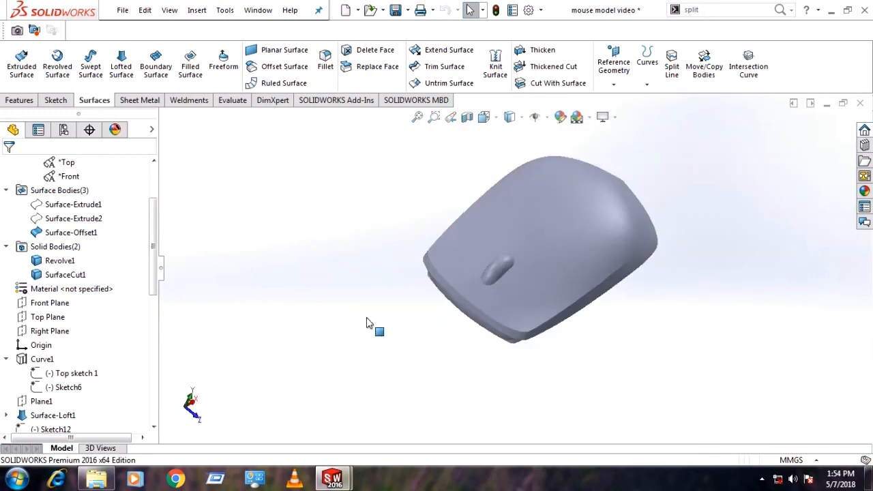
middle_drag(366, 323, 430, 438)
scroll(495, 252, down, 4)
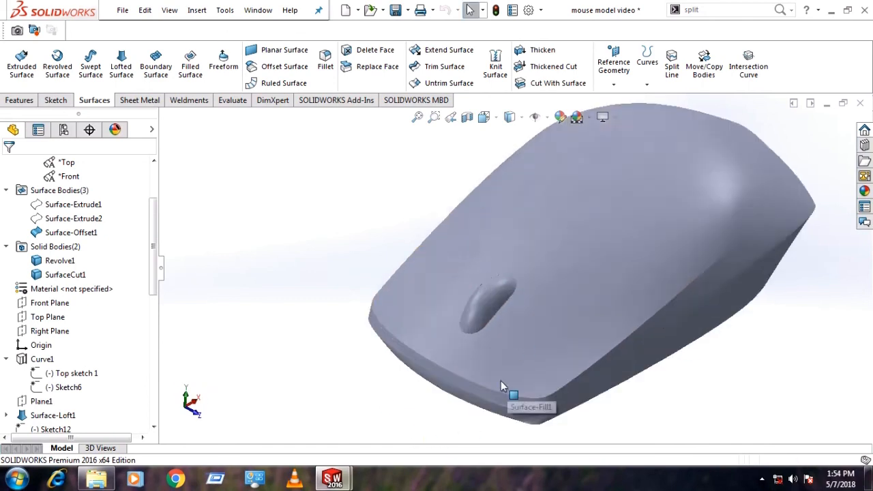
middle_drag(500, 383, 487, 357)
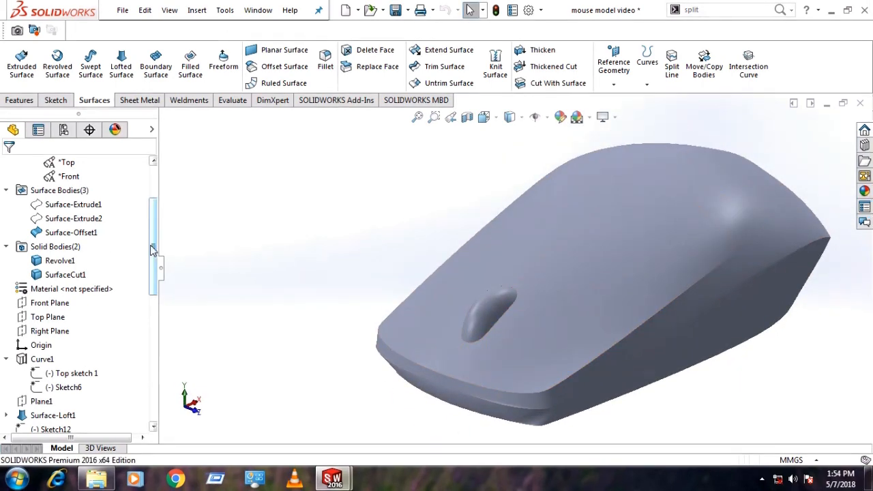
- Roll the feature history back to just below Plane6 and open a sketch on the Top Plane, viewed straight on
drag(151, 250, 145, 386)
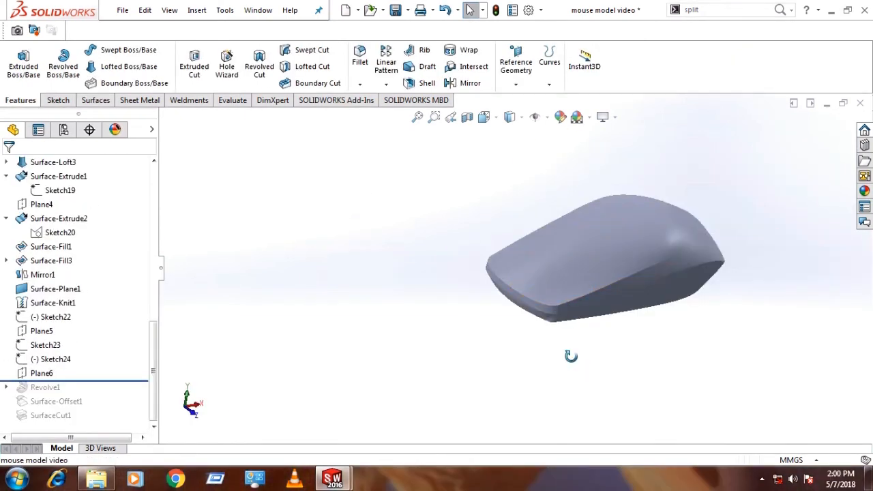
middle_drag(571, 355, 581, 316)
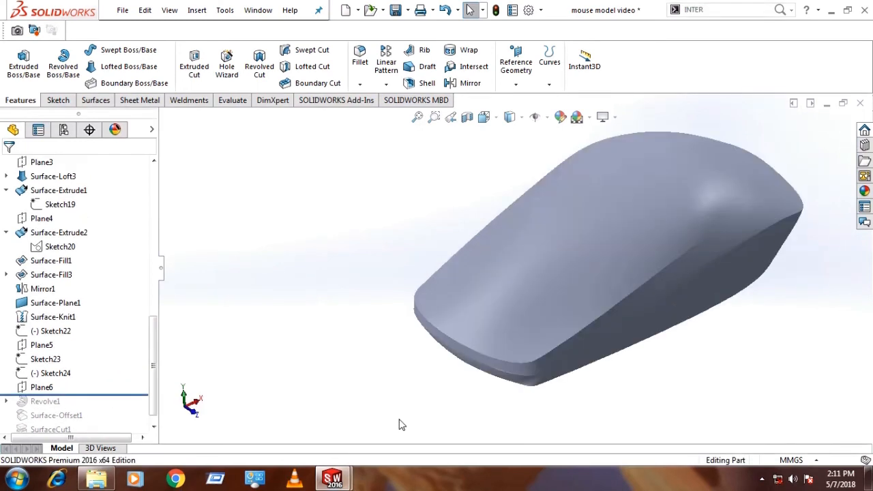
click(58, 101)
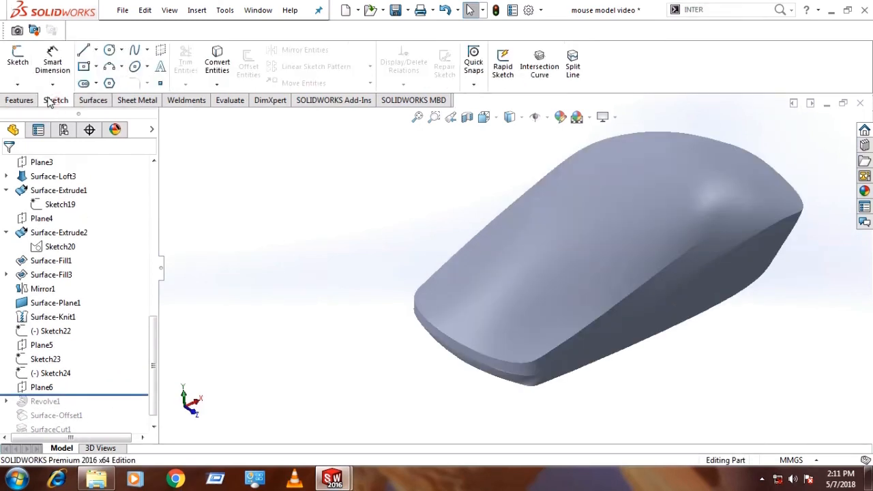
click(18, 72)
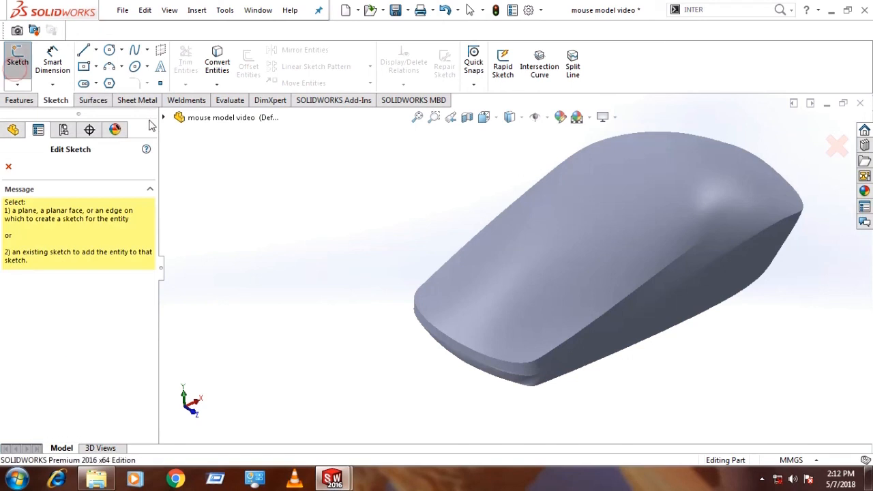
click(178, 117)
click(205, 282)
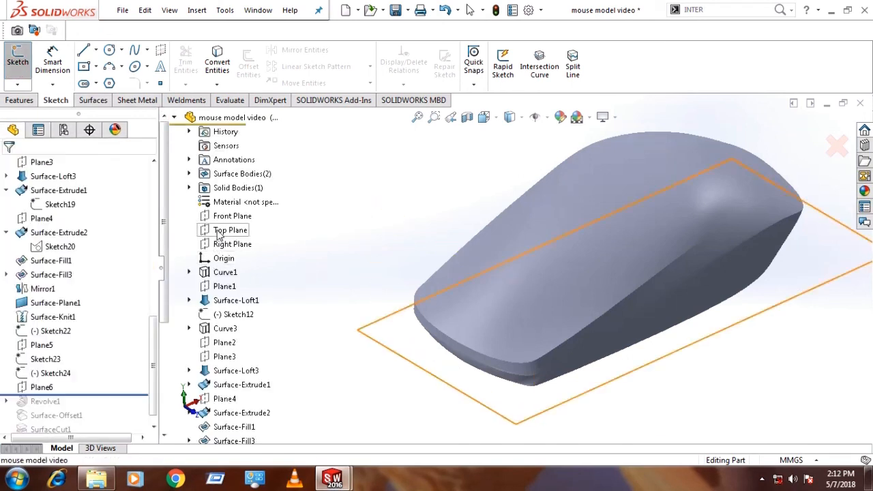
key(ctrl+8)
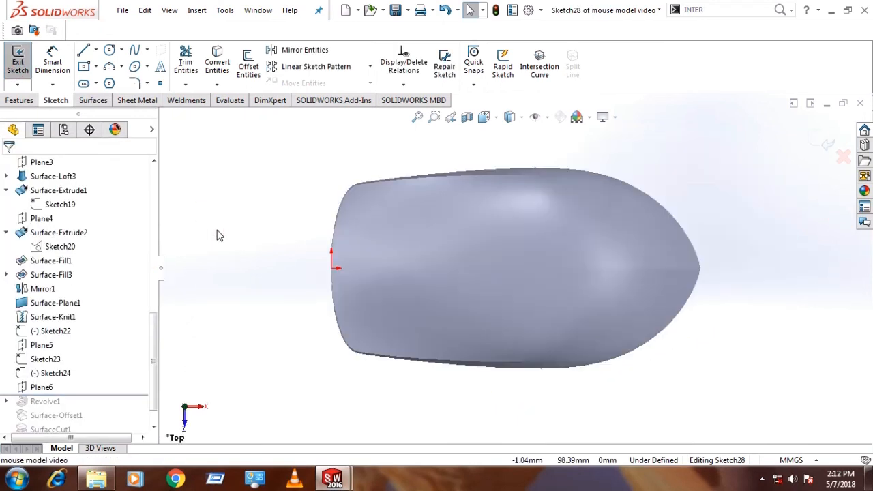
- Sketch a line about 51 mm long from the origin toward the mouse's rear and make it horizontal
click(86, 52)
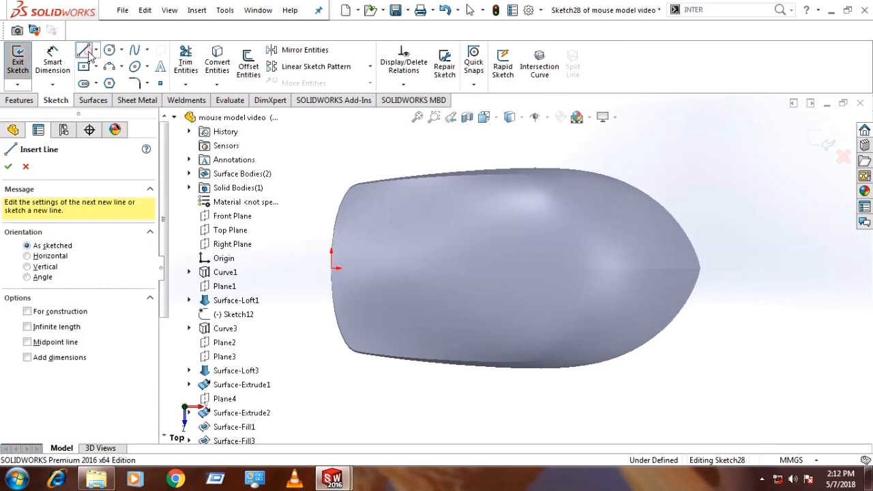
click(332, 268)
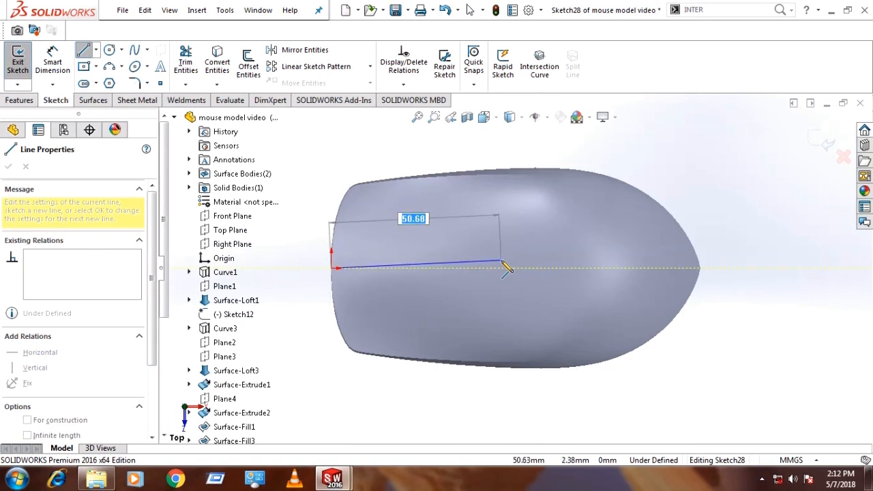
click(501, 261)
key(Escape)
click(473, 265)
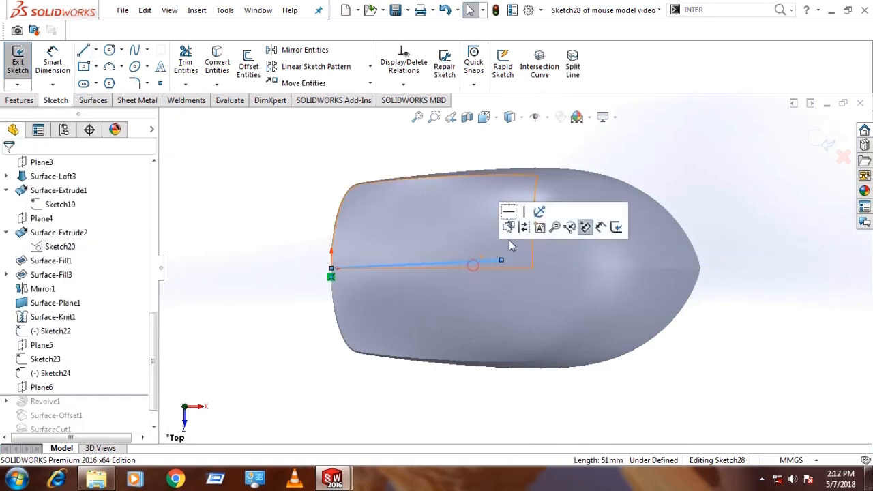
click(508, 211)
click(195, 146)
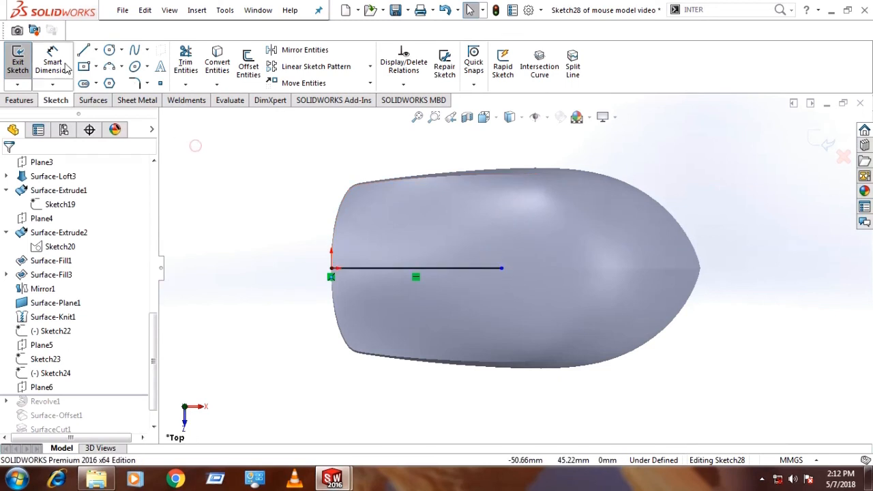
- Dimension the centre line's length to 60 mm and exit the sketch
click(65, 66)
click(403, 268)
click(420, 169)
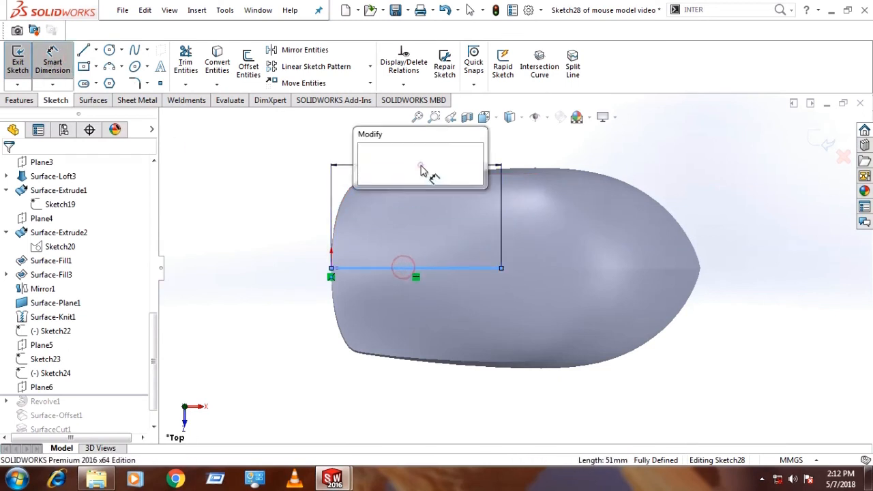
text(60)
key(Return)
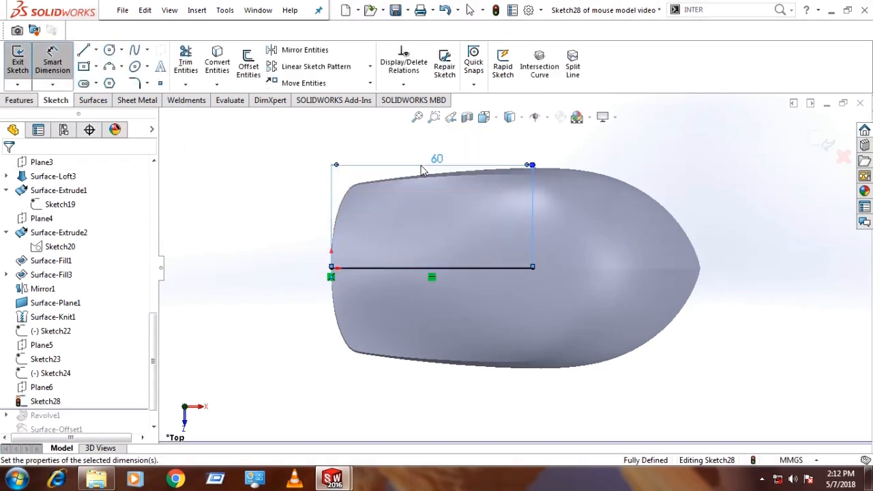
click(826, 144)
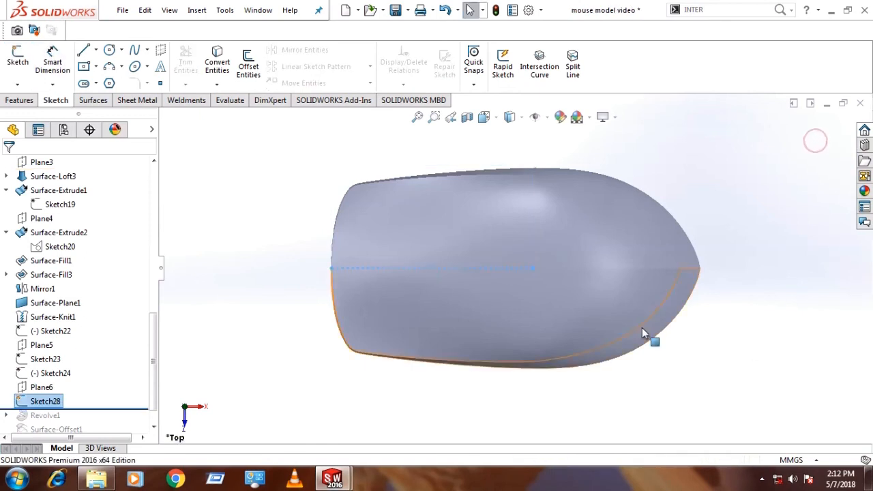
- Start a thin Boss-Extrude of the 60 mm centre line, beginning at a 35 mm offset above its sketch plane
mouse_move(641, 327)
middle_down()
mouse_move(643, 239)
mouse_move(683, 207)
middle_up()
click(351, 358)
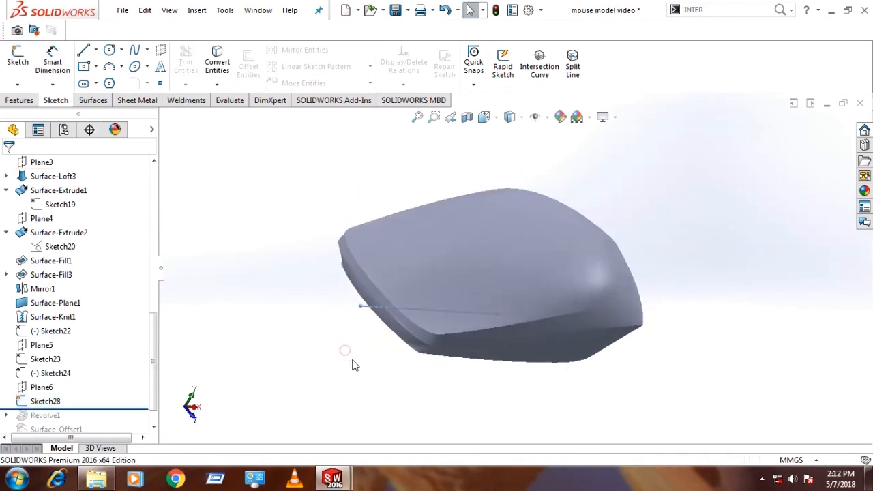
middle_drag(352, 365, 356, 340)
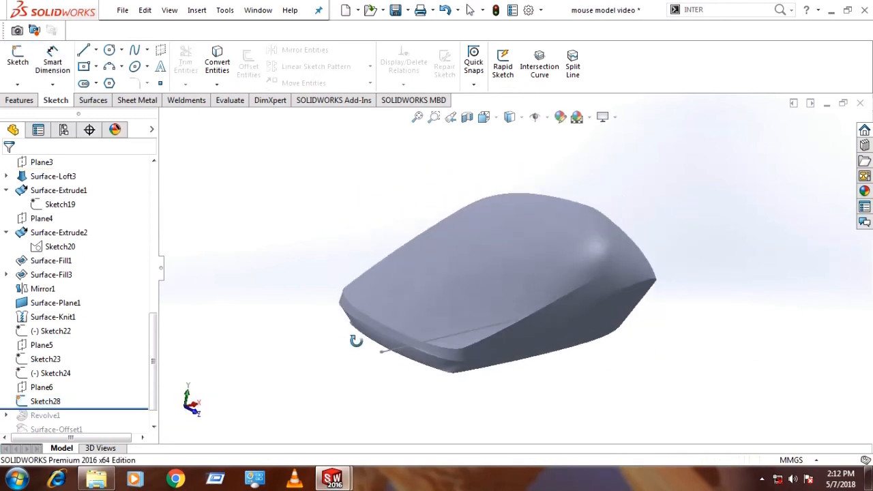
click(19, 99)
click(22, 60)
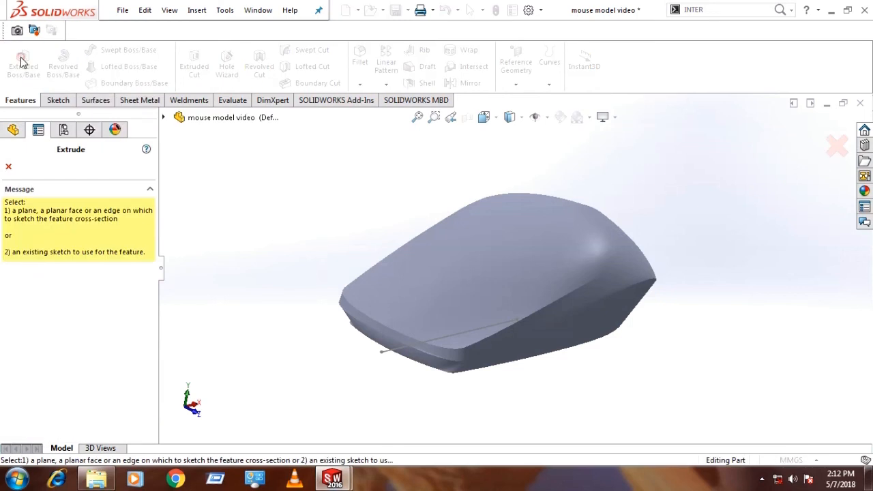
click(385, 354)
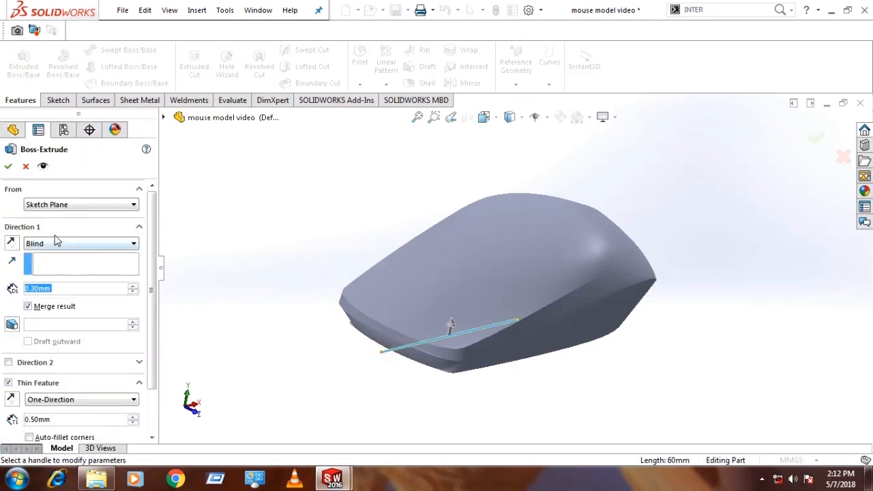
click(45, 205)
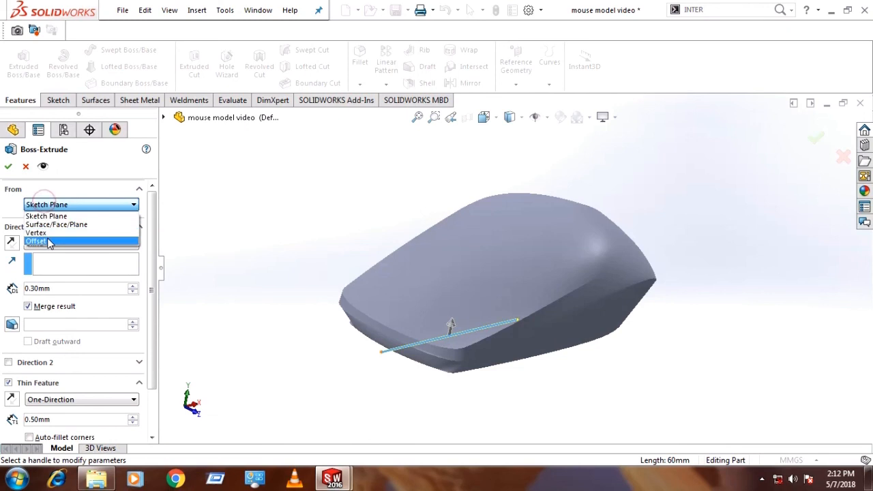
click(47, 244)
click(47, 224)
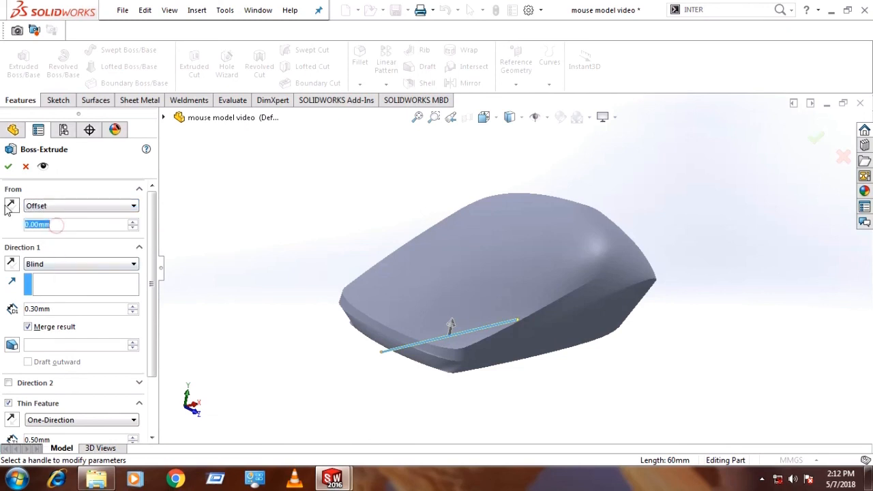
text(35)
click(8, 235)
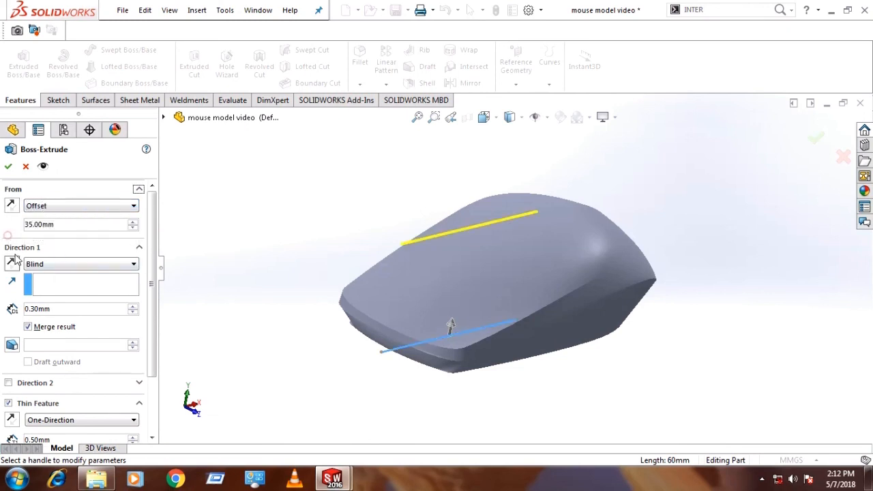
- Reverse the extrusion downward, turn off merging, and end it offset from the mouse's upper front face with Translate surface enabled
click(11, 264)
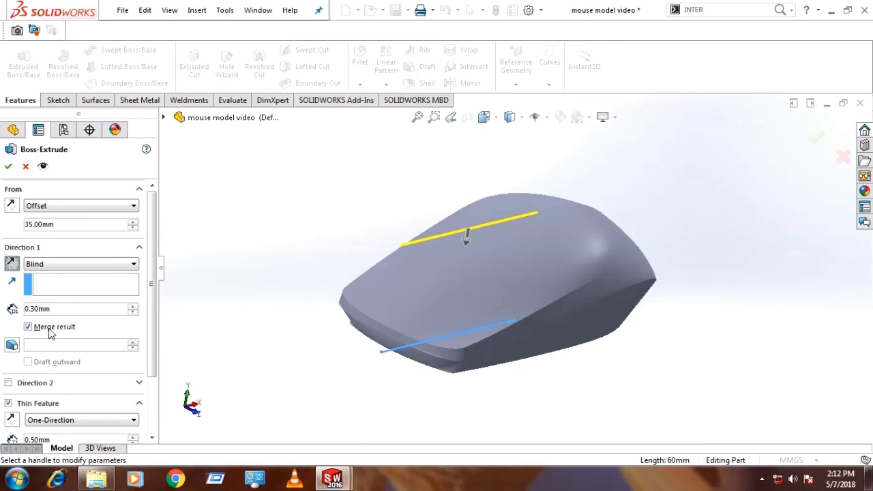
scroll(30, 331, down, 3)
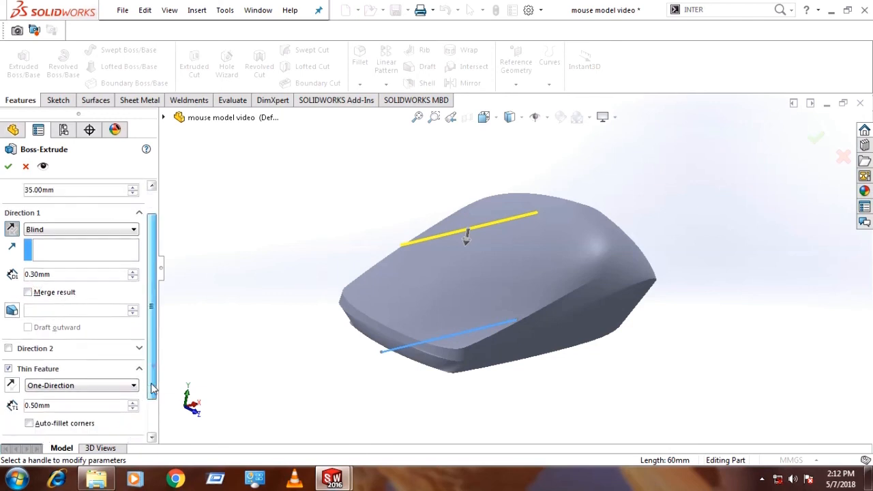
middle_drag(315, 347, 282, 338)
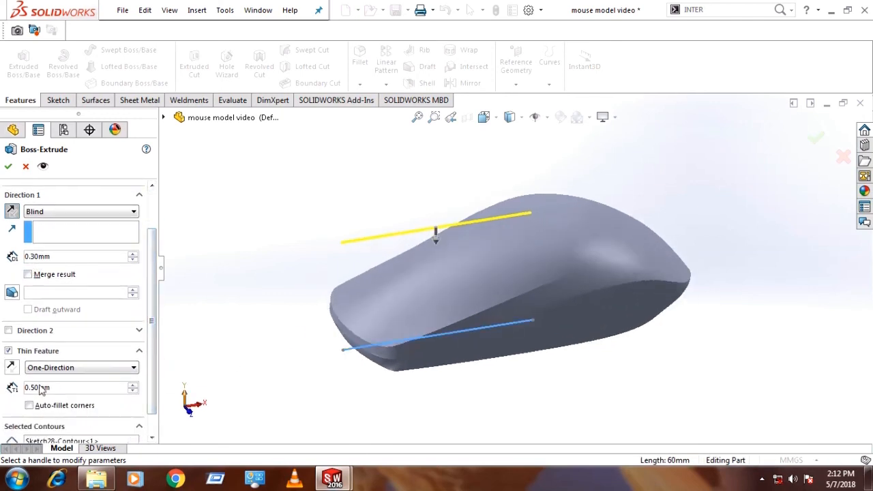
mouse_move(149, 379)
mouse_down()
mouse_move(150, 421)
mouse_move(142, 331)
mouse_up()
click(41, 265)
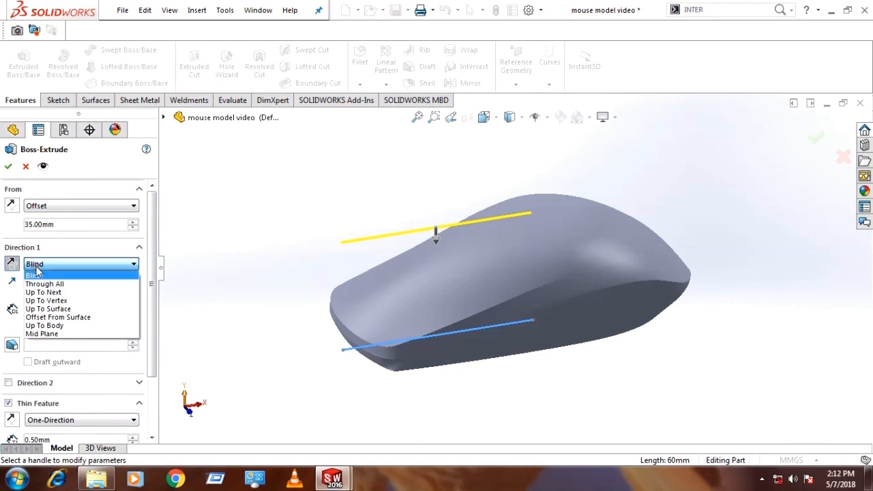
click(49, 318)
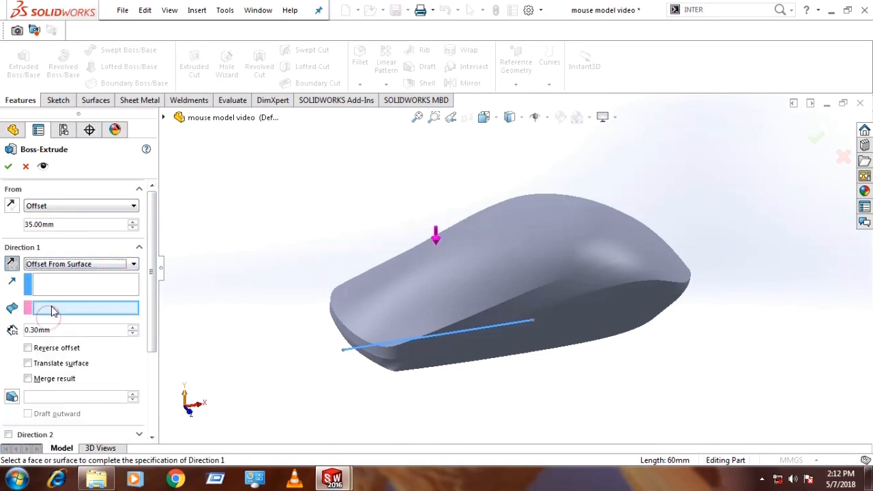
click(395, 305)
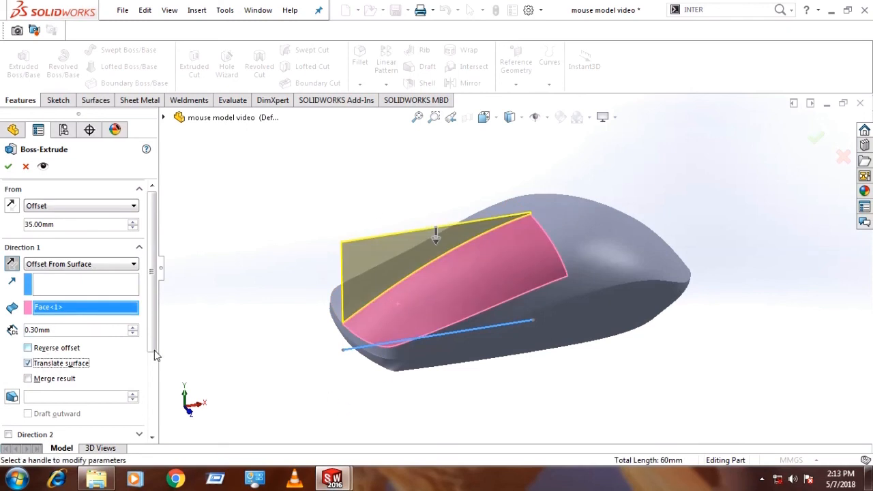
- Reverse the end offset, set it to 0.5 mm and create the thin extrusion
scroll(357, 359, down, 3)
middle_drag(357, 359, 397, 346)
scroll(368, 398, down, 5)
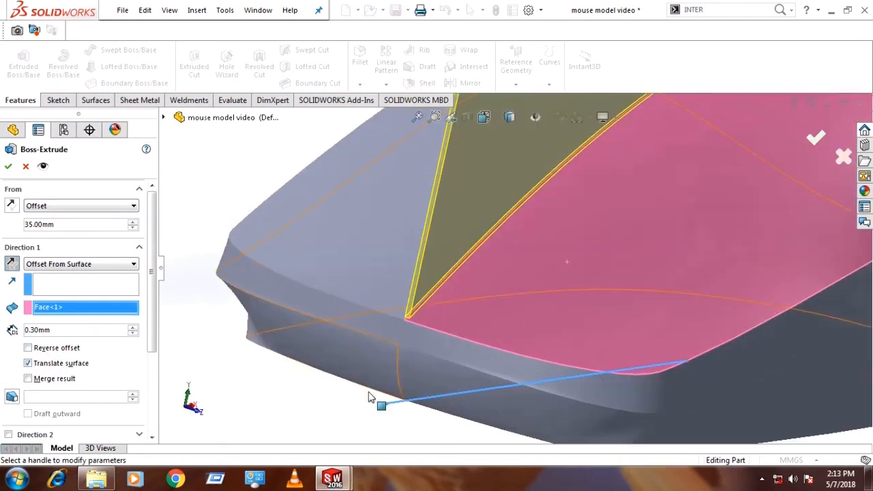
click(41, 350)
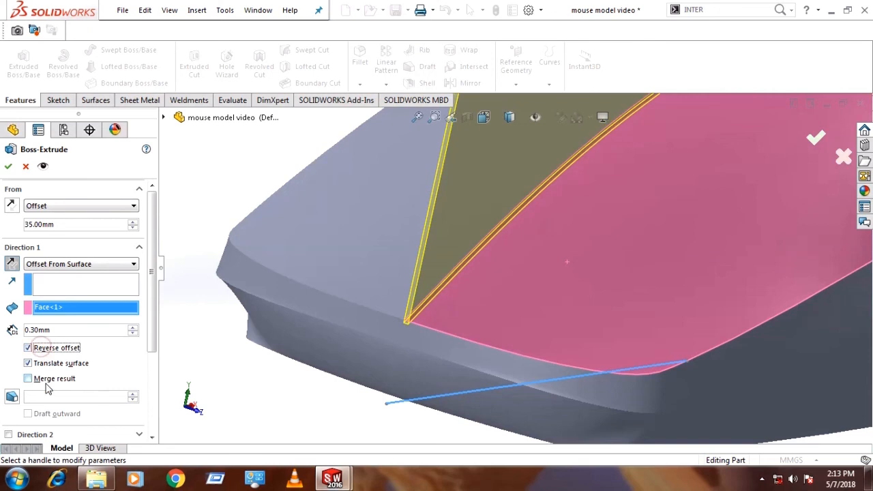
middle_drag(246, 383, 302, 356)
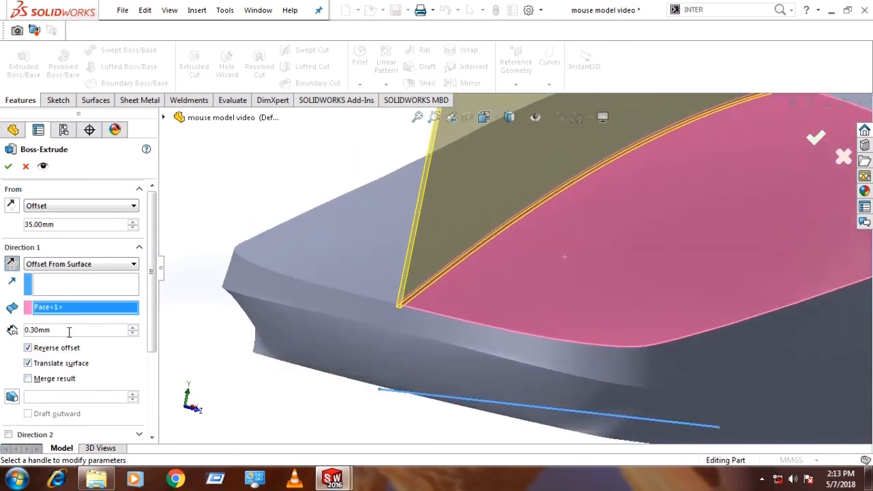
text(0.)
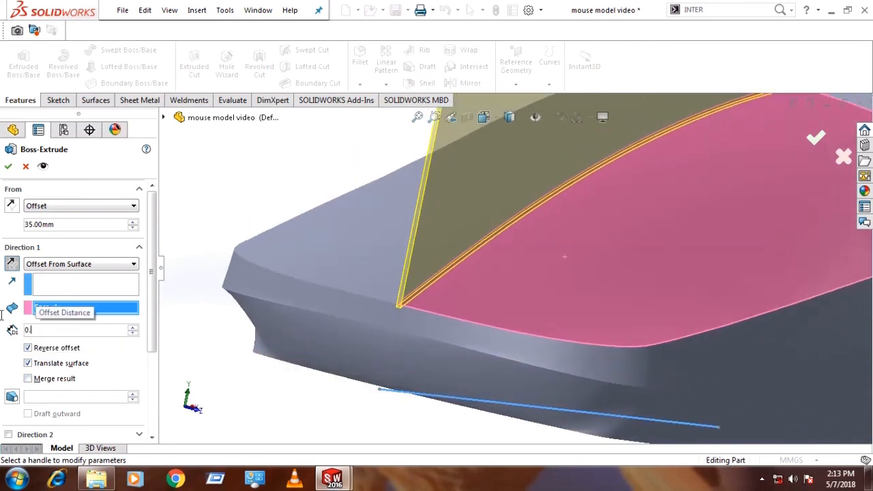
text(5)
key(Return)
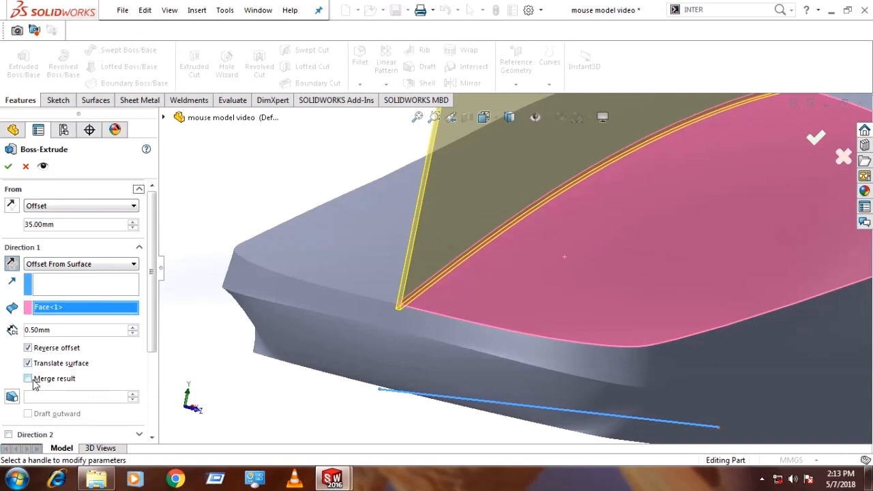
click(9, 167)
- Isolate the thin extruded body standing on the mouse's centre line
middle_drag(283, 313, 409, 357)
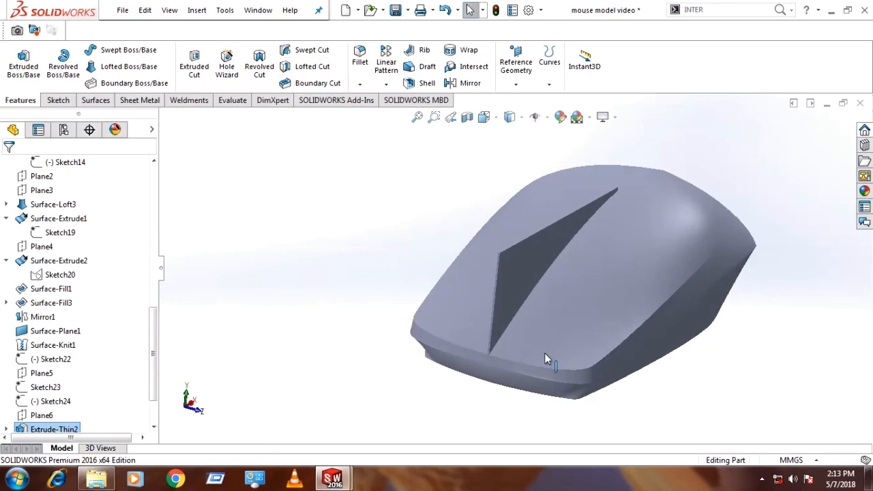
click(523, 263)
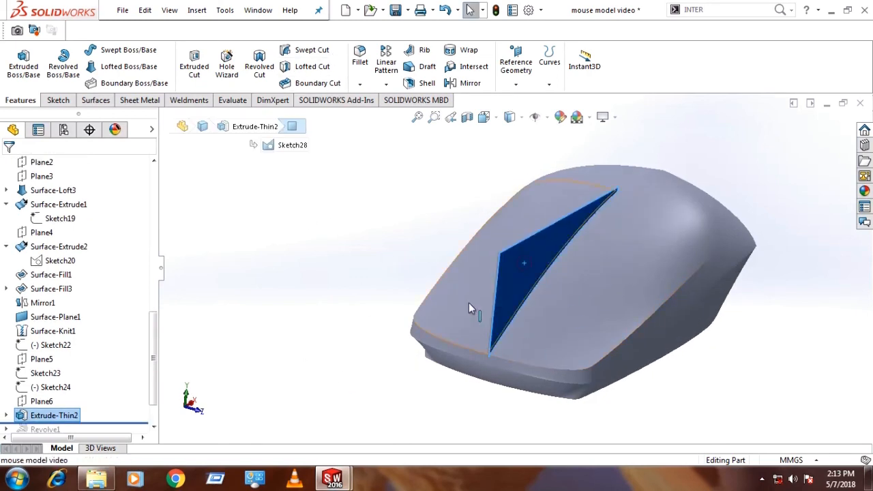
drag(153, 350, 152, 205)
right_click(56, 356)
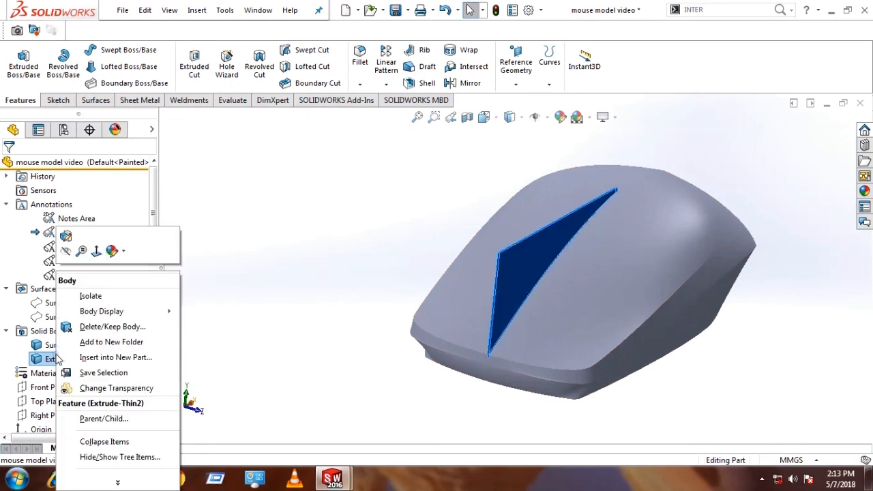
click(82, 297)
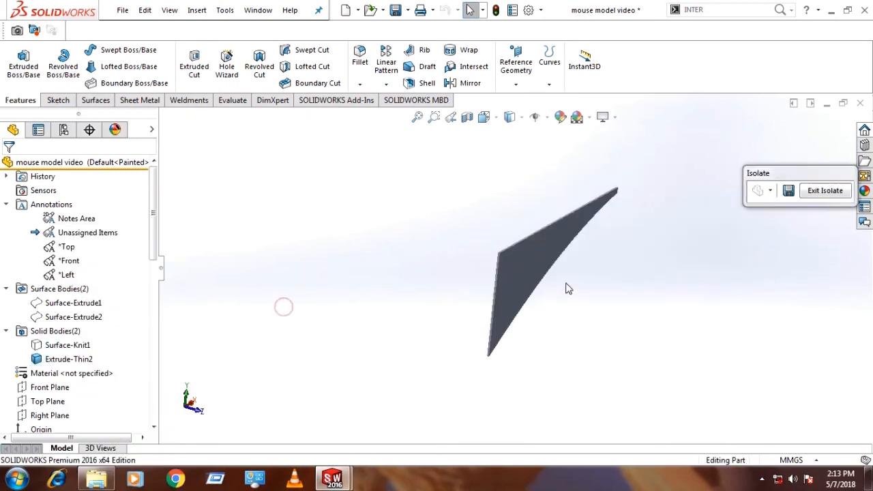
- Copy all six faces of the isolated thin body as a surface using Offset Surface at 0 mm
click(546, 260)
middle_drag(512, 287, 569, 332)
ctrl+click(700, 322)
scroll(702, 345, down, 4)
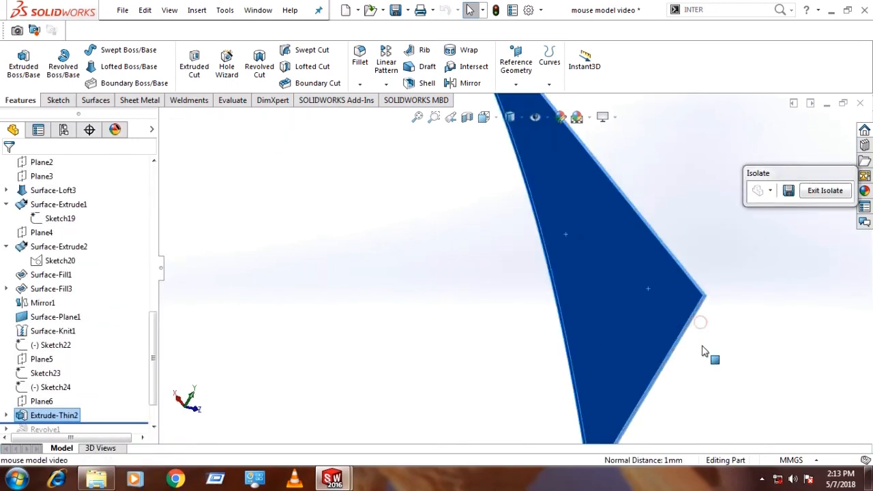
middle_drag(705, 351, 620, 332)
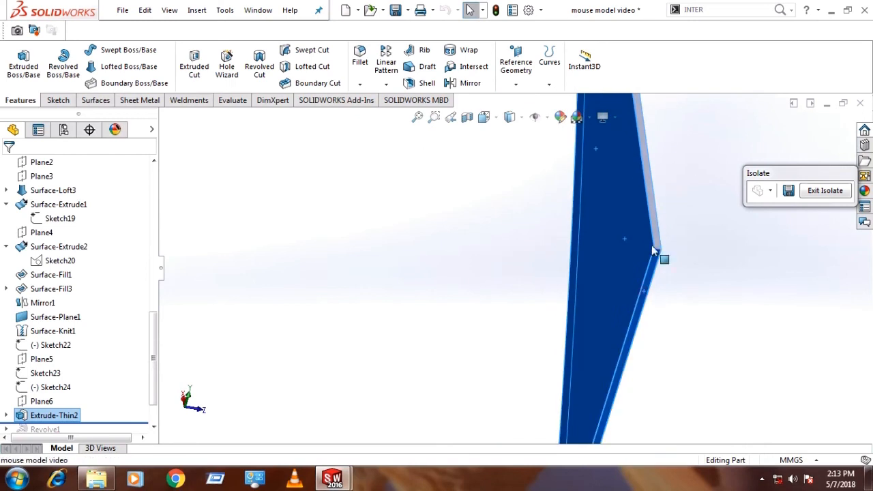
mouse_move(654, 239)
middle_down()
mouse_move(578, 318)
mouse_move(668, 240)
middle_up()
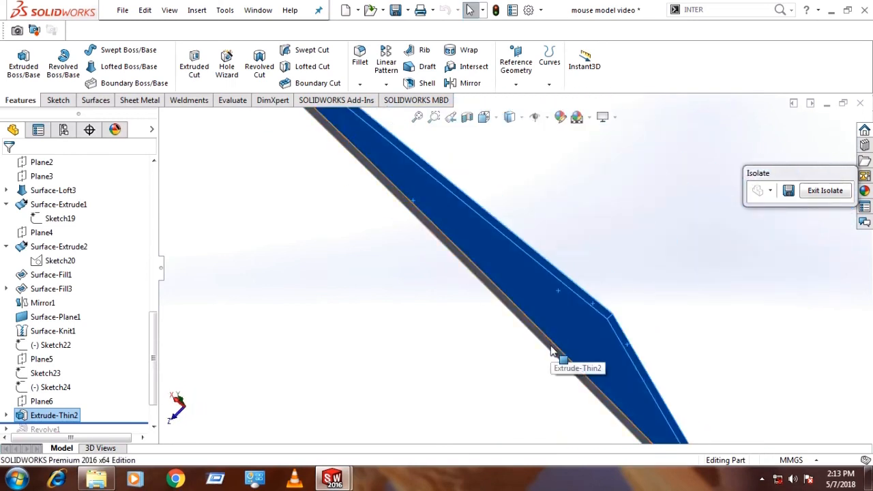
click(550, 344)
scroll(308, 237, up, 6)
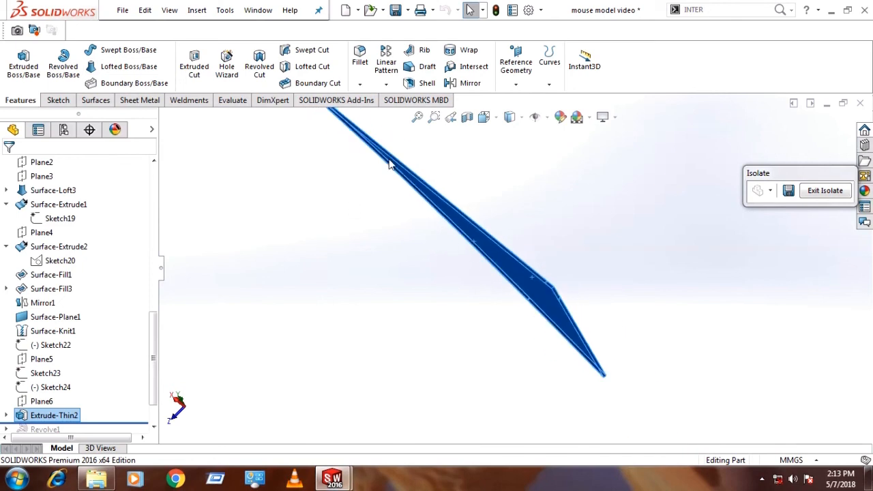
middle_drag(390, 177, 427, 263)
scroll(398, 167, down, 6)
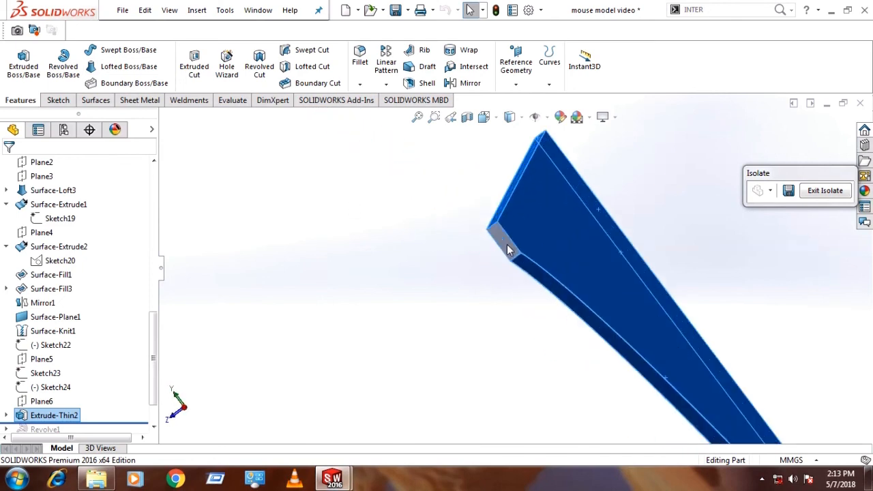
ctrl+click(503, 243)
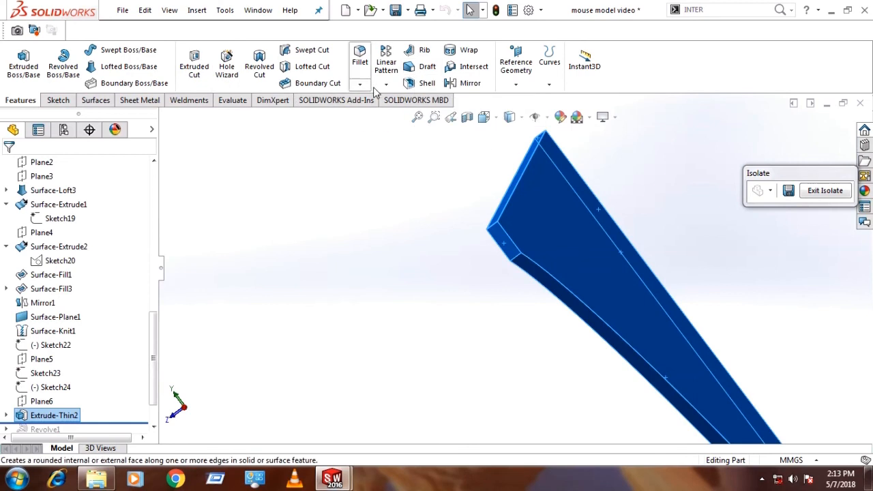
click(109, 101)
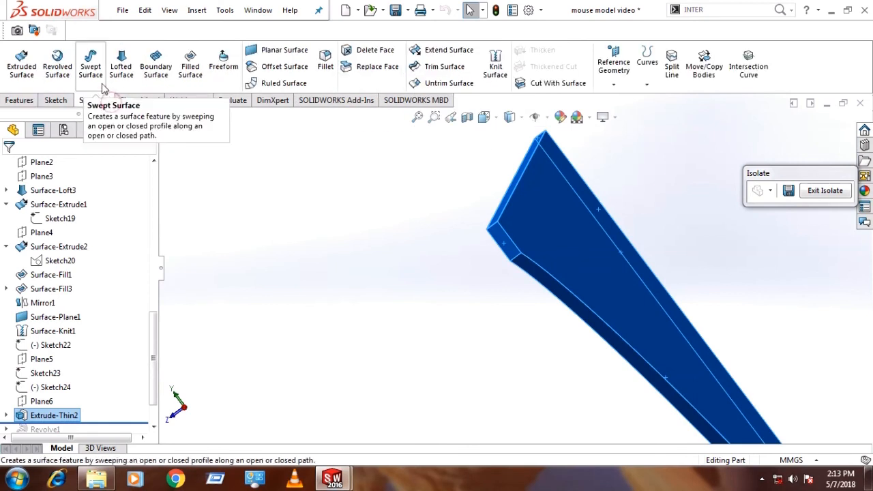
click(251, 66)
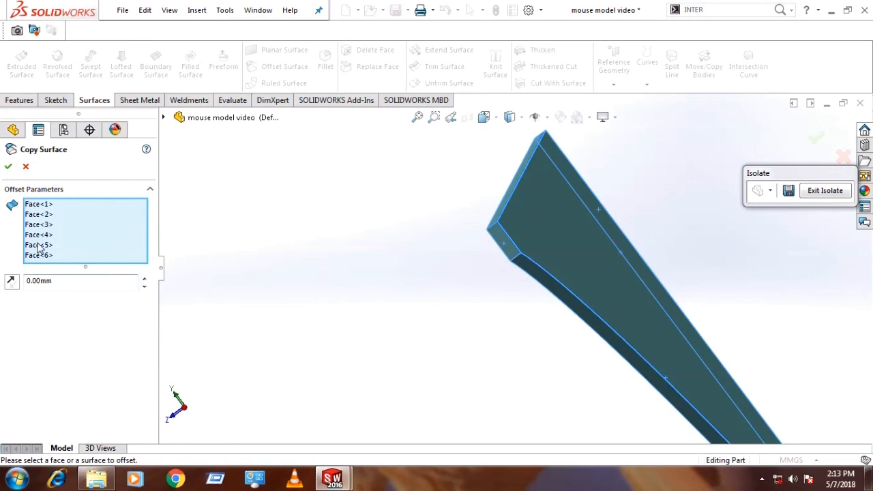
click(9, 166)
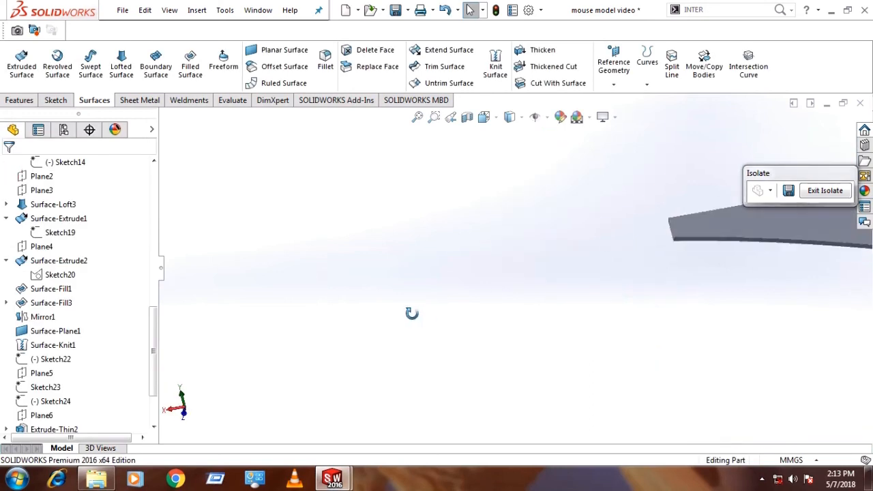
- Start a Cut With Surface using the zero-offset surface copied from the thin body as the cutting surface
middle_drag(424, 315, 536, 395)
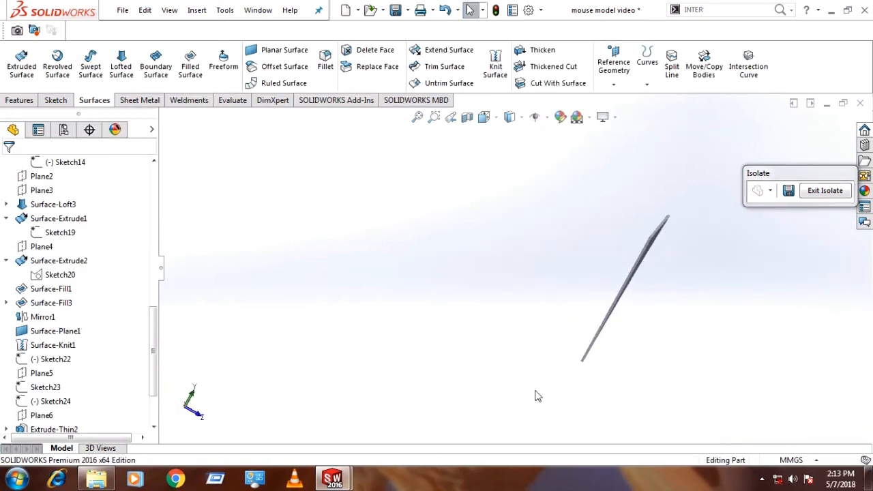
drag(153, 344, 148, 403)
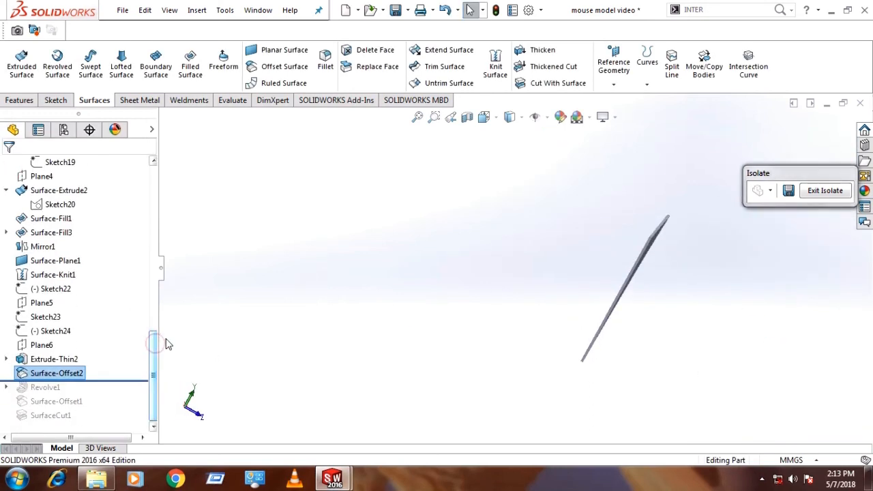
click(220, 315)
drag(154, 339, 136, 190)
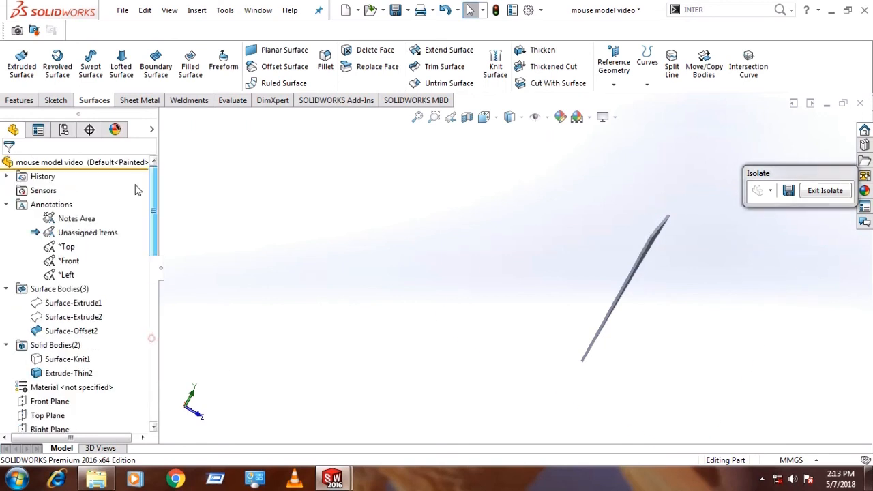
scroll(136, 194, down, 3)
click(71, 274)
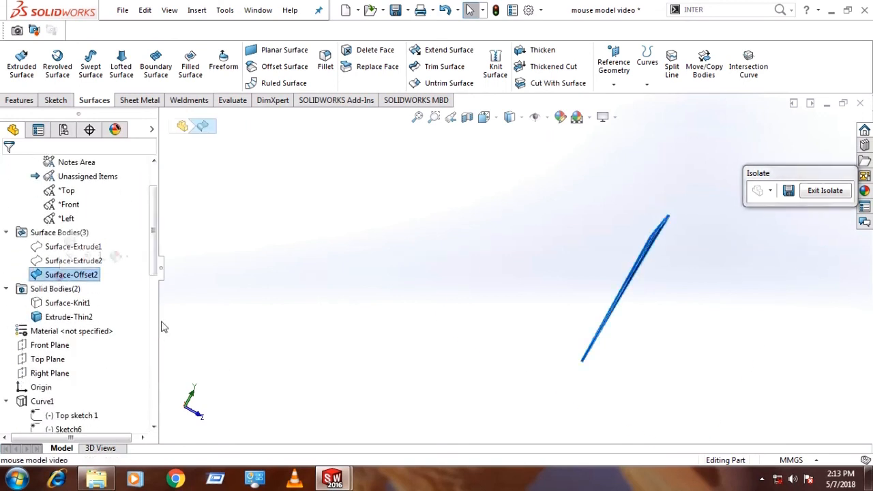
middle_drag(327, 320, 352, 334)
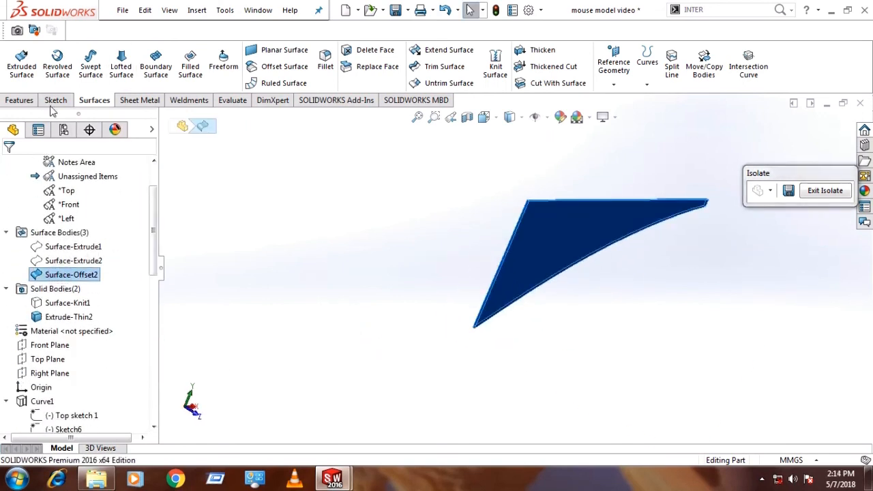
click(536, 92)
middle_drag(531, 286, 534, 263)
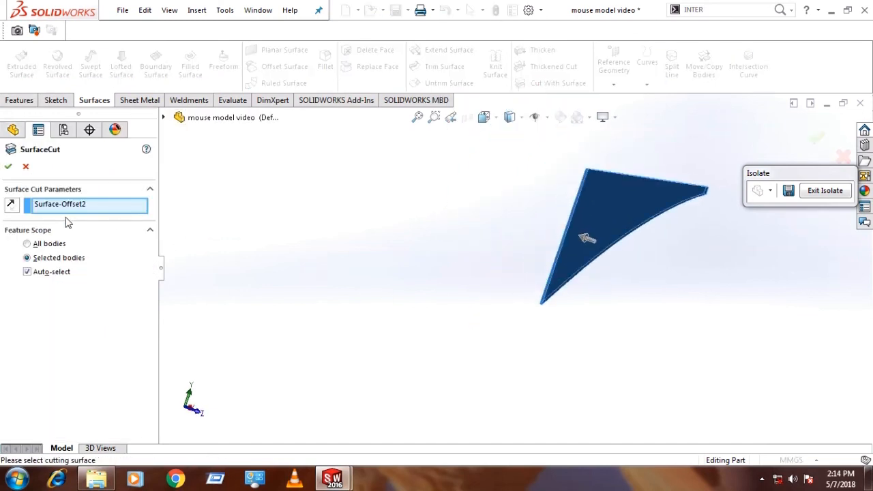
- Turn off automatic body selection and limit the surface cut to the knitted mouse body
click(68, 273)
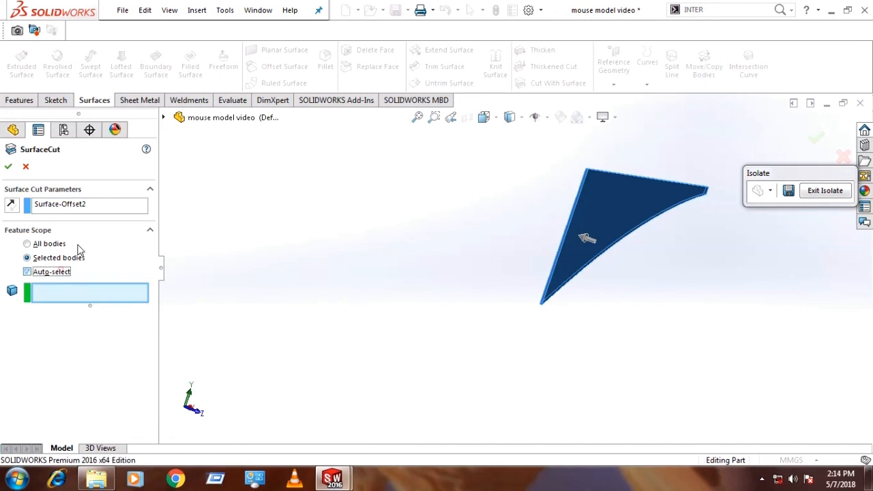
click(164, 117)
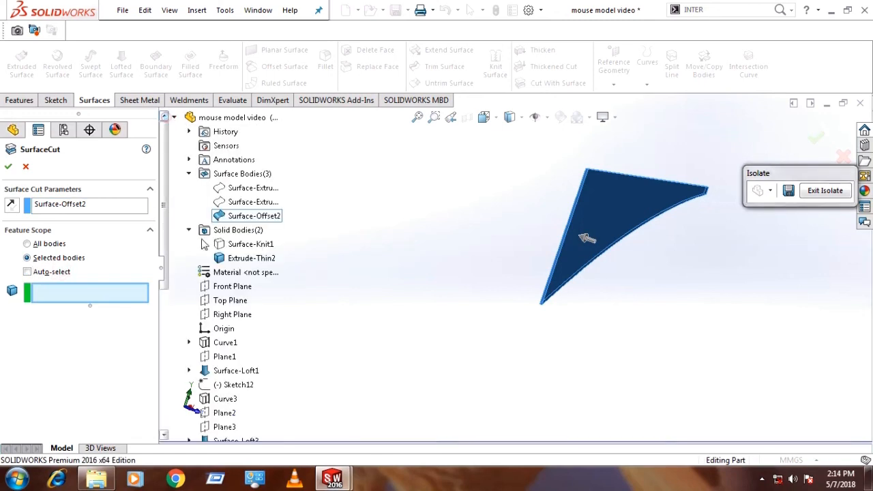
click(240, 248)
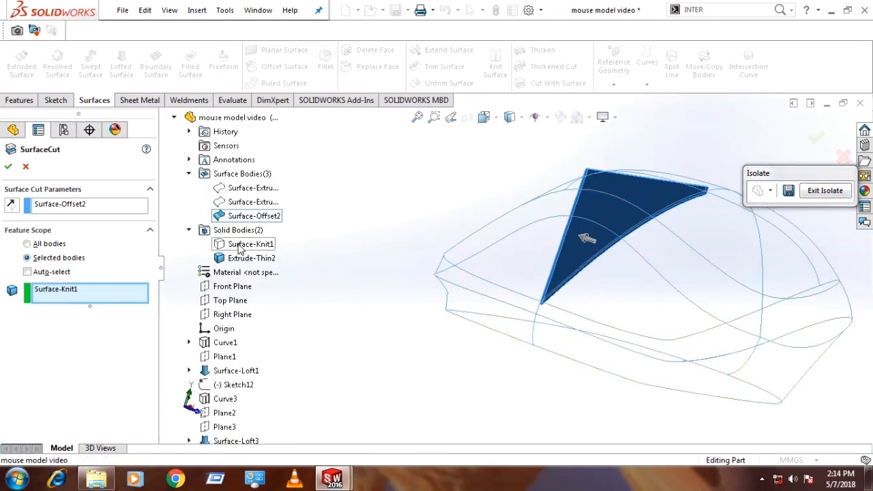
click(366, 291)
right_click(241, 245)
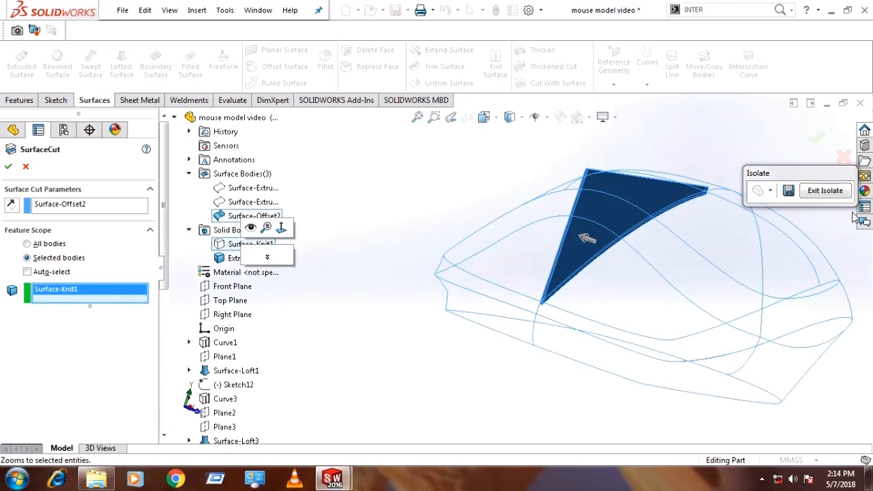
- Exit the isolated view and create the surface cut in the mouse body
click(831, 190)
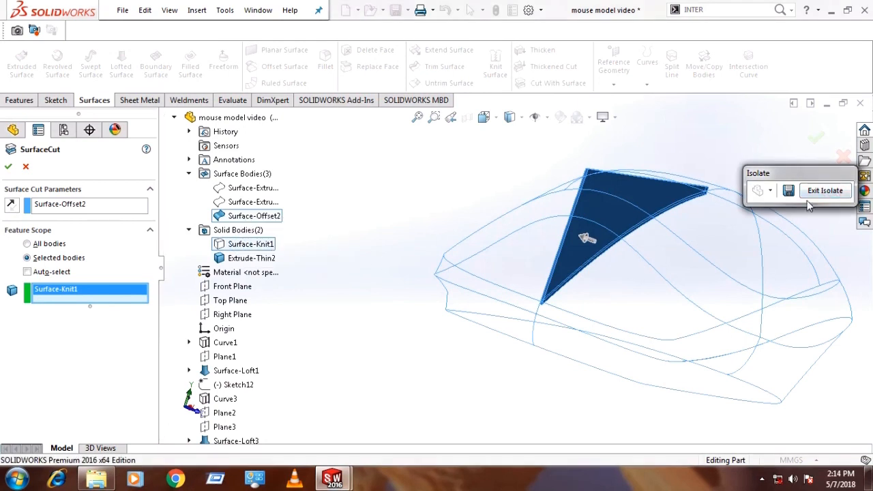
click(815, 194)
click(361, 259)
mouse_move(711, 325)
middle_down()
mouse_move(680, 308)
mouse_move(703, 288)
mouse_move(698, 316)
middle_up()
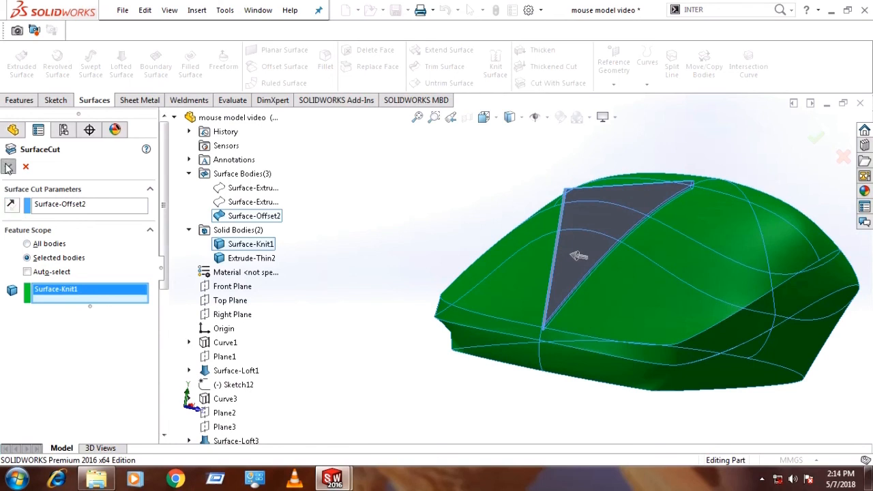
click(8, 168)
scroll(590, 292, down, 3)
click(531, 266)
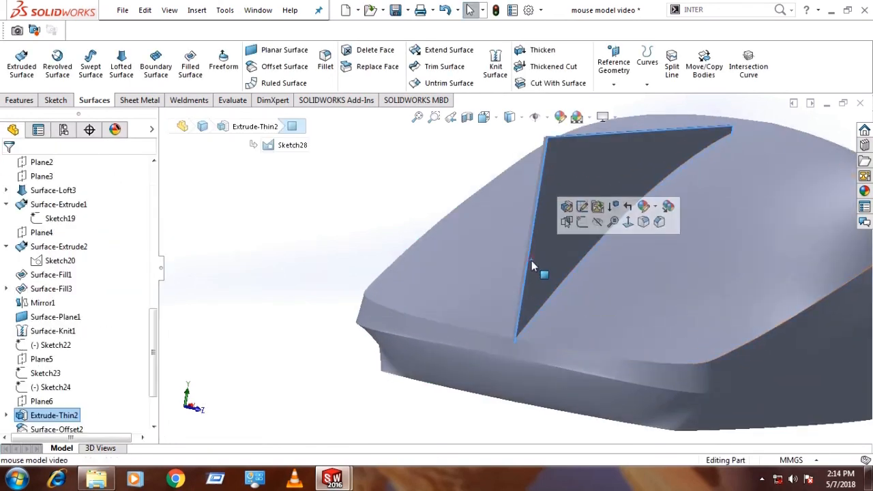
click(543, 259)
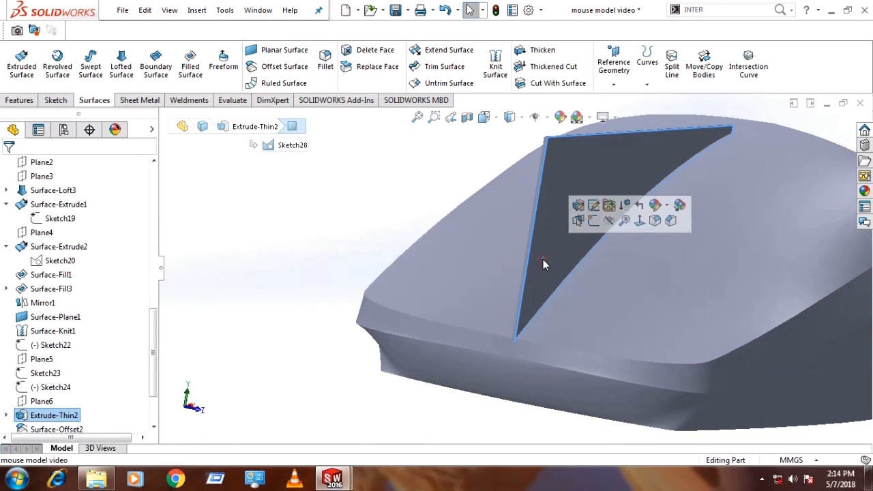
click(617, 219)
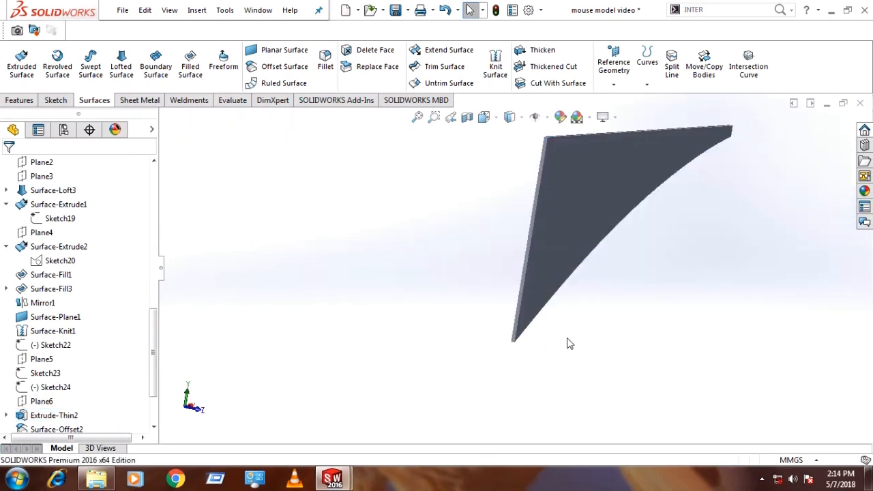
key(ctrl+z)
scroll(574, 357, up, 4)
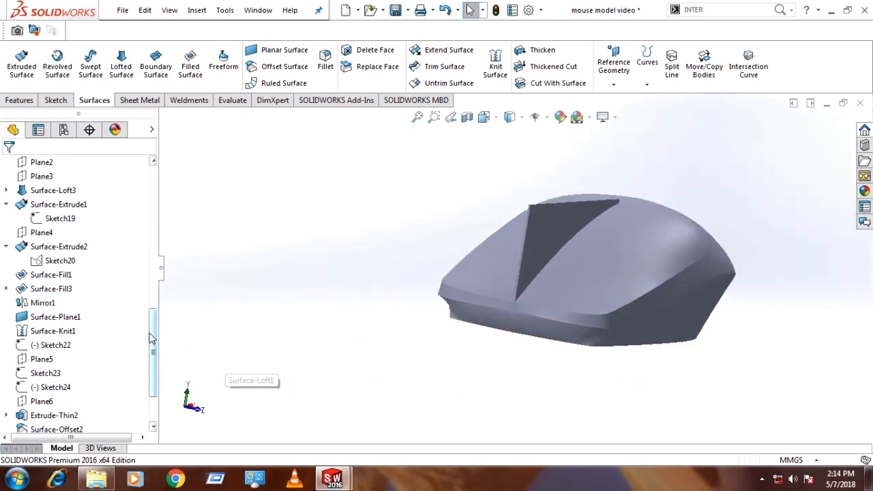
- Hide the Surface-Offset2 body copied from the thin extrusion
drag(150, 332, 137, 238)
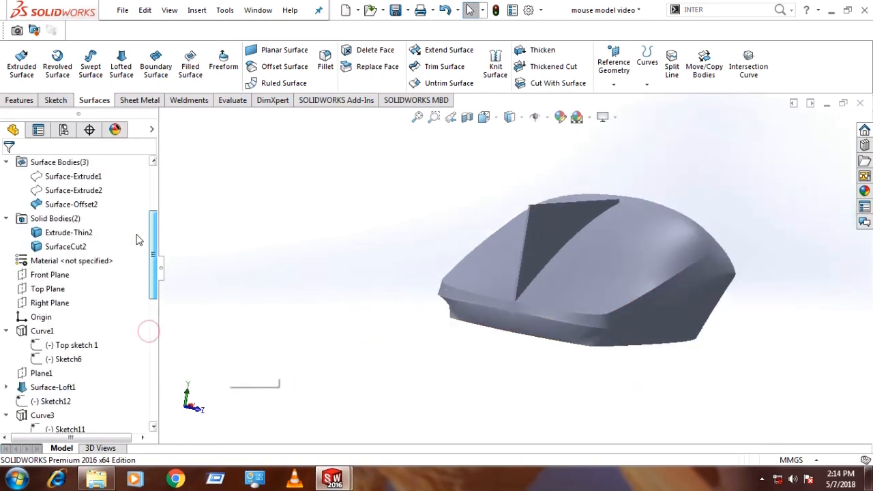
click(71, 204)
click(93, 172)
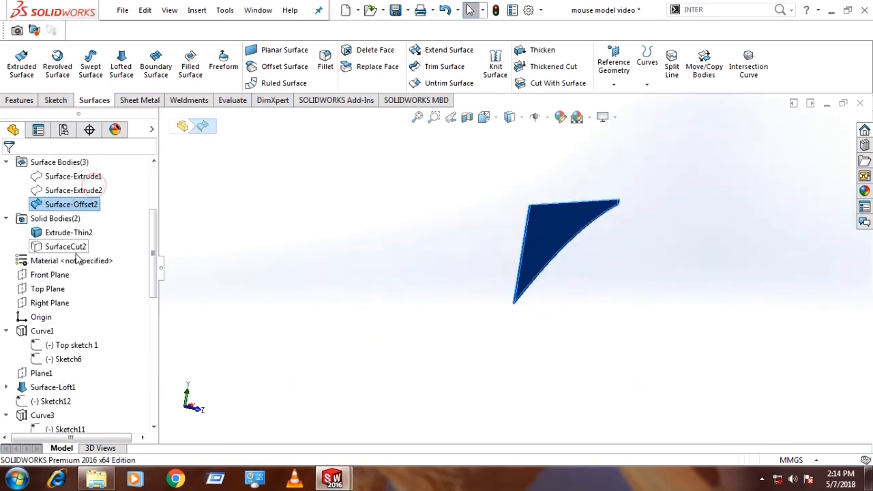
click(71, 246)
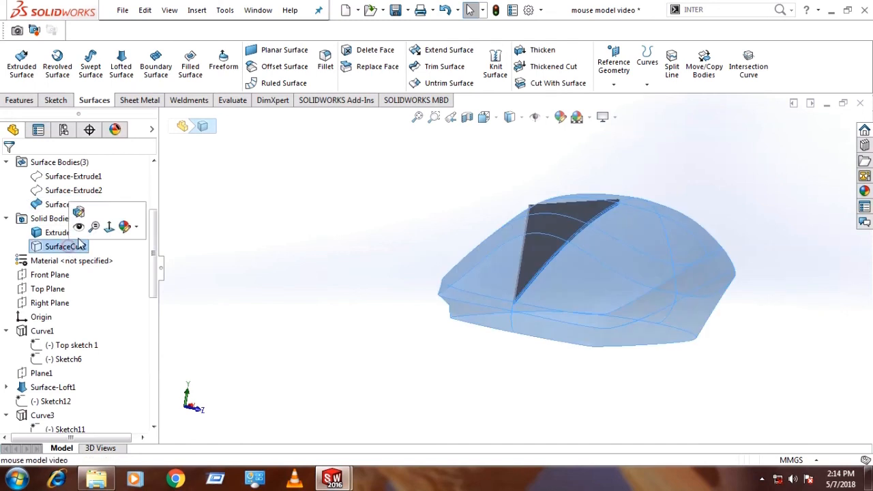
click(68, 233)
click(99, 214)
click(98, 215)
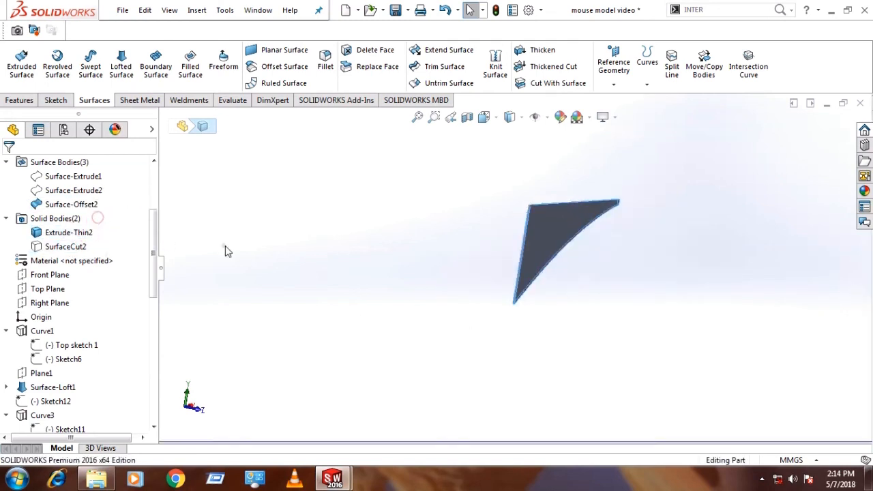
click(76, 234)
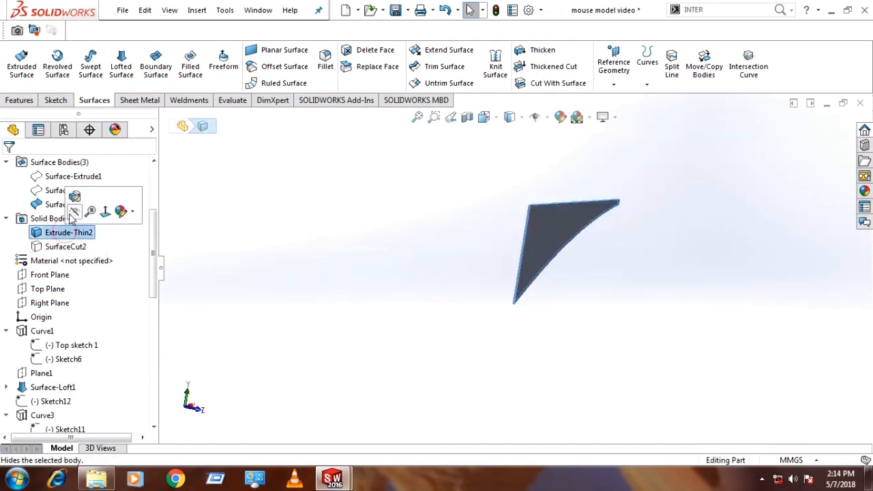
right_click(78, 235)
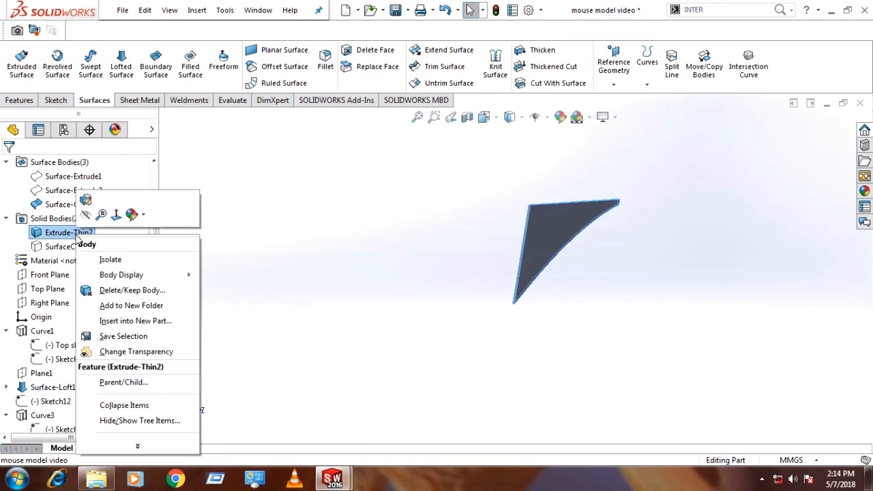
click(43, 207)
click(43, 207)
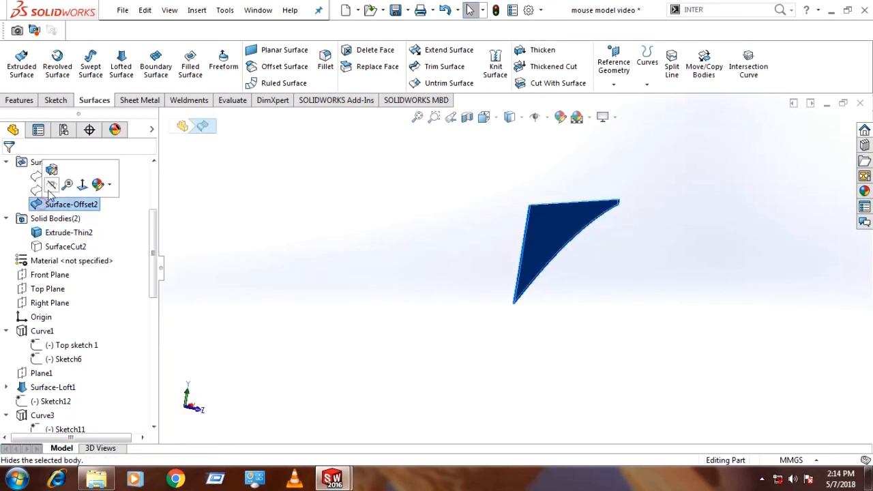
click(52, 185)
click(250, 224)
- Hide the Extrude-Thin2 solid body and show the cut mouse body
click(84, 234)
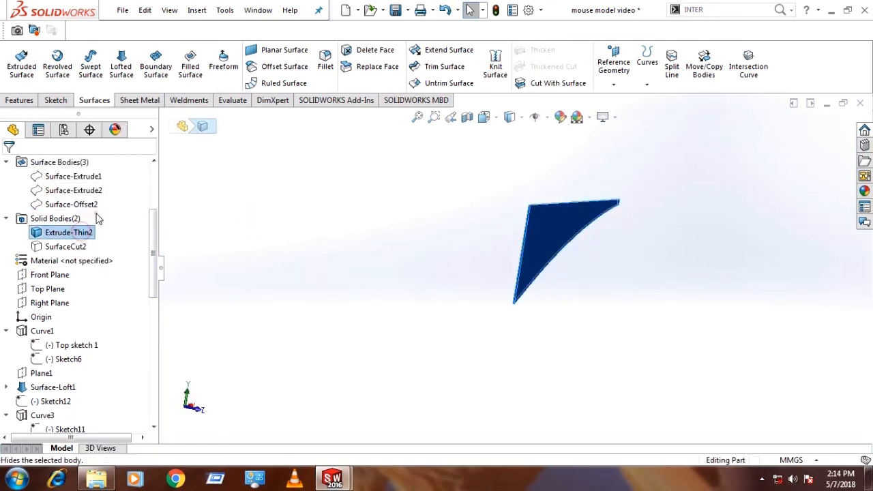
click(91, 212)
click(65, 246)
click(92, 225)
click(256, 282)
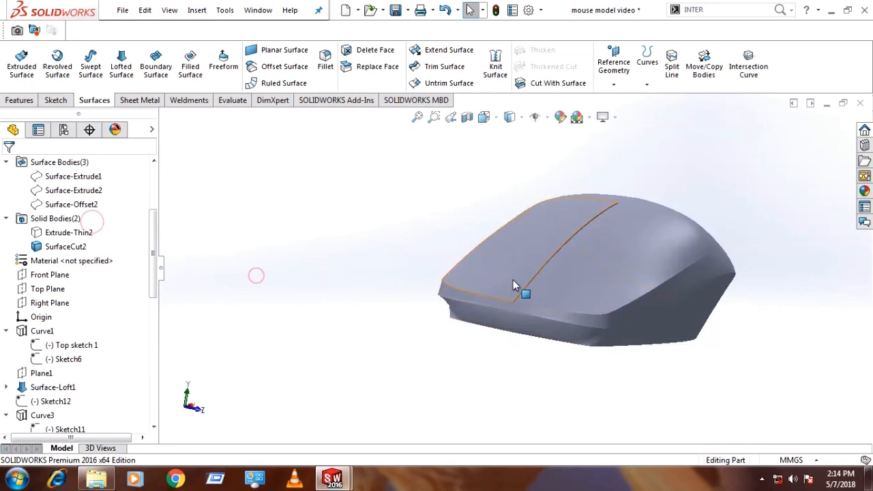
- Examine the groove cut along the centre line of the mouse's upper front face
scroll(520, 289, down, 10)
scroll(529, 321, up, 5)
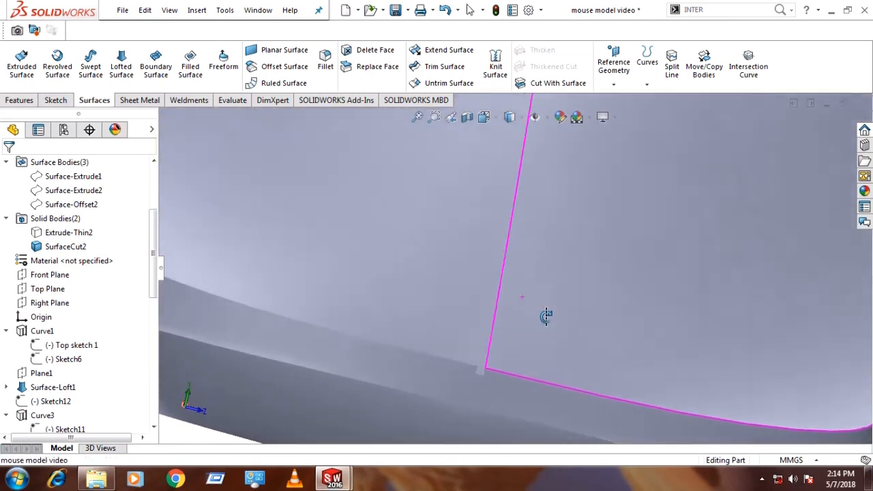
scroll(520, 325, up, 5)
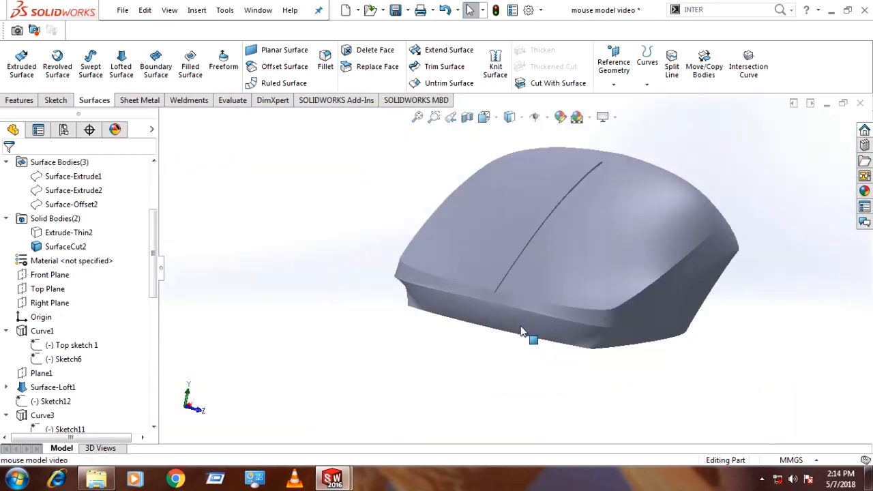
scroll(573, 201, down, 4)
middle_drag(571, 218, 573, 238)
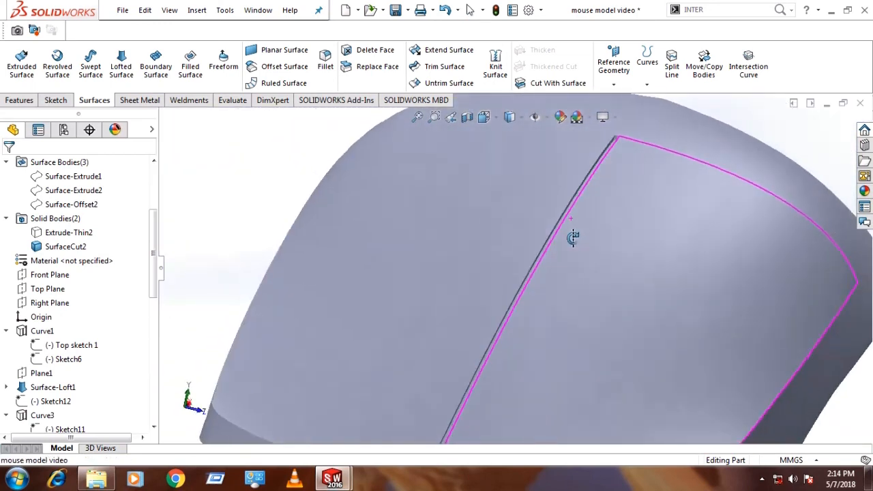
scroll(526, 327, up, 8)
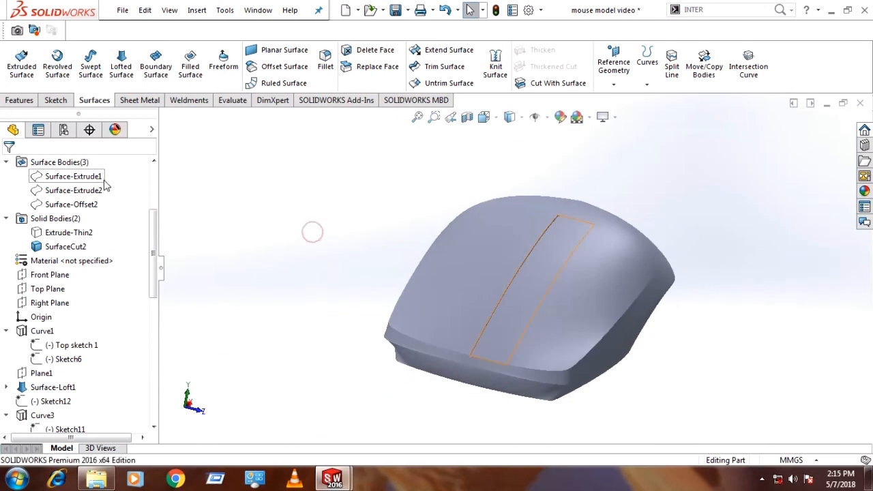
- Delete the bodies Surface-Extrude1, Surface-Extrude2, Surface-Offset2 and Extrude-Thin2, leaving only the cut mouse body
click(101, 177)
ctrl+click(98, 191)
ctrl+click(97, 205)
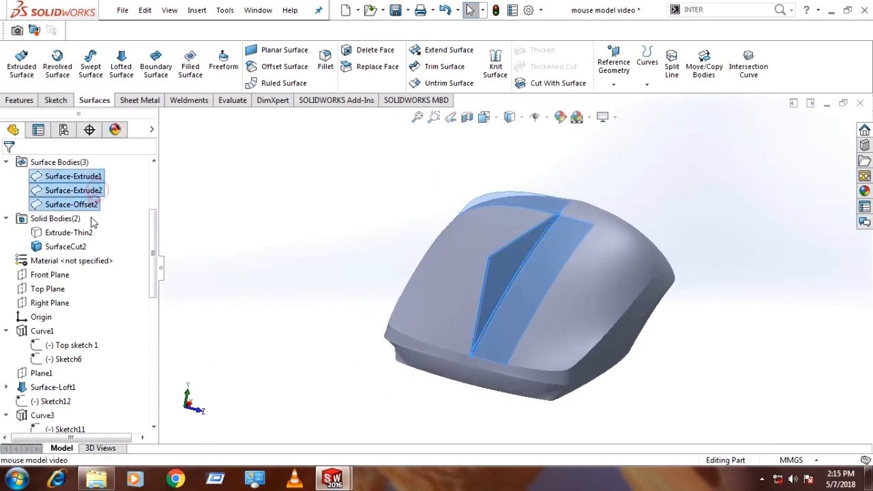
ctrl+click(82, 235)
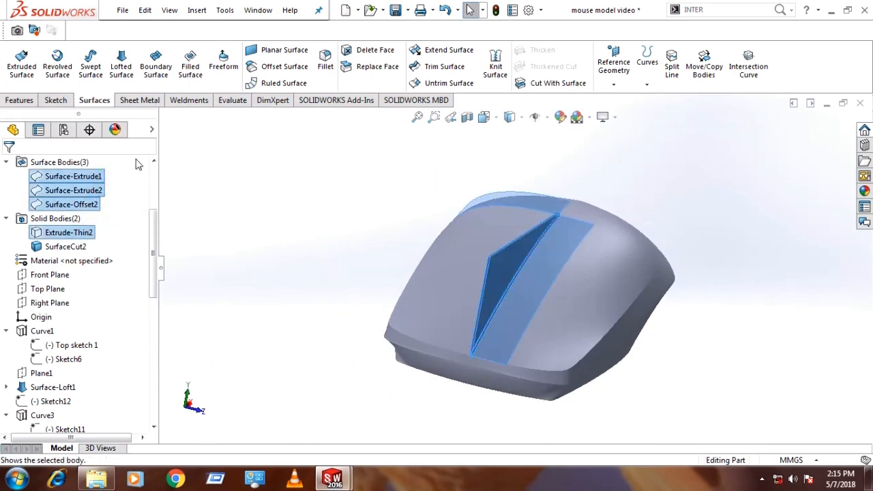
click(20, 100)
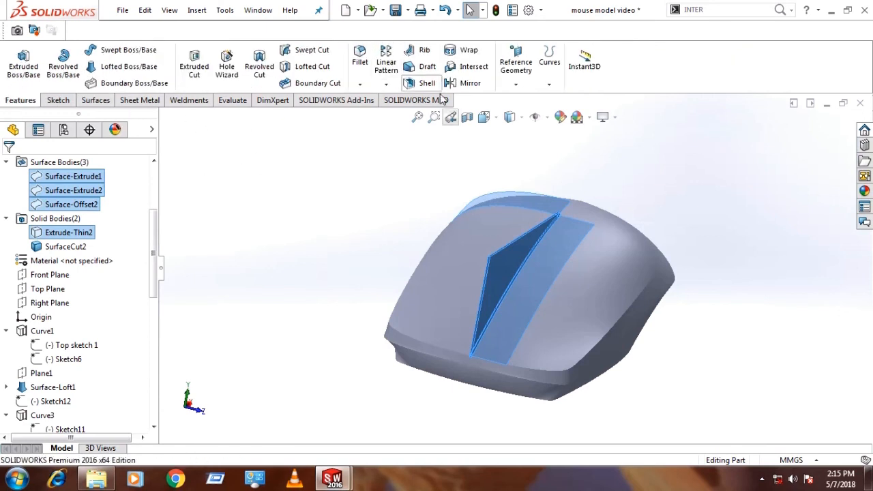
right_click(100, 191)
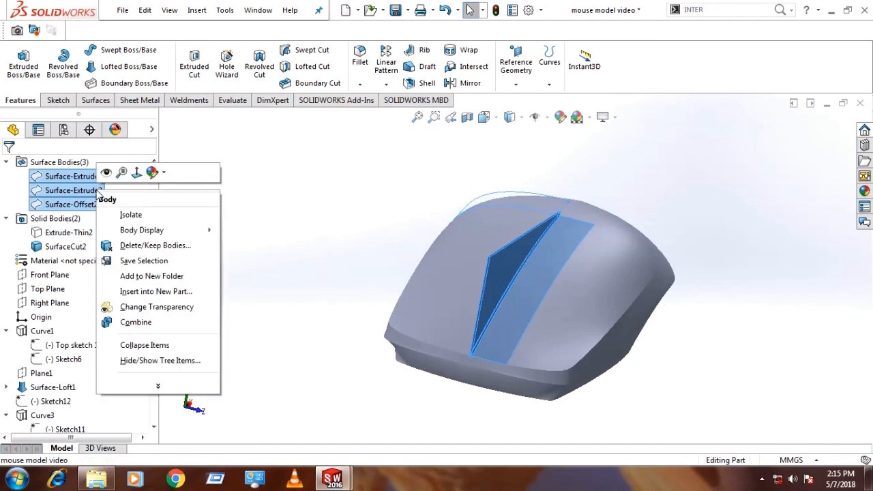
click(135, 246)
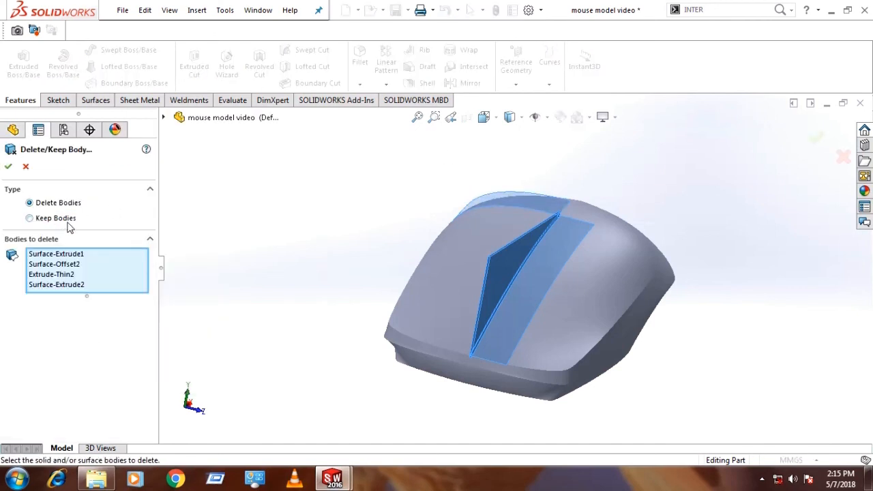
click(8, 168)
click(291, 269)
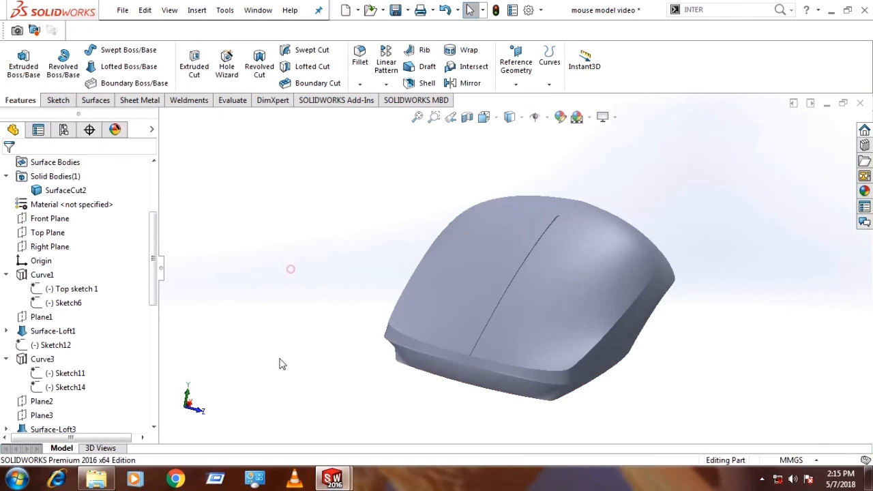
- Roll the model history forward to the end so the features after the body deletion, including the scroll wheel revolve, are active again
scroll(143, 334, down, 8)
drag(88, 390, 81, 426)
middle_drag(320, 348, 355, 323)
- Show the hidden Revolve1 solid body that forms the scroll wheel in the mouse's front slot
scroll(150, 359, up, 15)
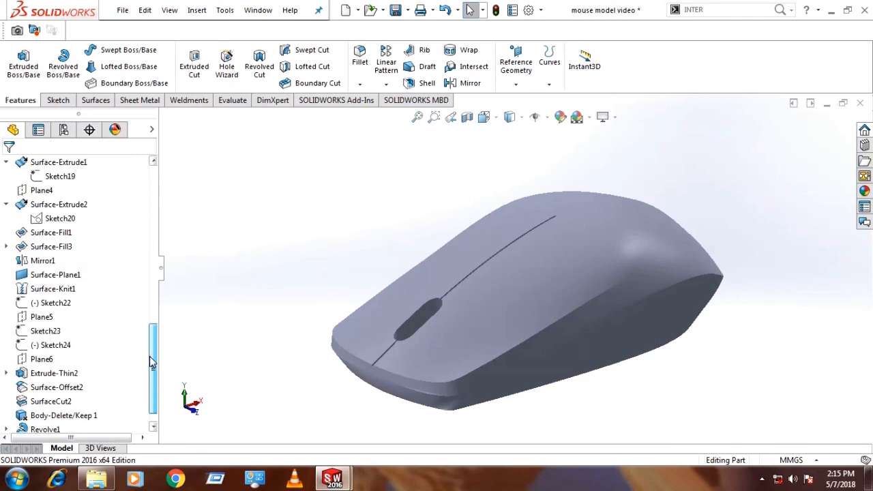
click(57, 233)
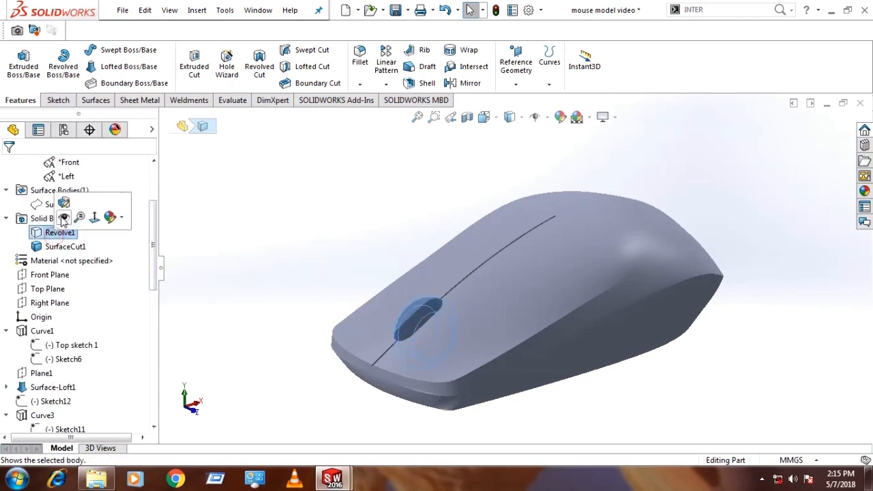
click(233, 252)
middle_drag(573, 408, 443, 300)
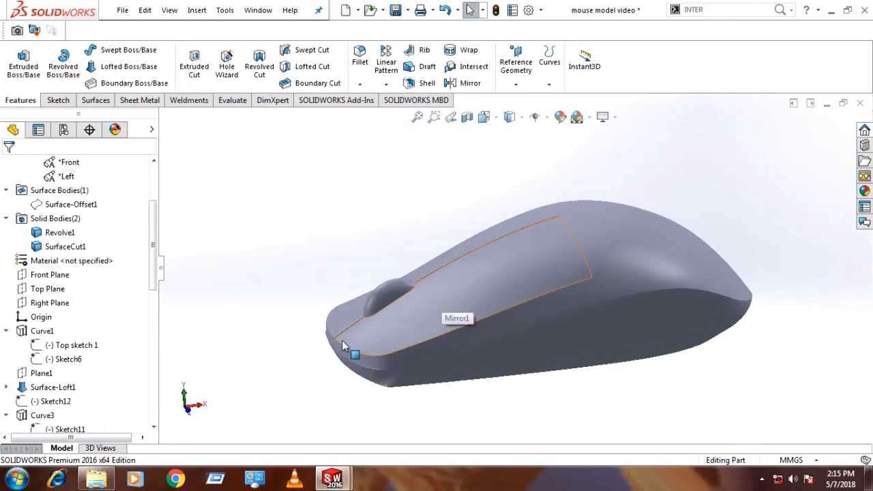
- Open Sketch22, which holds the scroll wheel's locating point, for editing in the Front view
drag(154, 283, 154, 409)
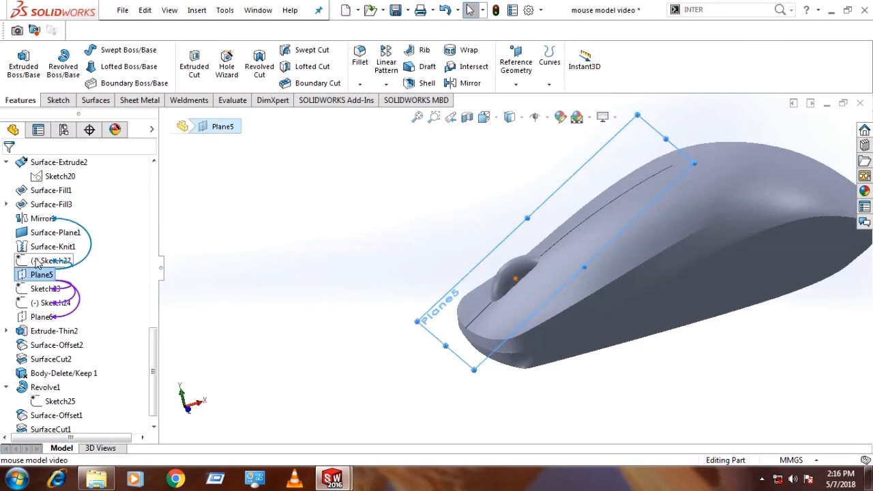
click(38, 262)
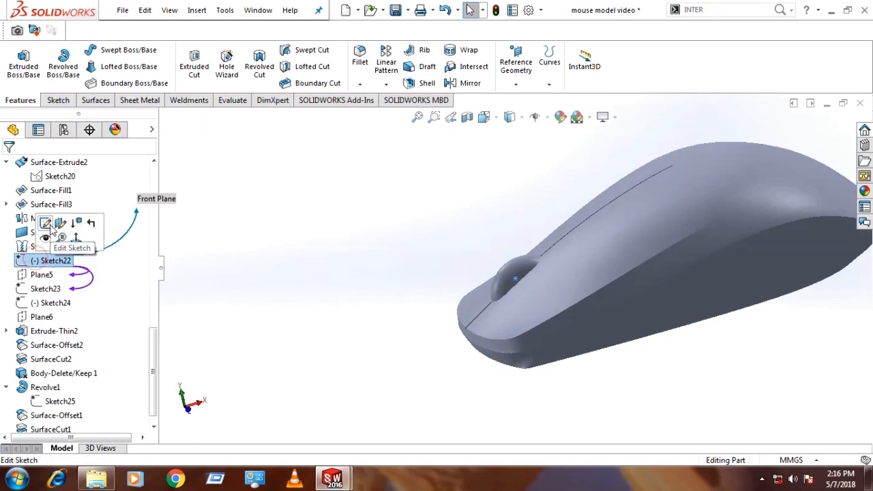
click(39, 227)
middle_drag(423, 280, 419, 276)
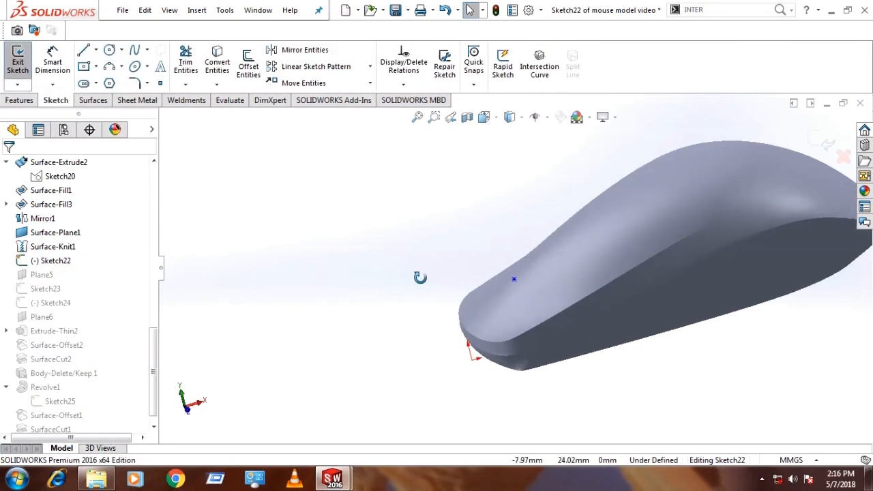
key(ctrl+1)
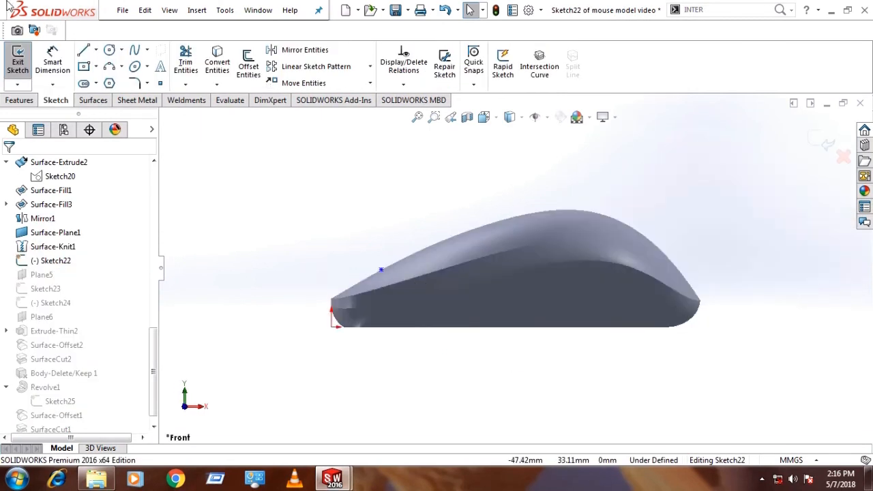
- Dimension the wheel's locating point horizontally from the origin and set the distance to 20 mm
click(332, 327)
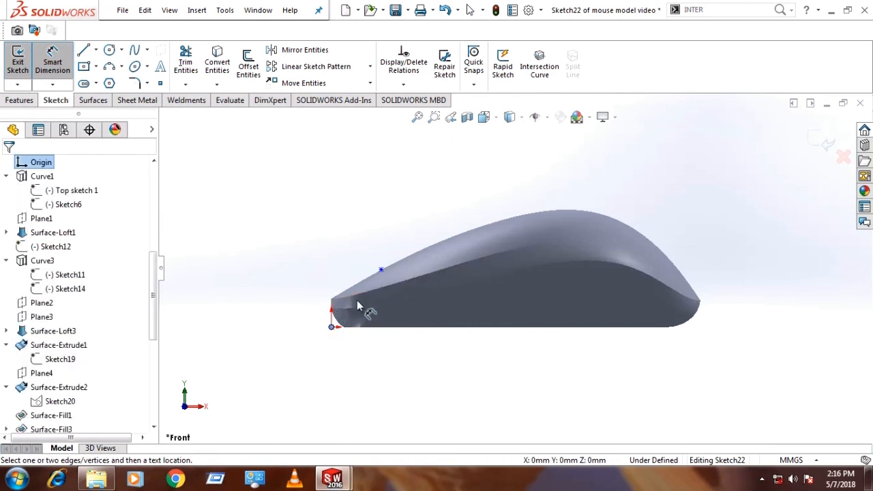
click(381, 271)
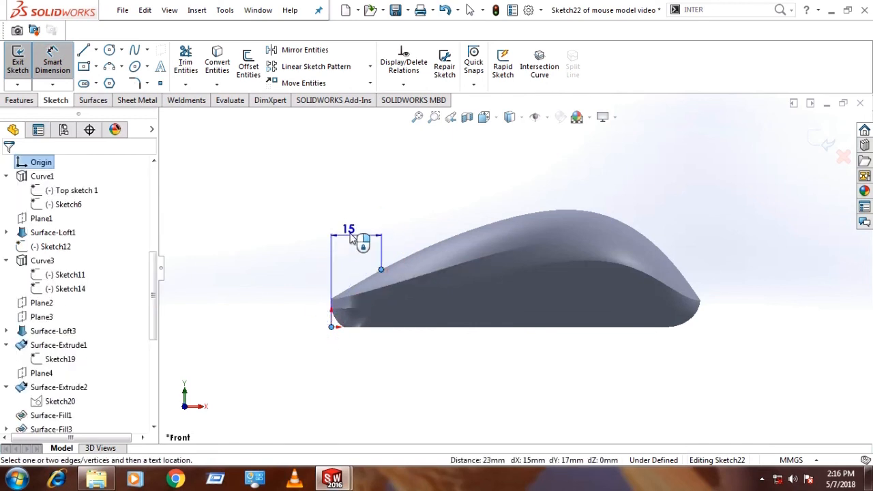
click(352, 235)
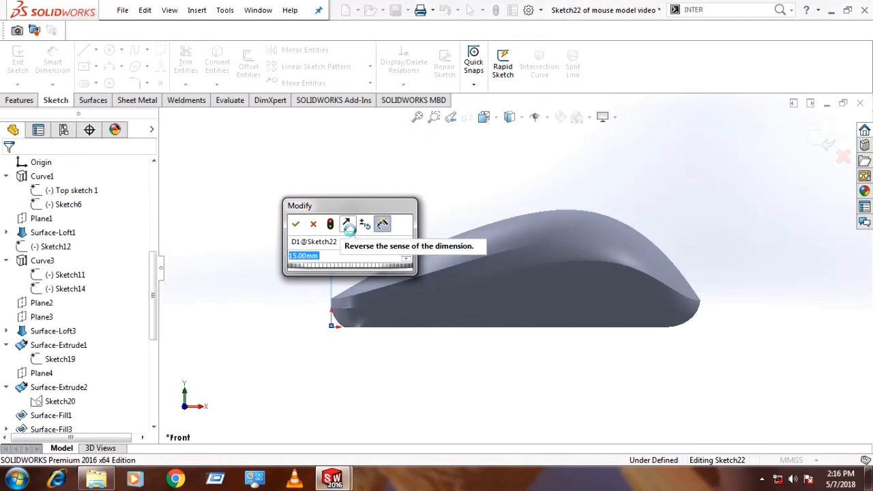
text(20)
key(Return)
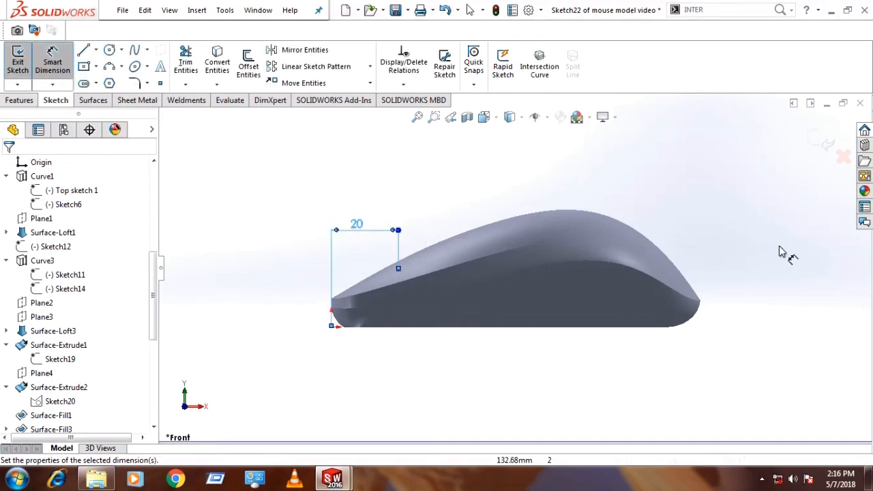
- Delete the 20 mm horizontal dimension between the origin and the wheel's locating point
click(384, 233)
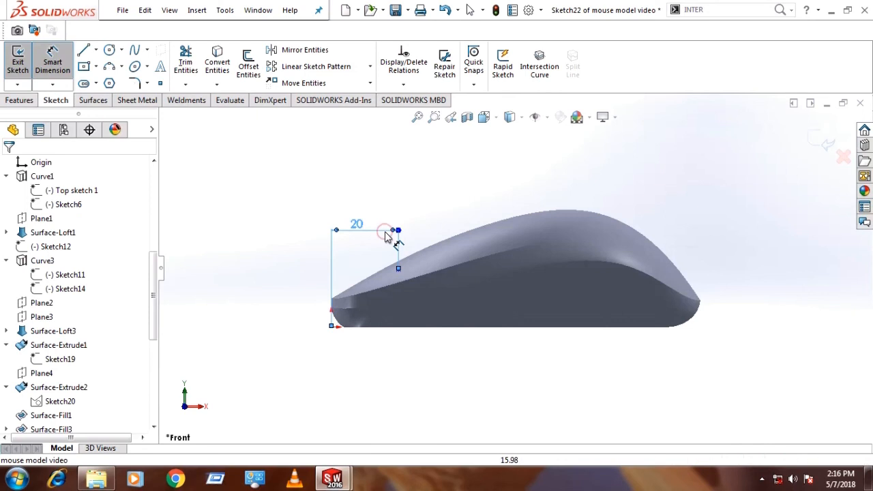
key(Delete)
click(308, 254)
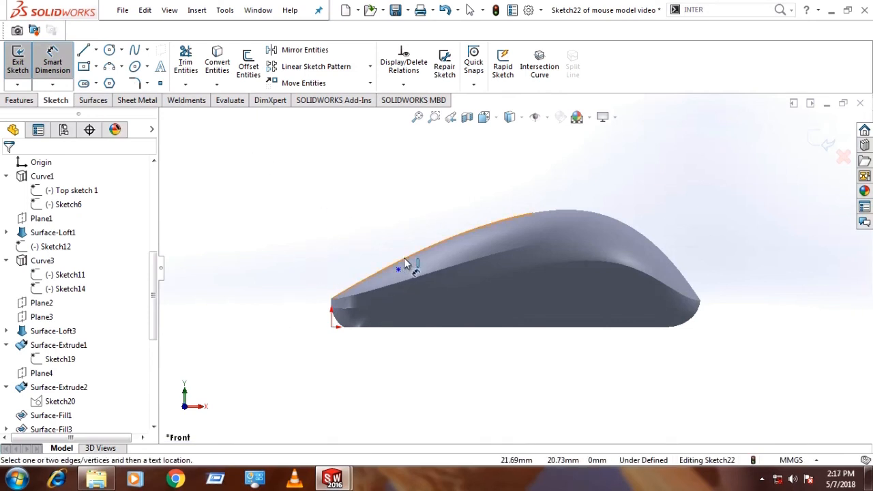
- Convert the Sketch19 curve along the mouse's upper front profile into the open sketch with Convert Entities
click(403, 260)
click(250, 261)
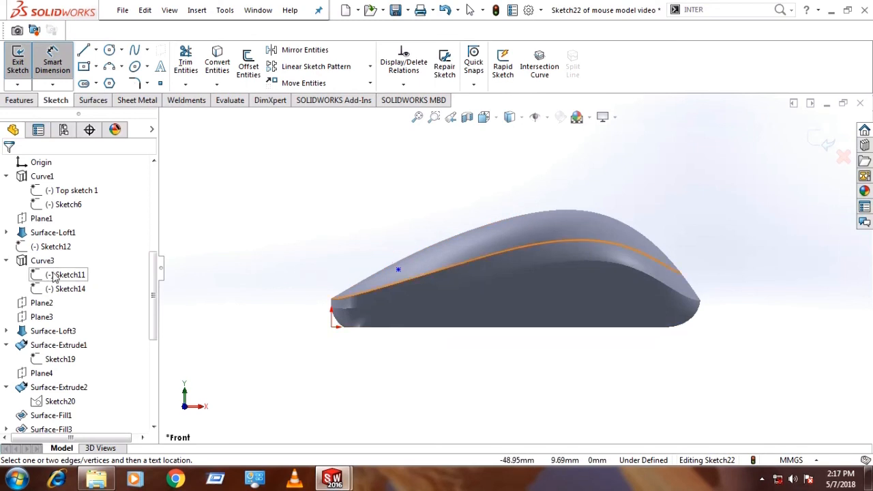
click(60, 359)
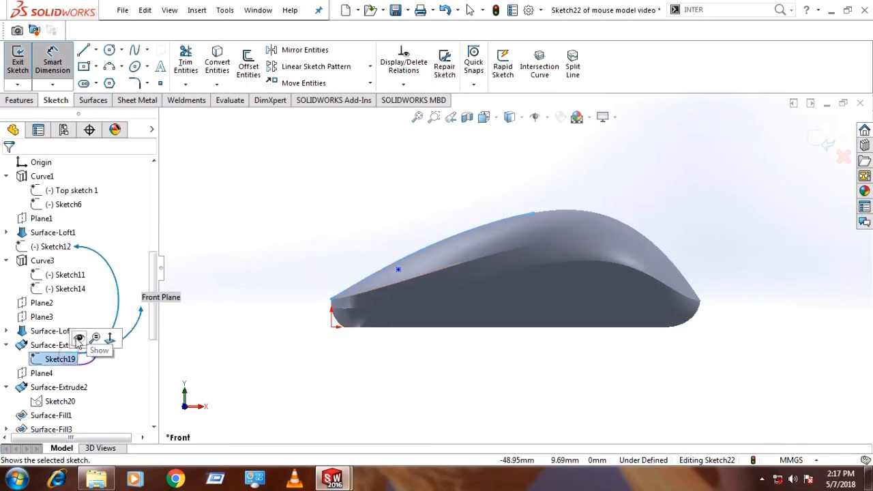
click(218, 62)
click(252, 215)
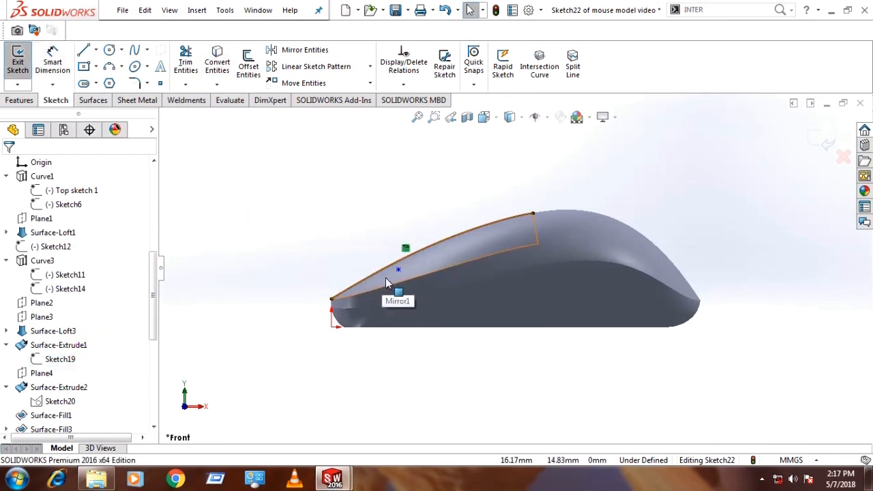
- Add a 20 mm horizontal dimension between the wheel's locating point and the origin
click(53, 61)
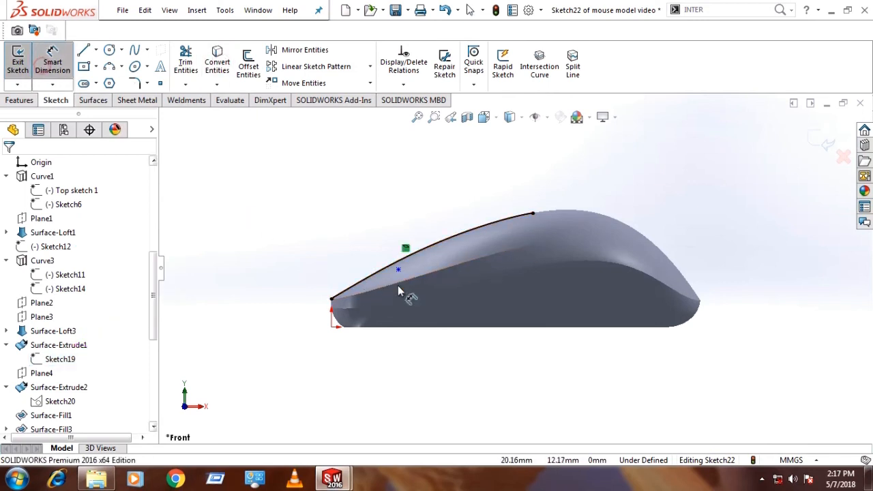
click(398, 271)
click(330, 327)
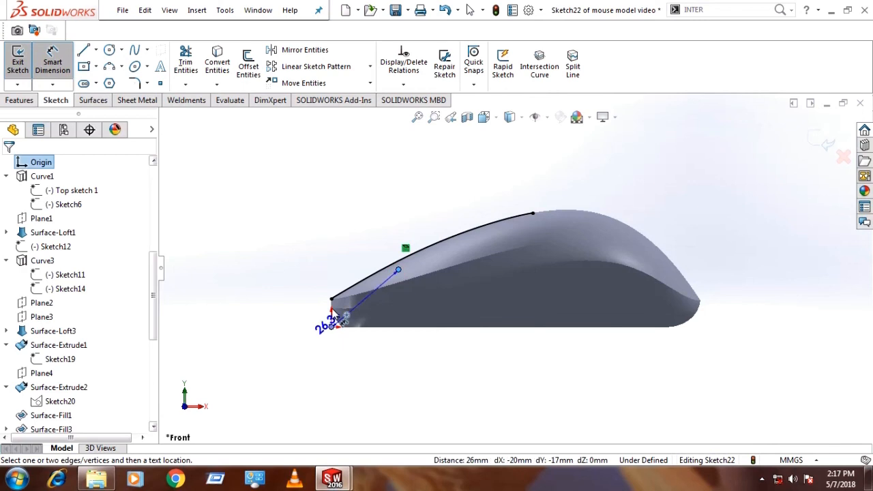
click(351, 210)
key(Return)
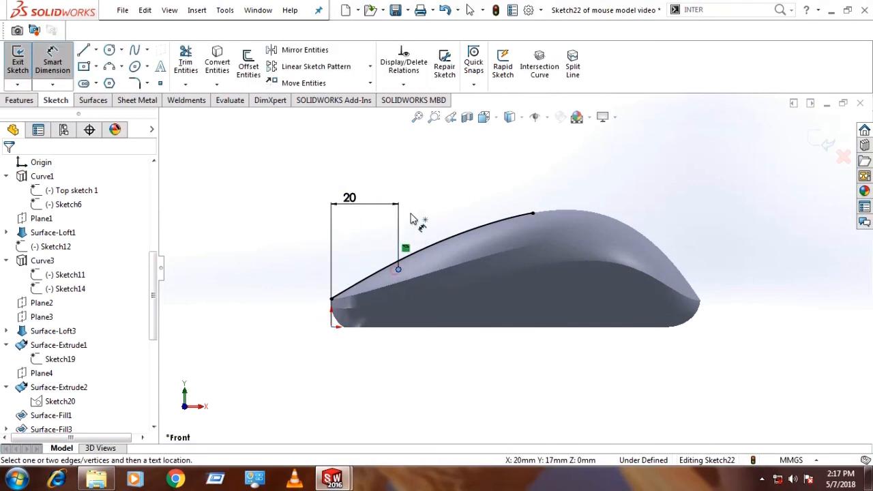
- Move the wheel's locating point up onto the converted profile curve, making it coincident with the curve
key(Escape)
scroll(394, 266, down, 3)
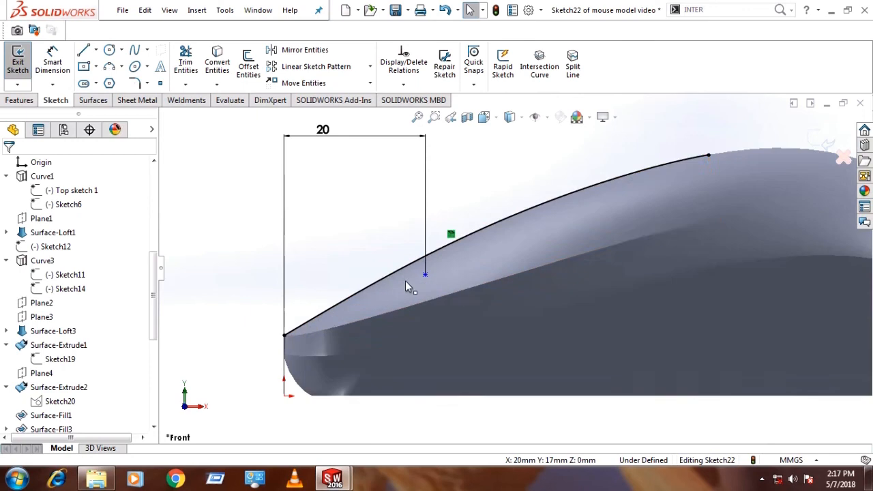
drag(423, 257, 423, 256)
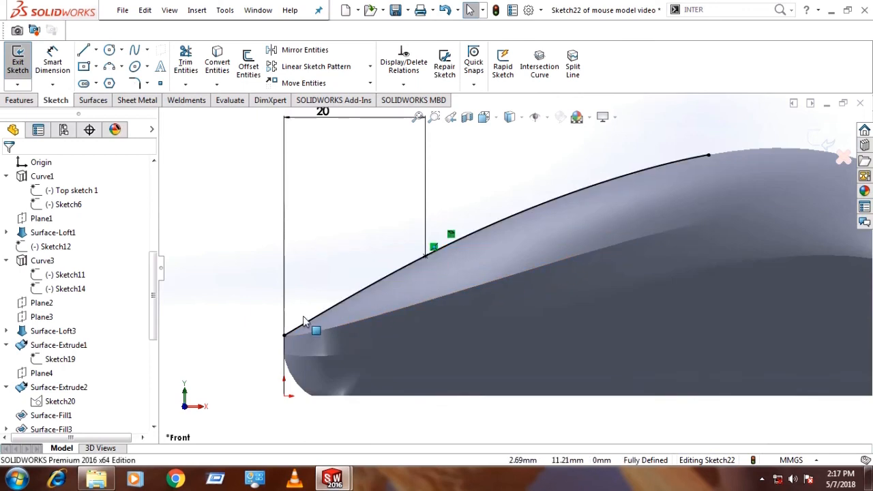
- Turn the converted profile curve into construction geometry and finish editing the sketch
click(553, 200)
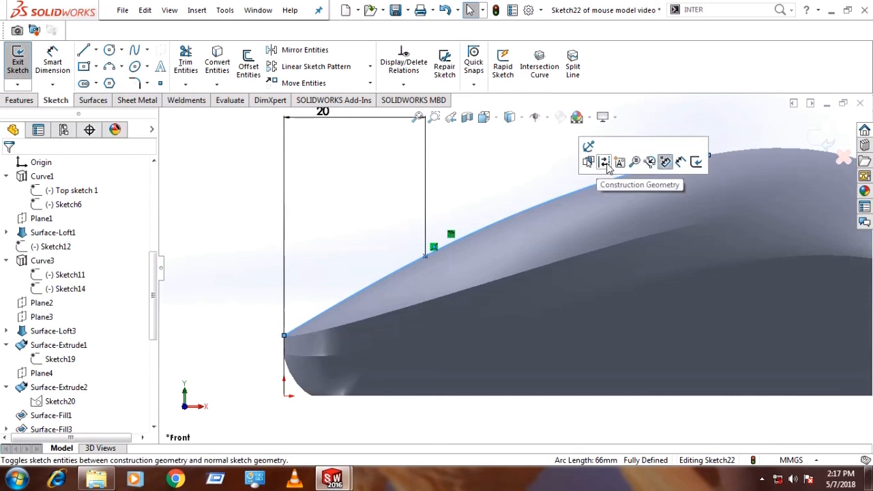
click(603, 162)
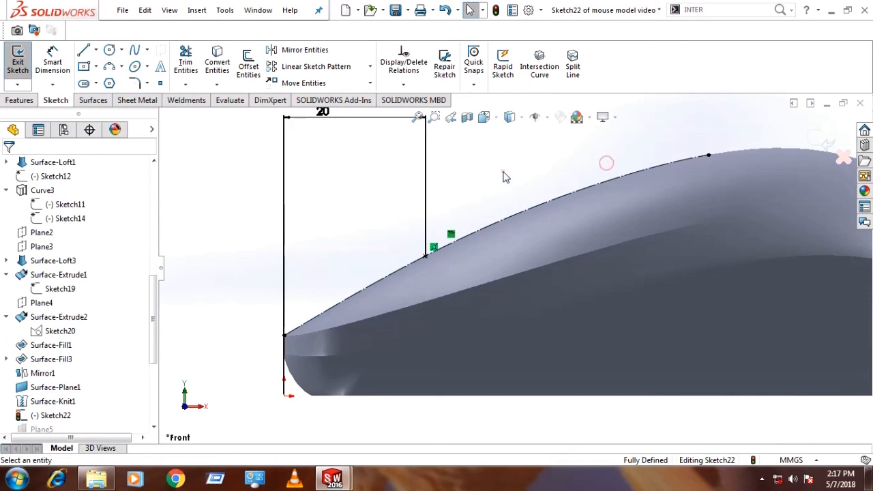
click(826, 144)
- Start editing the whole mouse part's appearance and expand the Appearances library to its material categories
scroll(371, 247, up, 5)
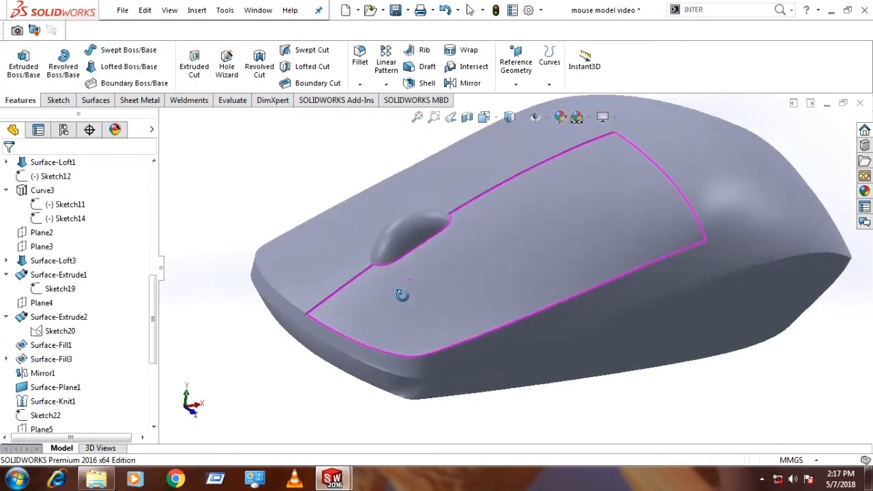
middle_drag(400, 296, 470, 265)
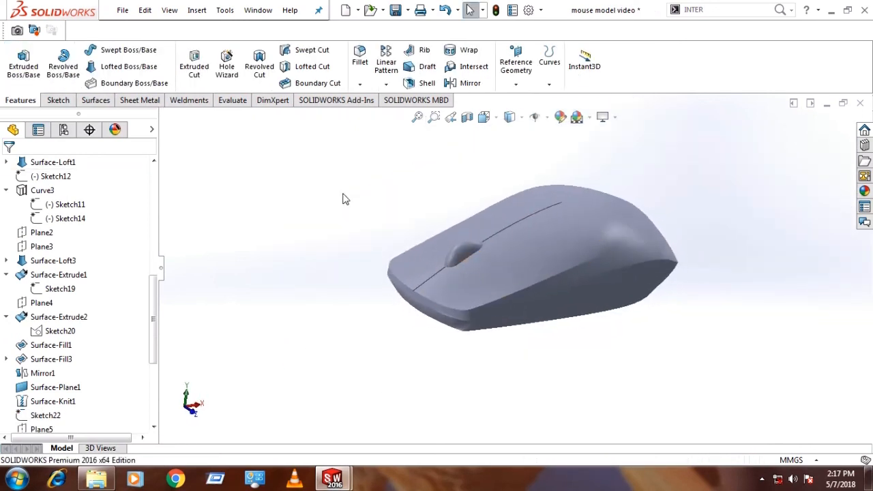
middle_drag(382, 348, 482, 343)
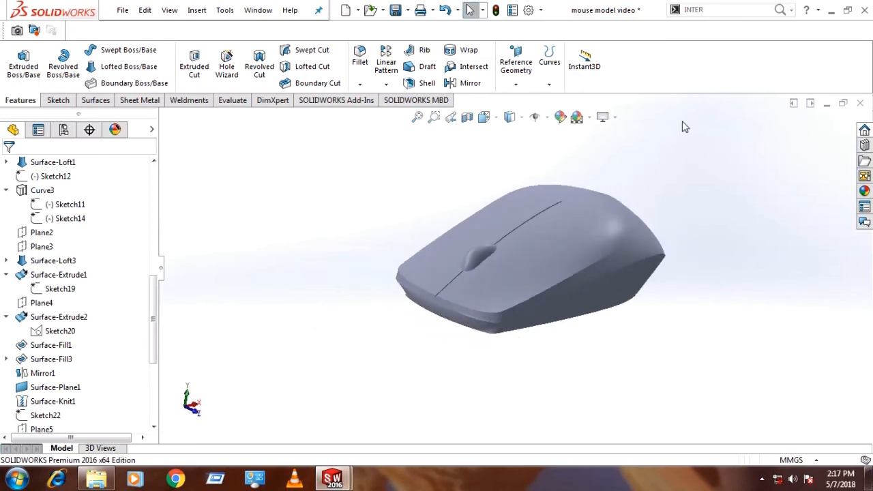
click(559, 117)
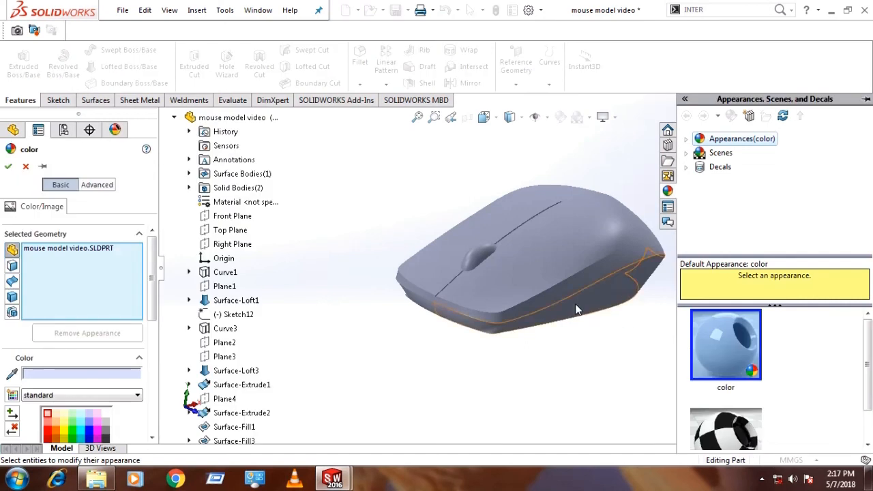
middle_drag(540, 426, 565, 364)
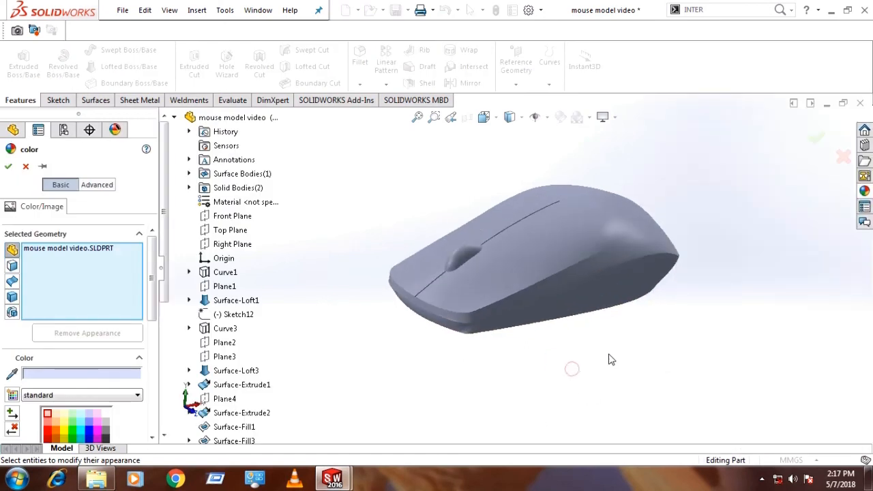
click(866, 191)
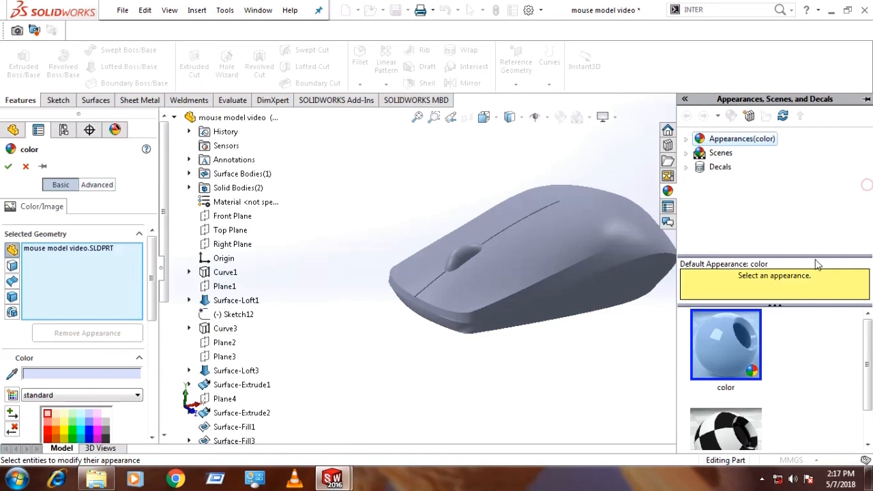
click(685, 140)
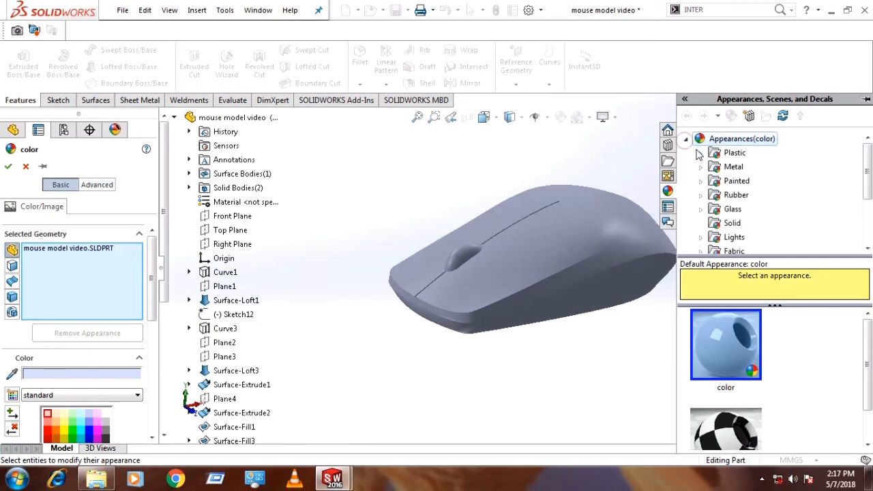